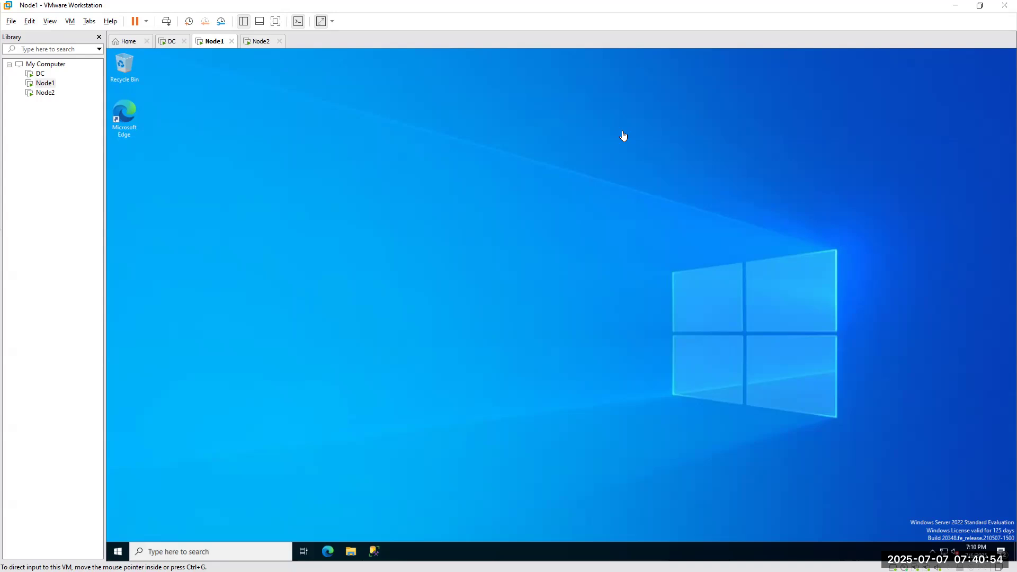
Browse in File Explorer to C:\Program Files\Microsoft SQL Server\MSSQL16.MSSQLSERVER\MSSQL.
left_click(351, 552)
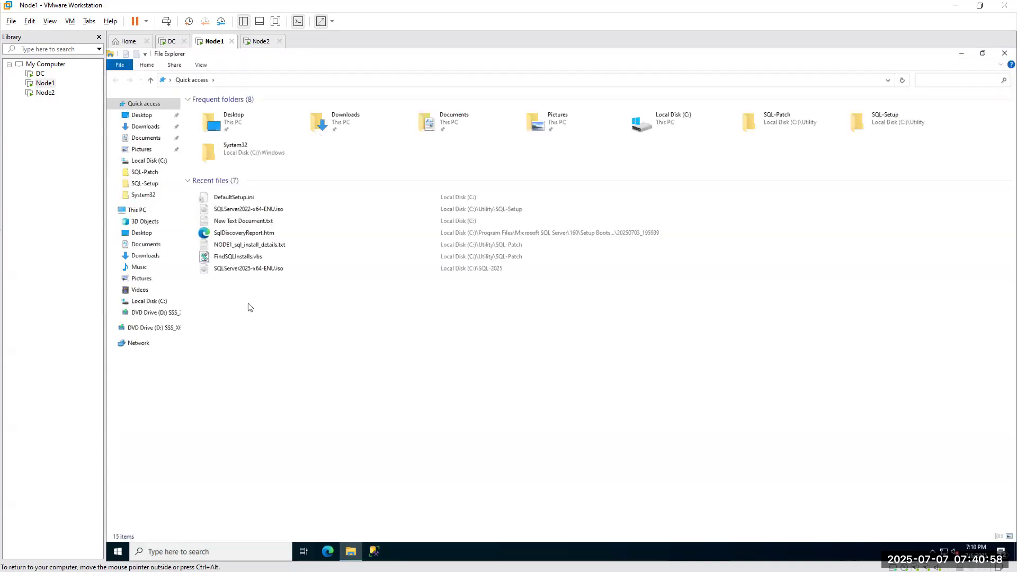
left_click(141, 212)
double_click(247, 197)
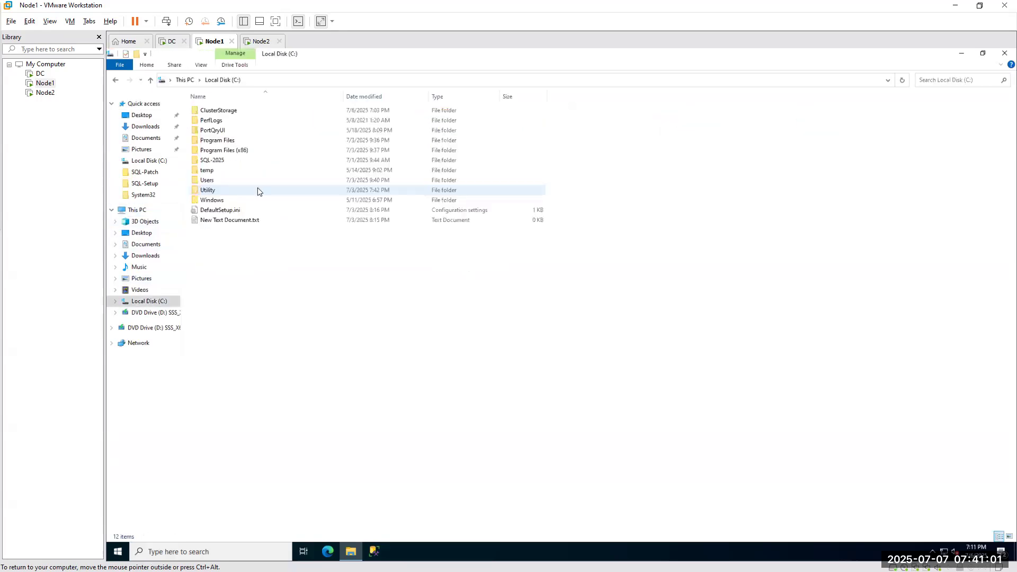
double_click(217, 140)
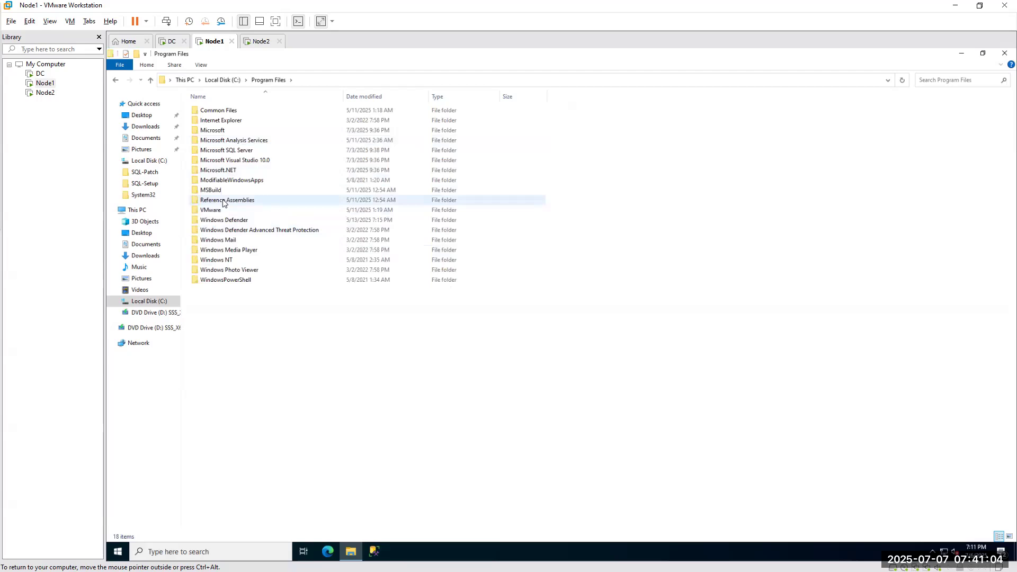
double_click(220, 150)
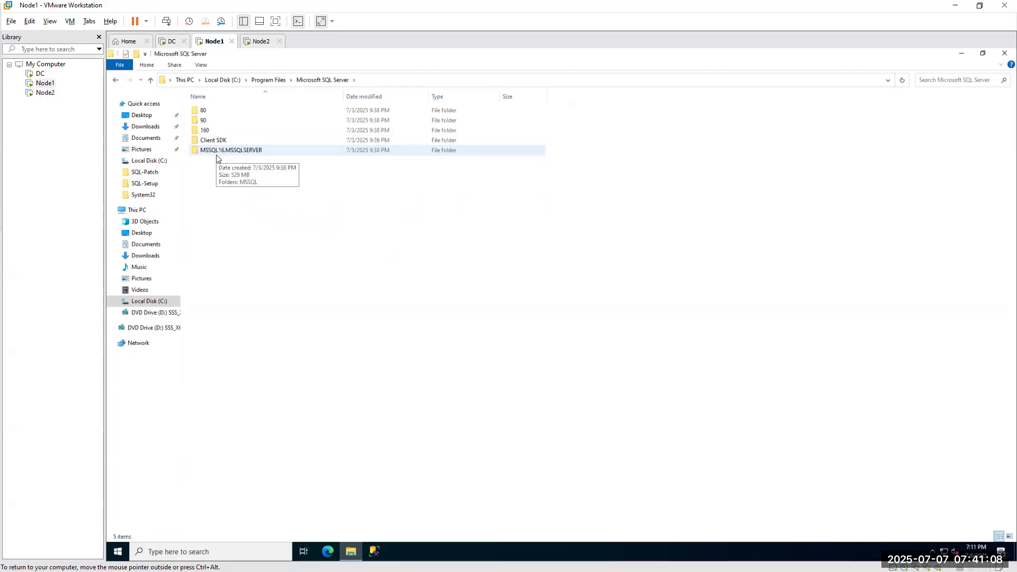
double_click(216, 154)
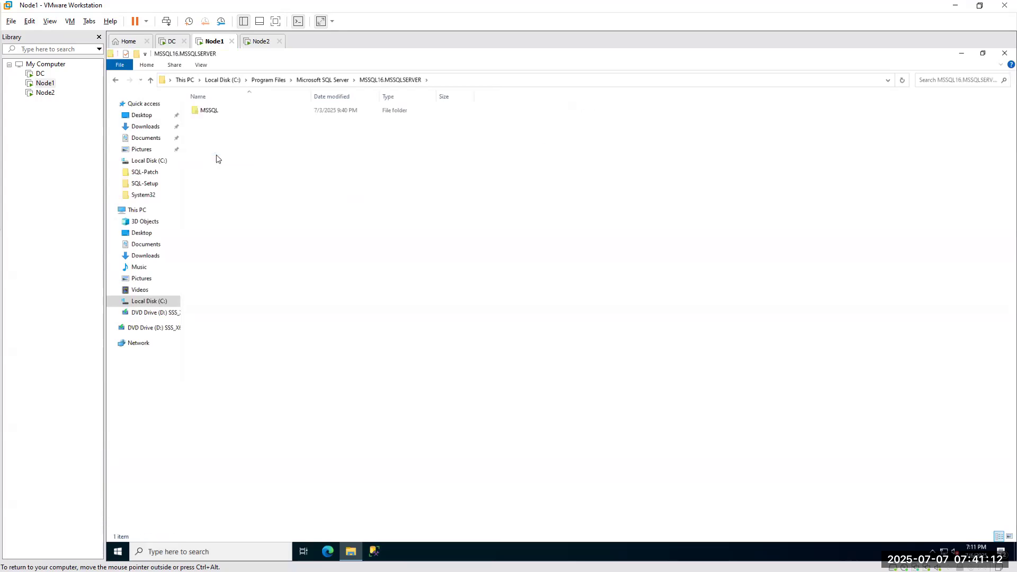
double_click(210, 110)
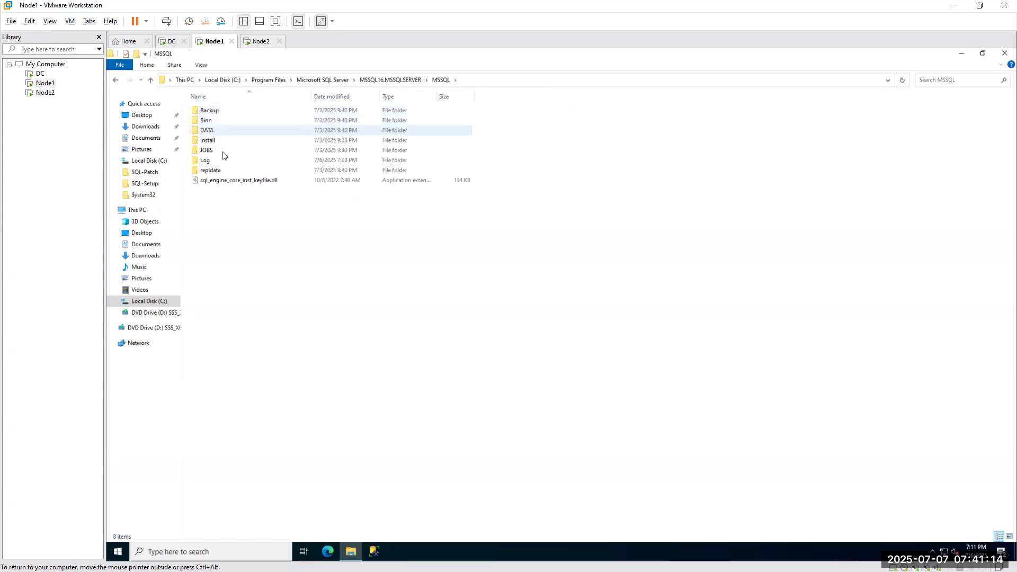
Go back and open Microsoft SQL Server\160, then Setup Bootstrap.
left_click(261, 81)
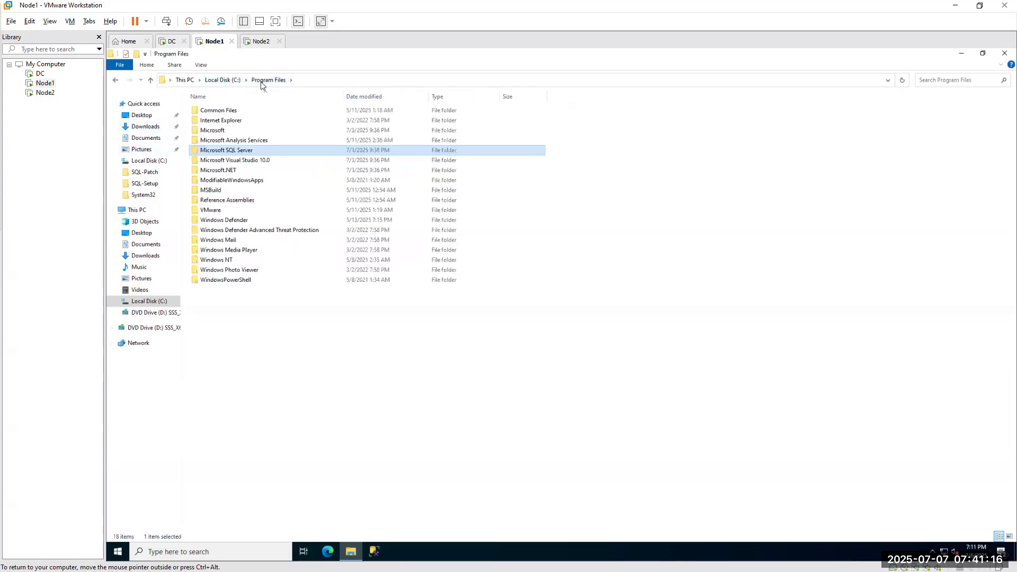
double_click(231, 152)
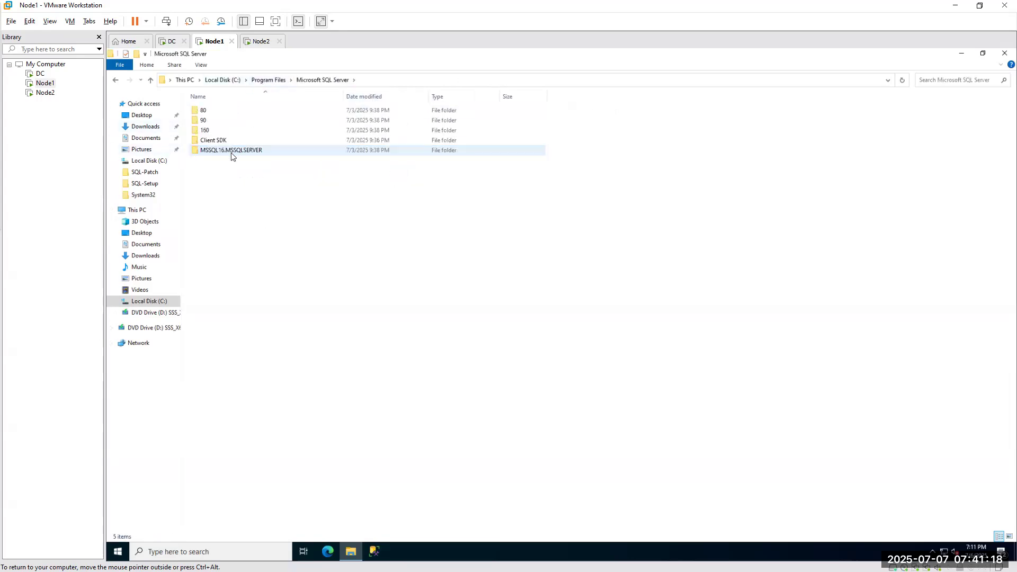
double_click(205, 131)
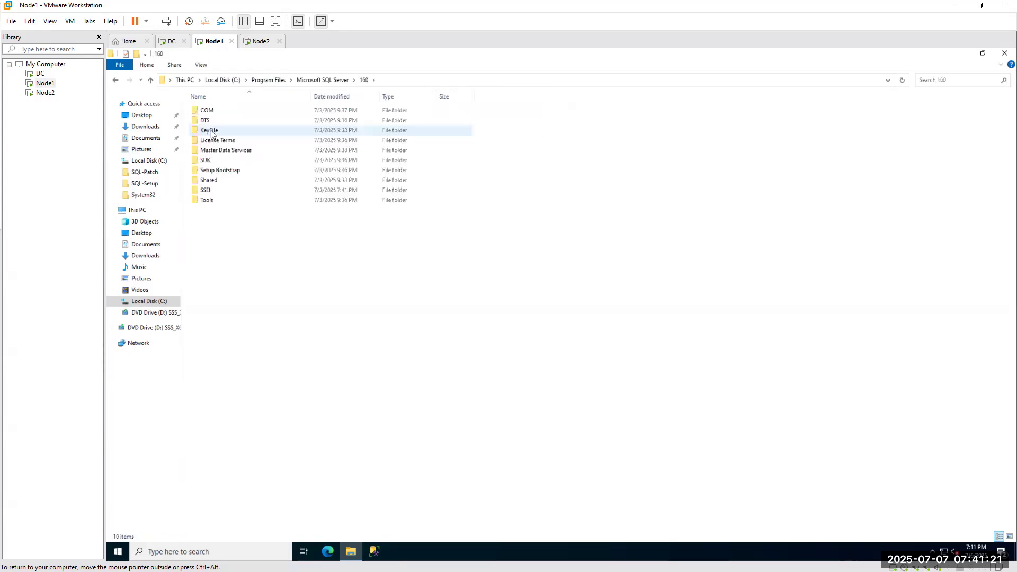
double_click(222, 171)
Open the Log folder sorted by date modified, settling on the 20250703_202713 log folder.
double_click(206, 110)
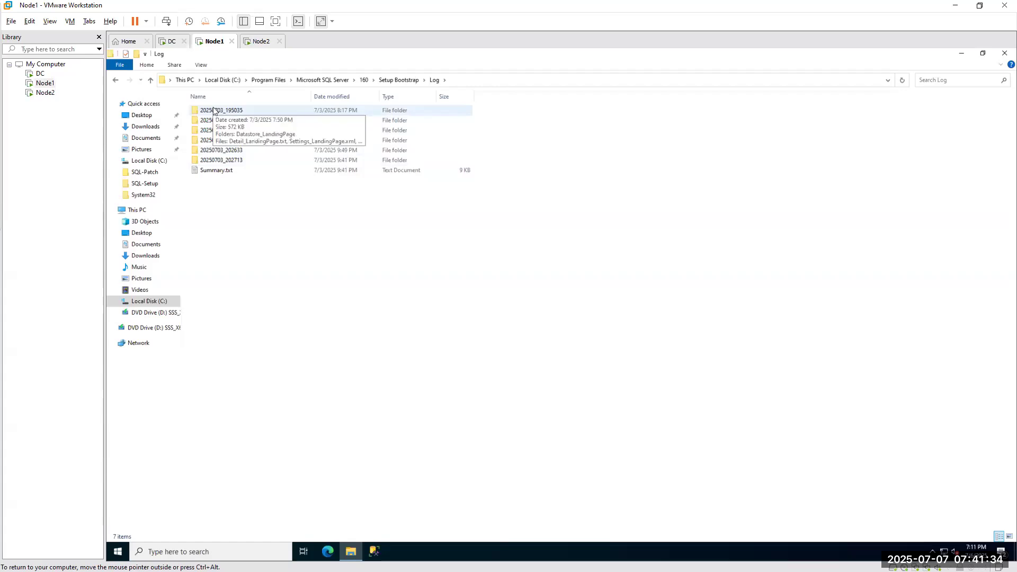
left_click(361, 100)
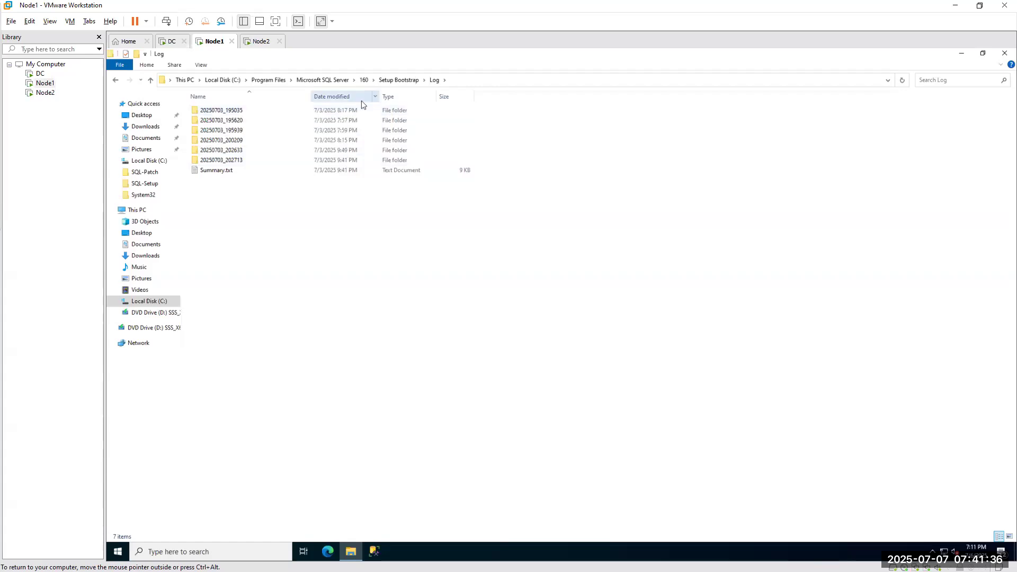
double_click(316, 122)
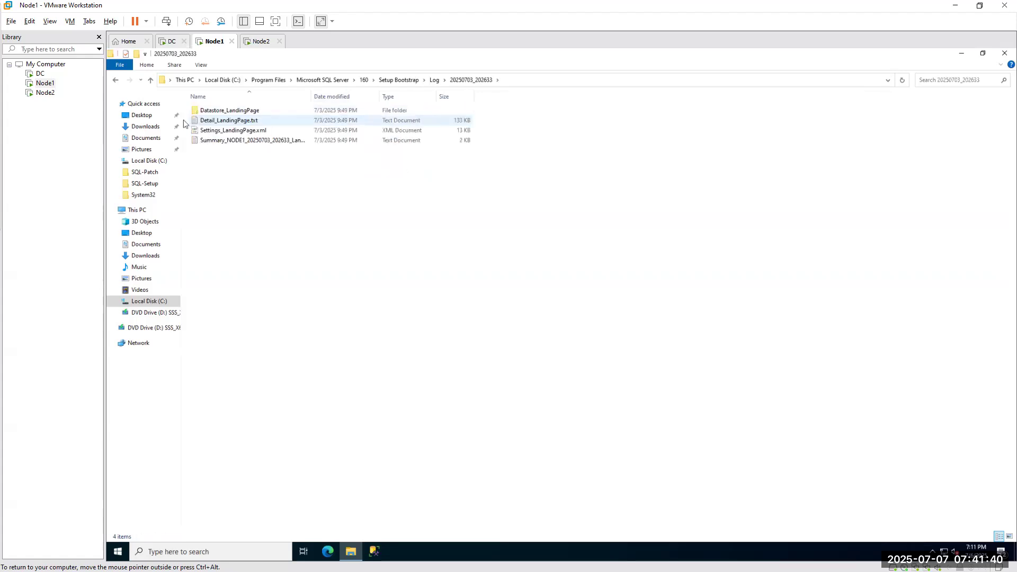
left_click(114, 81)
double_click(220, 130)
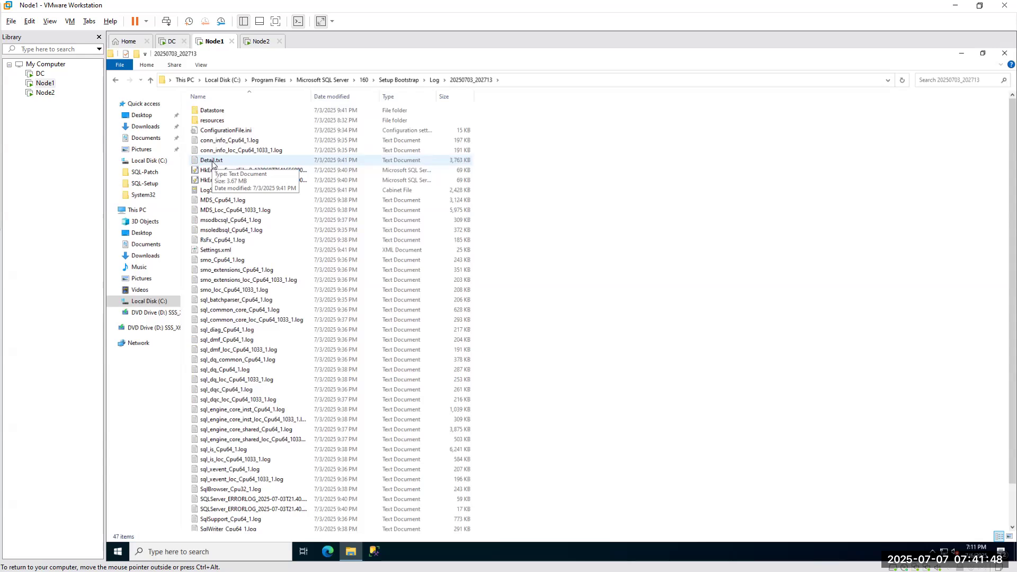
Open the Temp folder through Run with 'temp', then close the Temp and log Explorer windows.
right_click(116, 554)
left_click(145, 502)
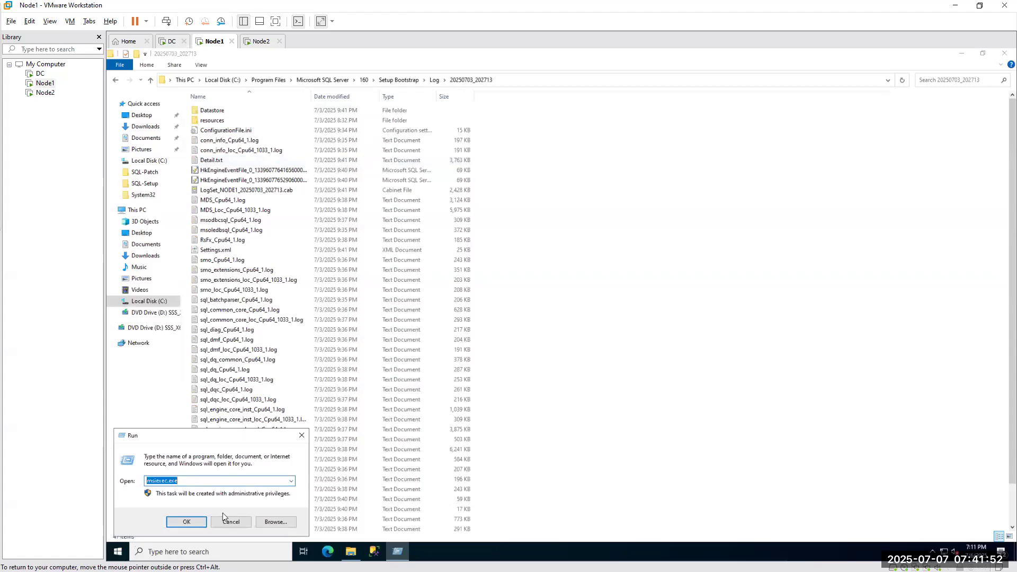
type("temp")
key("Return")
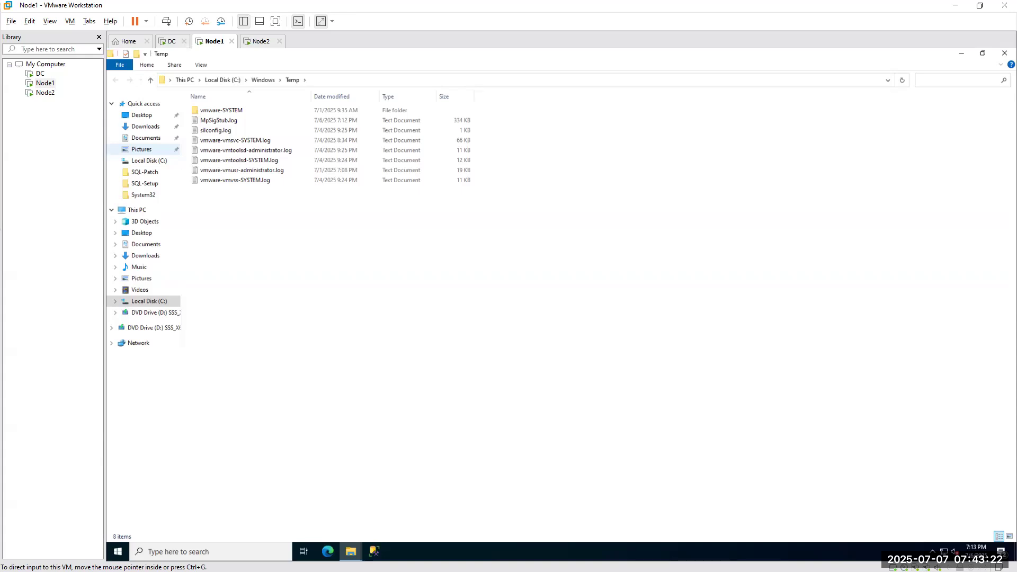
left_click(962, 55)
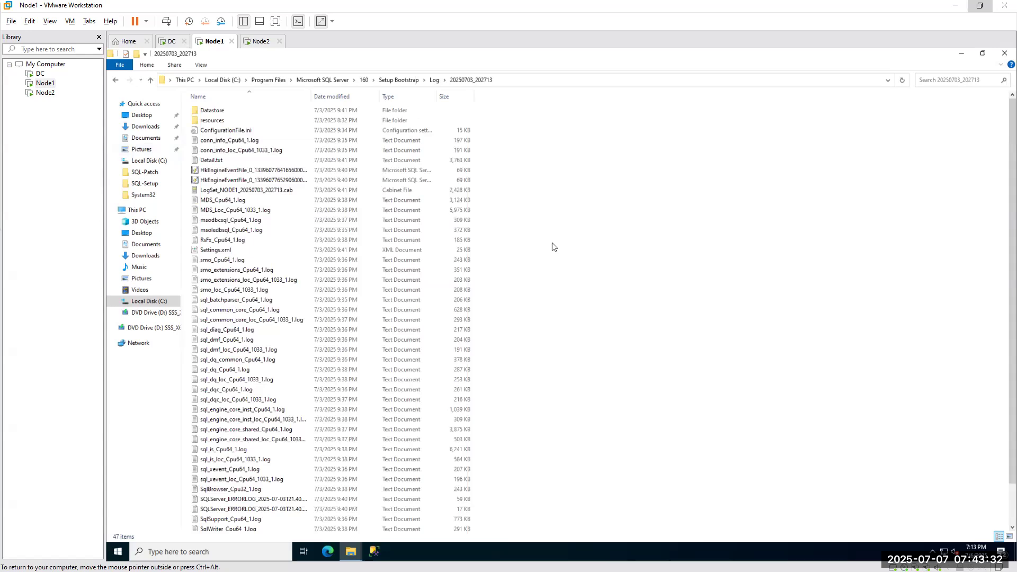
left_click(1004, 53)
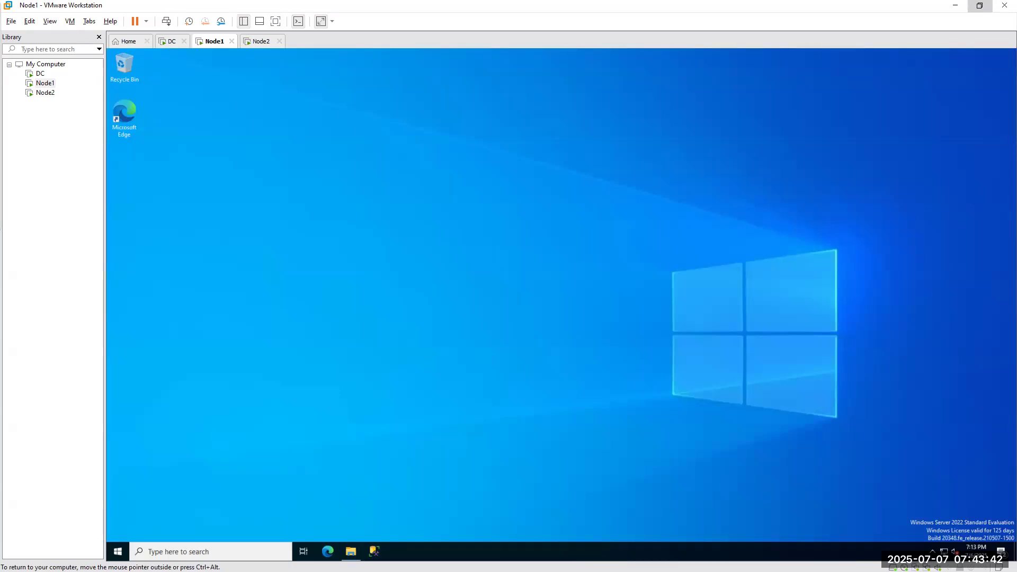
Search 'sql server download' in Edge and scroll Microsoft's SQL Server downloads page to Top downloads.
left_click(328, 551)
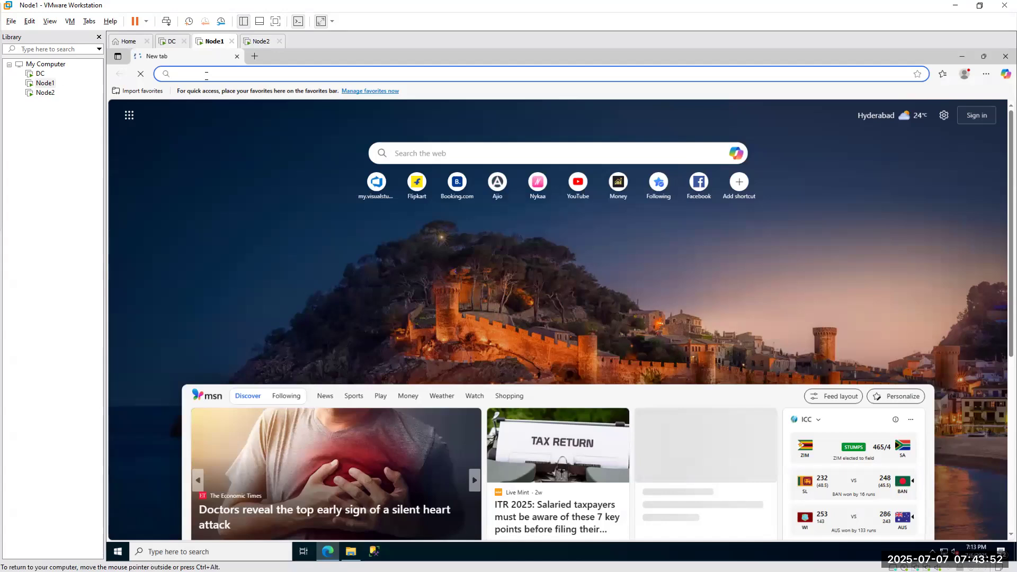
type("sql server")
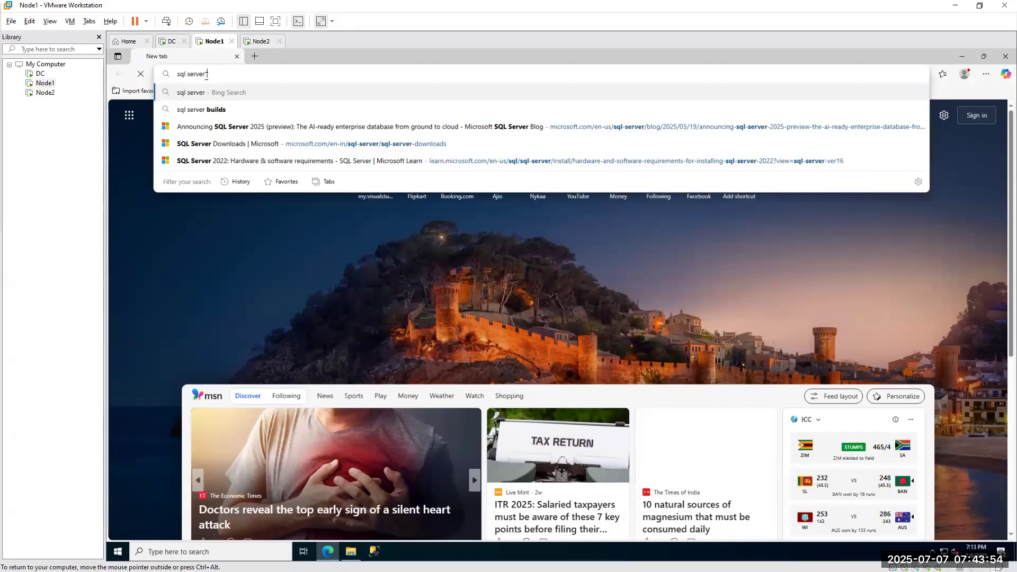
type(" donwload")
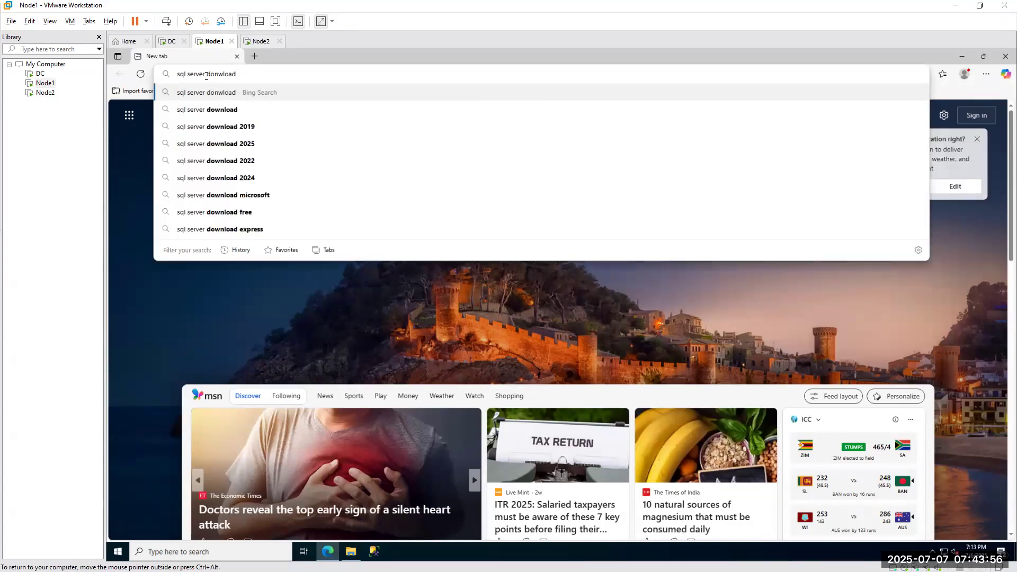
left_click(207, 110)
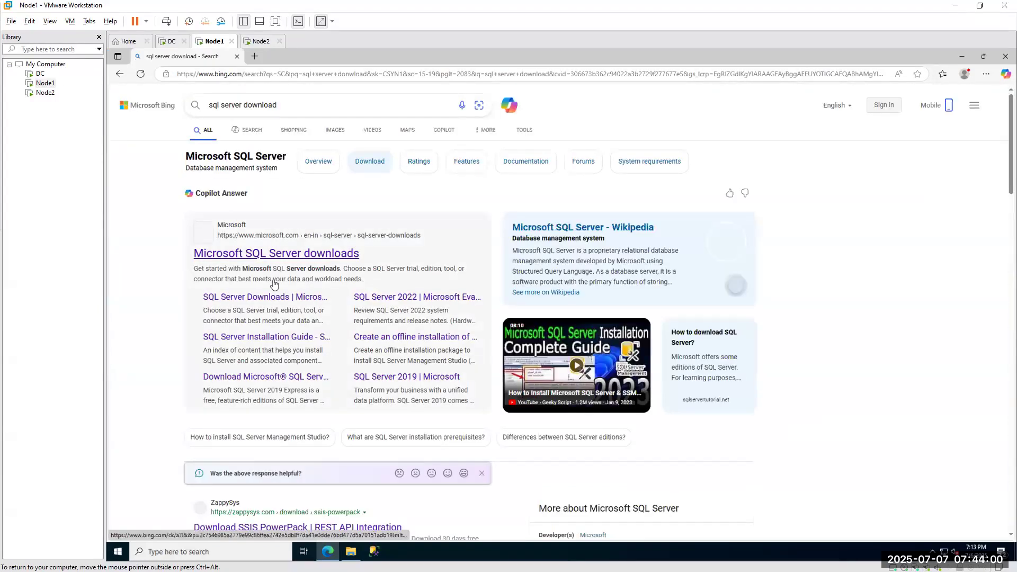
scroll(270, 275, "down", 3)
left_click(266, 110)
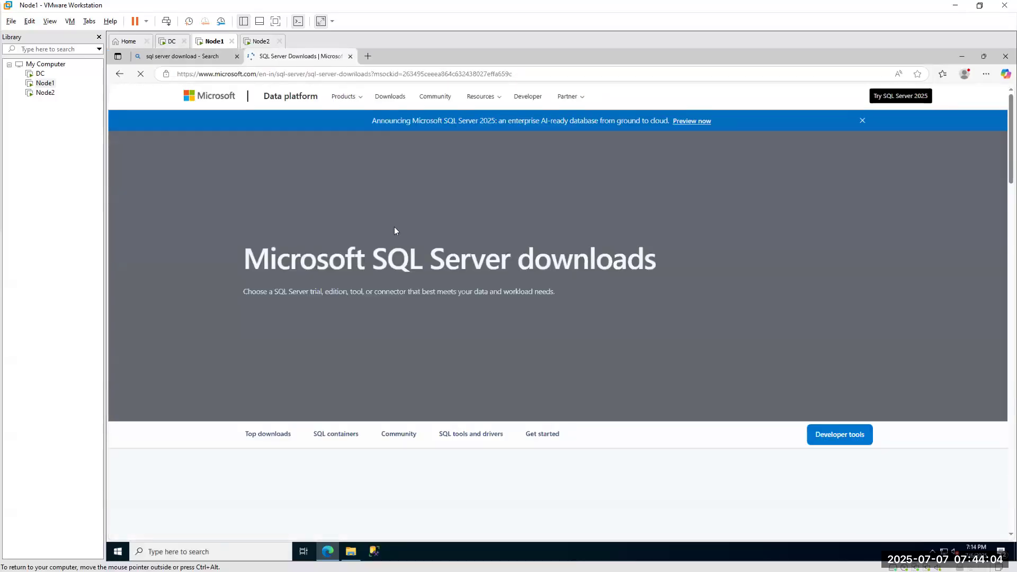
scroll(394, 231, "down", 3)
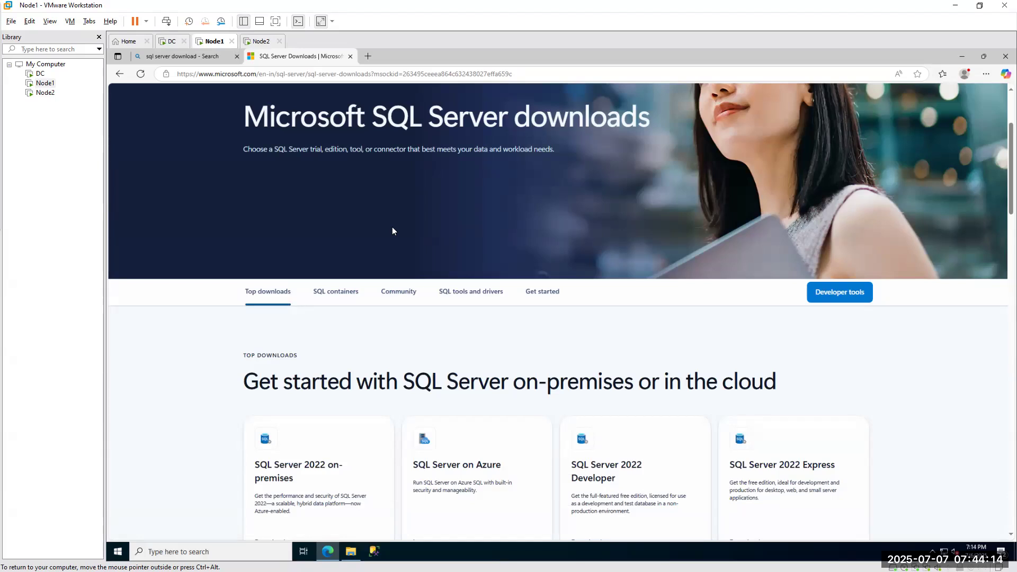
scroll(392, 229, "down", 2)
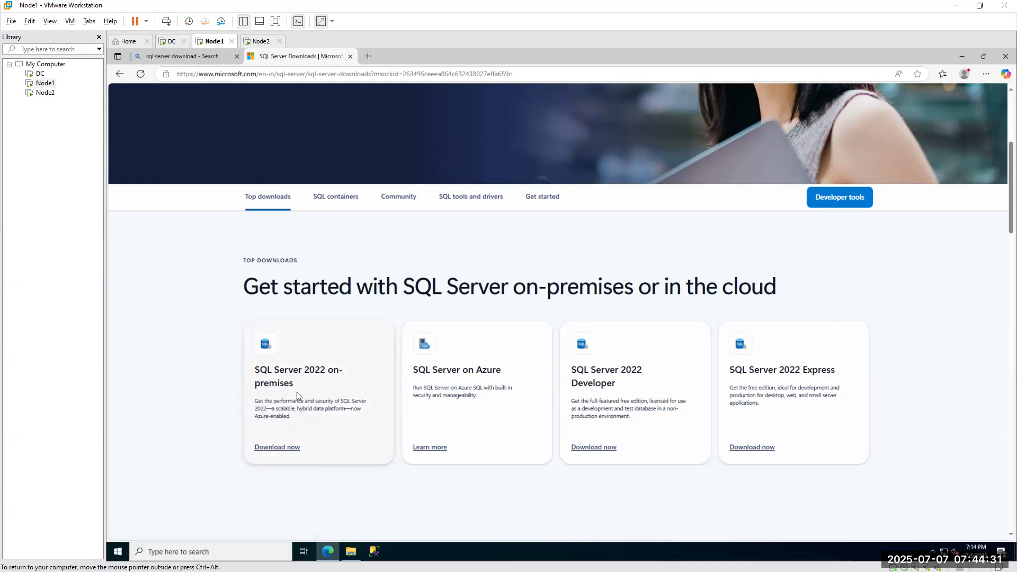
key("ctrl+alt")
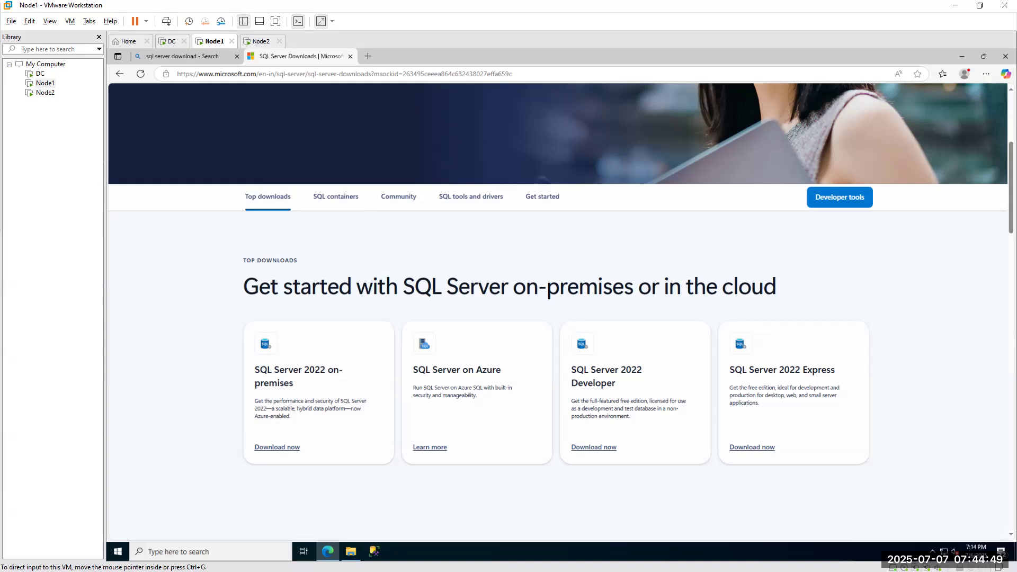
In host Services, jump to the SQL entries and select the MSSQLSERVER SQL Server and Agent rows.
key("alt+Tab")
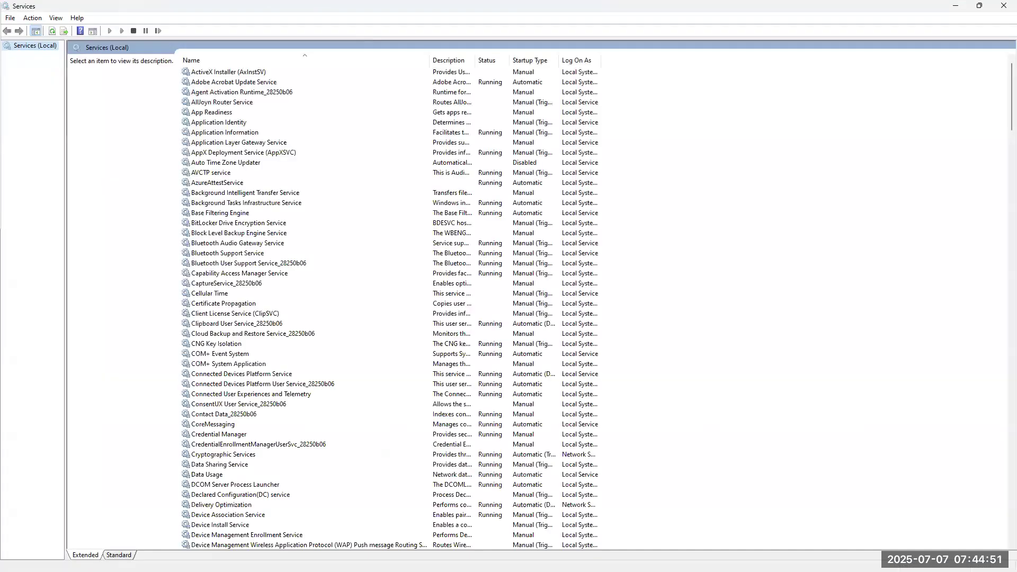
scroll(261, 348, "down", 20)
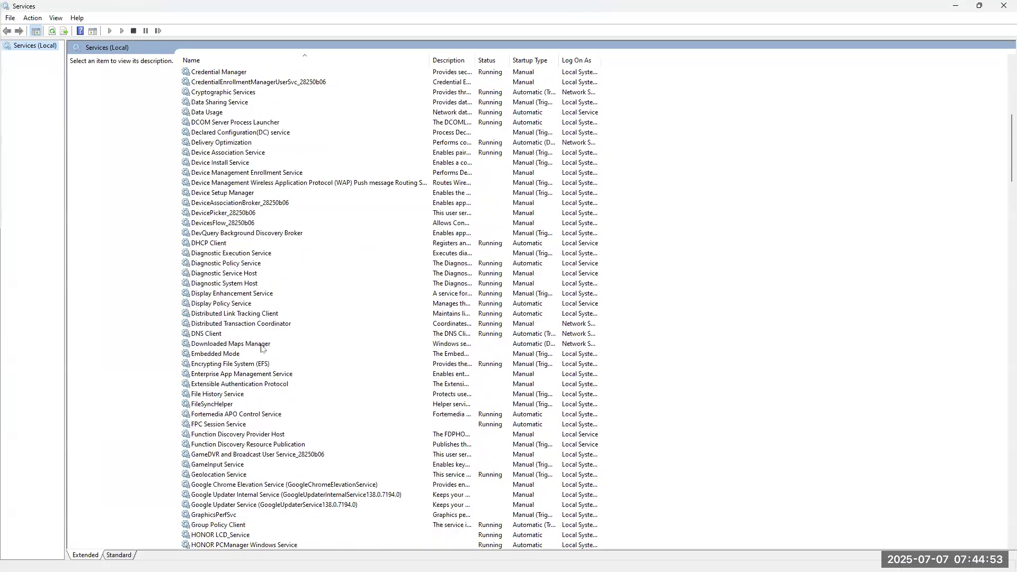
scroll(261, 348, "down", 6)
left_click(227, 474)
type("sql")
scroll(235, 470, "down", 3)
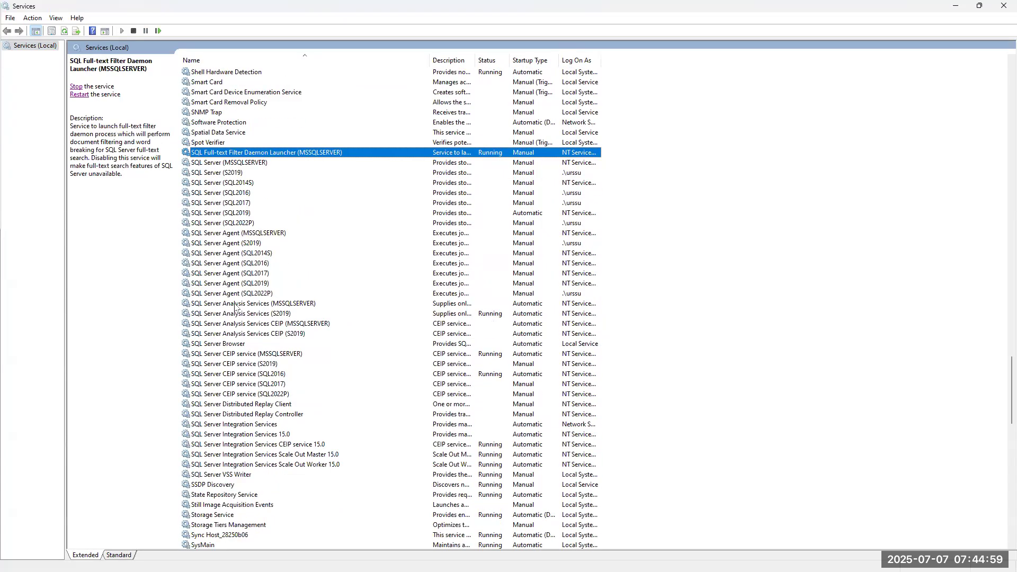
left_click(234, 233)
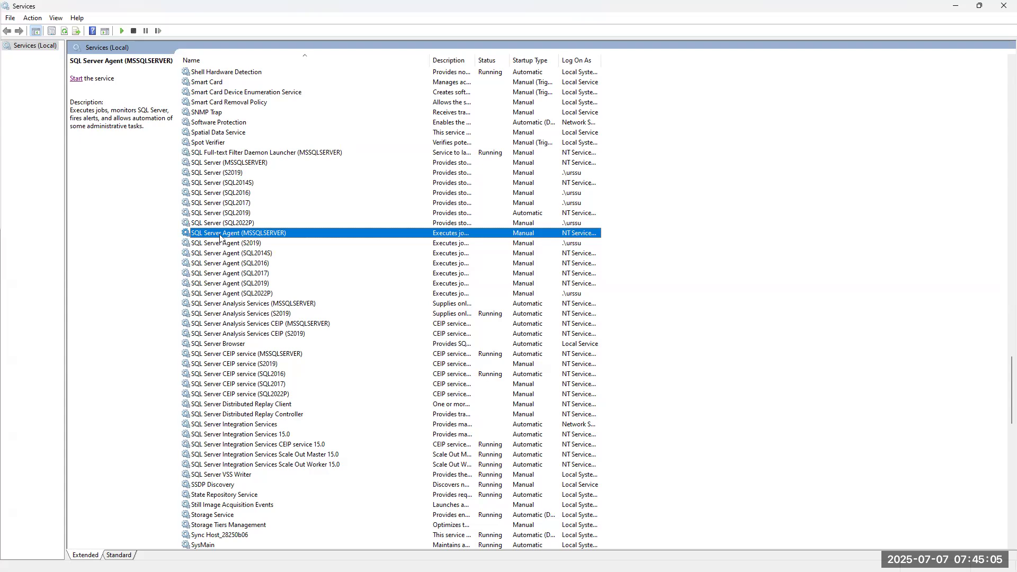
left_click(214, 165)
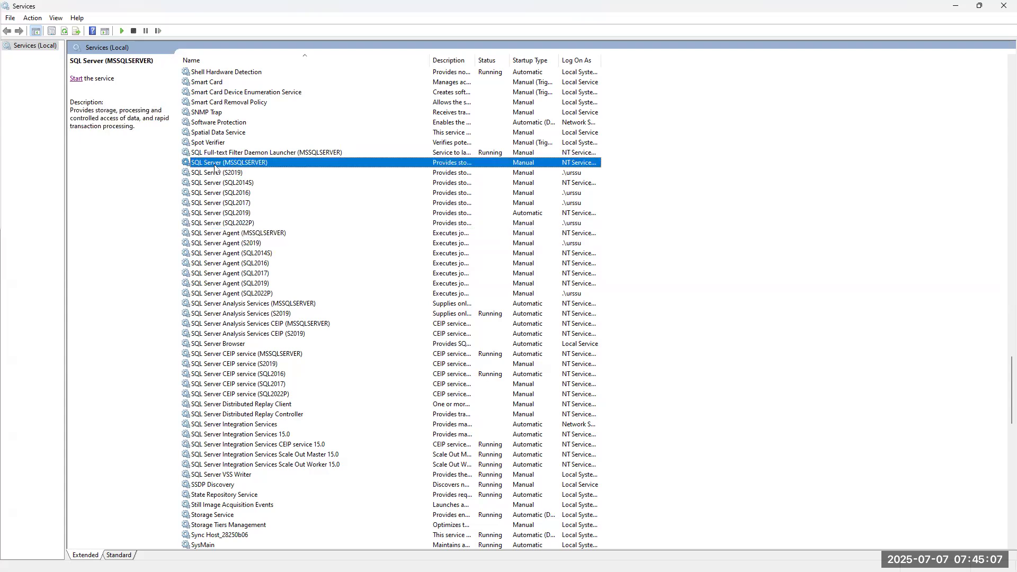
left_click(76, 79)
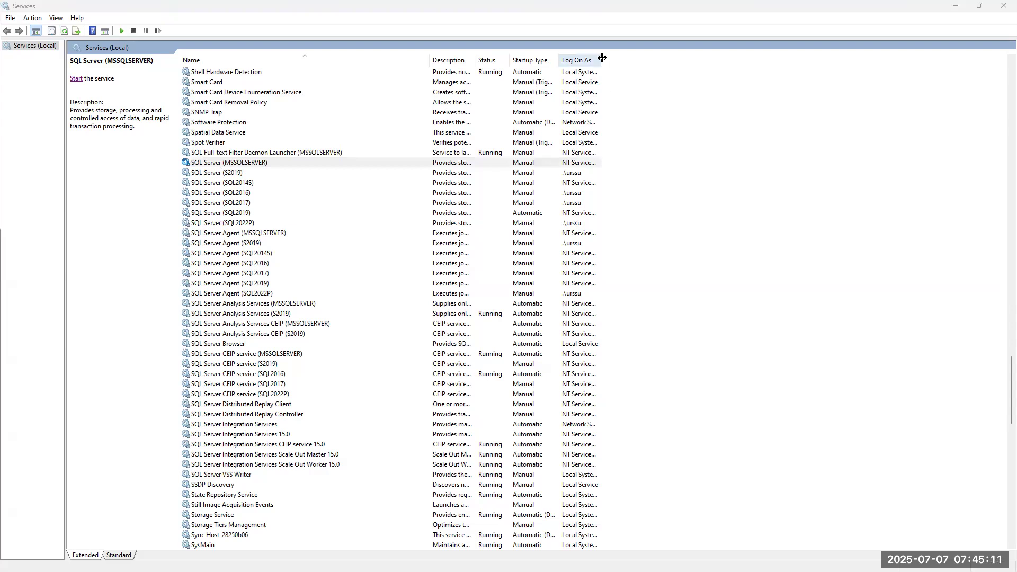
Widen the Log On As column and compare the MSSQLSERVER services' log-on accounts.
left_click_drag(601, 59, 711, 59)
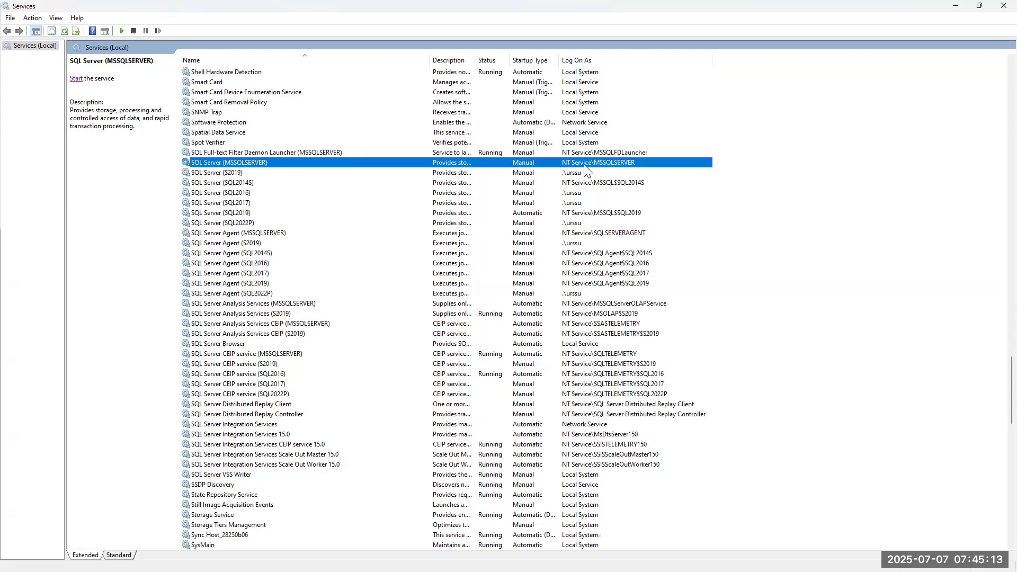
left_click(227, 234)
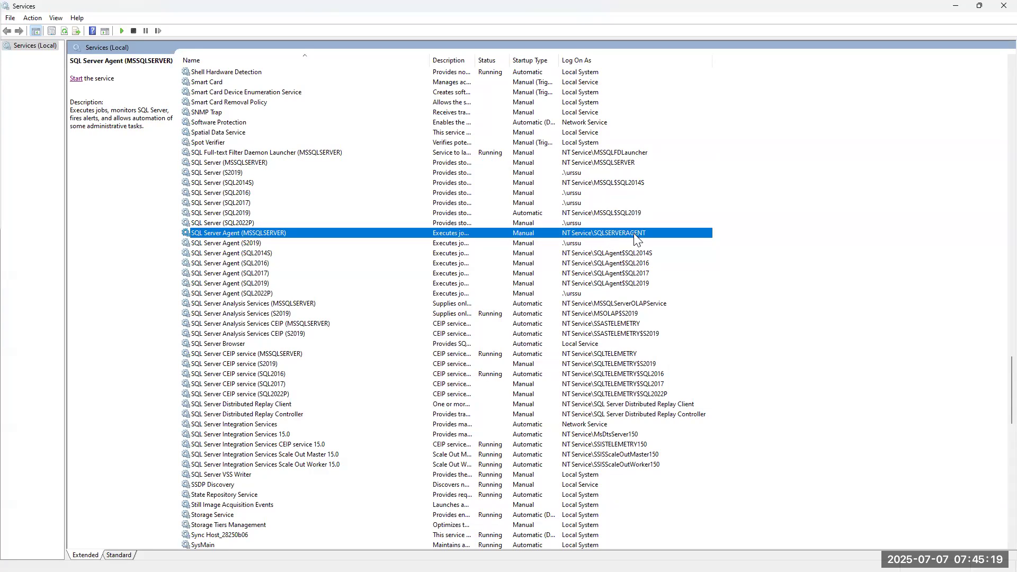
key("alt+Tab")
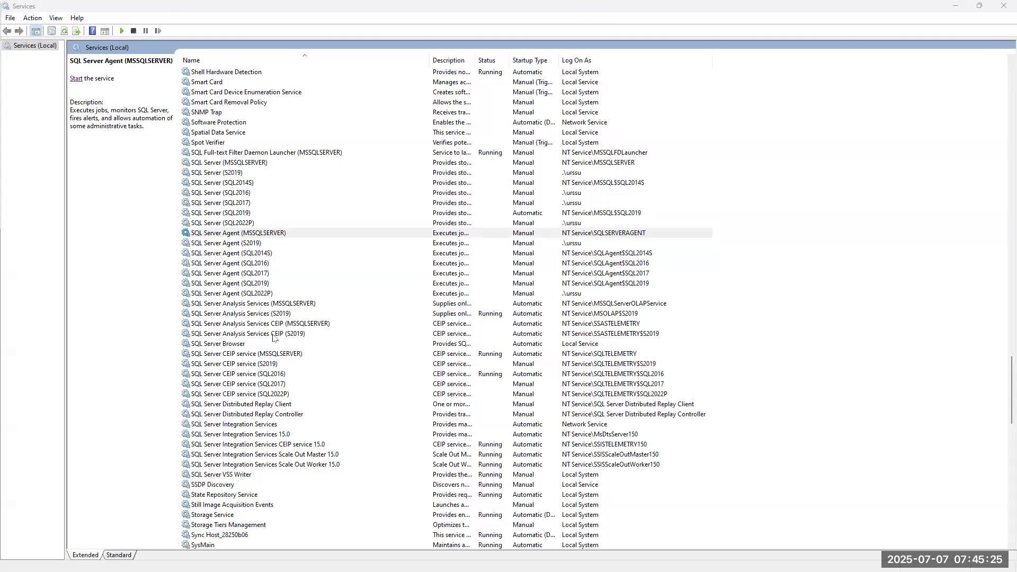
left_click(227, 165)
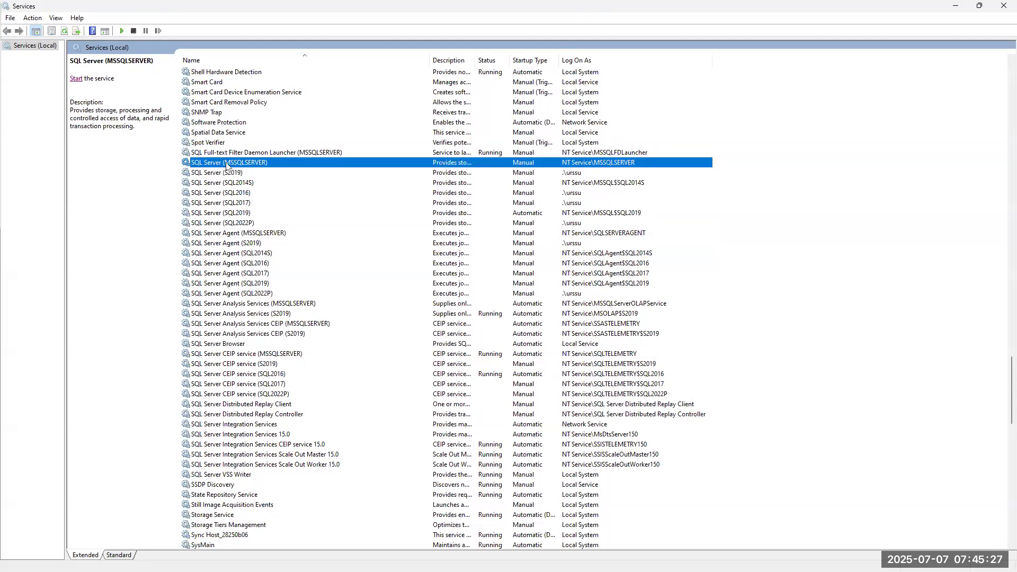
left_click(223, 234)
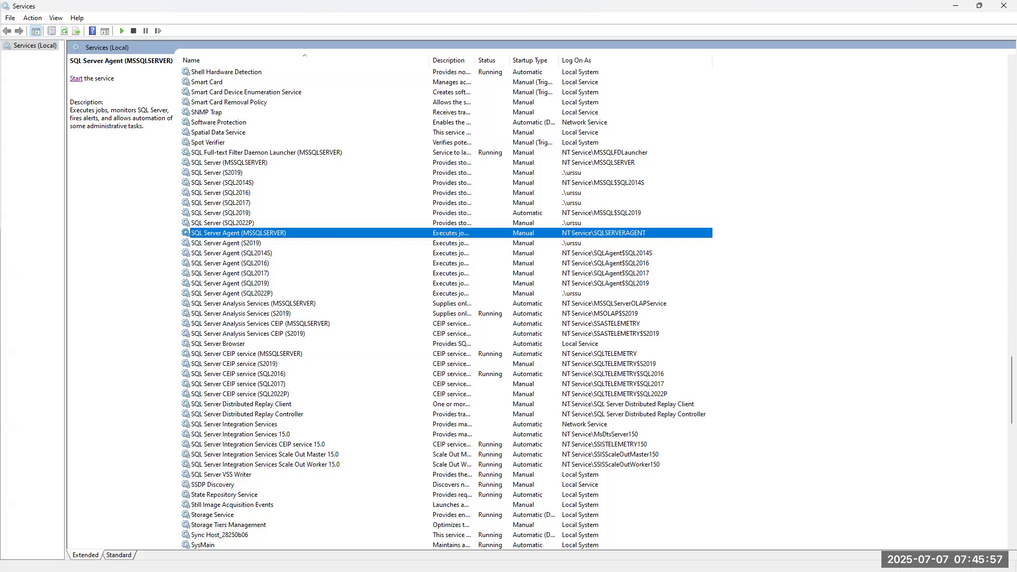
key("alt+Tab")
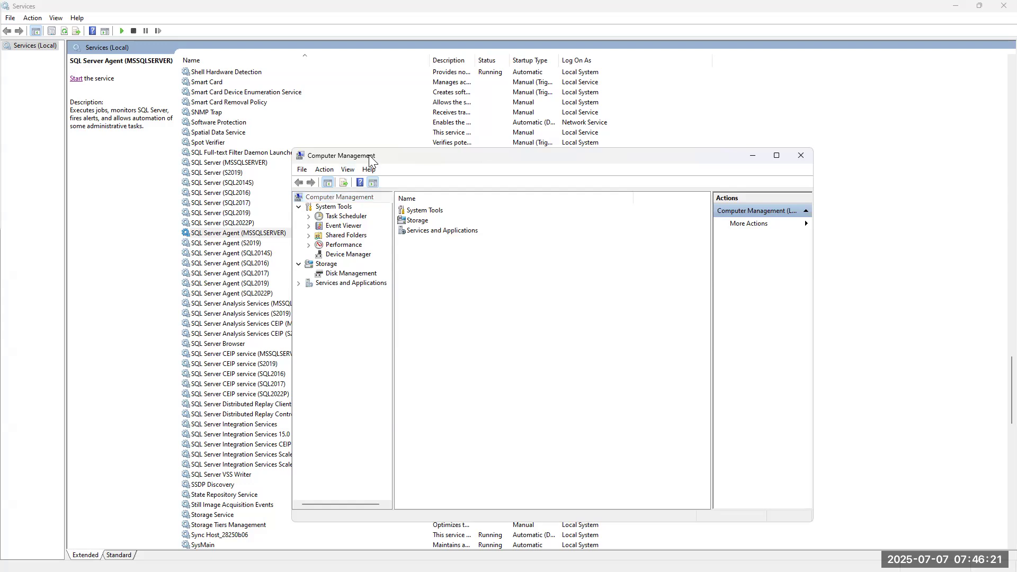
Move Computer Management aside and select SQL Server (MSSQLSERVER) in Services.
left_click_drag(413, 168, 676, 193)
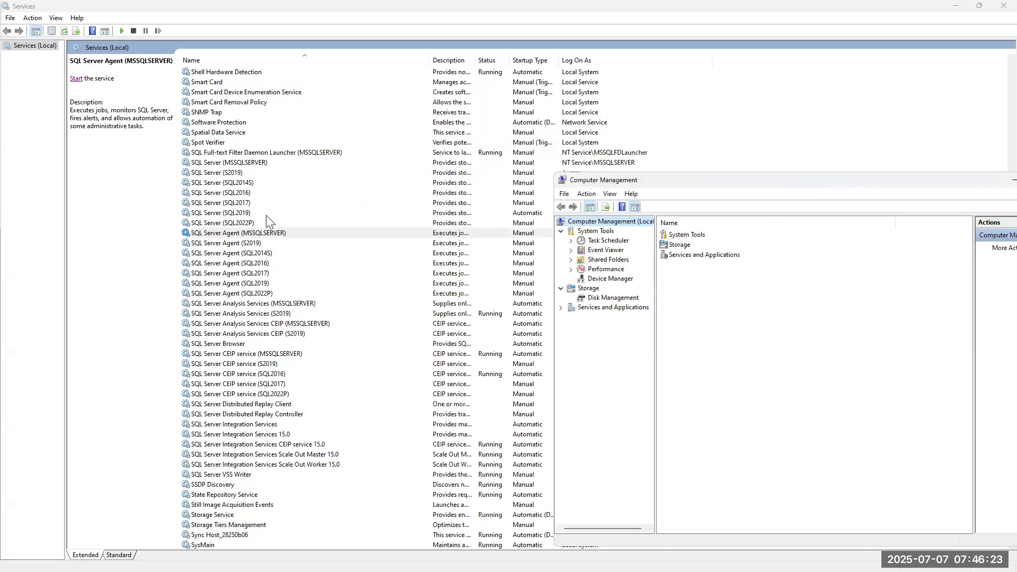
left_click(225, 163)
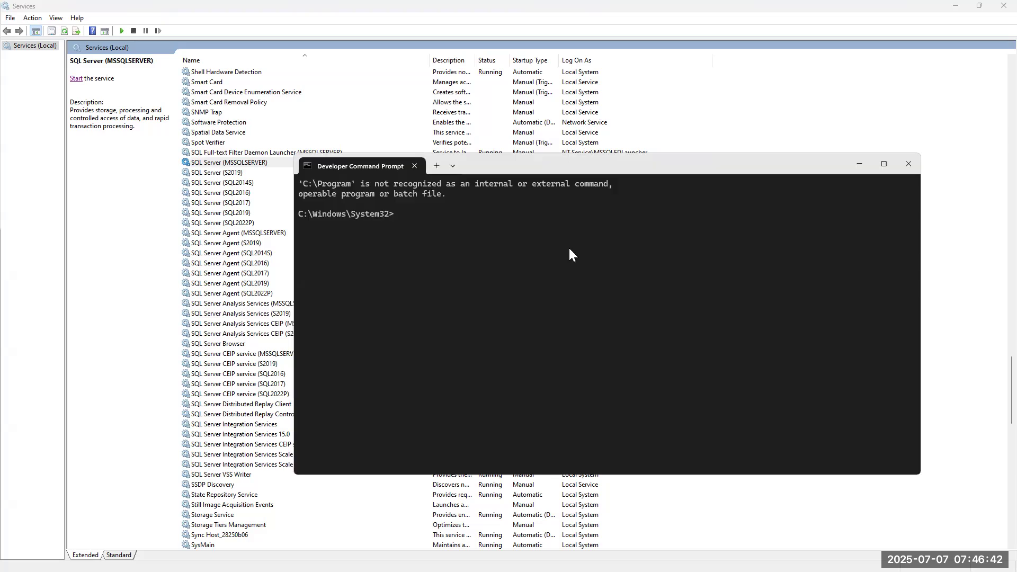
Run whoami in the Developer Command Prompt, highlight the printed account, then minimize the console.
left_click(907, 165)
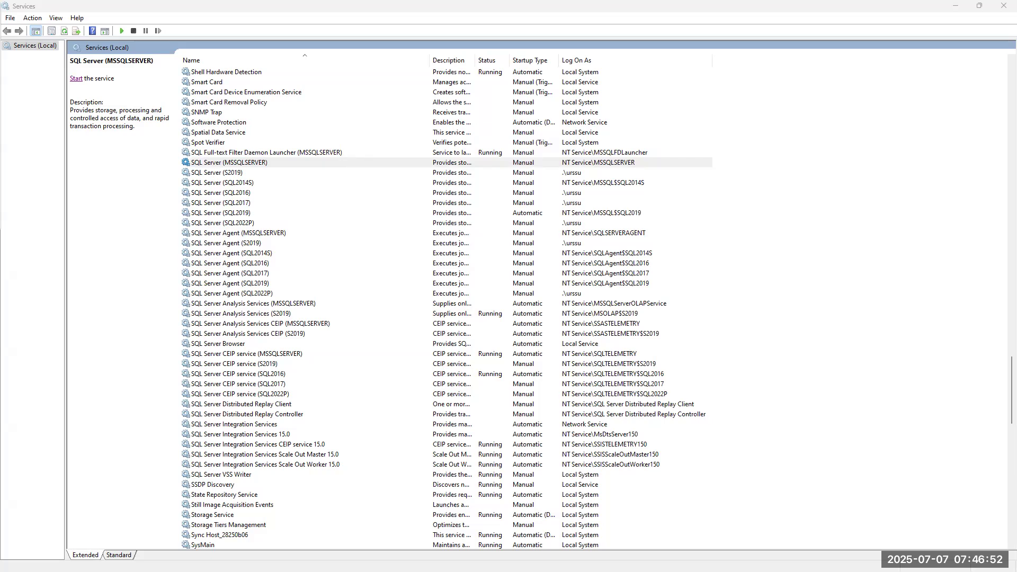
left_click_drag(1, 95, 643, 168)
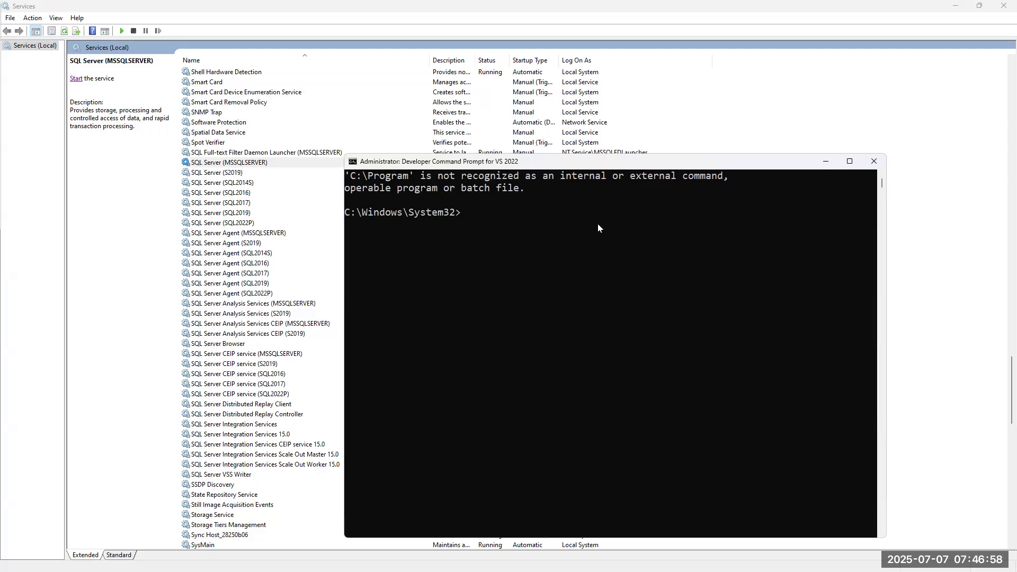
type("whoami")
key("Return")
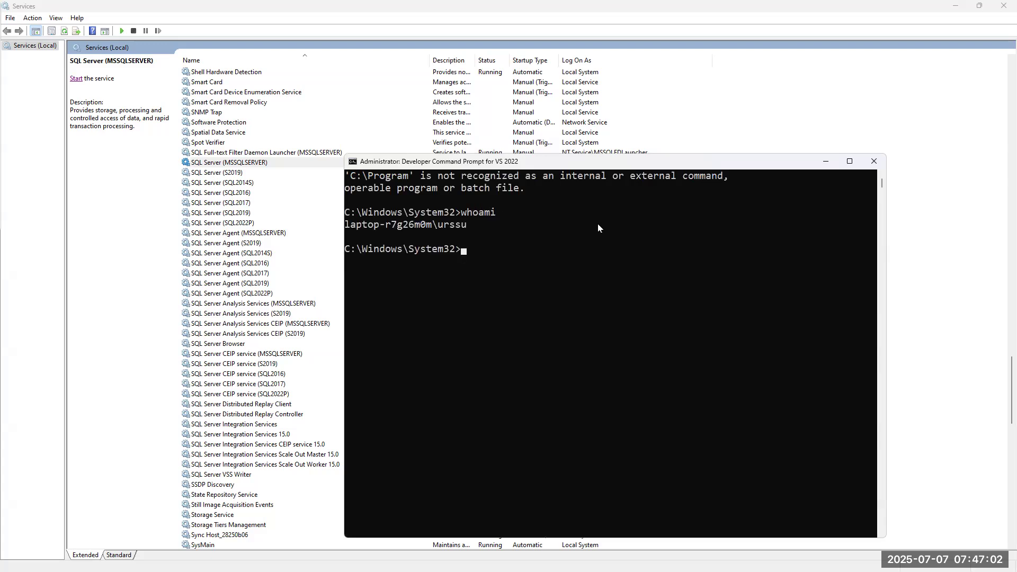
left_click_drag(465, 225, 339, 226)
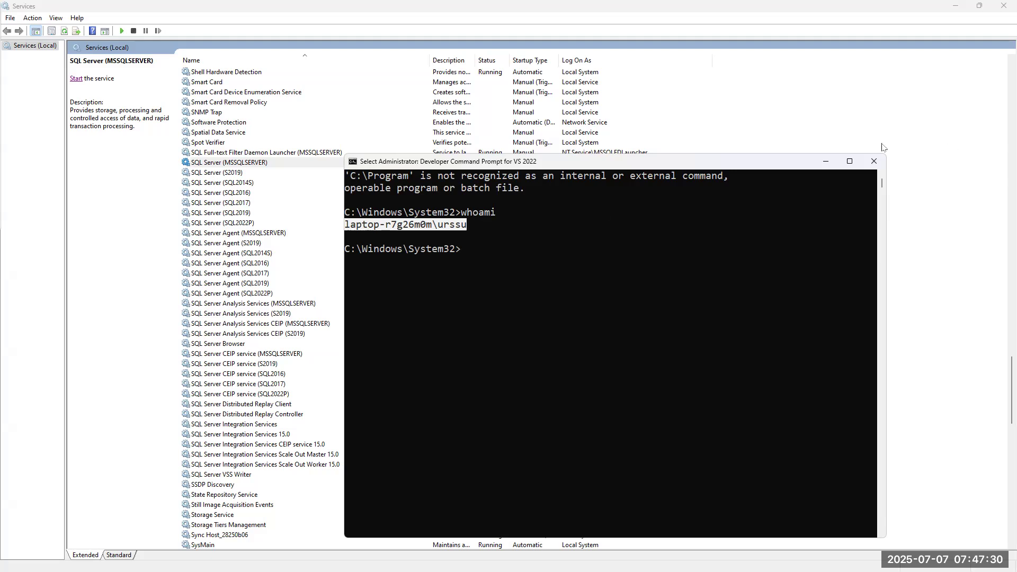
left_click(825, 161)
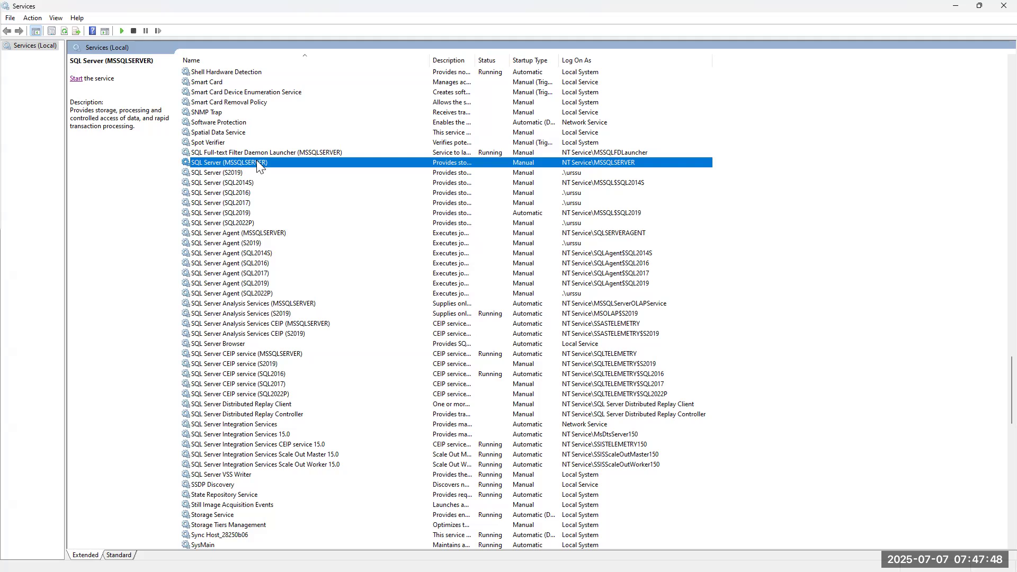
Check Log On As for SQL Server S2019, SQL2016, SQL2017 and Agent MSSQLSERVER, S2019, SQL2022P.
left_click(571, 173)
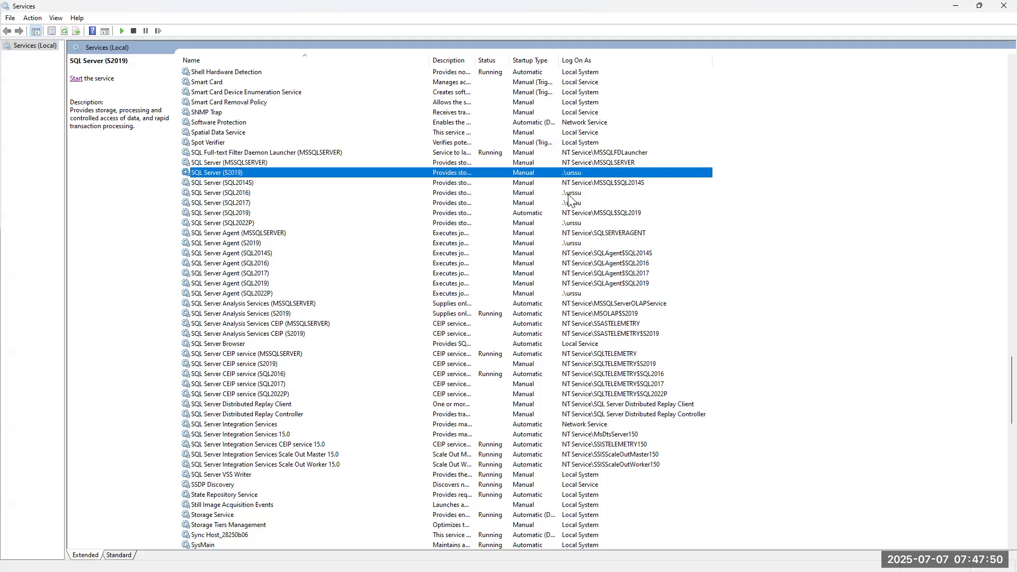
left_click(569, 193)
left_click(567, 205)
left_click(575, 233)
left_click(574, 244)
left_click(571, 294)
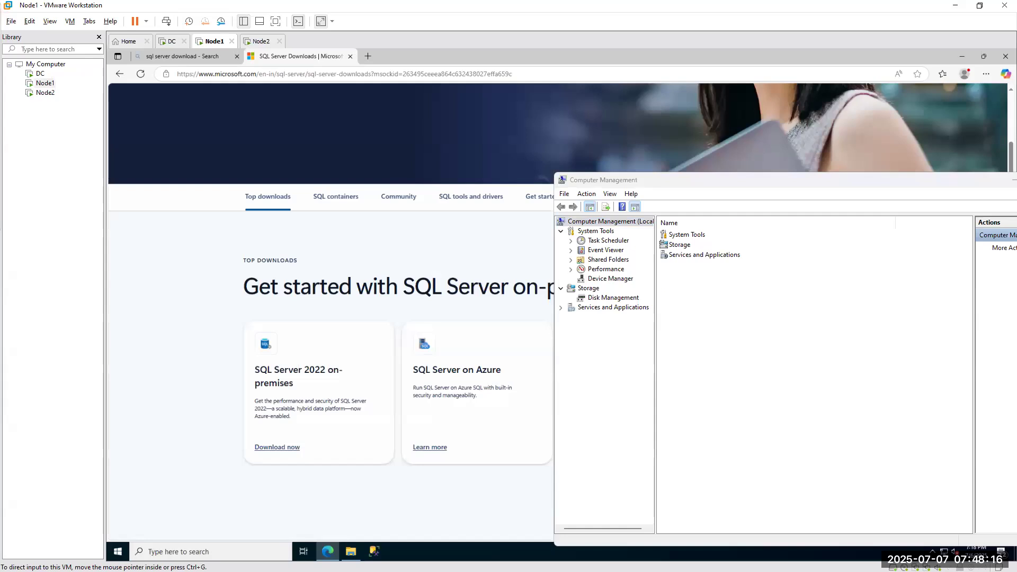
Open Node1's Computer Management at Local Users and Groups, with the host window placed beside it.
key("alt+F4")
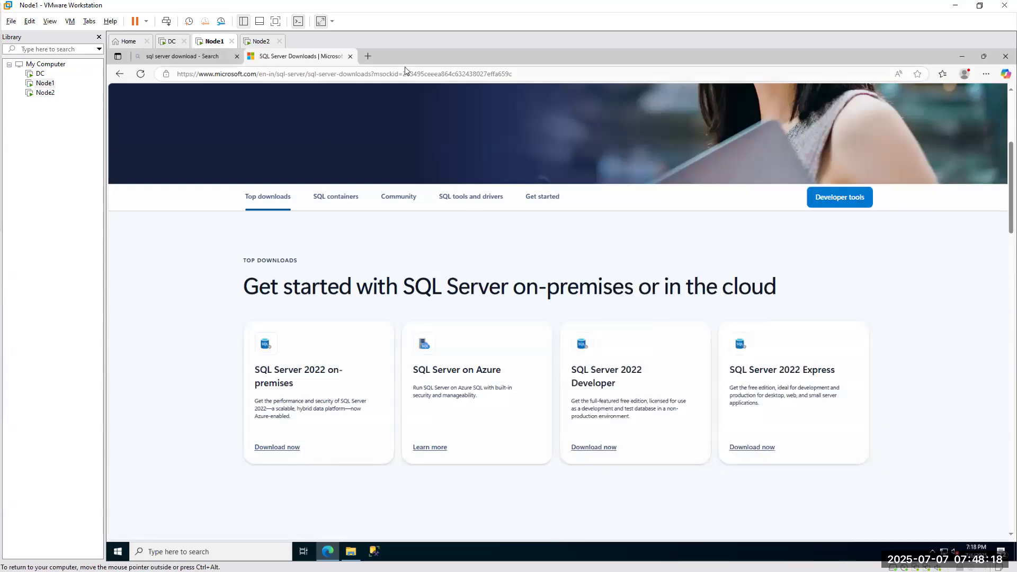
left_click(962, 57)
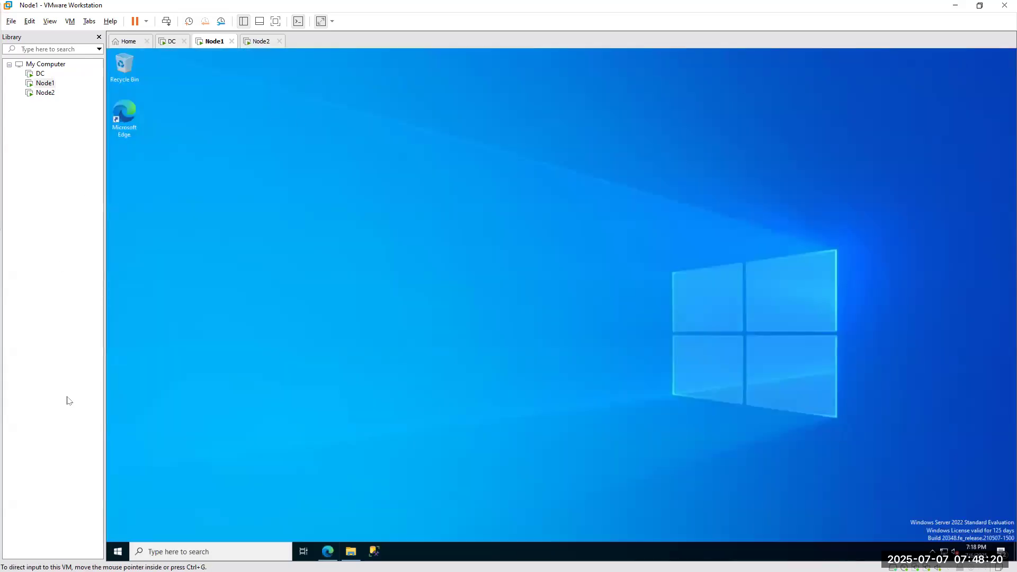
left_click(218, 552)
type("co")
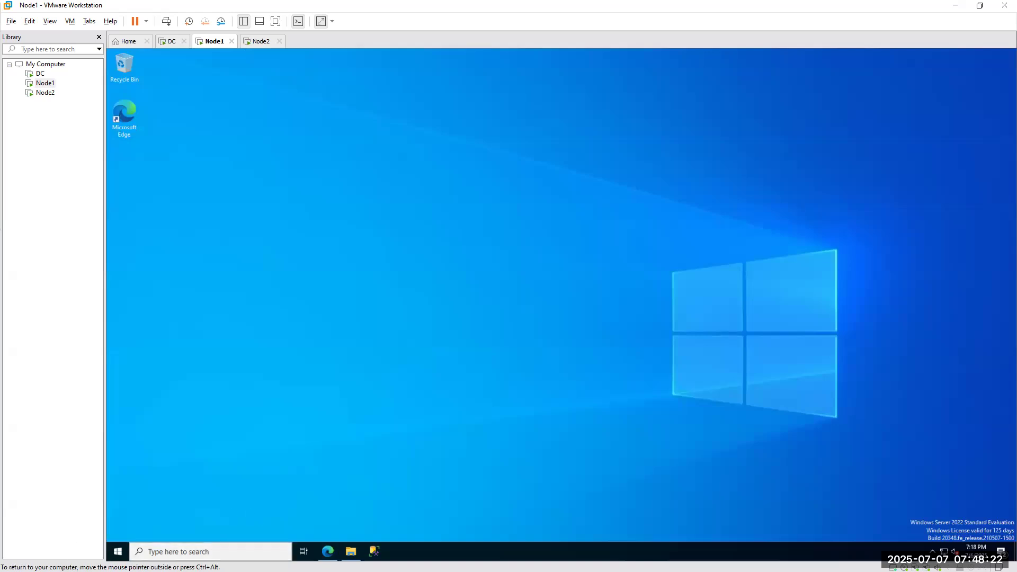
type("mputer")
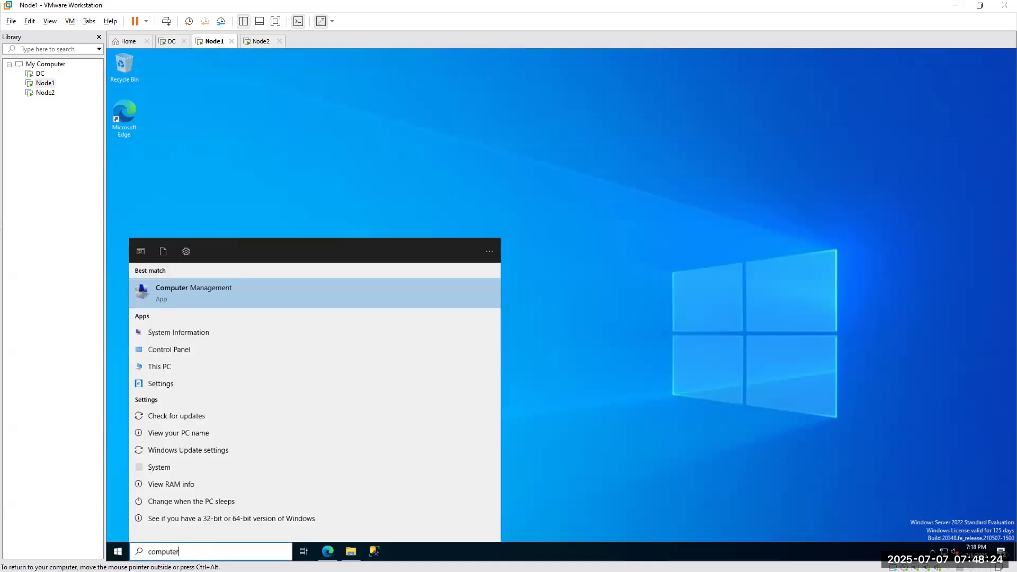
left_click(203, 289)
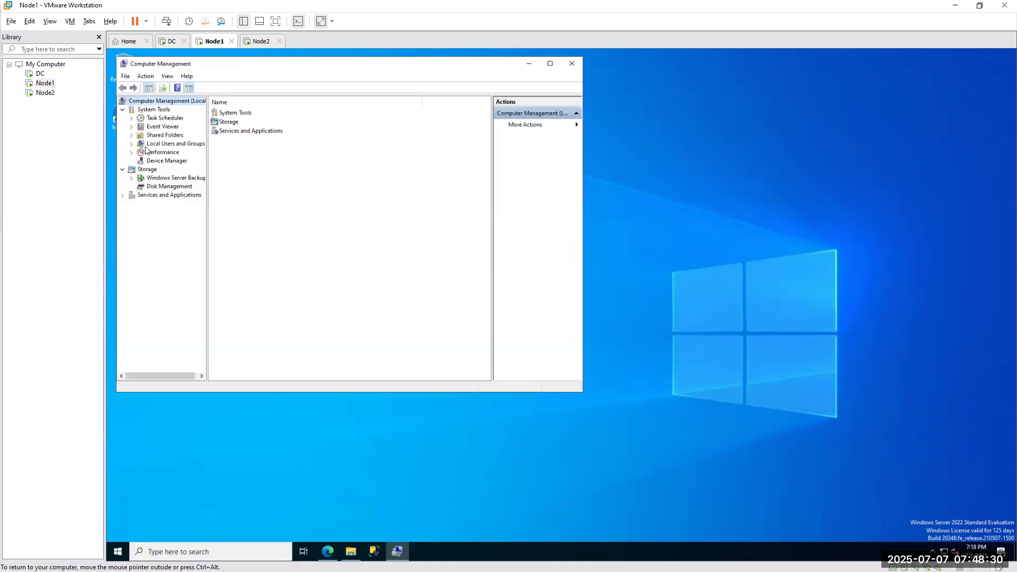
left_click(153, 147)
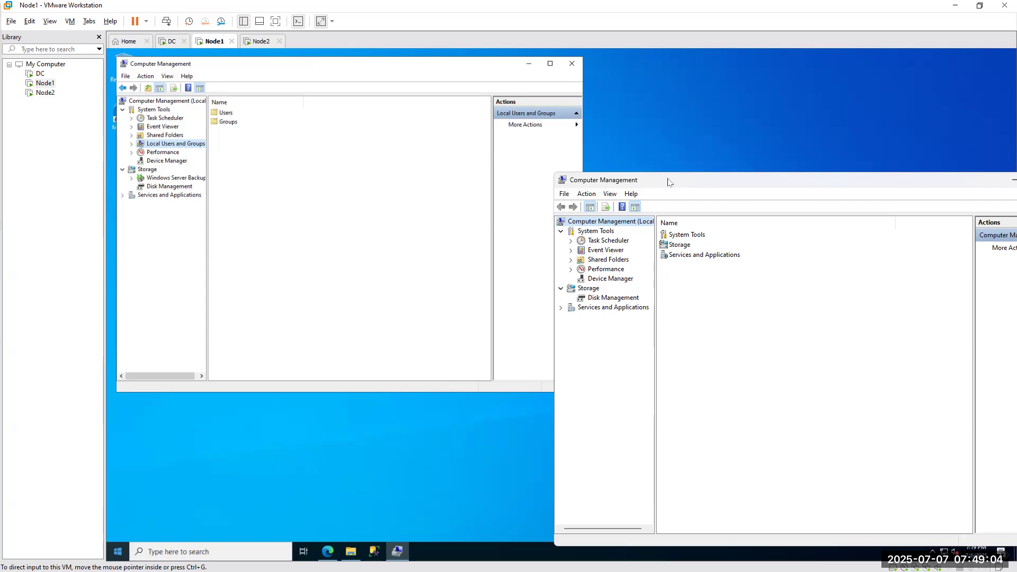
left_click_drag(670, 178, 663, 95)
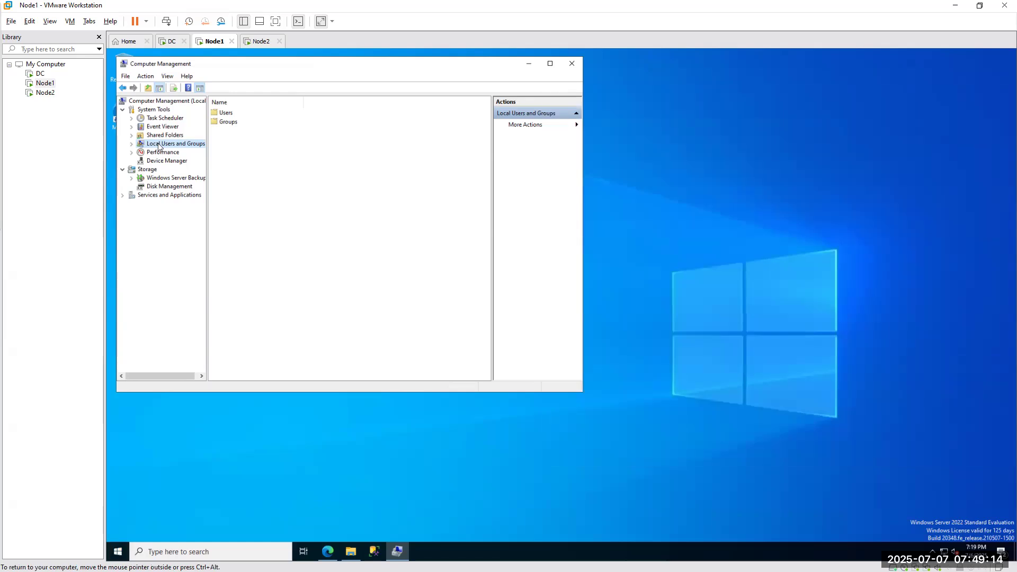
Expand Local Users and Groups and start a New User from the Users node.
right_click(157, 143)
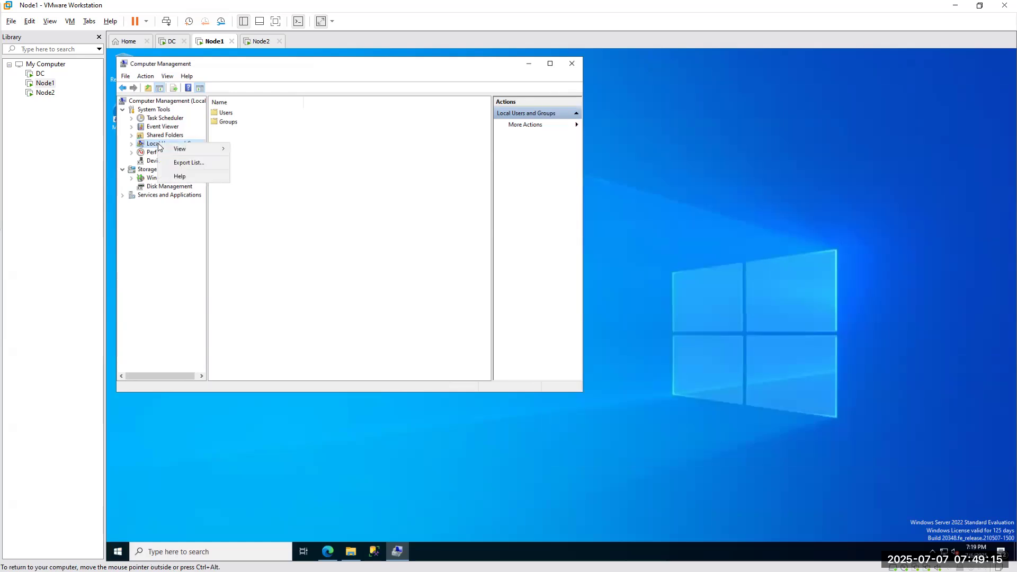
left_click(332, 207)
left_click(131, 144)
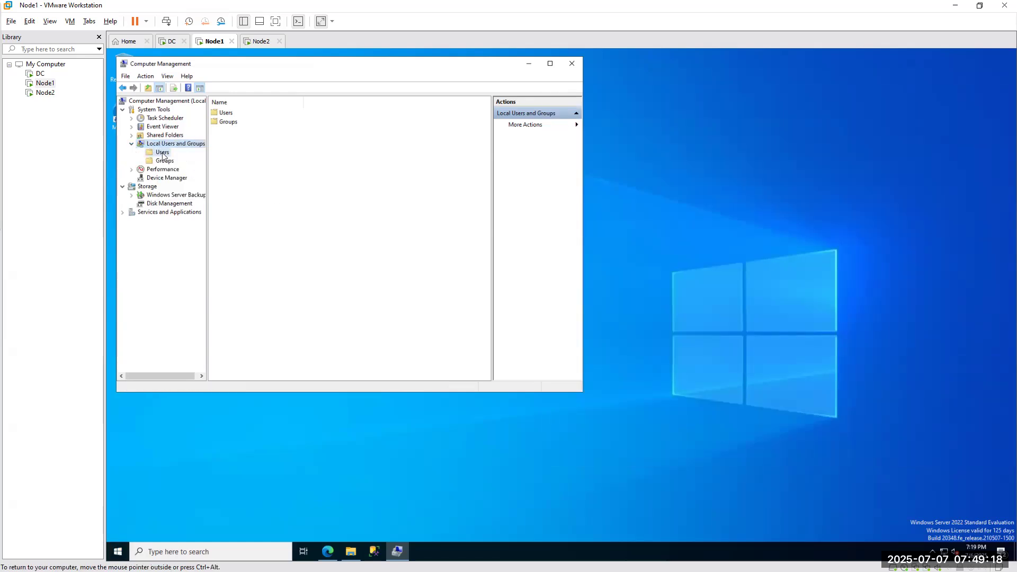
right_click(163, 152)
left_click(192, 158)
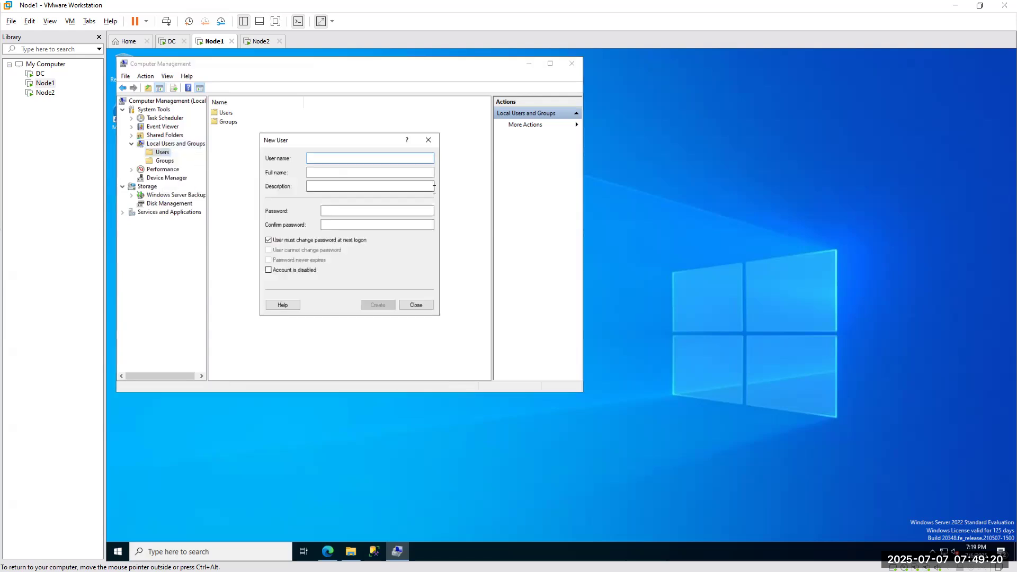
Create user 'xssqlnode1lu_' with the same full name and a confirmed password.
type("xssqlnode1lu_")
double_click(322, 155)
key("ctrl+c")
key("Tab")
key("ctrl+v")
left_click(337, 211)
type("••••••••••••")
key("Tab")
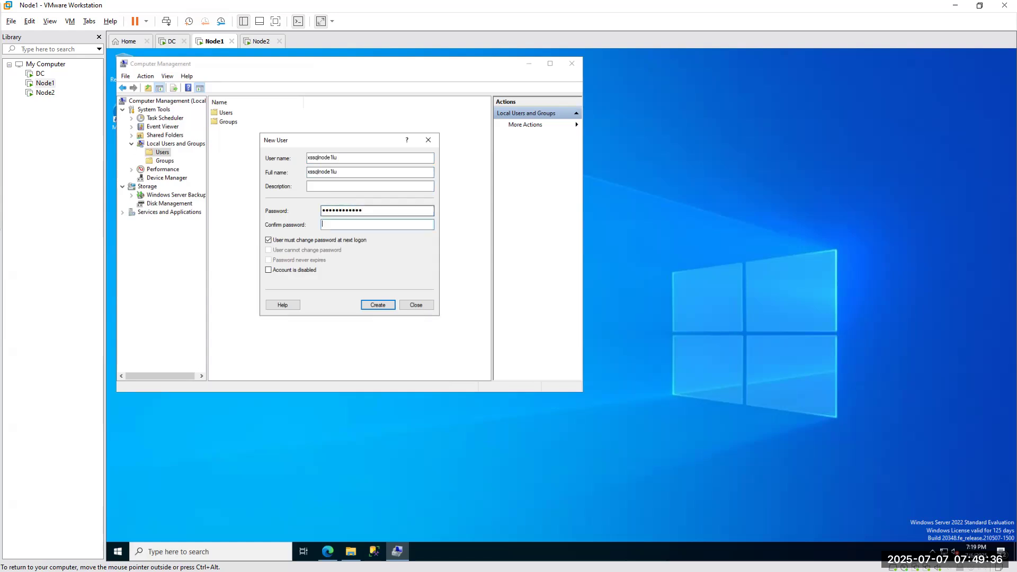
type("••••••••••••")
left_click(377, 306)
left_click(416, 305)
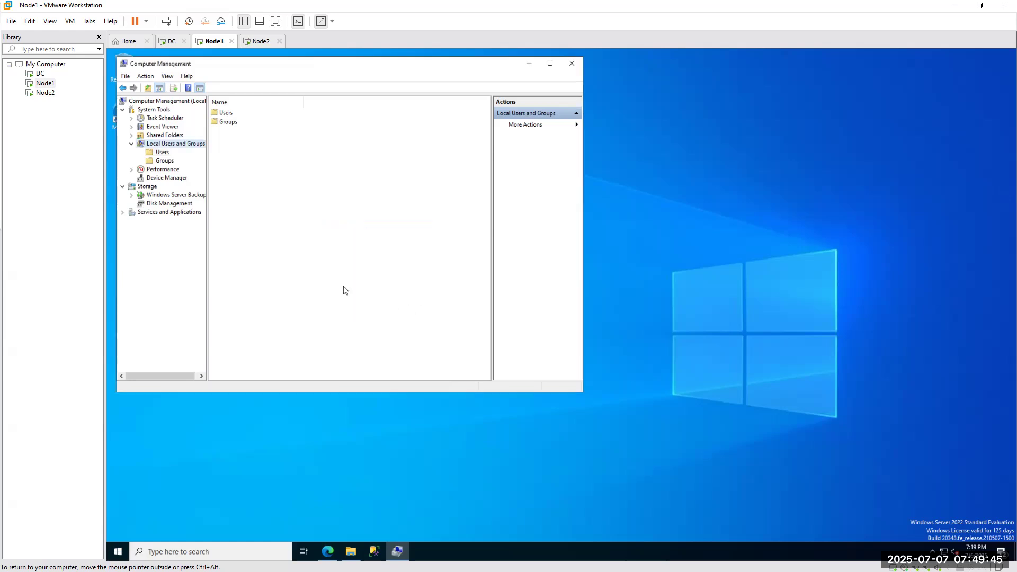
Select the new user in the Users list, then open File Explorer on the host.
left_click(159, 154)
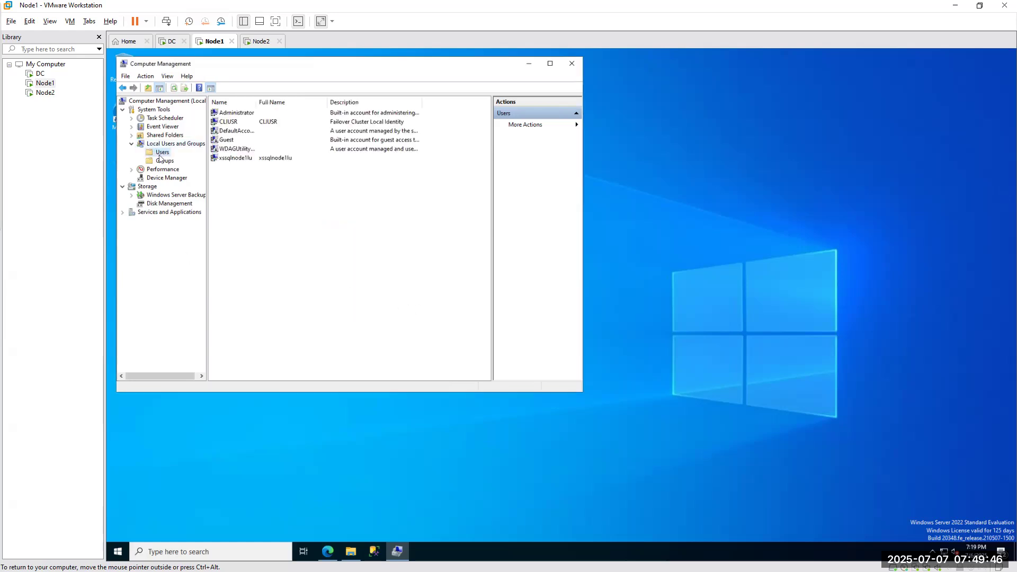
left_click(231, 157)
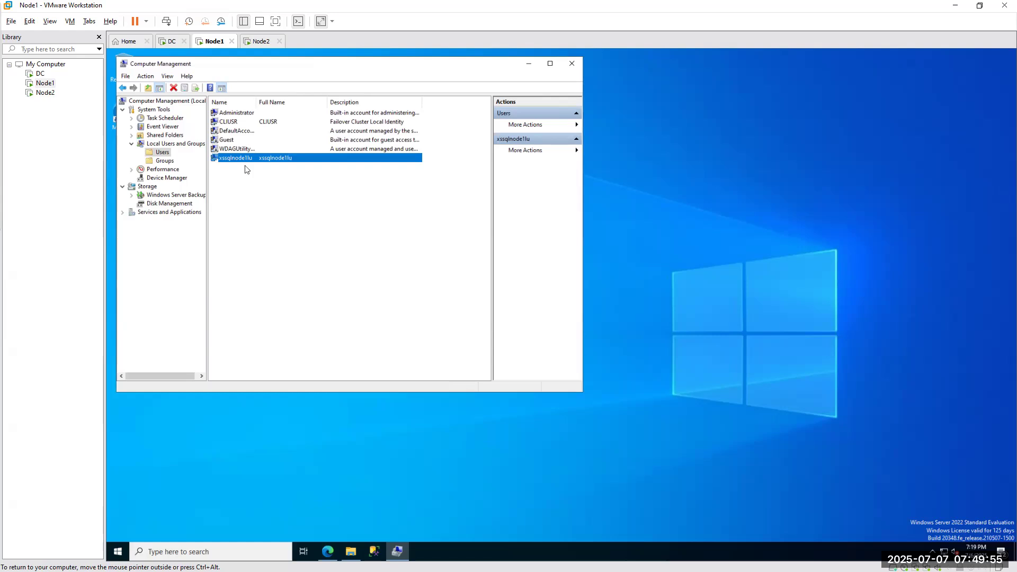
key("ctrl+alt")
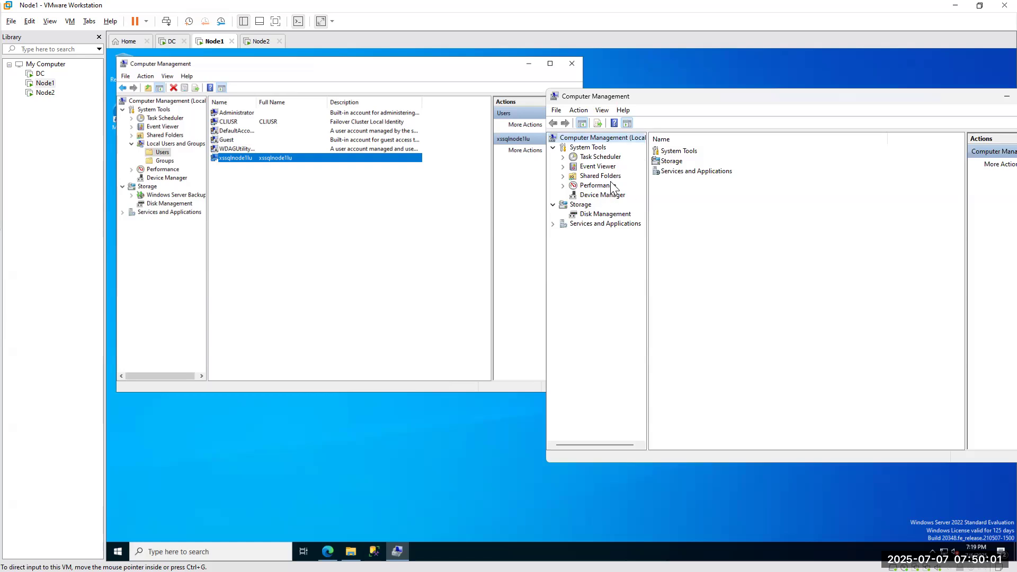
key("super+e")
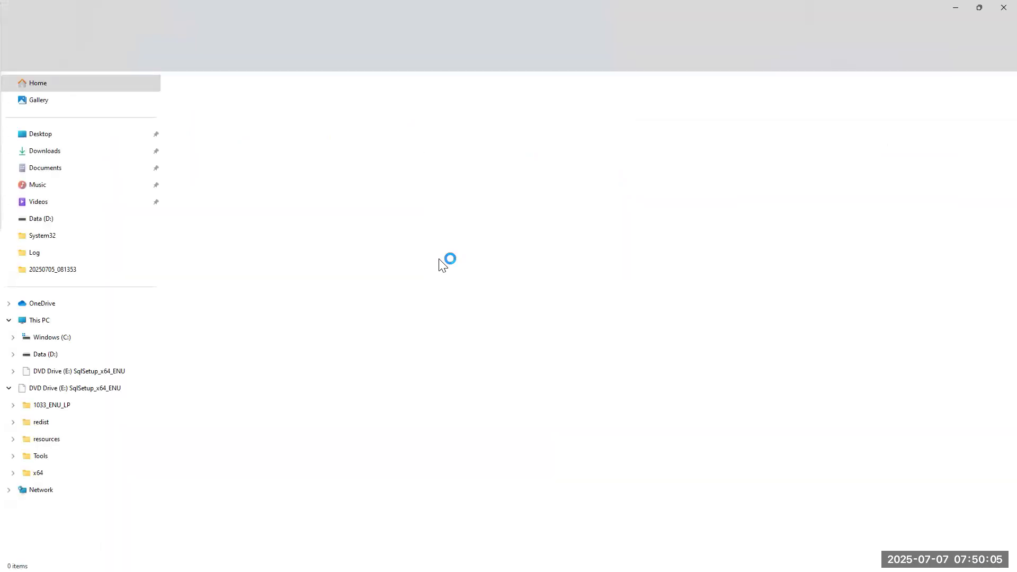
Open _Security_Demo.txt from D:\AzureSQLChamp\SQLServer-Champ\SQL-DBA-Class\Security-Doc's in Notepad.
left_click(58, 355)
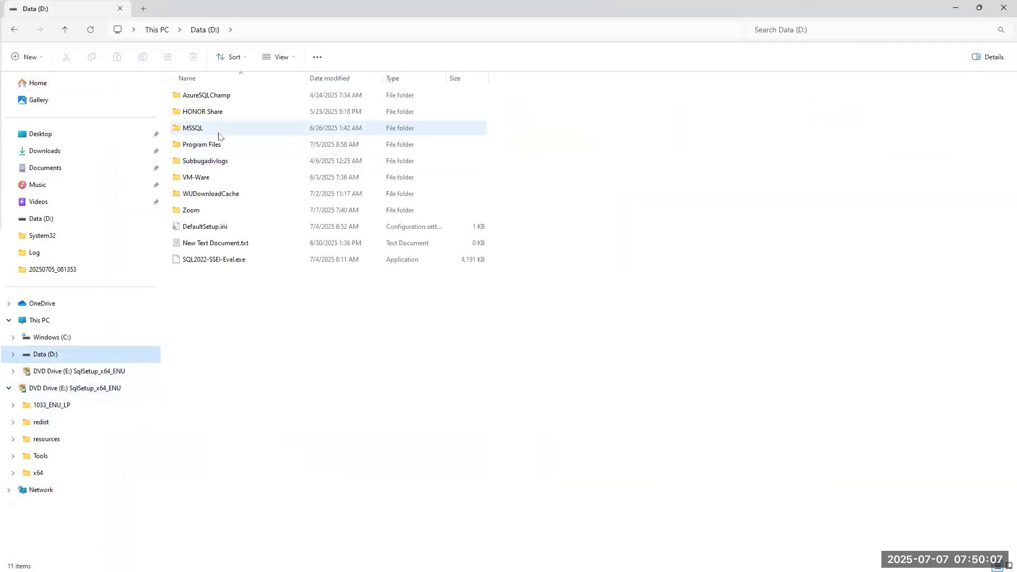
double_click(204, 96)
double_click(212, 129)
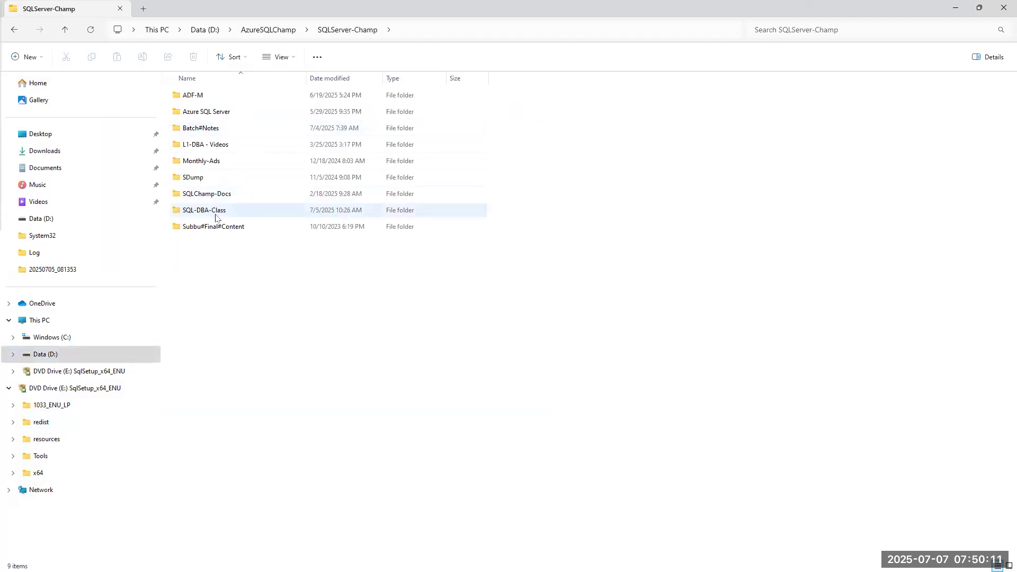
double_click(216, 215)
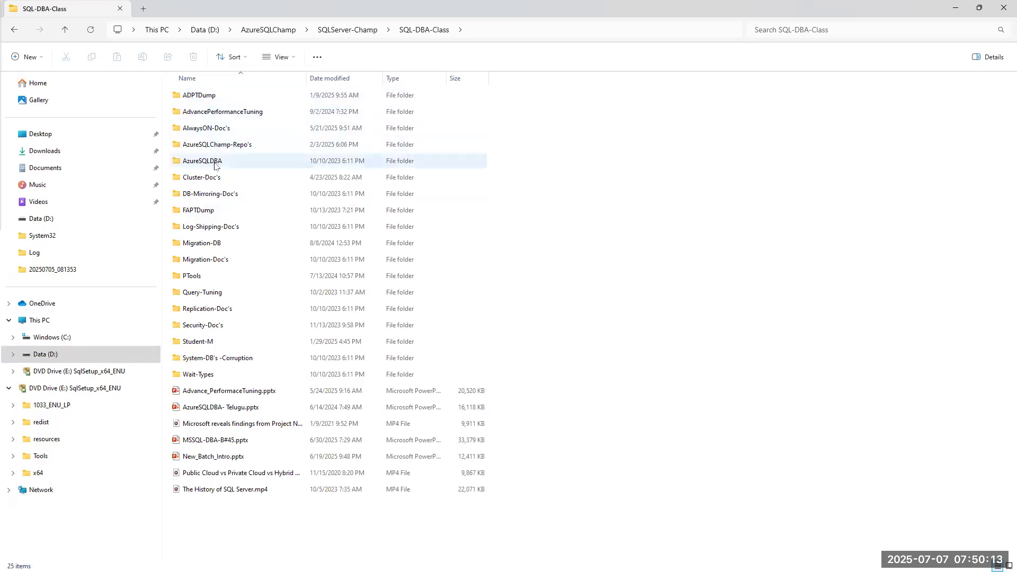
double_click(206, 325)
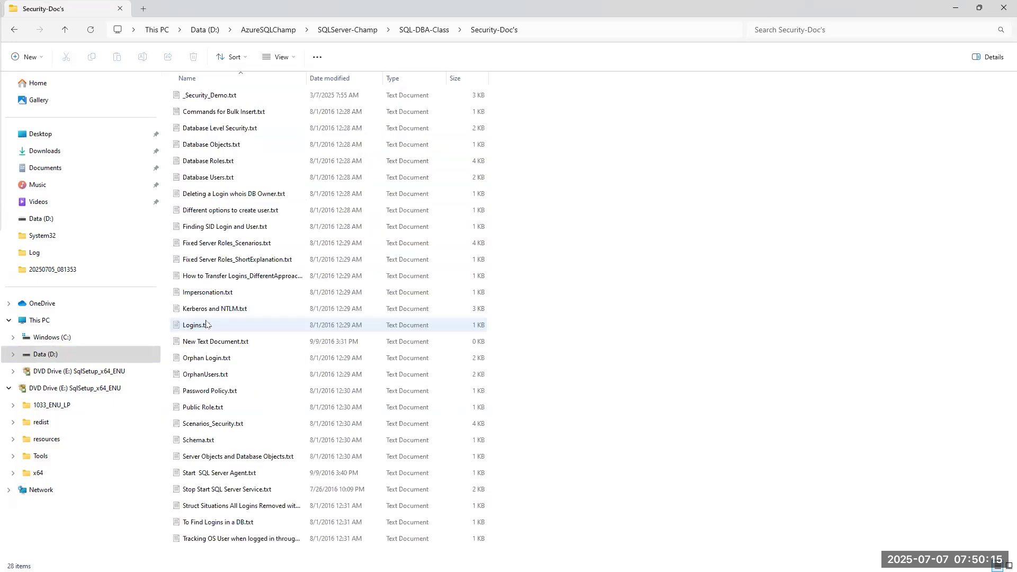
double_click(213, 95)
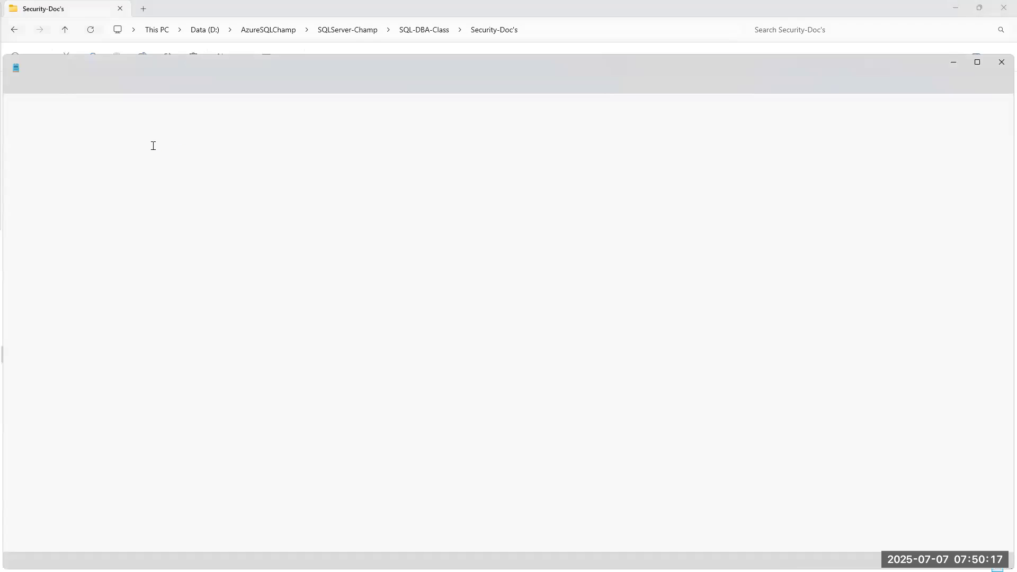
Close File Explorer, maximize Notepad and zoom the notes text to about 210%.
left_click(996, 8)
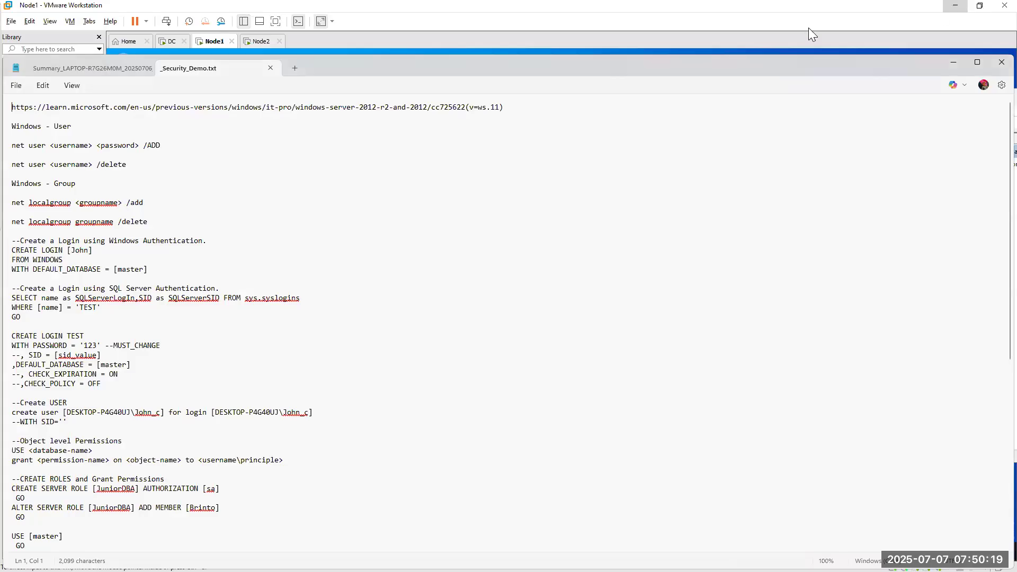
left_click(978, 62)
scroll(309, 212, "up", 10)
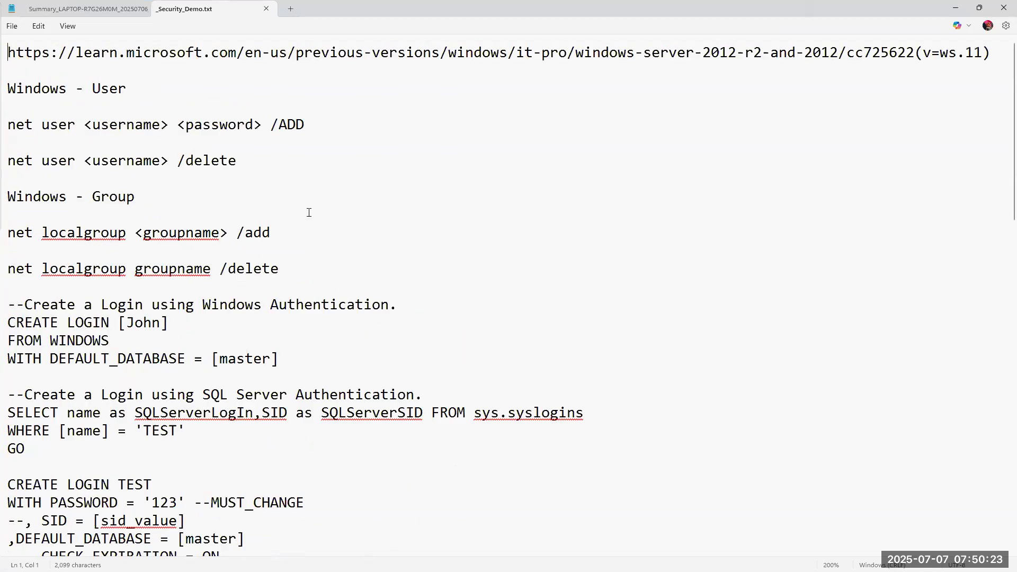
scroll(309, 213, "up", 1)
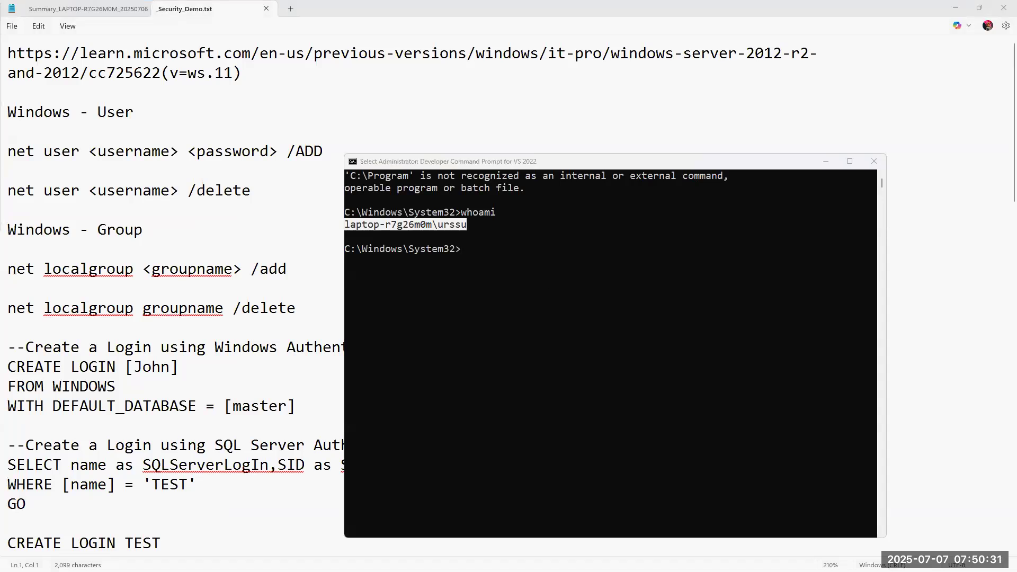
left_click(77, 510)
left_click(237, 553)
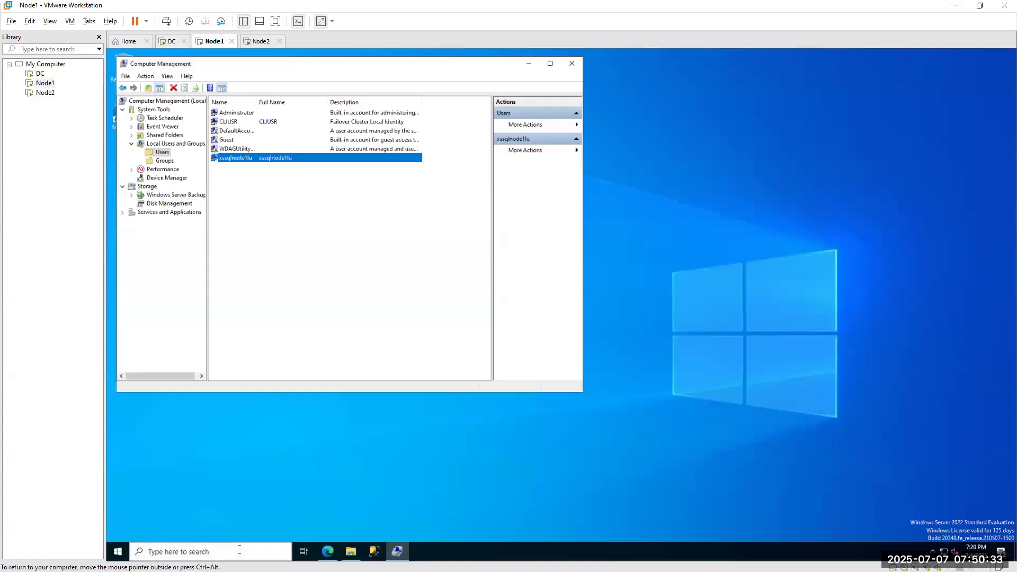
type("cmd")
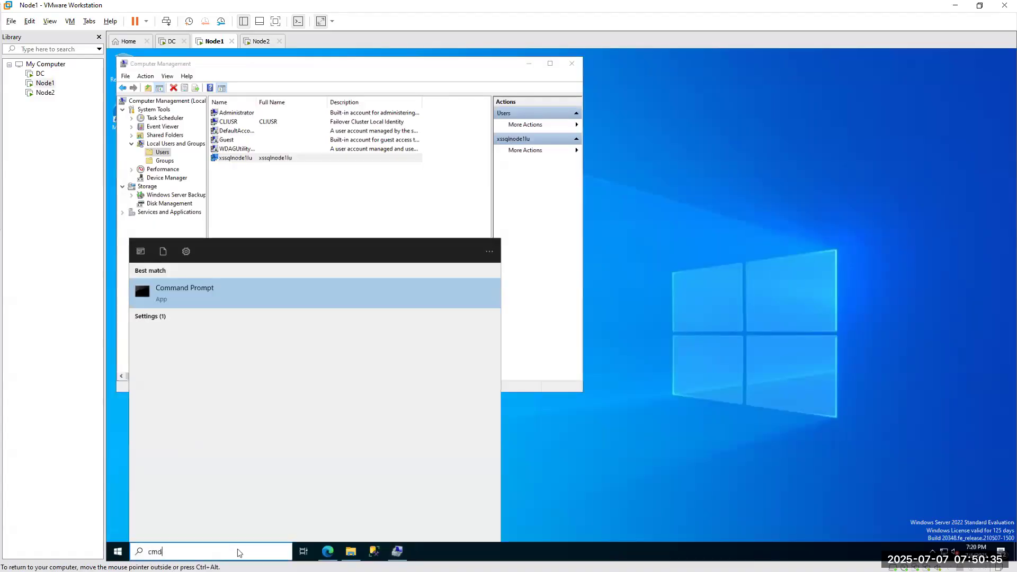
right_click(181, 289)
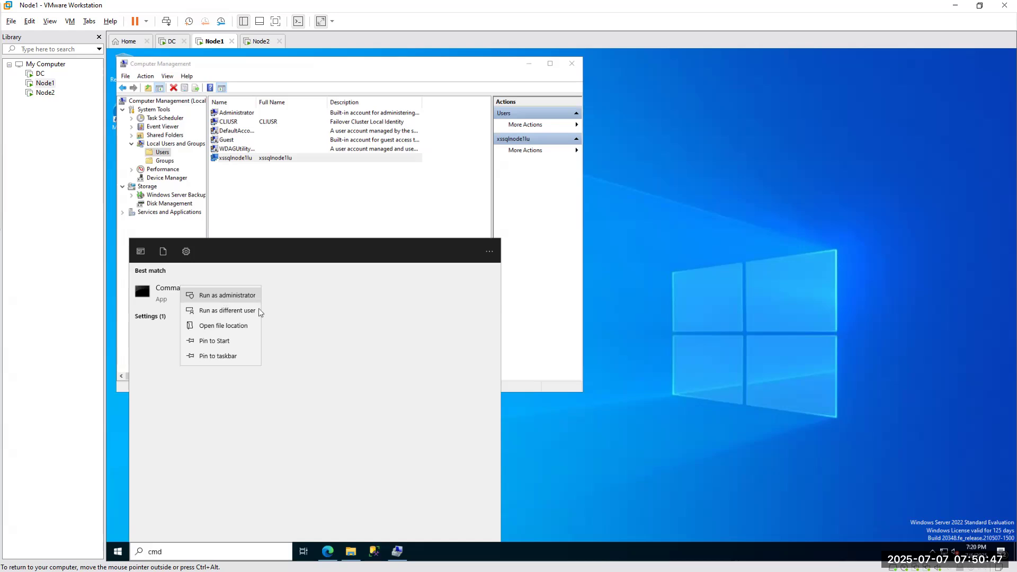
left_click(768, 334)
left_click(959, 6)
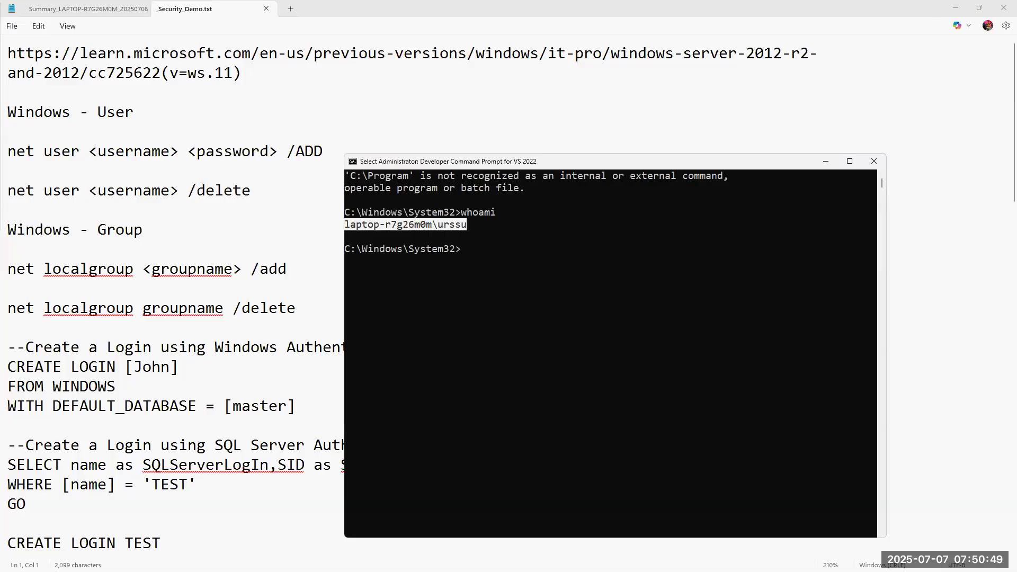
Shift the command prompt aside and bring the Notepad notes to the front.
left_click_drag(492, 165, 591, 167)
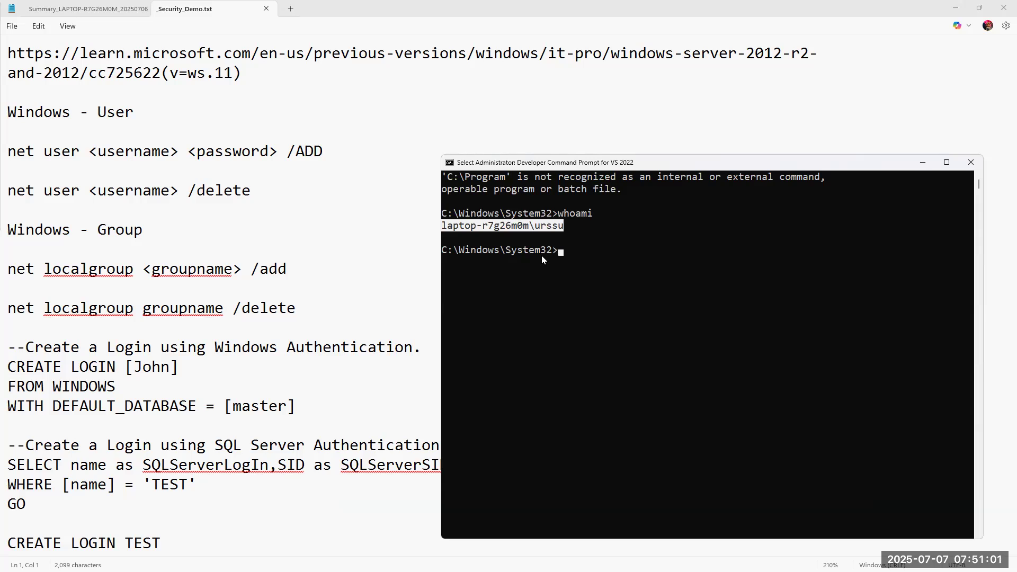
left_click(242, 191)
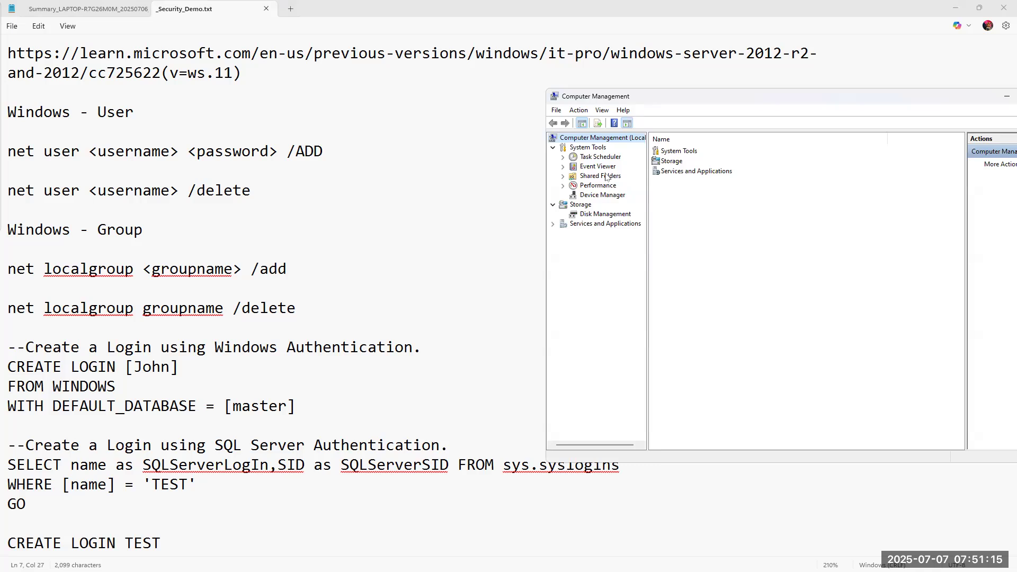
left_click(350, 204)
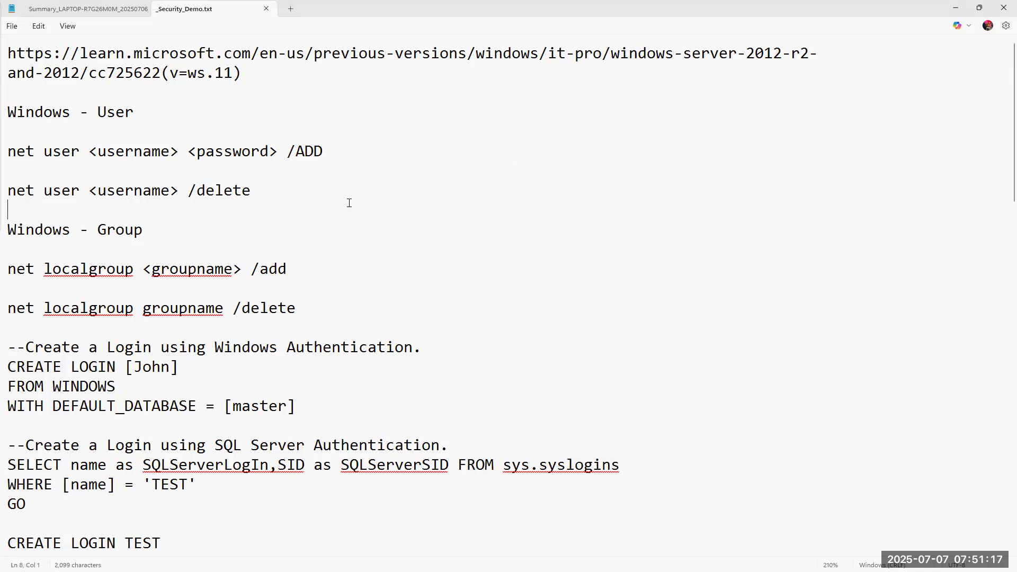
Highlight 'user' and the password placeholder in the net user syntax, then type 'net user' at the prompt.
double_click(16, 153)
double_click(59, 152)
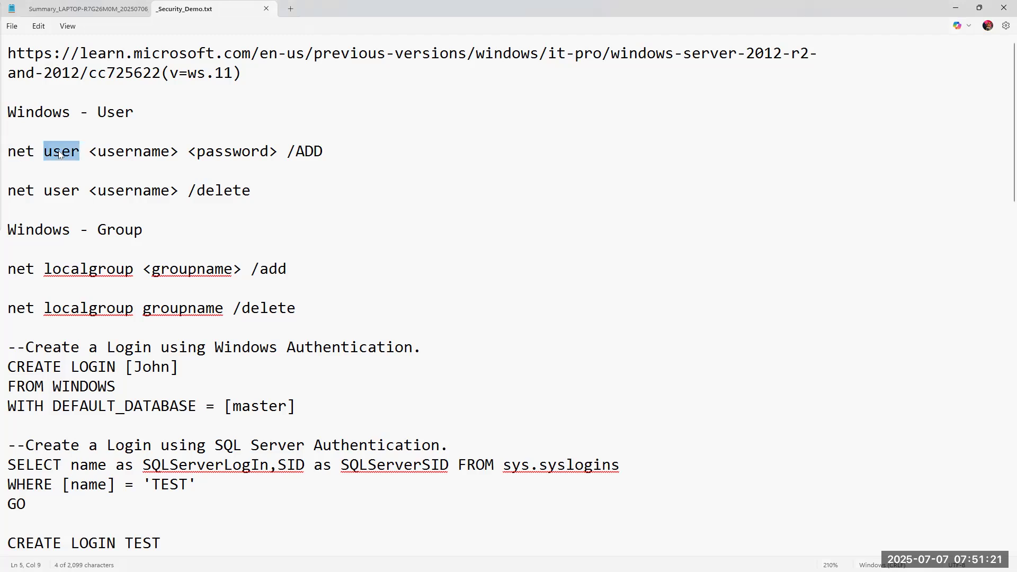
double_click(139, 153)
double_click(223, 153)
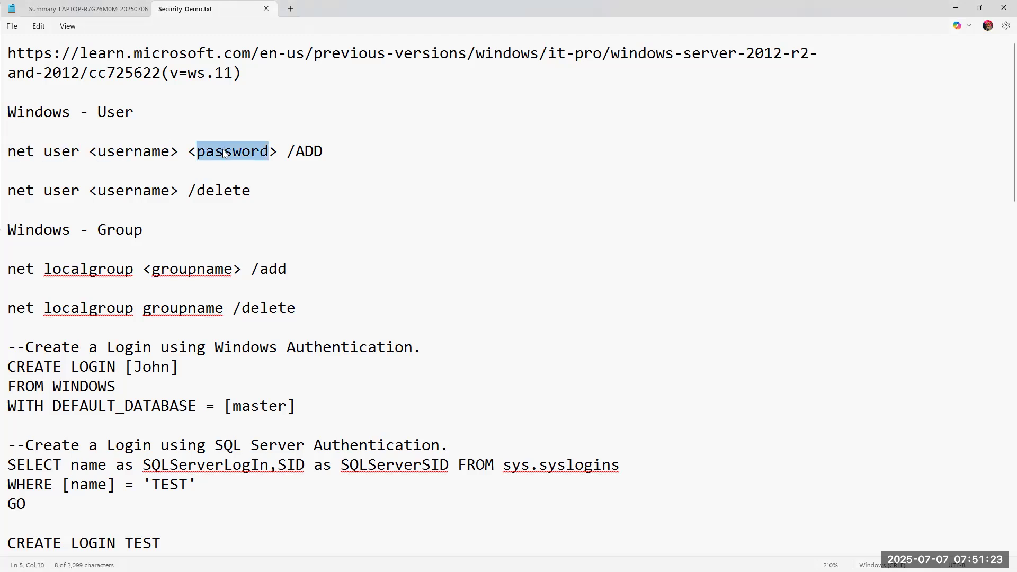
left_click(341, 152)
left_click(274, 152)
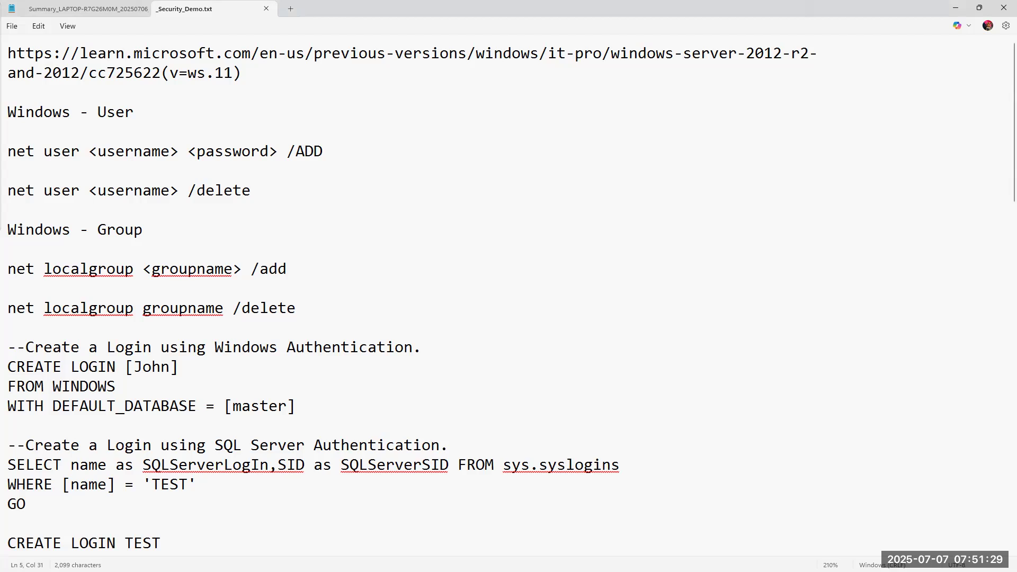
key("alt+Tab")
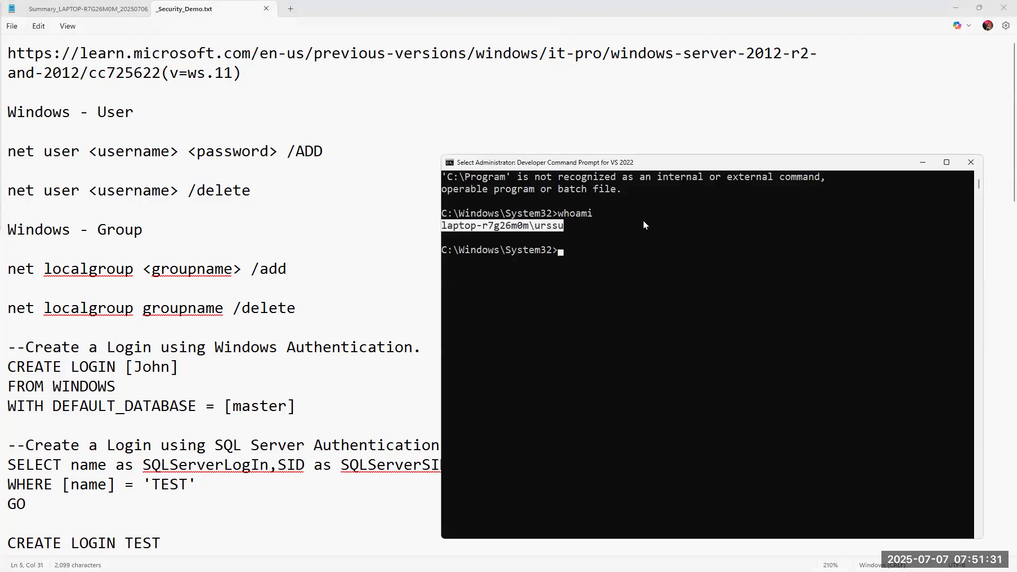
type("net")
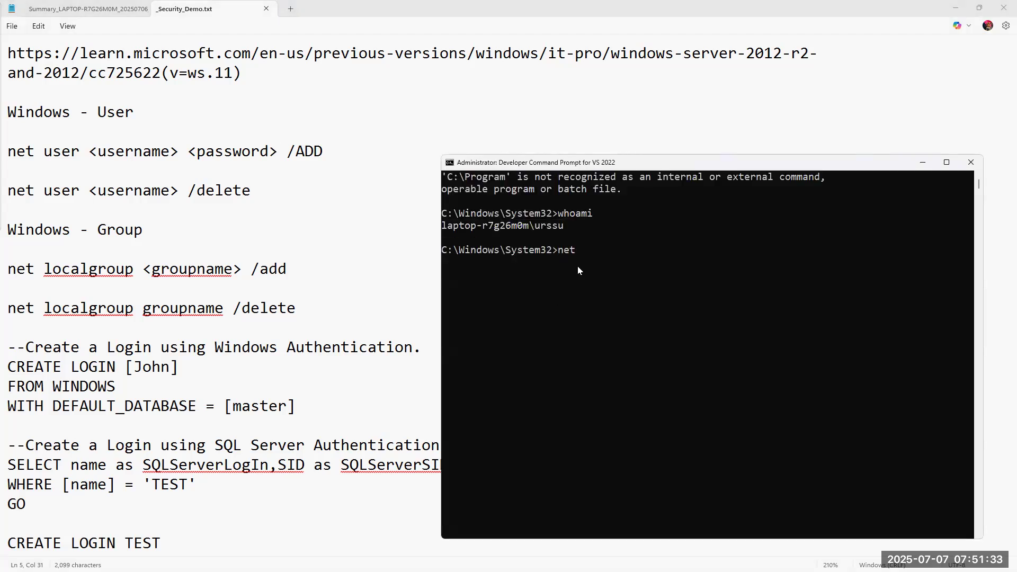
type(" user")
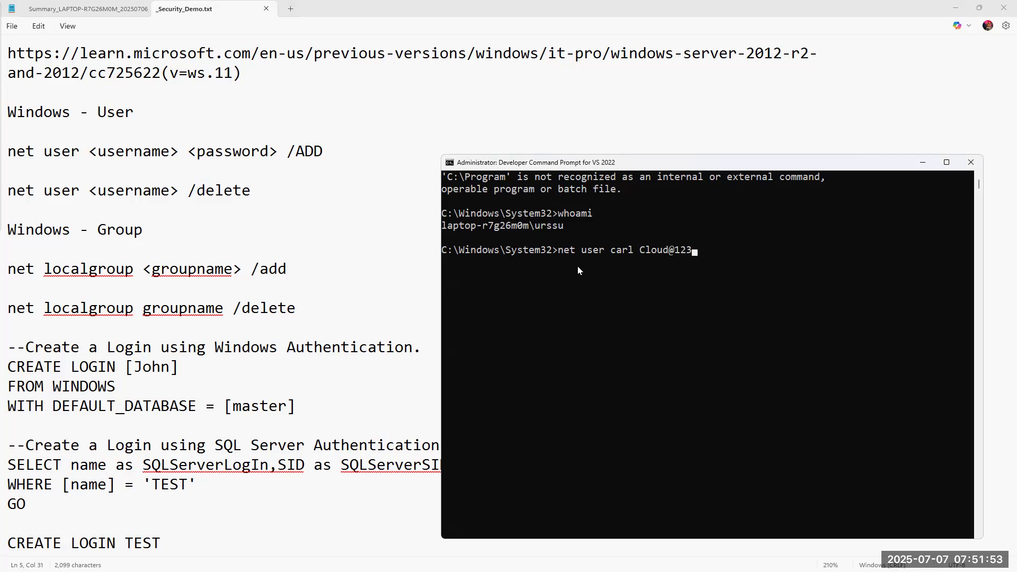
Create local user 'carl' with a password via net user /ADD, then return to Services.
key("Return")
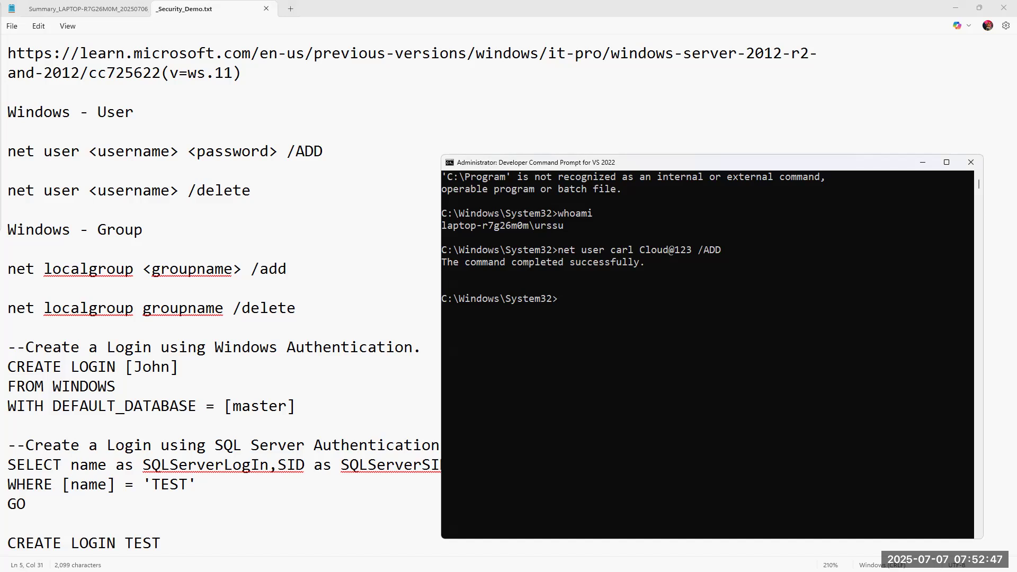
key("super")
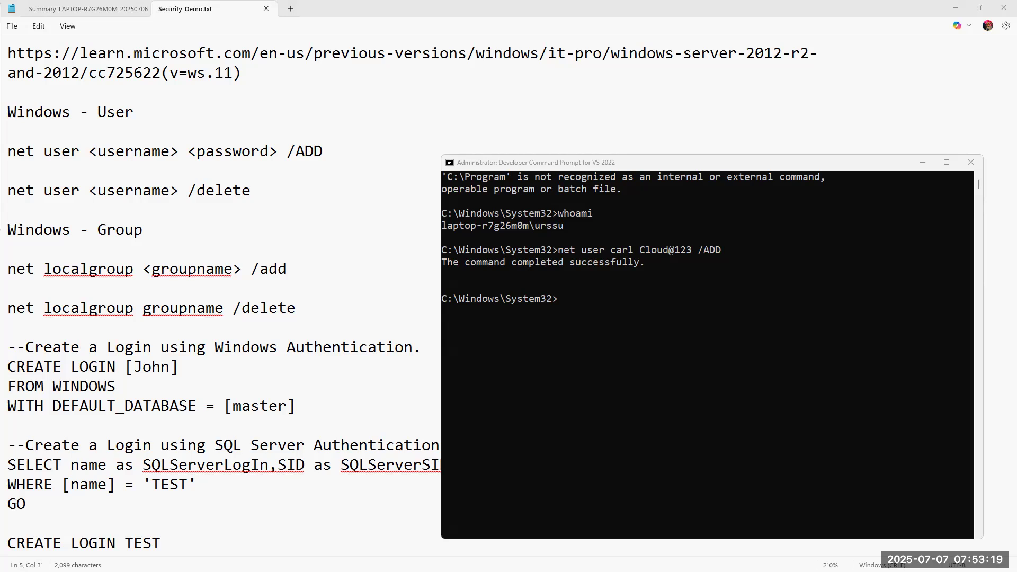
key("alt+Tab")
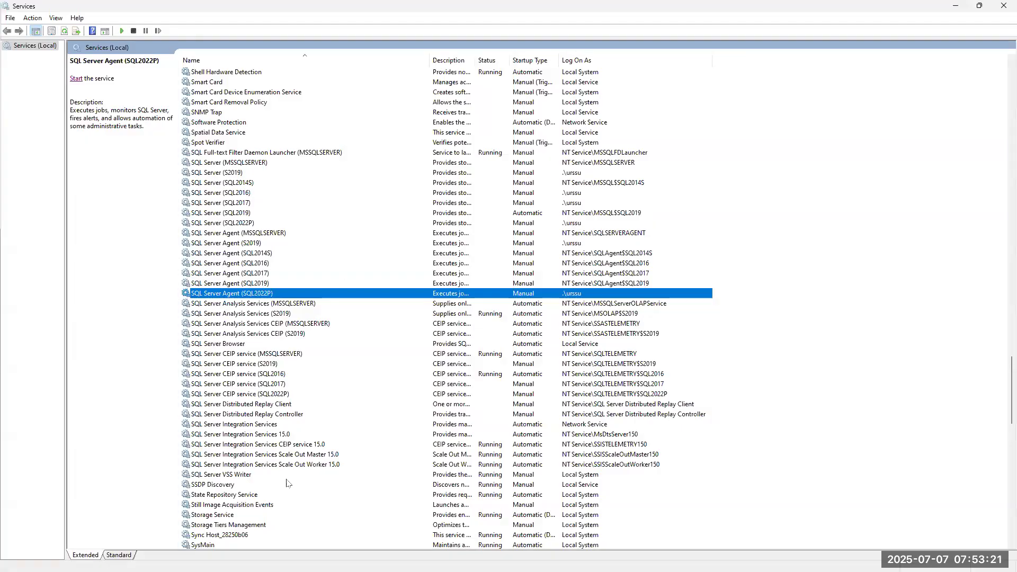
Close Services and maximize Configuration Manager with SQL Server (MSSQLSERVER) selected.
left_click(1003, 7)
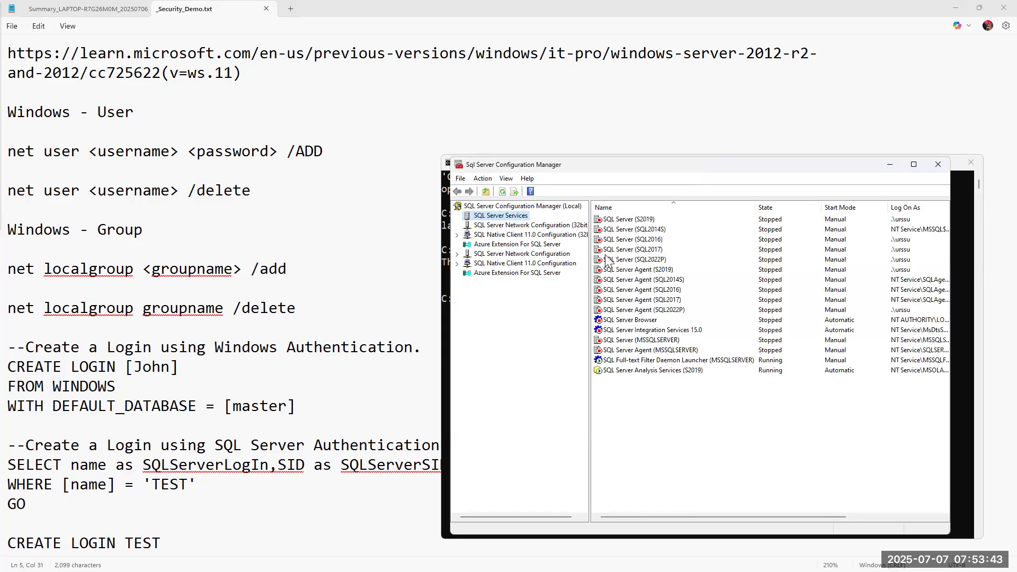
left_click(647, 340)
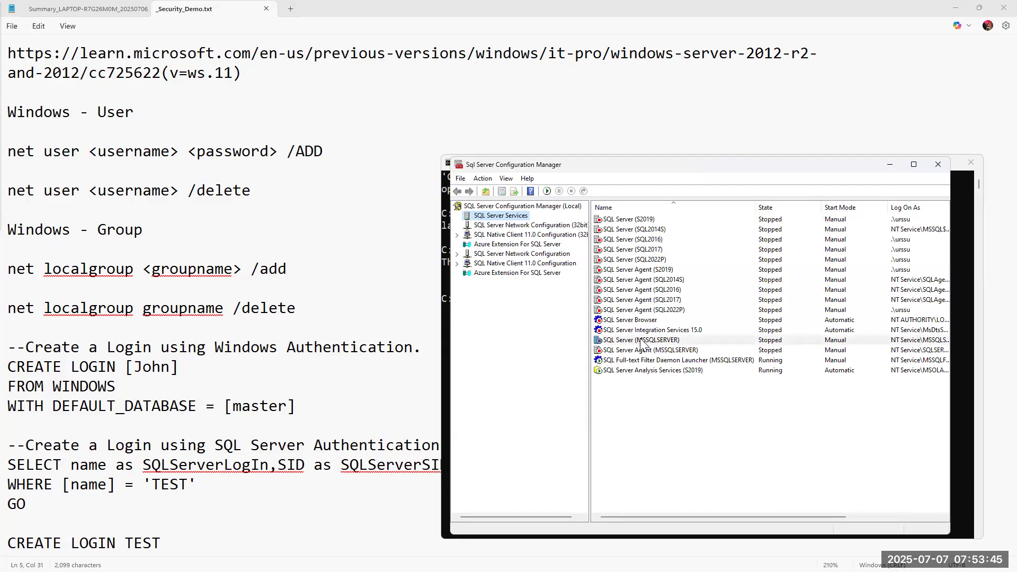
left_click(912, 165)
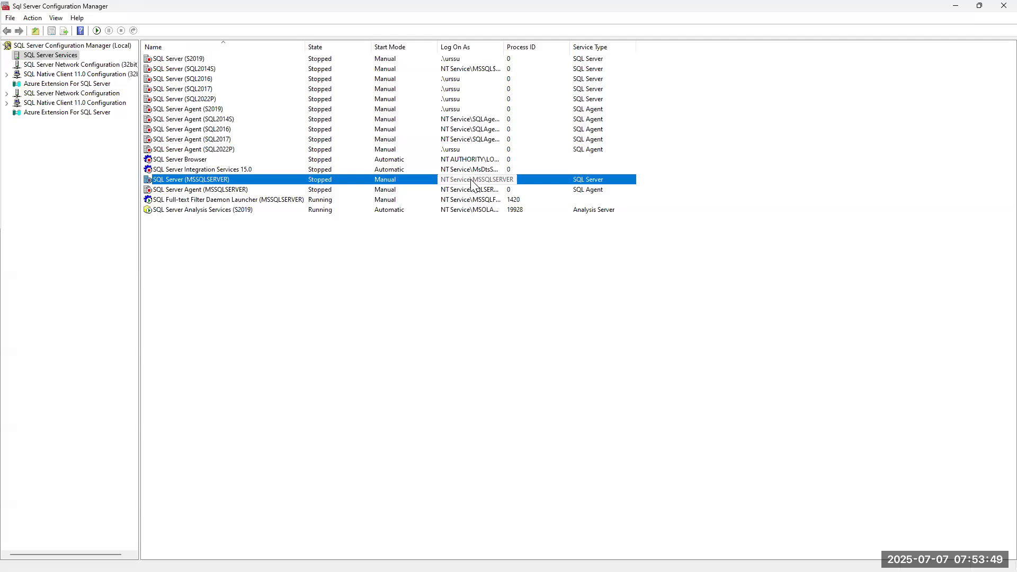
double_click(192, 180)
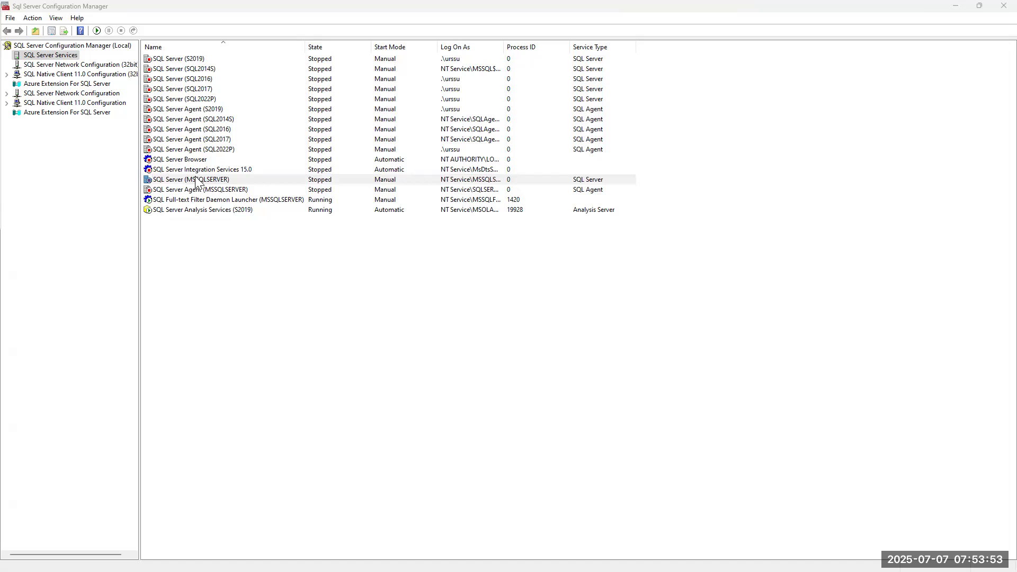
In the service's Log On settings, replace NT Service\MSSQLSERVER with the local account carl.
right_click(198, 180)
left_click(236, 250)
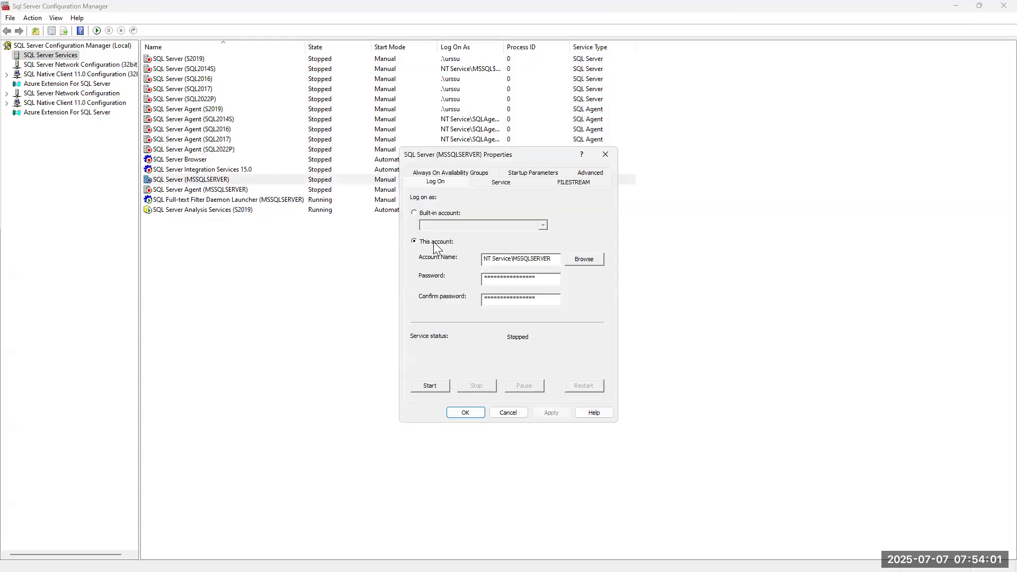
left_click_drag(546, 259, 424, 263)
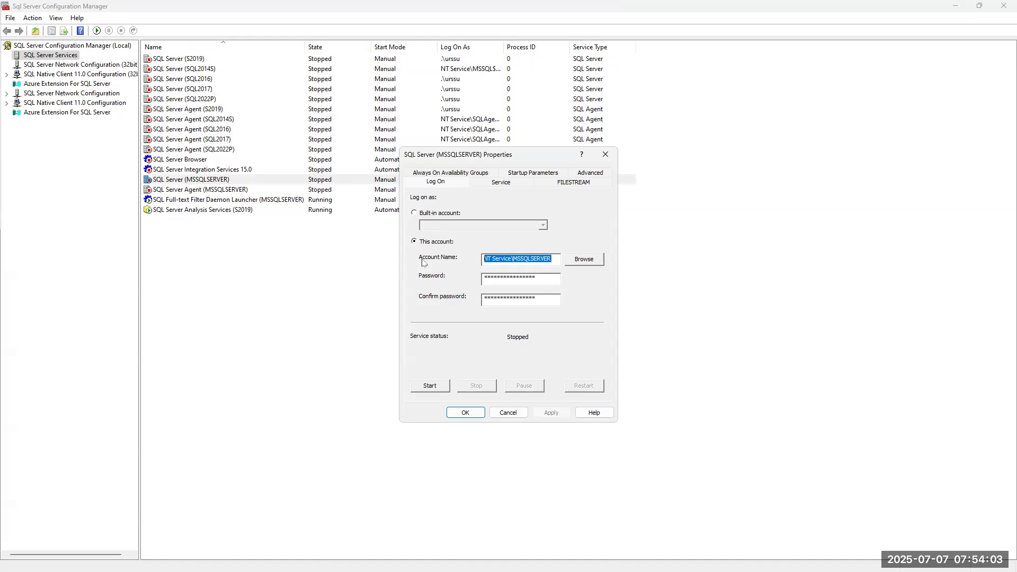
key("Delete")
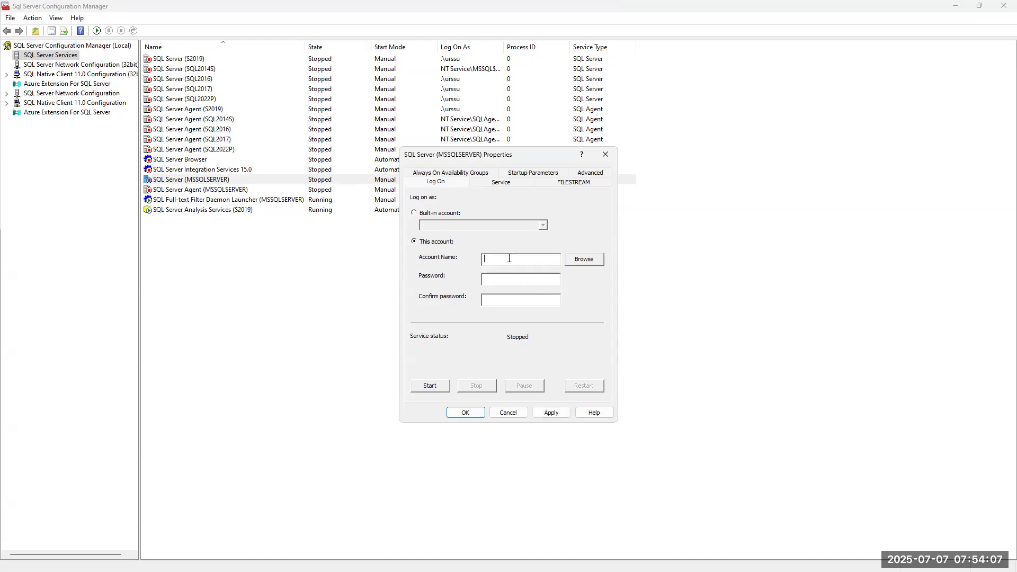
left_click(584, 259)
type("carl")
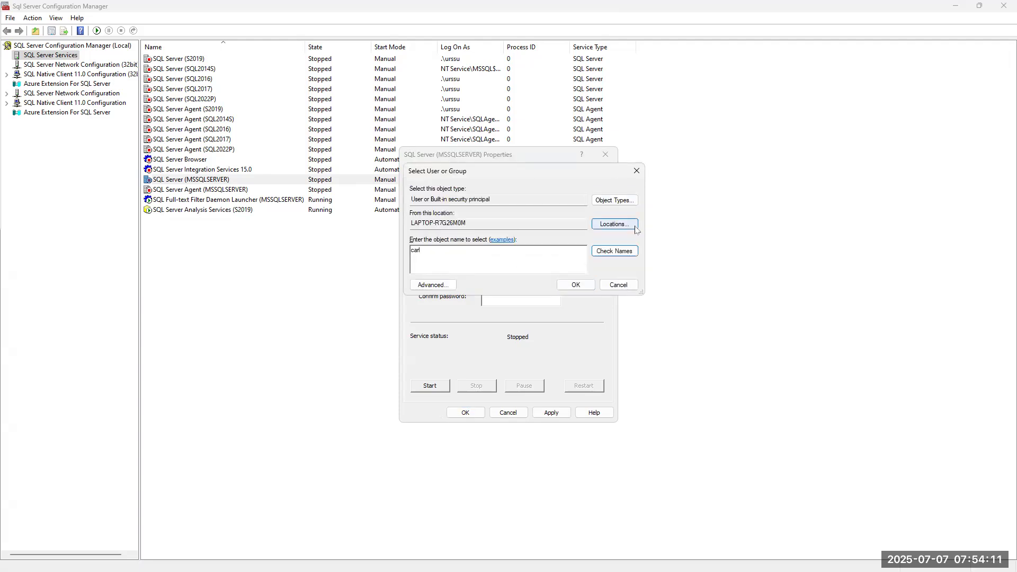
left_click(614, 251)
left_click(577, 285)
Enter and confirm the account's password, then apply and save the log-on settings.
left_click(502, 282)
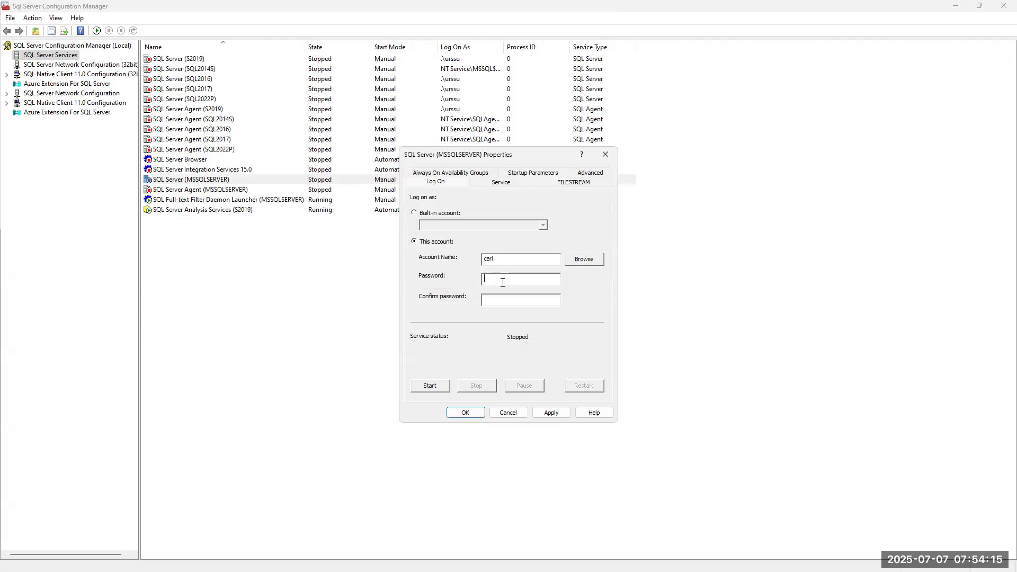
type("*********")
key("Tab")
type("*********")
left_click(545, 415)
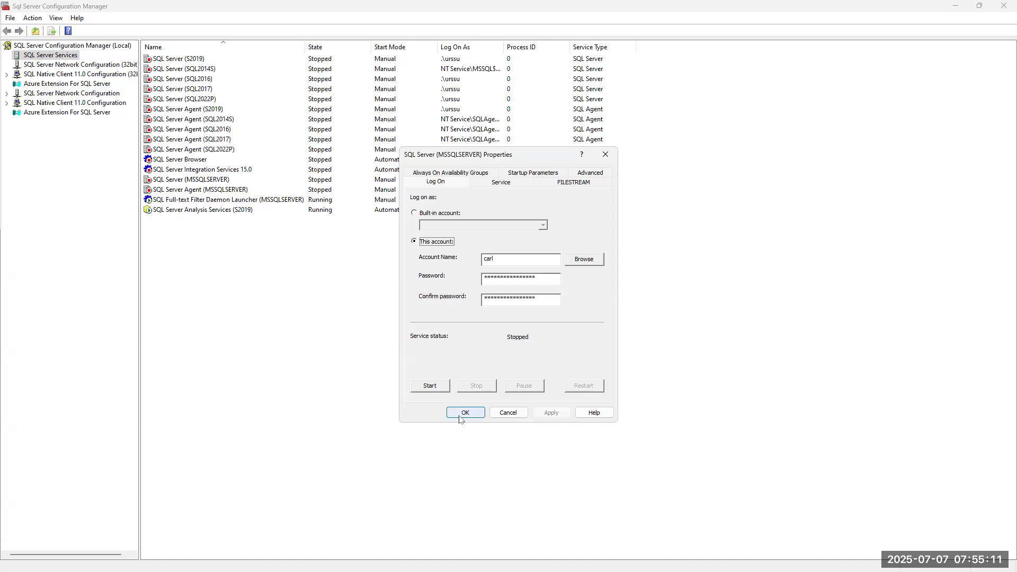
left_click(462, 414)
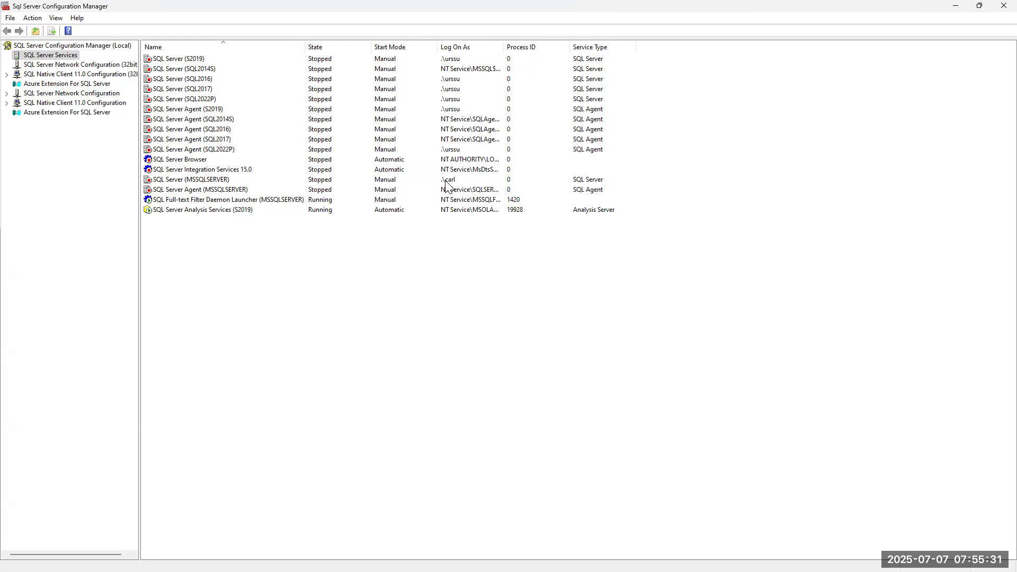
Start the SQL Server (MSSQLSERVER) service and switch over to Computer Management.
right_click(192, 180)
left_click(231, 188)
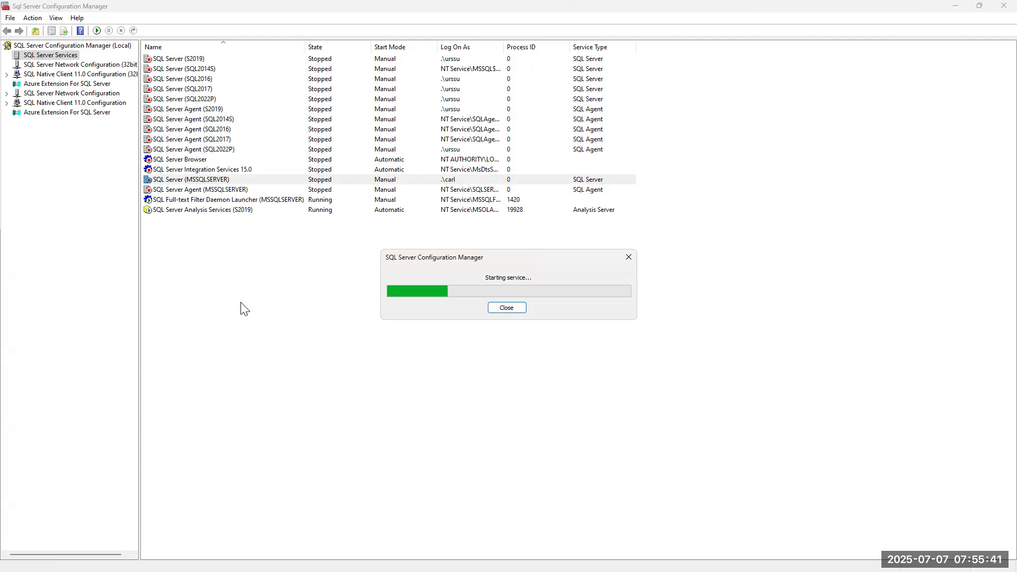
key("alt+Tab")
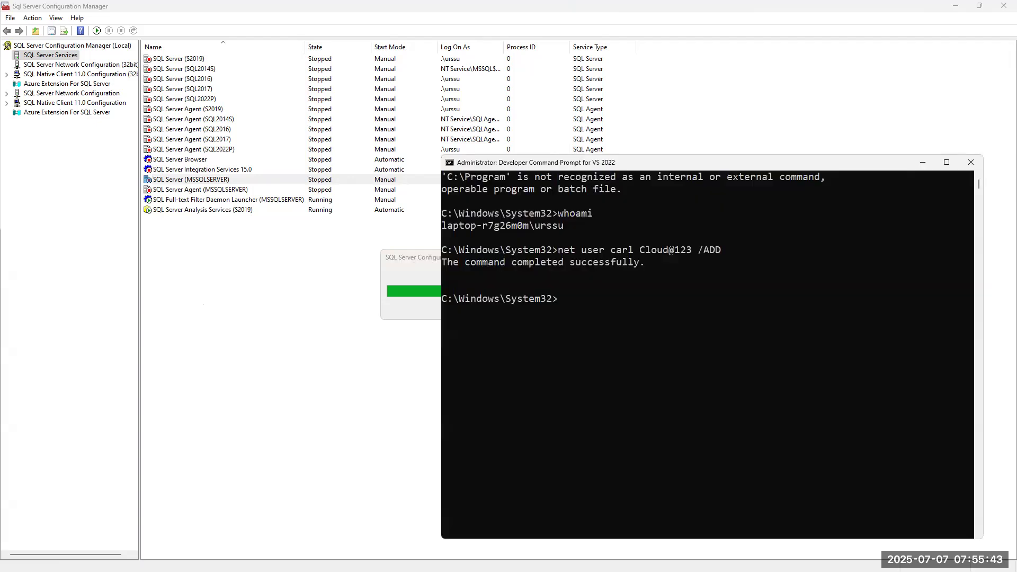
key("alt+Tab")
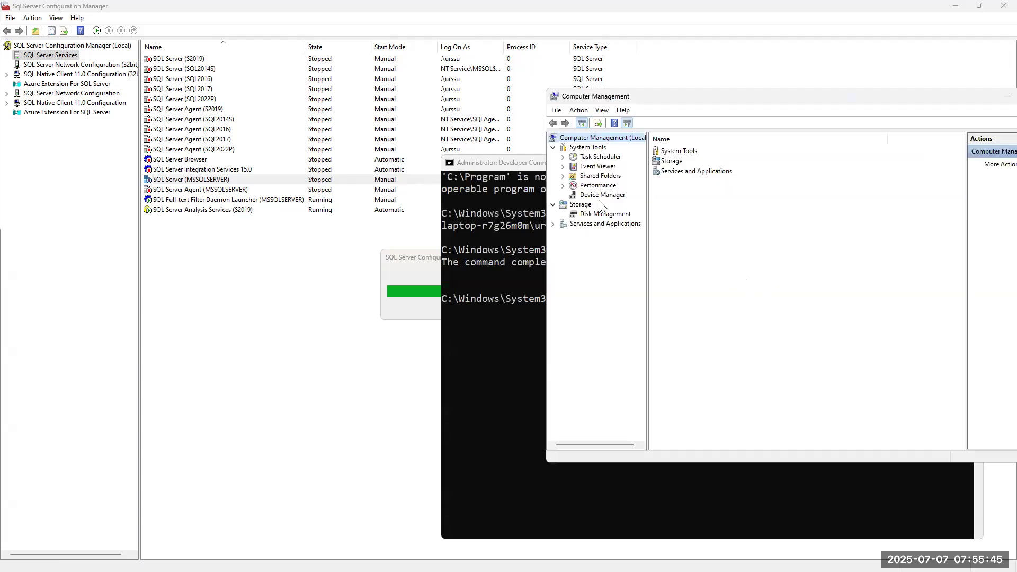
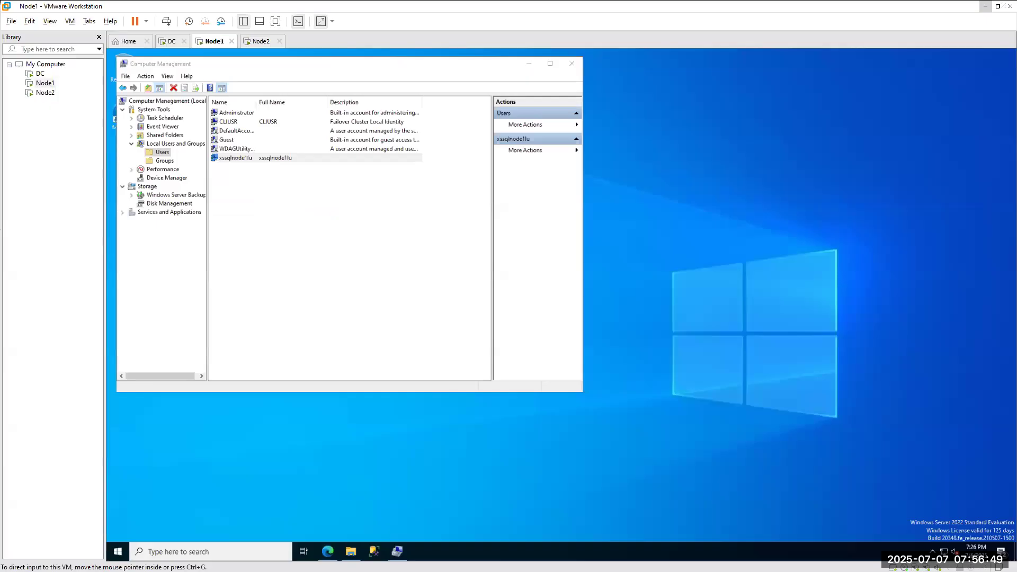
Search 'cmd' in the Node1 VM and run Command Prompt as administrator.
left_click(254, 551)
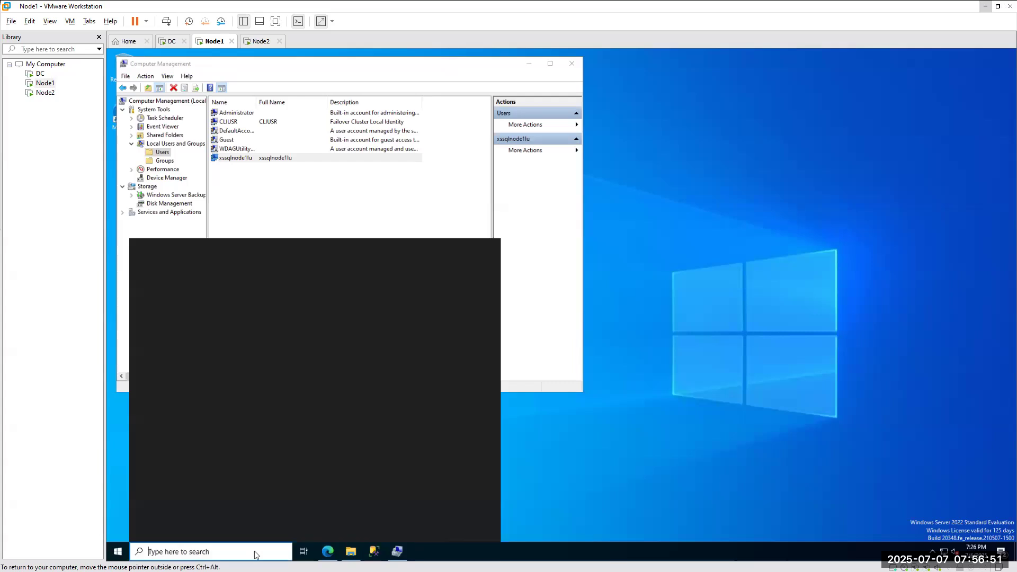
type("cmd")
right_click(191, 290)
left_click(237, 298)
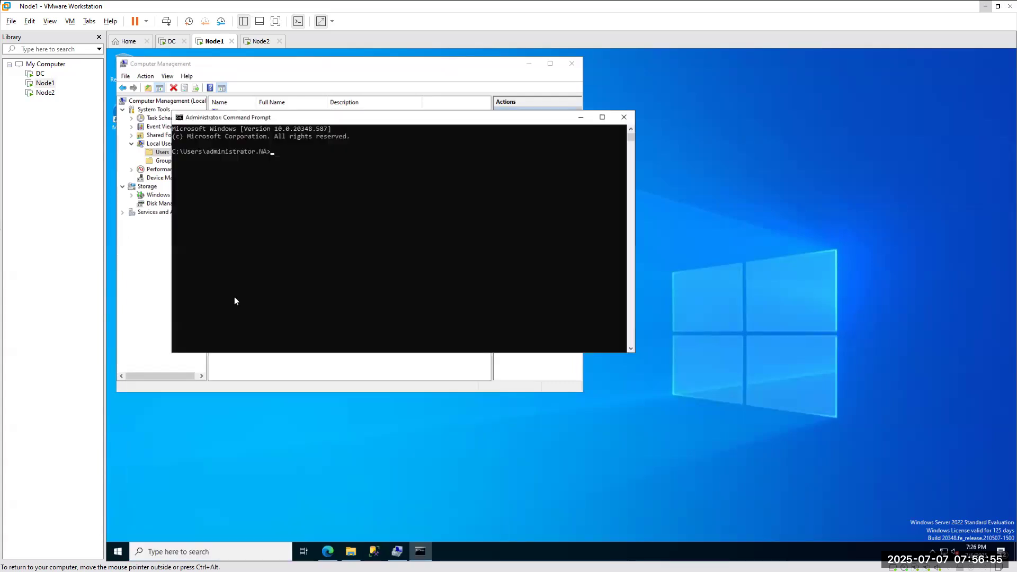
Move the administrator Command Prompt right, beside the Computer Management users list, and clear its selection mode.
left_click_drag(294, 117, 788, 156)
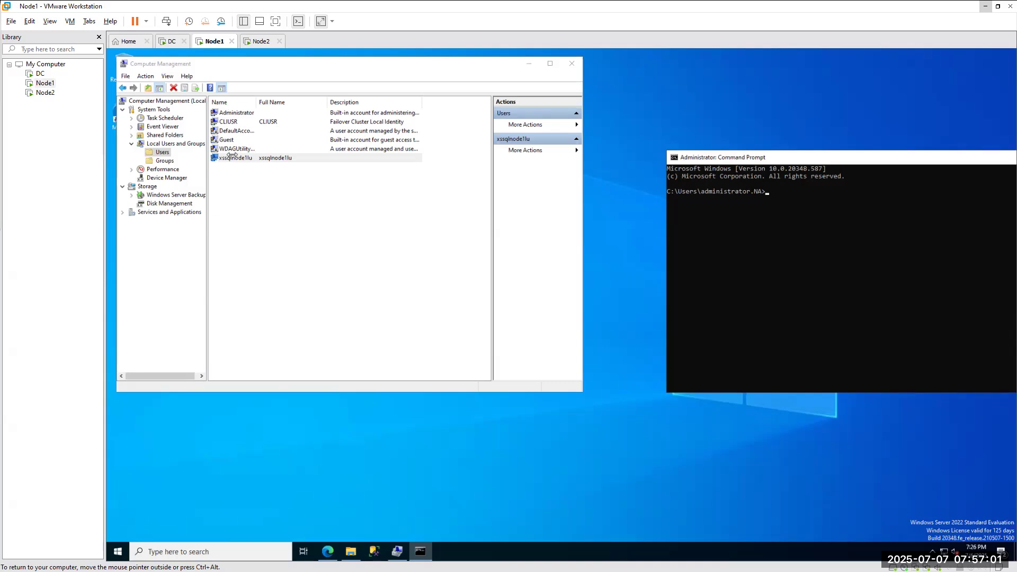
left_click(767, 192)
key("Escape")
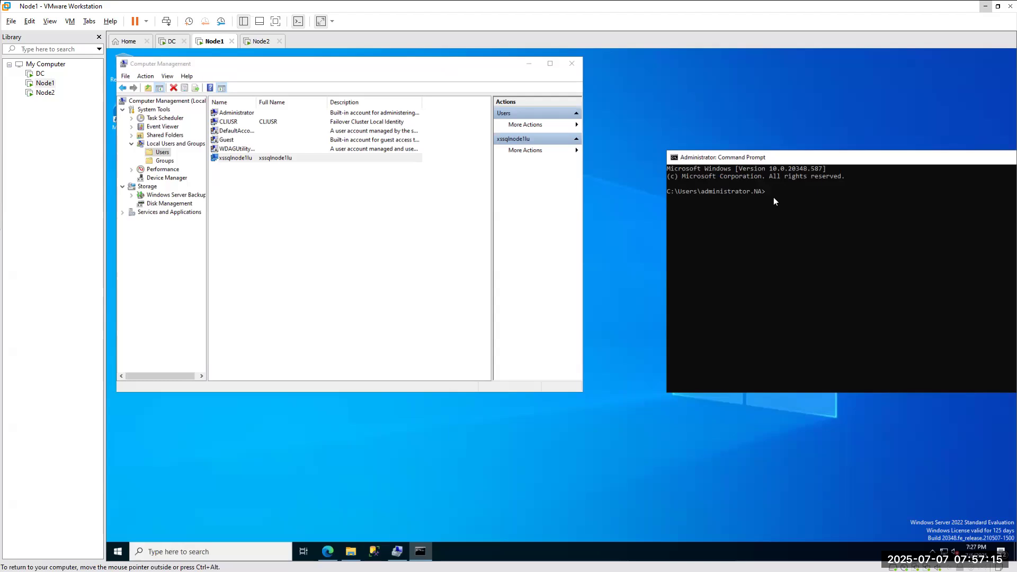
Run the net user /ADD command, then refresh Computer Management's Users list to show the new account.
key("Return")
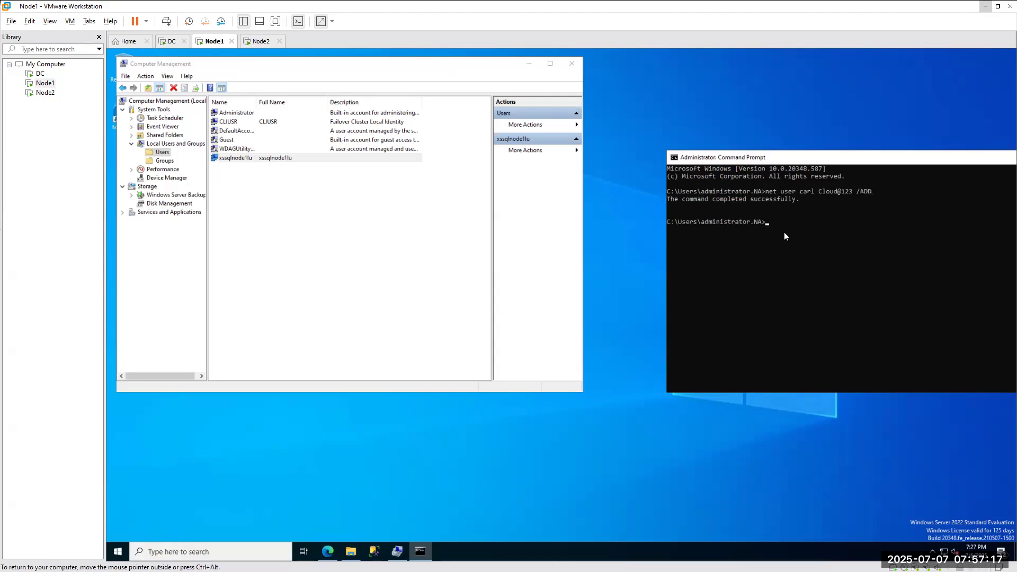
right_click(163, 153)
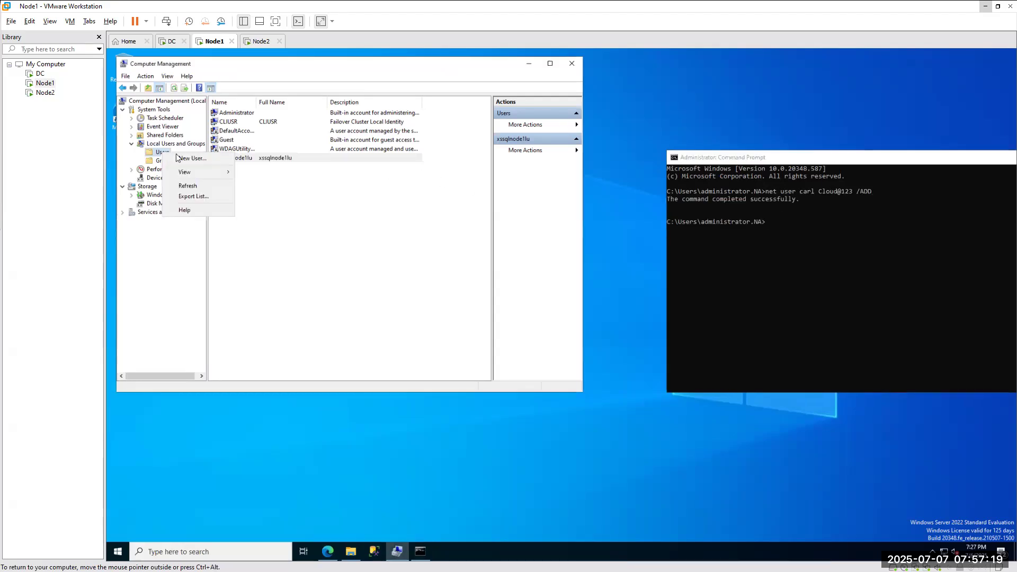
left_click(188, 186)
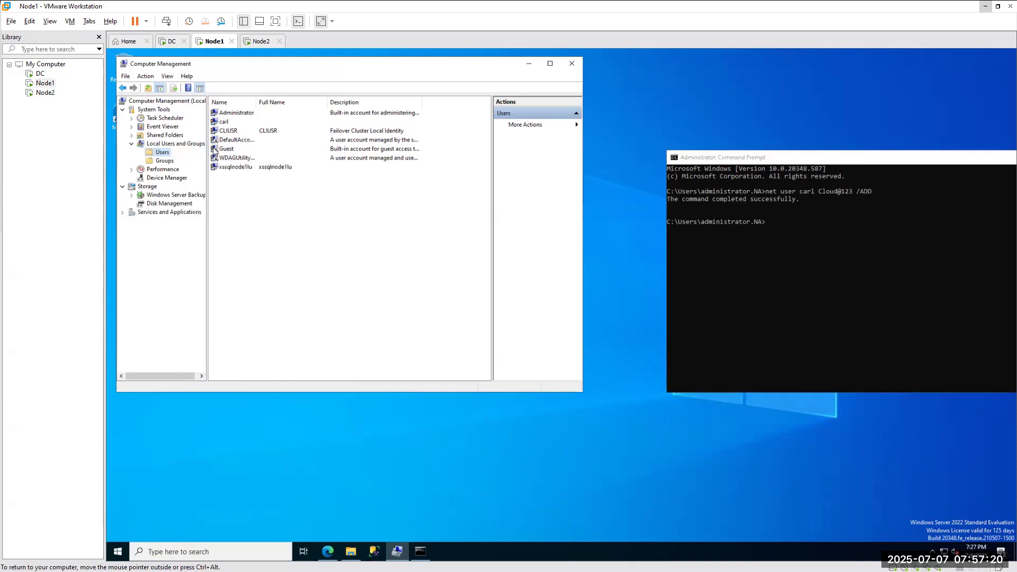
left_click(225, 123)
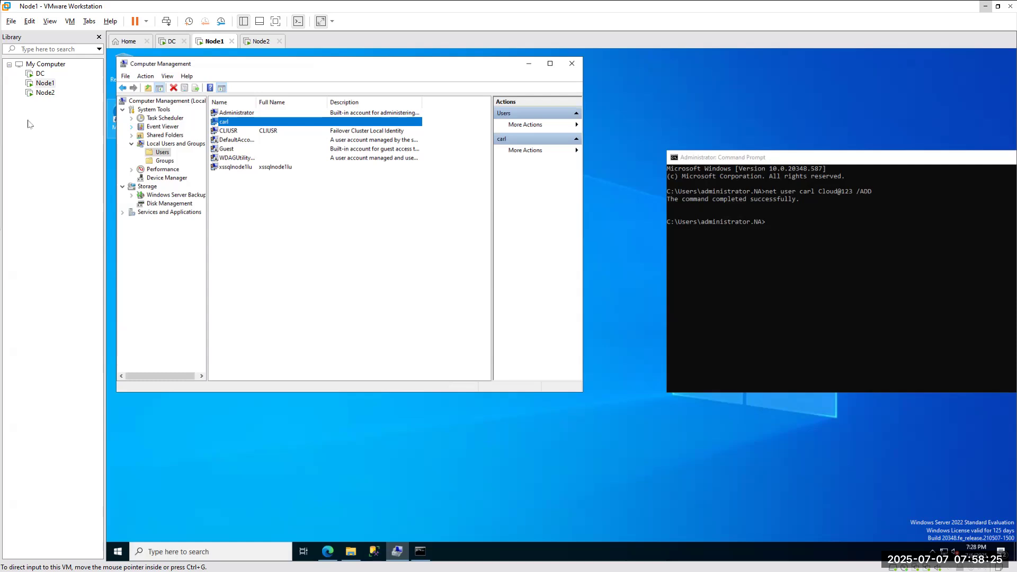
left_click(236, 168)
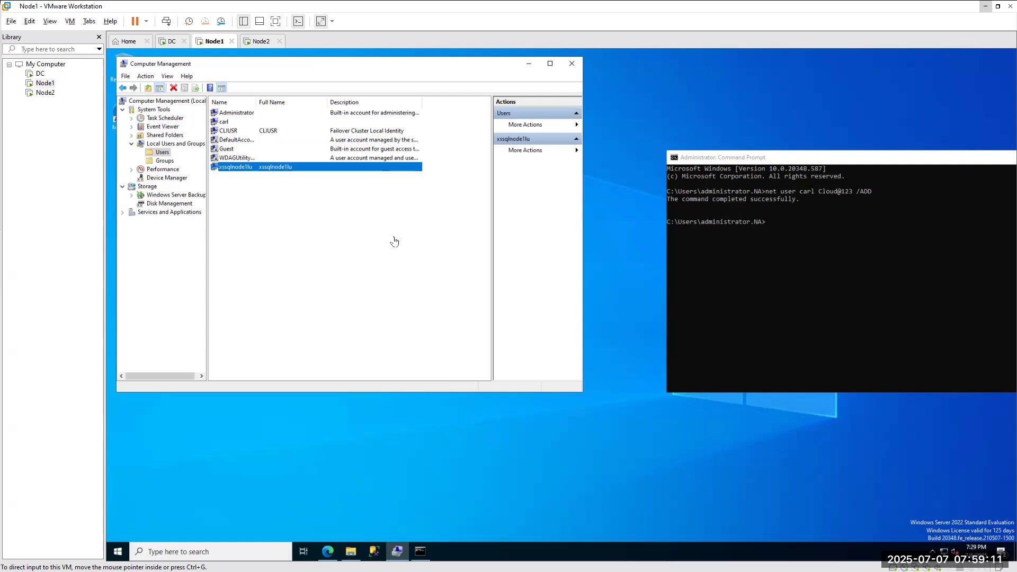
Search Google for 'how to display user form windows command prompt' and expand the AI Overview.
type("h")
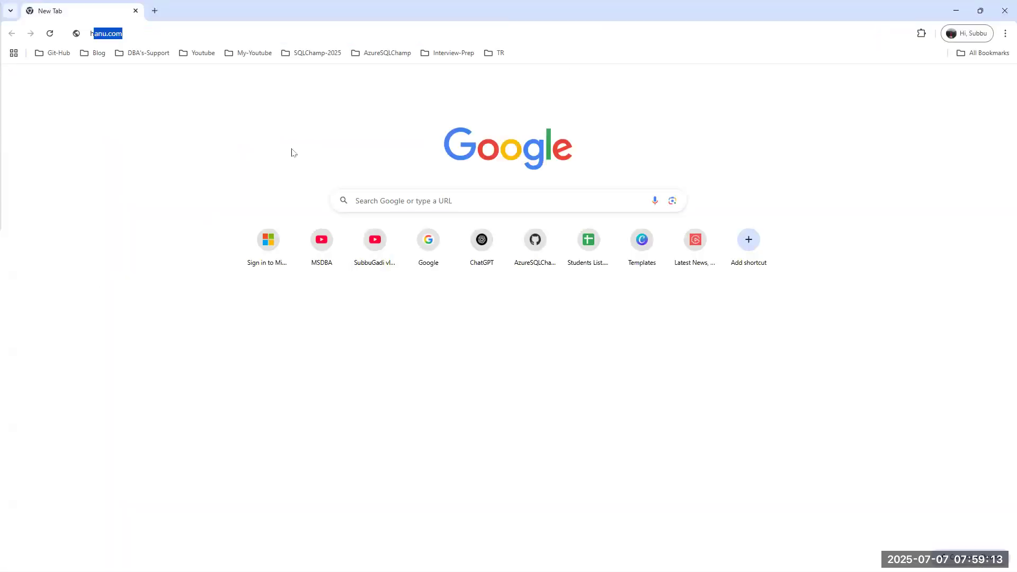
type("ow to dis")
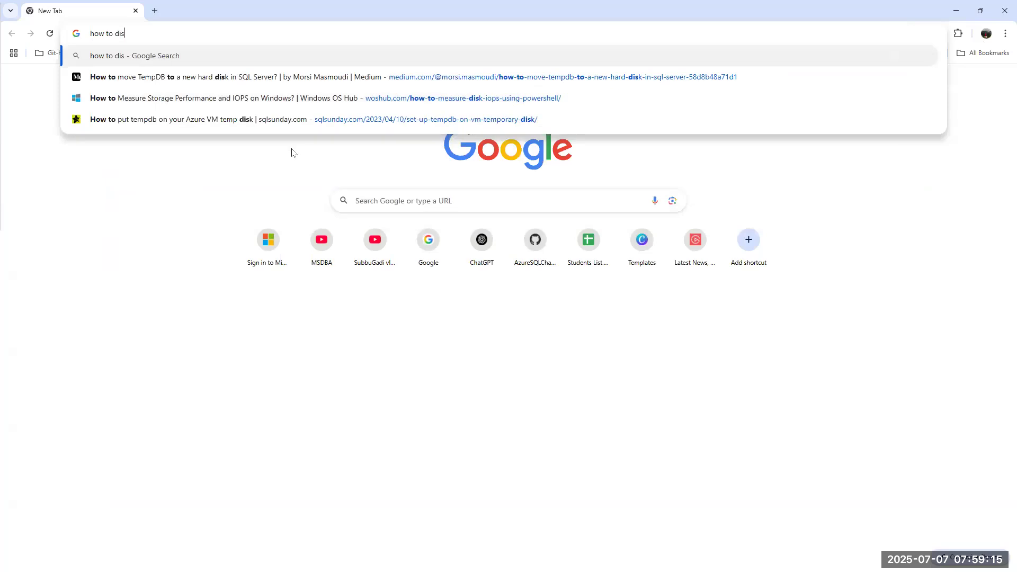
type("play ")
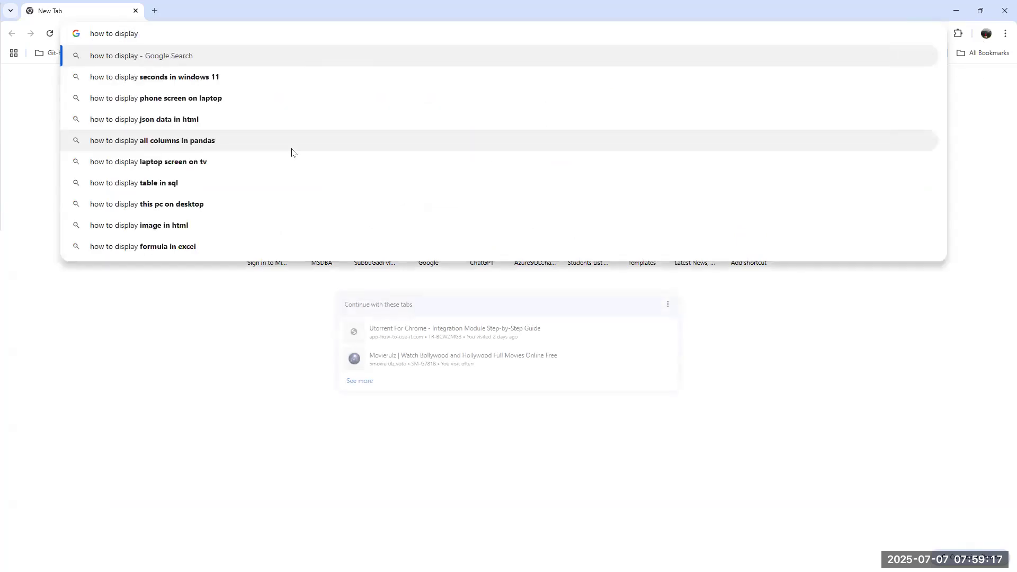
type("user")
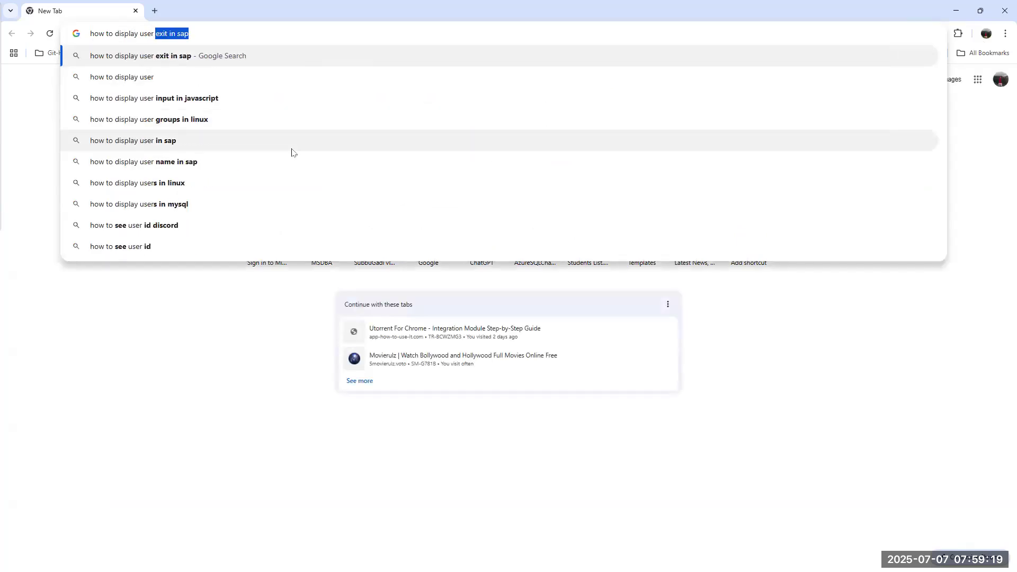
type(" form windo")
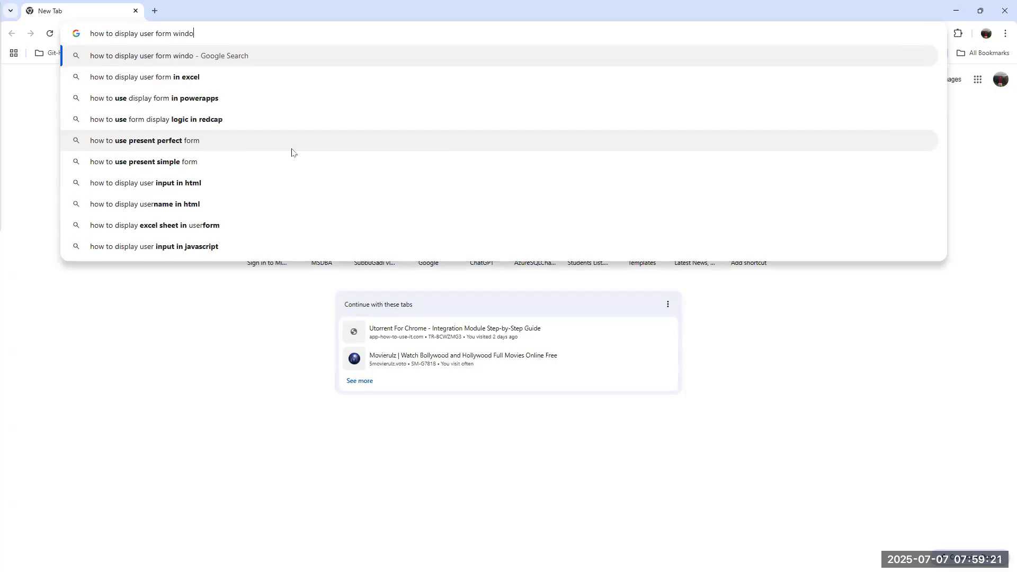
type("ws comm")
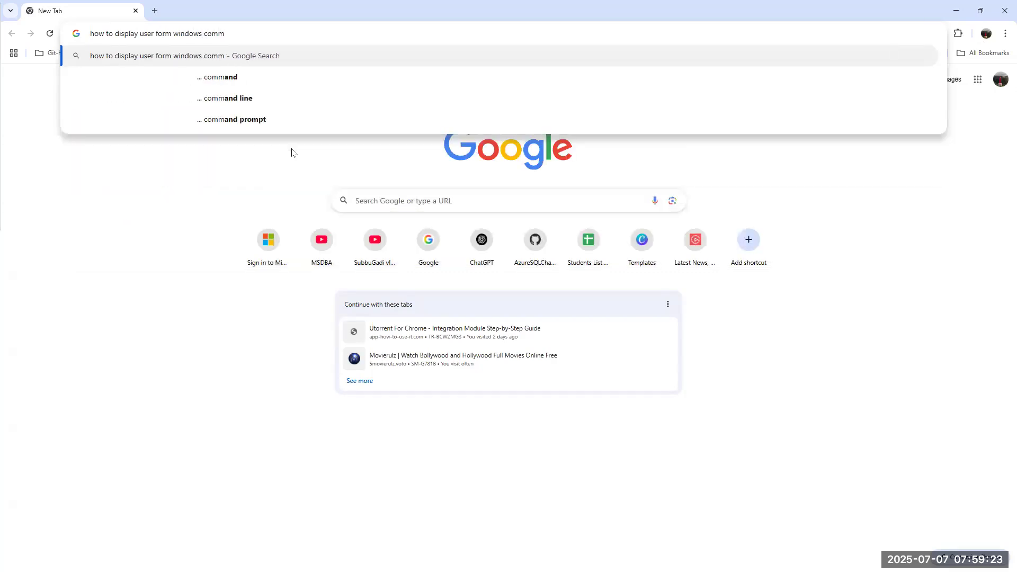
left_click(241, 119)
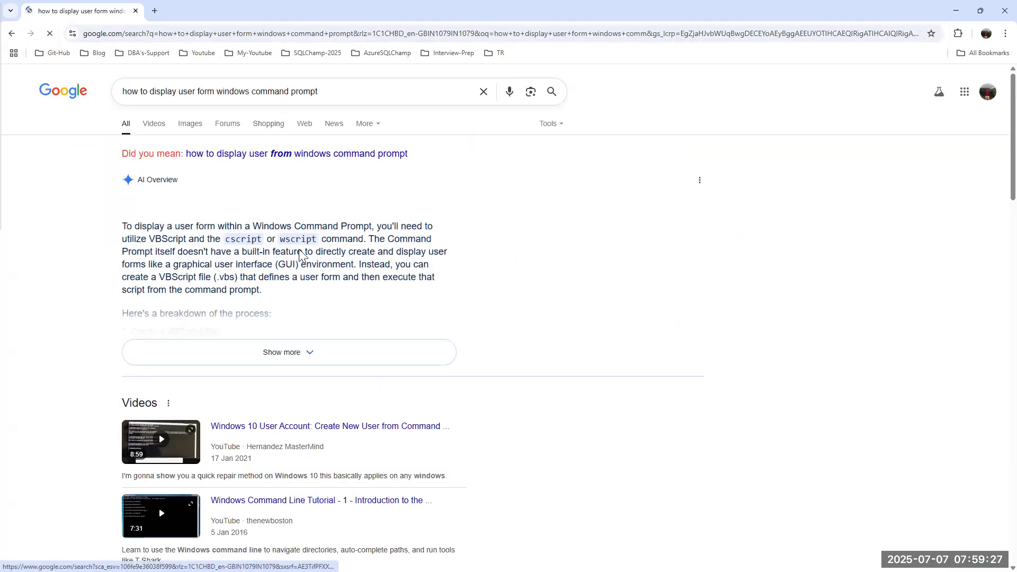
left_click(313, 353)
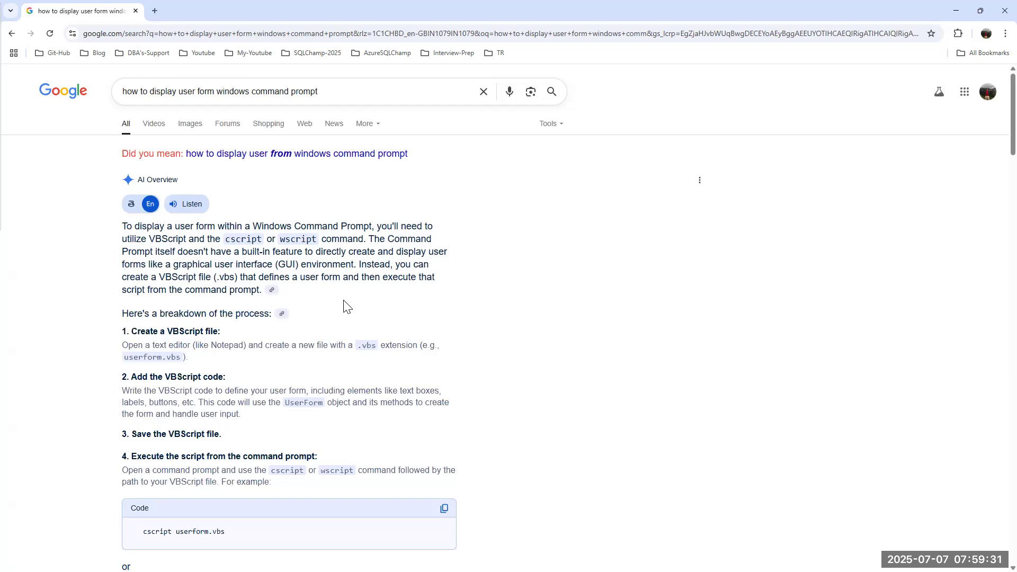
Read down through the search results and AI Overview, then minimize Chrome.
scroll(343, 300, "down", 4)
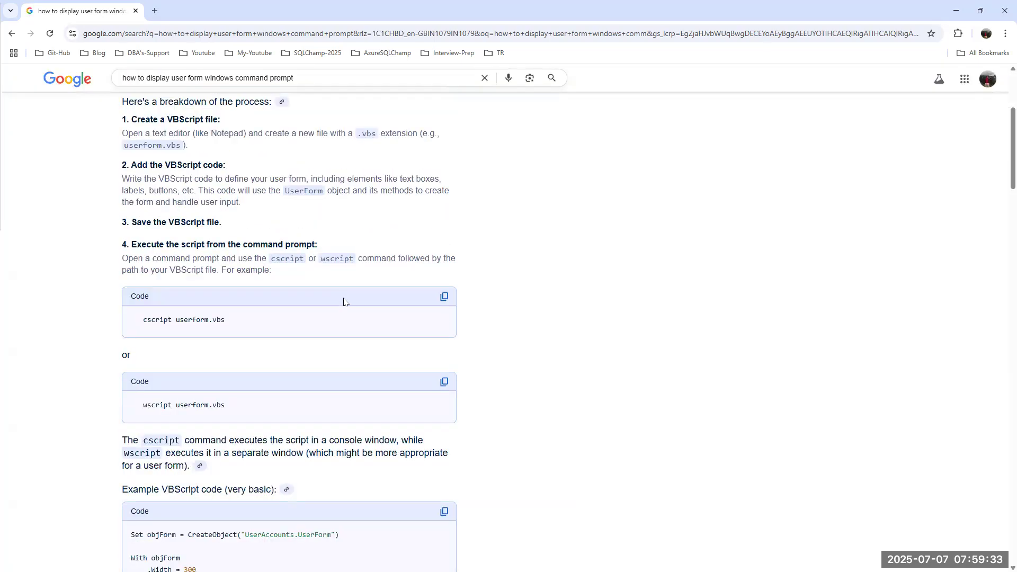
scroll(344, 301, "down", 1)
scroll(344, 300, "down", 14)
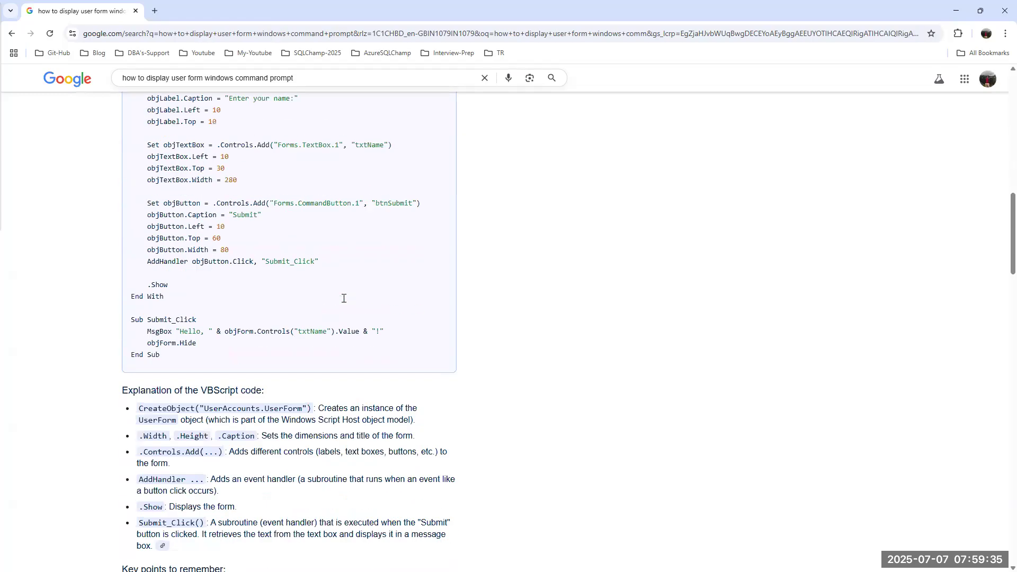
scroll(344, 299, "down", 9)
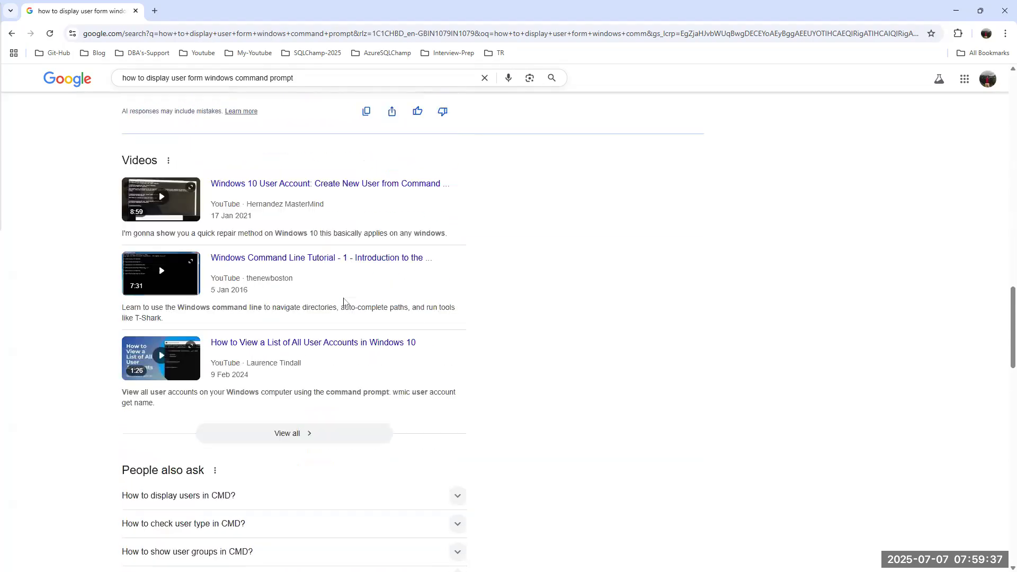
scroll(344, 301, "down", 7)
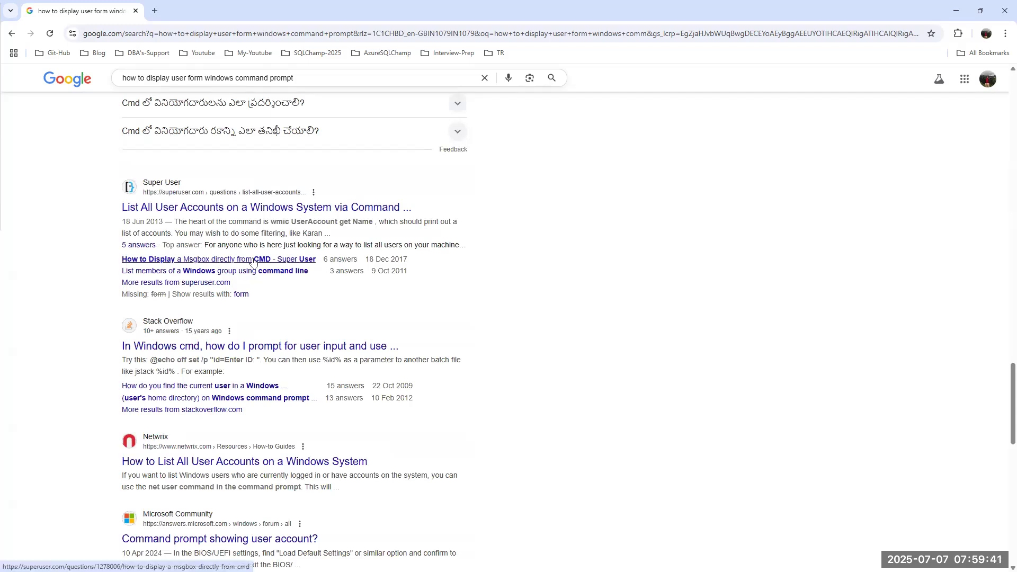
left_click(957, 11)
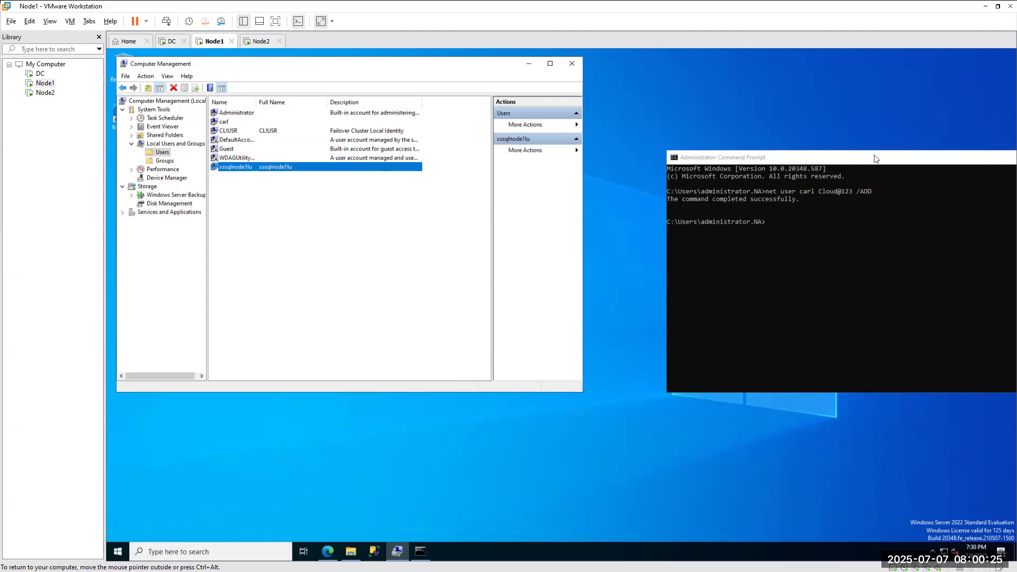
Move and minimize the Command Prompt and minimize Computer Management to clear Node1's desktop.
left_click(853, 165)
left_click_drag(853, 165, 506, 210)
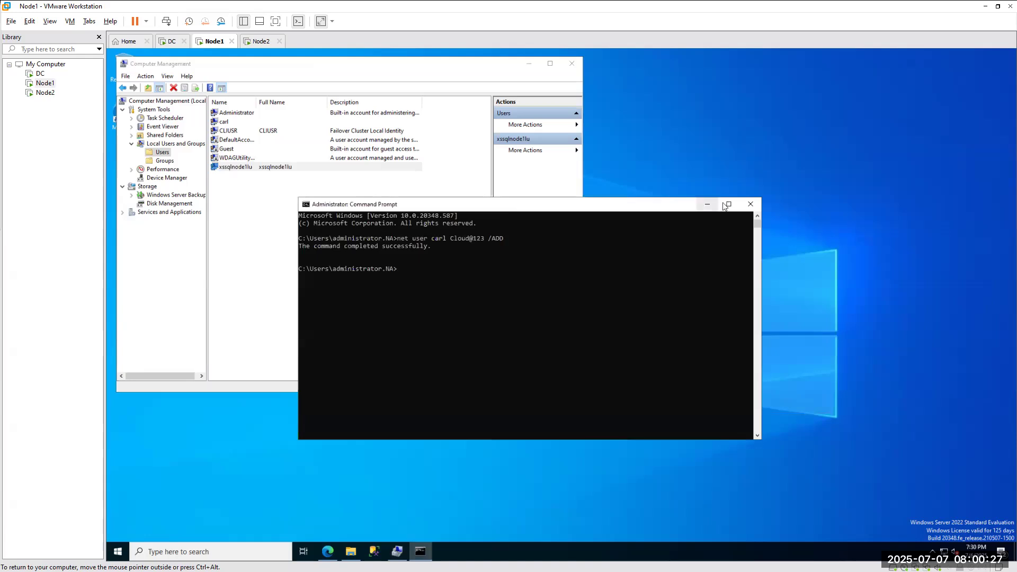
left_click(707, 204)
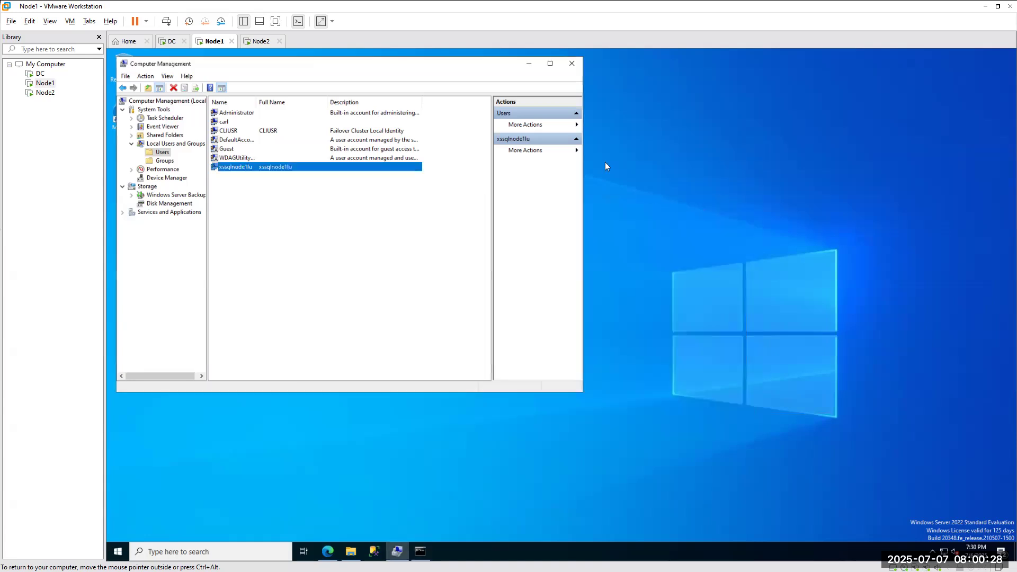
left_click(530, 66)
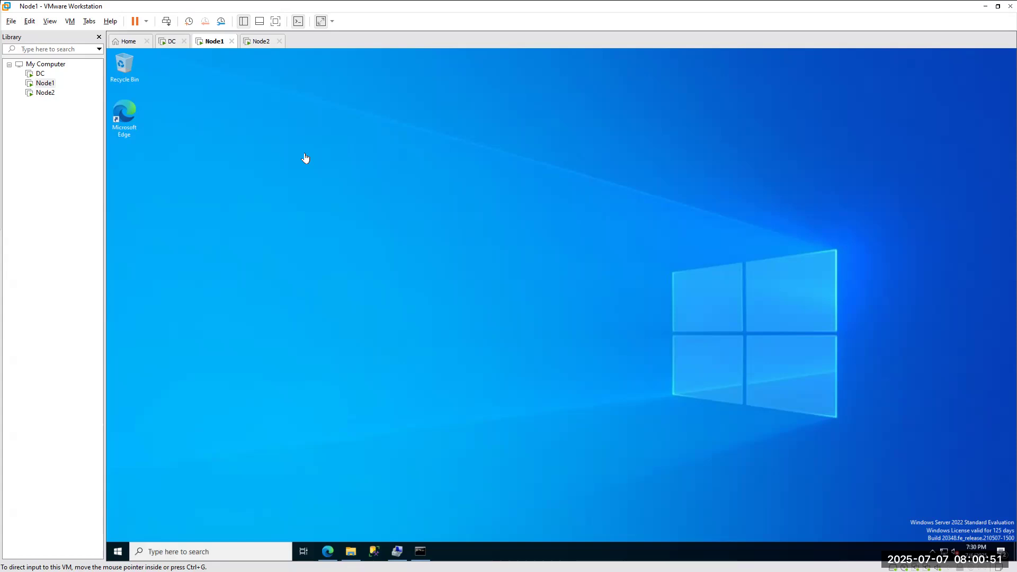
left_click(186, 552)
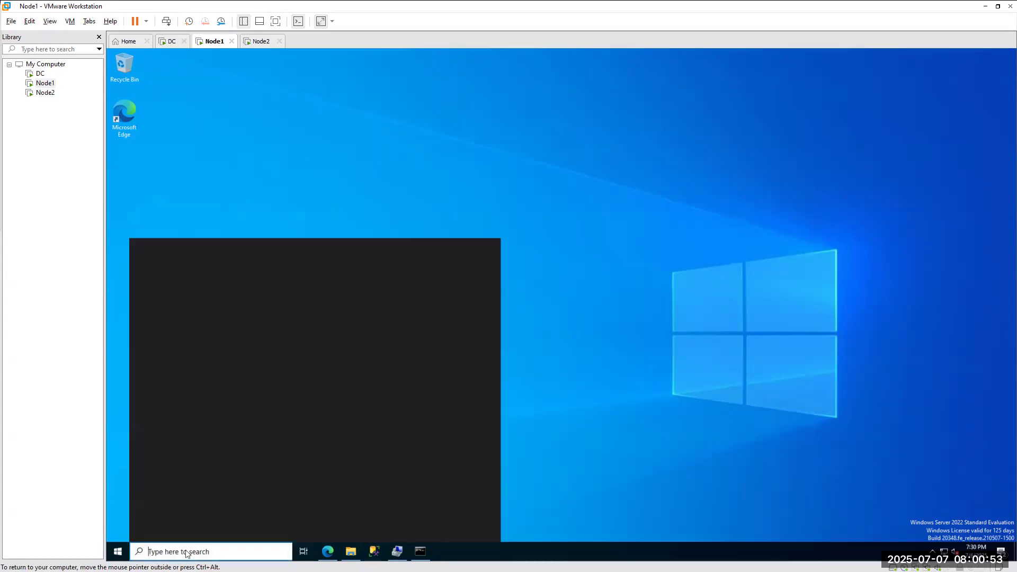
Open SQL Server 2022 Configuration Manager from the Start menu and list its SQL Server Services.
type("conf")
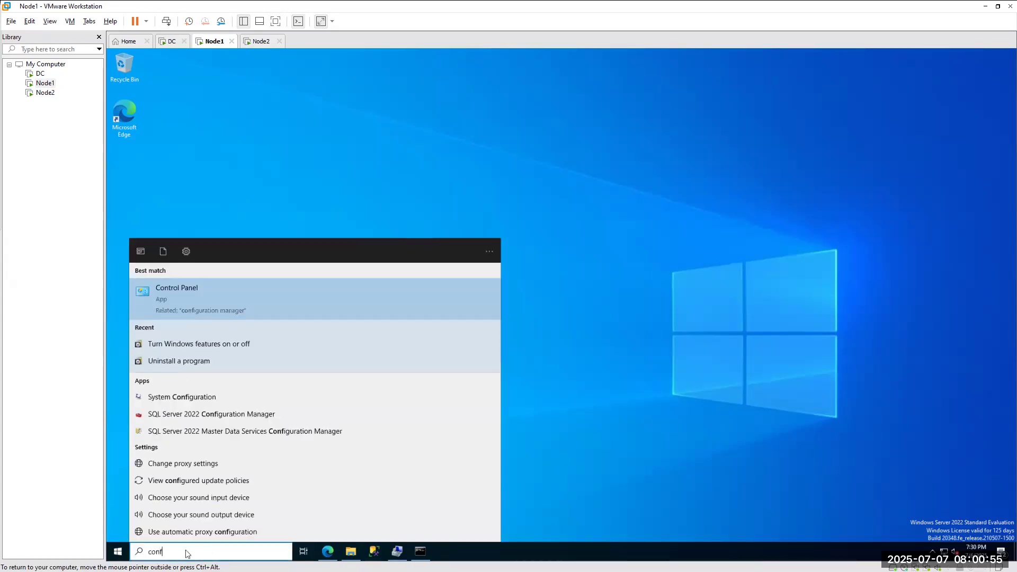
type("ig")
left_click(245, 418)
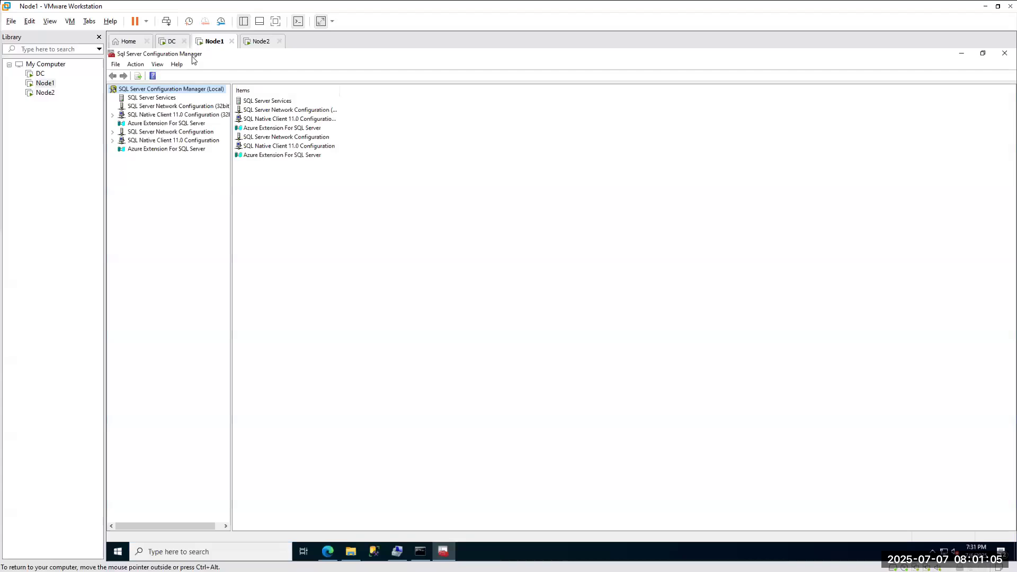
right_click(117, 551)
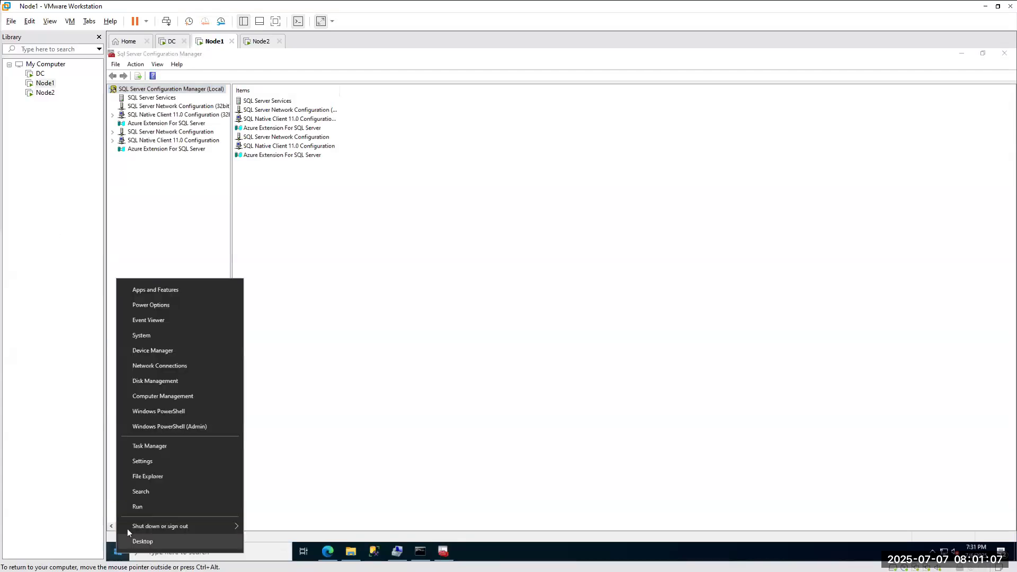
left_click(139, 507)
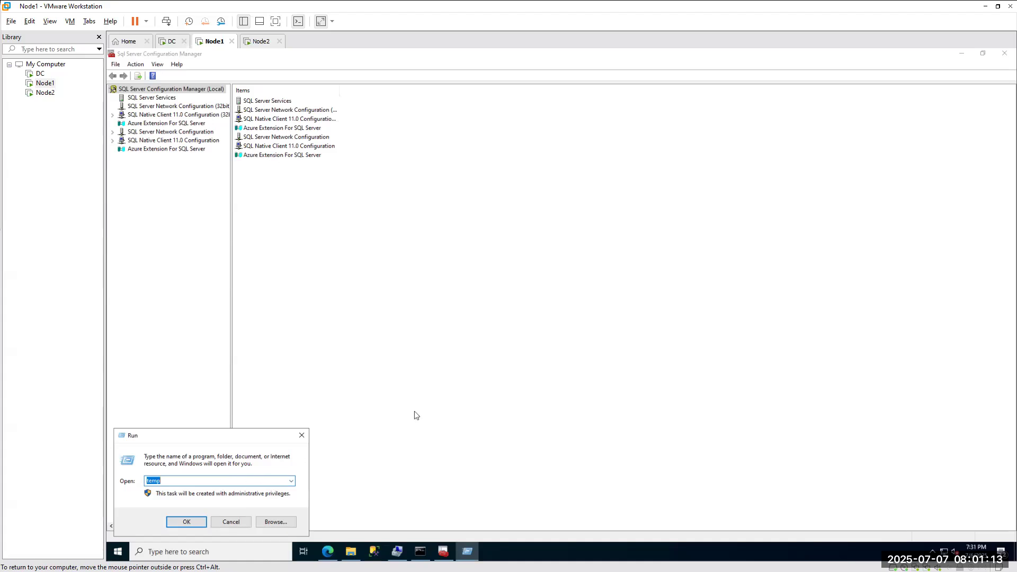
left_click(302, 435)
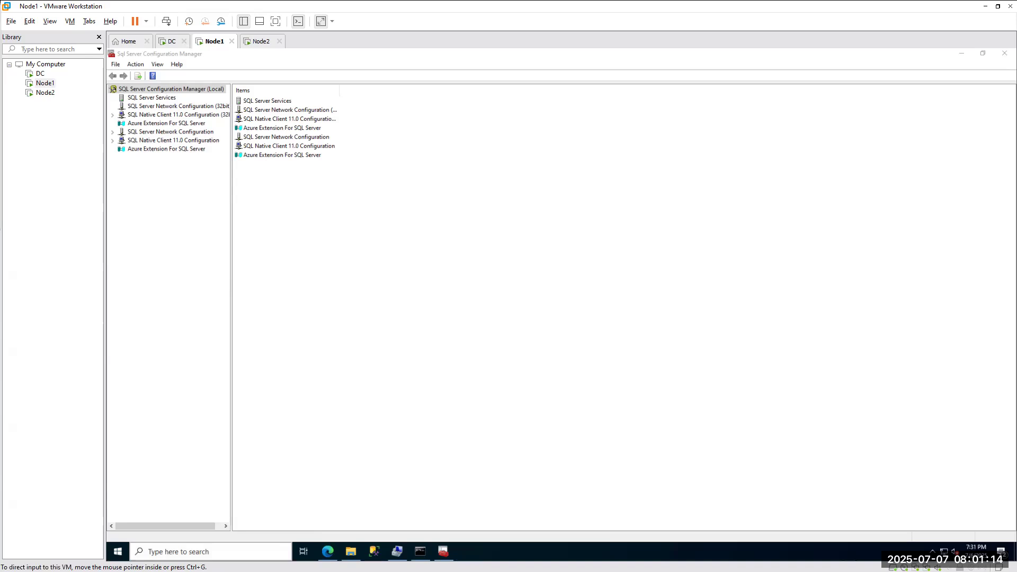
left_click(181, 549)
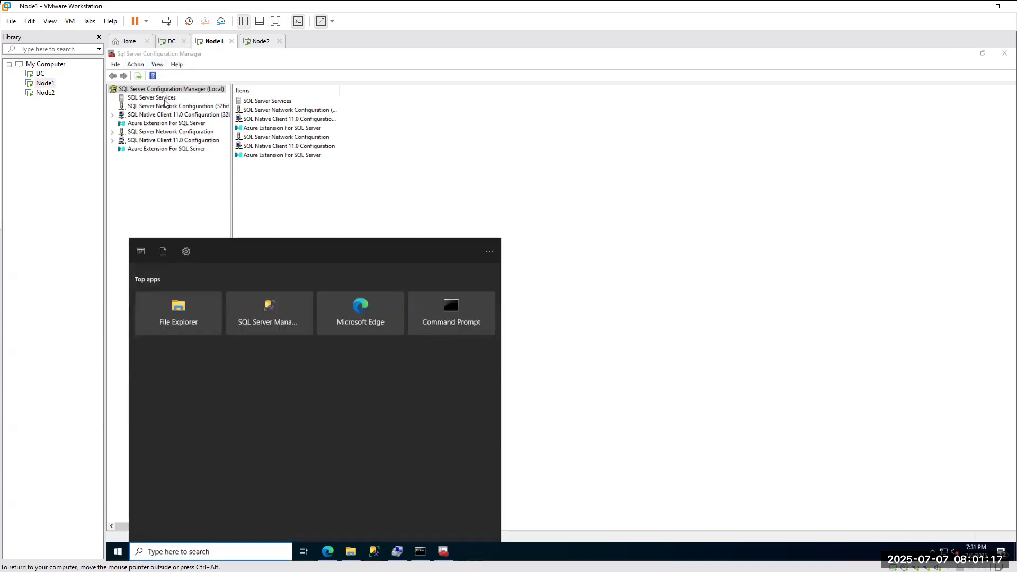
left_click(631, 177)
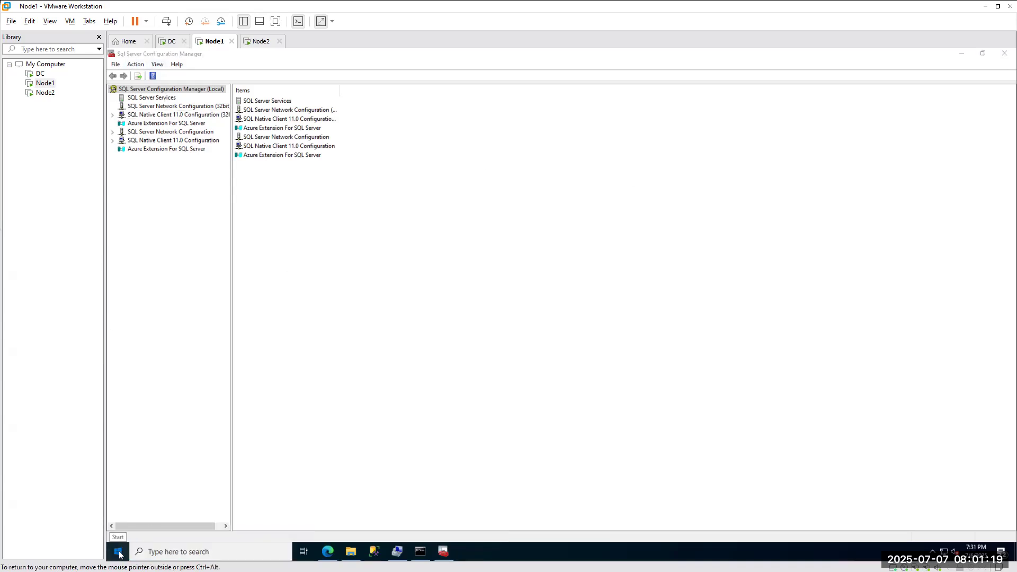
left_click(117, 551)
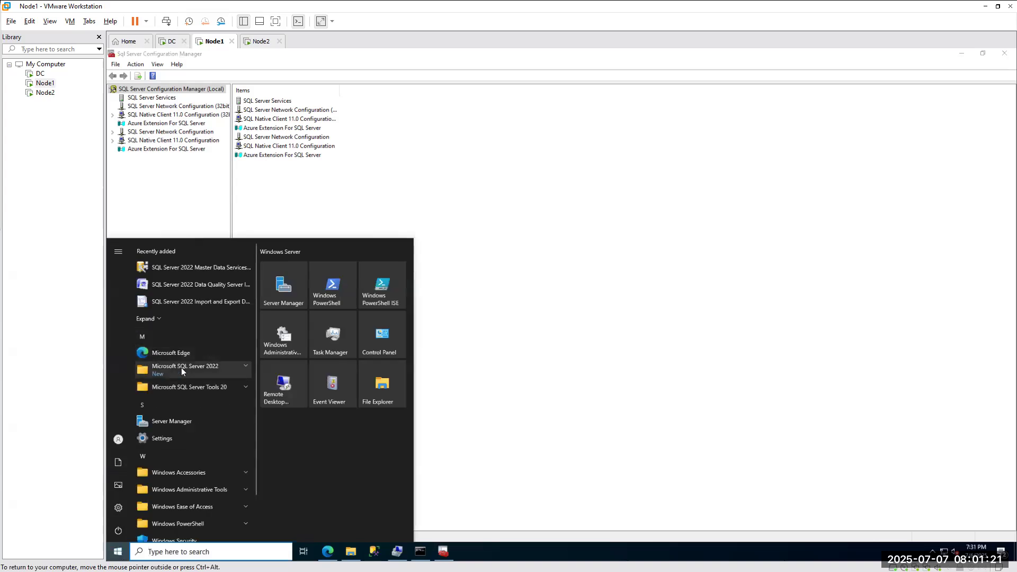
left_click(245, 366)
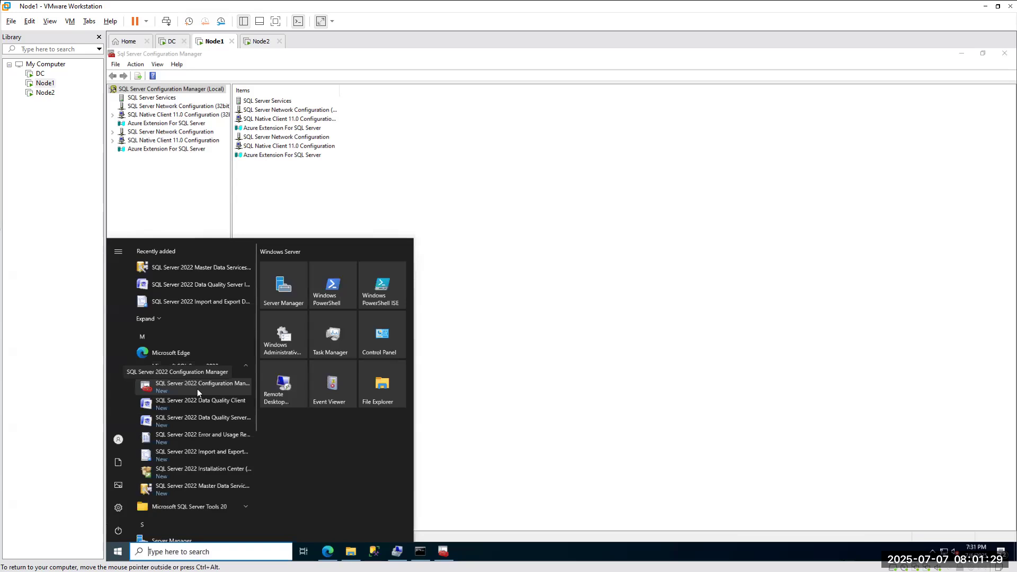
left_click(468, 214)
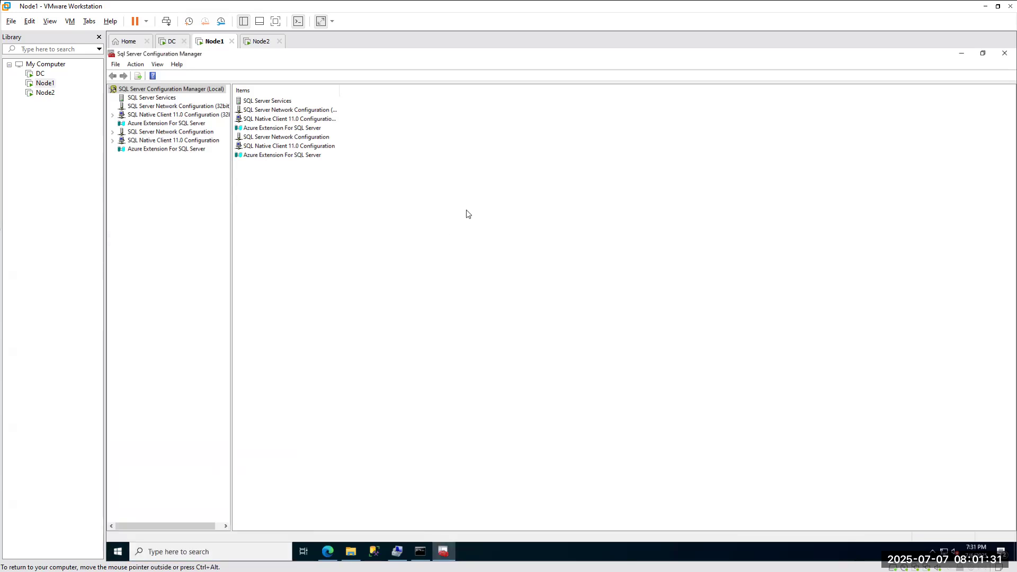
left_click(142, 100)
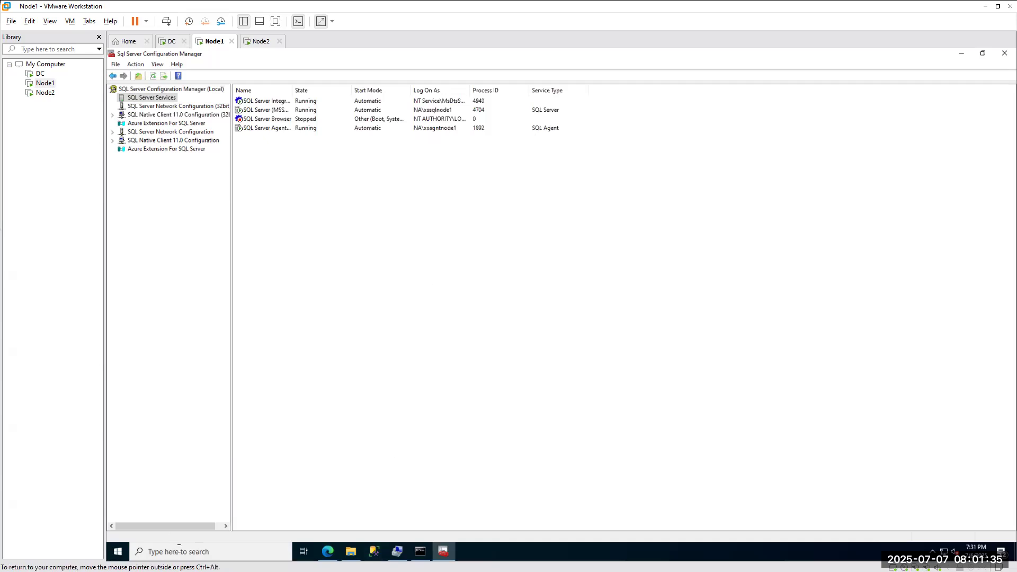
Enter 'services.msc' in the Run box and minimize Configuration Manager.
left_click(179, 551)
type("ser")
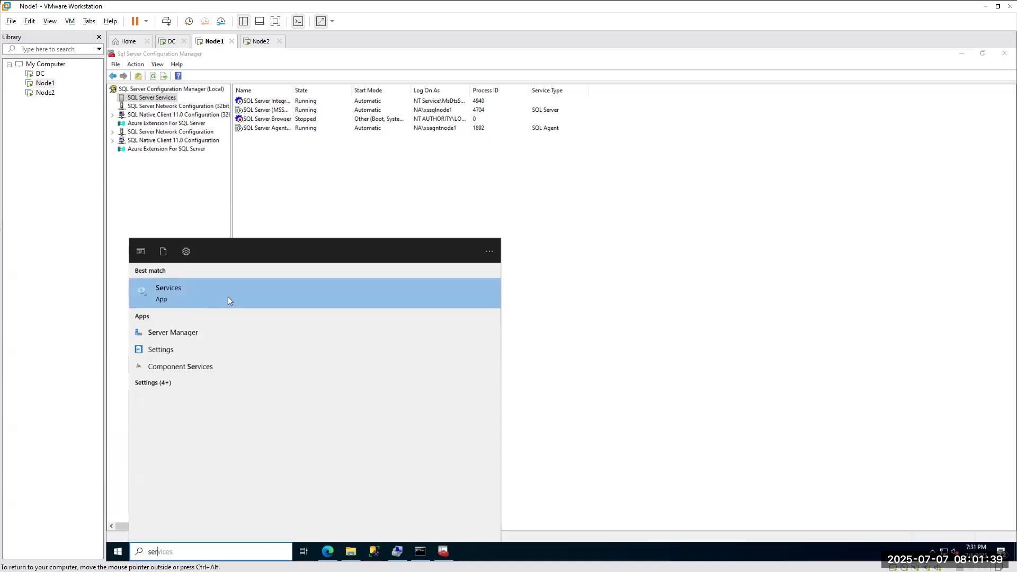
right_click(118, 552)
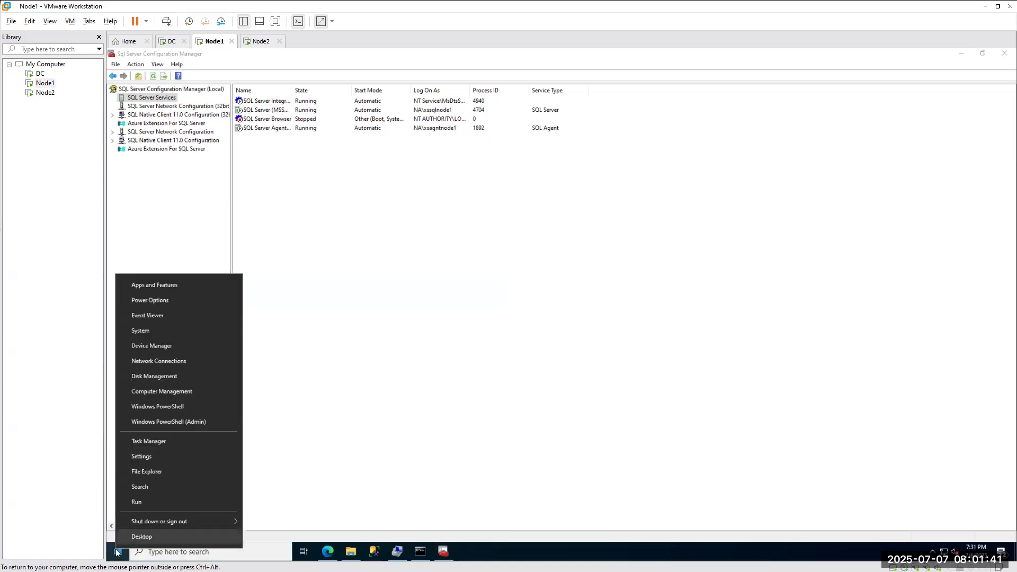
left_click(146, 504)
type("ser")
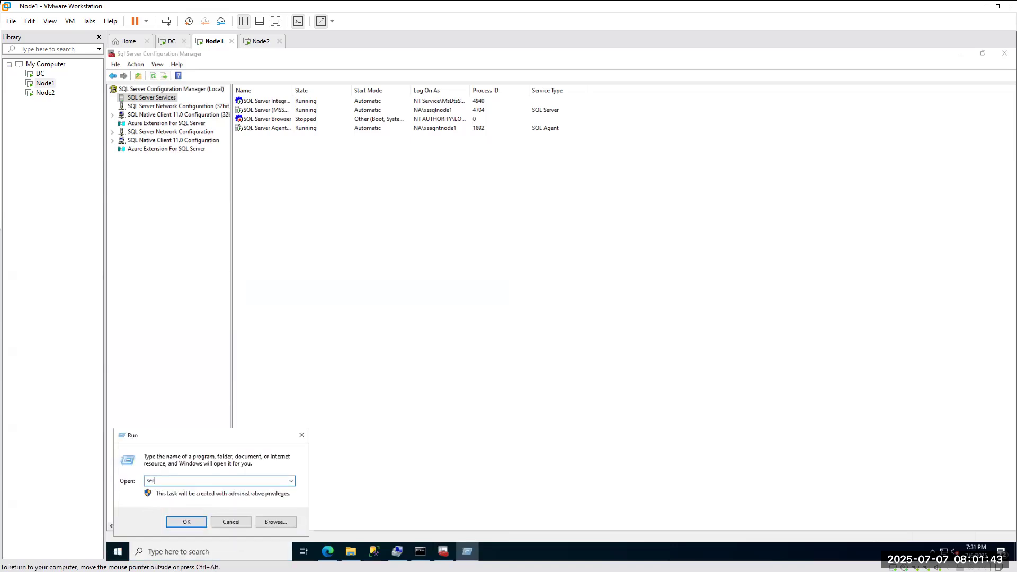
type("vices.msc")
left_click(962, 54)
left_click(625, 157)
Change Node1's Scale setting to 125% in Display settings and close Settings.
right_click(624, 153)
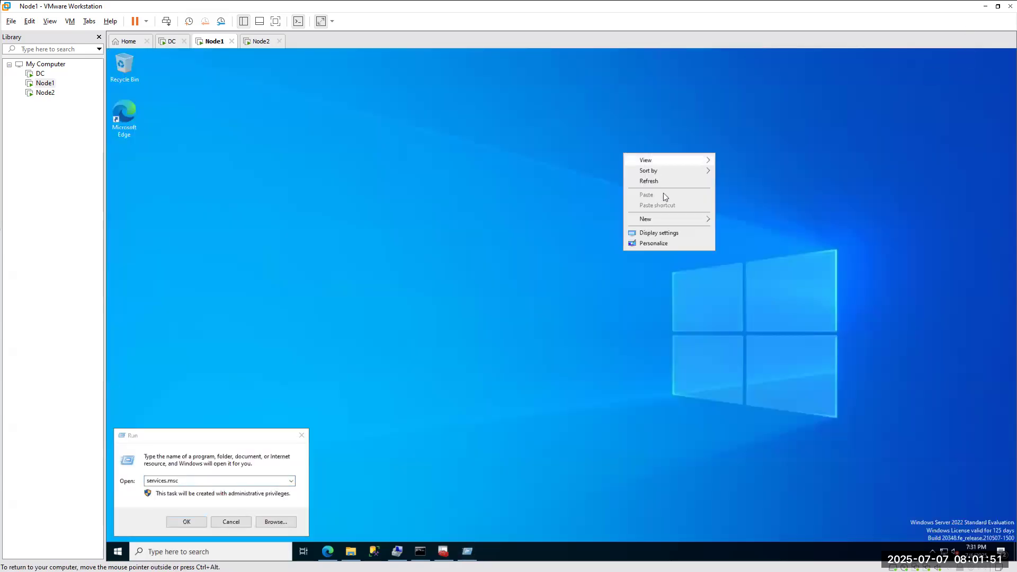
left_click(657, 235)
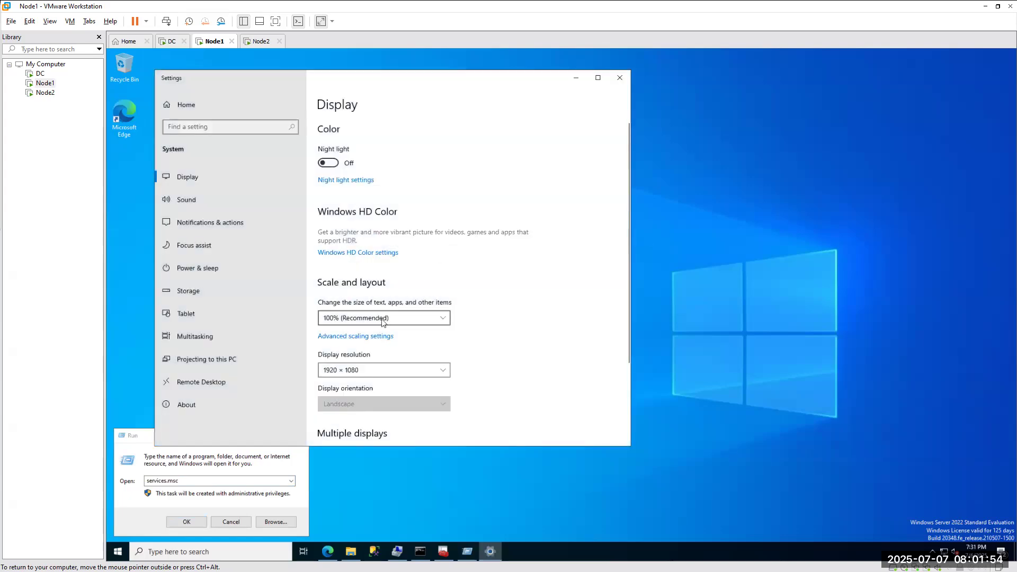
left_click(384, 318)
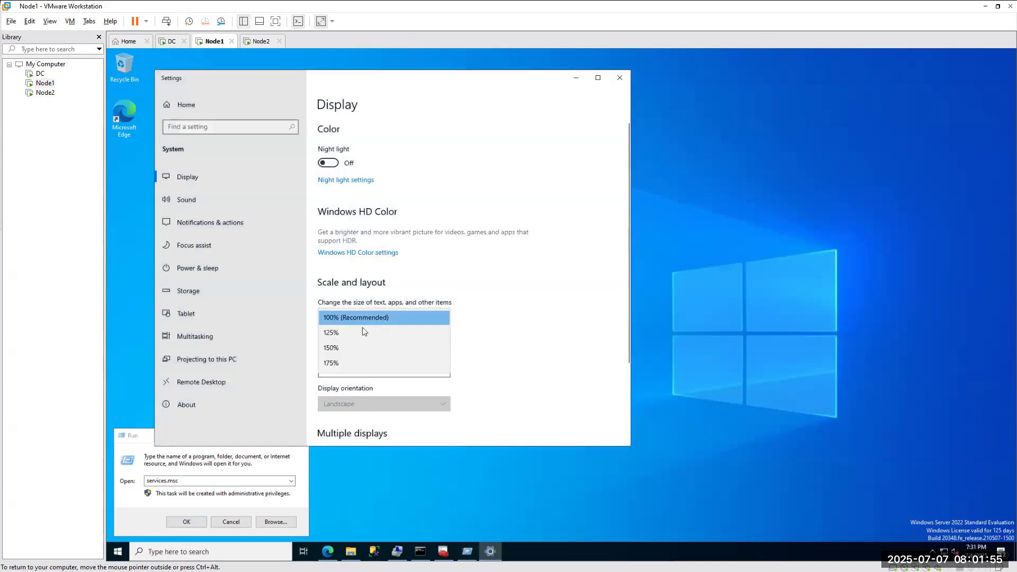
left_click(334, 333)
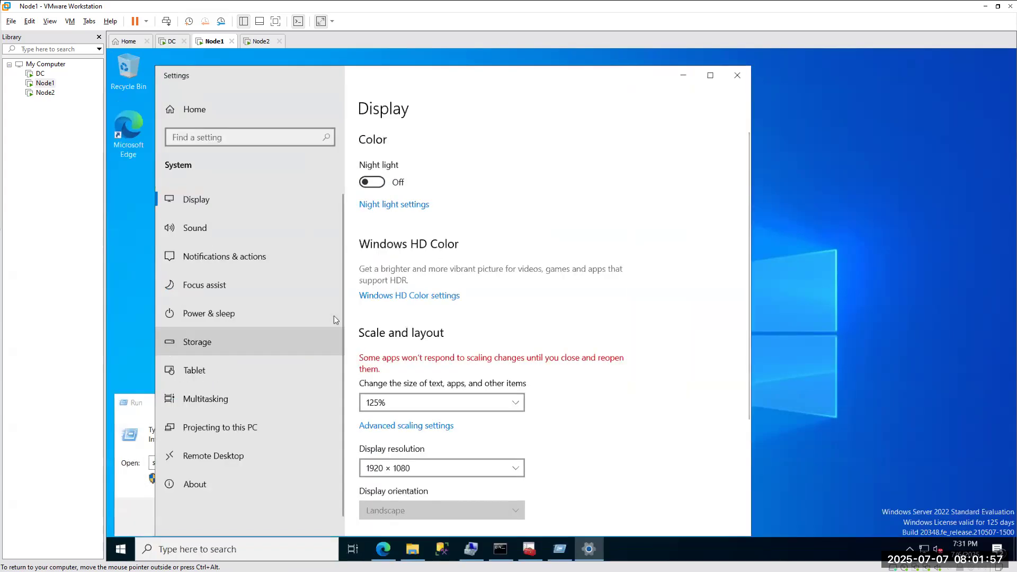
left_click(737, 75)
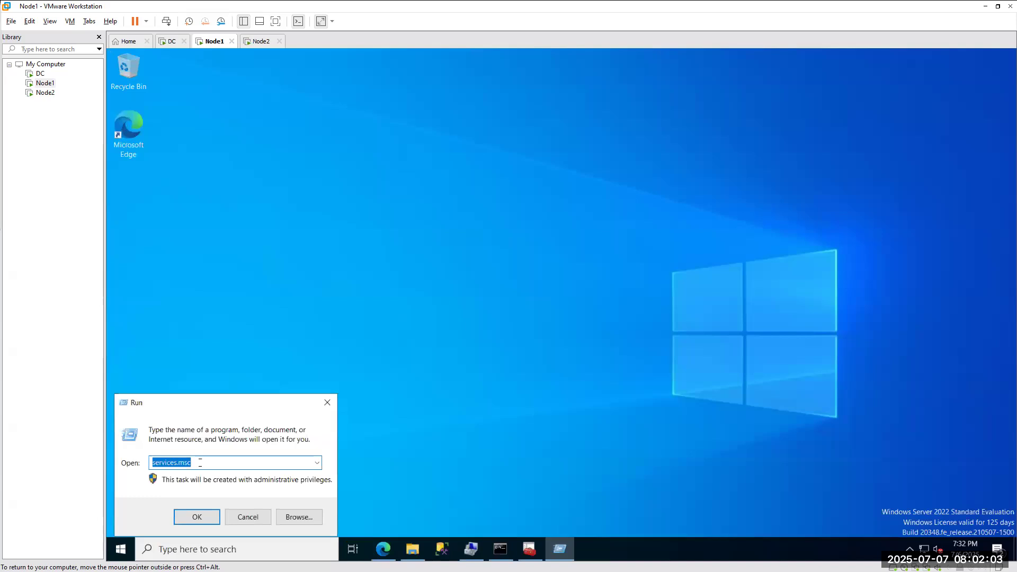
Run services.msc, maximize Services, jump to SQL Server (MSSQLSERVER) by typing 'sql', then return to Configuration Manager.
left_click(195, 517)
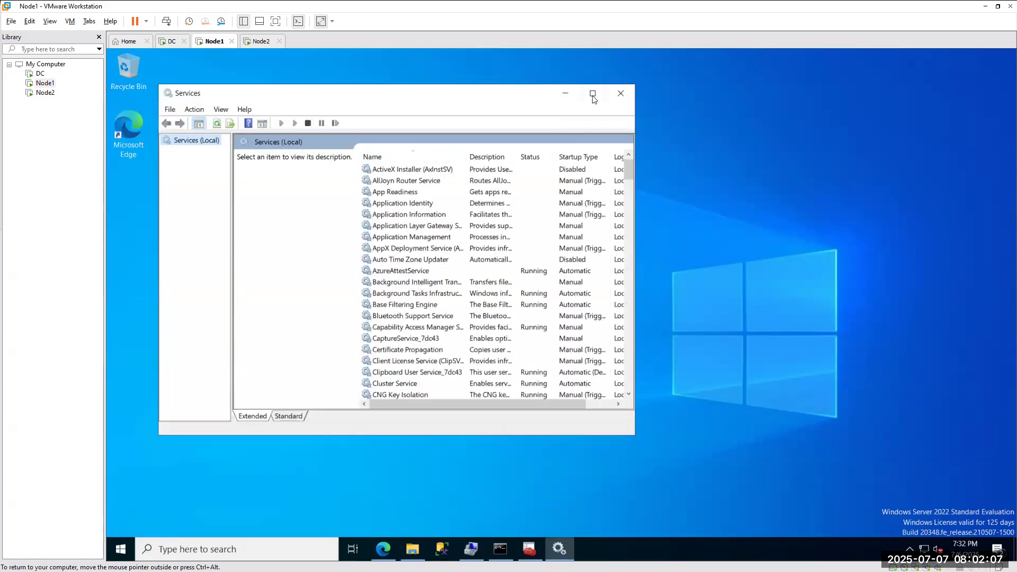
left_click(592, 94)
left_click(361, 300)
type("sql")
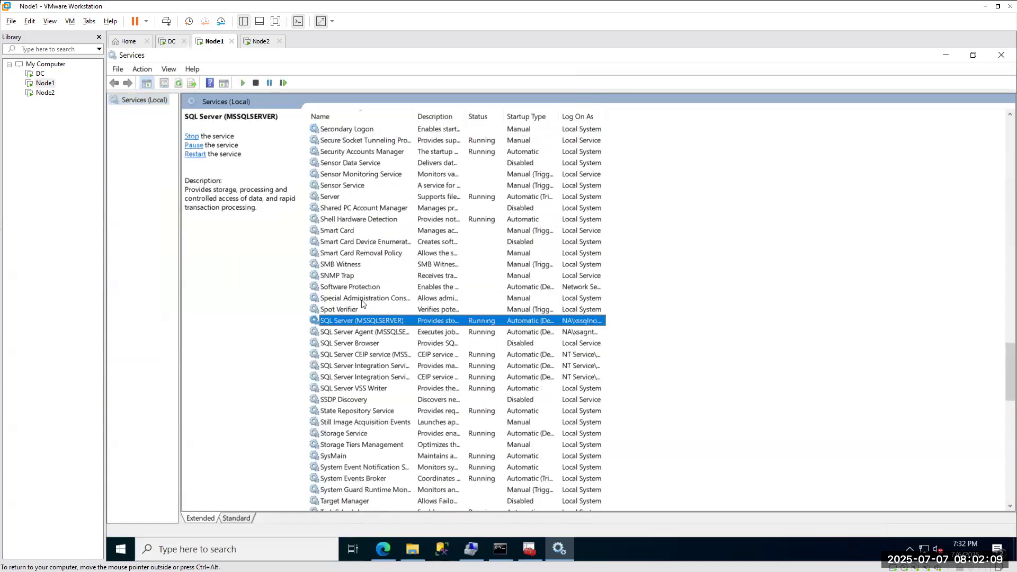
scroll(359, 300, "down", 2)
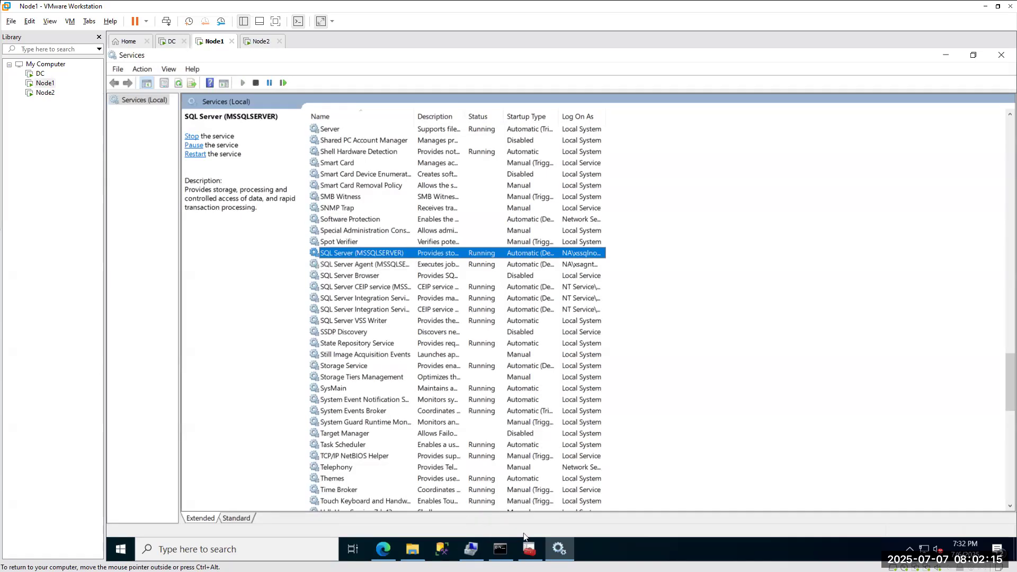
left_click(527, 550)
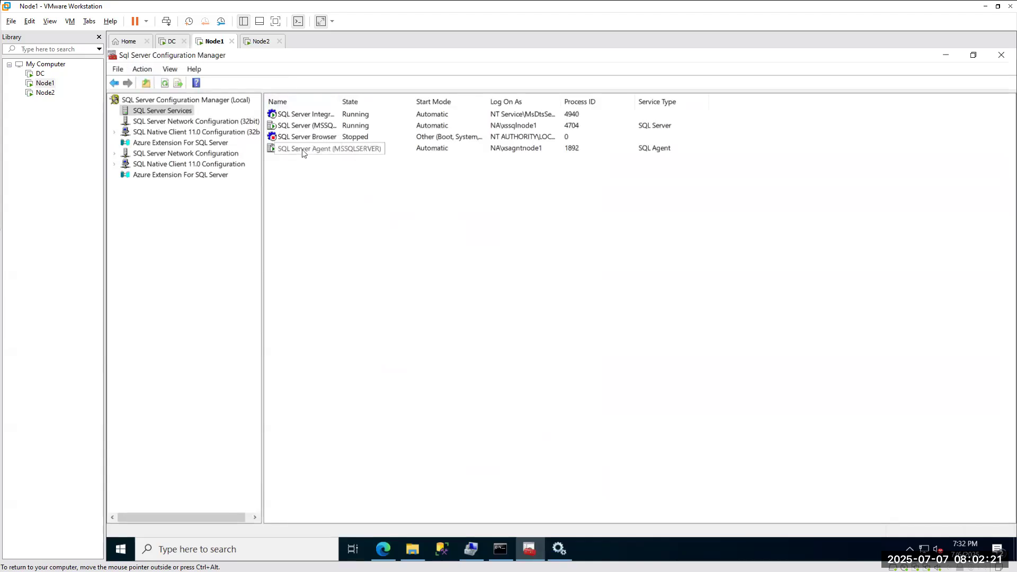
Widen the Name column, select SQL Server (MSSQLSERVER), and Alt+Tab to the host's Configuration Manager.
left_click_drag(340, 101, 459, 98)
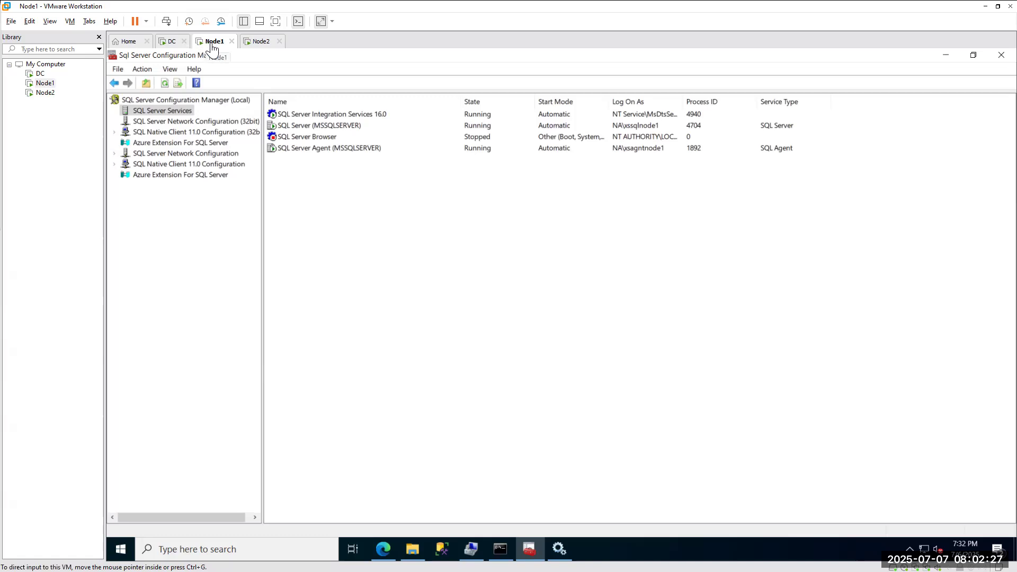
left_click(322, 126)
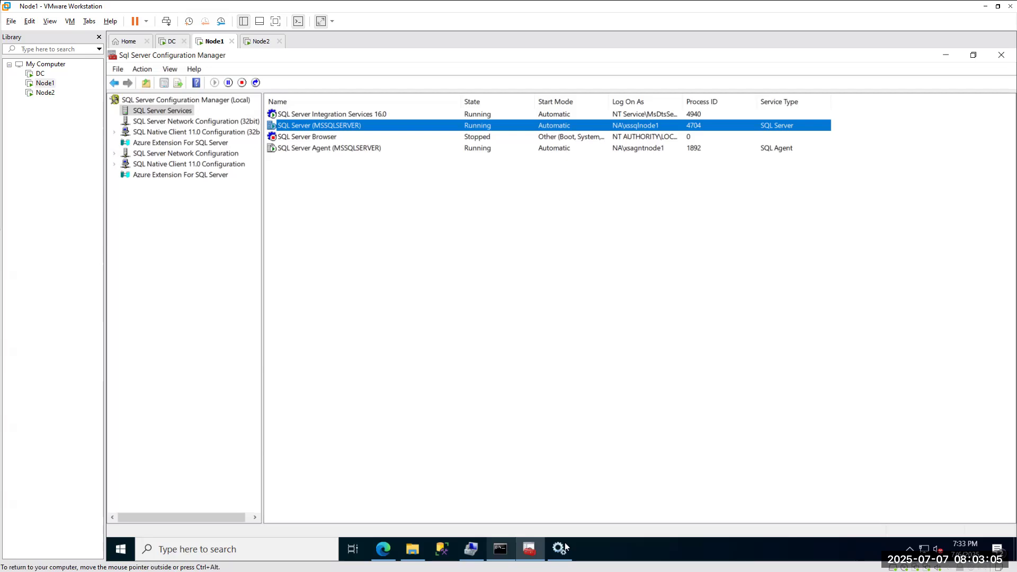
key("alt+Tab")
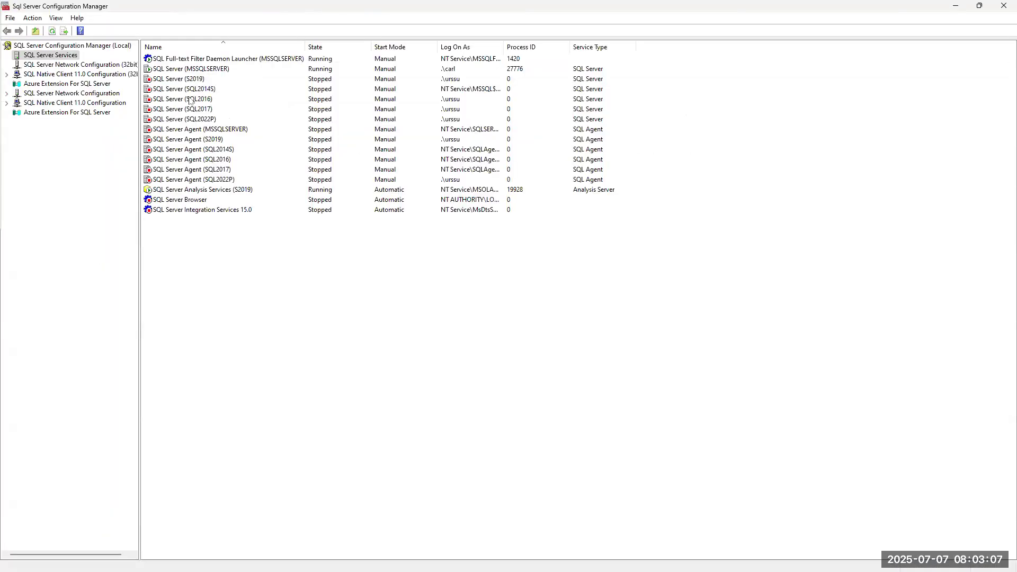
Select the host's SQL Server (MSSQLSERVER) service, then switch back to the Node1 VM.
left_click(190, 69)
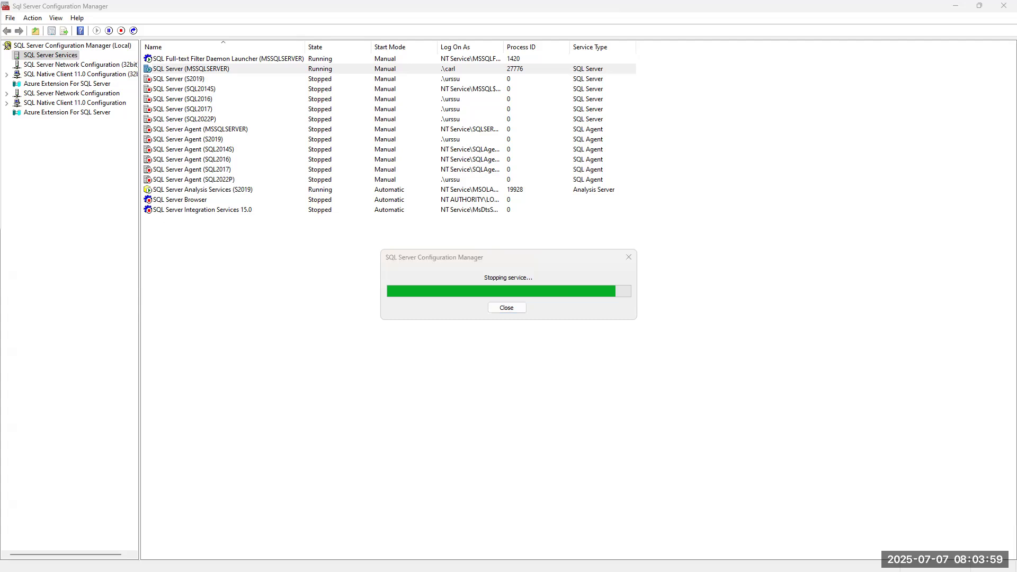
key("alt+Tab")
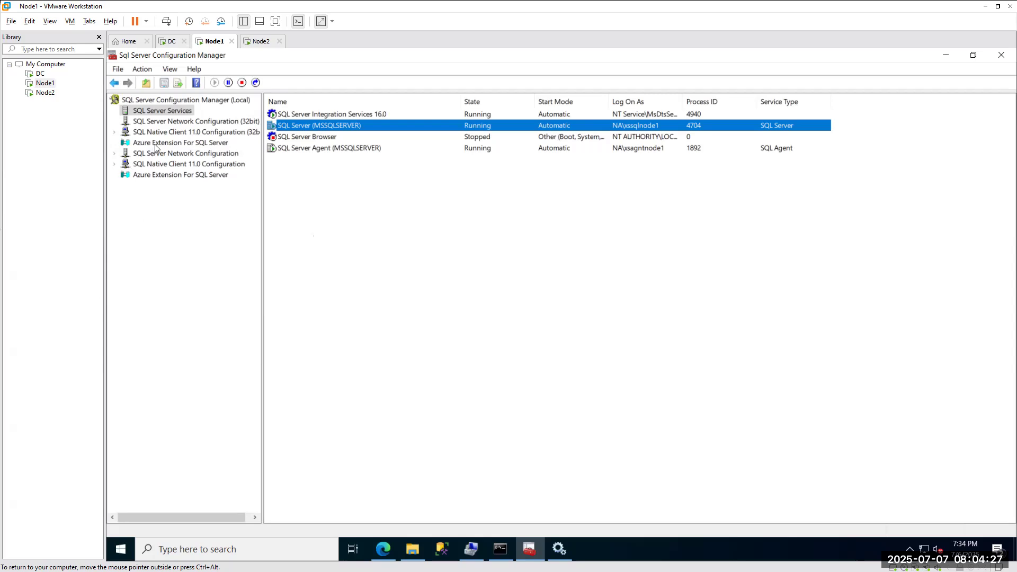
Minimize Node1's Configuration Manager to view Services, then bring Configuration Manager back up.
left_click(945, 55)
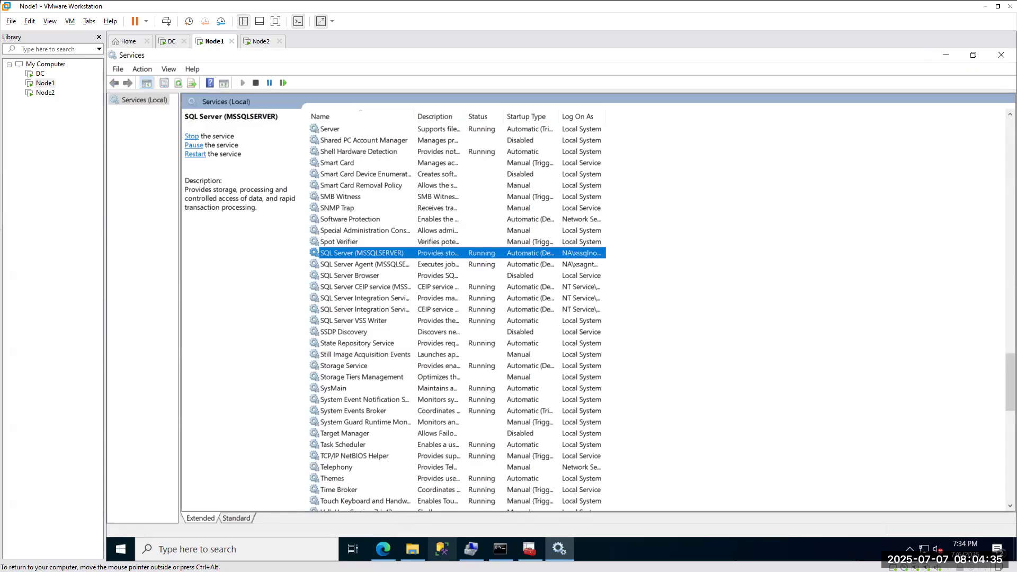
left_click(443, 548)
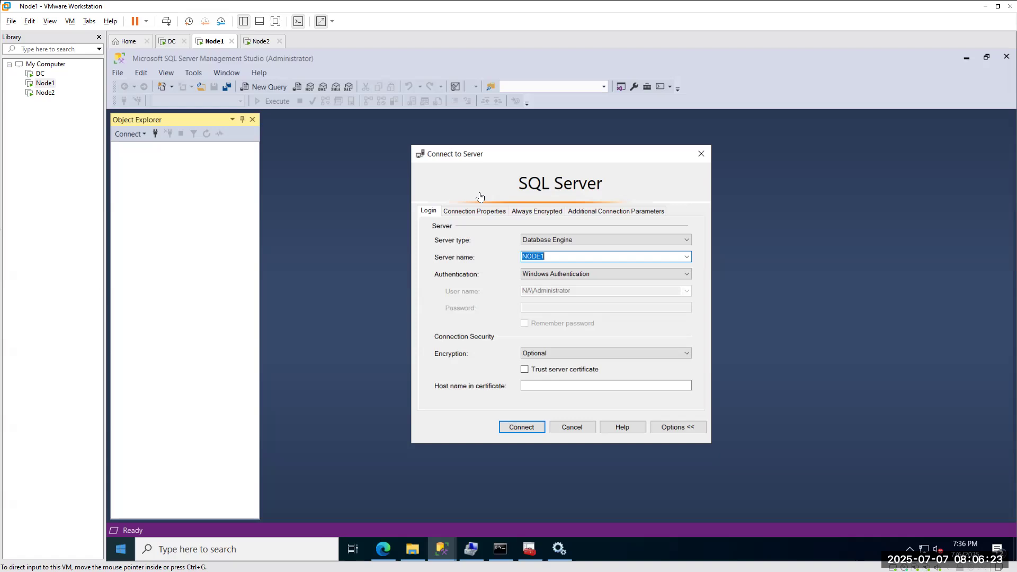
Browse Node1's Local Disk (C:) in File Explorer and open the SQL-2025 folder.
left_click(414, 552)
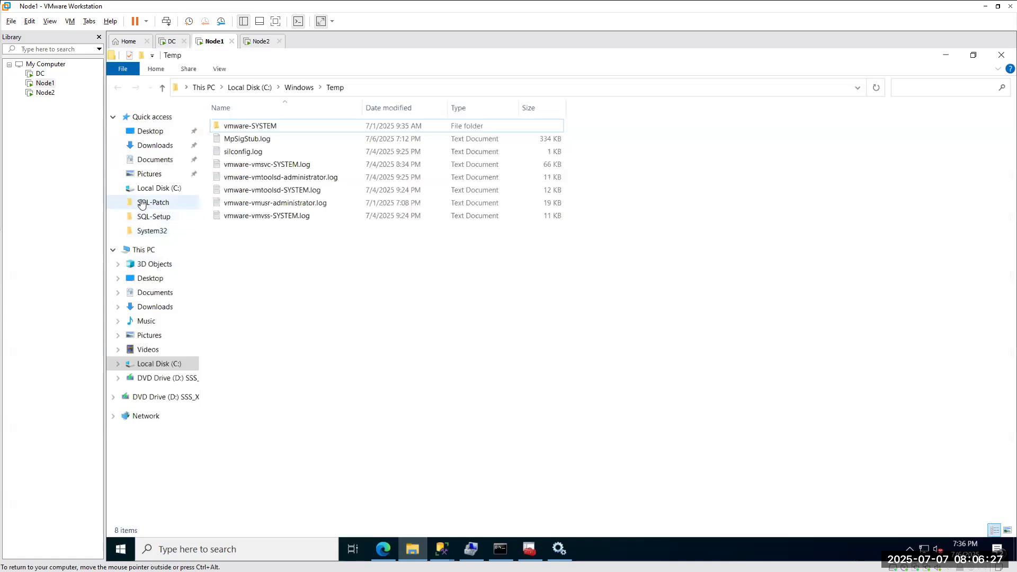
left_click(142, 249)
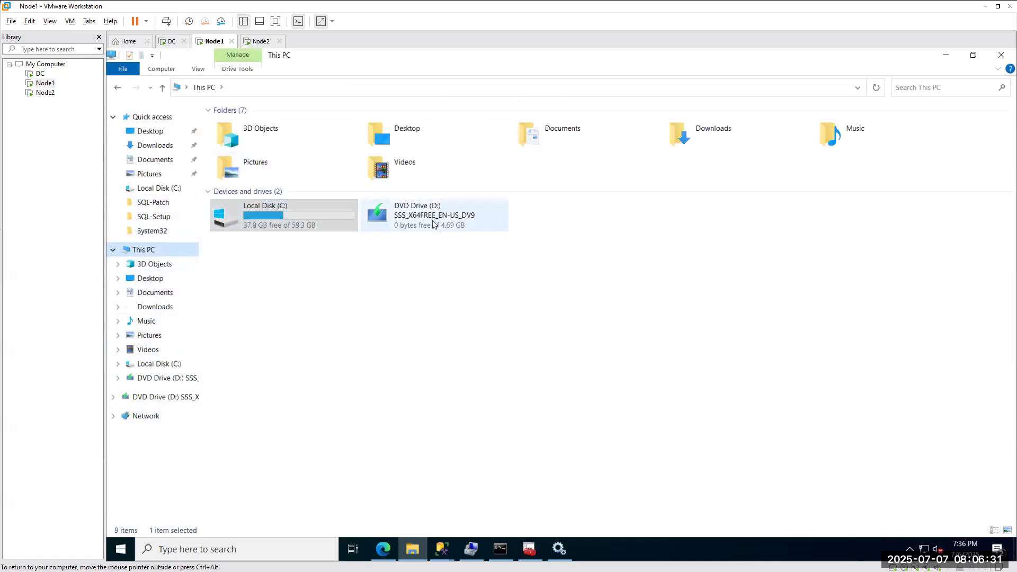
double_click(290, 226)
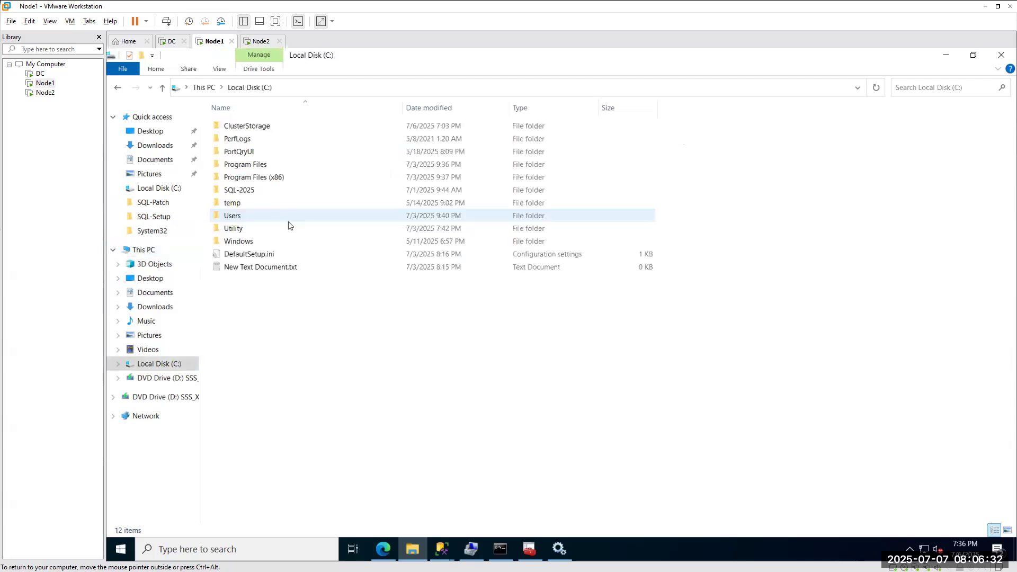
double_click(246, 191)
left_click(117, 88)
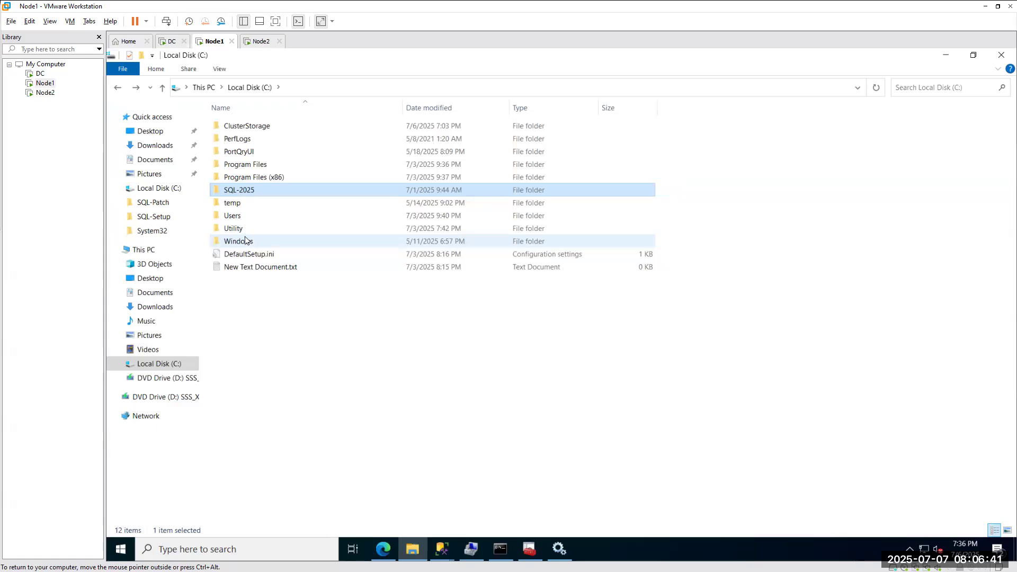
double_click(234, 191)
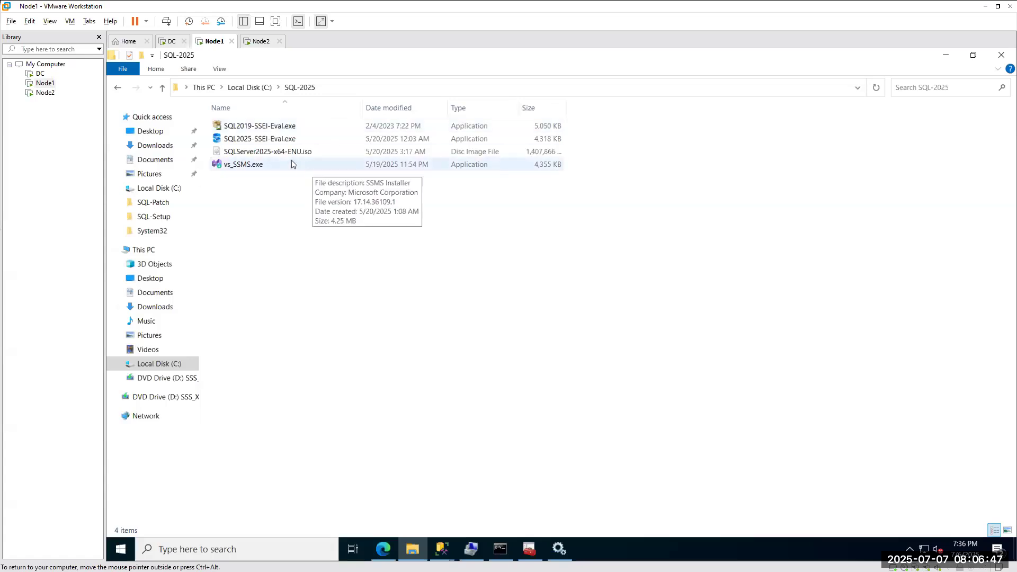
Open Node1's DVD drive contents from This PC, then open File Explorer on the host.
left_click(138, 250)
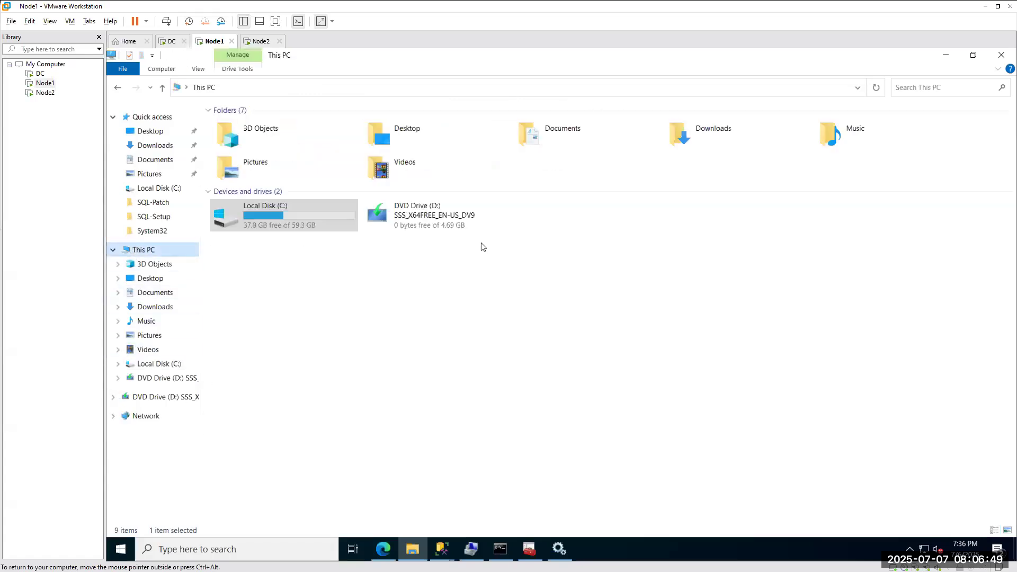
right_click(422, 218)
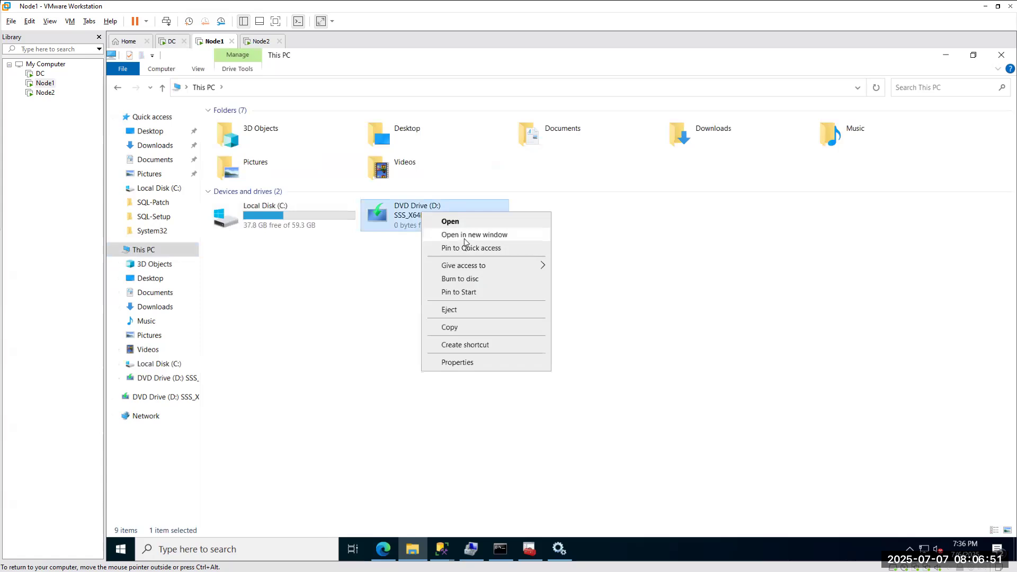
left_click(464, 240)
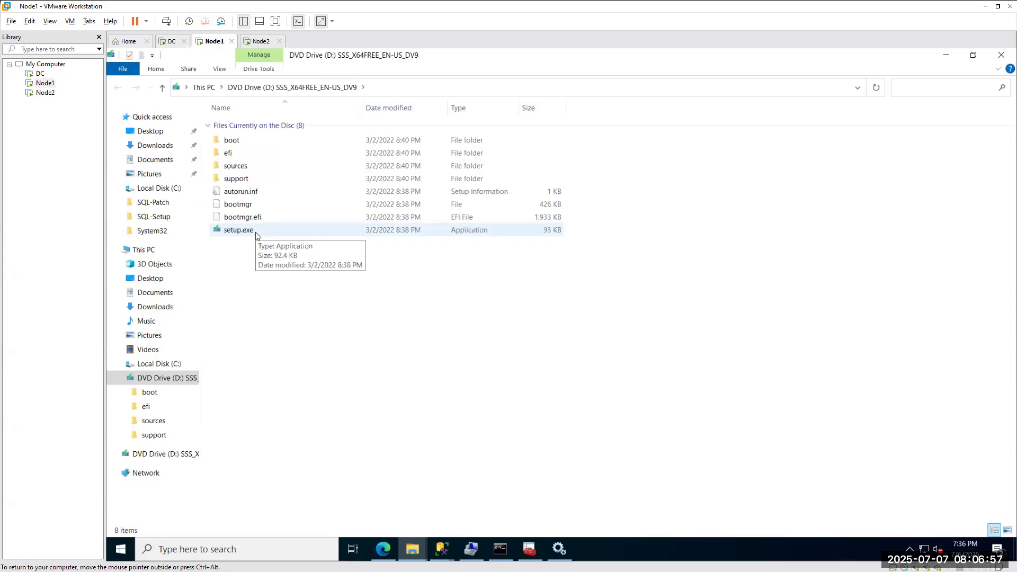
key("super+e")
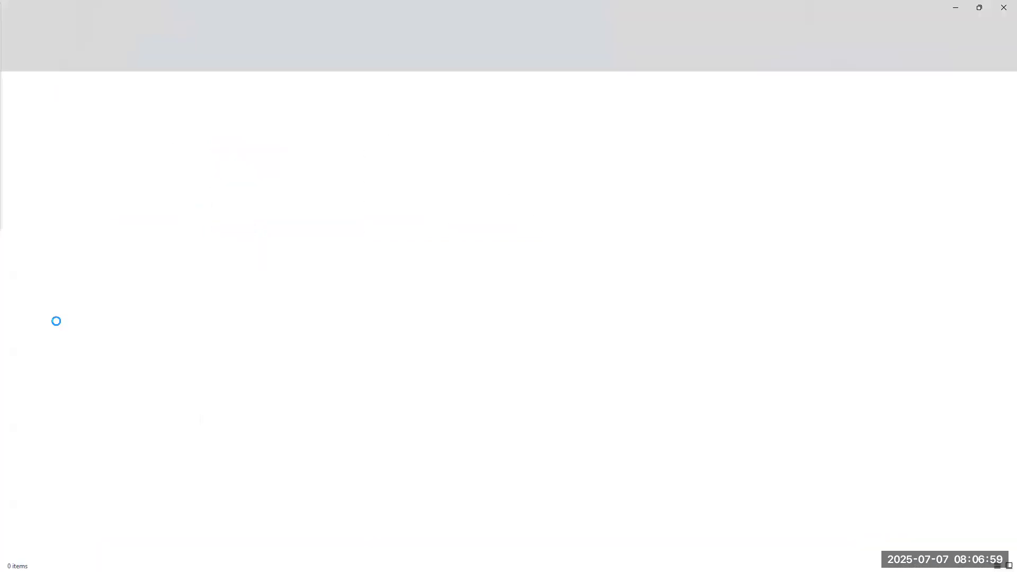
Open the SqlSetup DVD Drive (E:) in a new File Explorer tab.
left_click(40, 319)
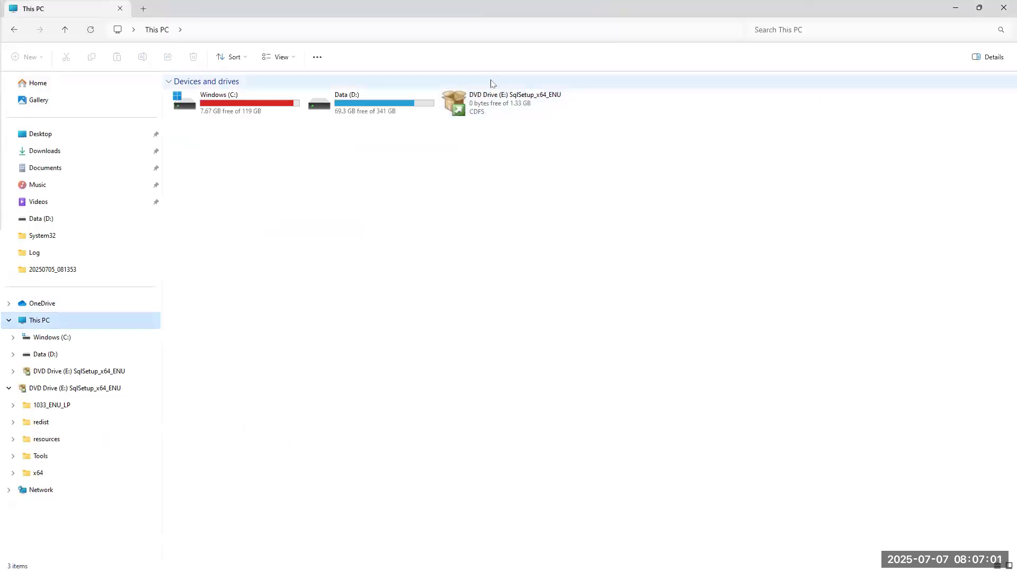
right_click(507, 100)
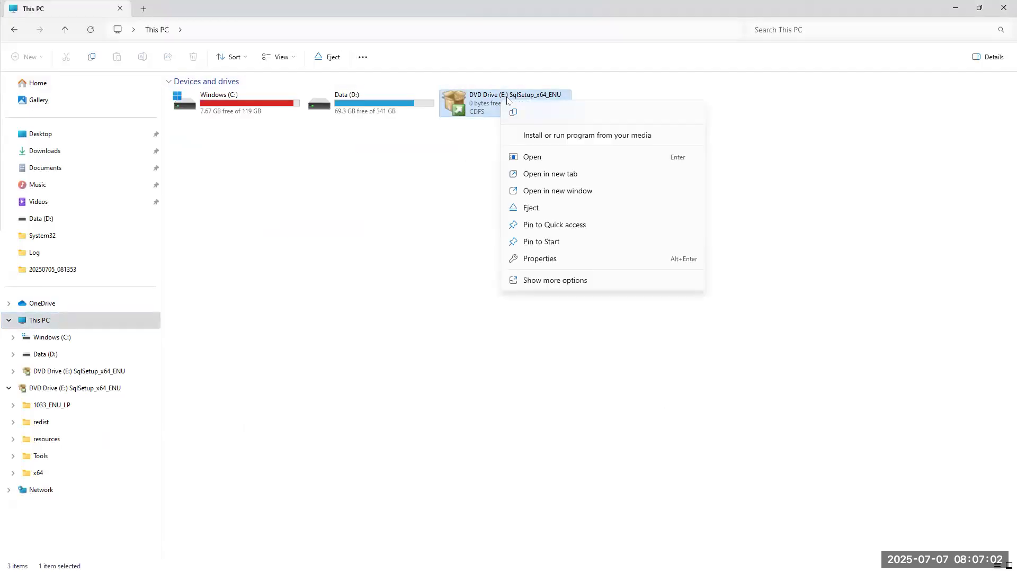
left_click(570, 174)
Run setup.exe and follow Installation > Install SQL Server Management Tools to the SSMS page.
double_click(197, 211)
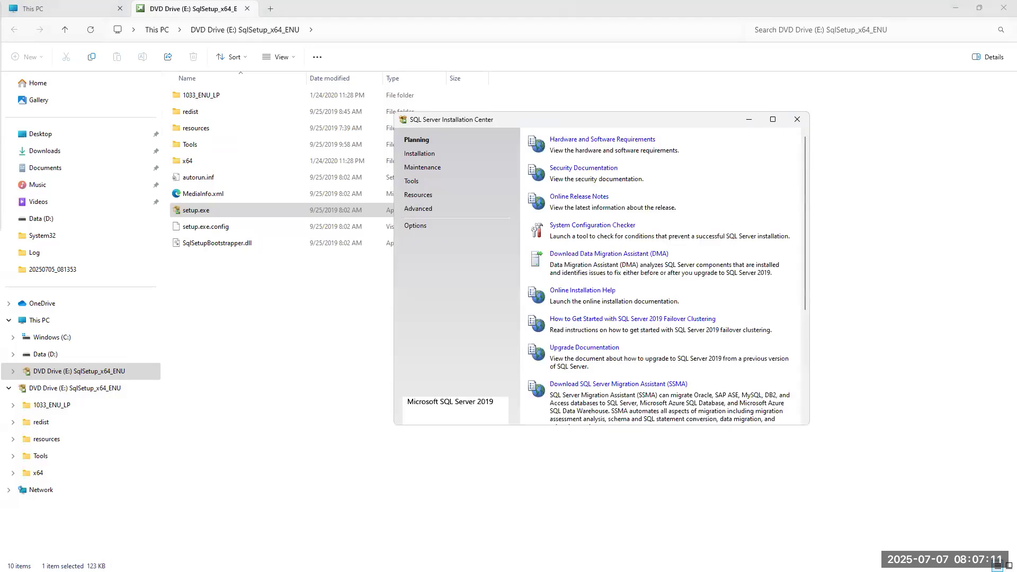
left_click(418, 156)
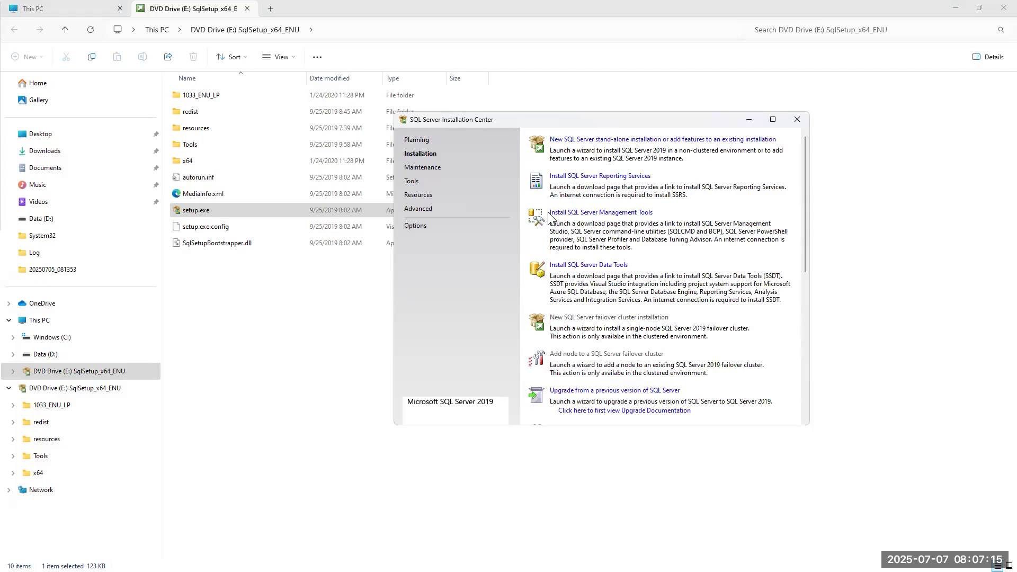
left_click(643, 213)
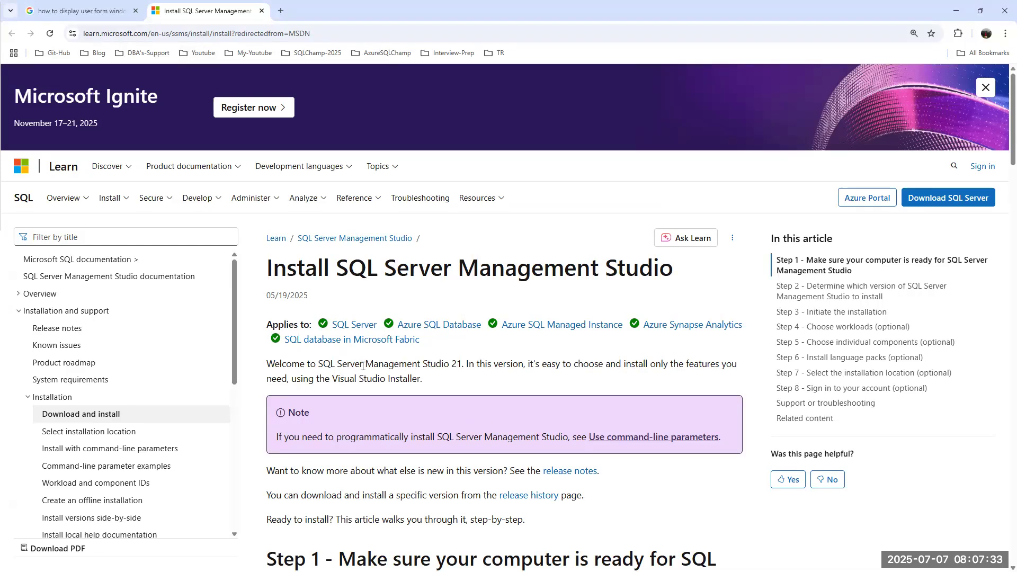
scroll(437, 367, "down", 5)
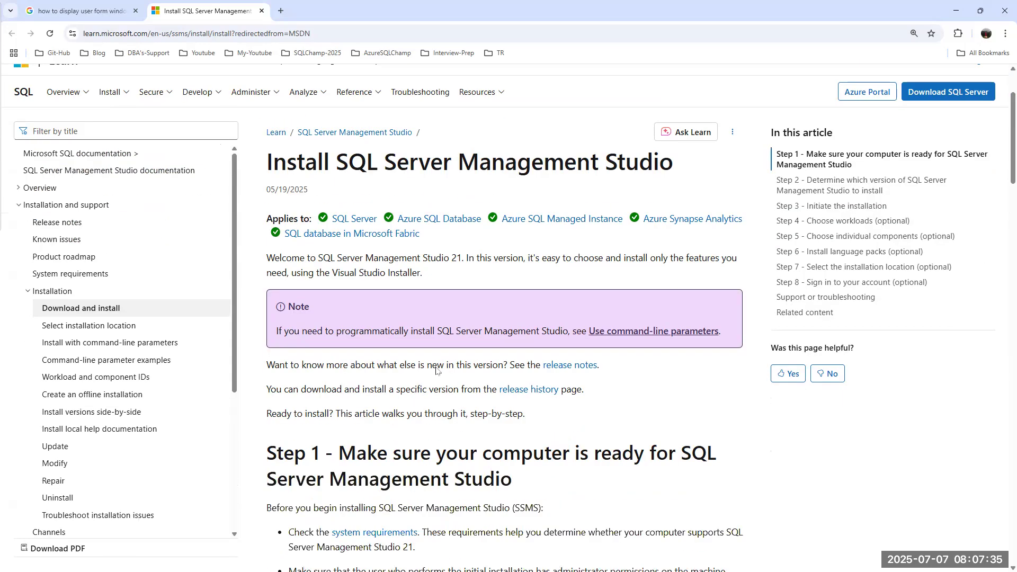
scroll(437, 366, "down", 8)
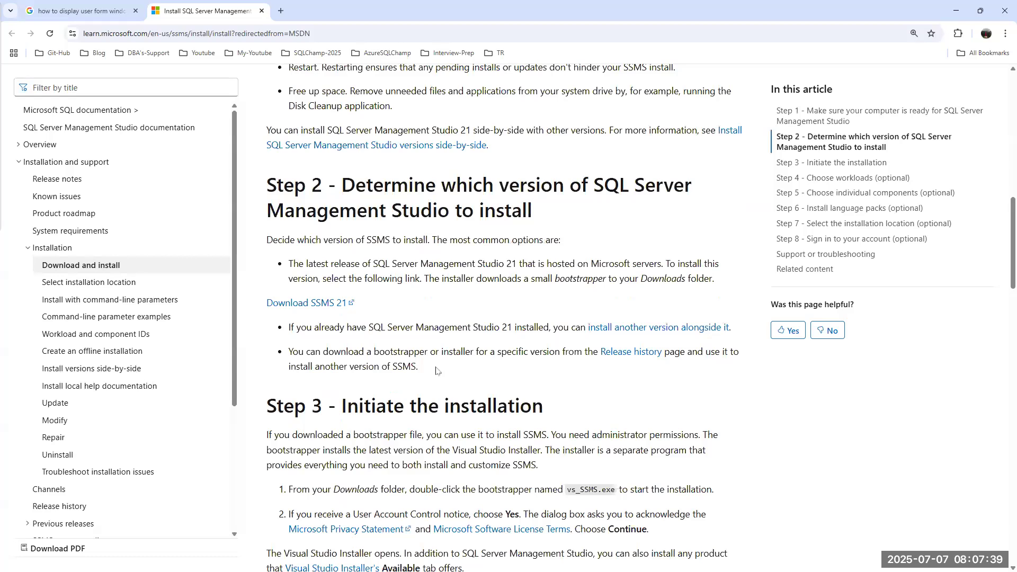
scroll(437, 371, "down", 7)
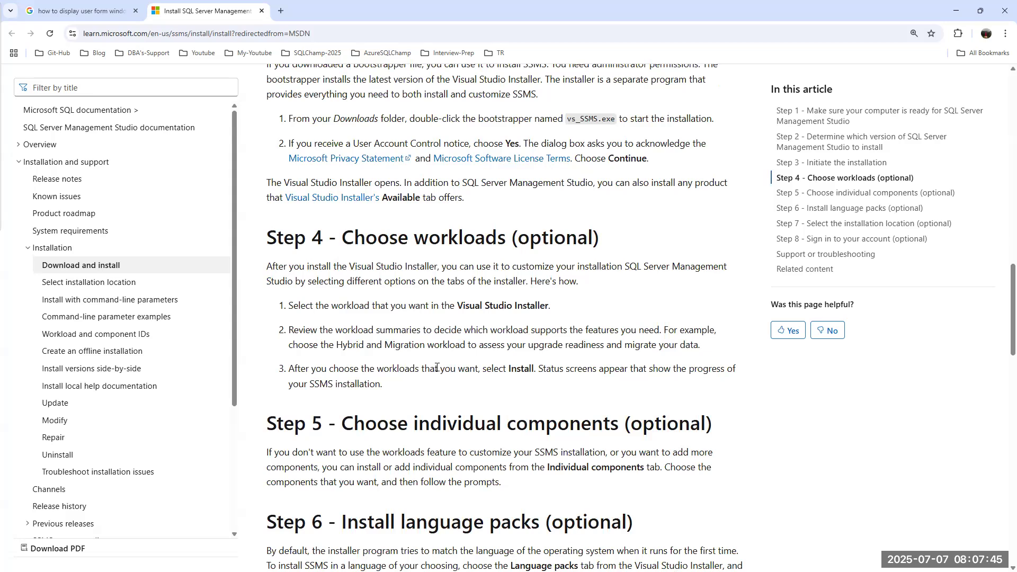
scroll(437, 367, "up", 6)
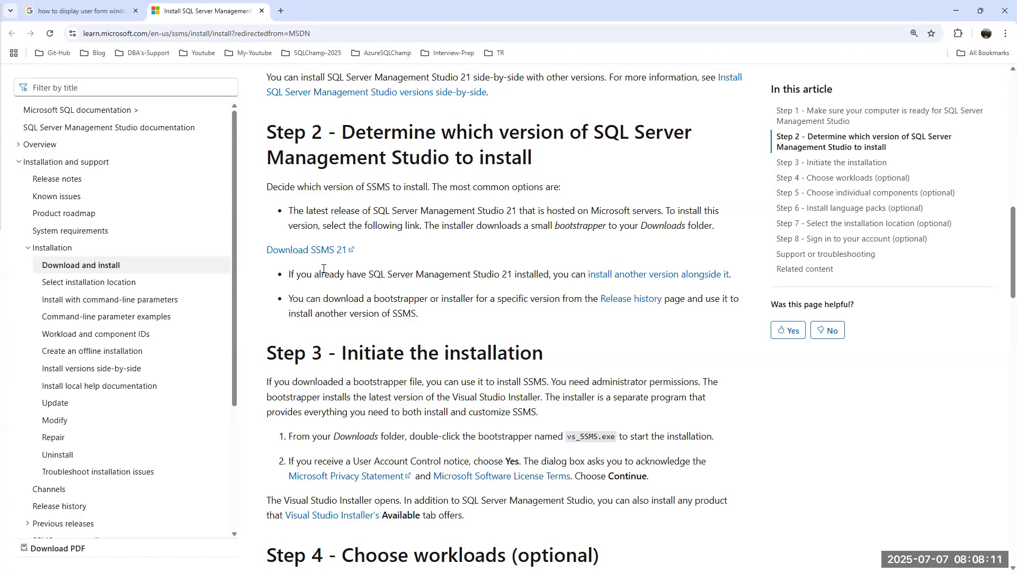
Search Google for 'sql server management studio 20 download' and open the sqlserverbuilds SSMS Versions result.
left_click(281, 11)
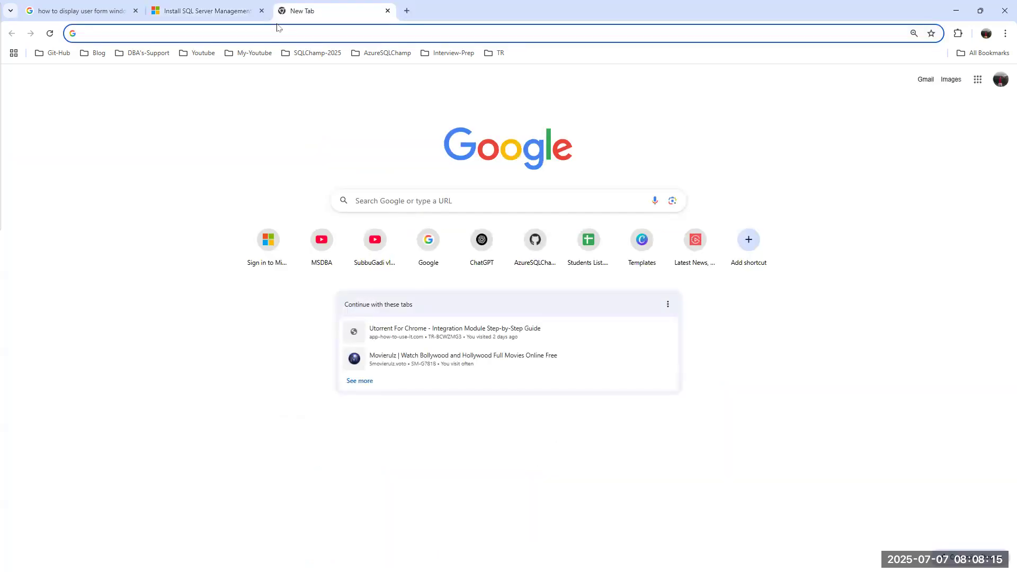
type("sql server ")
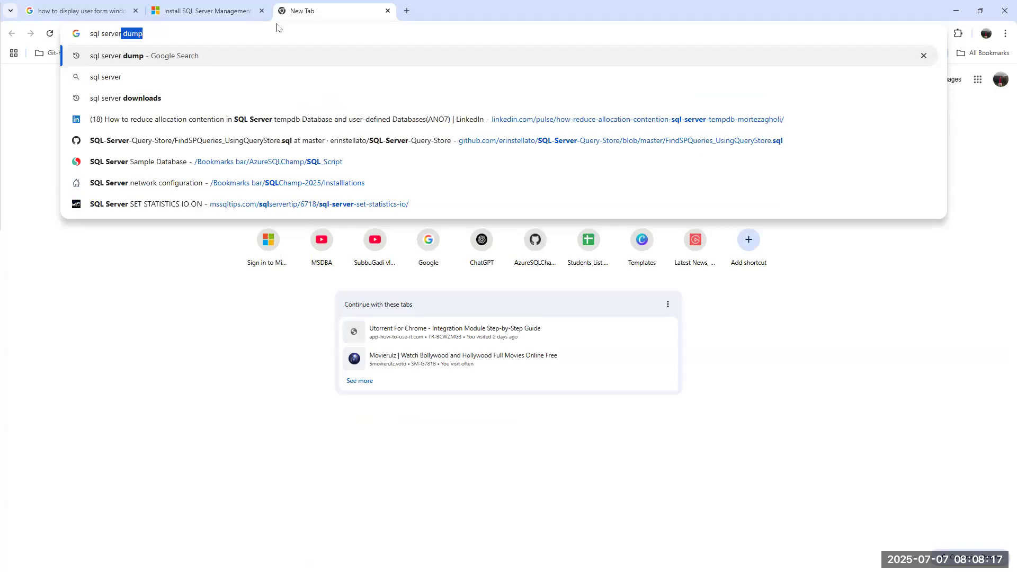
type("mana")
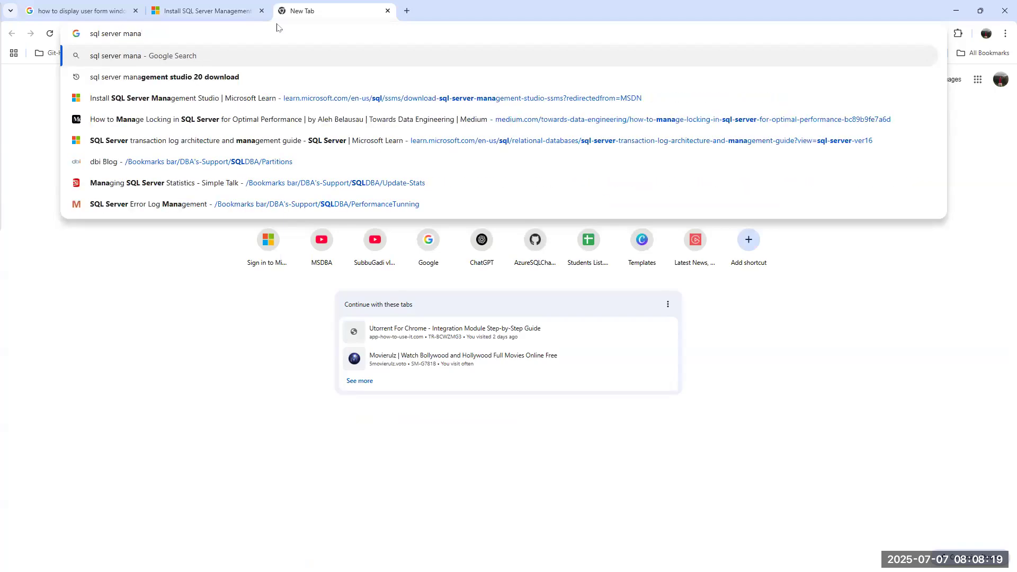
key("Down")
key("Return")
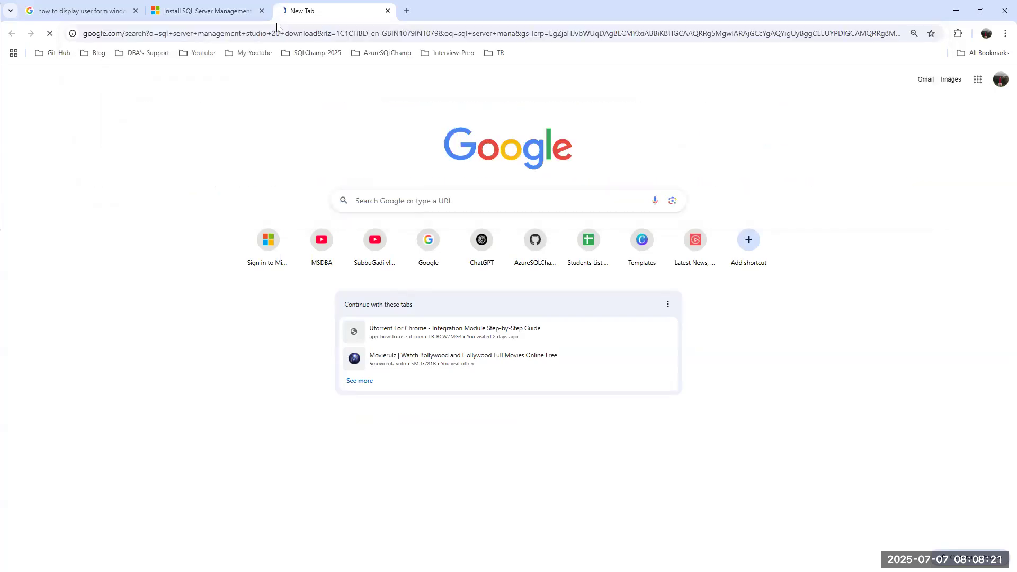
scroll(331, 288, "down", 4)
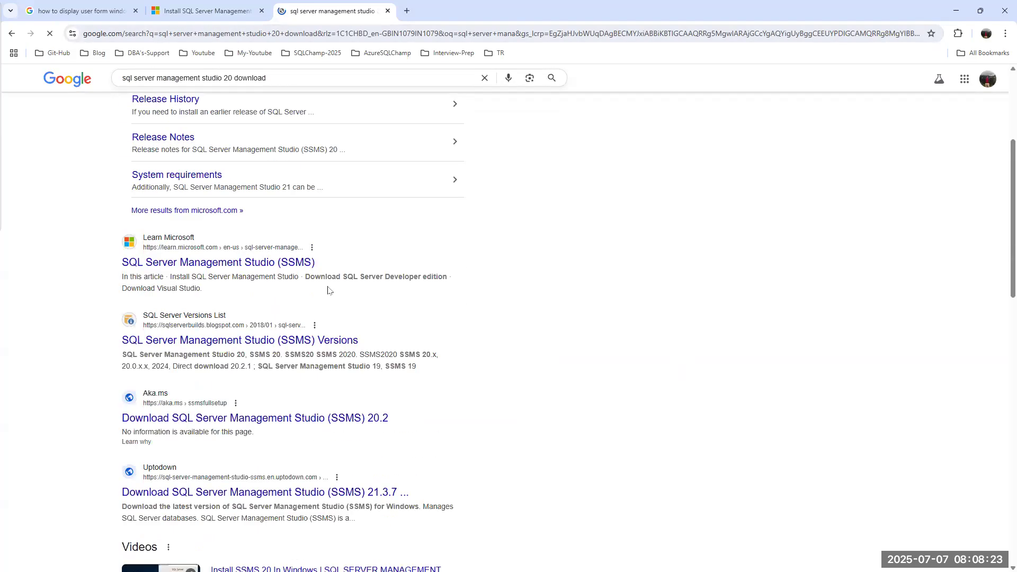
left_click(182, 346)
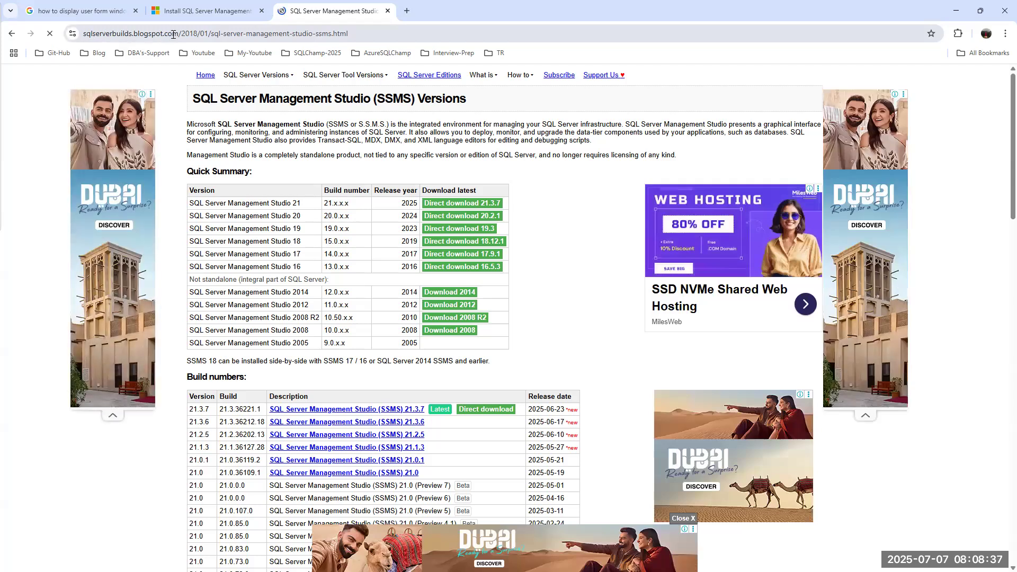
left_click_drag(178, 34, 72, 34)
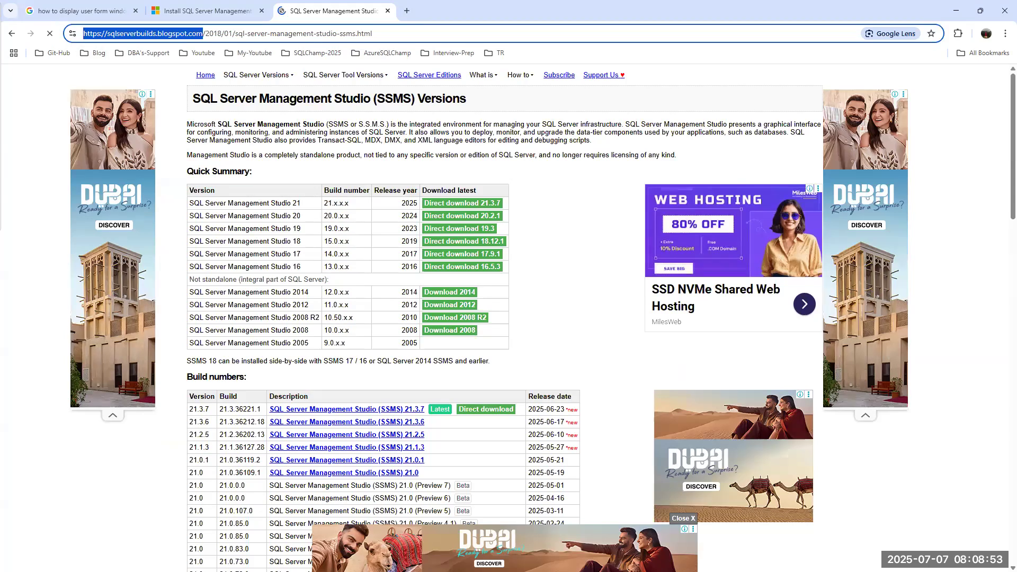
key("alt+Tab")
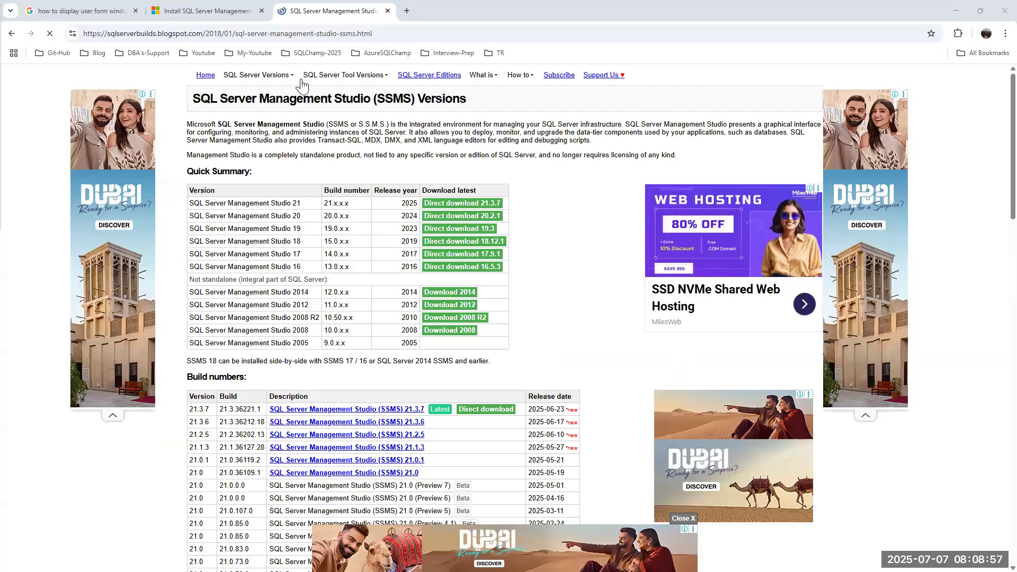
mouse_move(305, 81)
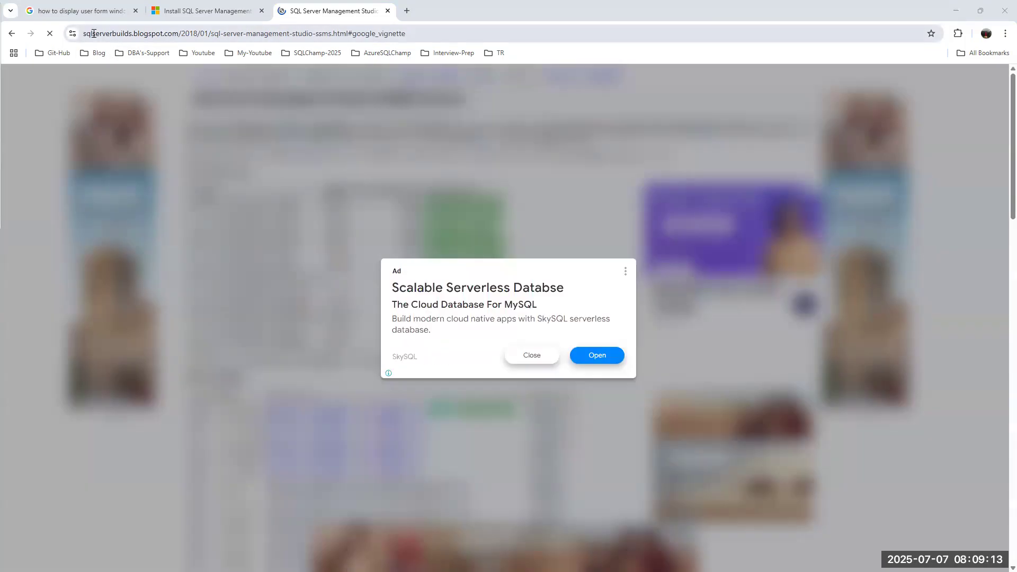
left_click(534, 358)
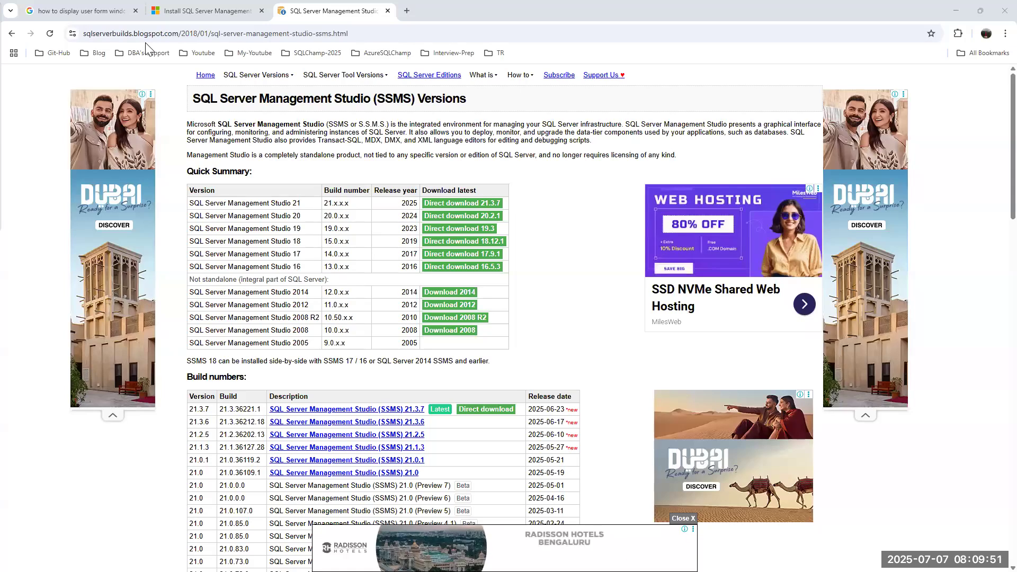
From the sqlserverbuilds build table, open the SSMS 20.2.1 release notes in a new tab and view it.
left_click(175, 12)
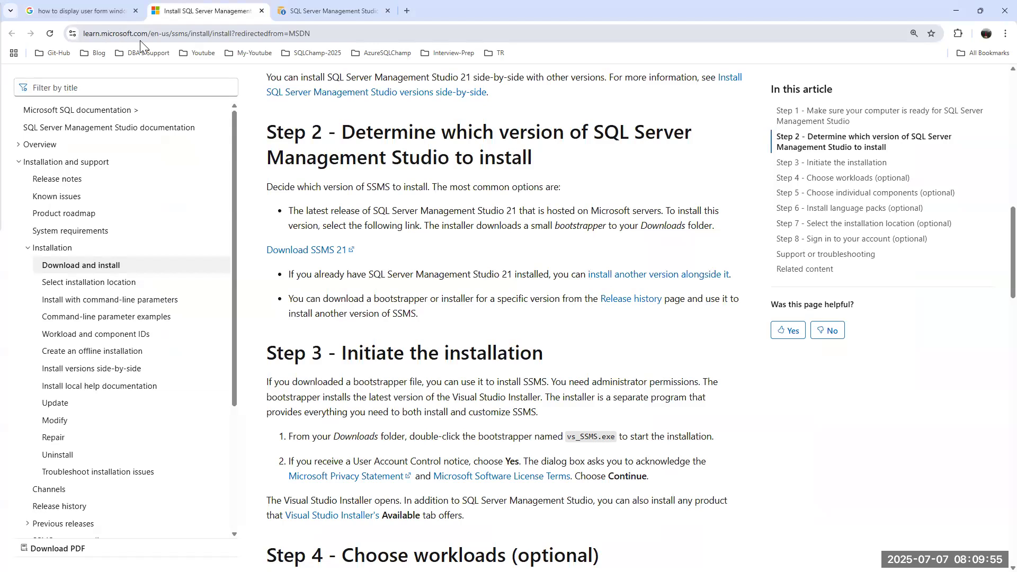
left_click(324, 11)
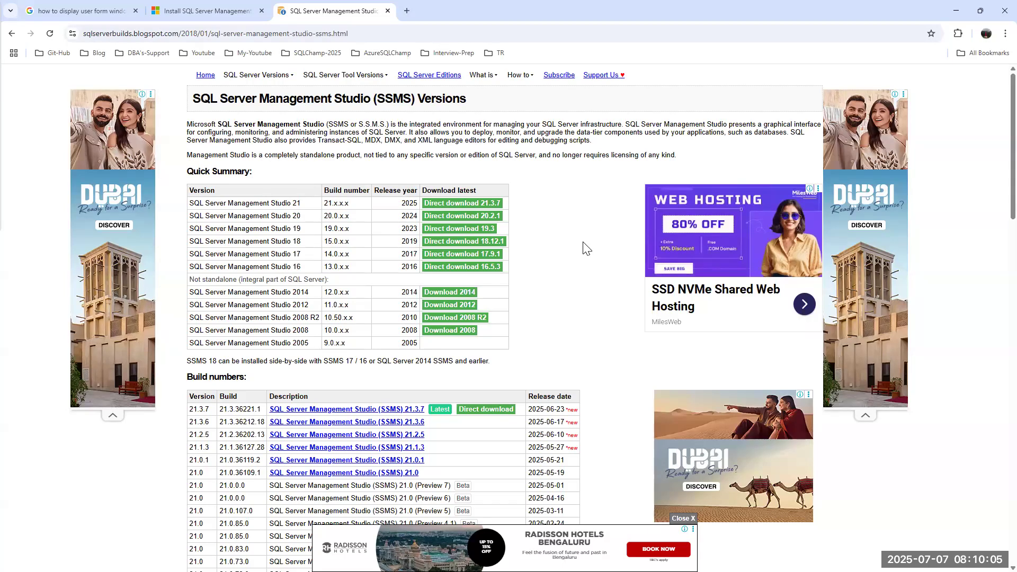
scroll(470, 234, "down", 2)
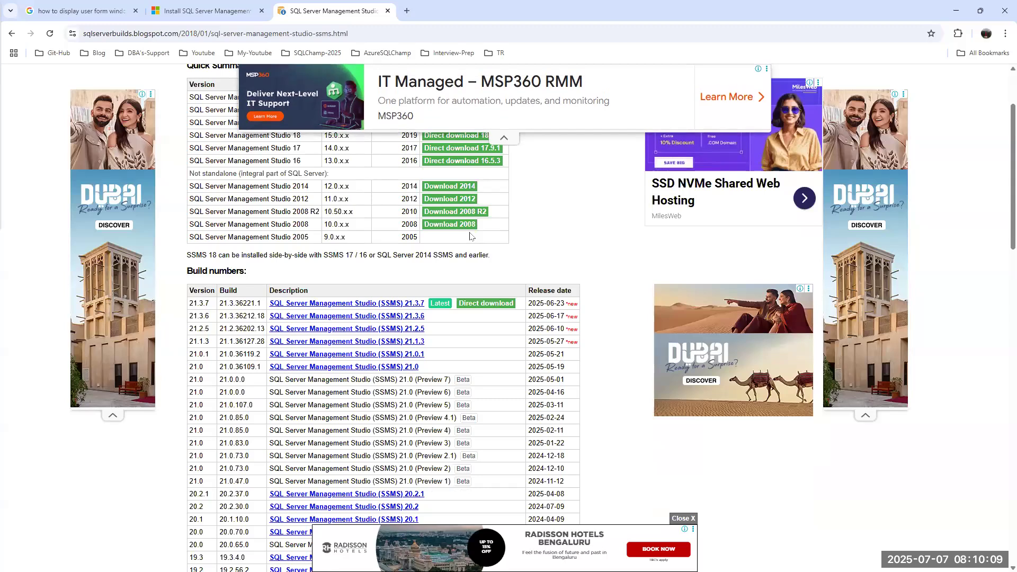
scroll(470, 236, "down", 1)
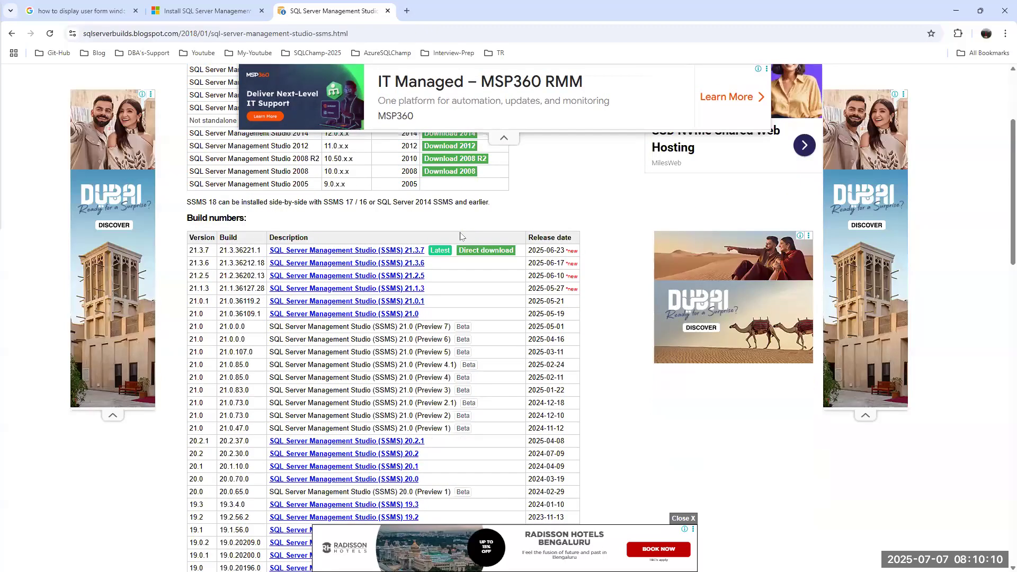
left_click(342, 442)
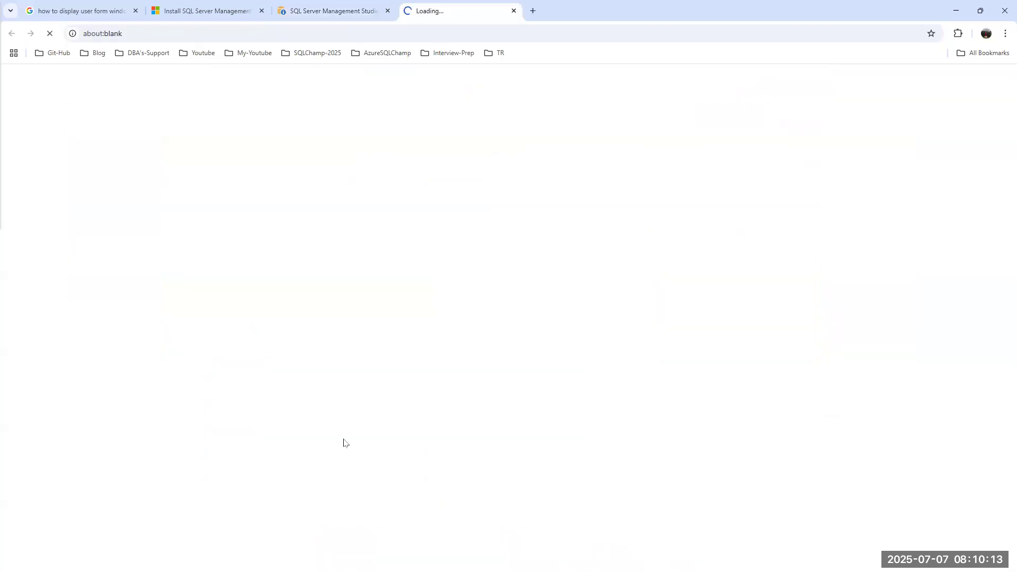
left_click(319, 11)
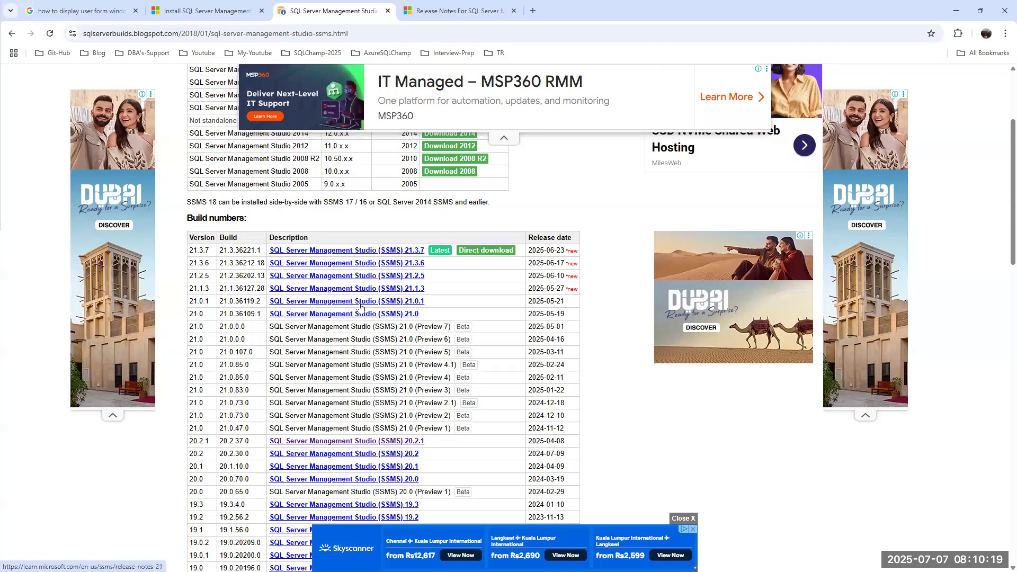
left_click(449, 10)
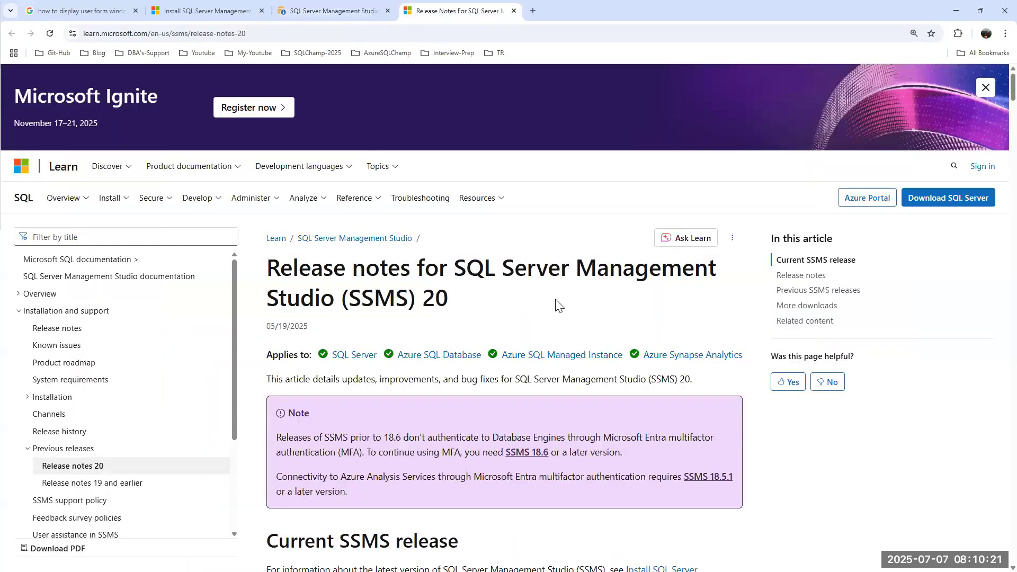
Download the SSMS 20.2.1 installer, SSMS-Setup-ENU.exe (473 MB), and wait until it shows Done.
scroll(560, 305, "down", 4)
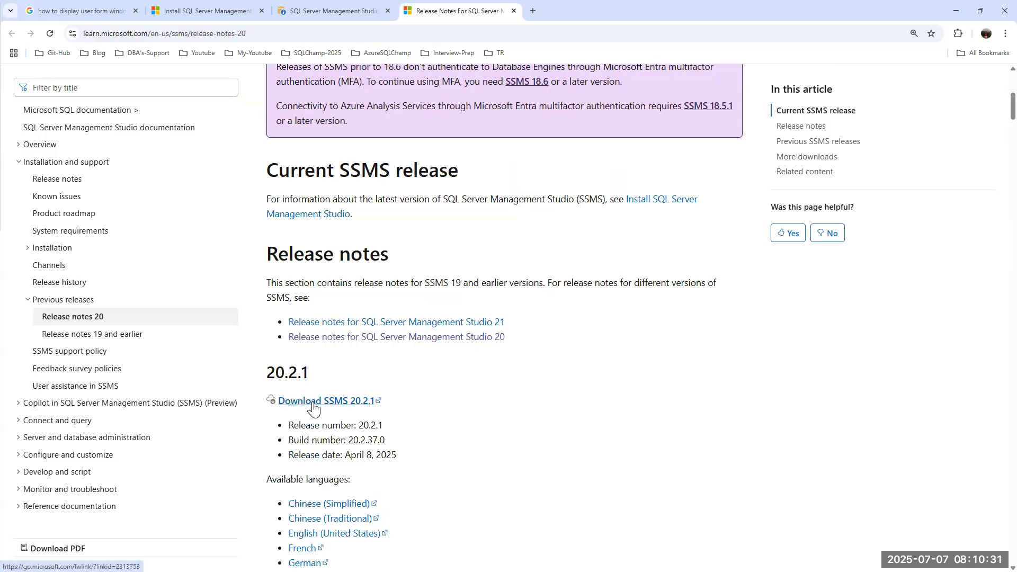
left_click(314, 408)
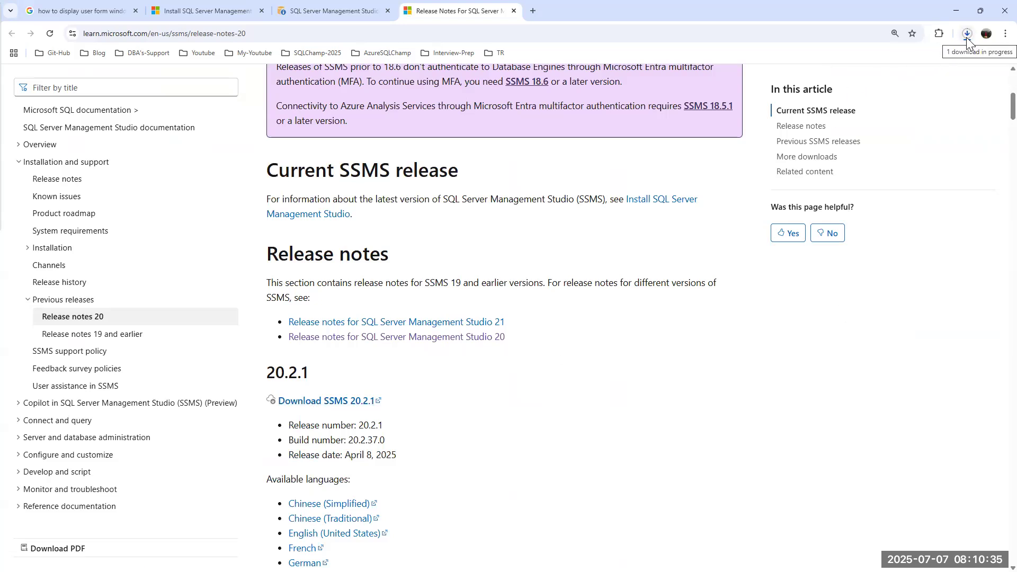
left_click(967, 34)
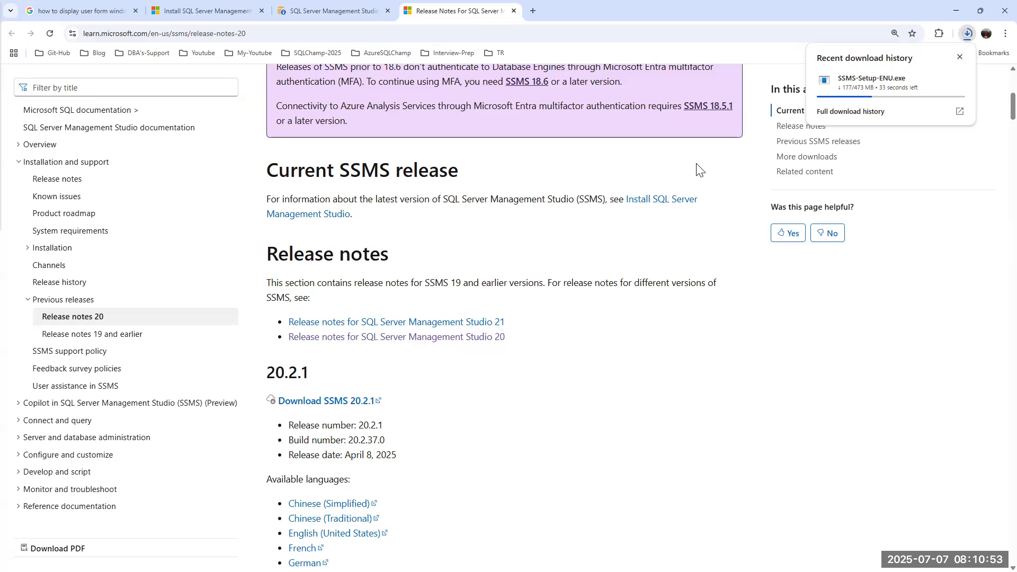
scroll(357, 234, "up", 6)
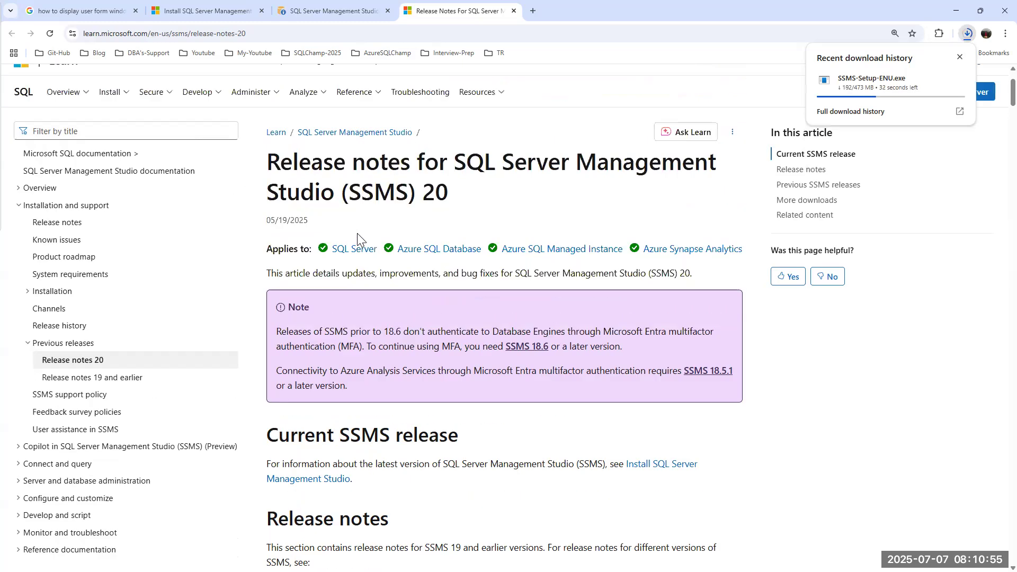
left_click(324, 7)
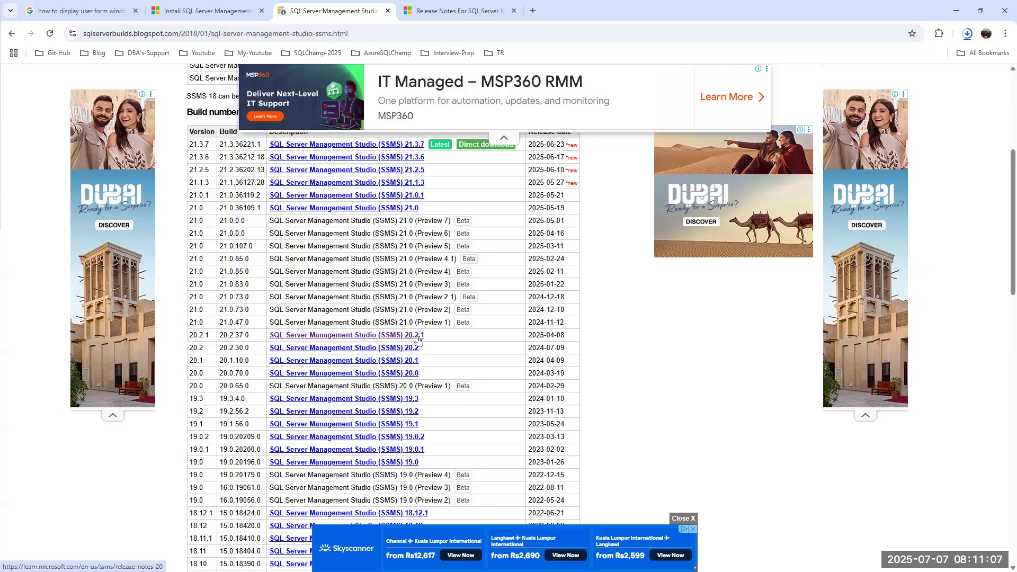
left_click(469, 10)
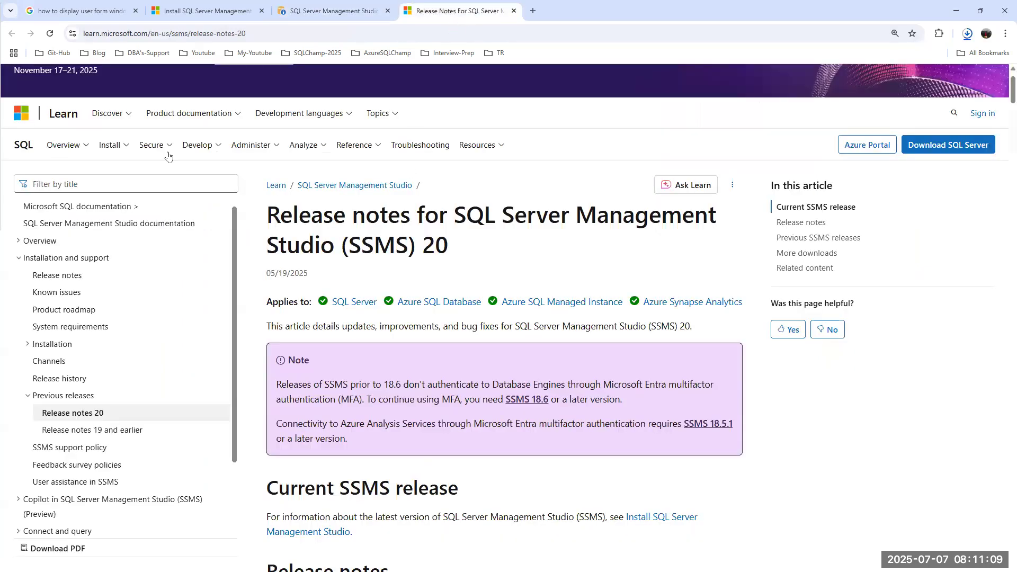
scroll(408, 272, "down", 6)
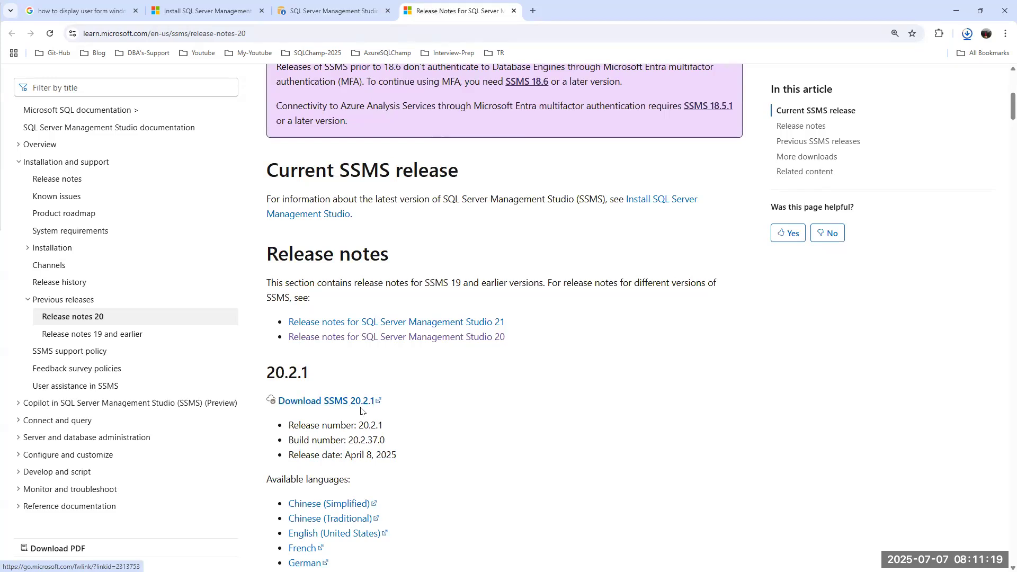
left_click(967, 33)
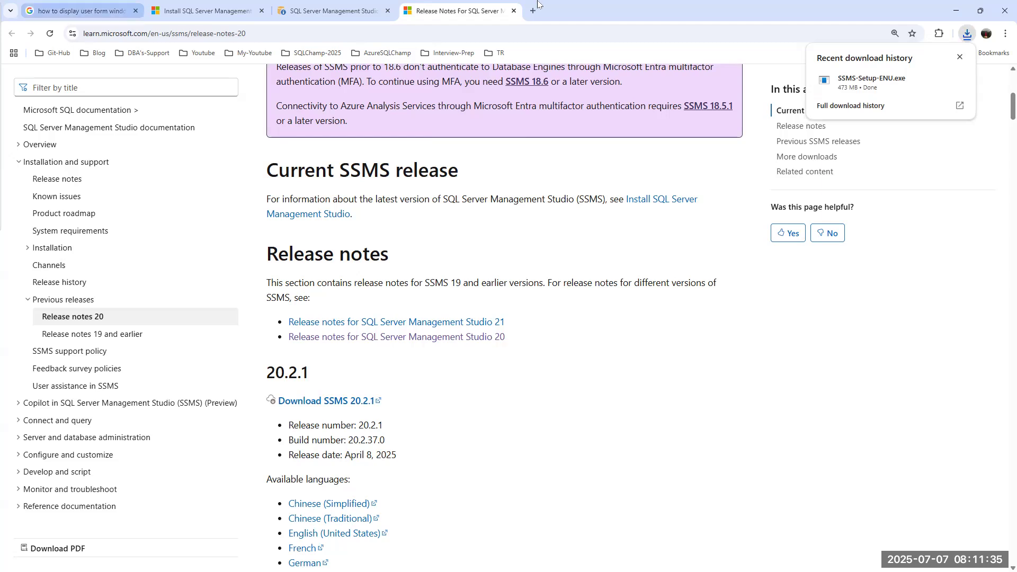
Run SSMS-Setup-ENU.exe from Chrome's recent download history.
left_click(899, 80)
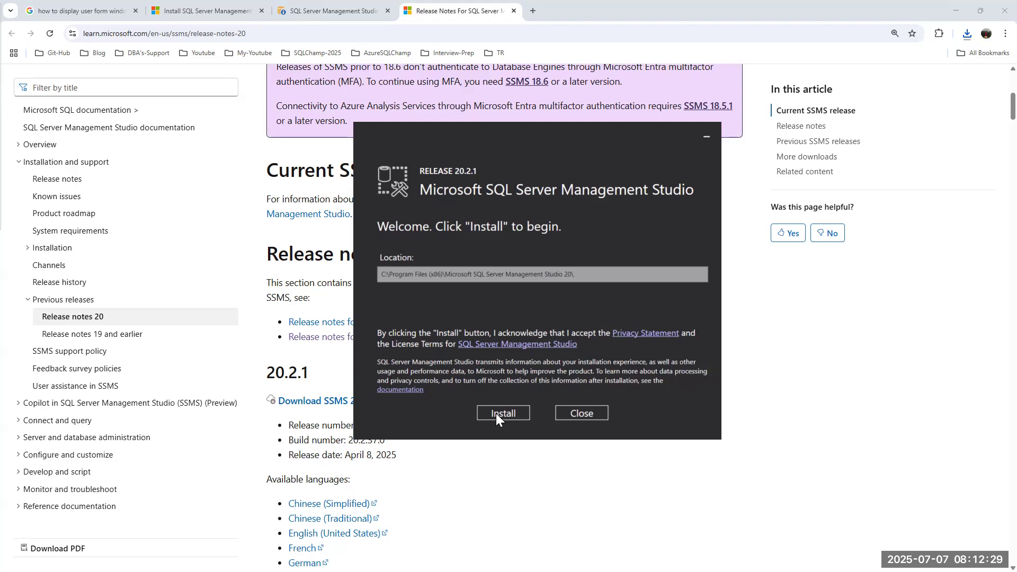
Bring the sqlserverbuilds tab forward, then close the SSMS 20.2.1 installer without installing.
left_click(329, 11)
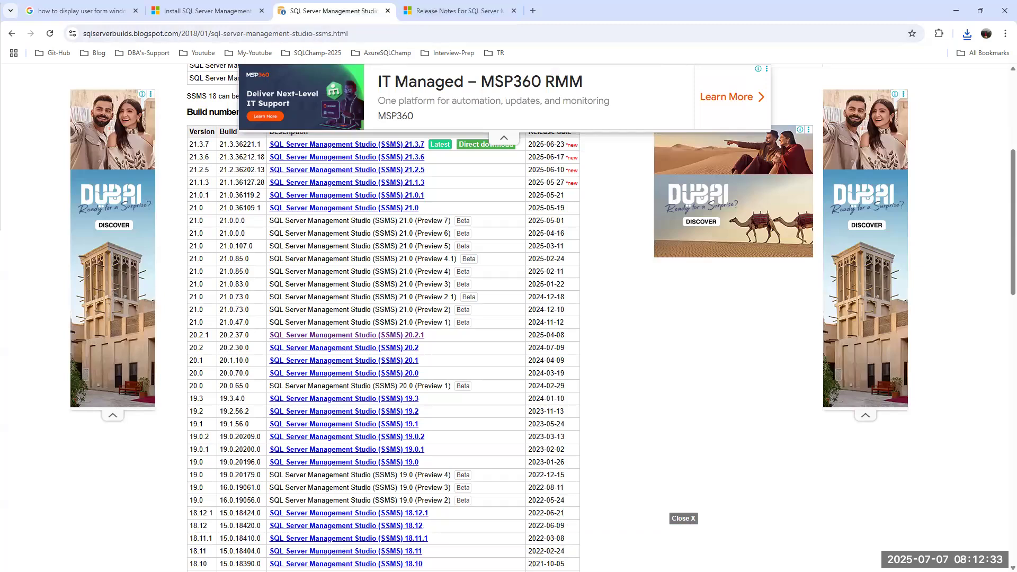
key("alt+Tab")
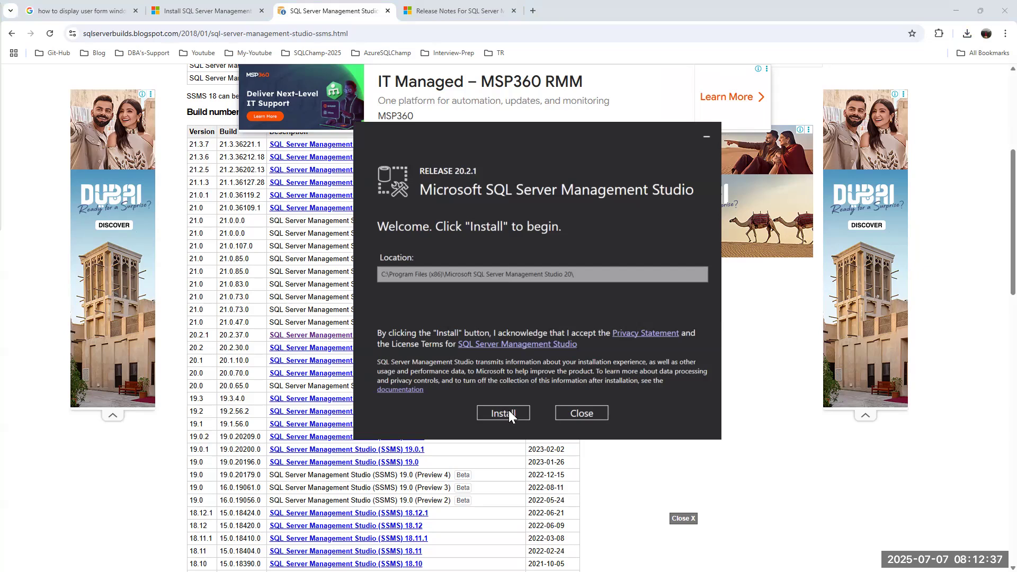
left_click(583, 413)
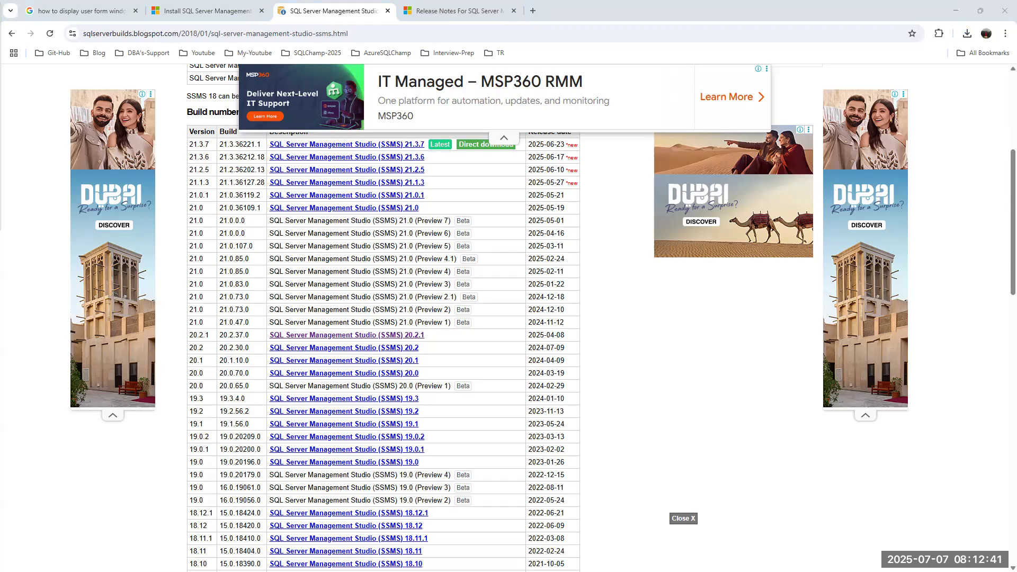
On the Node1 VM, close both File Explorer windows, the Connect to Server dialog, SSMS and Services.
key("alt+Tab")
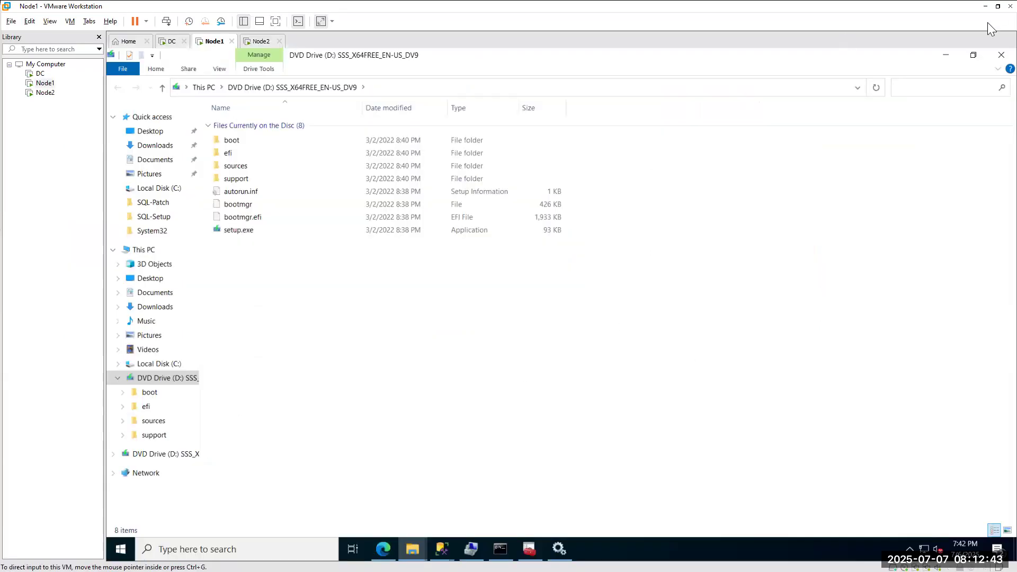
left_click(1001, 58)
left_click(996, 58)
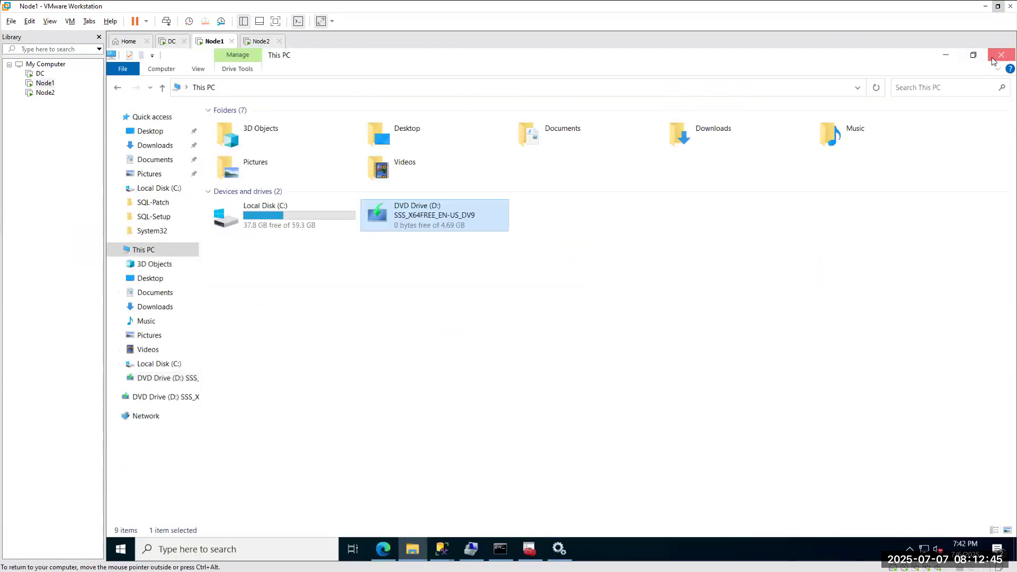
left_click(702, 154)
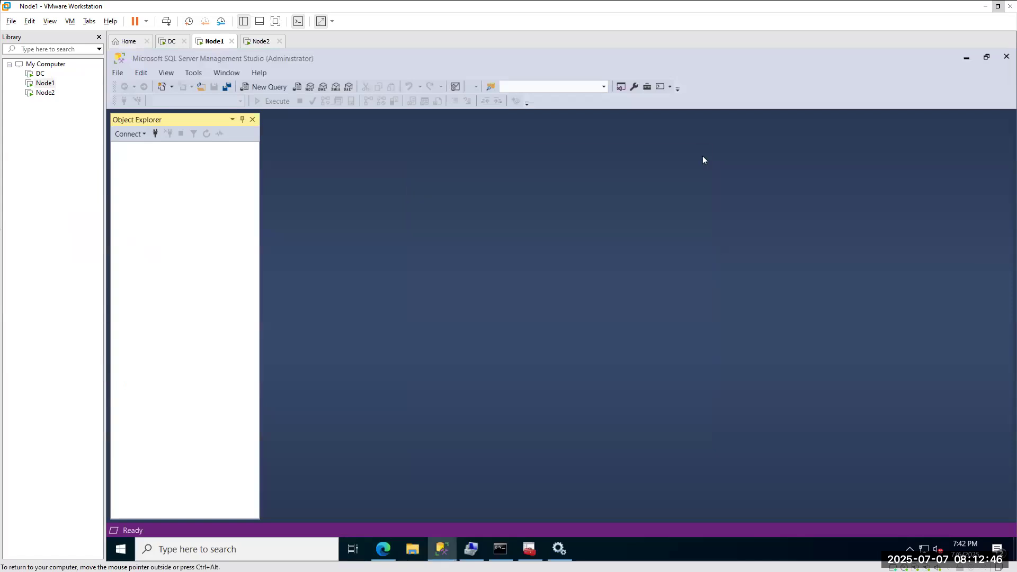
left_click(1005, 55)
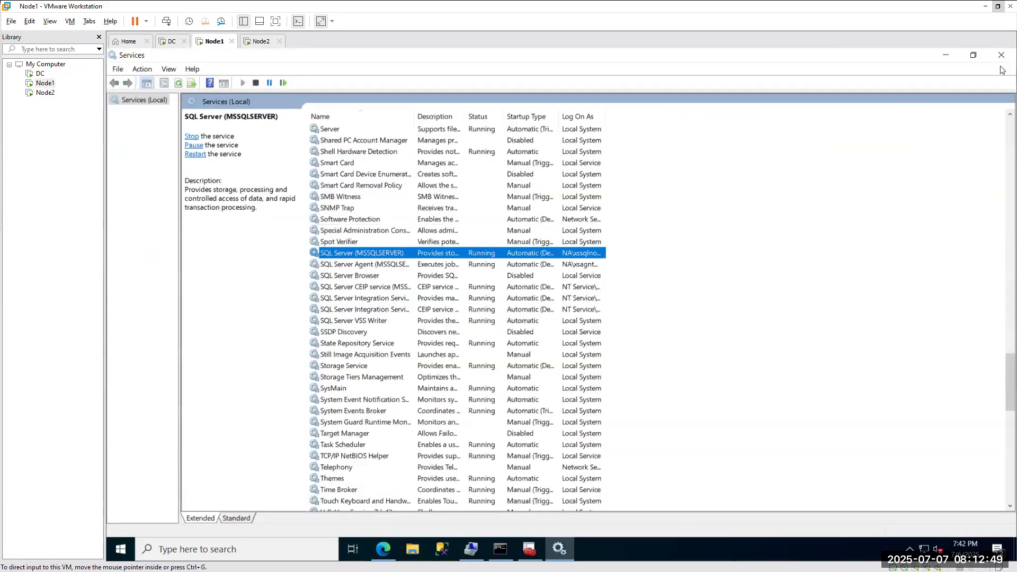
left_click(1000, 56)
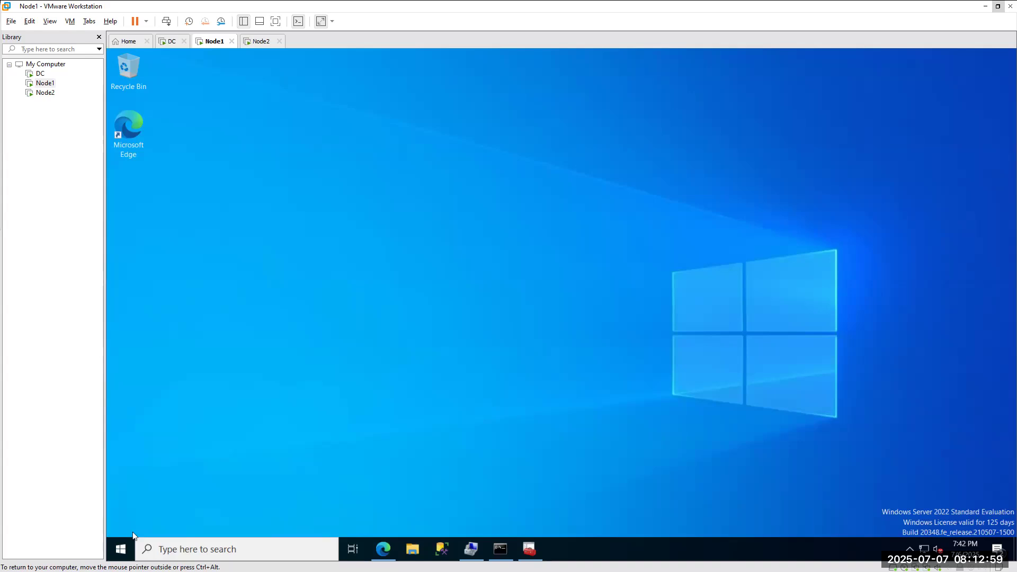
right_click(121, 549)
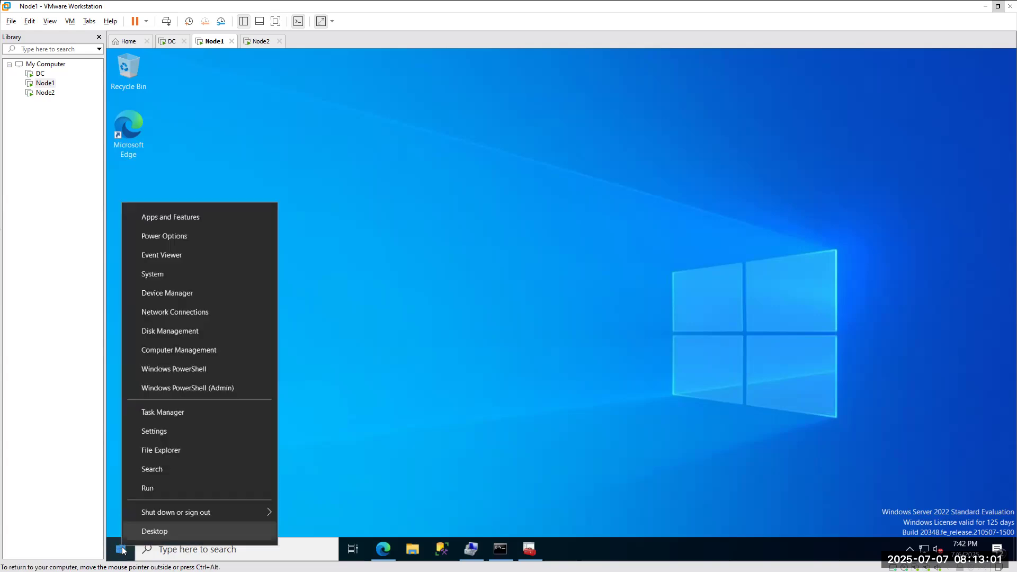
left_click(148, 488)
type("ssms")
left_click(209, 515)
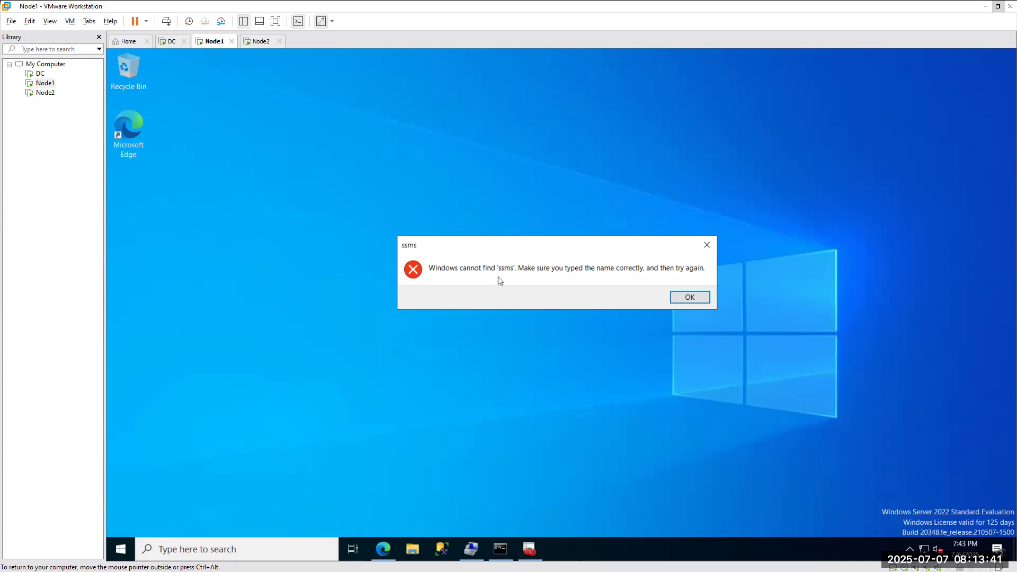
left_click(706, 245)
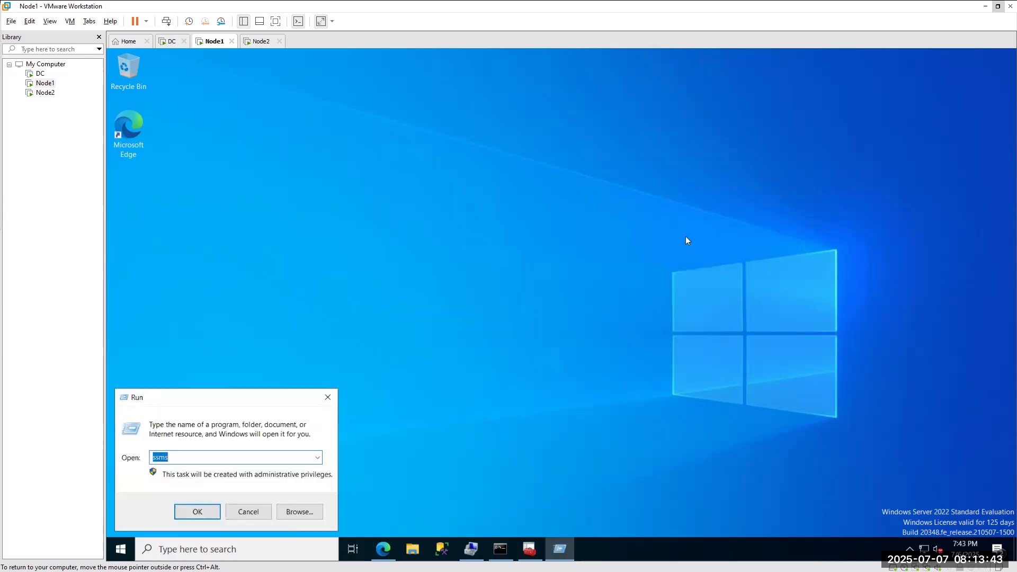
left_click(327, 397)
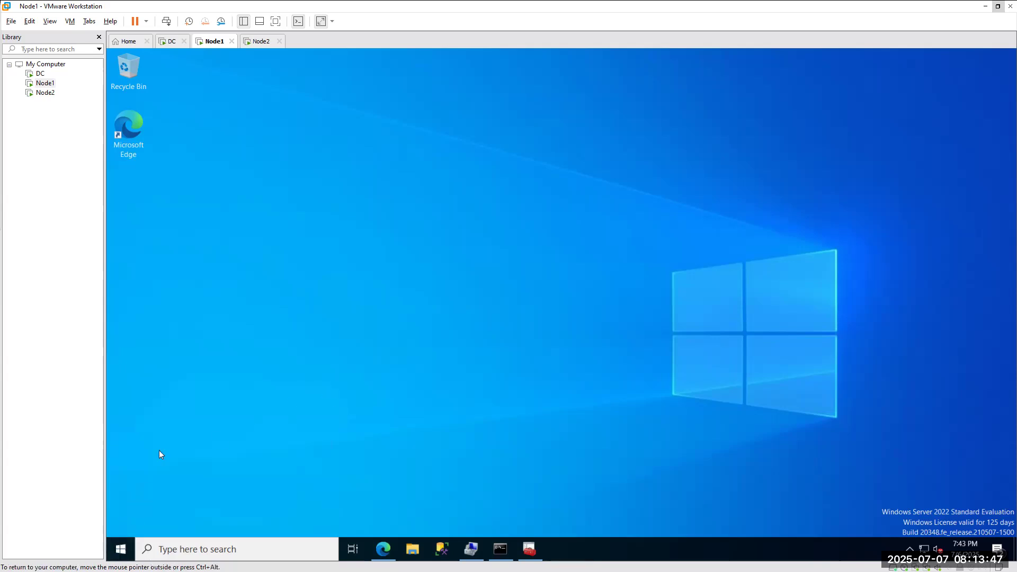
left_click(223, 548)
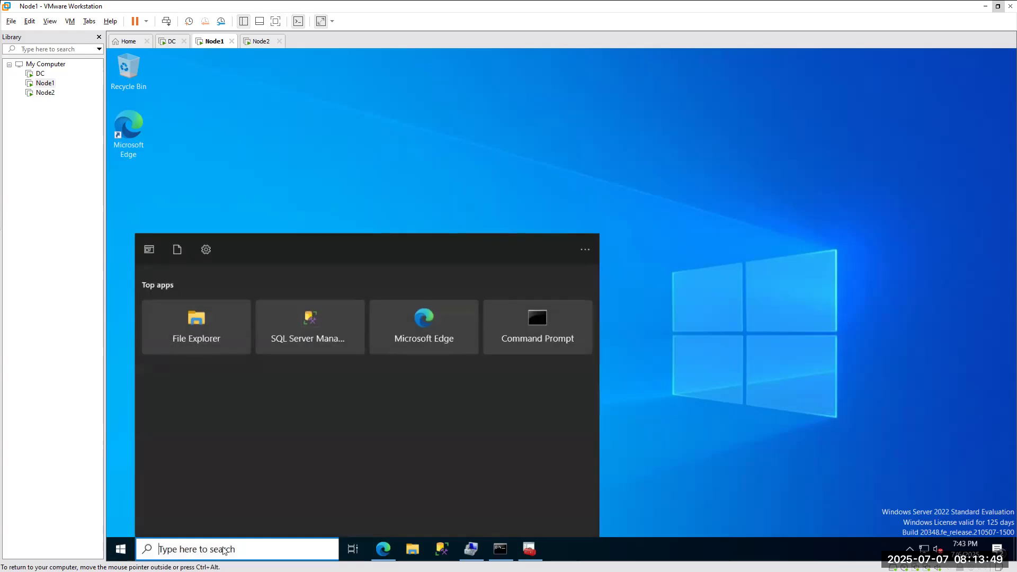
Search for 'ssms' on Node1 and launch SQL Server Management Studio 20.
type("ssms")
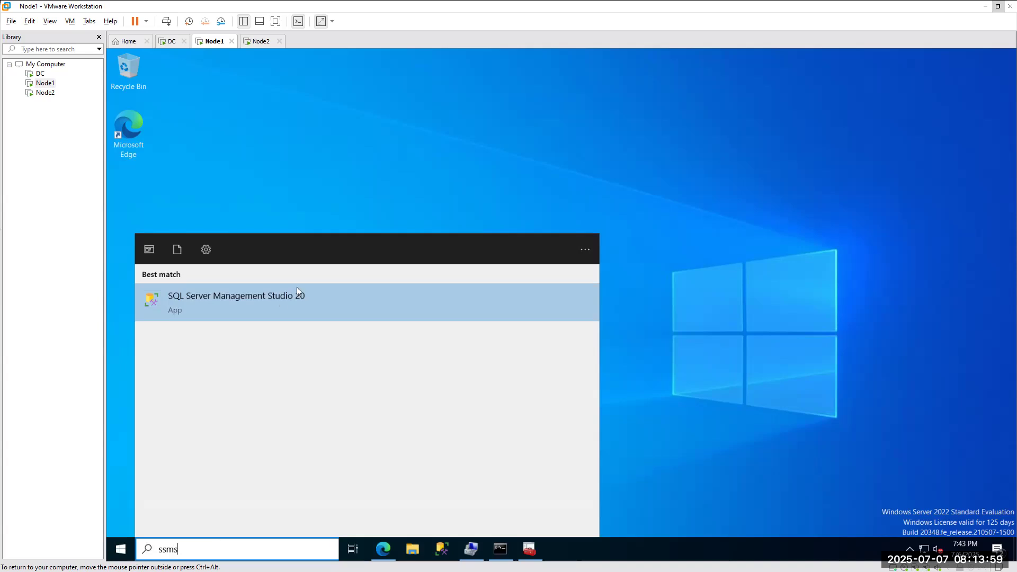
left_click(214, 303)
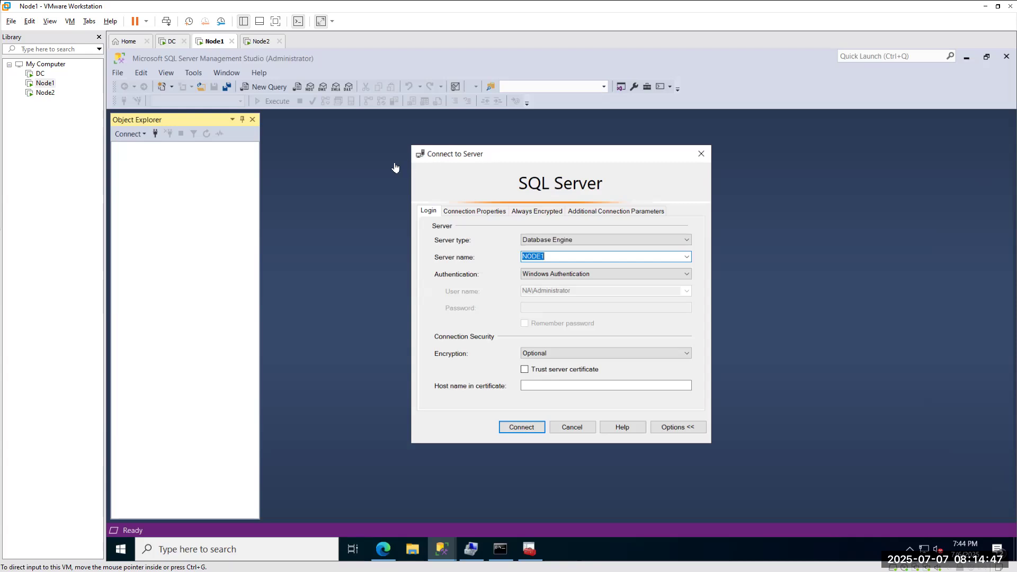
Try Analysis, Reporting and Integration Services as server type, return to Database Engine, then close the dialog.
left_click(526, 243)
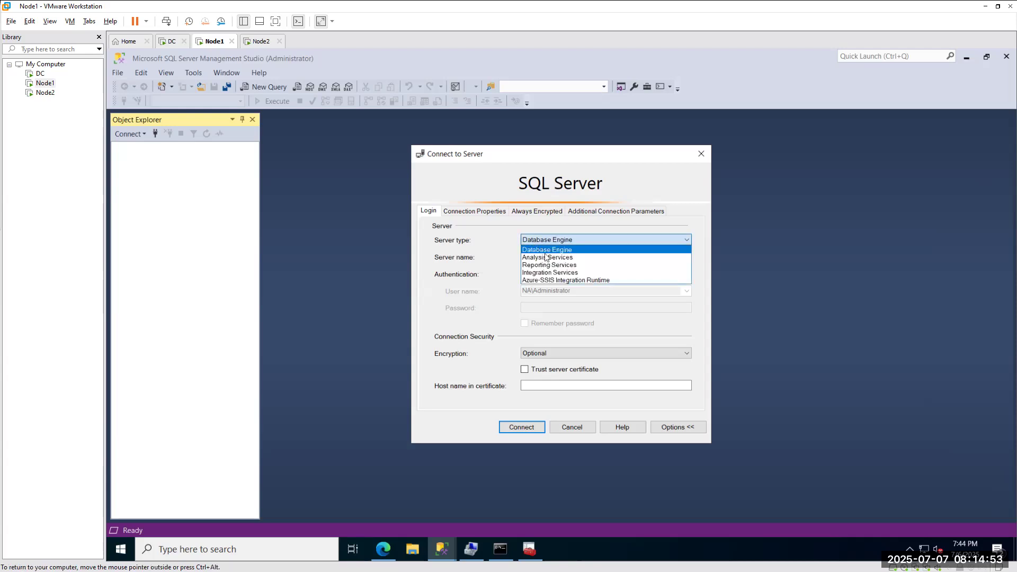
left_click(538, 258)
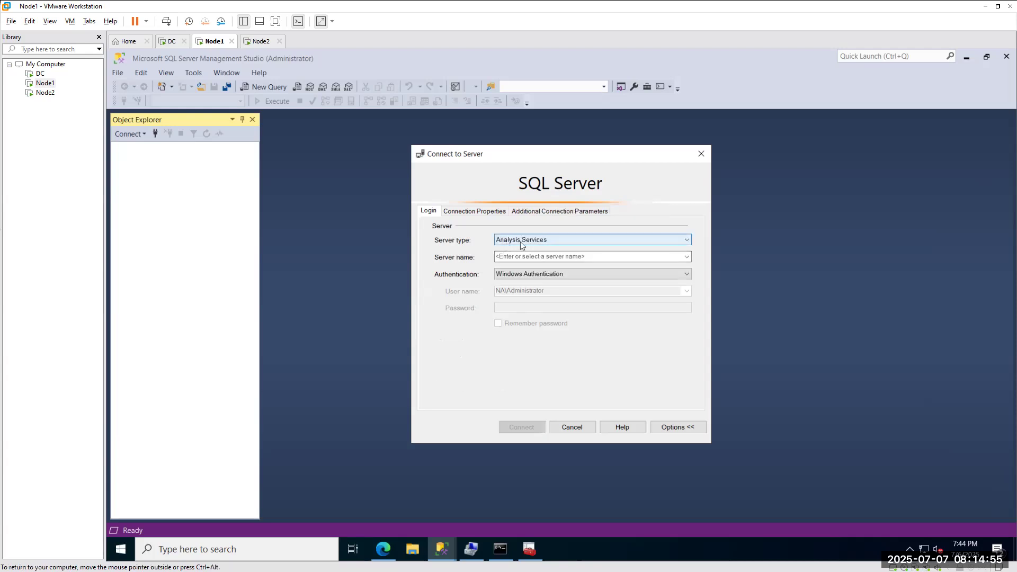
left_click(518, 242)
left_click(512, 265)
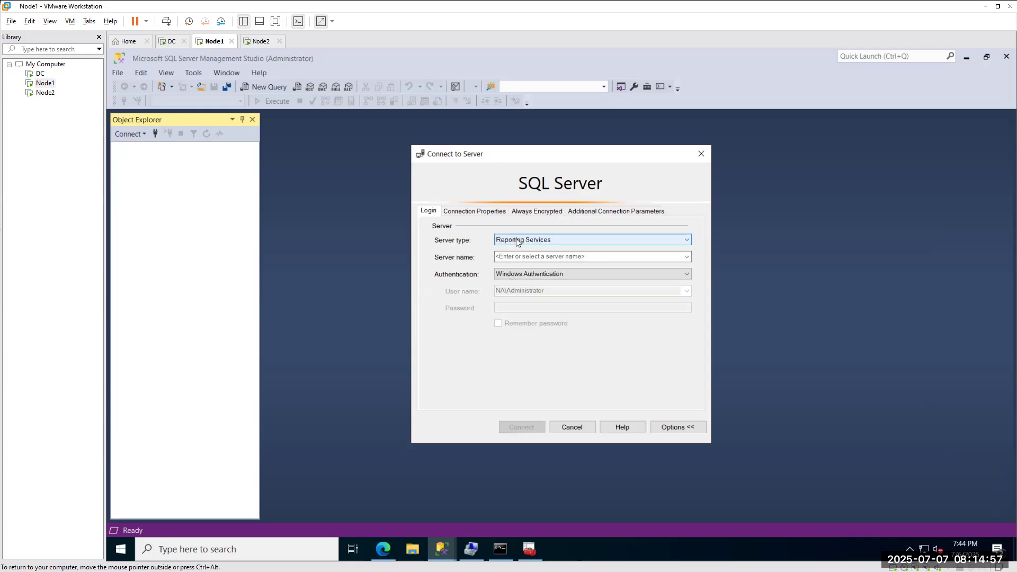
left_click(519, 241)
left_click(506, 272)
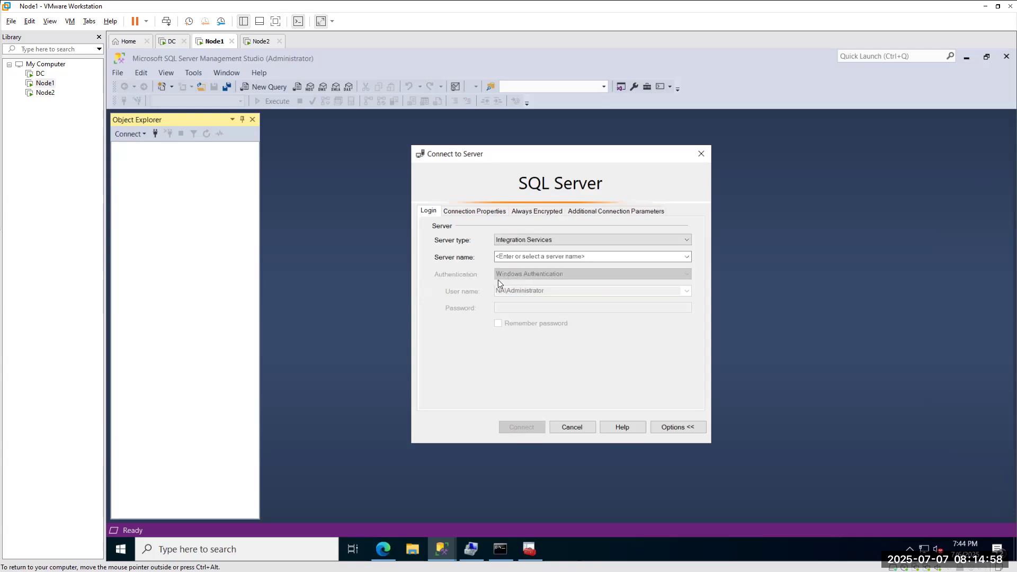
left_click(520, 241)
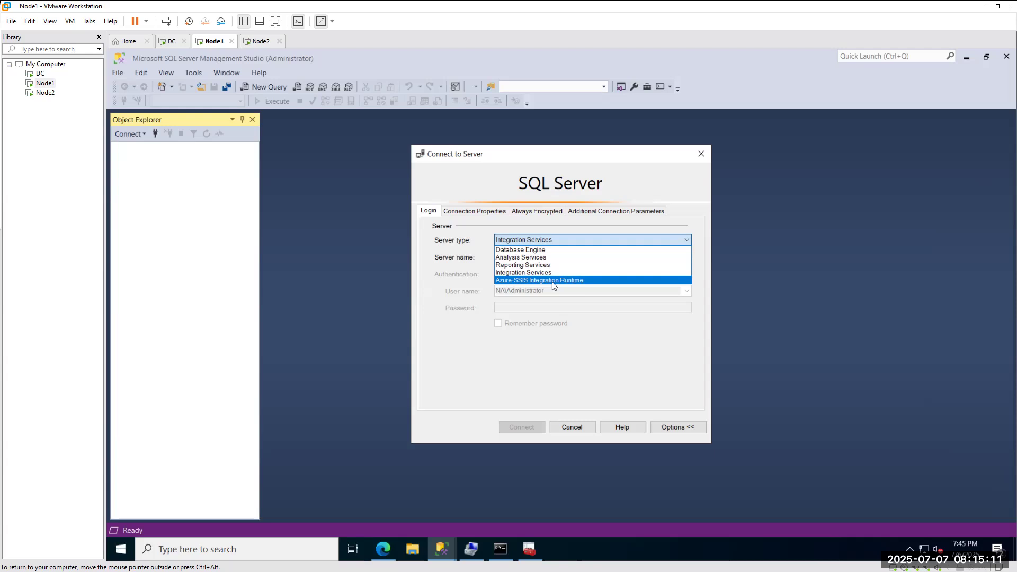
left_click(519, 250)
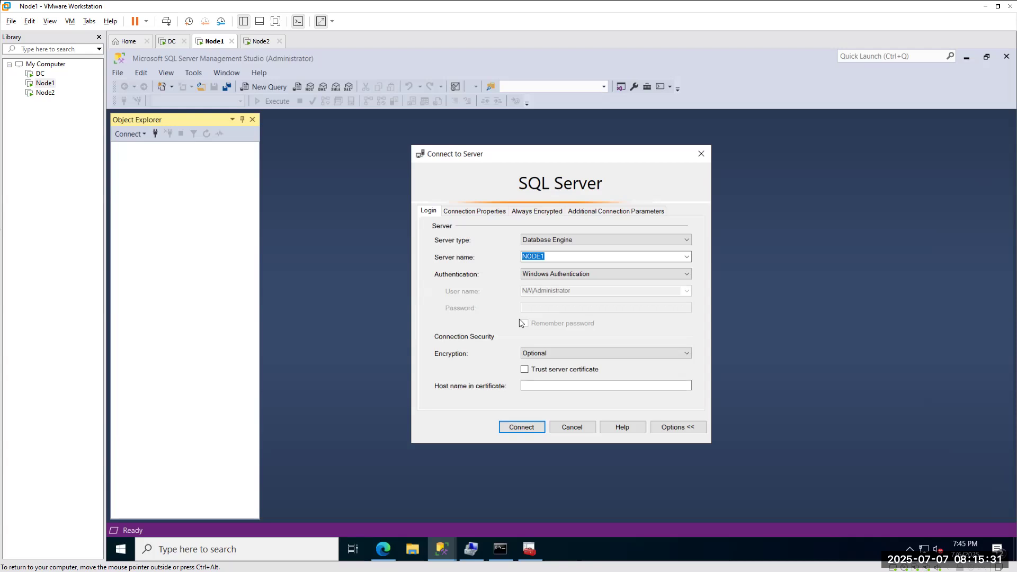
left_click(701, 154)
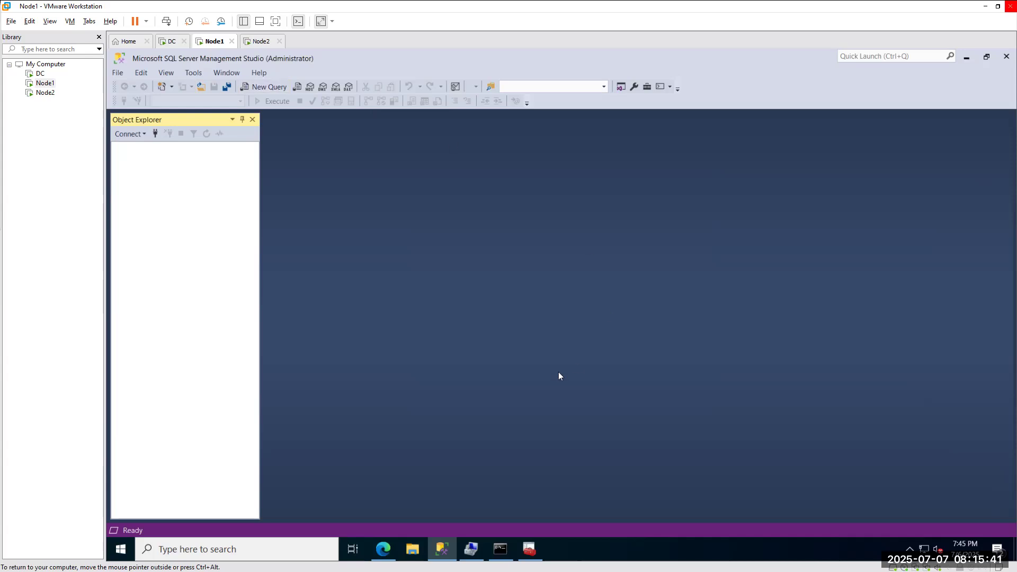
left_click(155, 135)
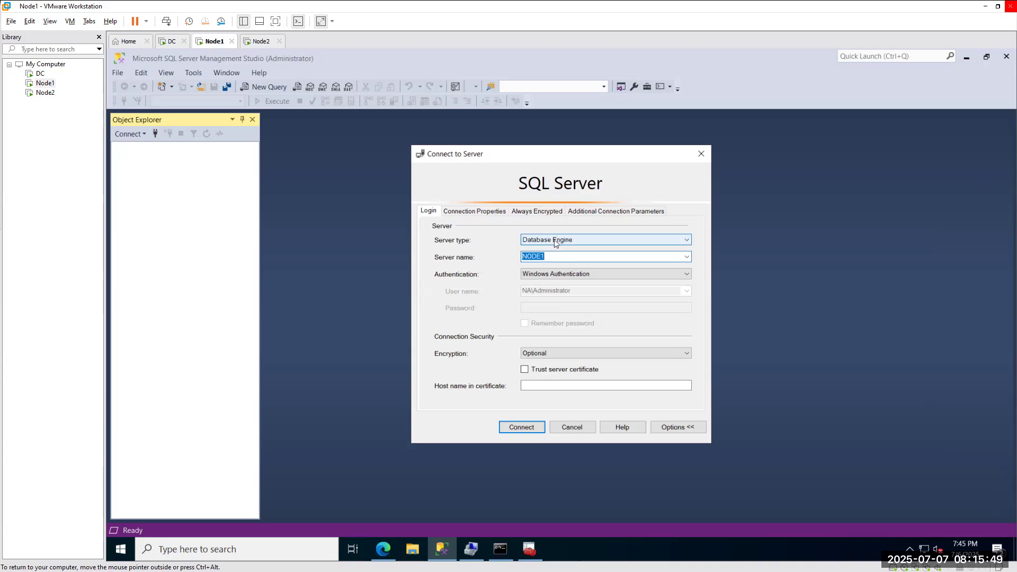
left_click(701, 154)
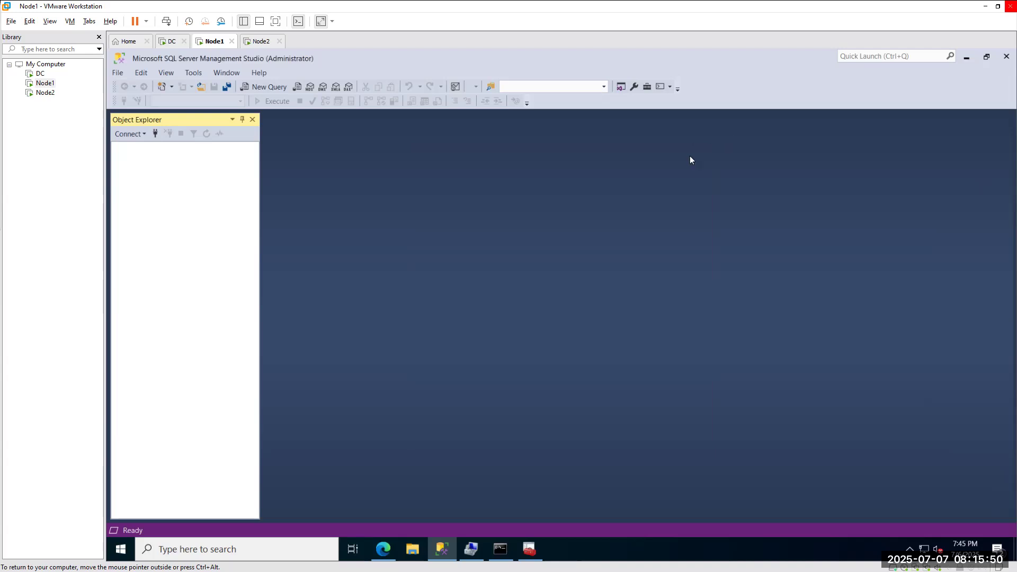
left_click(135, 135)
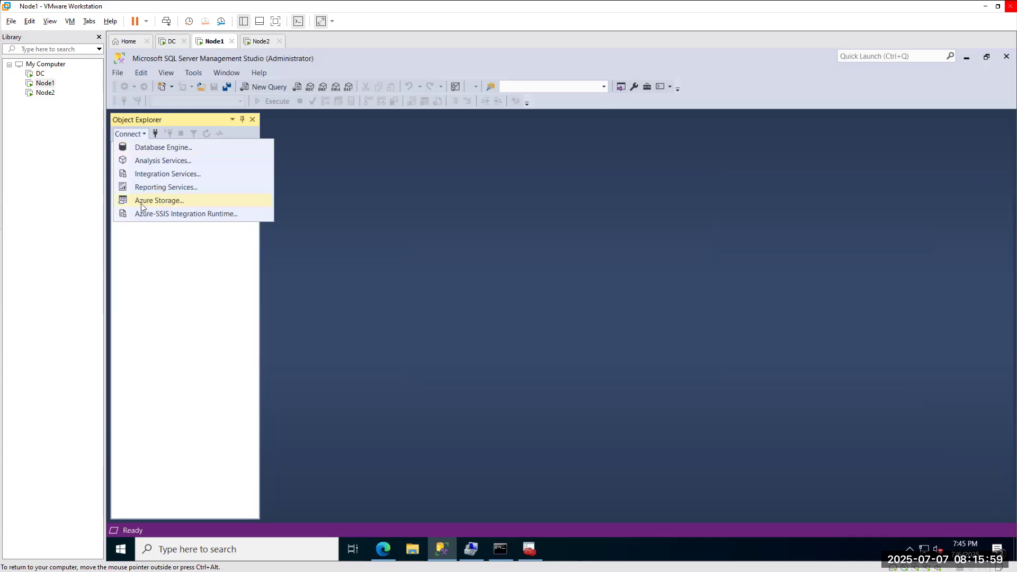
left_click(156, 133)
left_click(581, 243)
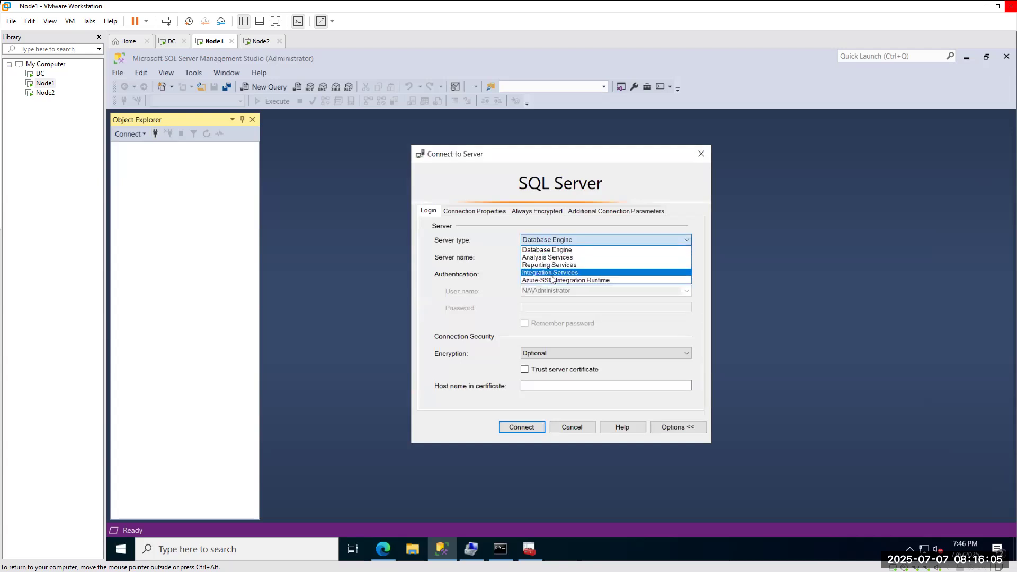
left_click(699, 154)
left_click(699, 154)
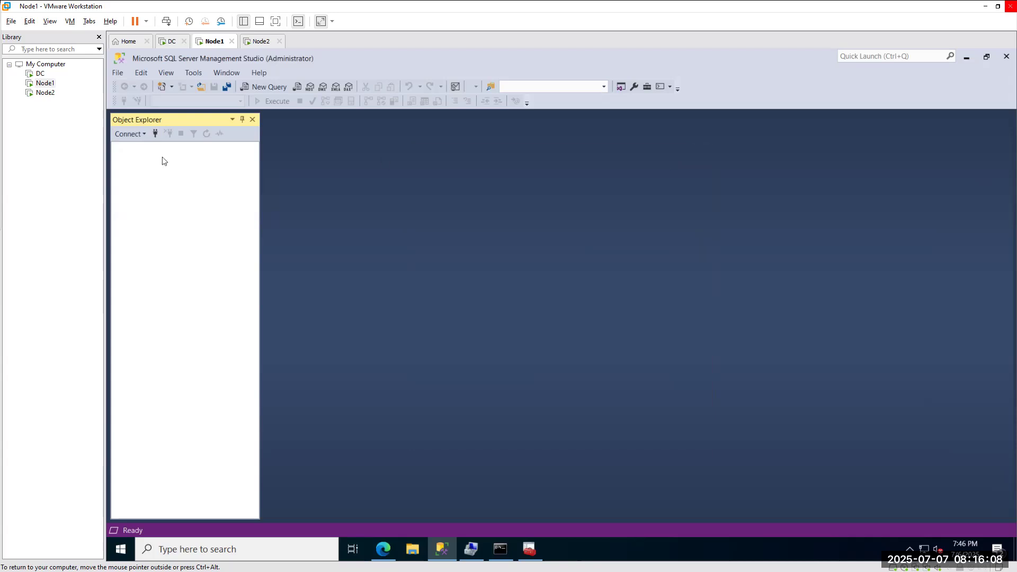
left_click(142, 134)
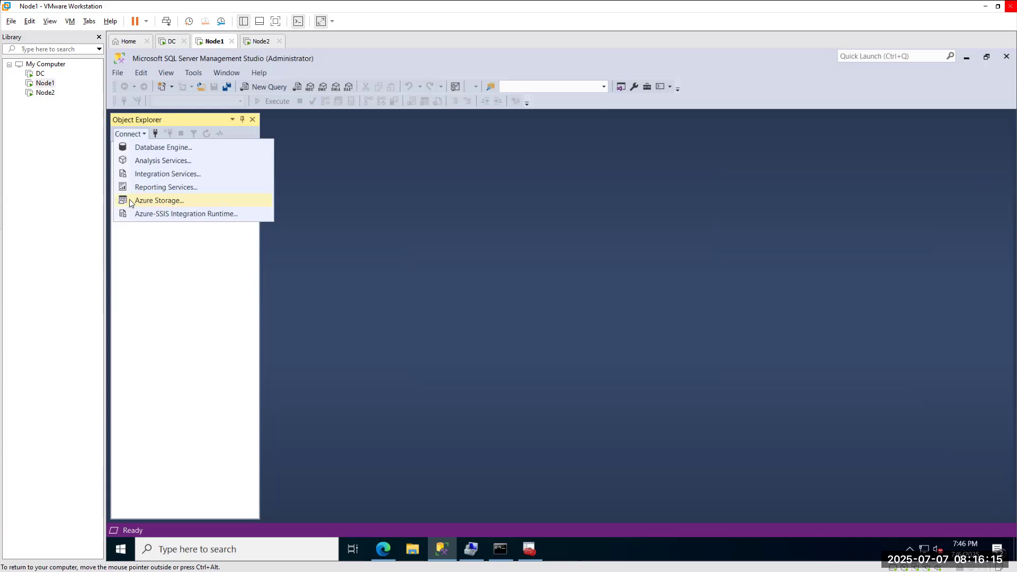
left_click(147, 153)
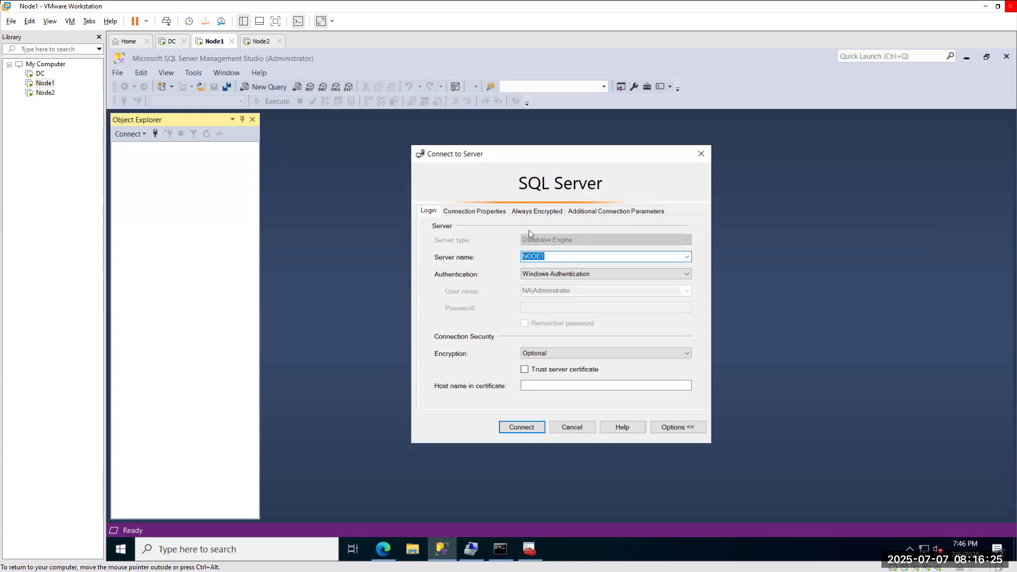
left_click(573, 426)
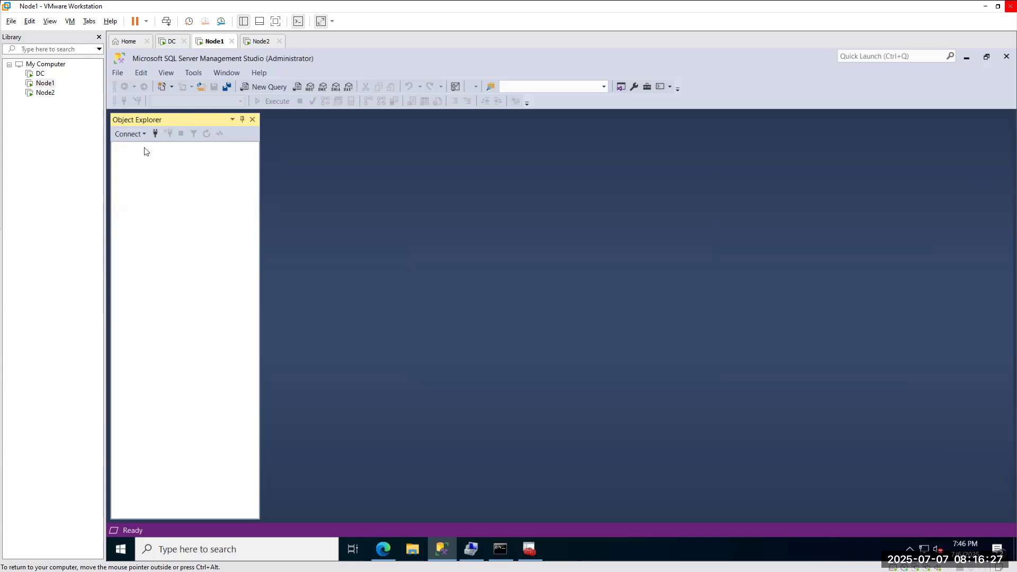
left_click(155, 133)
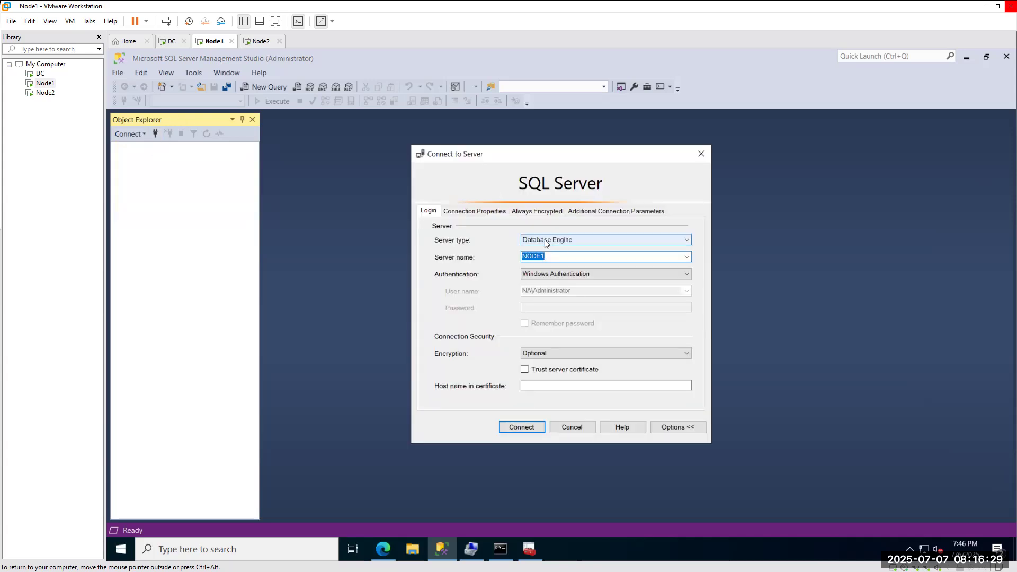
Keep Database Engine as the server type and delete NODE1 from the Server name box.
left_click(572, 241)
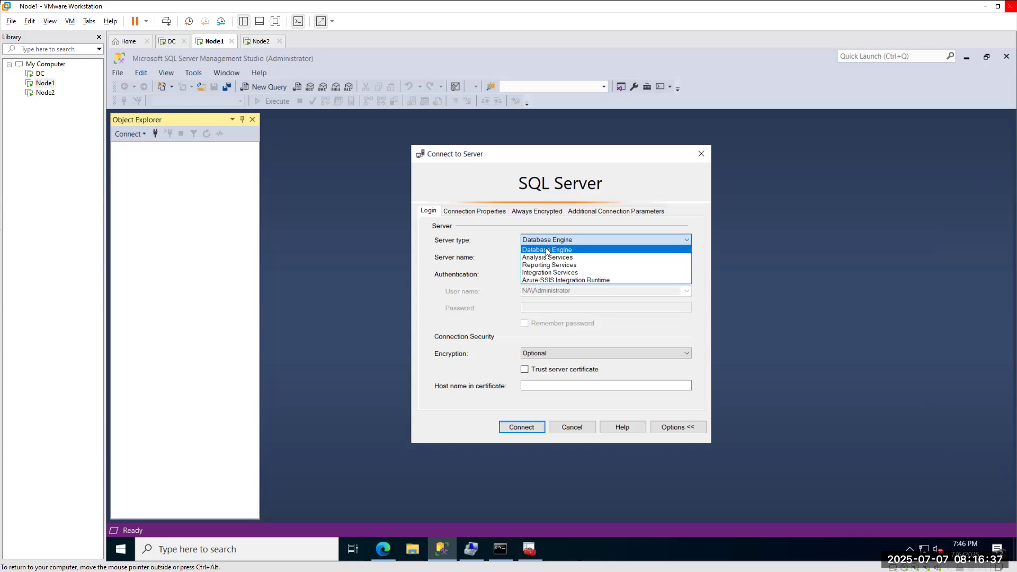
left_click(547, 250)
left_click_drag(565, 257, 406, 269)
key("BackSpace")
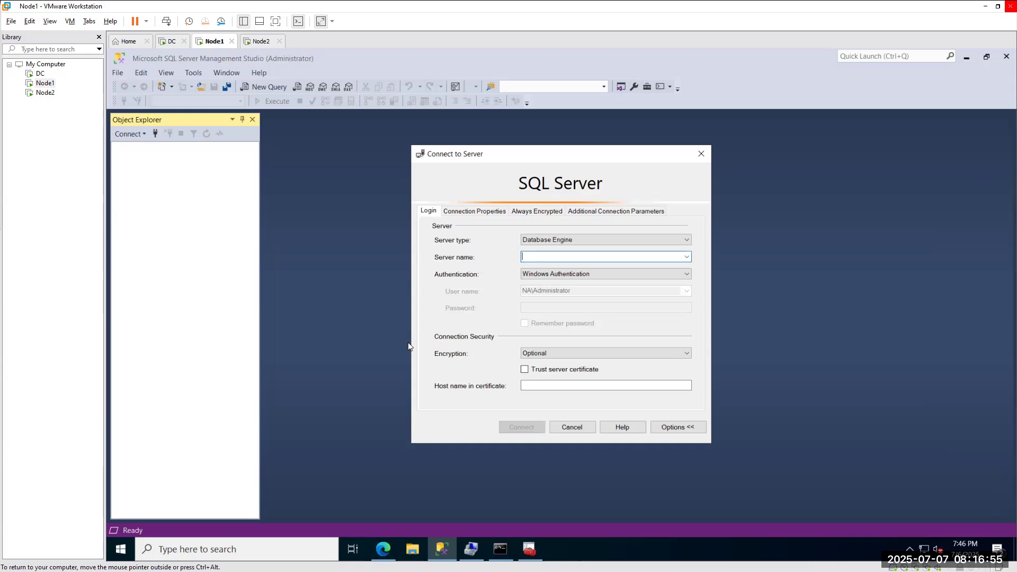
Browse for more servers on the host and expand Local Servers' Database Engine list.
left_click(687, 257)
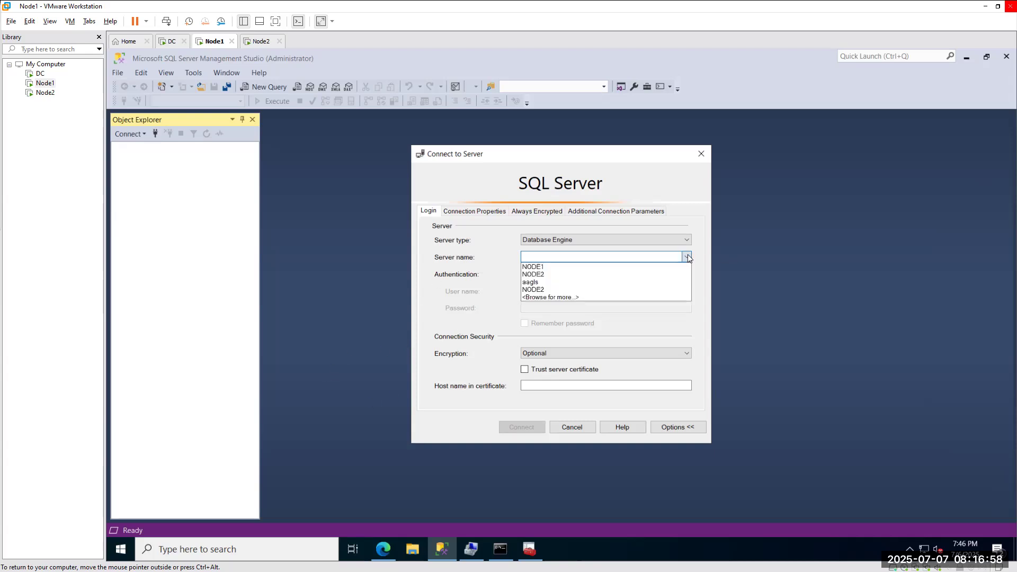
left_click(562, 297)
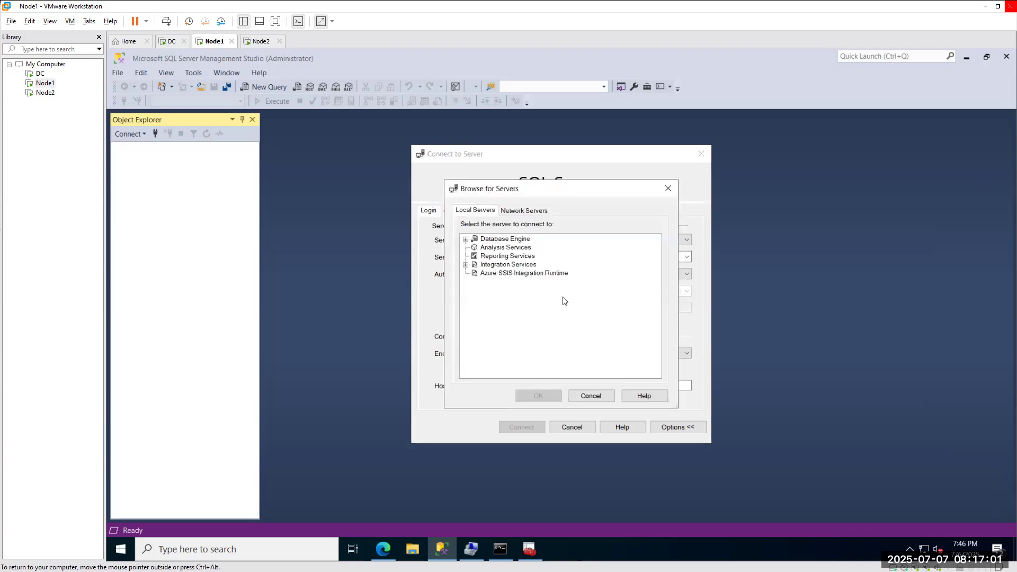
left_click(466, 239)
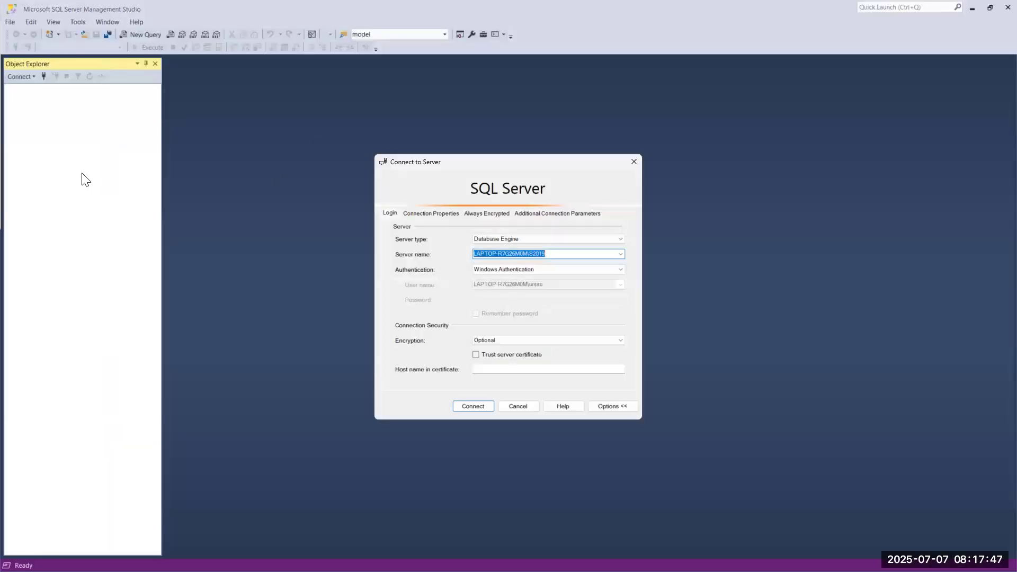
left_click(620, 254)
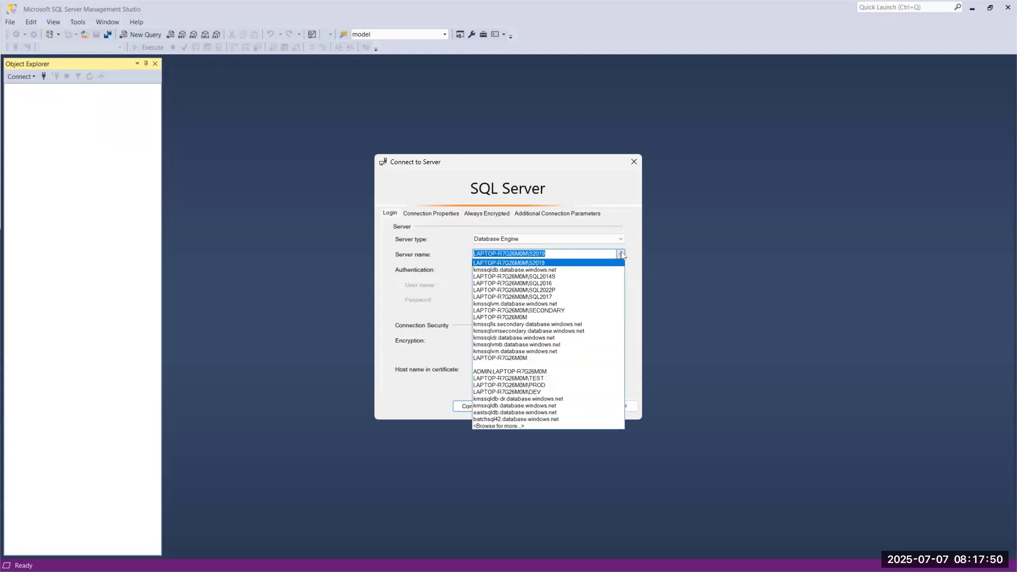
left_click(491, 427)
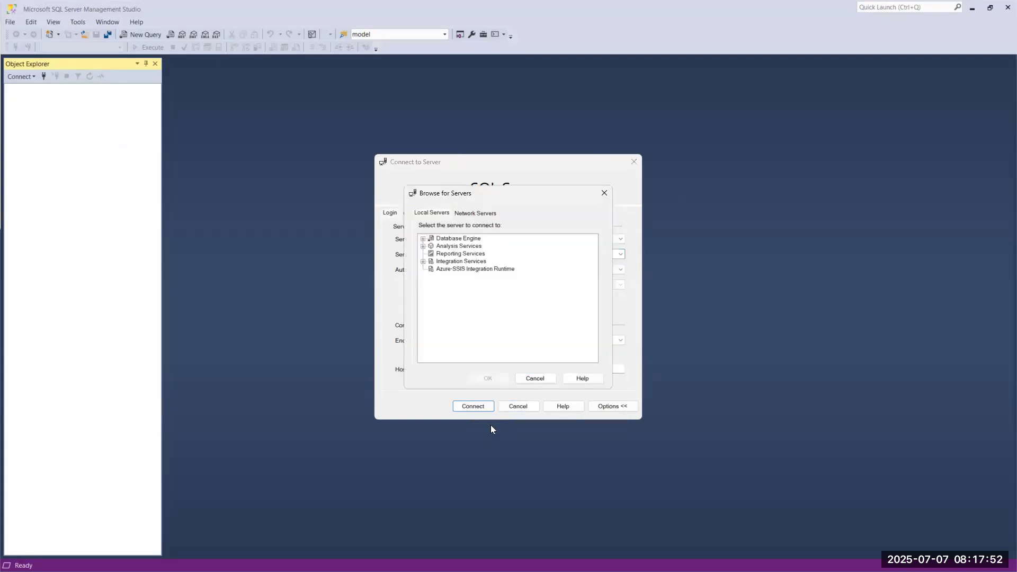
left_click(423, 239)
Select the default, S2019 and SQL2017 local instances, then pen-underline the default instance's computer name.
left_click(464, 285)
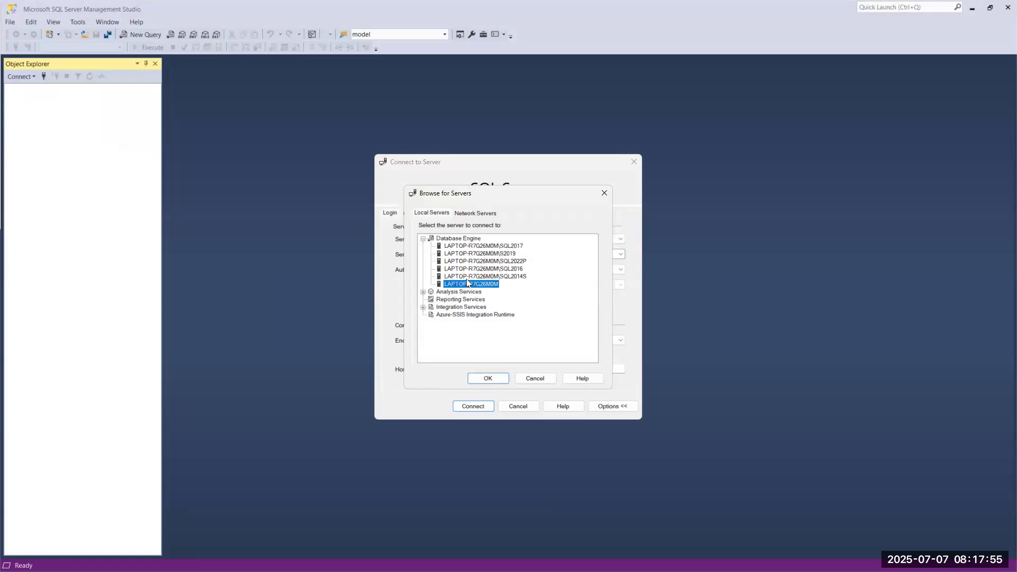
left_click(468, 273)
left_click(472, 268)
left_click(476, 254)
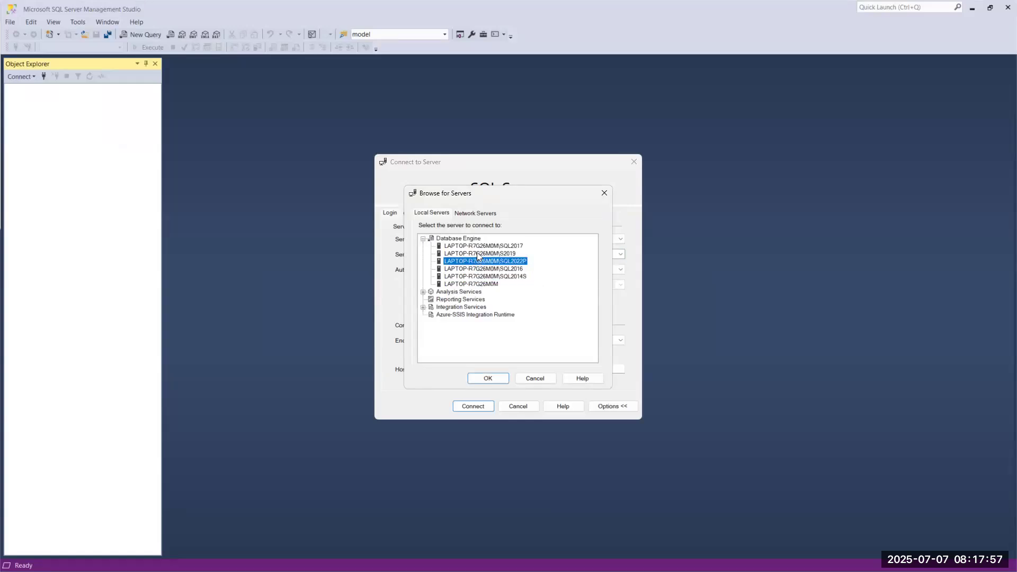
left_click(479, 246)
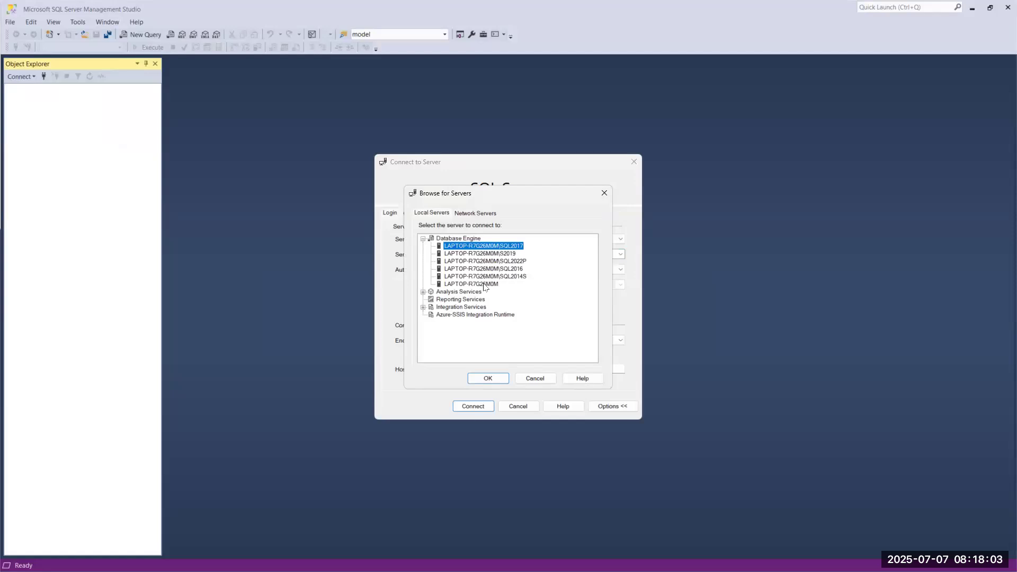
left_click(454, 285)
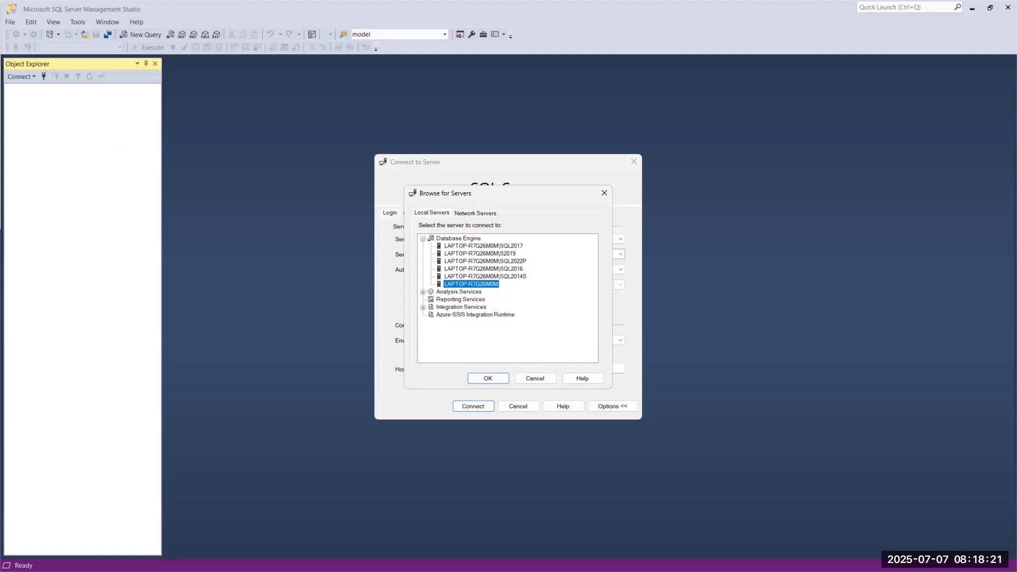
key("ctrl+2")
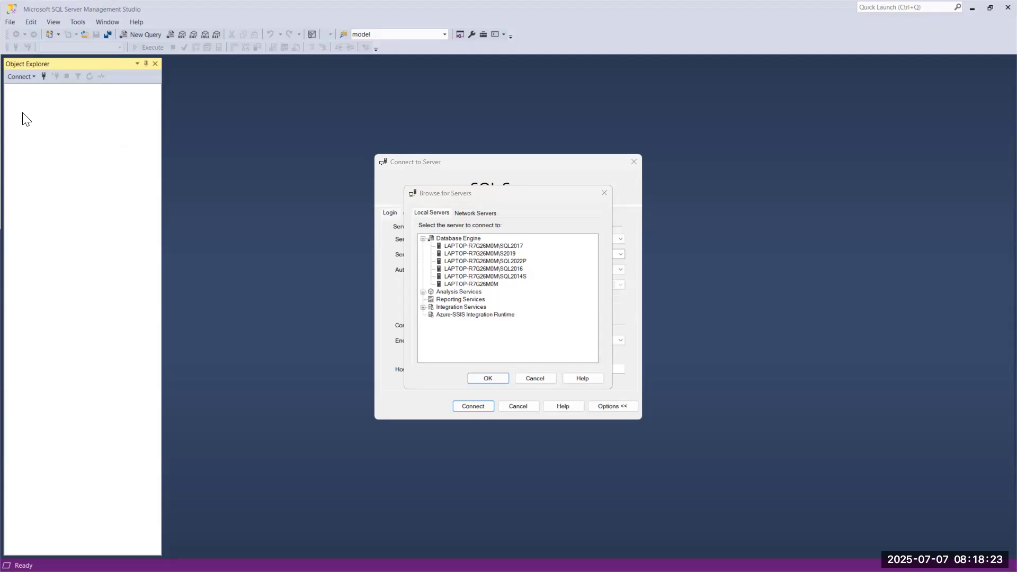
mouse_move(442, 289)
left_mouse_down()
mouse_move(496, 288)
mouse_move(485, 279)
mouse_move(499, 279)
mouse_move(499, 264)
mouse_move(476, 257)
mouse_move(495, 251)
left_mouse_up()
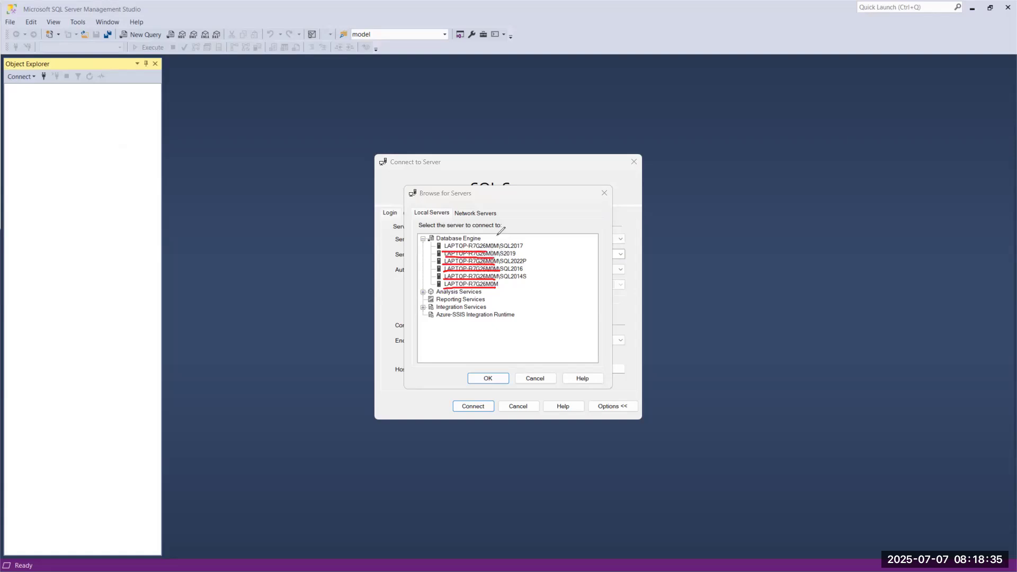
Ink-mark SQL2017 and the default instance, jot 27, 4 and 7 beside the list, then erase all ink.
mouse_move(498, 242)
left_mouse_down()
mouse_move(523, 239)
mouse_move(514, 256)
mouse_move(531, 256)
mouse_move(508, 264)
mouse_move(531, 271)
left_mouse_up()
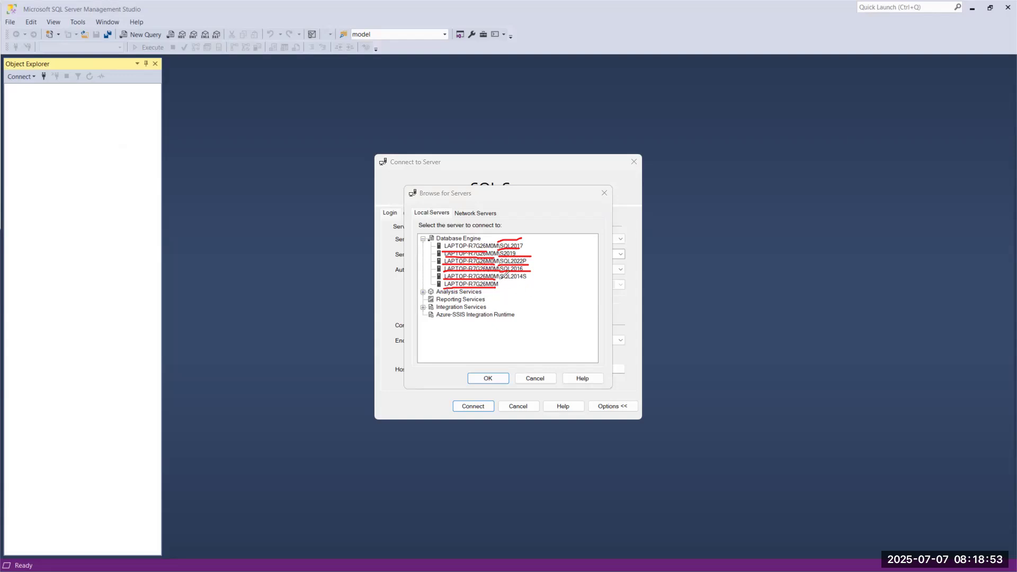
mouse_move(499, 280)
left_mouse_down()
mouse_move(507, 293)
mouse_move(554, 290)
left_mouse_up()
mouse_move(520, 318)
left_mouse_down()
mouse_move(511, 329)
mouse_move(524, 345)
mouse_move(543, 340)
left_mouse_up()
left_click_drag(541, 299, 598, 345)
left_click_drag(606, 269, 620, 307)
left_click_drag(656, 254, 676, 302)
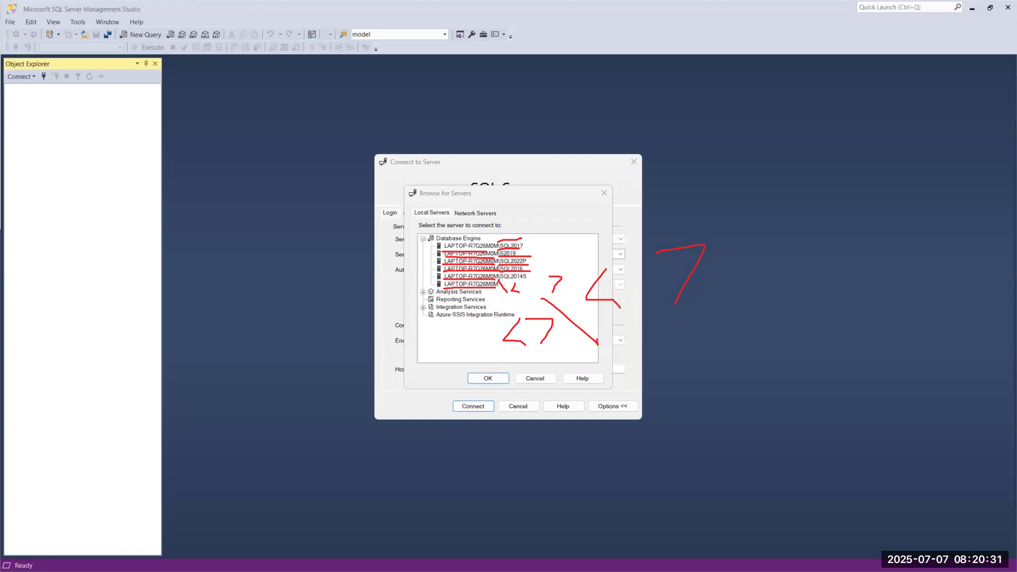
left_click(19, 230)
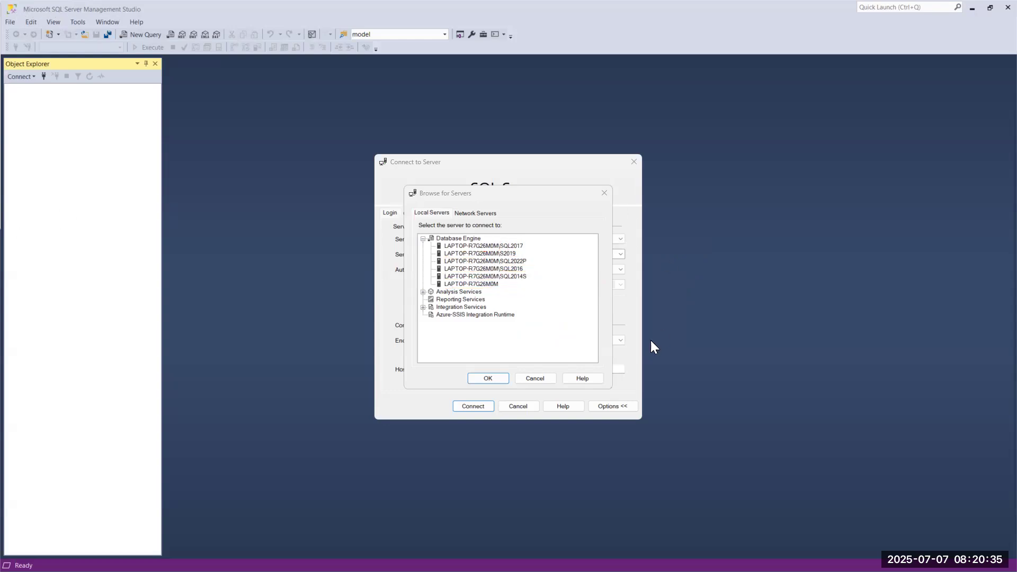
Cancel both server browsers, close the host's Connect to Server, and draw a line toward Node1's SSMS title.
left_click(536, 380)
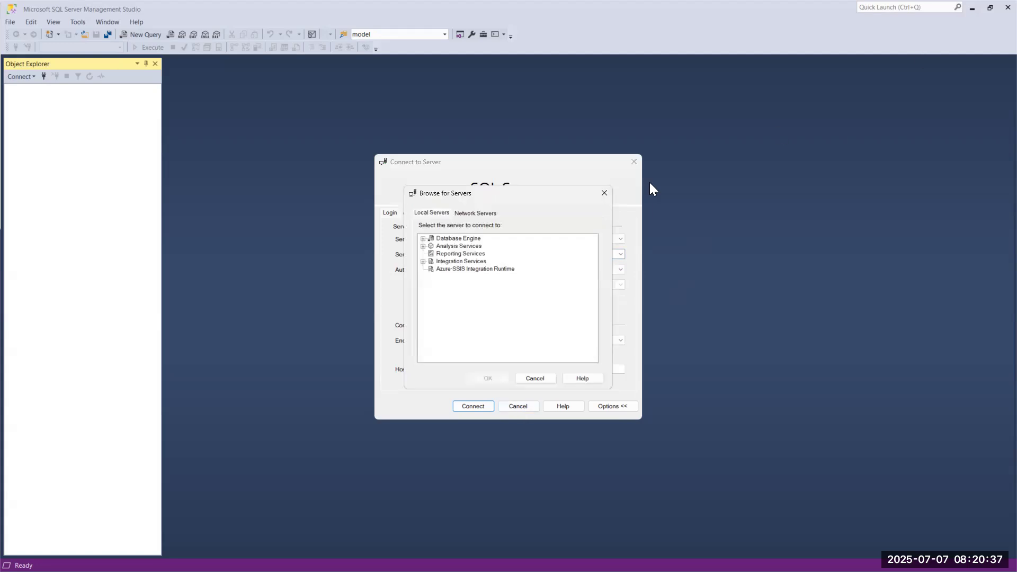
left_click(535, 378)
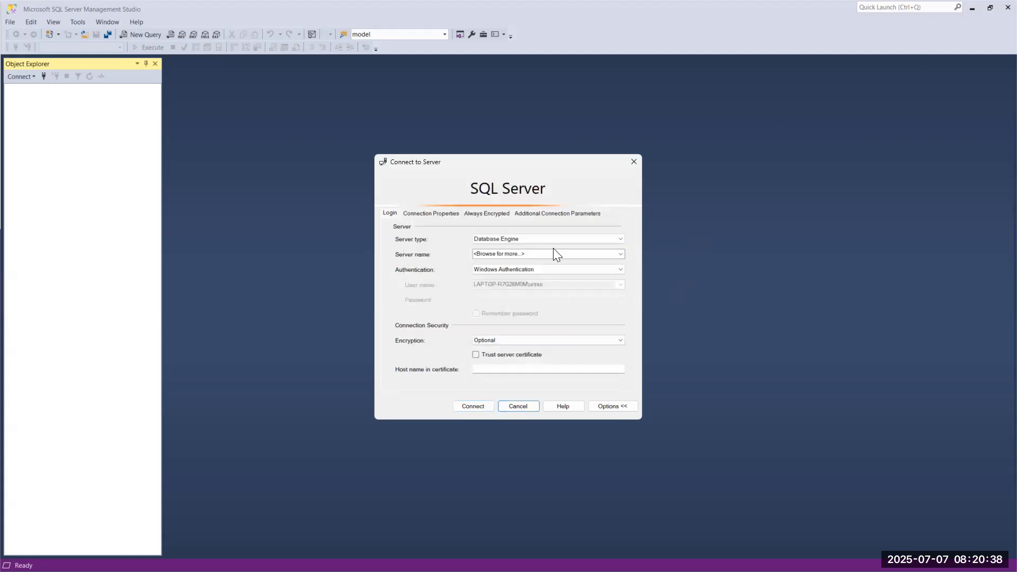
left_click(633, 167)
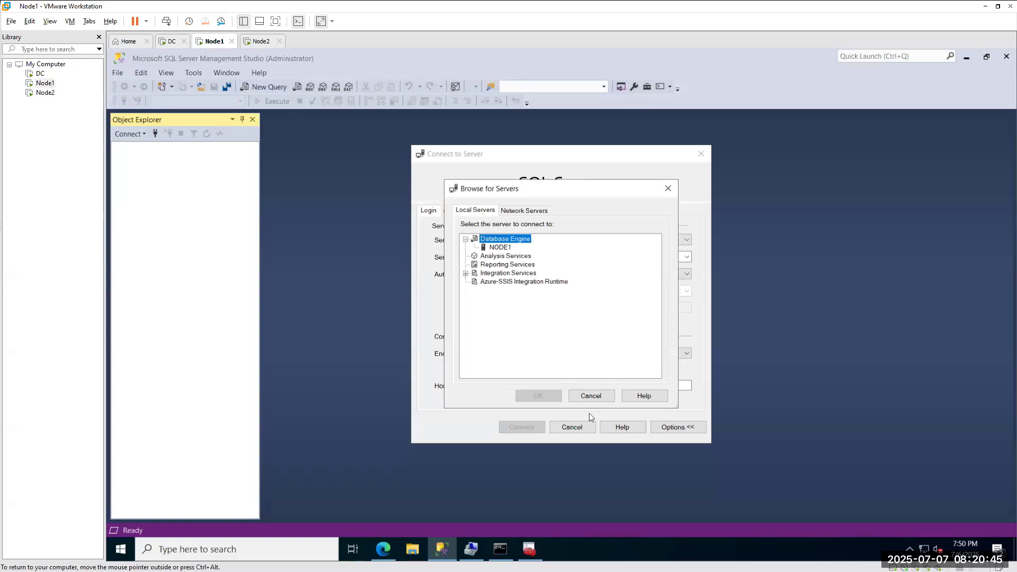
left_click(591, 393)
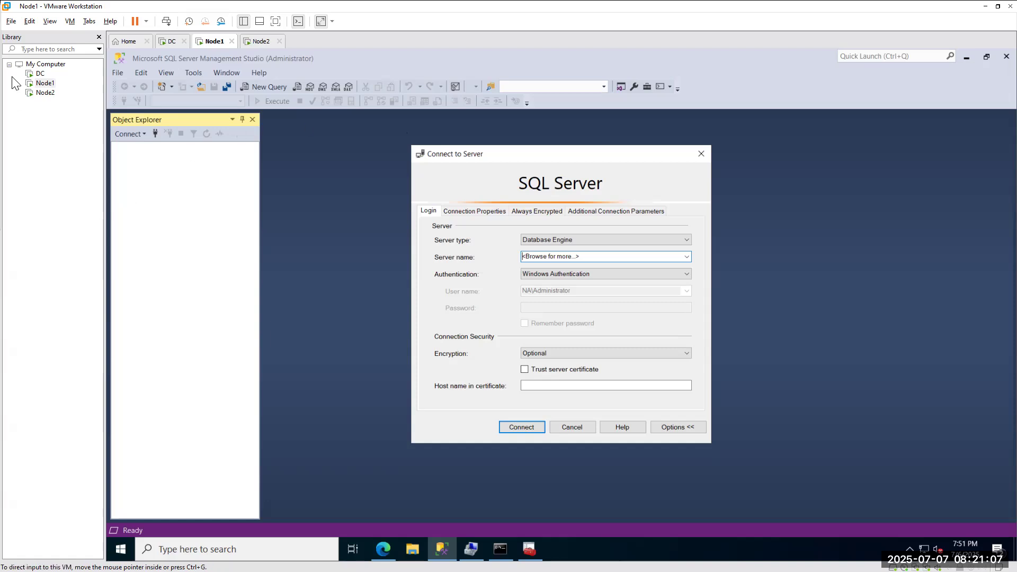
left_click_drag(280, 58, 303, 126)
Handwrite the labels 'Local laptop', 'Jump box' and 'App server' left of the connection form.
mouse_move(266, 166)
left_mouse_down()
mouse_move(276, 202)
mouse_move(293, 183)
mouse_move(366, 166)
mouse_move(391, 141)
mouse_move(440, 126)
left_mouse_up()
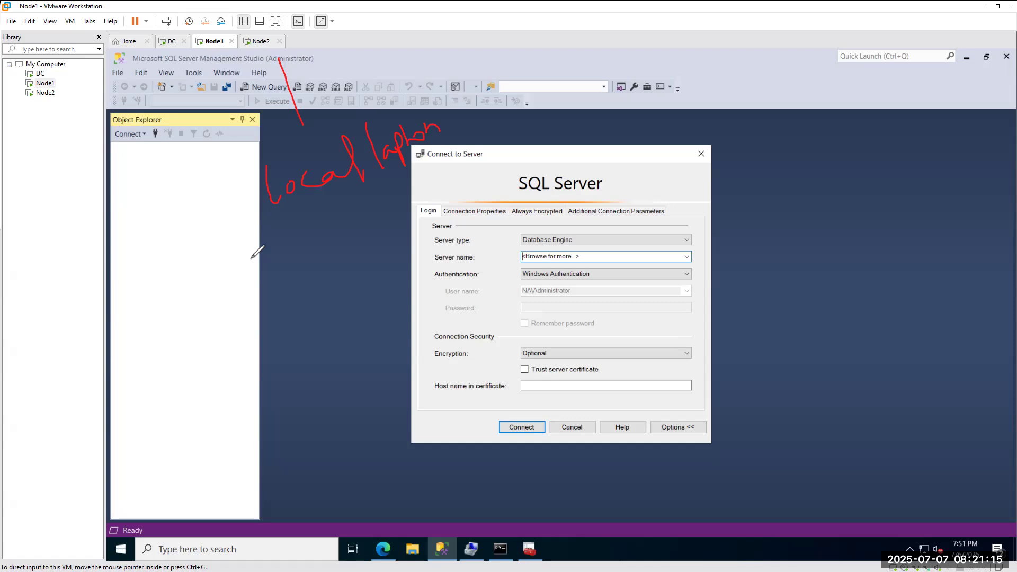
left_click_drag(275, 270, 256, 296)
left_click_drag(247, 284, 273, 263)
mouse_move(286, 281)
left_mouse_down()
mouse_move(318, 255)
mouse_move(382, 232)
left_mouse_up()
mouse_move(394, 219)
left_mouse_down()
mouse_move(409, 227)
mouse_move(395, 249)
left_mouse_up()
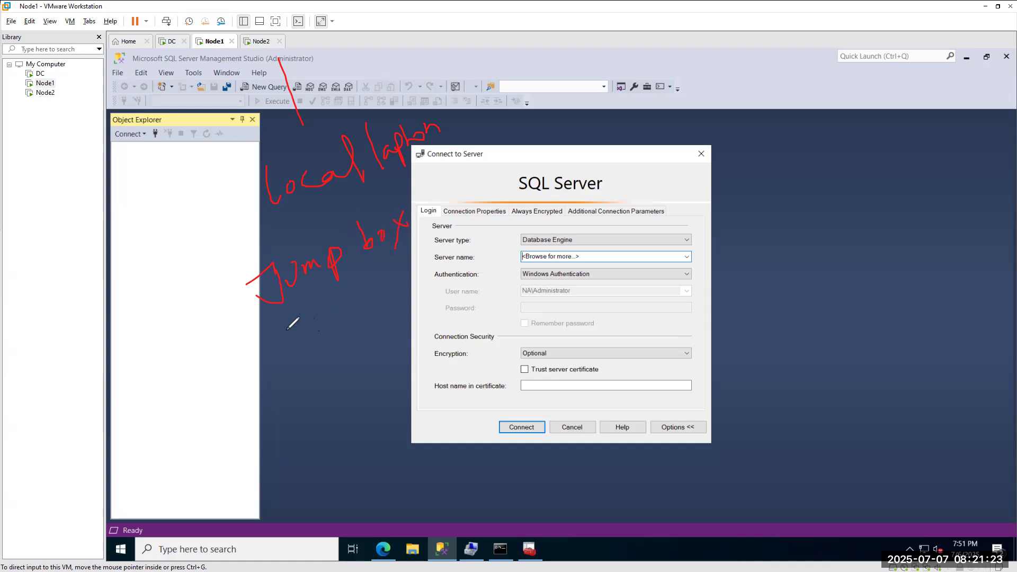
left_click_drag(252, 399, 276, 380)
mouse_move(248, 380)
left_mouse_down()
mouse_move(273, 372)
mouse_move(300, 390)
mouse_move(304, 369)
mouse_move(314, 387)
left_mouse_up()
left_click_drag(313, 360, 318, 366)
mouse_move(366, 318)
left_mouse_down()
mouse_move(355, 338)
mouse_move(393, 313)
mouse_move(404, 327)
left_mouse_up()
mouse_move(406, 312)
left_mouse_down()
mouse_move(430, 287)
mouse_move(453, 290)
left_mouse_up()
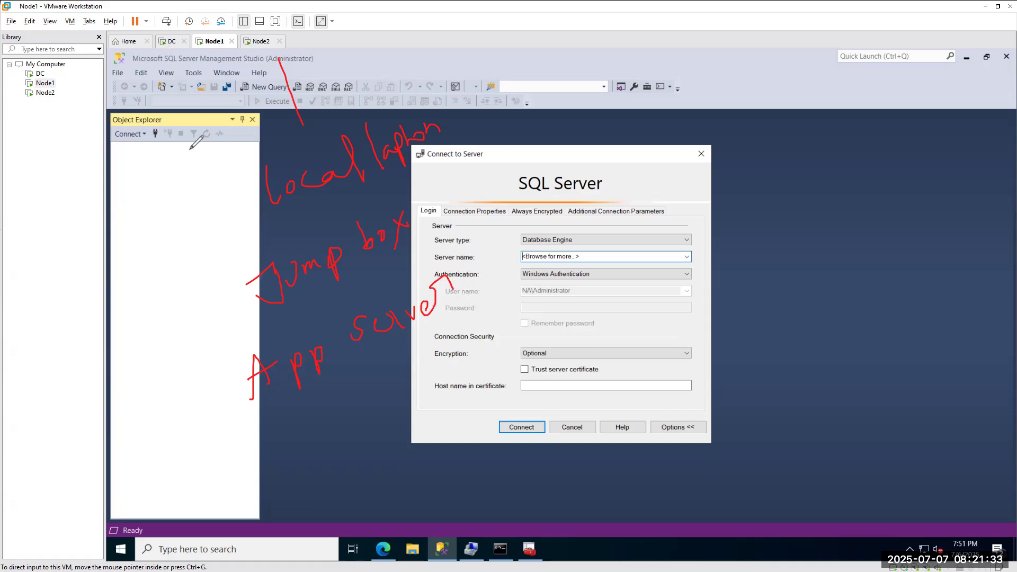
Write 'SQL Server', tick the Database Engine server type and Node1, and label Node1 'VM'.
mouse_move(277, 434)
left_mouse_down()
mouse_move(268, 458)
mouse_move(305, 423)
mouse_move(329, 439)
mouse_move(390, 428)
mouse_move(402, 396)
mouse_move(428, 393)
mouse_move(551, 318)
left_mouse_up()
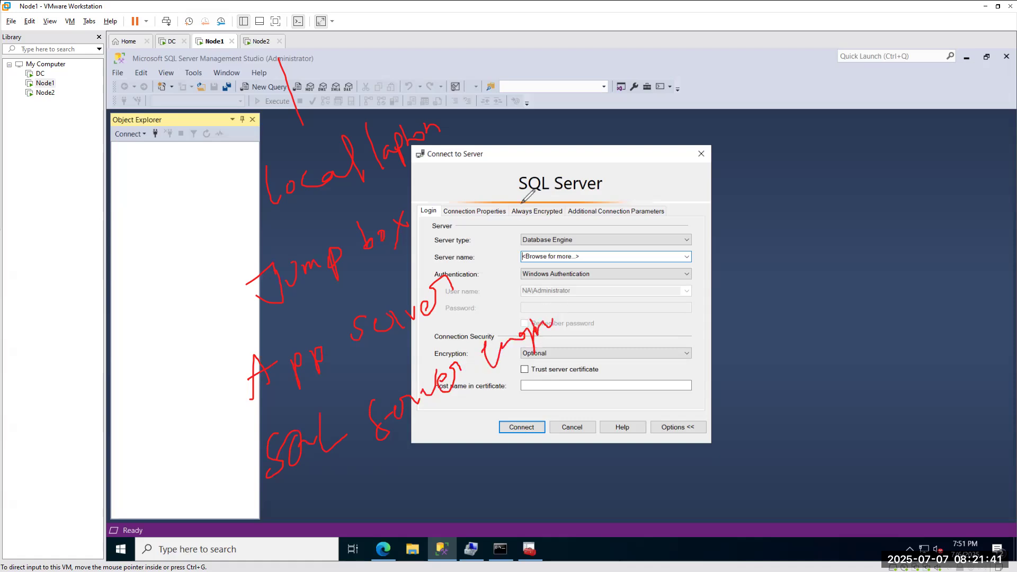
left_click_drag(536, 229, 597, 197)
left_click_drag(212, 38, 244, 14)
mouse_move(195, 75)
left_mouse_down()
mouse_move(188, 95)
mouse_move(228, 56)
mouse_move(241, 81)
left_mouse_up()
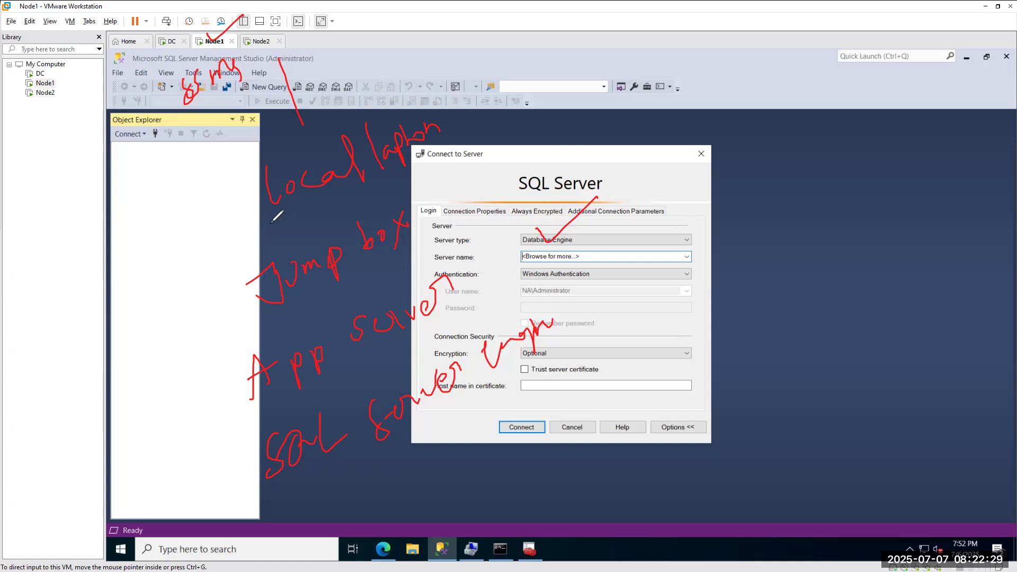
Underline the notes, tick Node1, the SSMS title and Local laptop, and link App server to the form.
left_click_drag(260, 512, 613, 375)
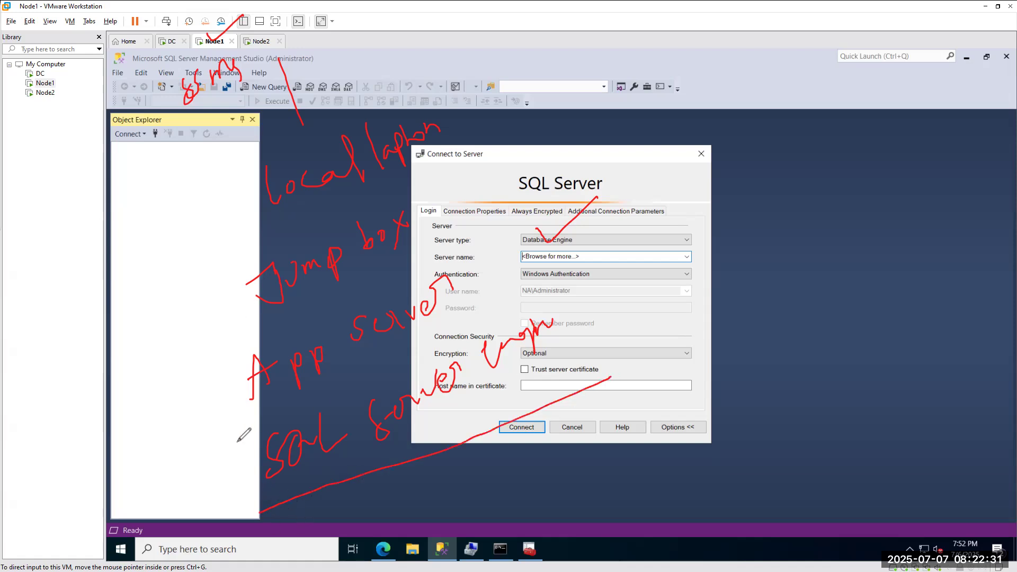
mouse_move(206, 35)
left_mouse_down()
mouse_move(214, 45)
mouse_move(241, 17)
left_mouse_up()
left_click_drag(133, 59, 158, 54)
left_click_drag(445, 118, 486, 91)
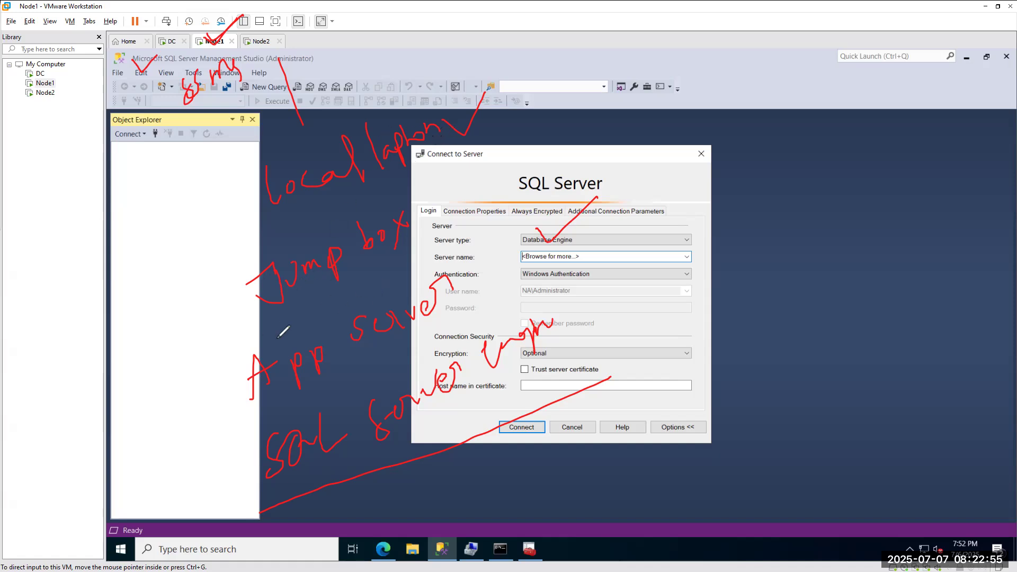
left_click_drag(264, 340, 466, 243)
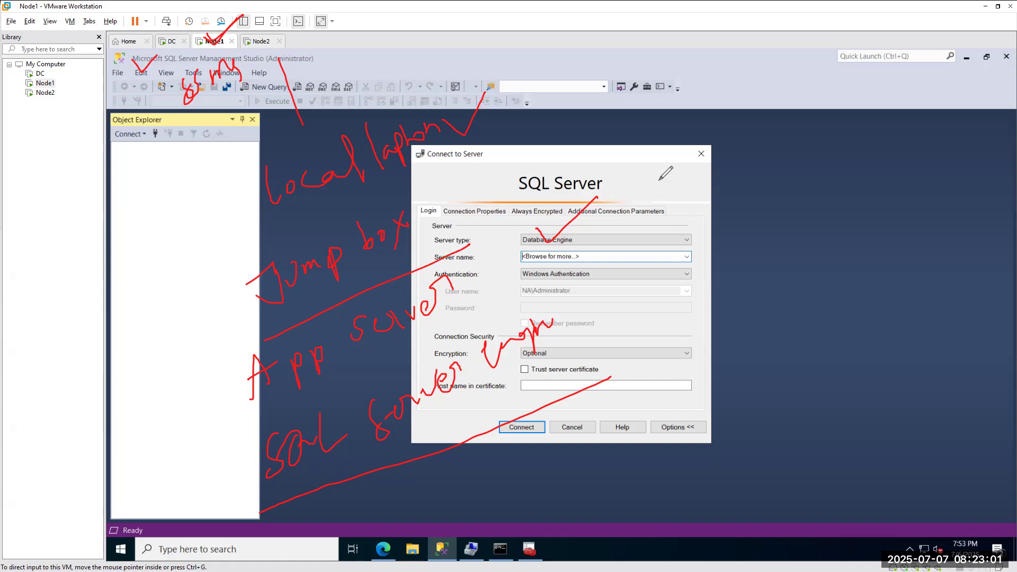
Sketch a rectangle with an arrow and small corner box, and tick Node2 as the next machine.
mouse_move(736, 184)
left_mouse_down()
mouse_move(735, 214)
mouse_move(944, 319)
mouse_move(916, 166)
mouse_move(736, 182)
left_mouse_up()
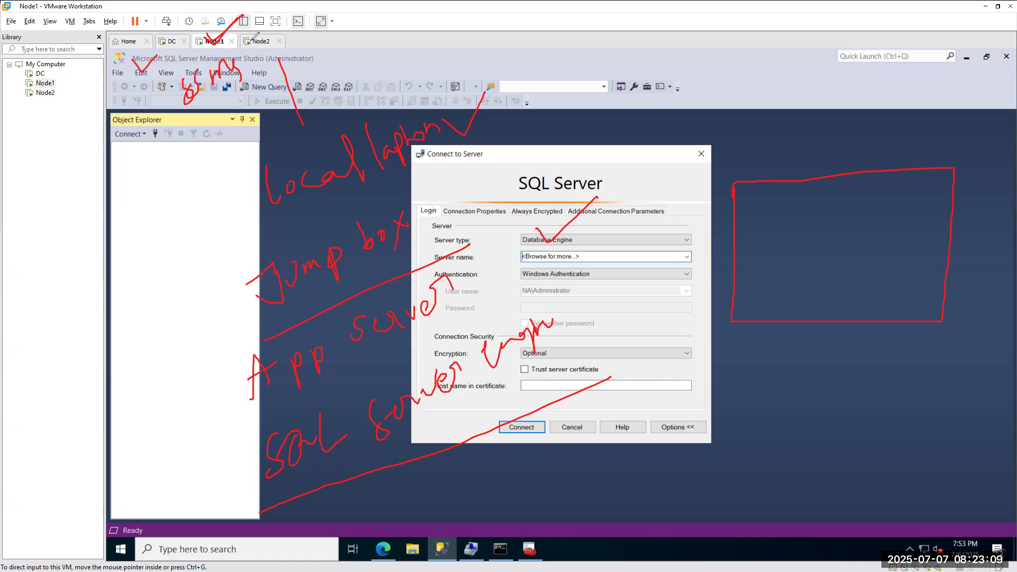
left_click_drag(252, 33, 291, 10)
mouse_move(723, 218)
left_mouse_down()
mouse_move(742, 209)
mouse_move(738, 228)
left_mouse_up()
mouse_move(730, 289)
left_mouse_down()
mouse_move(766, 286)
mouse_move(769, 321)
left_mouse_up()
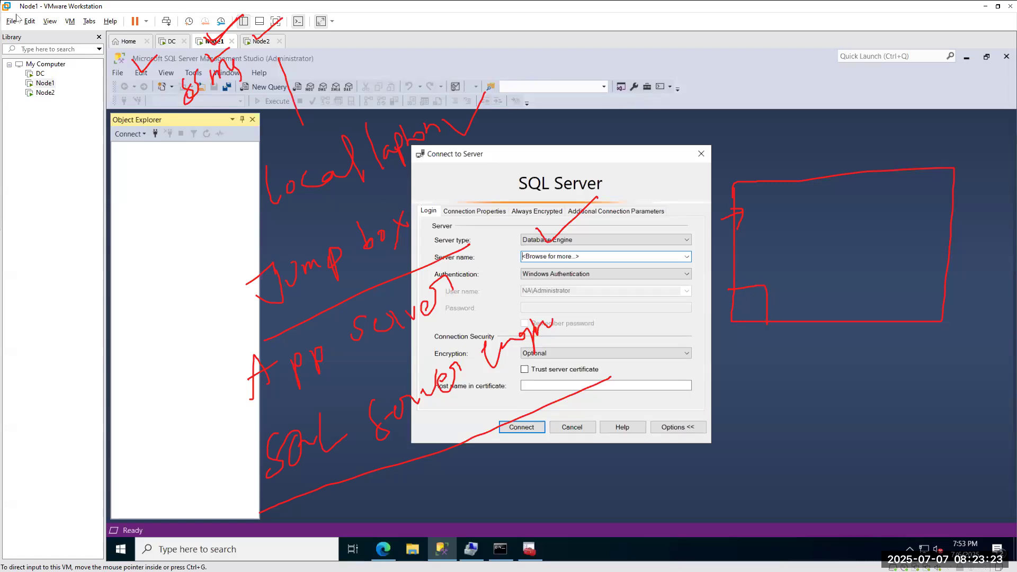
right_click(118, 551)
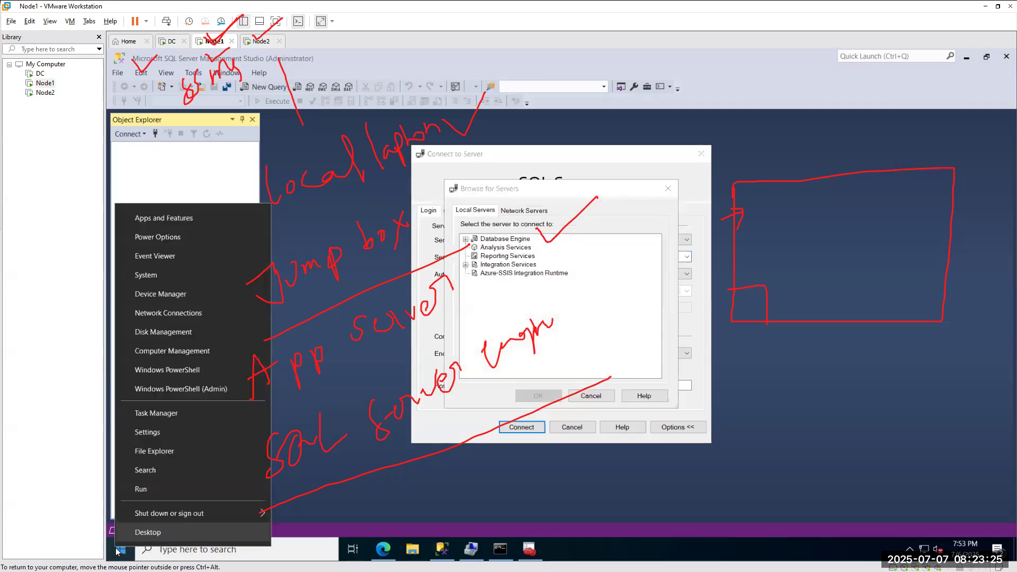
Launch Remote Desktop Connection on Node1 by running mstsc.
left_click(151, 489)
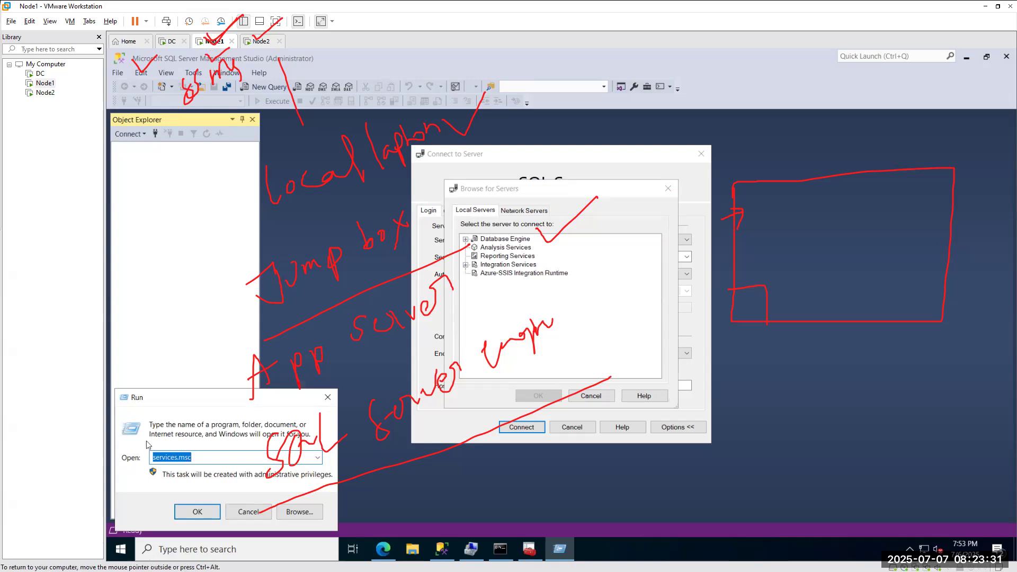
left_click_drag(175, 402, 248, 389)
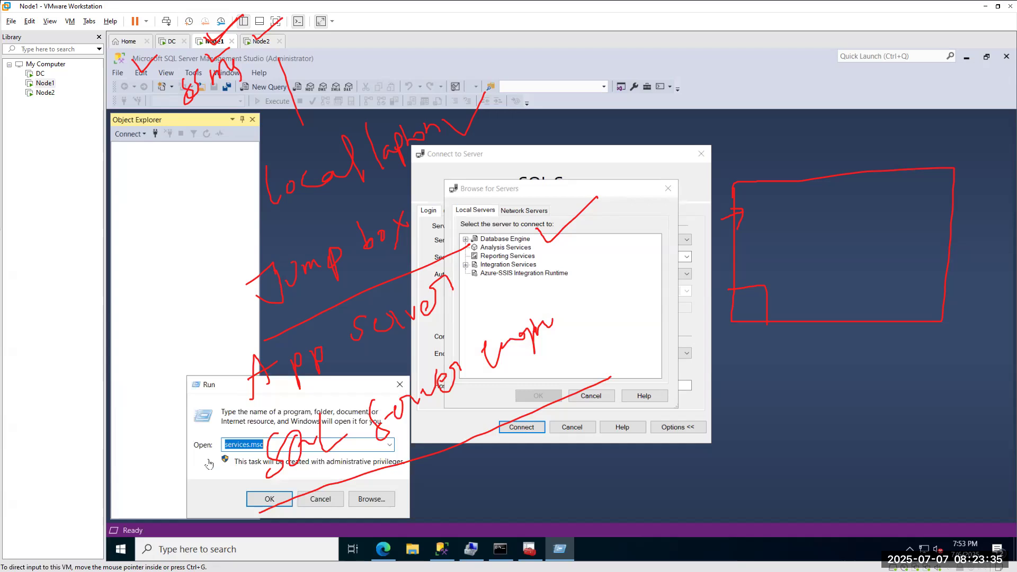
left_click_drag(244, 384, 182, 381)
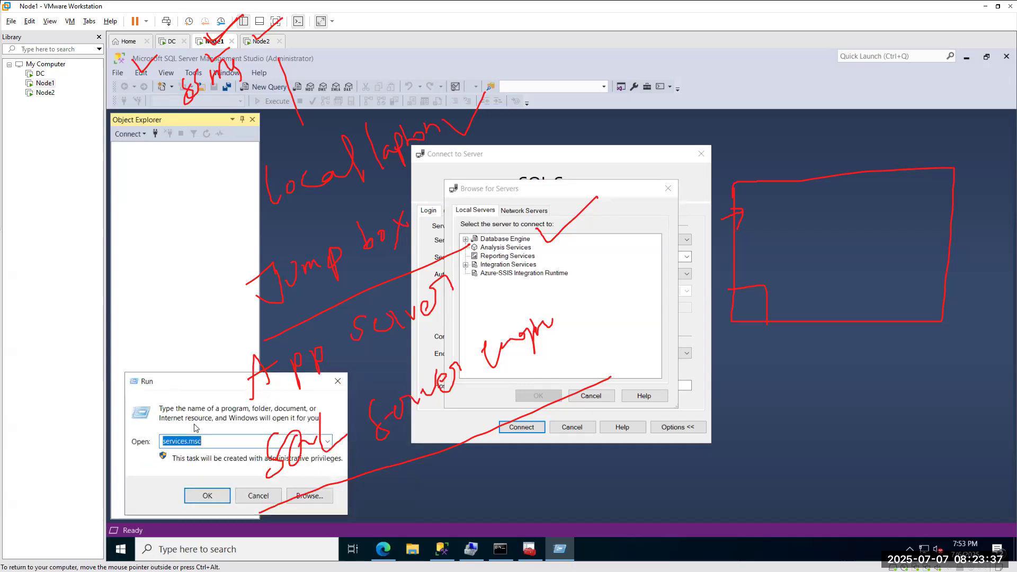
type("mstsc")
key("Return")
Try connecting to node2 and dismiss the can't-connect error.
left_click(560, 207)
type("node2")
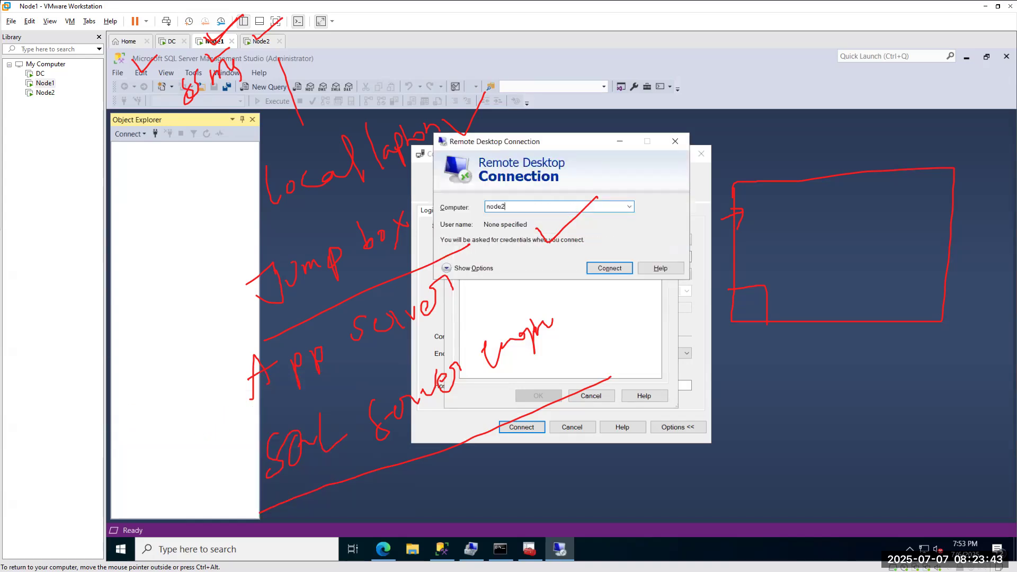
left_click(604, 269)
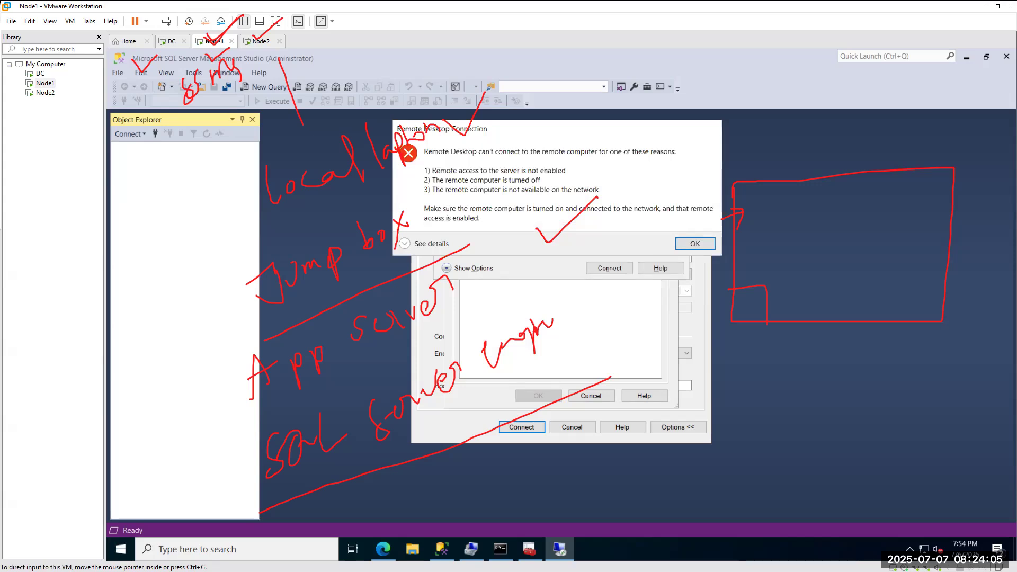
left_click(694, 245)
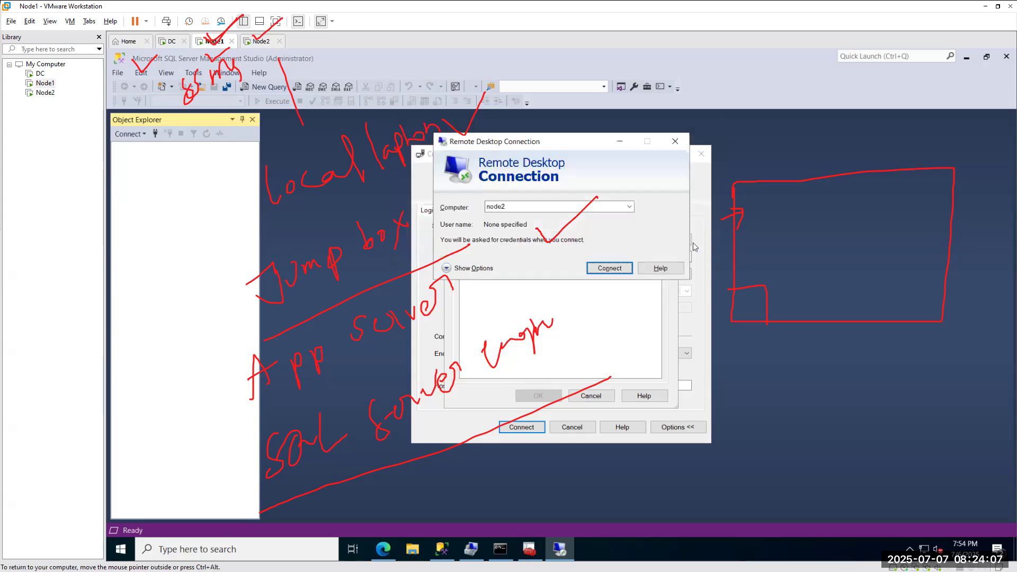
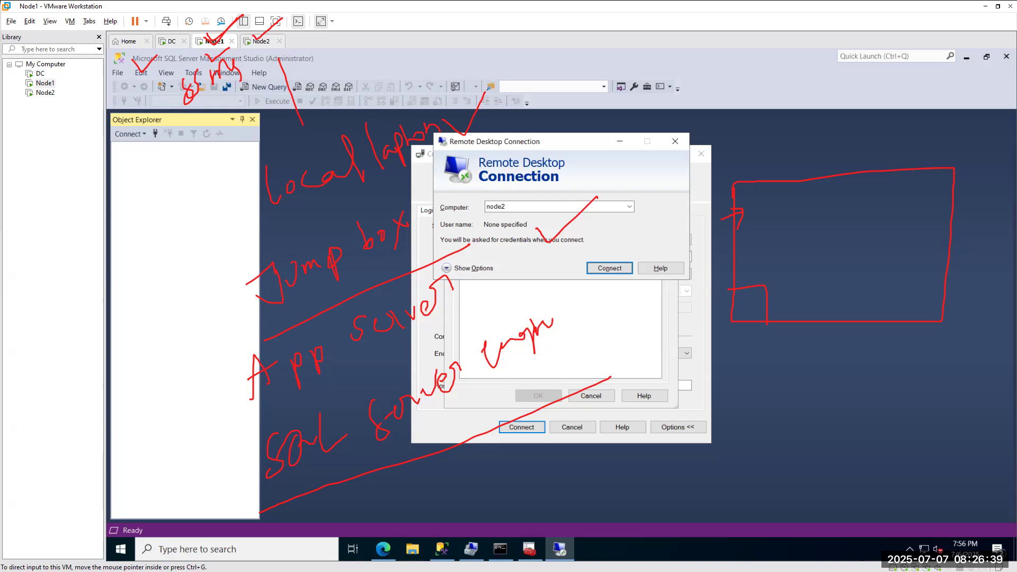
Close the Remote Desktop Connection window and cancel the Browse for Servers dialog.
left_click(676, 143)
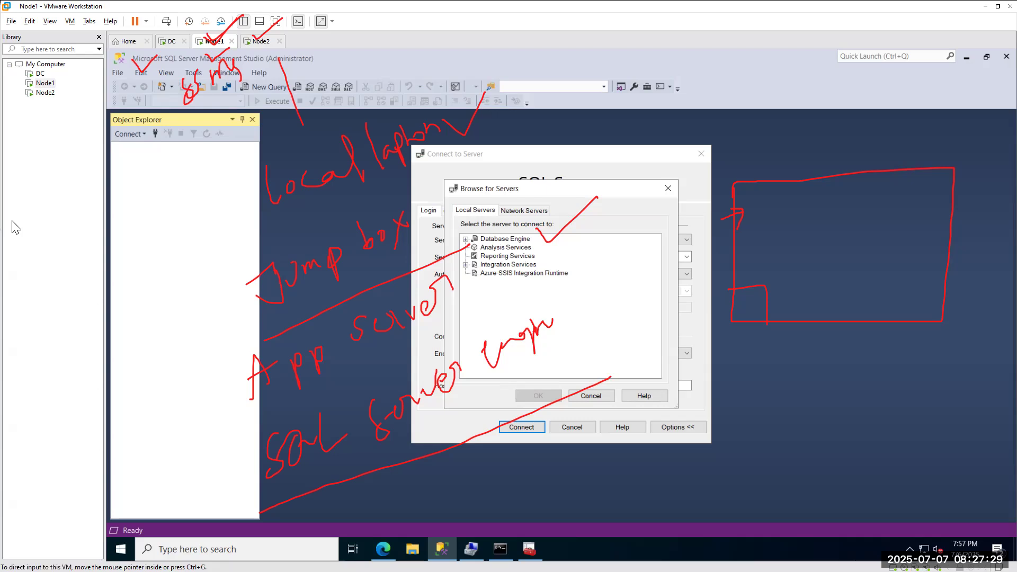
left_click(61, 227)
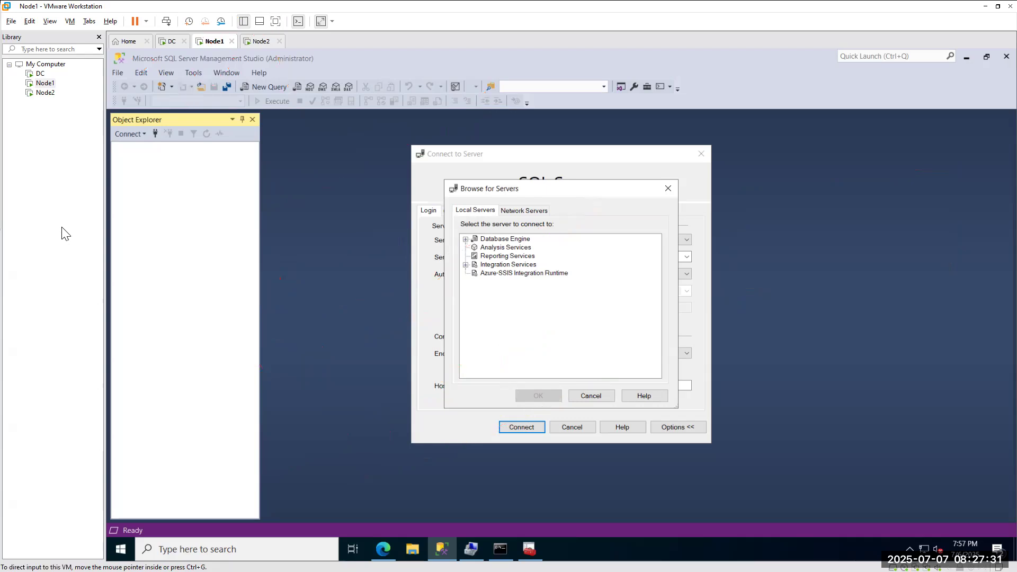
left_click(592, 396)
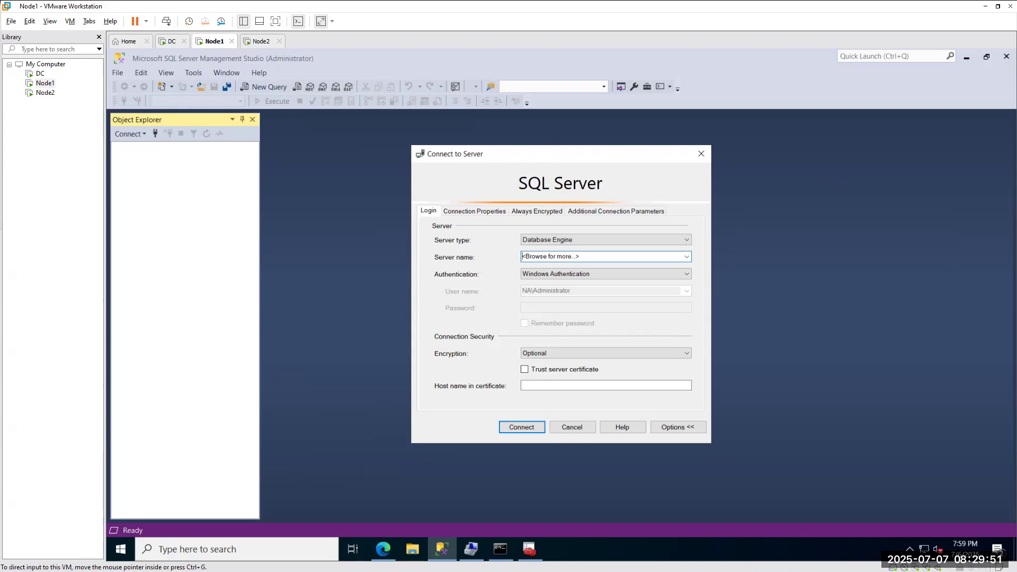
key("alt+Tab")
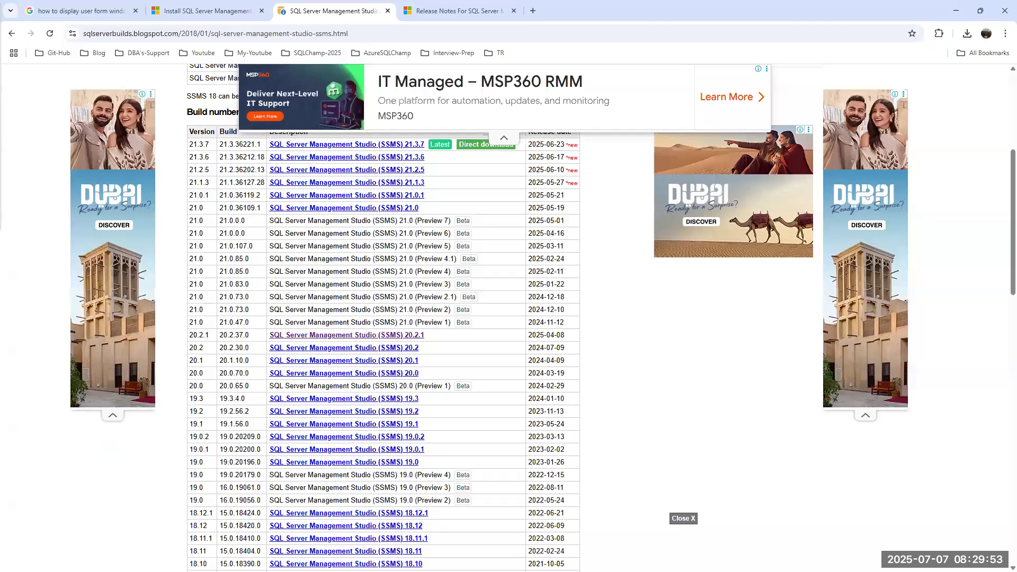
In Node1's Edge, search 'azure data studio' and open the Download and Install Azure Data Studio page.
key("alt+Tab")
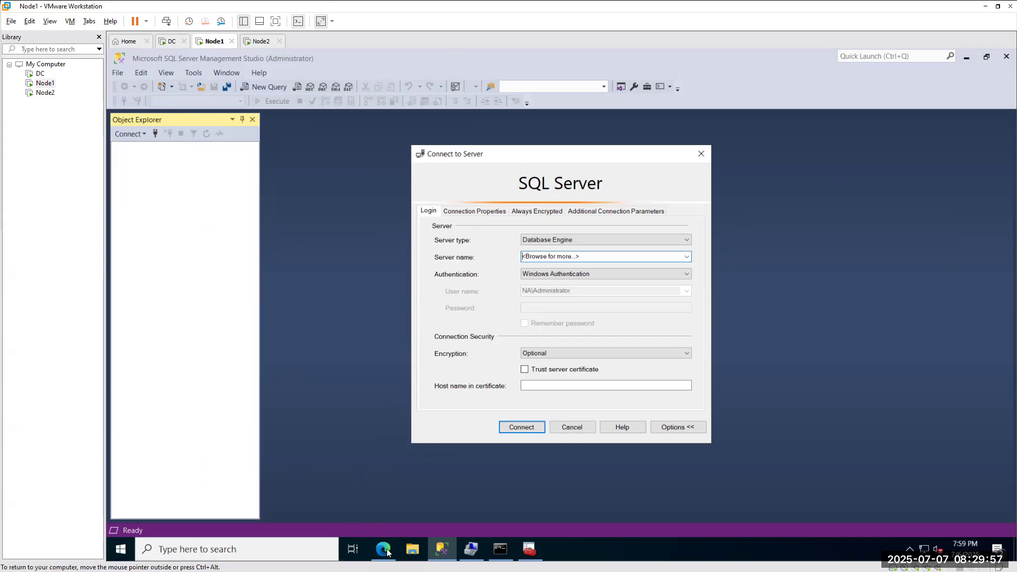
left_click(393, 547)
left_click(299, 81)
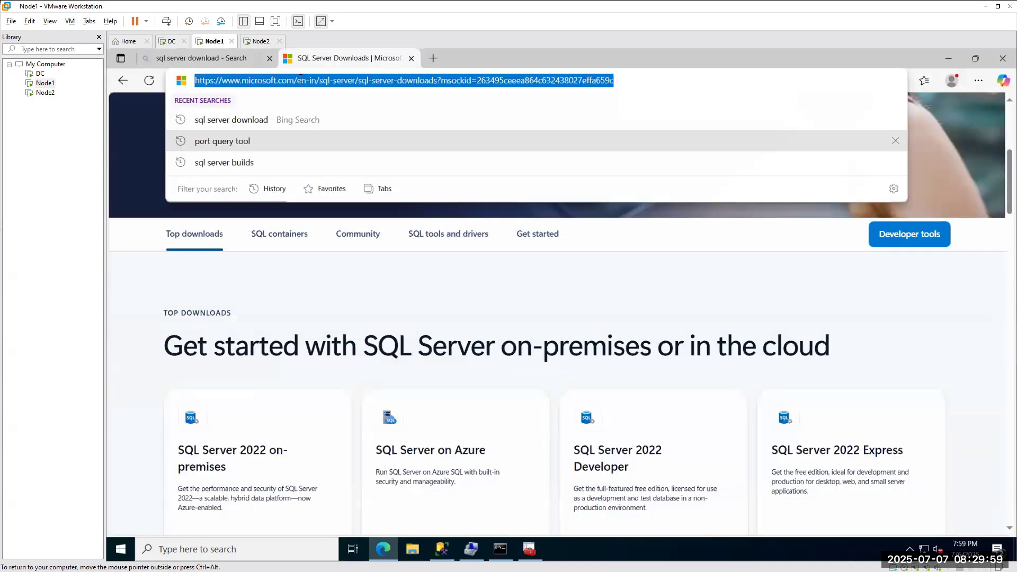
type("azure ")
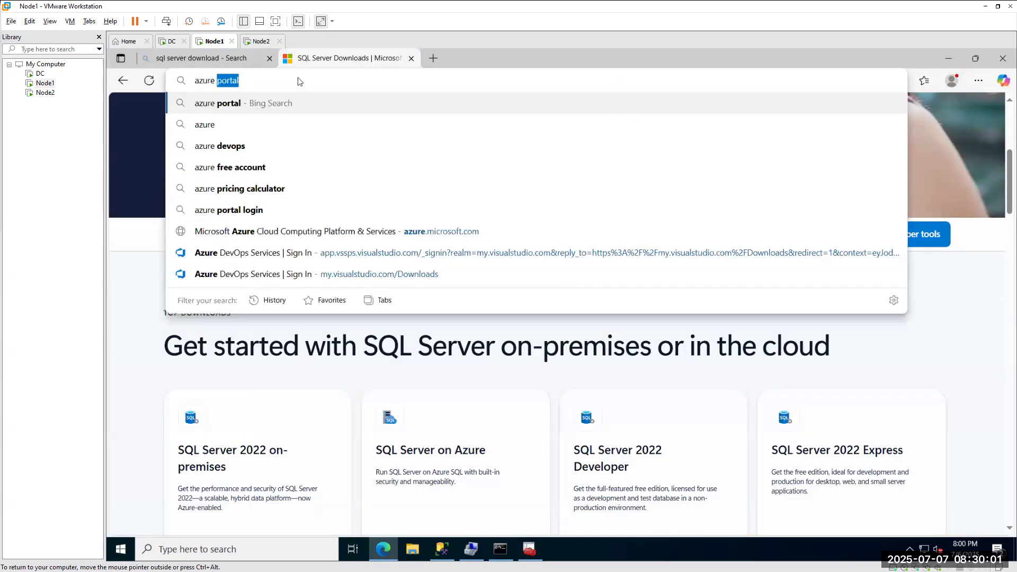
type("data st")
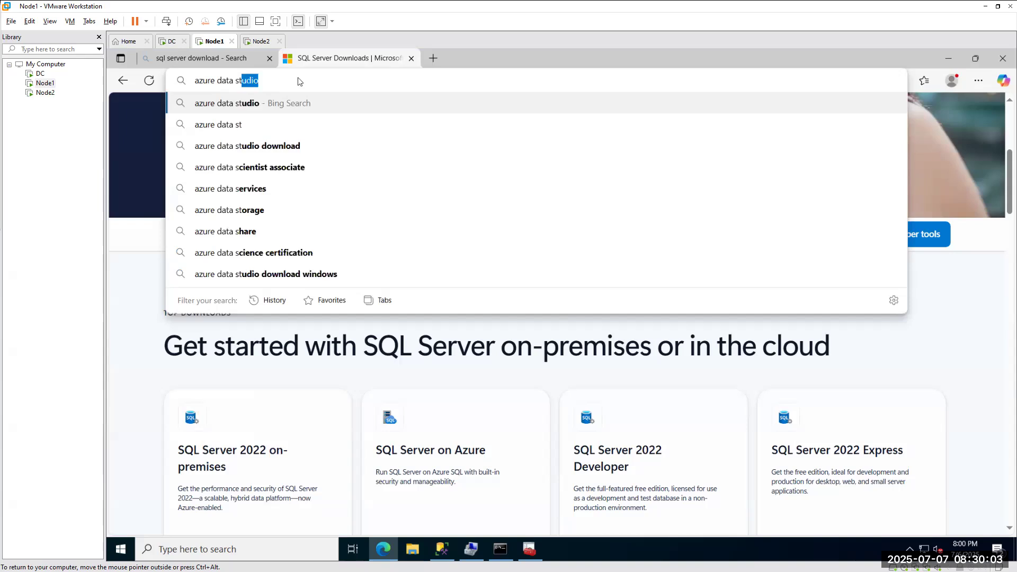
type("udio")
left_click(265, 124)
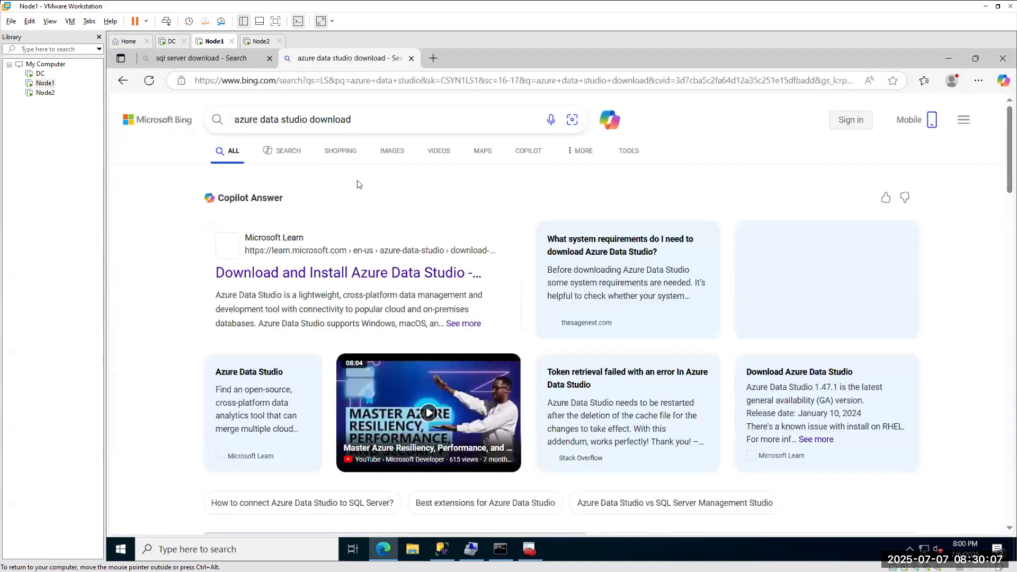
left_click(342, 272)
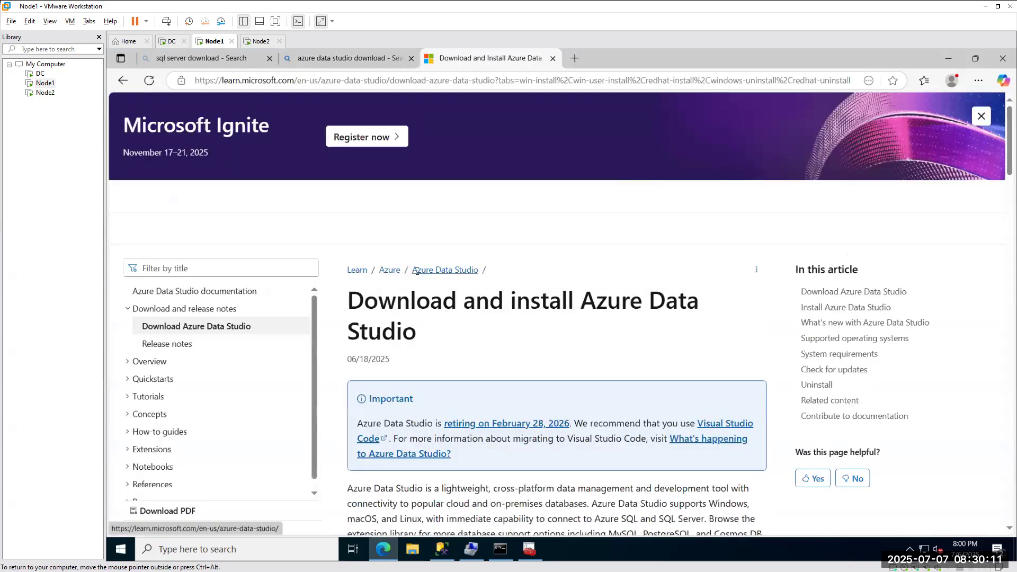
Download the Windows x64 User Installer (1.52.0, 142 MB) from the download table.
scroll(417, 270, "down", 5)
scroll(417, 270, "down", 2)
scroll(416, 274, "down", 1)
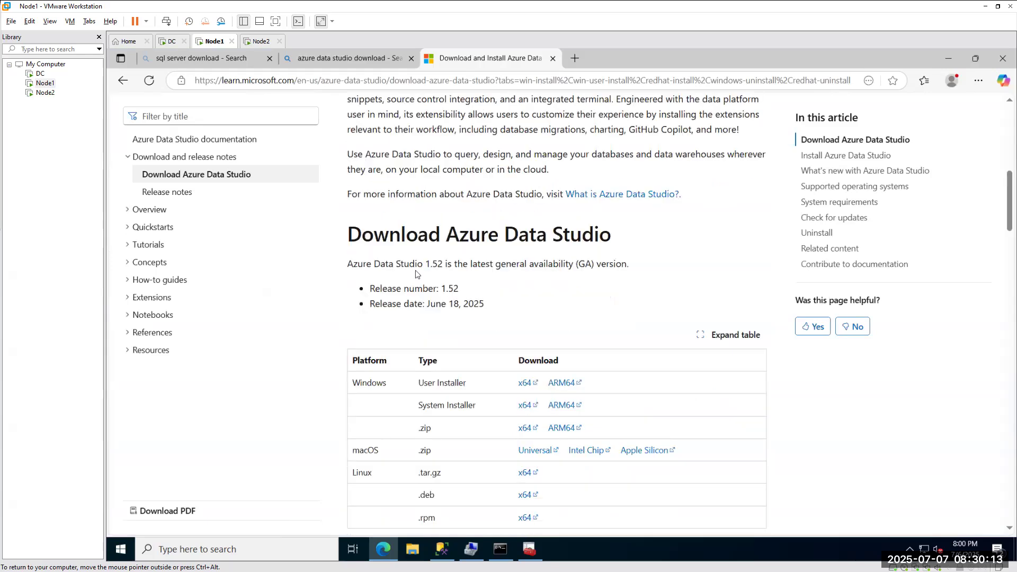
left_click(526, 383)
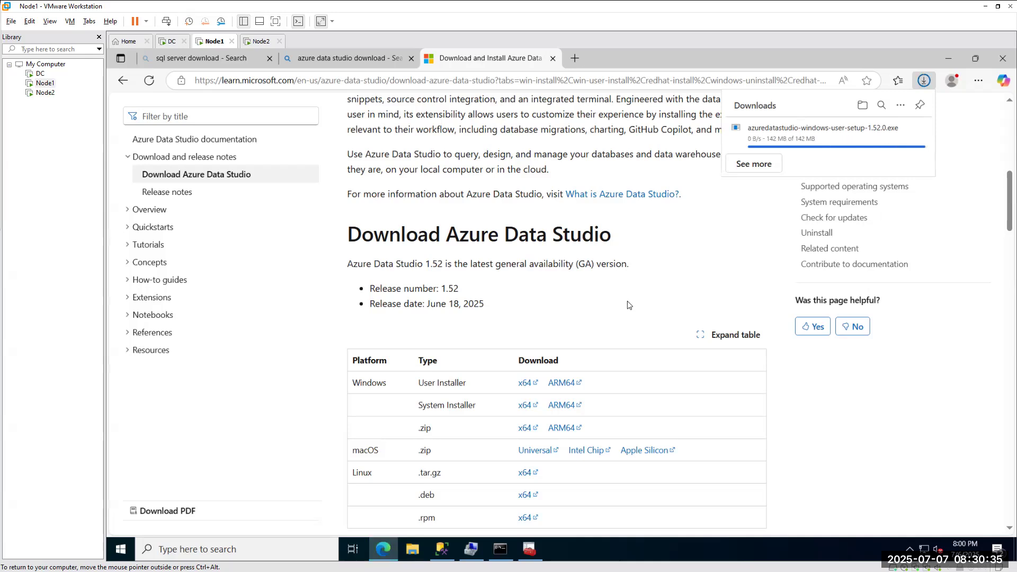
left_click(443, 551)
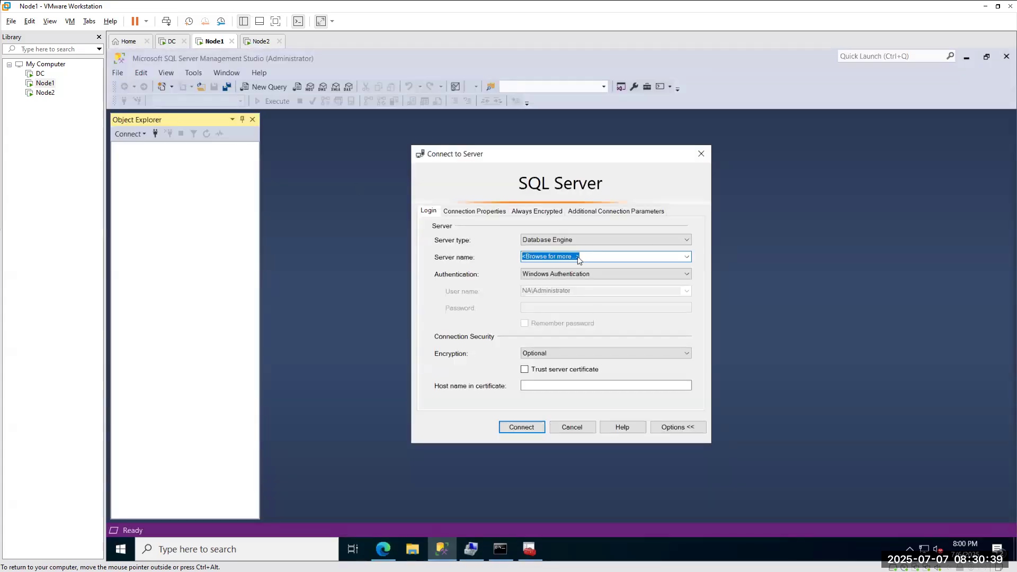
left_click(383, 549)
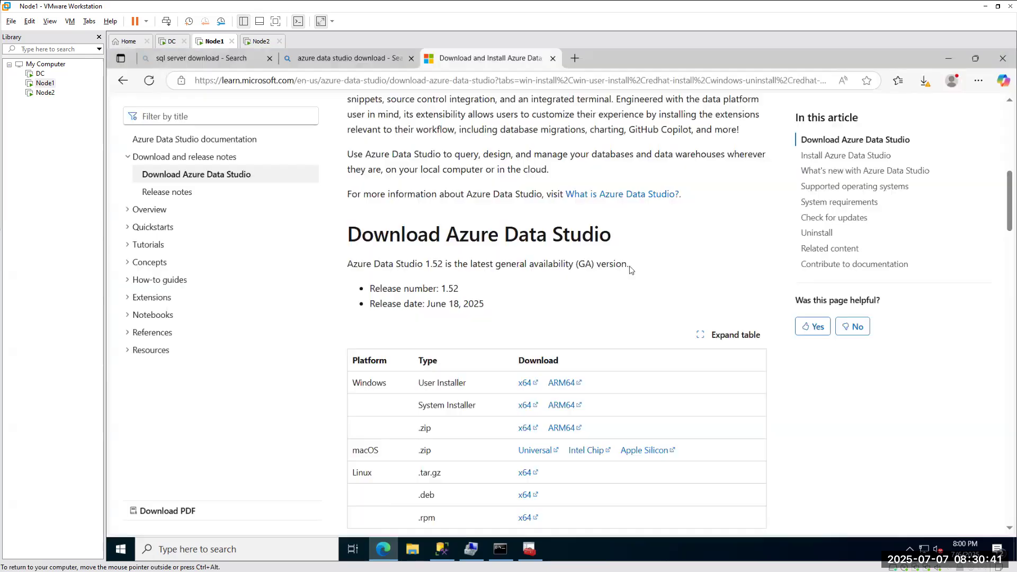
left_click(924, 82)
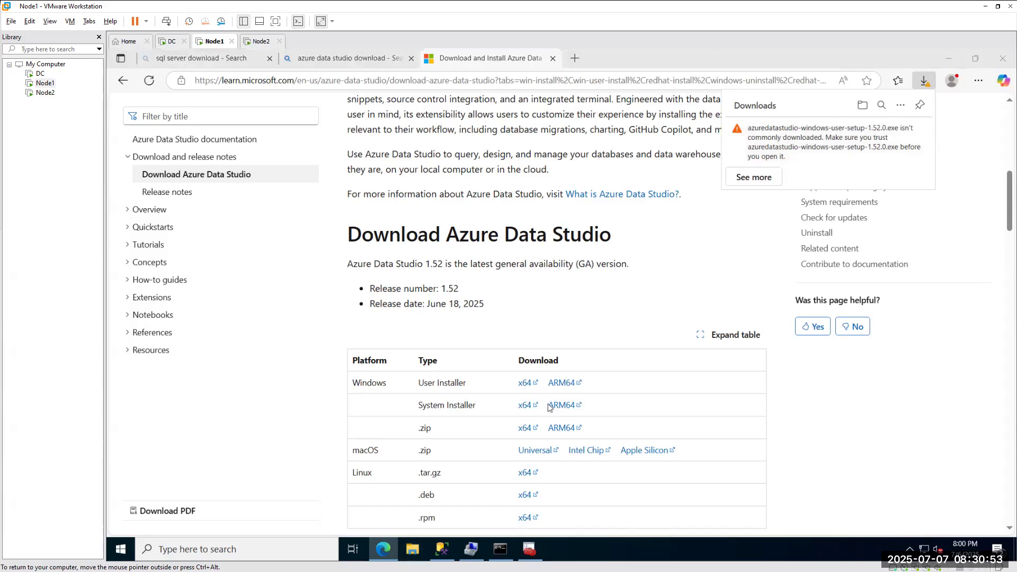
key("super+e")
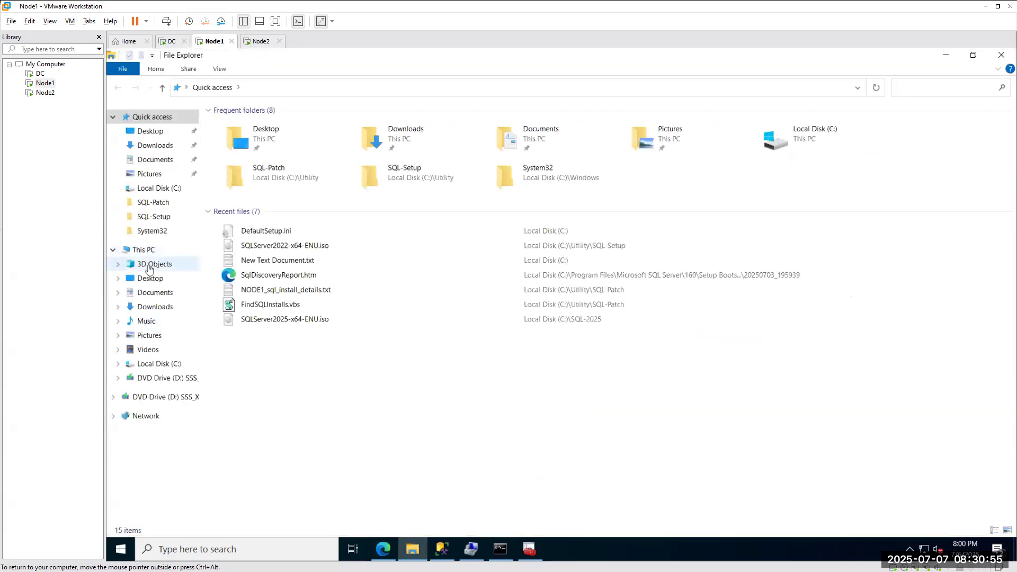
left_click(144, 148)
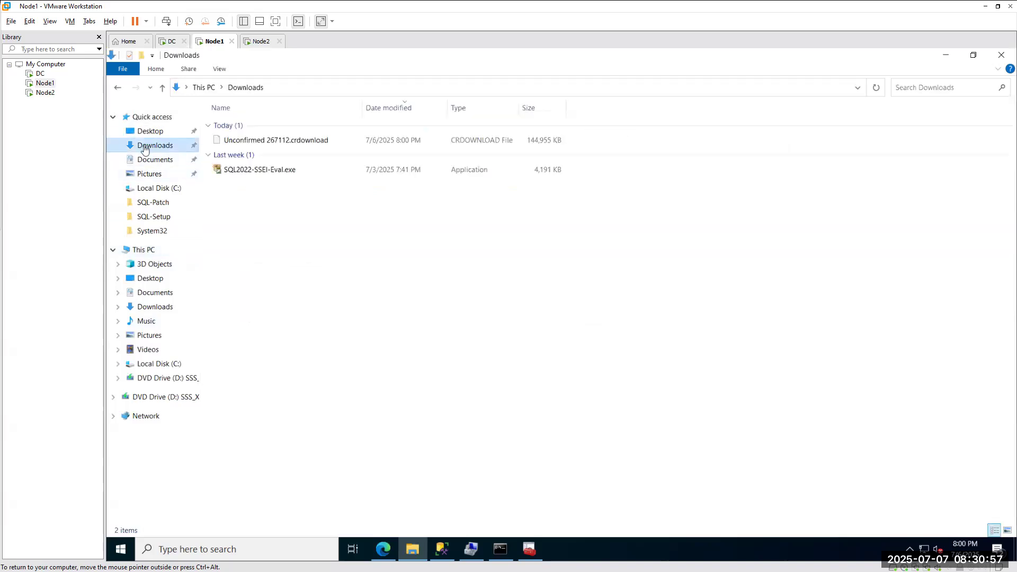
left_click(381, 548)
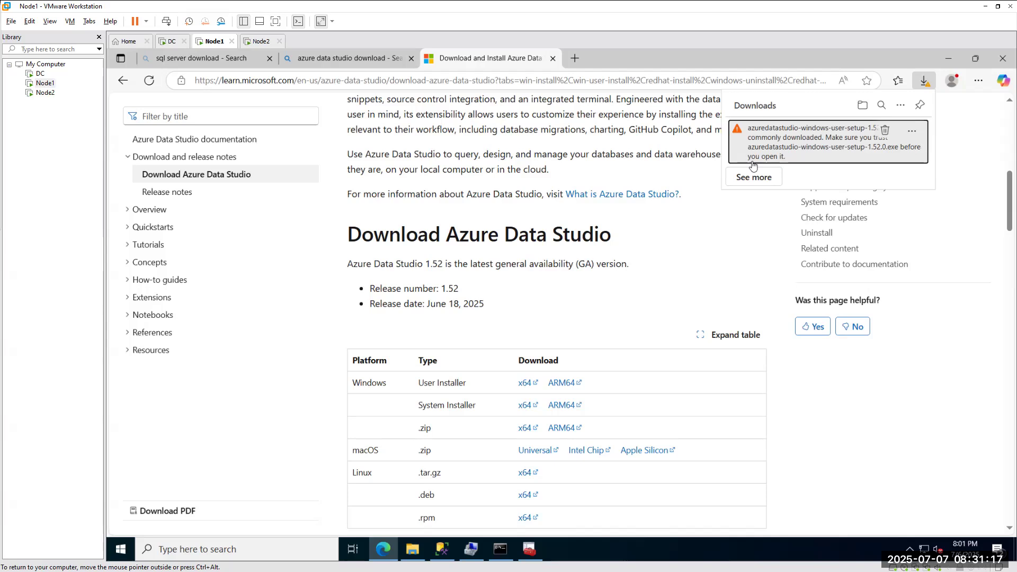
From Edge's downloads list, report the flagged installer download as safe.
left_click(776, 177)
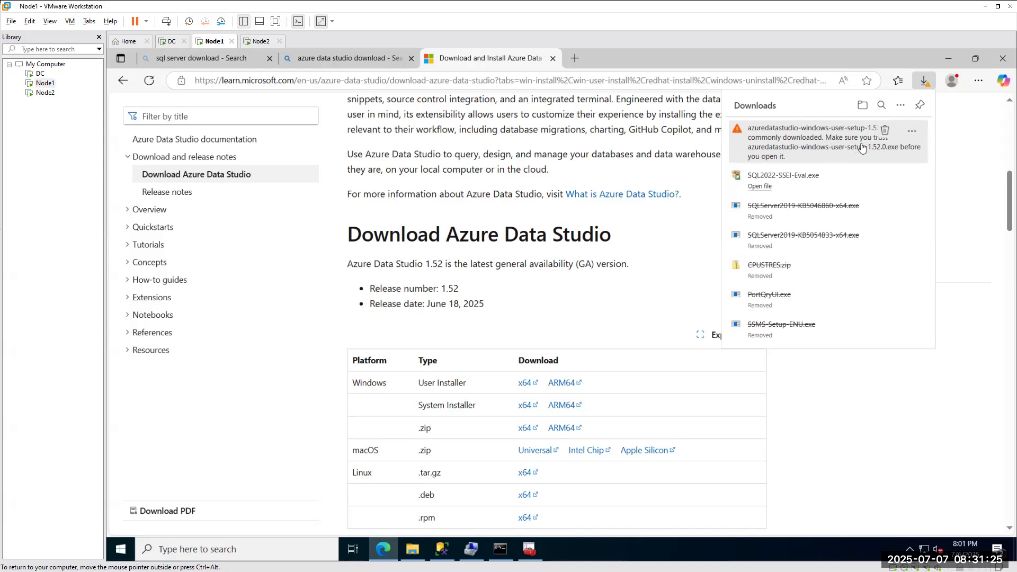
left_click(913, 131)
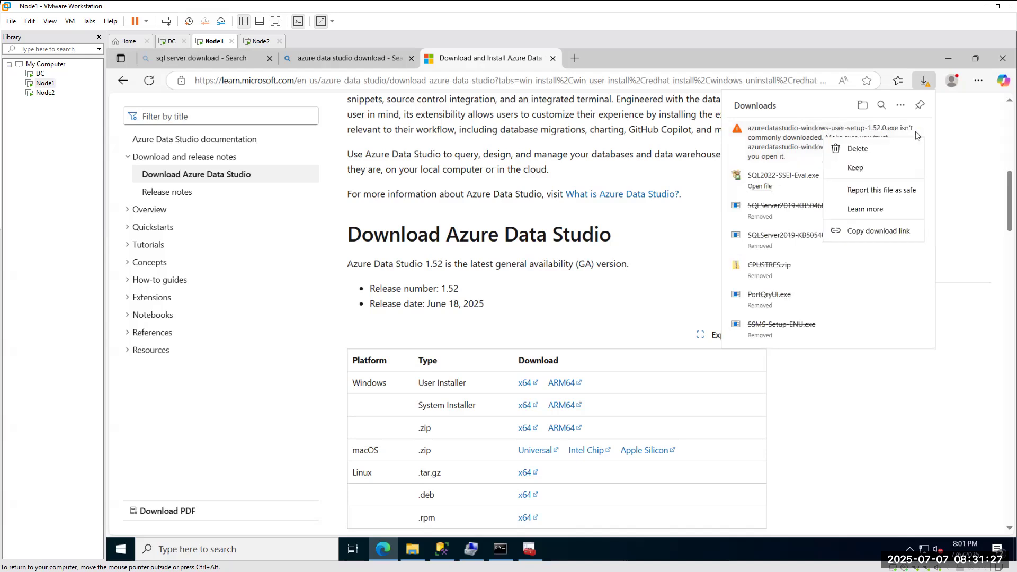
left_click(873, 192)
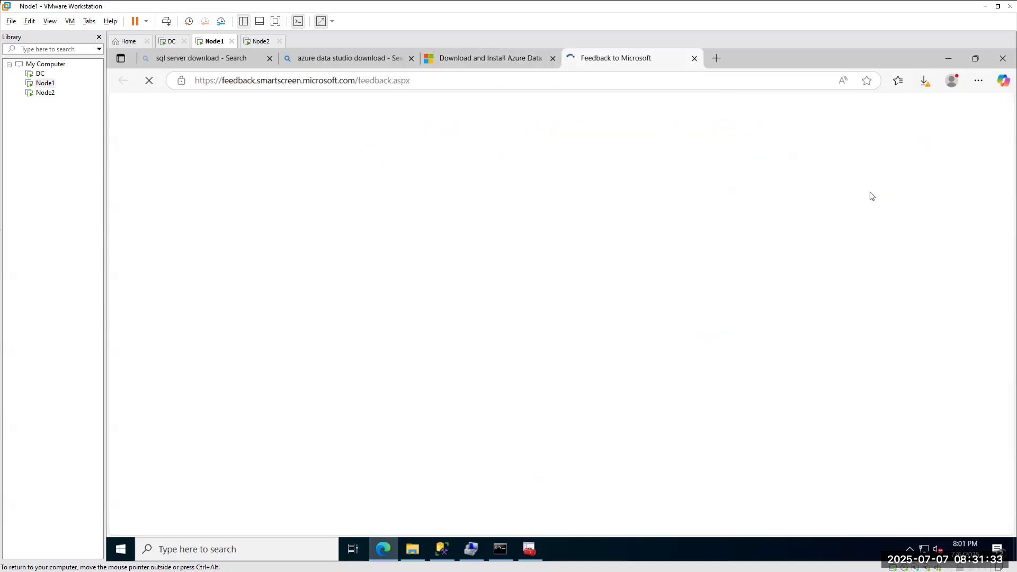
left_click(490, 60)
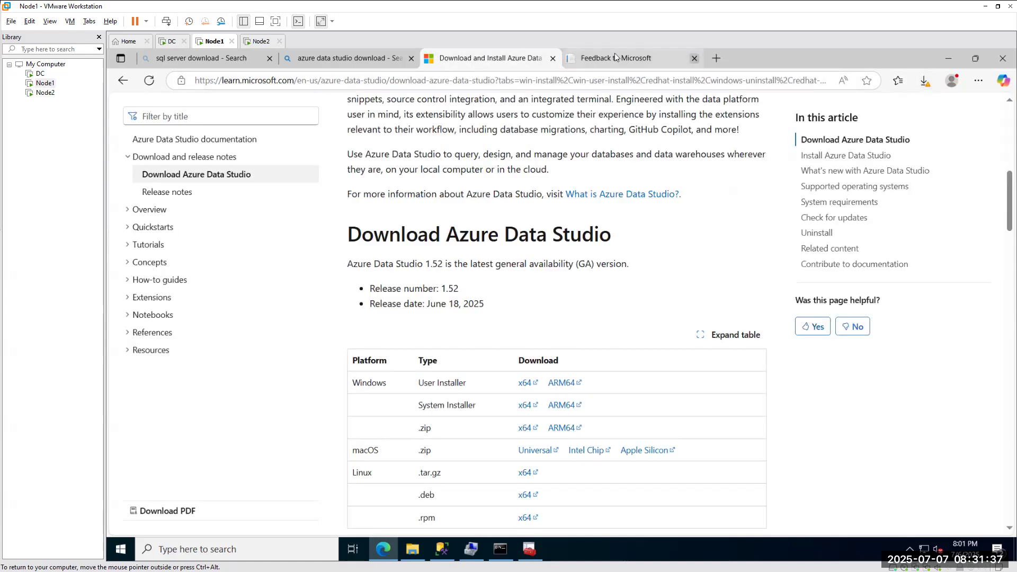
left_click(598, 61)
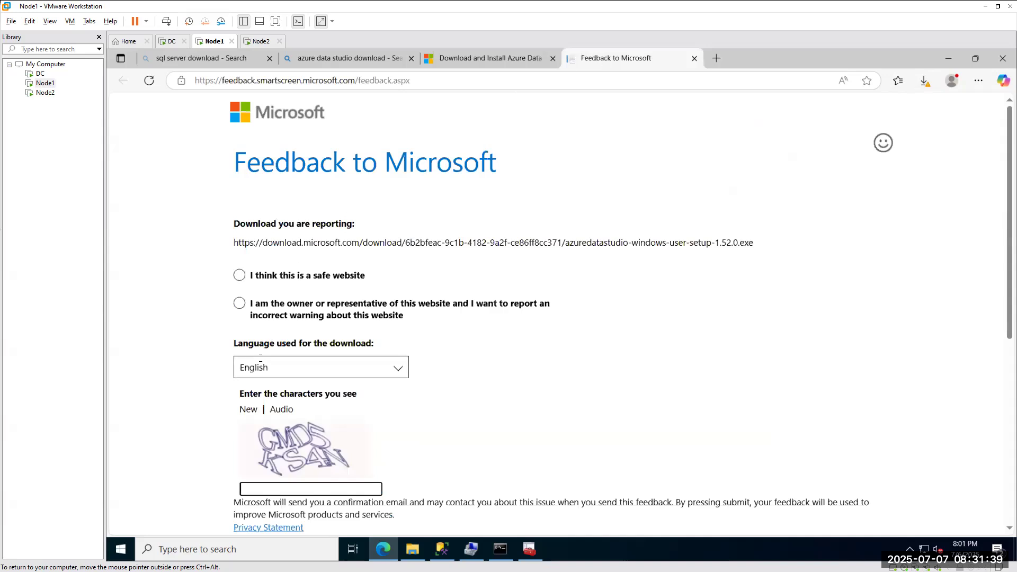
Mark it a safe website, enter the CAPTCHA characters, and submit the feedback form.
left_click(237, 280)
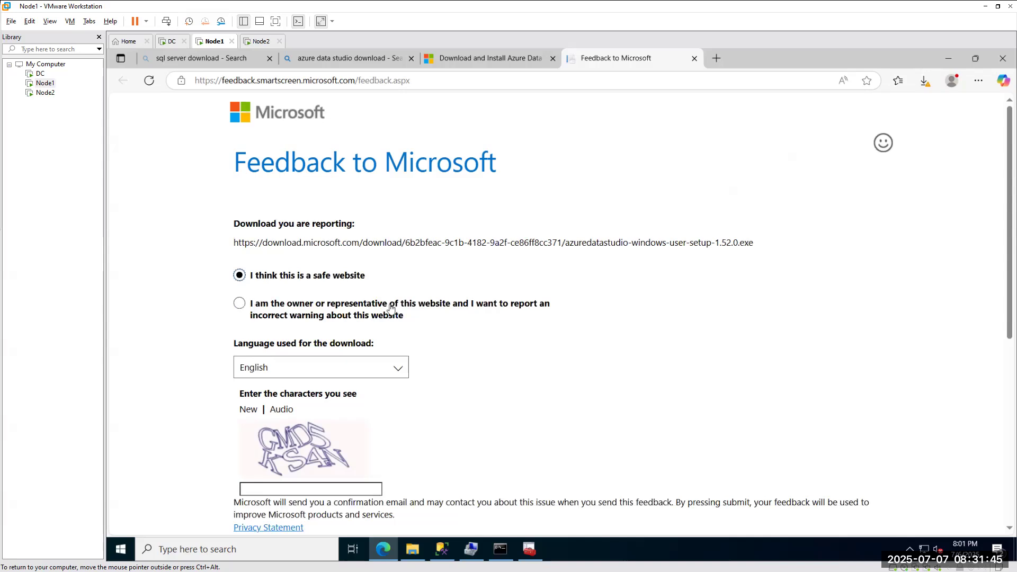
scroll(390, 309, "down", 3)
left_click(257, 314)
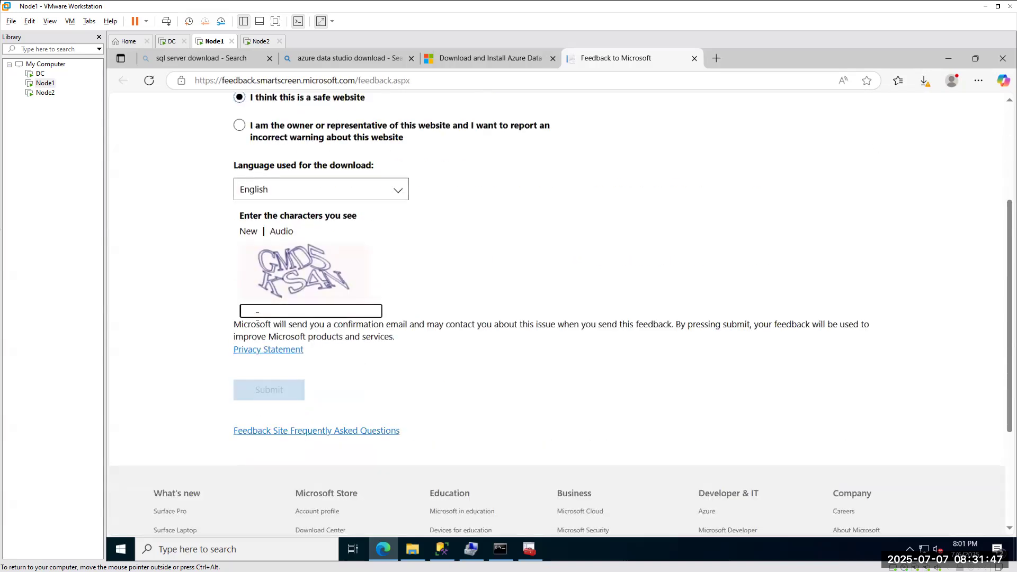
type("GMD")
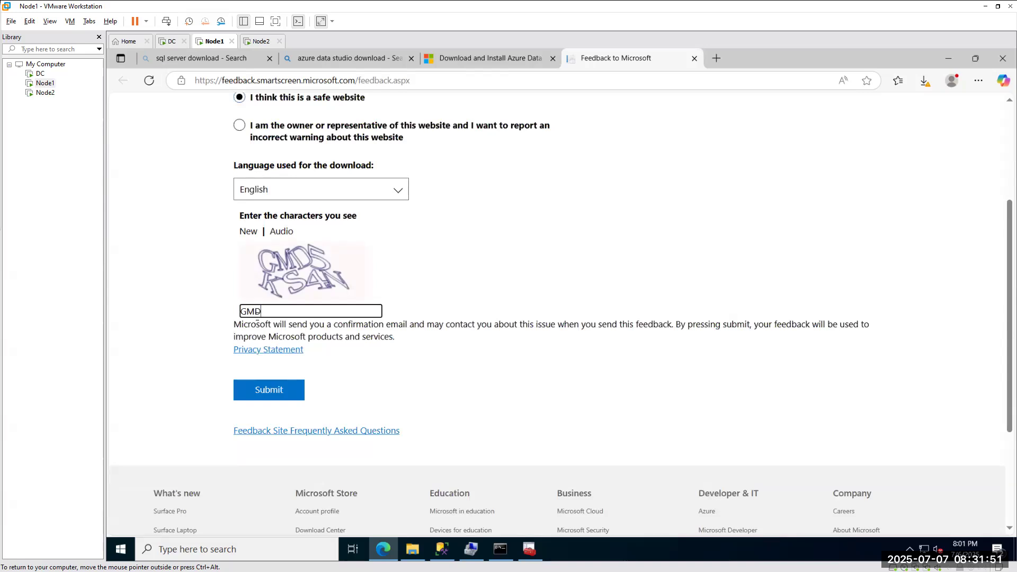
type("5KS4N")
left_click(248, 390)
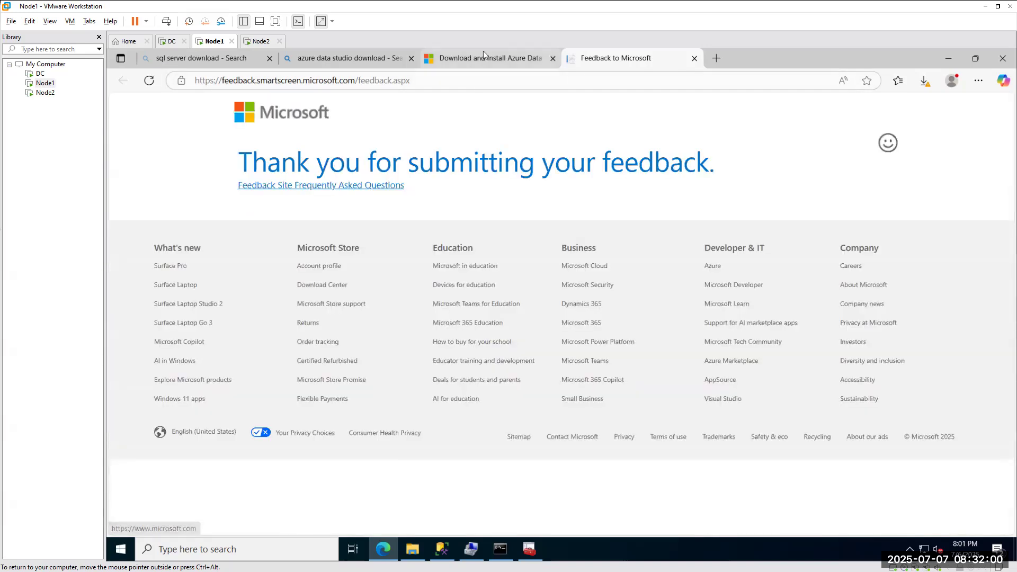
left_click(483, 54)
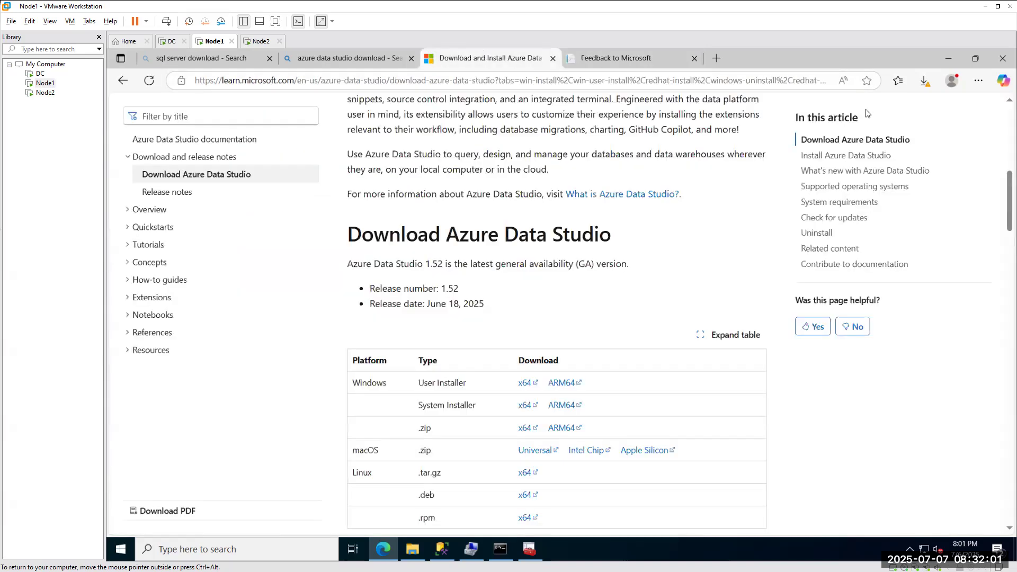
Download the Windows x64 user installer a second time.
left_click(924, 80)
left_click(912, 132)
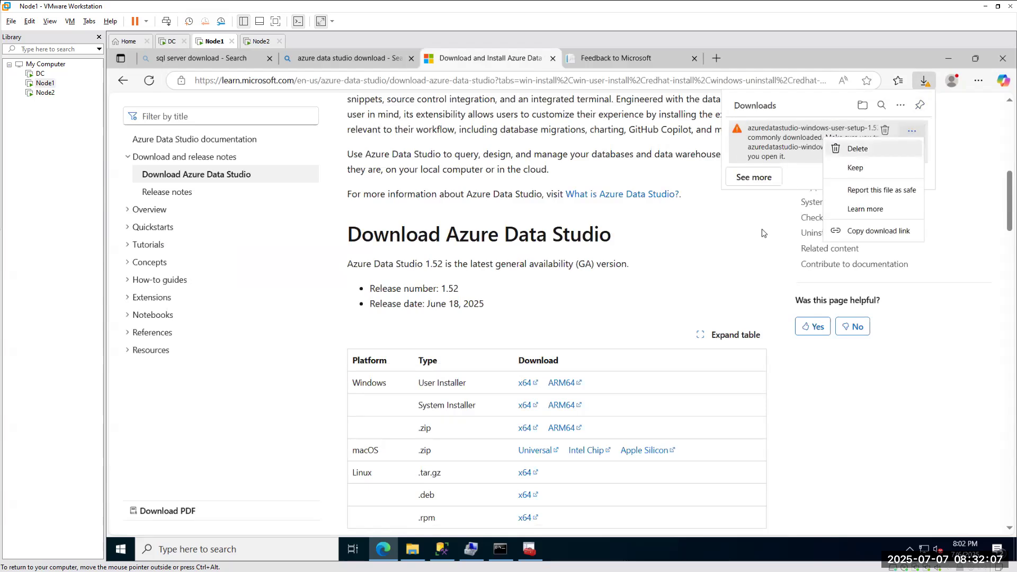
left_click(847, 412)
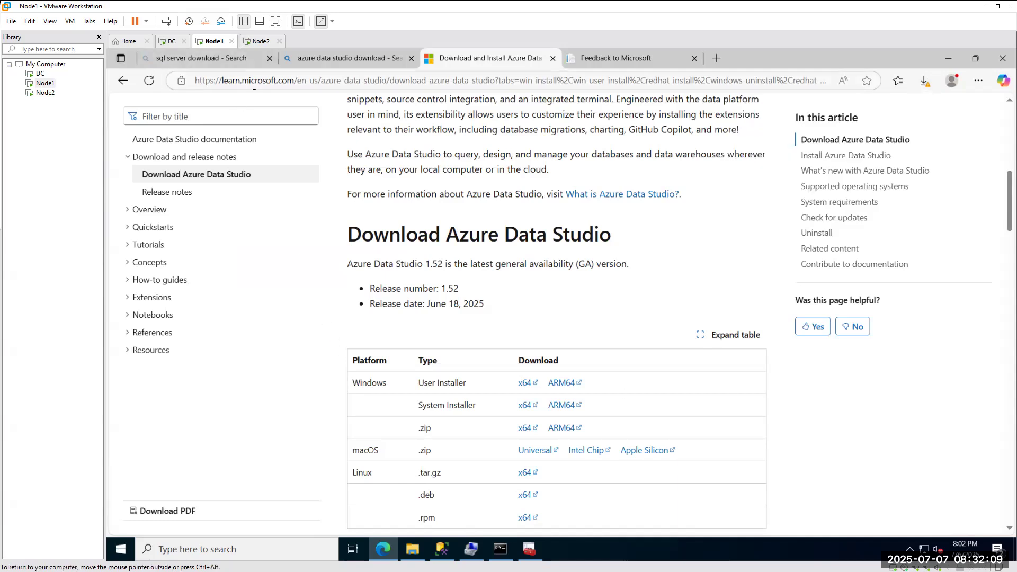
left_click(525, 384)
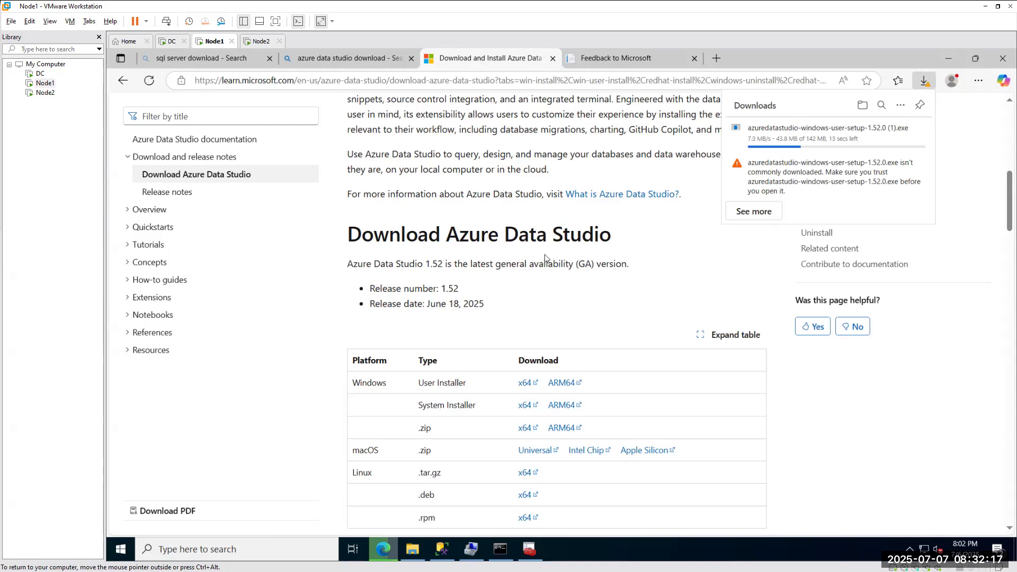
Keep the blocked installer anyway and delete the duplicate download.
mouse_move(778, 175)
left_click(911, 167)
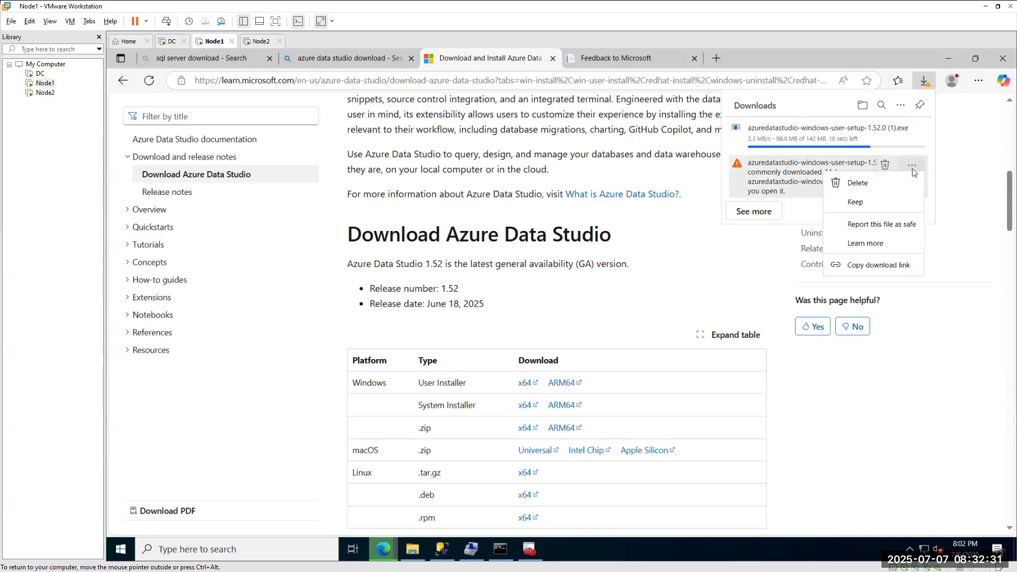
left_click(864, 199)
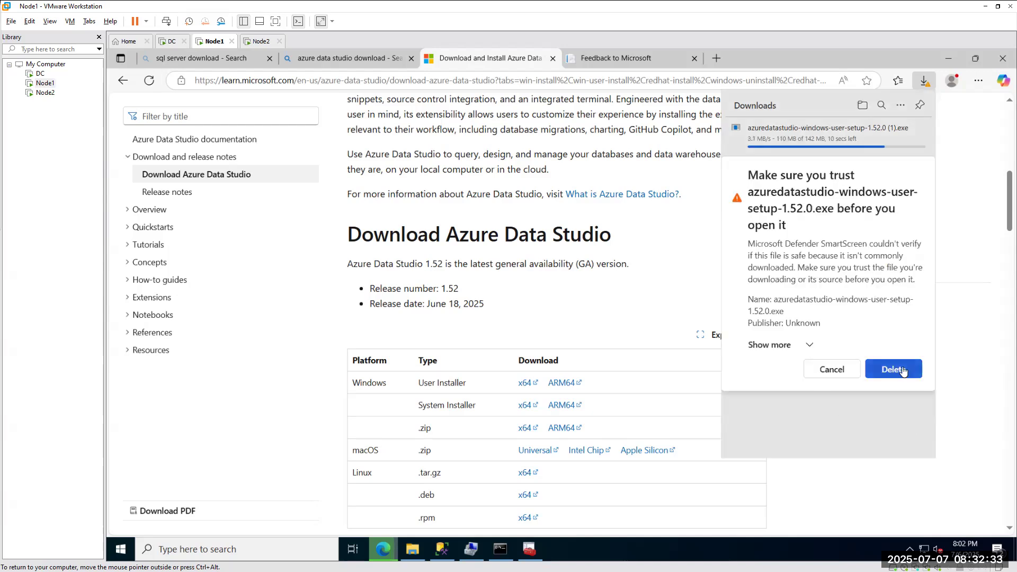
left_click(807, 345)
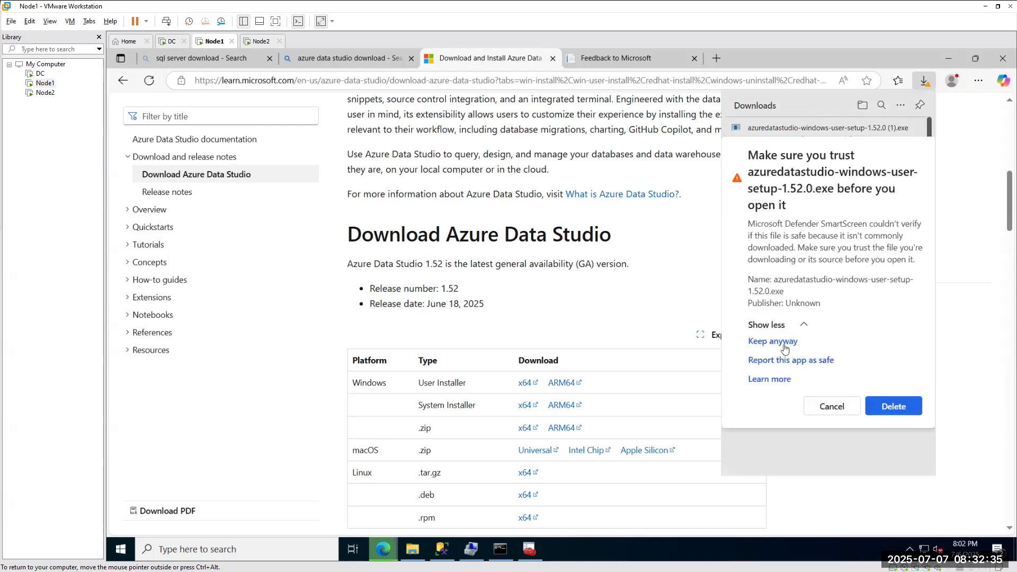
left_click(781, 343)
mouse_move(915, 135)
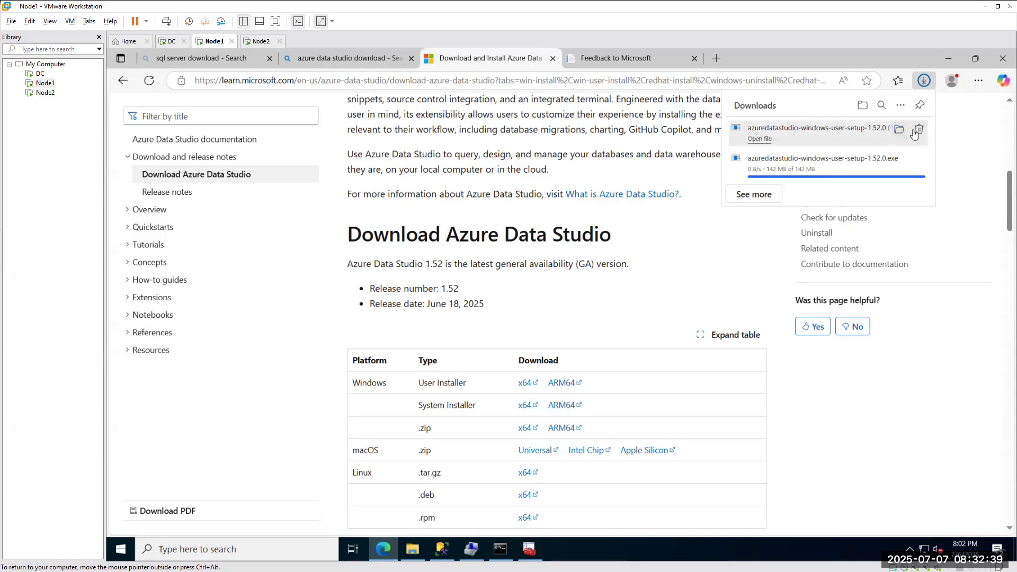
left_click(919, 130)
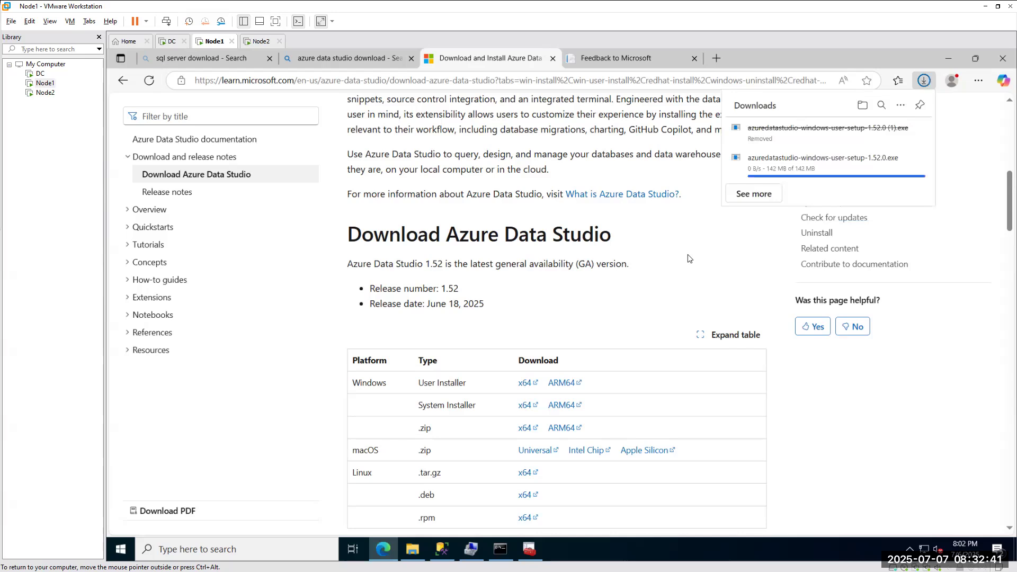
Open the downloaded installer, dismiss the administrator warning, and show the Downloads folder.
mouse_move(792, 166)
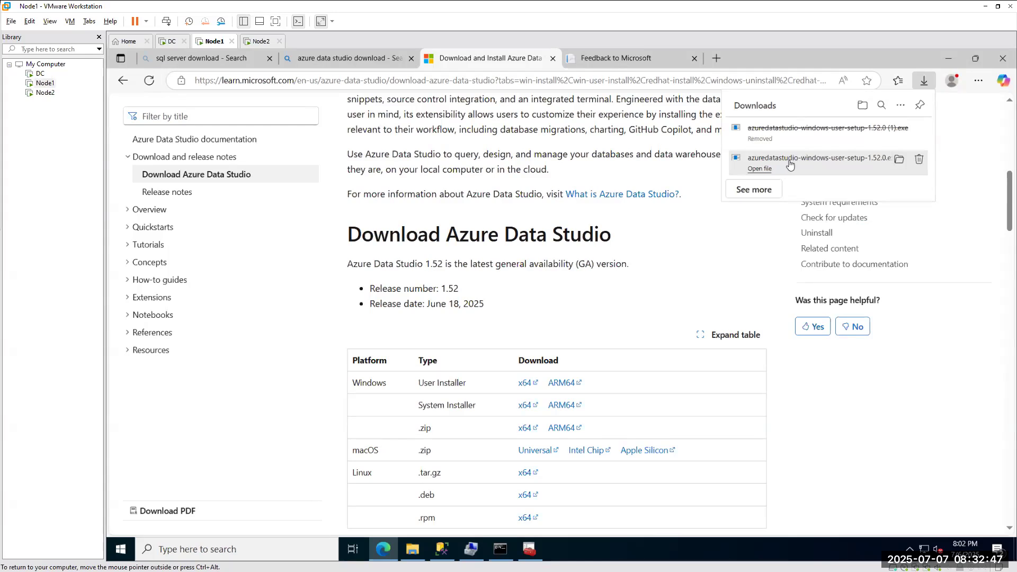
left_click(791, 165)
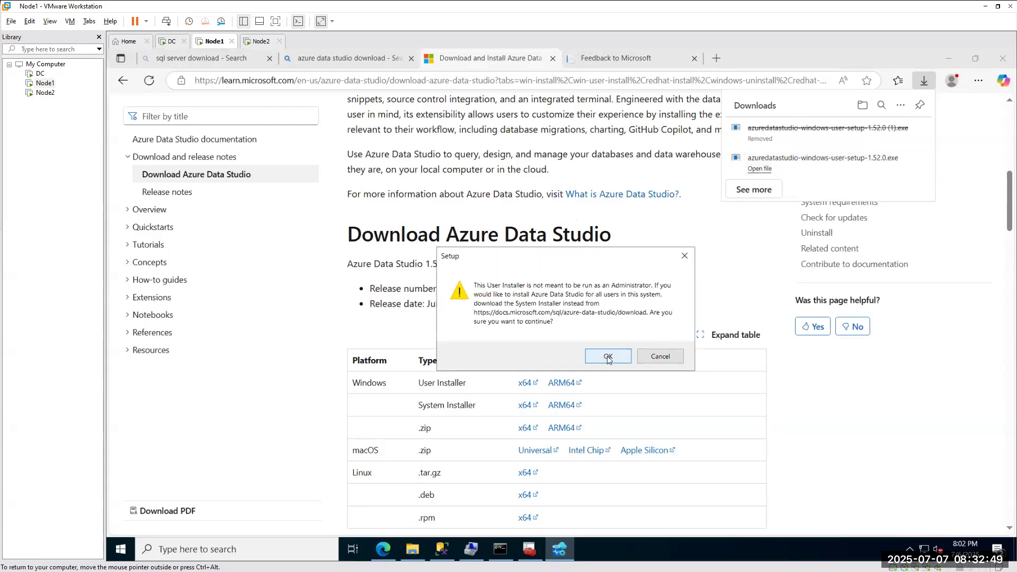
left_click(668, 360)
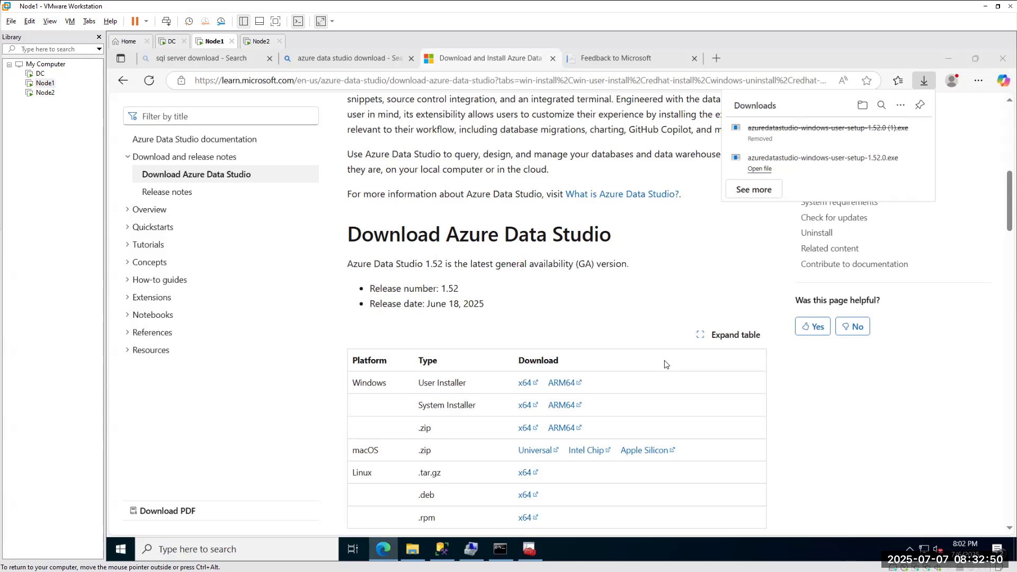
left_click(413, 552)
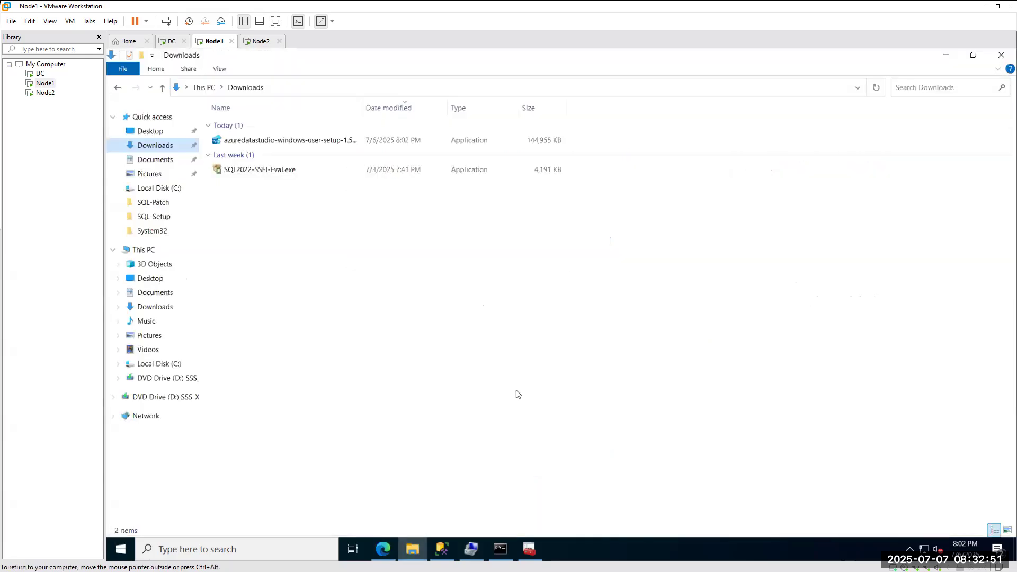
Run the installer, accept the licence, keep default folders, add a desktop icon, and install.
double_click(240, 143)
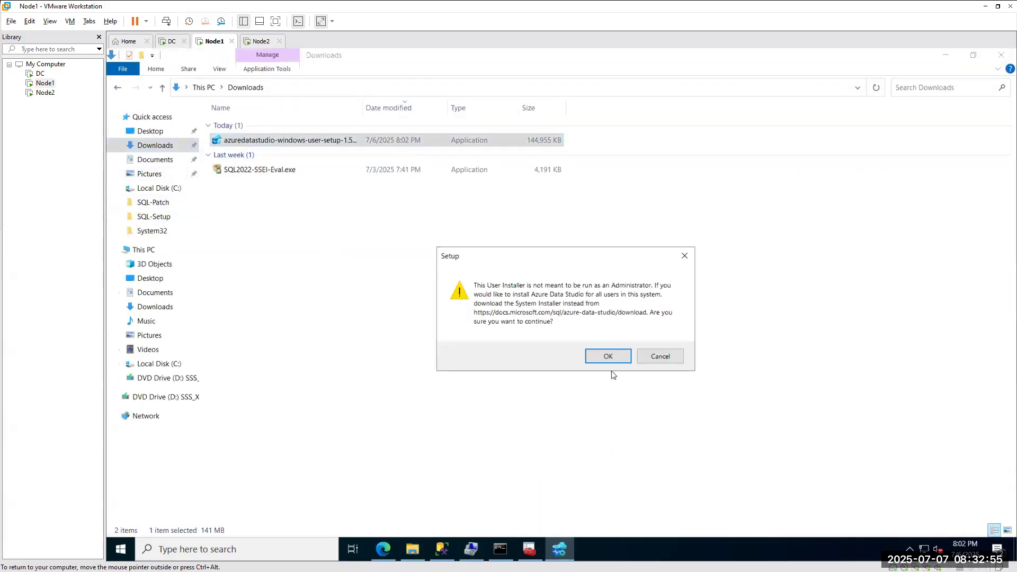
left_click(607, 357)
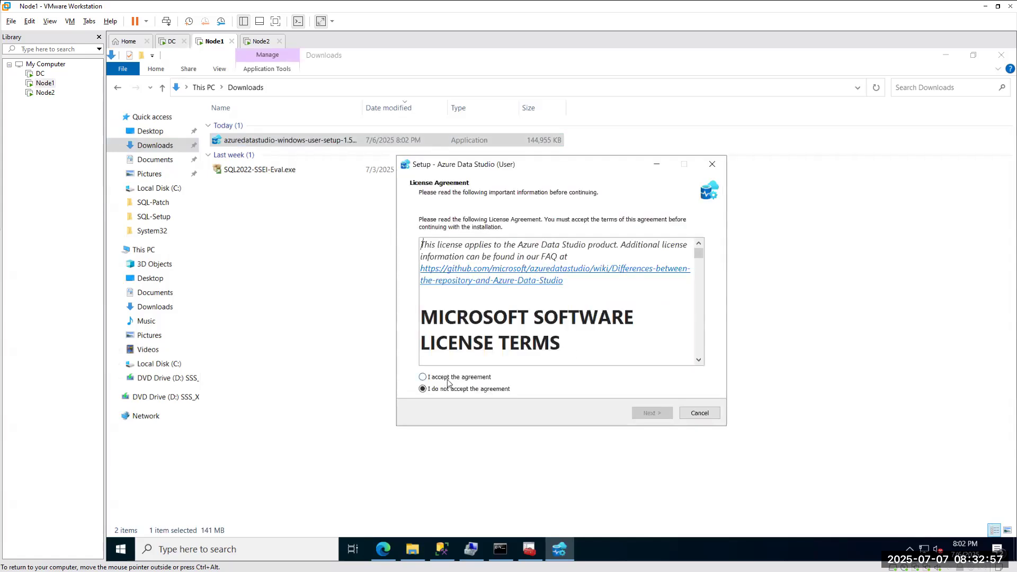
left_click(447, 378)
left_click(657, 416)
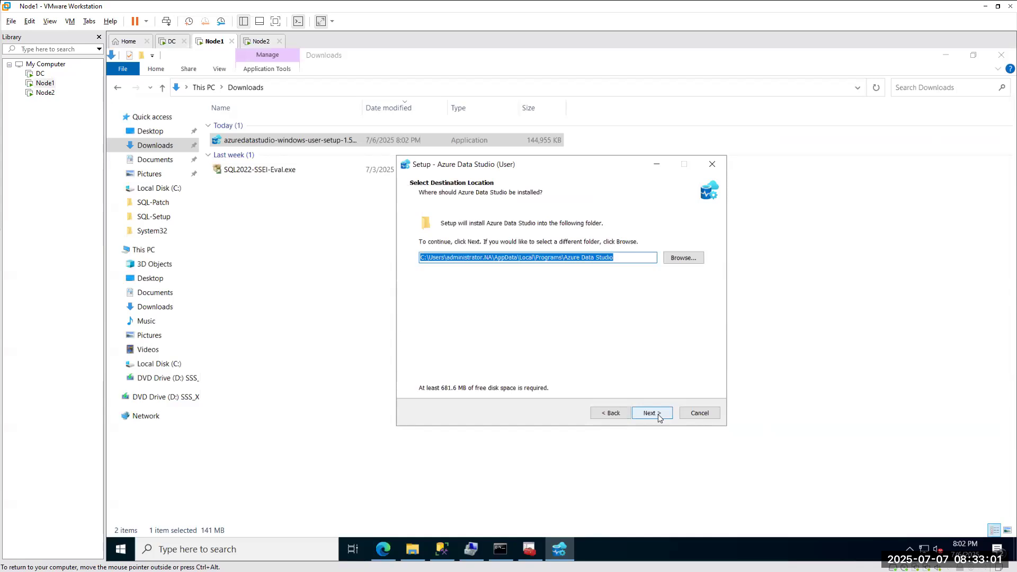
left_click(651, 413)
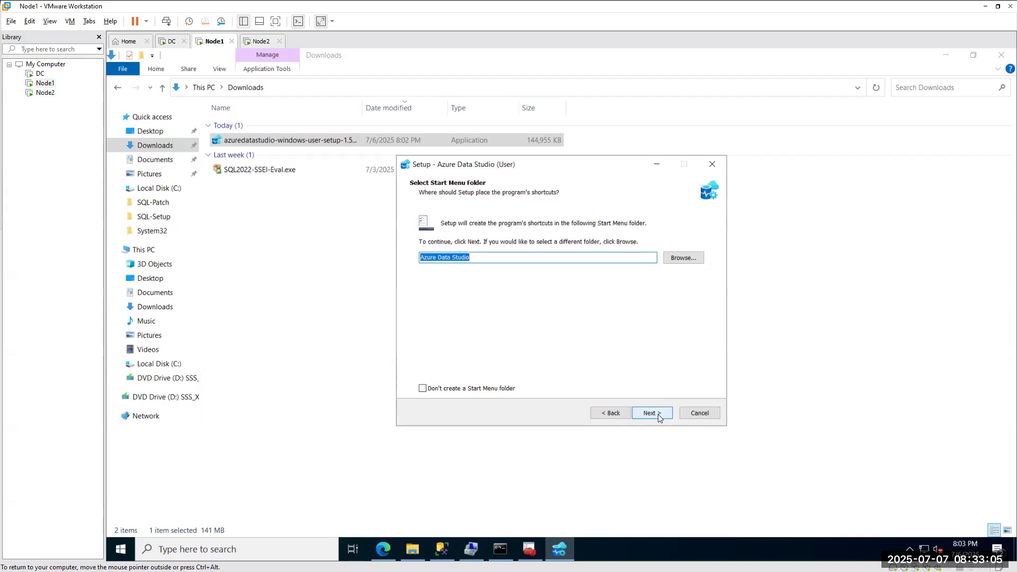
left_click(659, 417)
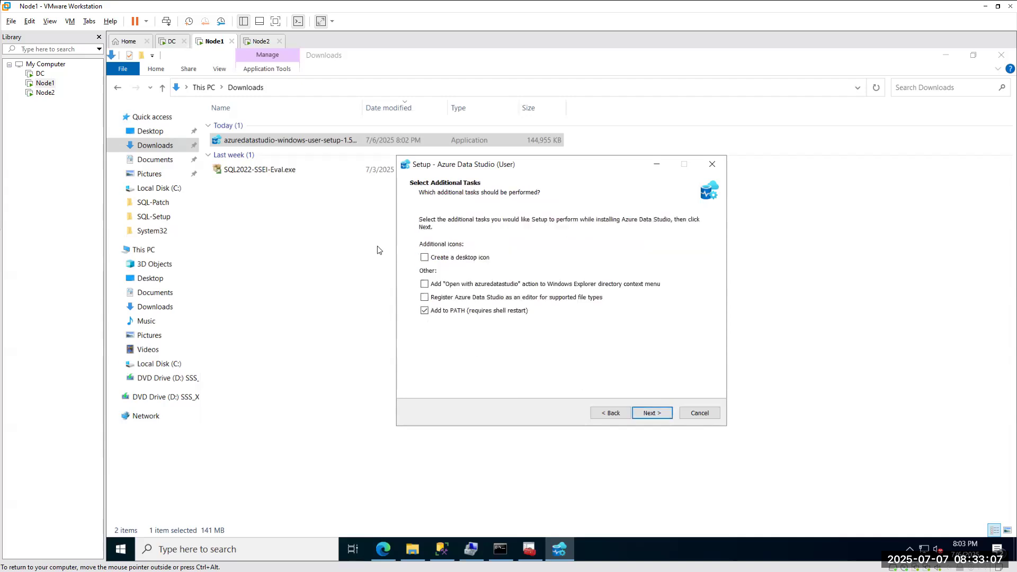
left_click(440, 258)
left_click(646, 415)
left_click(652, 413)
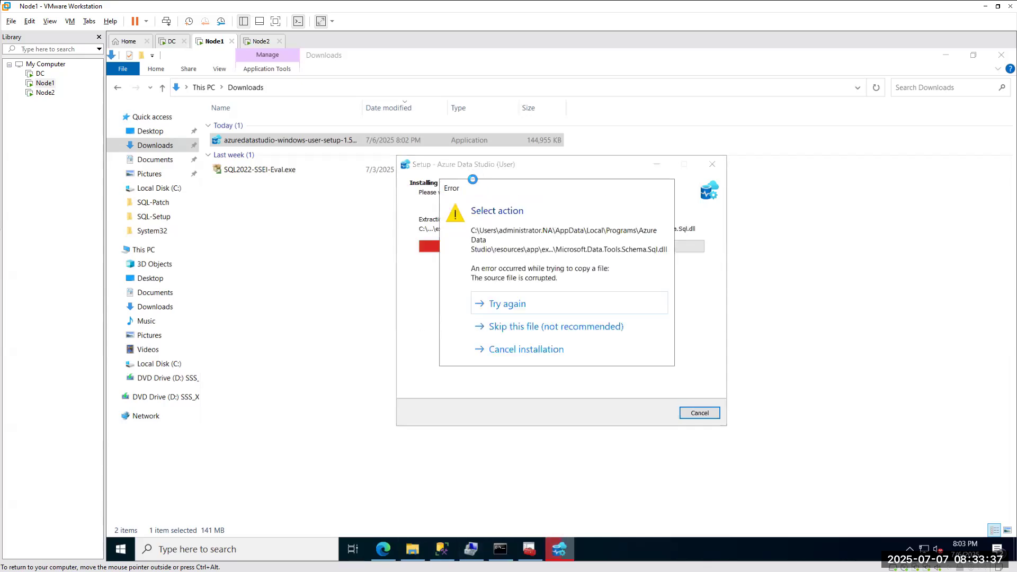
Retry copying the corrupted Microsoft.Data.Tools file, then skip it to keep installing.
left_click(514, 307)
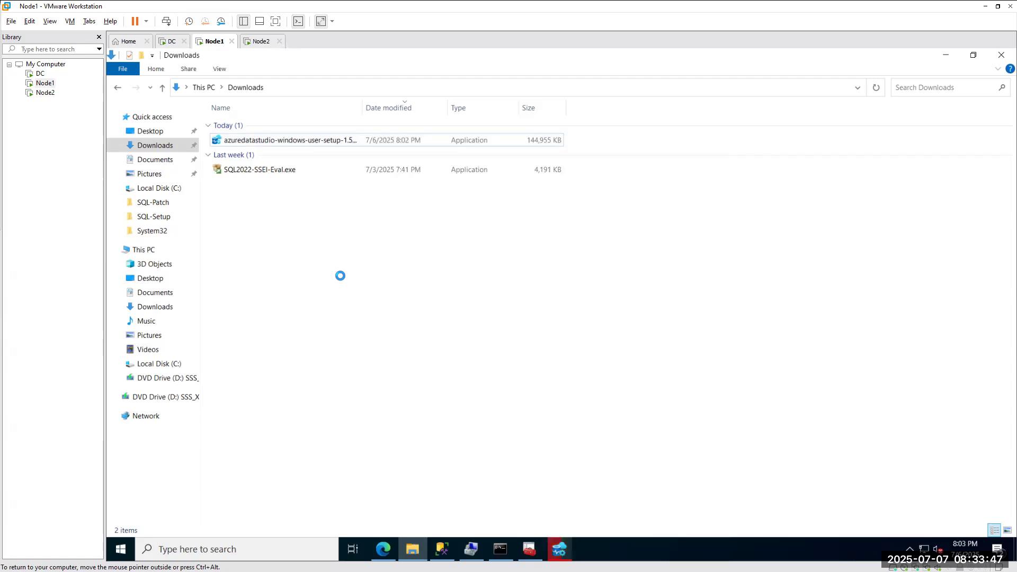
key("ctrl+alt")
left_click(571, 542)
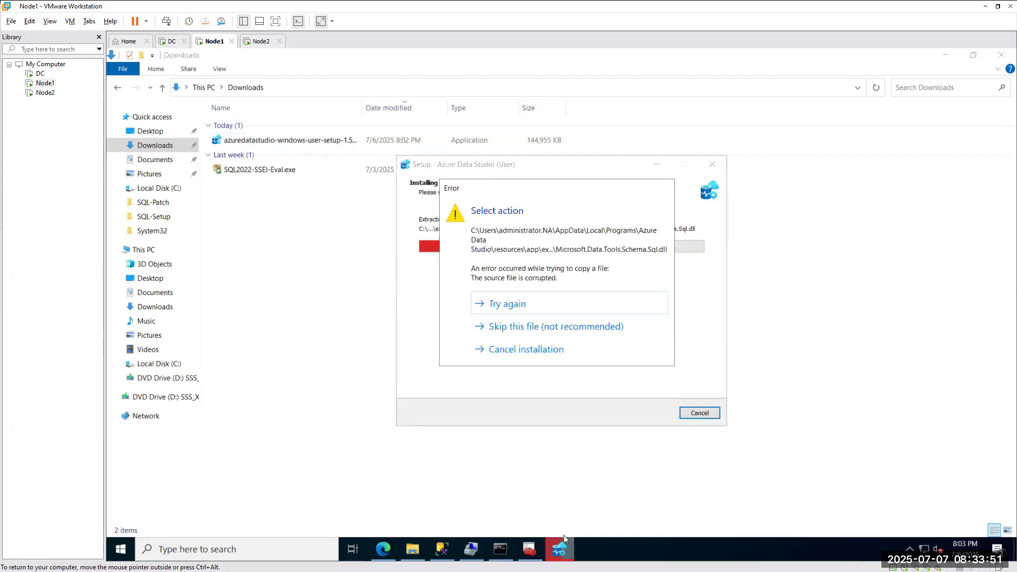
left_click(523, 329)
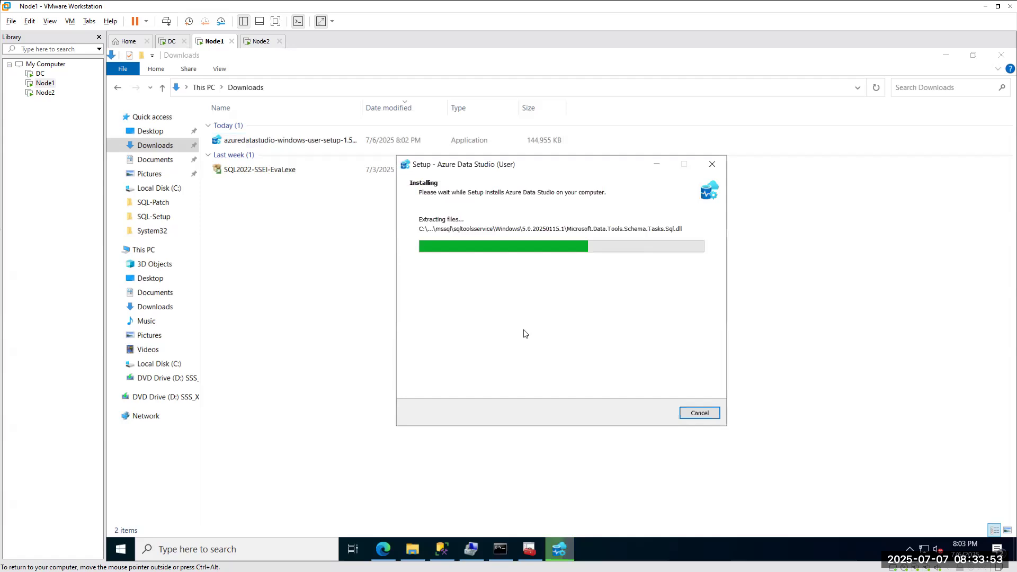
Retry the corrupted file once more and minimize the setup window.
left_click(247, 335)
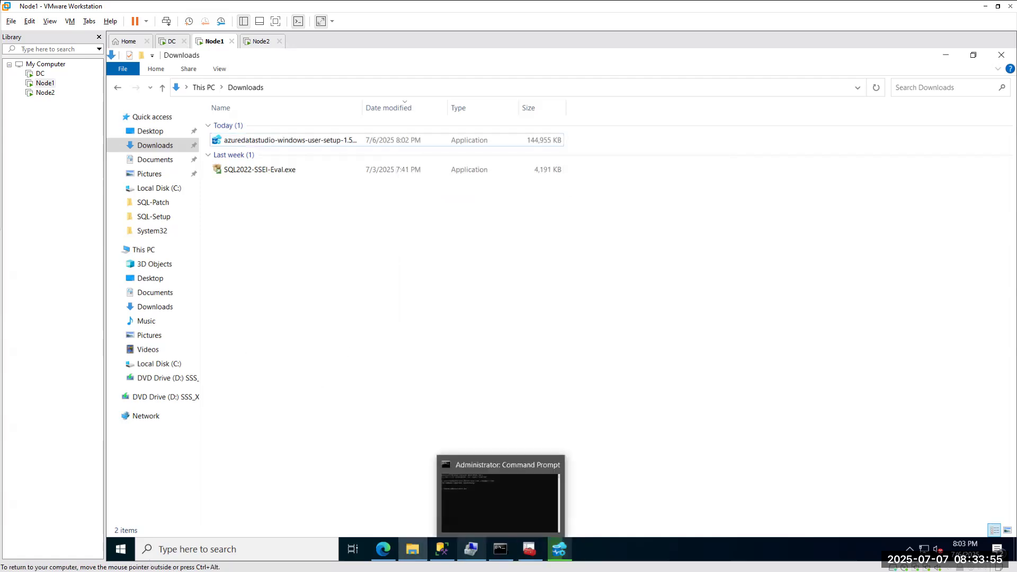
left_click(423, 491)
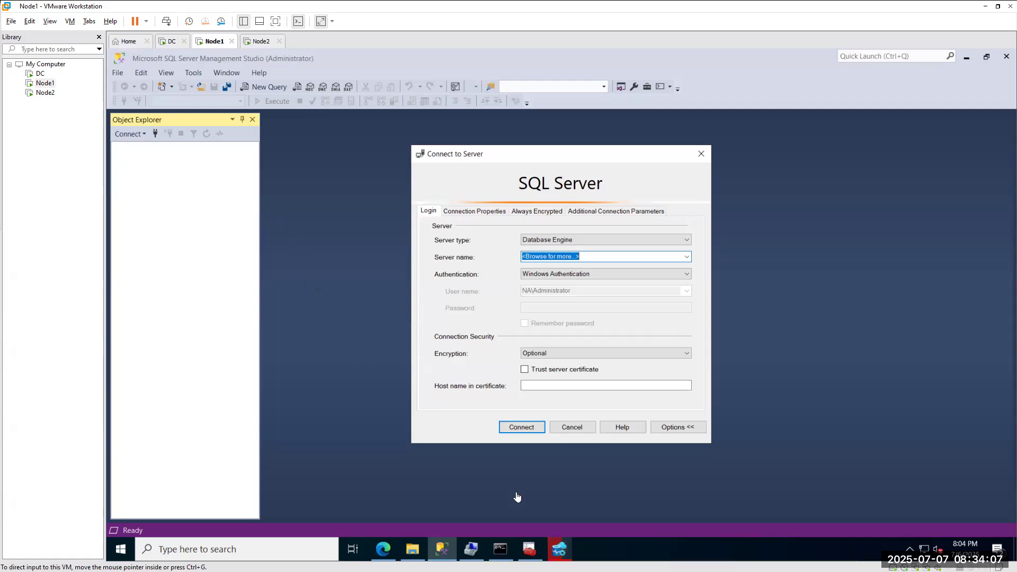
left_click(563, 553)
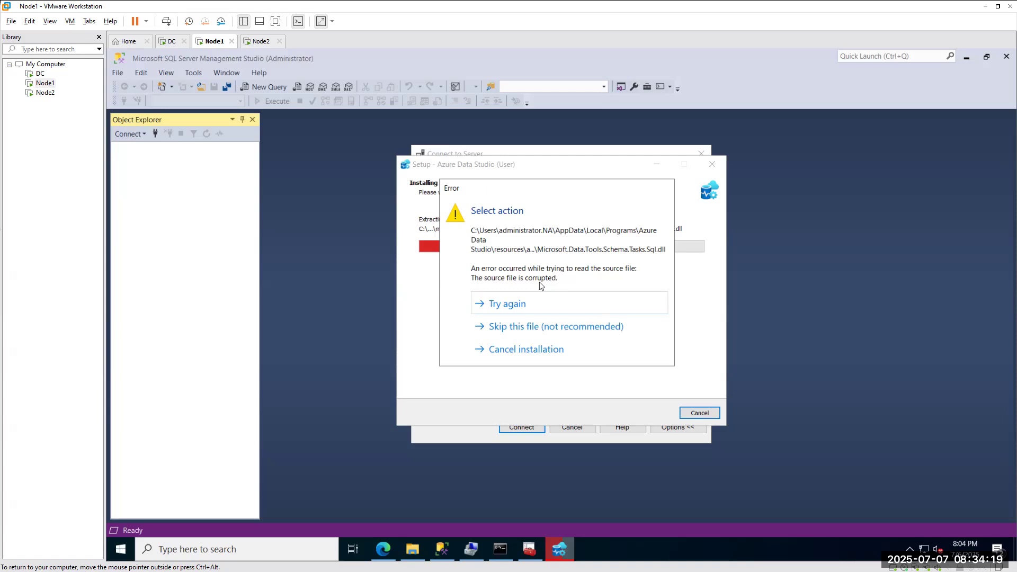
left_click(524, 305)
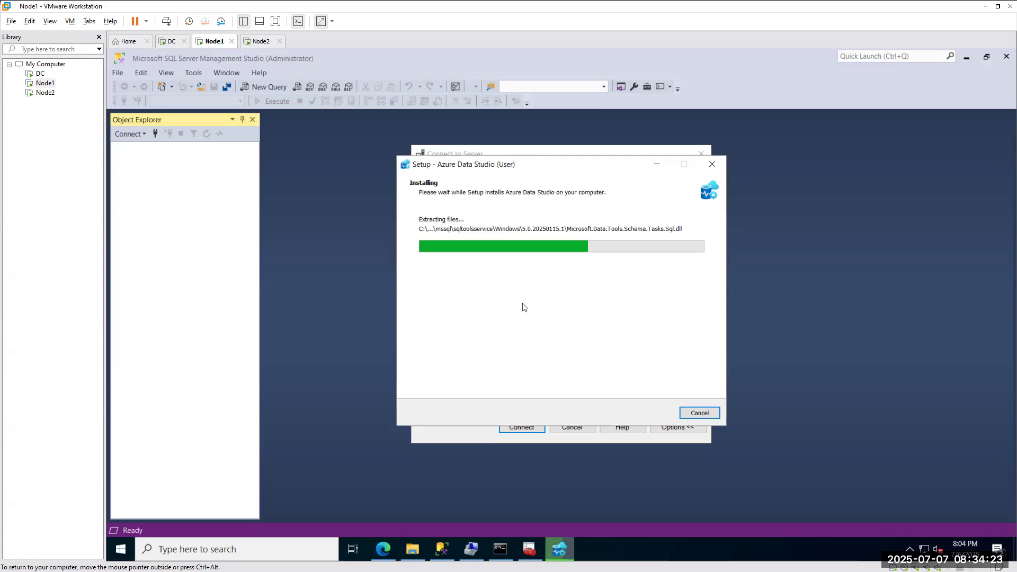
left_click(657, 163)
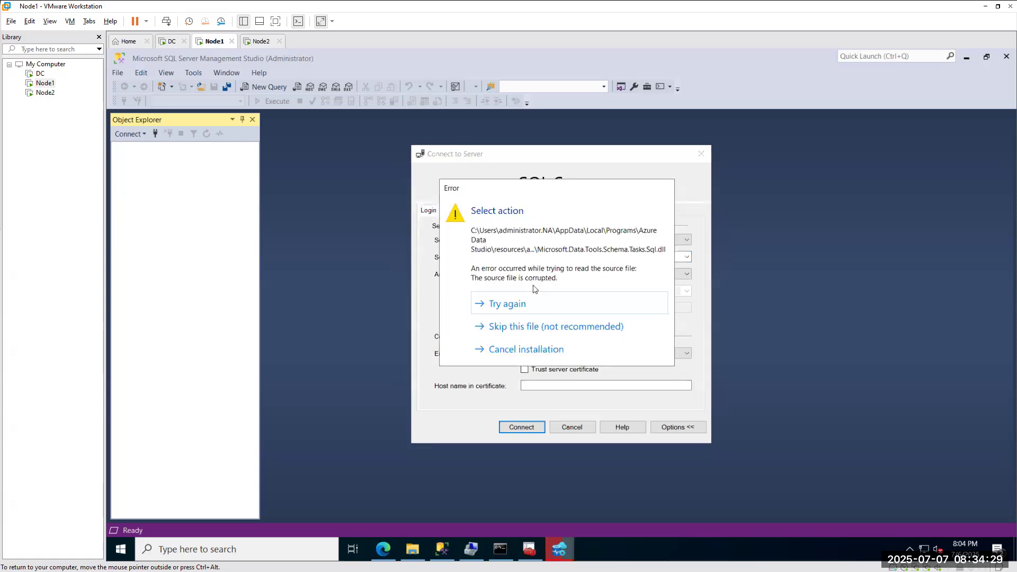
Cancel the failed Azure Data Studio installation from the Error dialog.
left_click(513, 355)
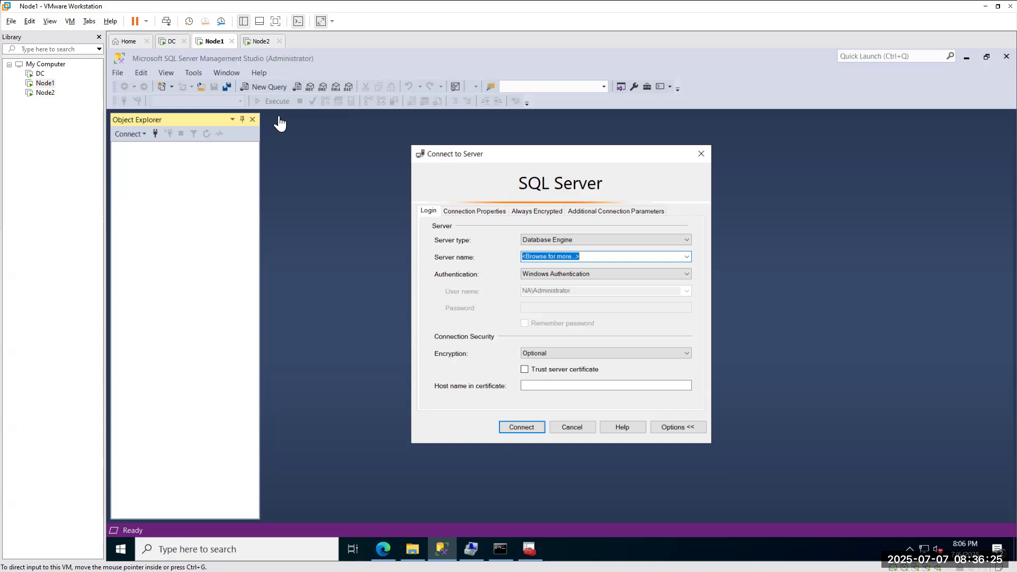
Close Browse for Servers, pick NODE1 from the Server name list, and start a Windows search.
left_click(607, 257)
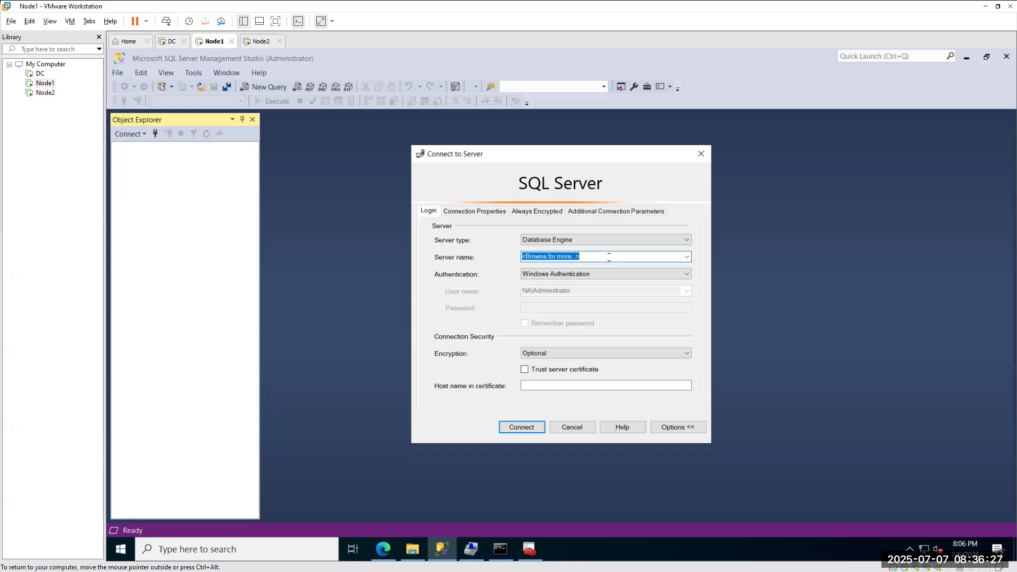
left_click(674, 190)
left_click(596, 257)
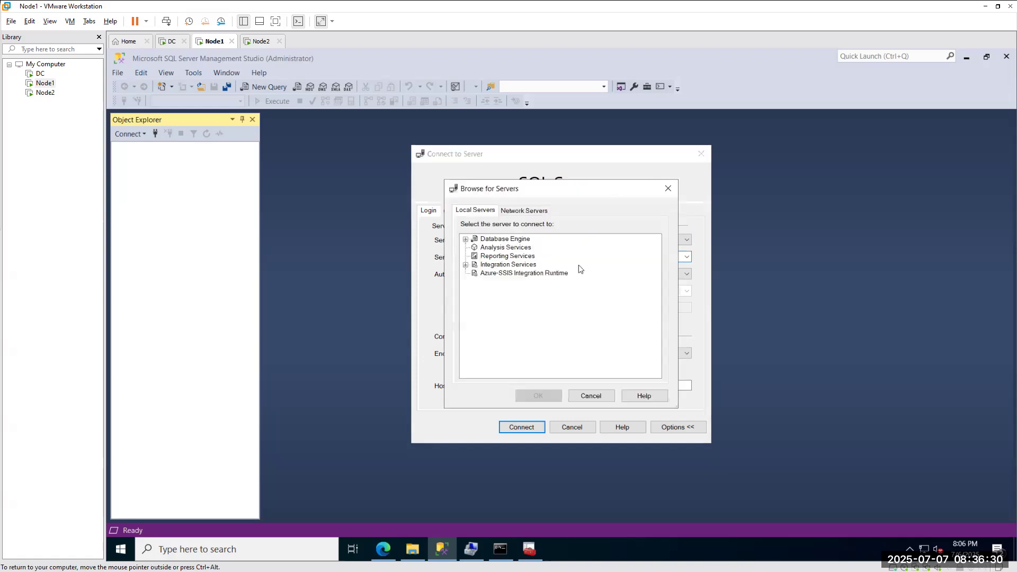
left_click(666, 189)
left_click(687, 256)
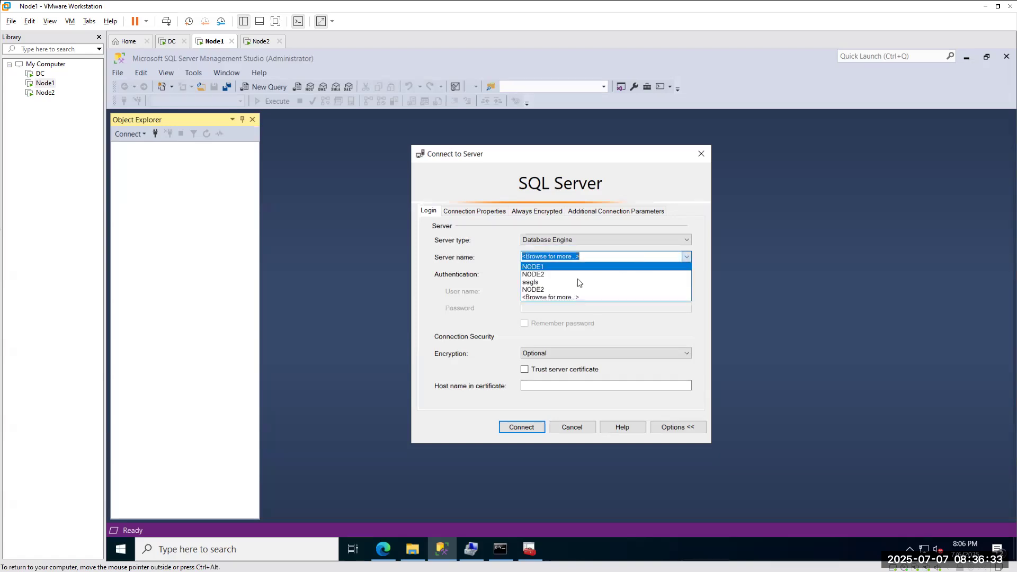
left_click(578, 279)
left_click(196, 550)
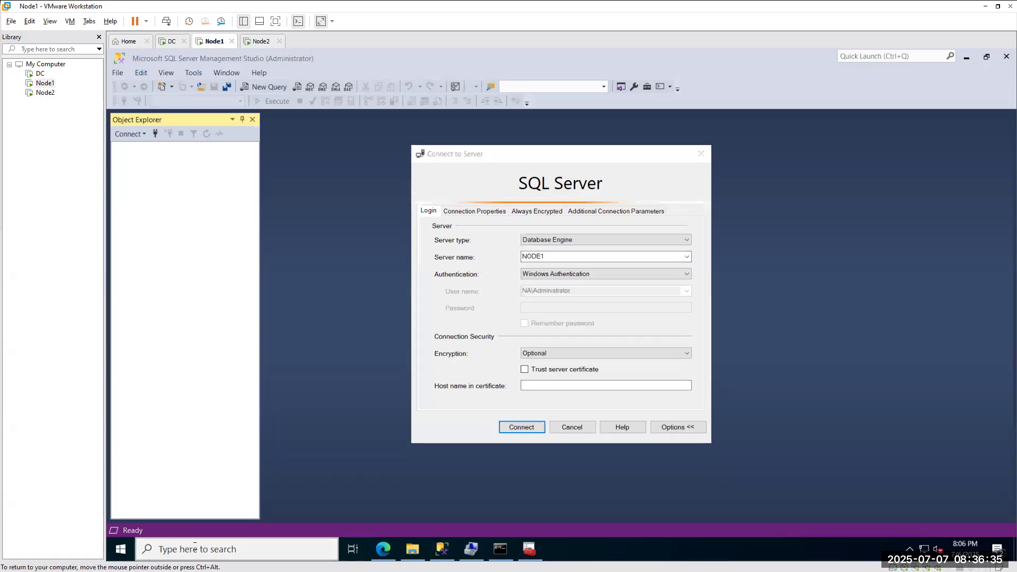
Launch cmd, run hostname to confirm the host is NODE1, and close the console.
type("cmd")
key("Return")
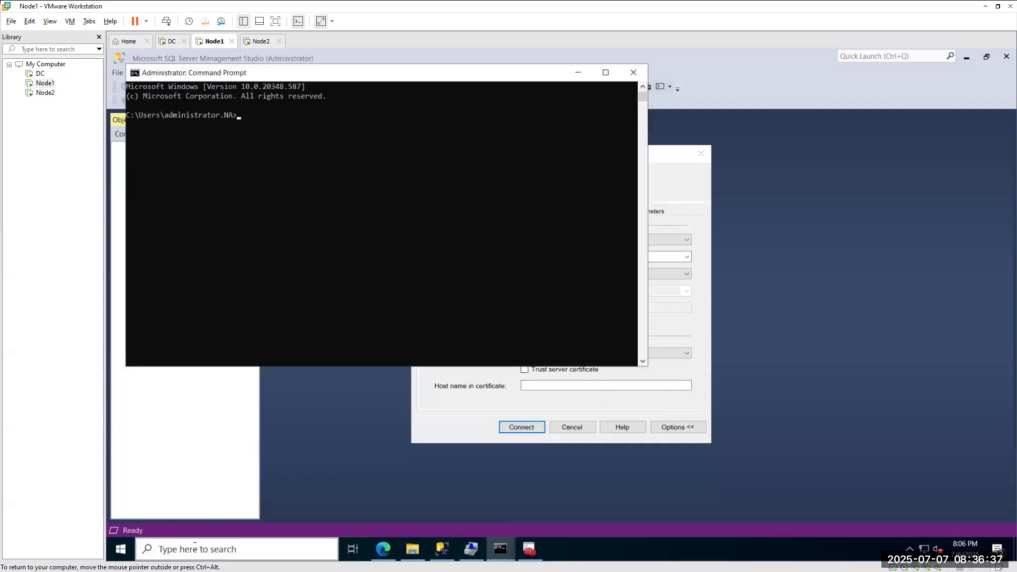
type("hostanme")
key("BackSpace")
key("BackSpace")
key("BackSpace")
key("BackSpace")
type("name")
key("Return")
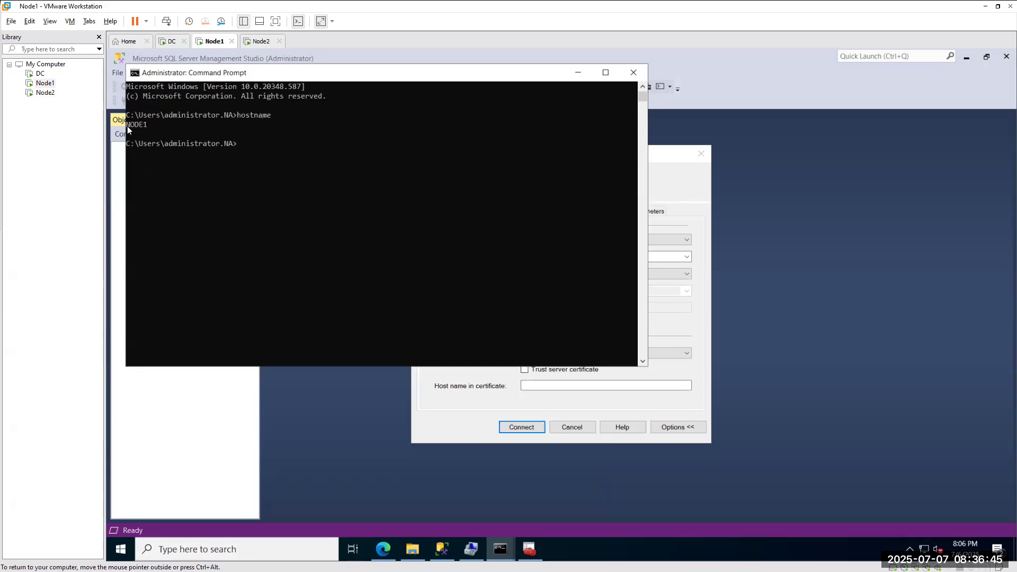
left_click(634, 72)
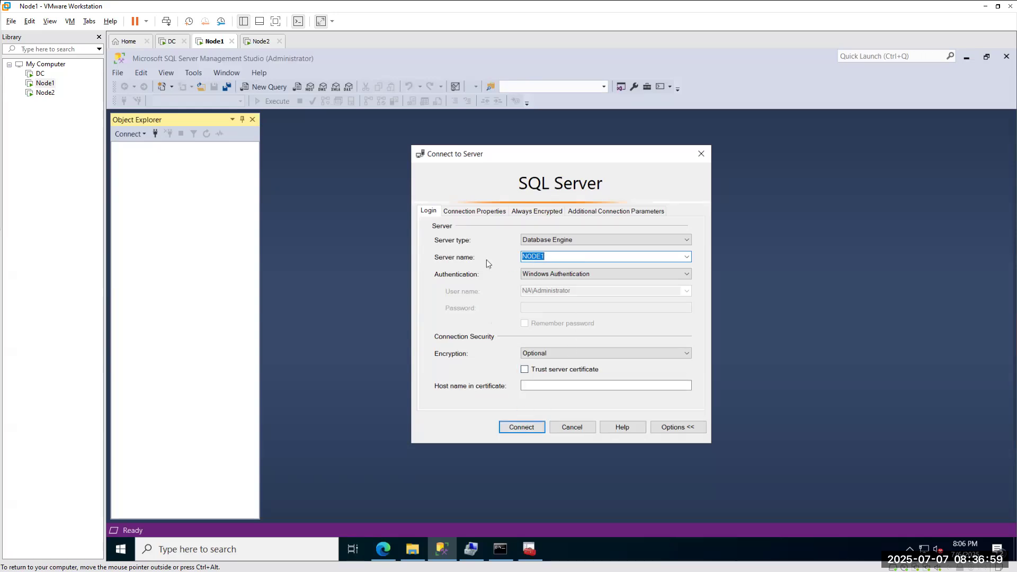
Connect to NODE1 with Windows Authentication and Optional encryption.
left_click(543, 273)
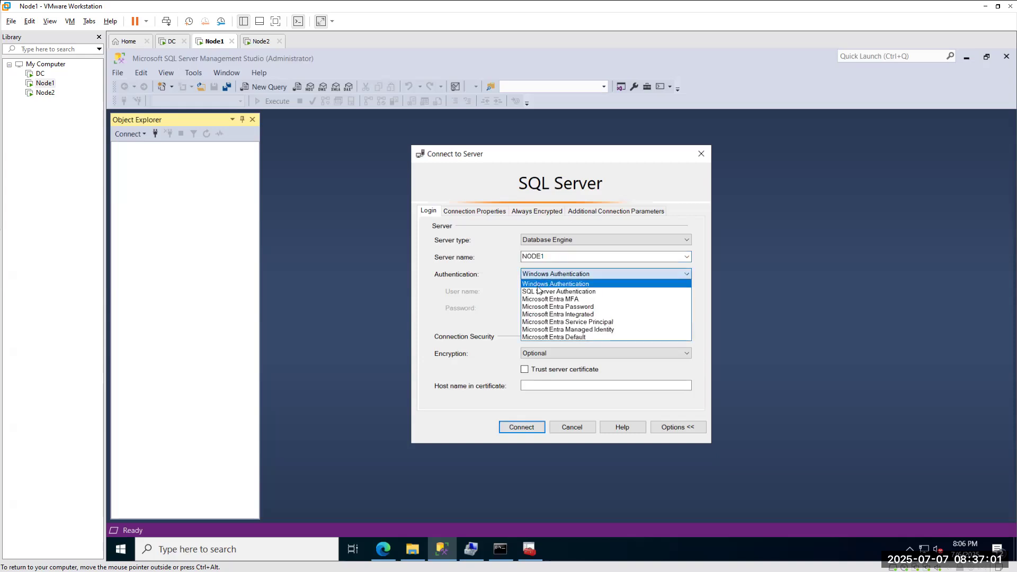
left_click(479, 307)
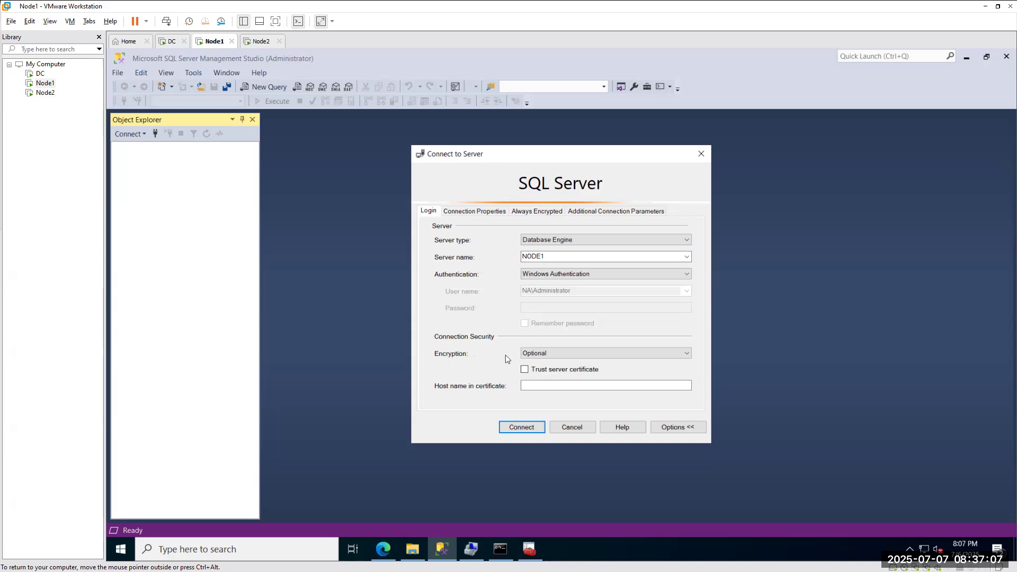
left_click(532, 354)
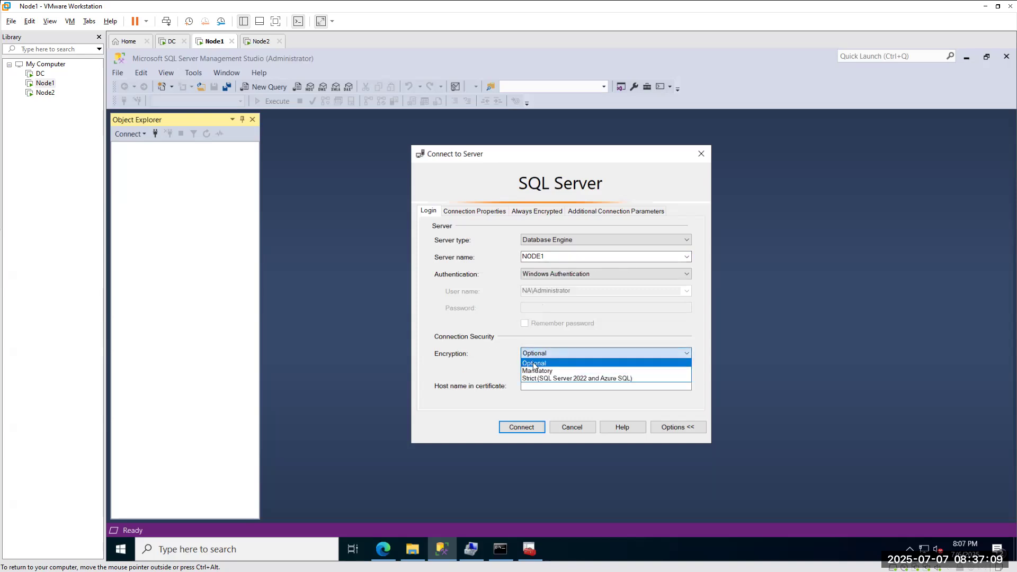
left_click(532, 363)
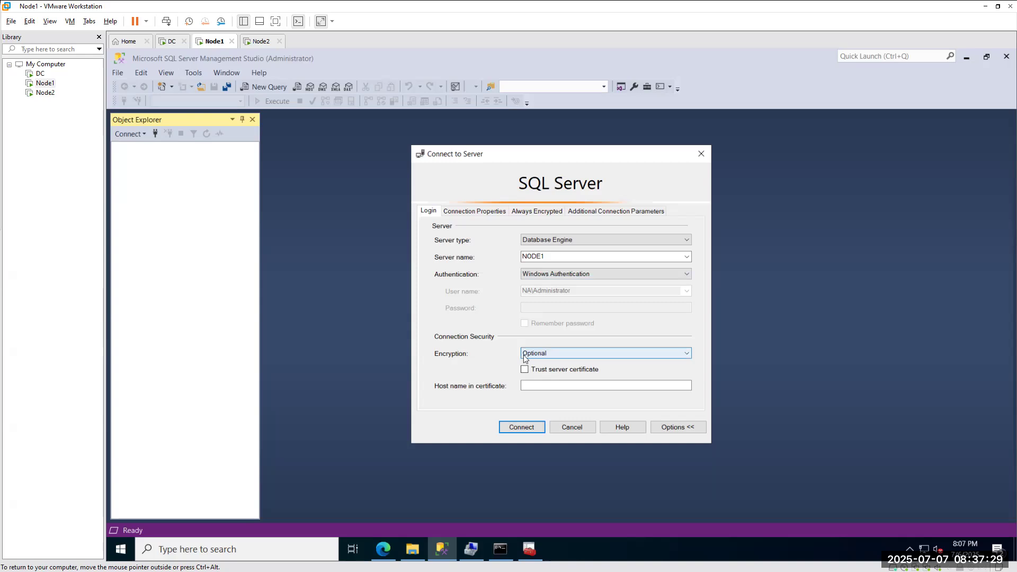
left_click(523, 429)
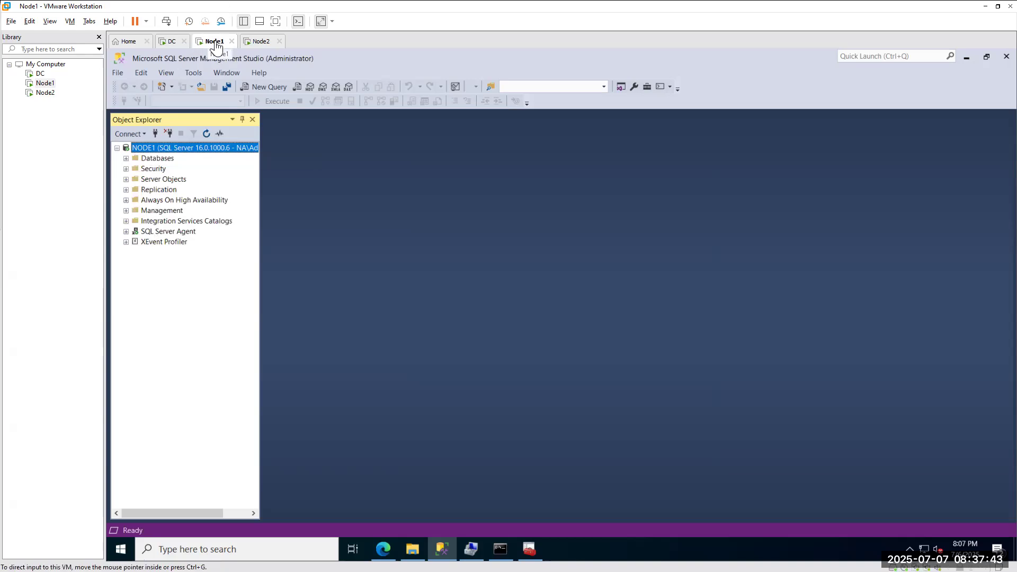
left_click(155, 134)
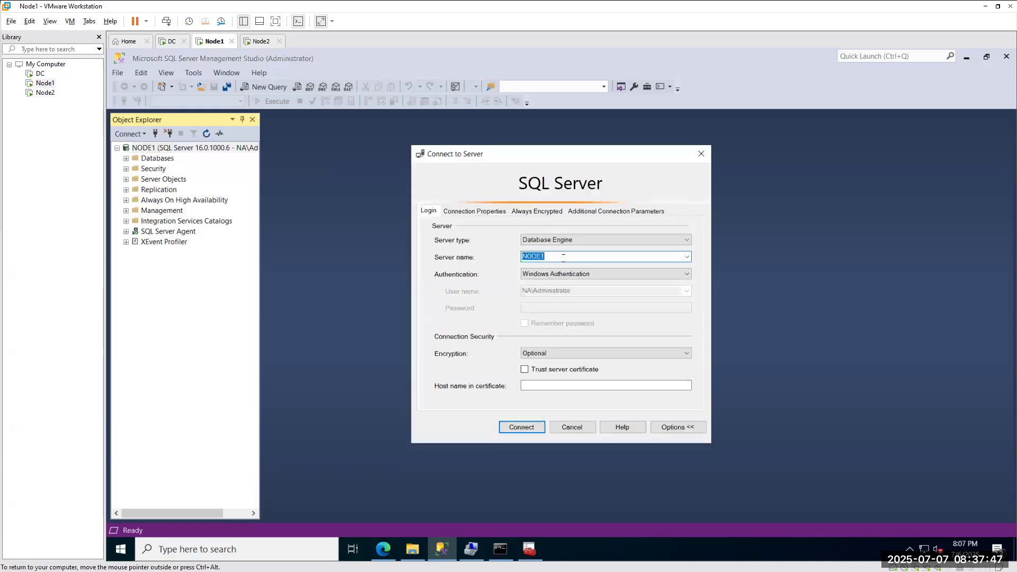
Connect Object Explorer to the local server '.' and bring up the Installation Errors notes.
key("BackSpace")
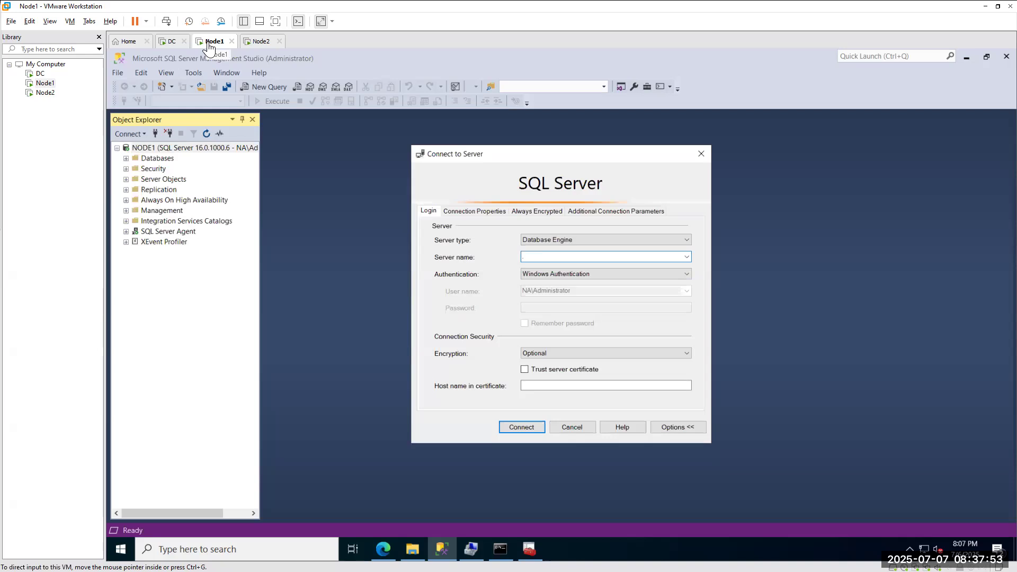
type(".")
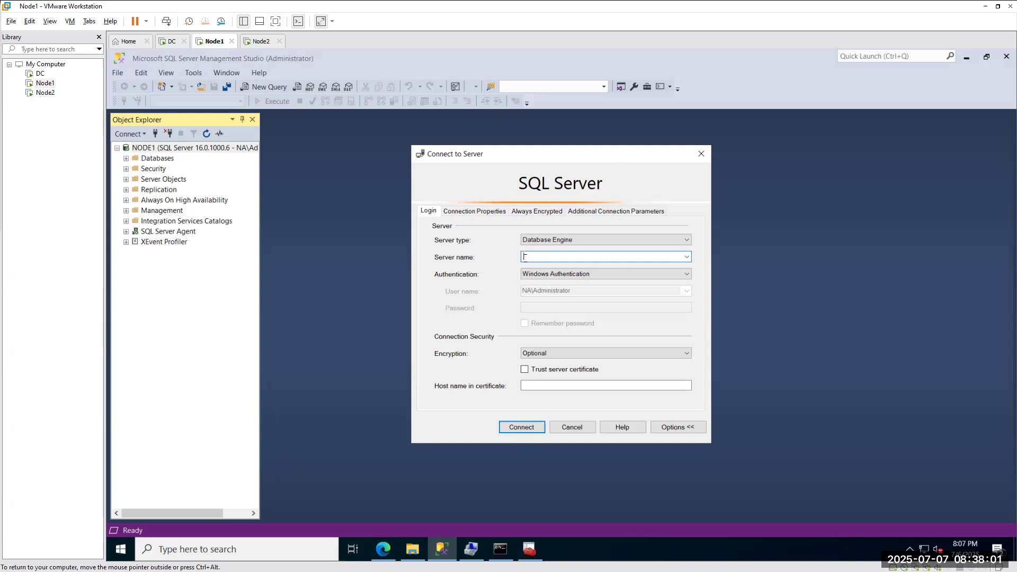
left_click(519, 426)
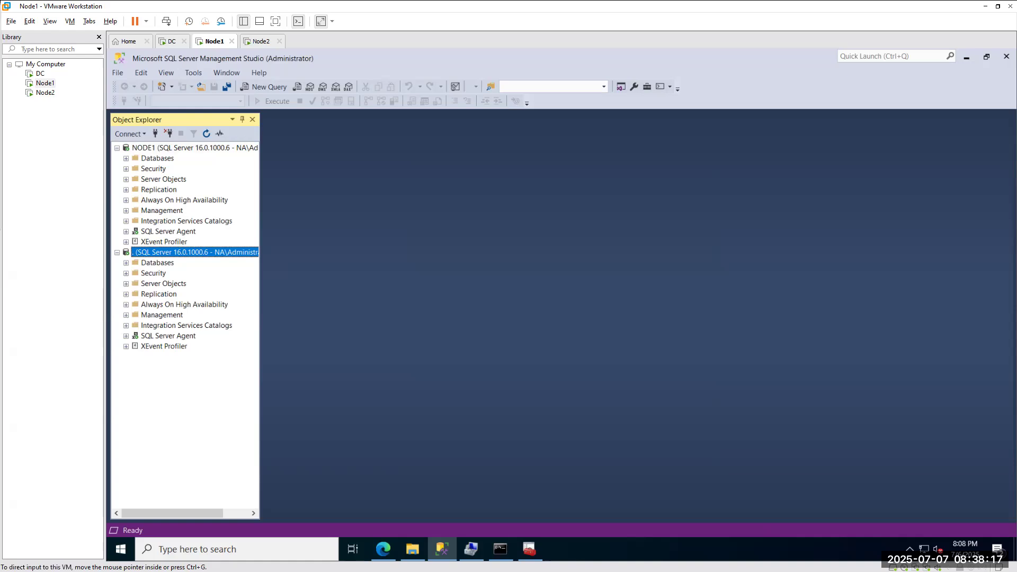
left_click(420, 422)
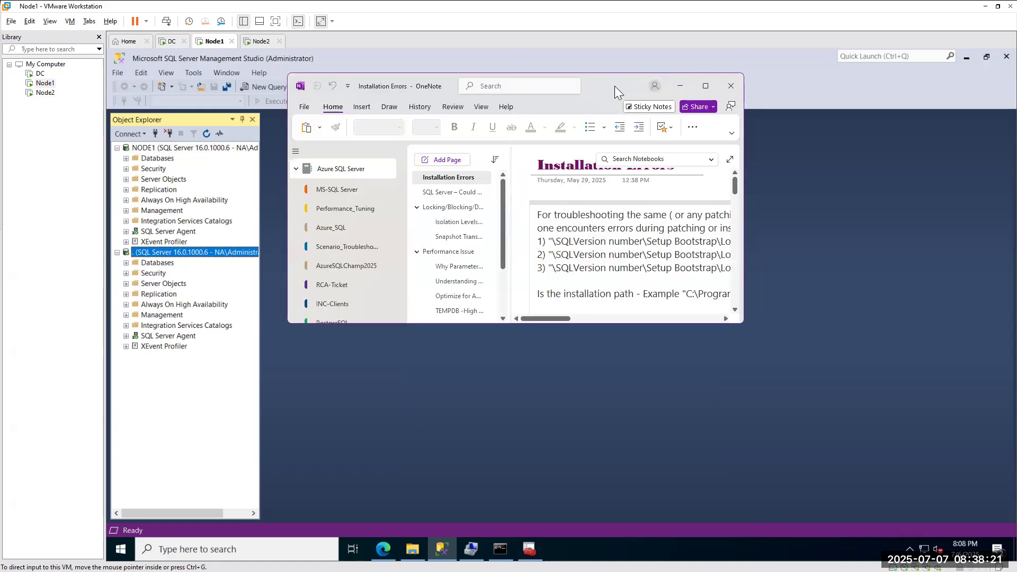
Minimize the OneNote Installation Errors notes to reveal Management Studio again.
left_click(680, 85)
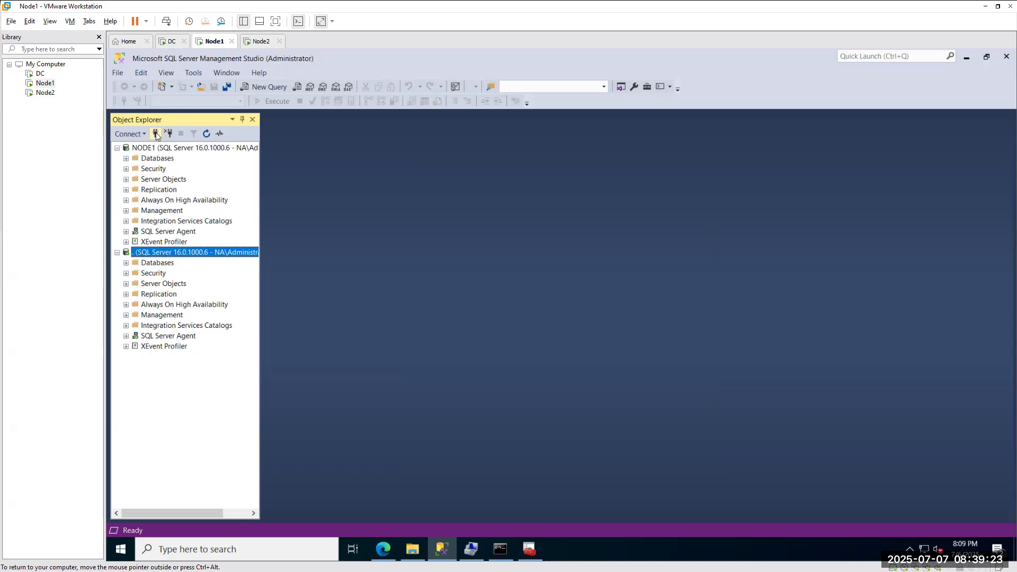
Add a third Object Explorer connection to the node2 server.
left_click(156, 134)
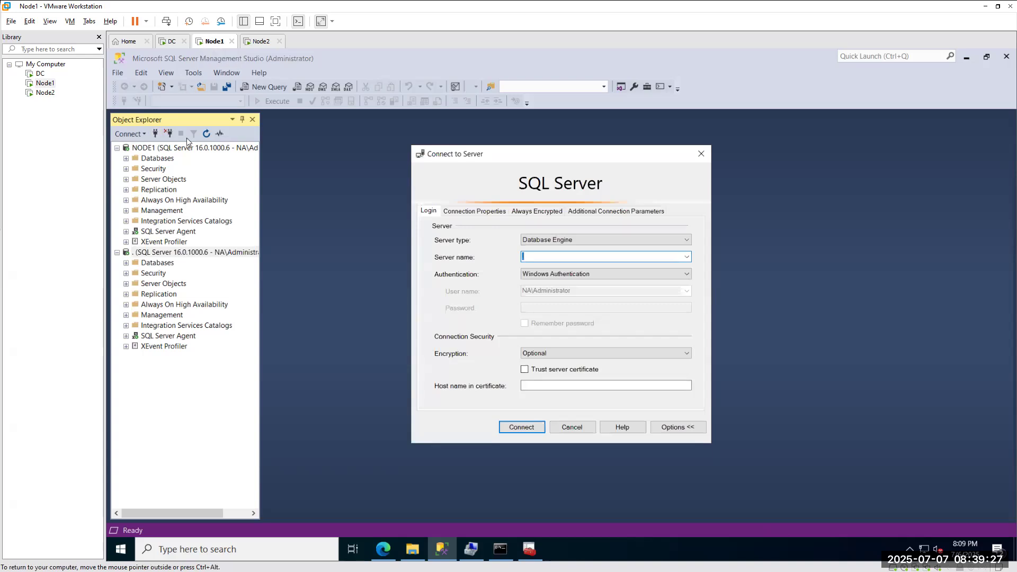
left_click(686, 256)
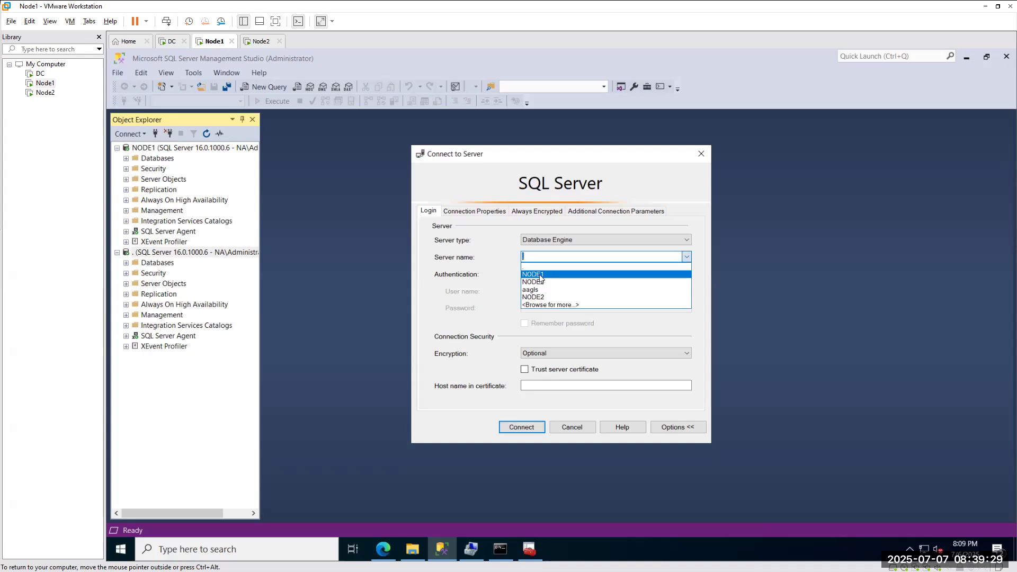
left_click(600, 273)
left_click_drag(545, 257, 497, 255)
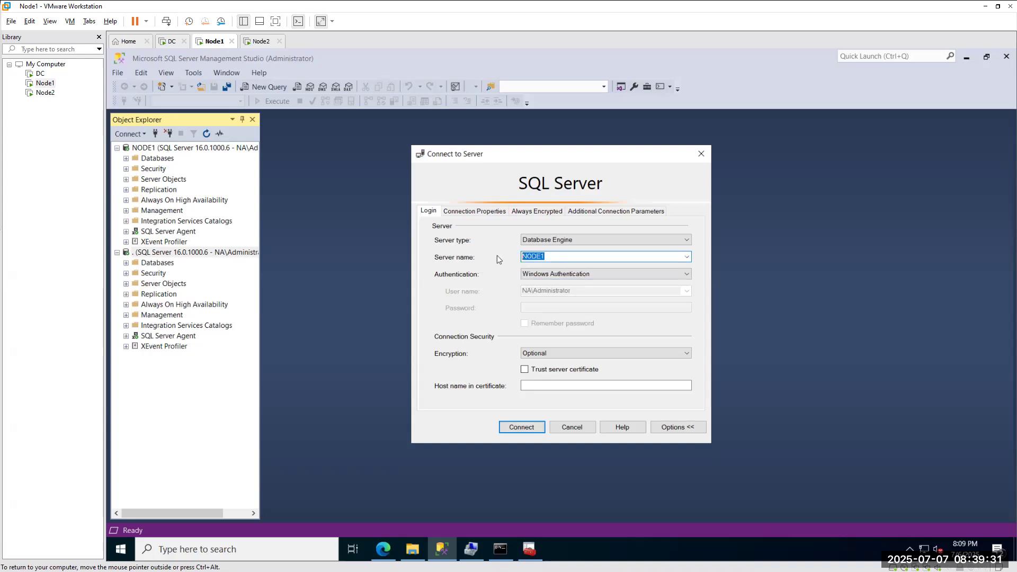
key("BackSpace")
type("node2")
left_click(522, 428)
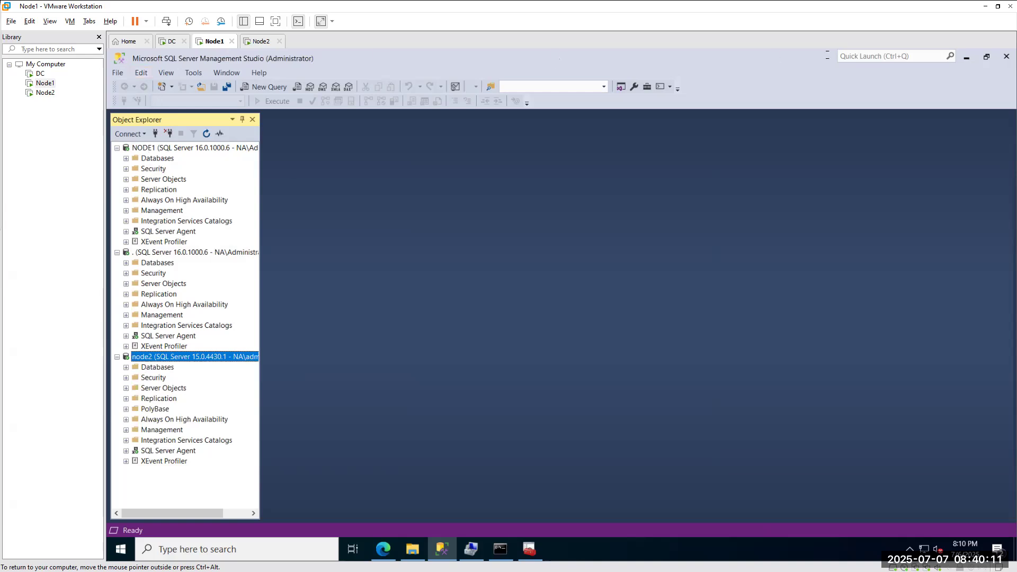
Browse the Databases, Replication and Security folders, then bring up the Node2 virtual machine.
left_click(167, 158)
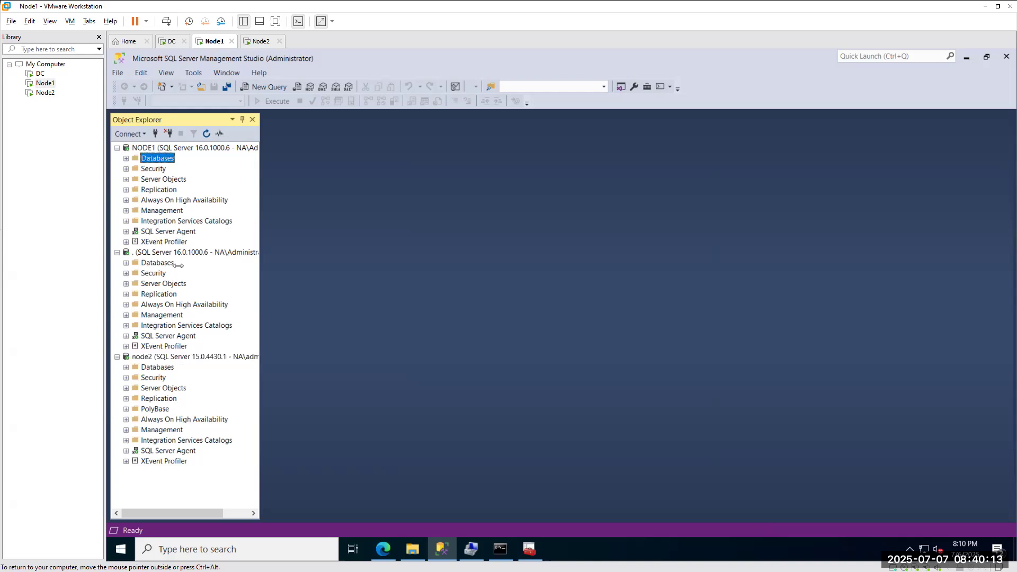
left_click(169, 418)
left_click(159, 294)
left_click(156, 168)
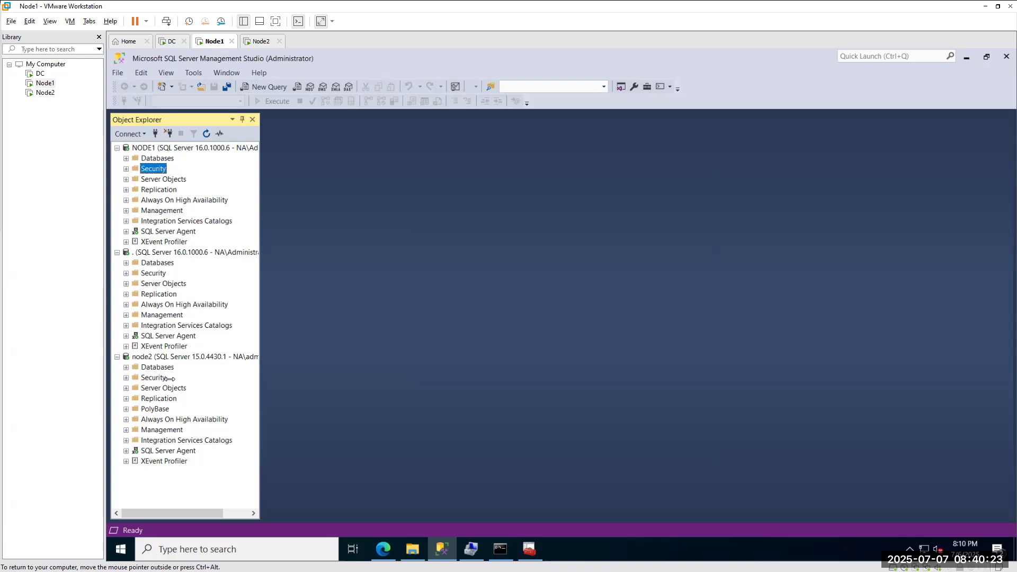
left_click(259, 41)
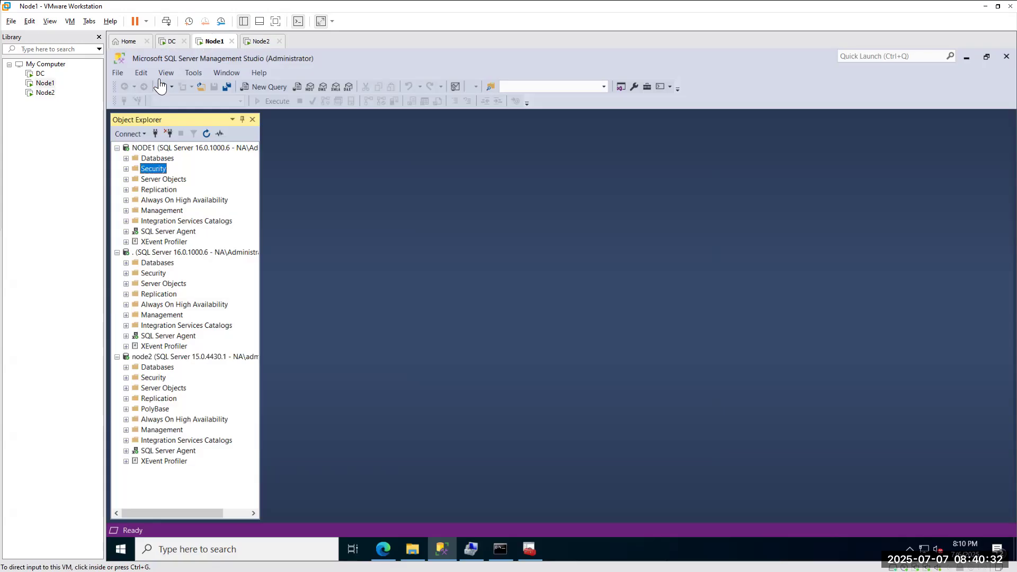
Switch back to the Node1 virtual machine in VMware Workstation.
left_click(206, 42)
Disconnect node2, connect Object Explorer to localhost, then disconnect the '.' and localhost connections.
left_click(166, 357)
left_click(169, 133)
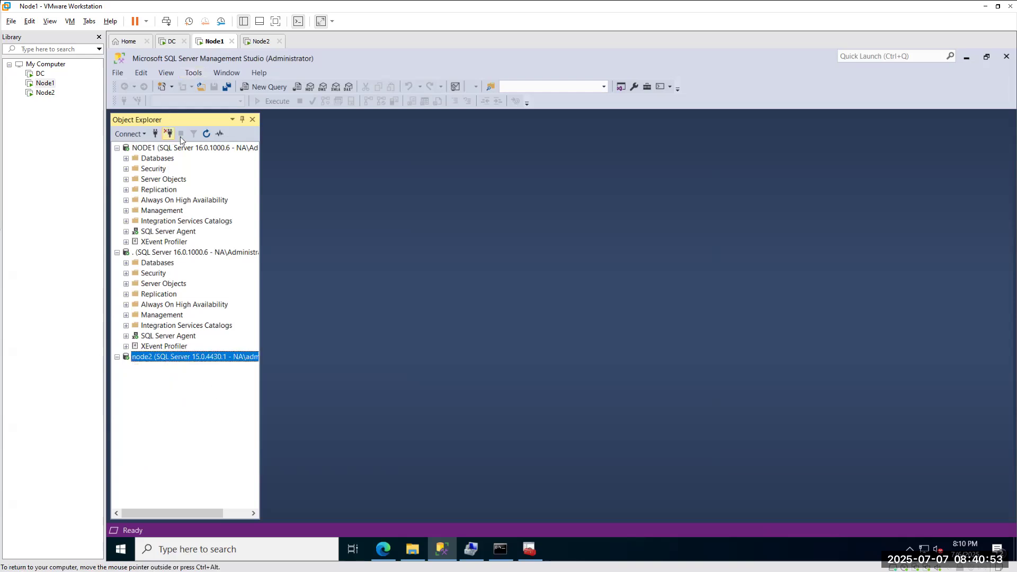
left_click(155, 133)
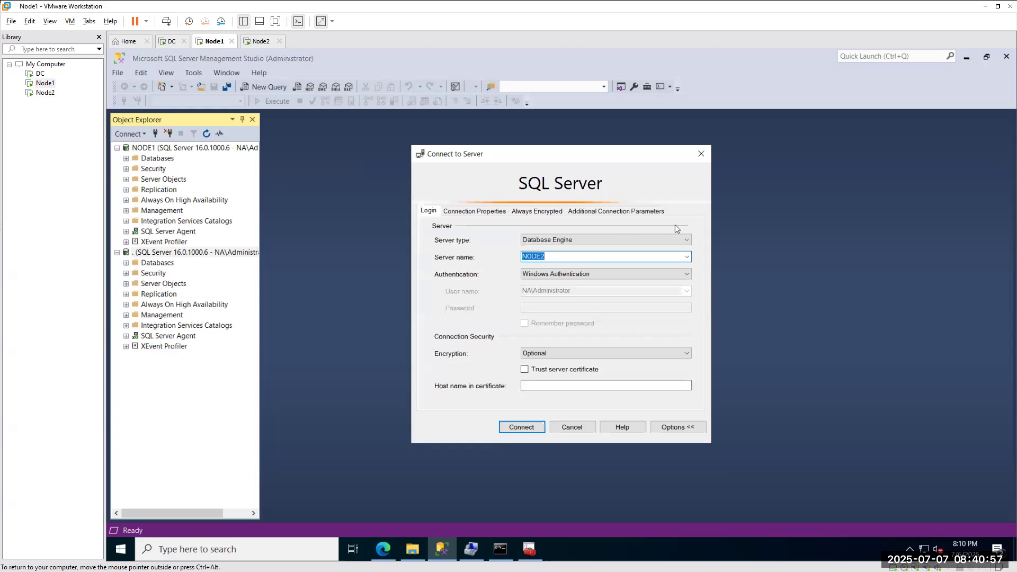
left_click(560, 257)
key("BackSpace")
key("BackSpace")
key("BackSpace")
key("BackSpace")
type("localhost")
key("Return")
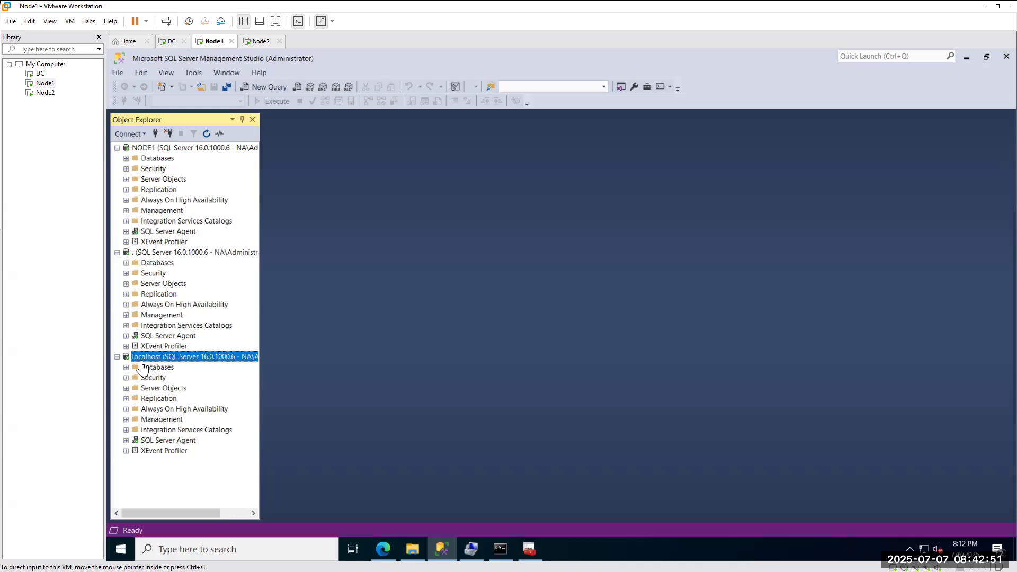
left_click(169, 133)
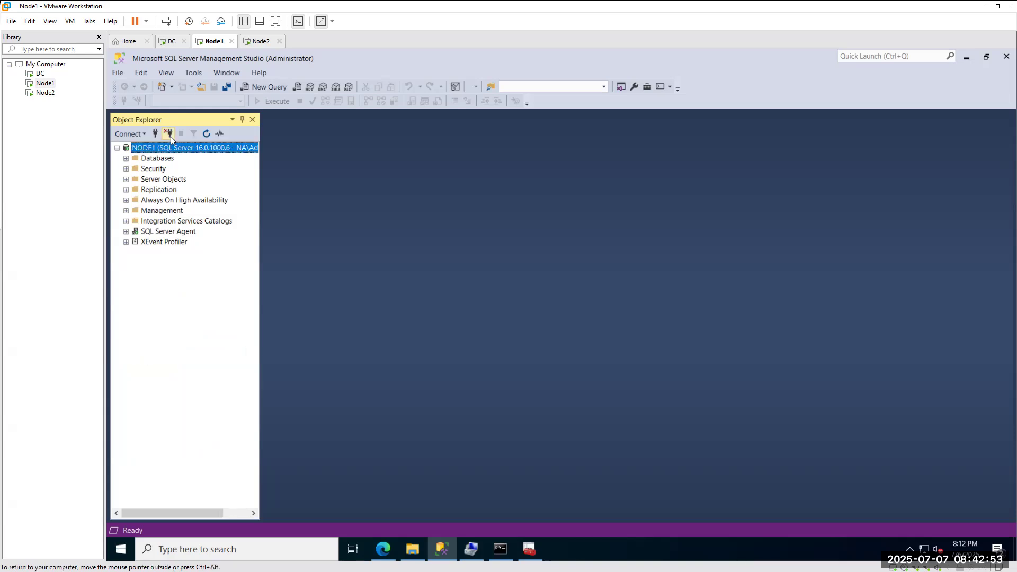
Connect Object Explorer to NODE2, picked from the recent server names.
left_click(155, 134)
left_click(686, 258)
left_click(686, 258)
left_click(543, 288)
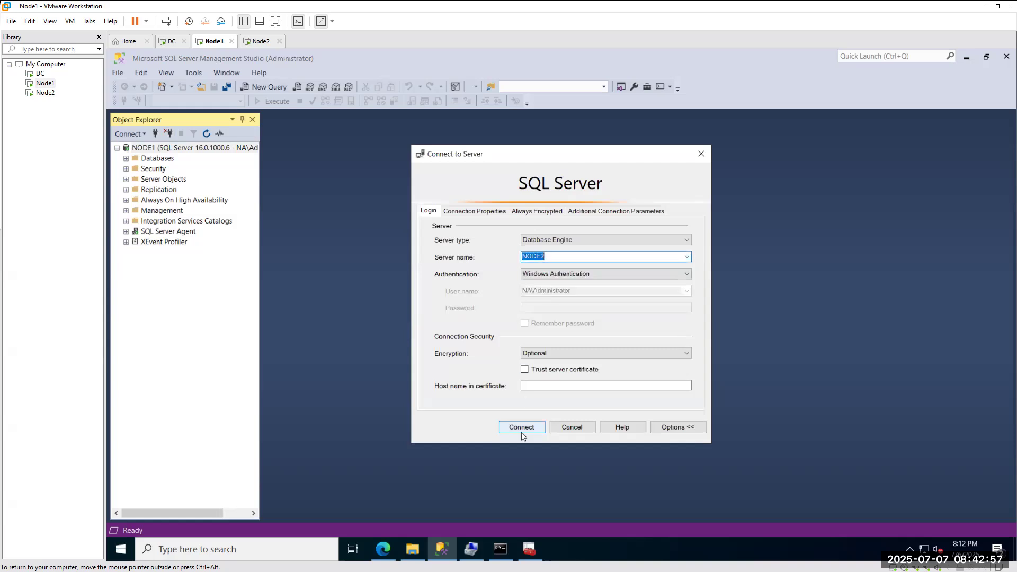
left_click(521, 429)
Open a new query window on NODE1's master database.
left_click(175, 148)
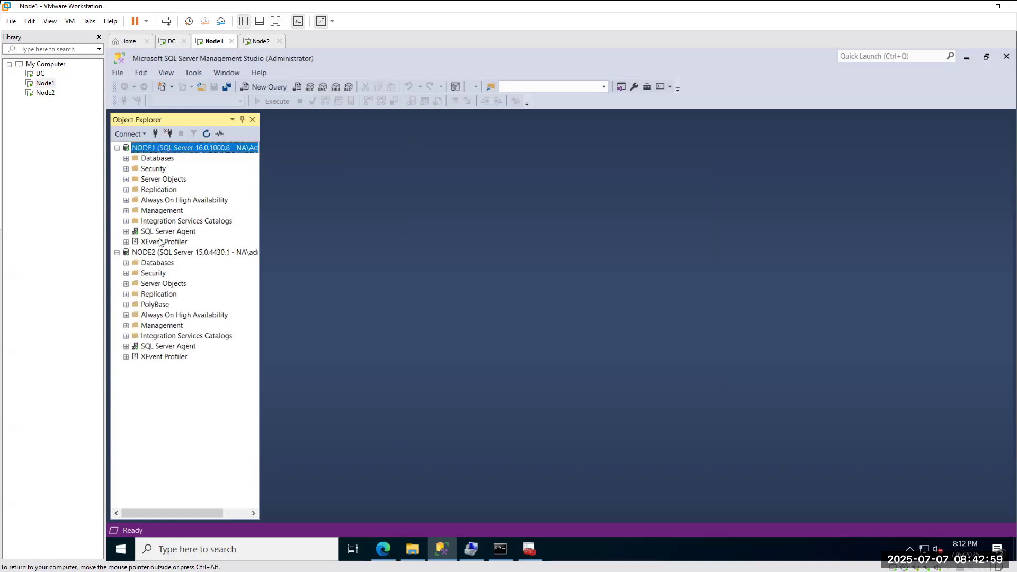
left_click(154, 273)
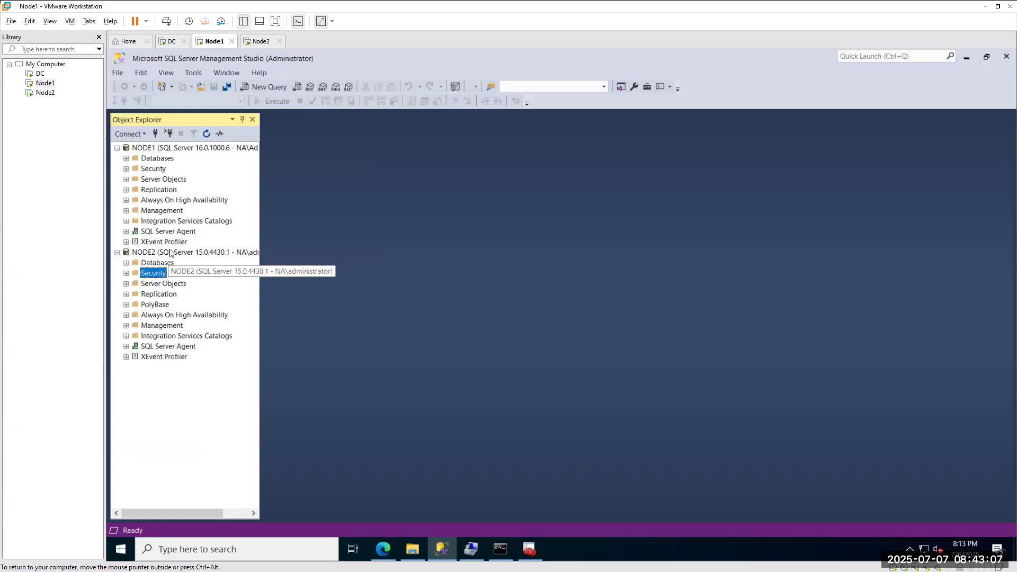
left_click(199, 254)
left_click(194, 148)
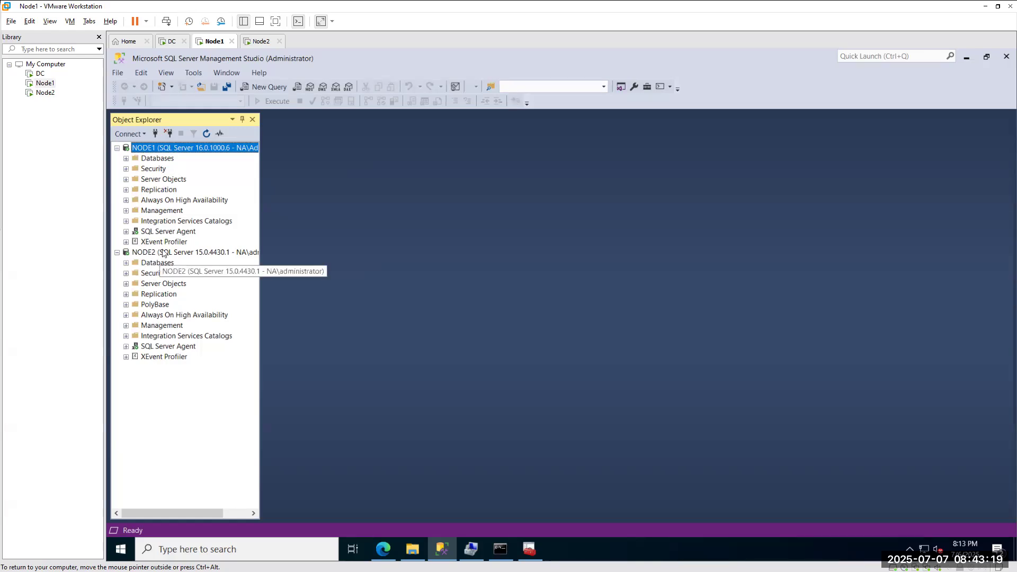
left_click(264, 86)
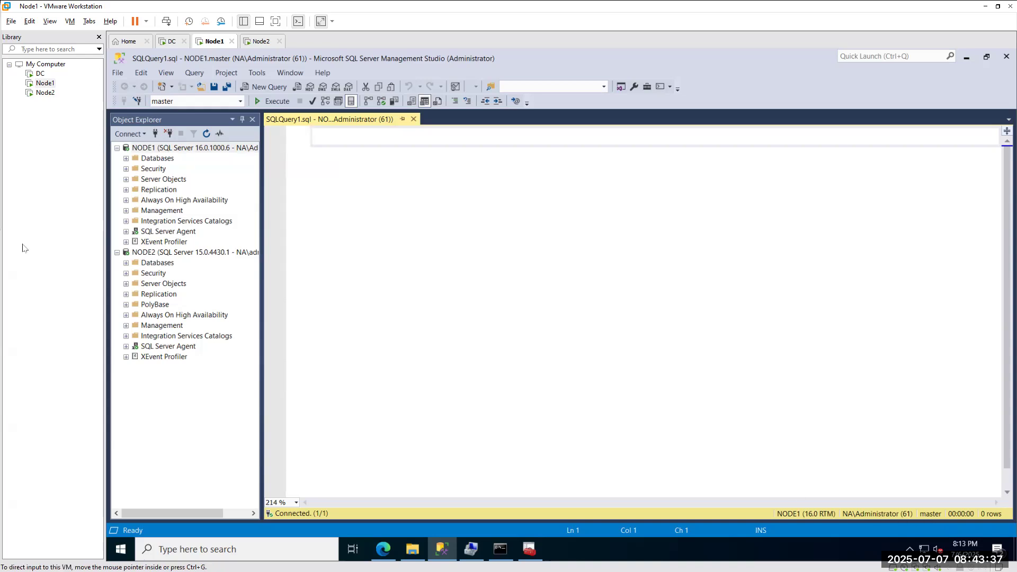
mouse_move(768, 503)
left_mouse_down()
mouse_move(769, 514)
mouse_move(792, 492)
mouse_move(756, 494)
left_mouse_up()
mouse_move(928, 494)
left_mouse_down()
mouse_move(938, 527)
mouse_move(946, 498)
mouse_move(924, 495)
left_mouse_up()
mouse_move(173, 97)
left_mouse_down()
mouse_move(163, 93)
mouse_move(182, 117)
mouse_move(186, 104)
left_mouse_up()
left_click_drag(267, 80, 293, 67)
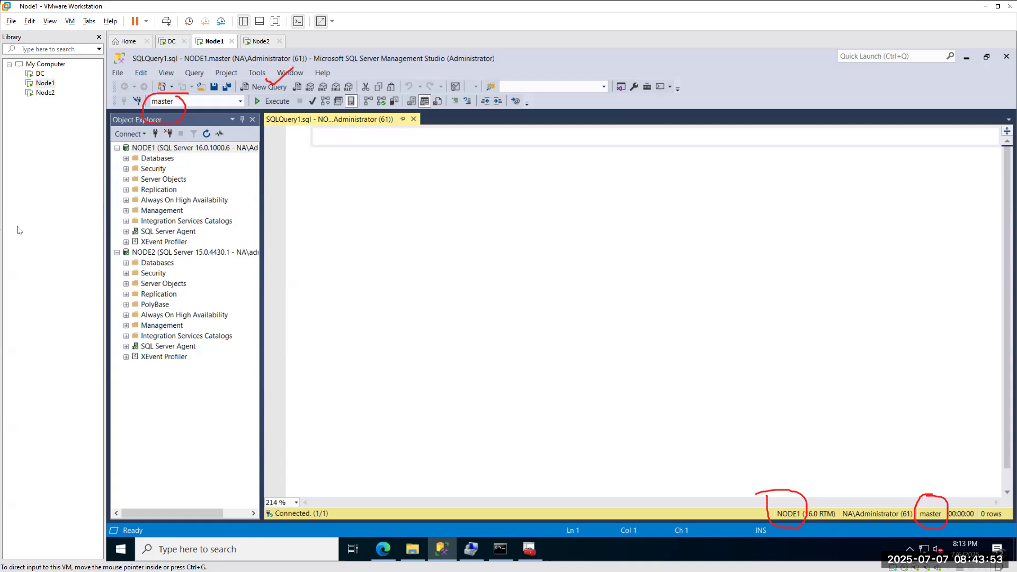
left_click(60, 228)
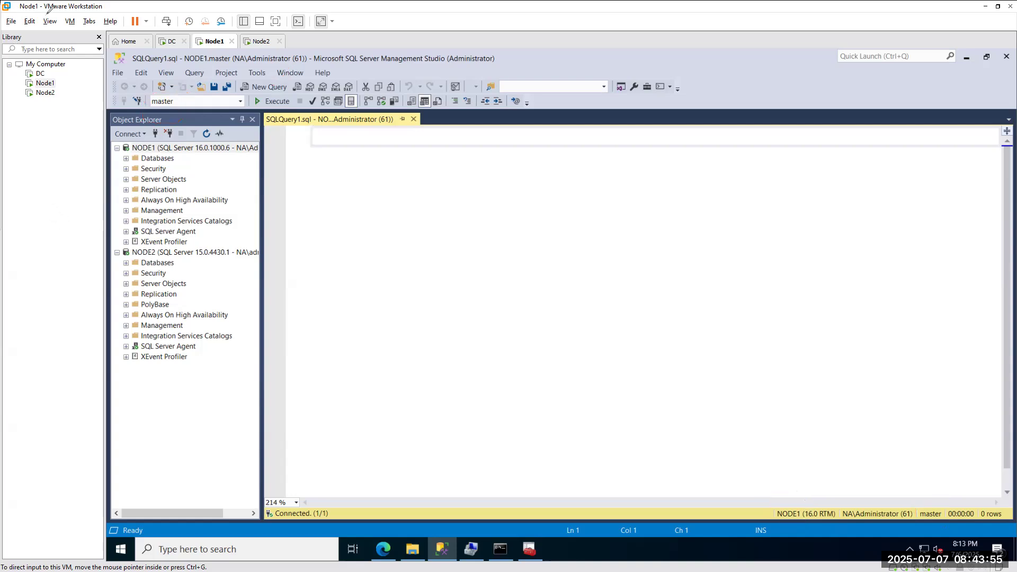
left_click(414, 119)
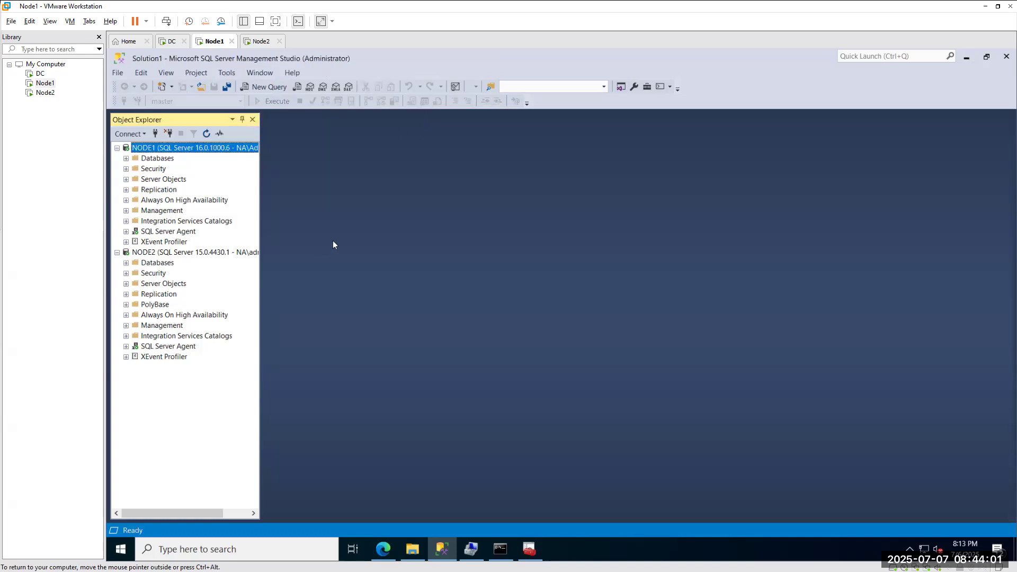
Open new query windows on NODE1 master, on NODE2 master, and again on NODE1.
left_click(269, 86)
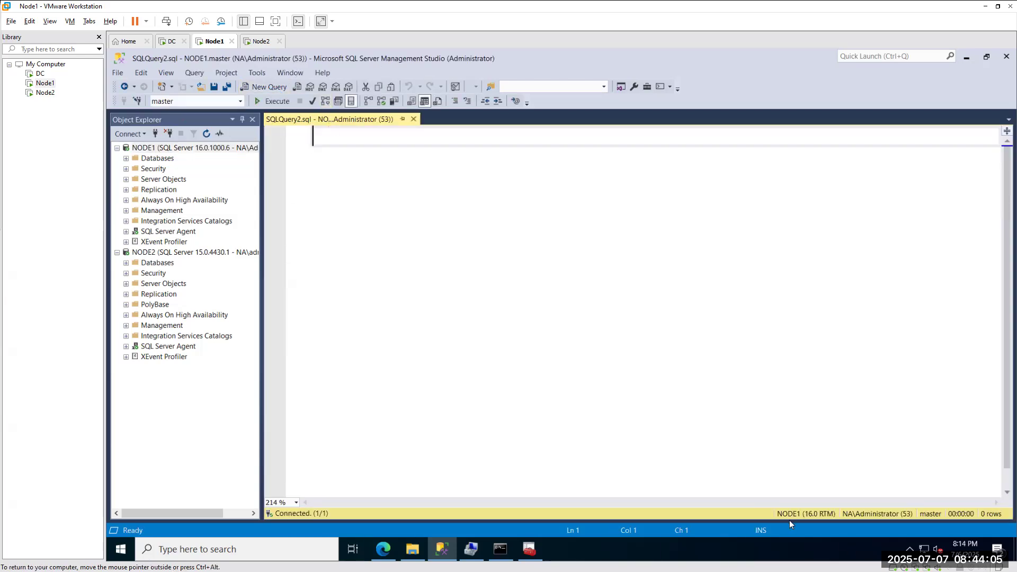
left_click(153, 273)
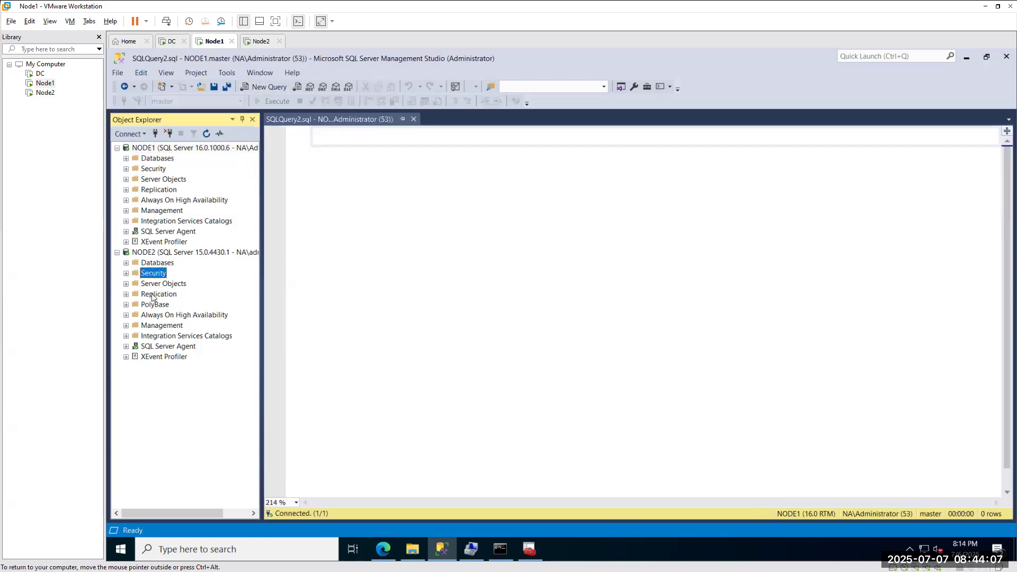
left_click(156, 316)
left_click(168, 191)
left_click(161, 317)
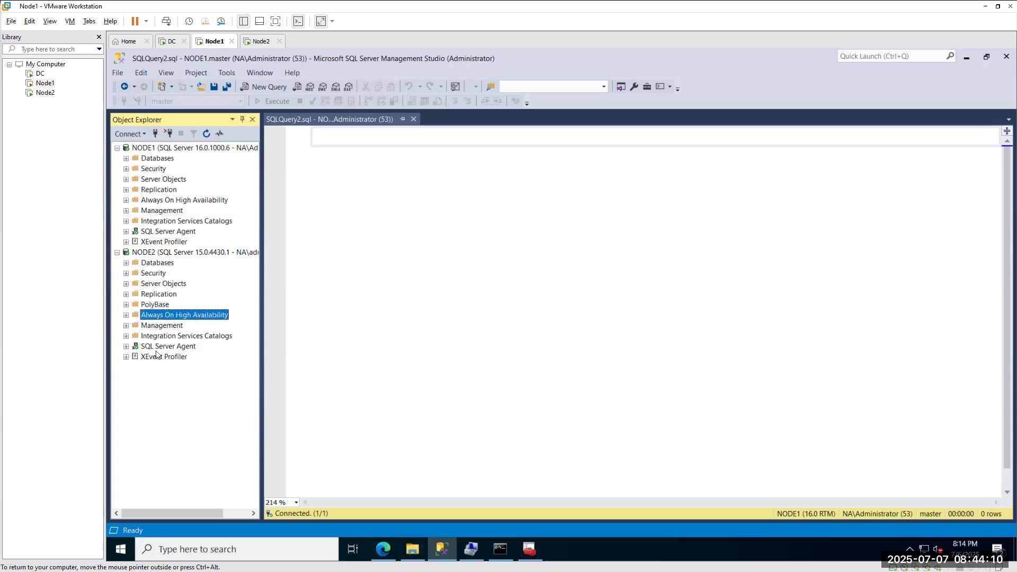
left_click(265, 87)
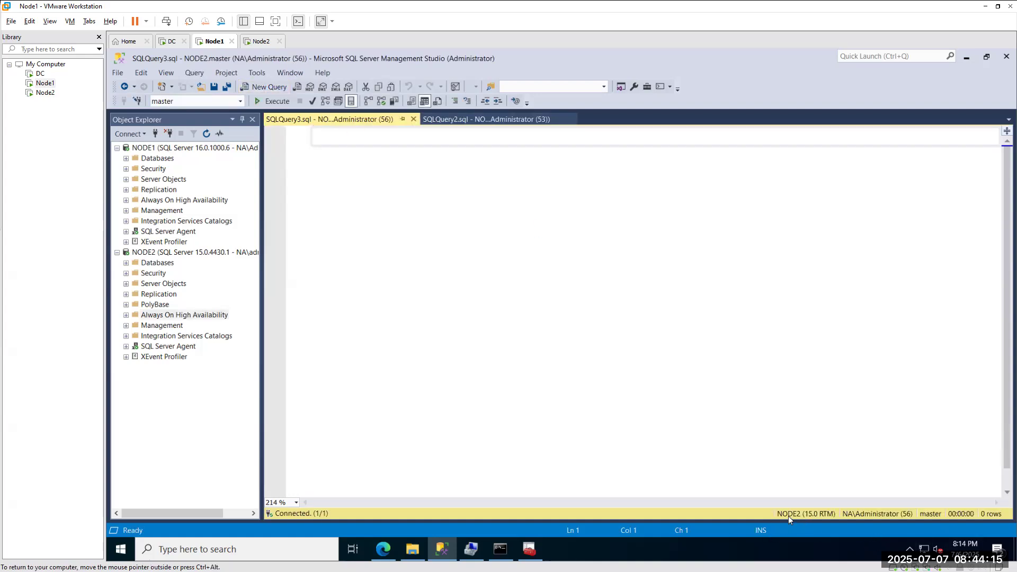
left_click(170, 190)
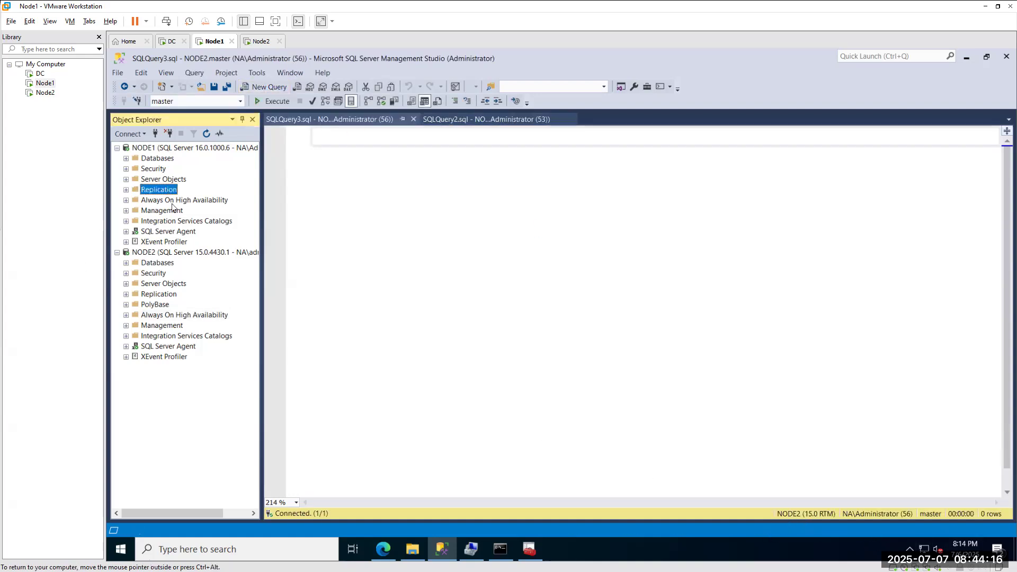
left_click(264, 86)
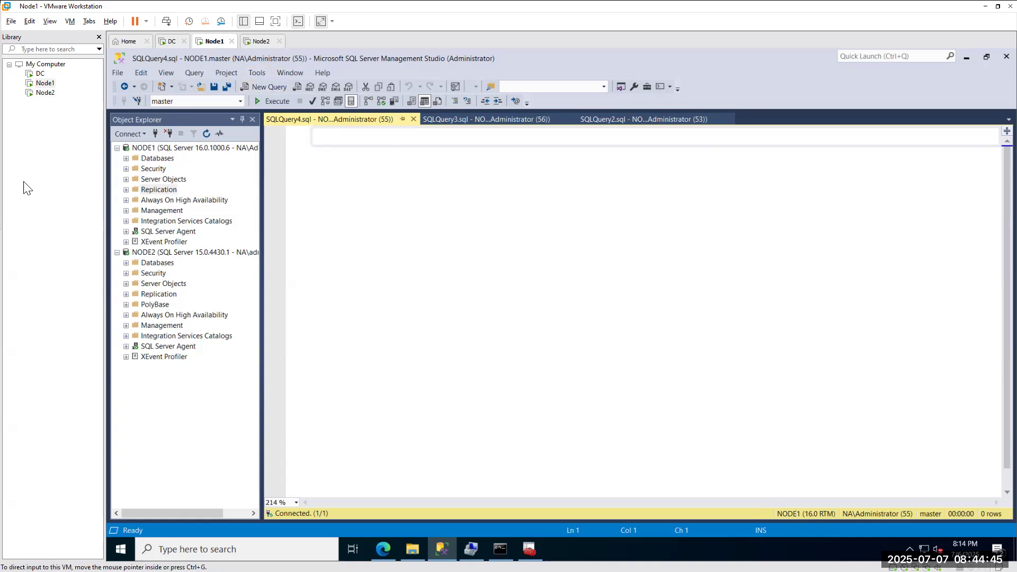
mouse_move(800, 500)
left_mouse_down()
mouse_move(766, 524)
mouse_move(789, 487)
left_mouse_up()
mouse_move(941, 498)
left_mouse_down()
mouse_move(965, 525)
mouse_move(953, 494)
left_mouse_up()
mouse_move(309, 155)
left_mouse_down()
mouse_move(323, 176)
mouse_move(416, 103)
left_mouse_up()
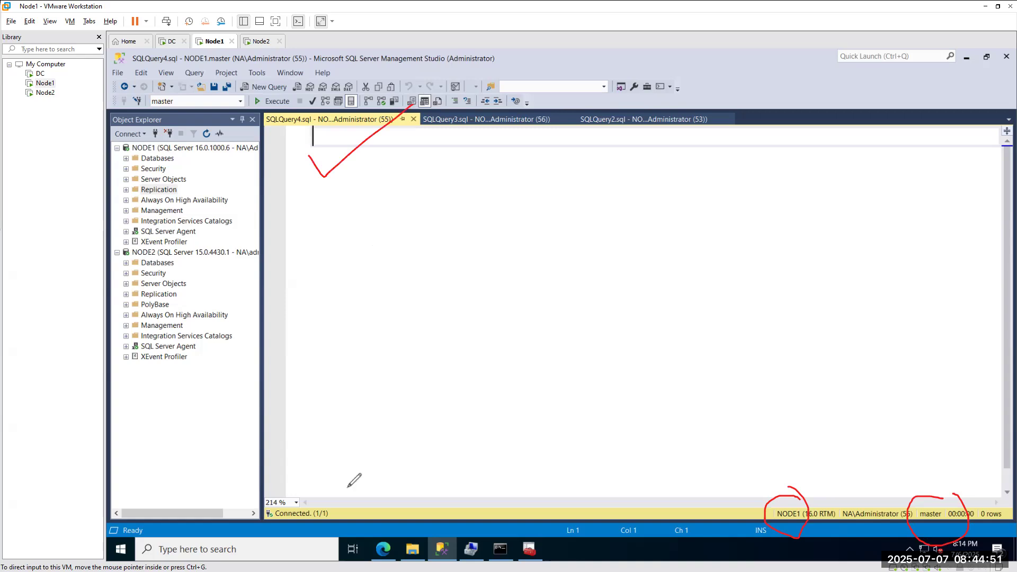
mouse_move(538, 217)
left_mouse_down()
mouse_move(701, 151)
mouse_move(673, 344)
left_mouse_up()
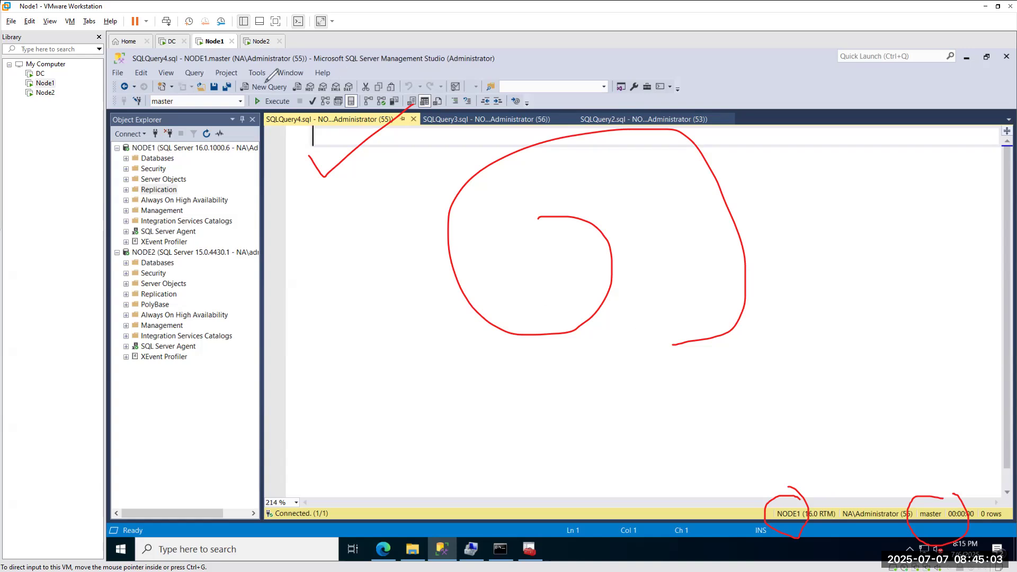
left_click_drag(769, 512, 790, 491)
left_click_drag(927, 507, 956, 483)
Clear the pen annotations, restore Configuration Manager to a smaller window, and disconnect NODE2.
left_click(15, 9)
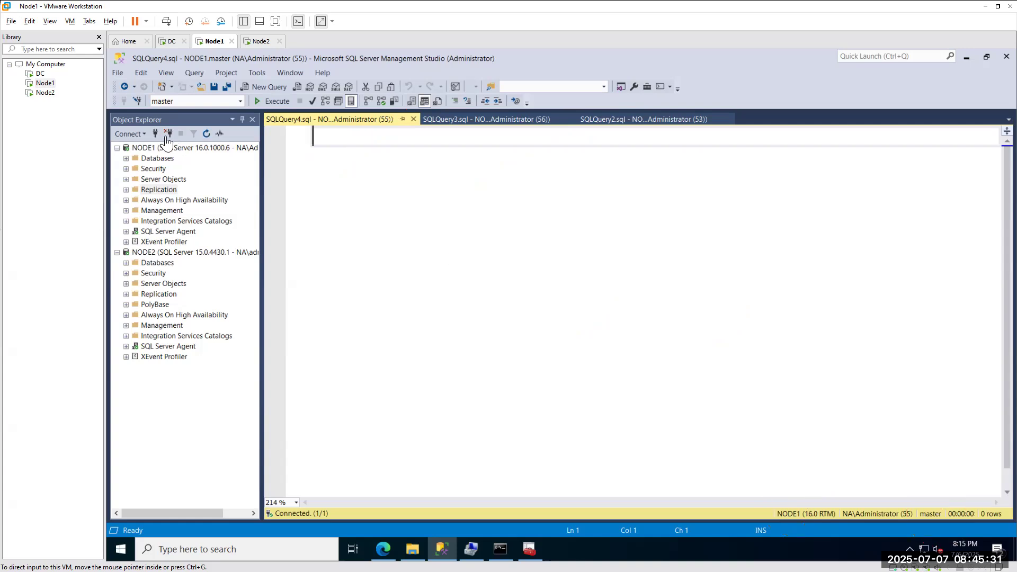
left_click(160, 254)
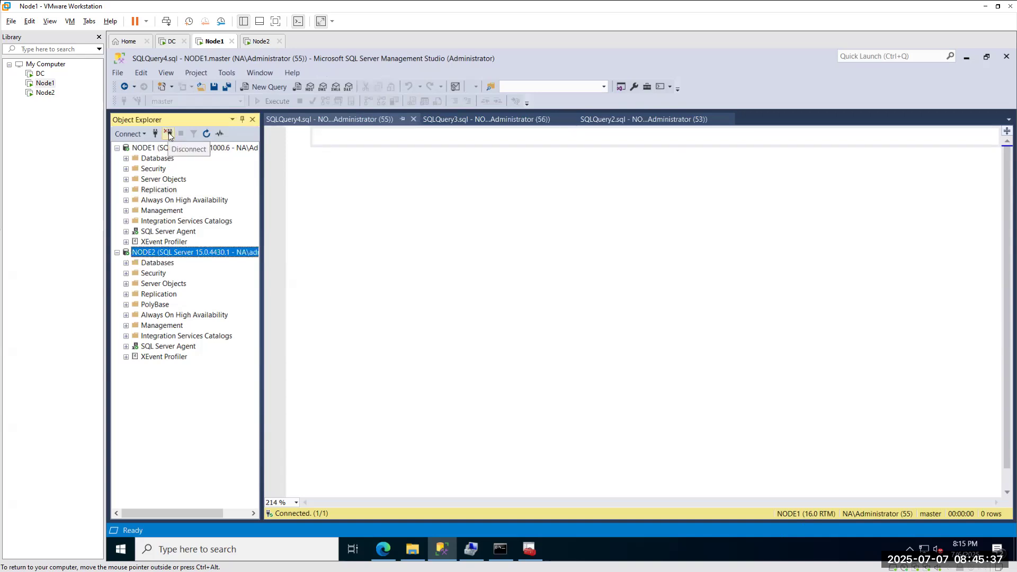
left_click(529, 548)
left_click_drag(282, 61, 570, 172)
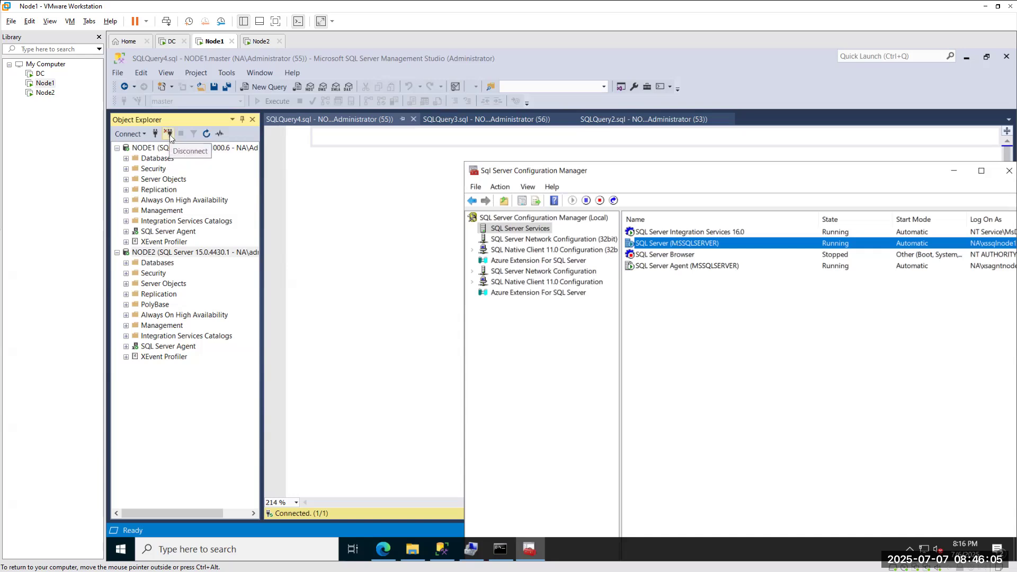
left_click(168, 253)
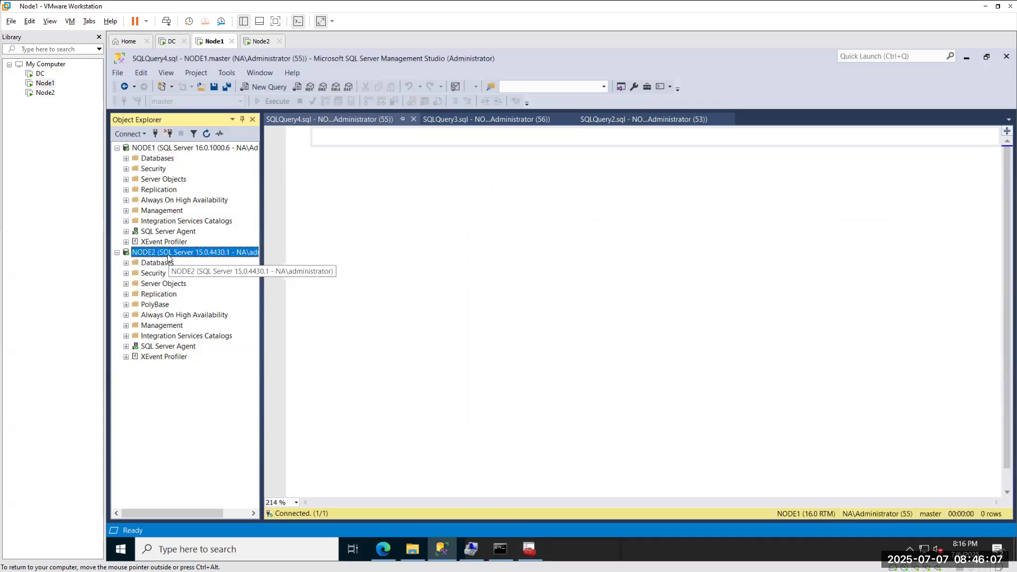
left_click(169, 133)
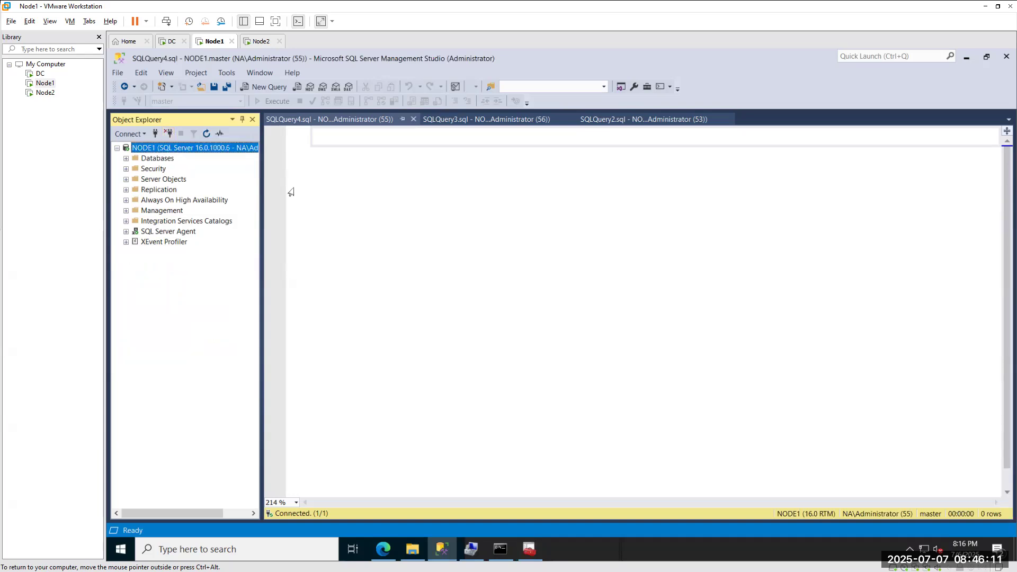
Close the SQLQuery4, SQLQuery3 and SQLQuery2 query windows.
left_click(414, 119)
left_click(414, 120)
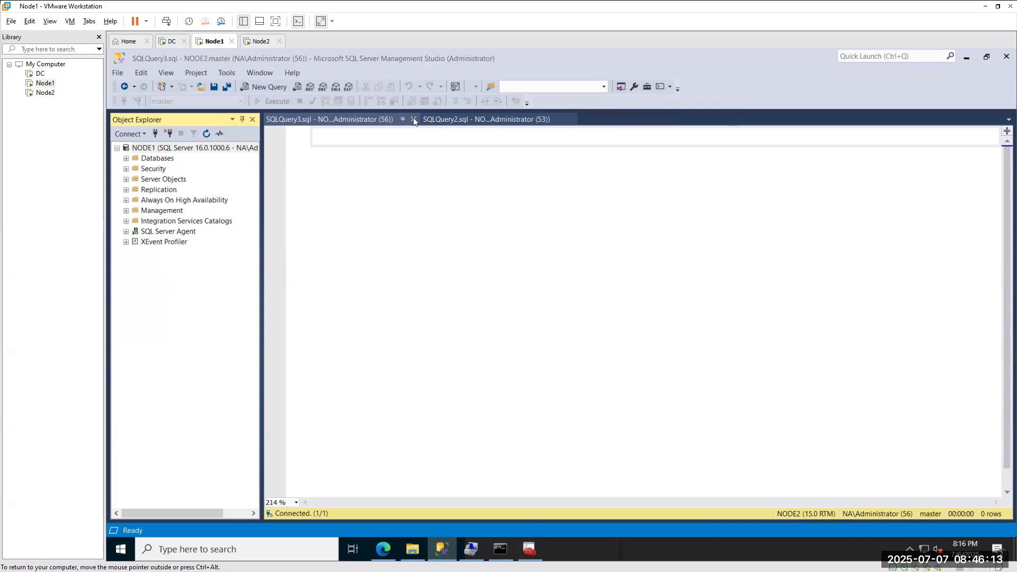
left_click(413, 119)
left_click(414, 119)
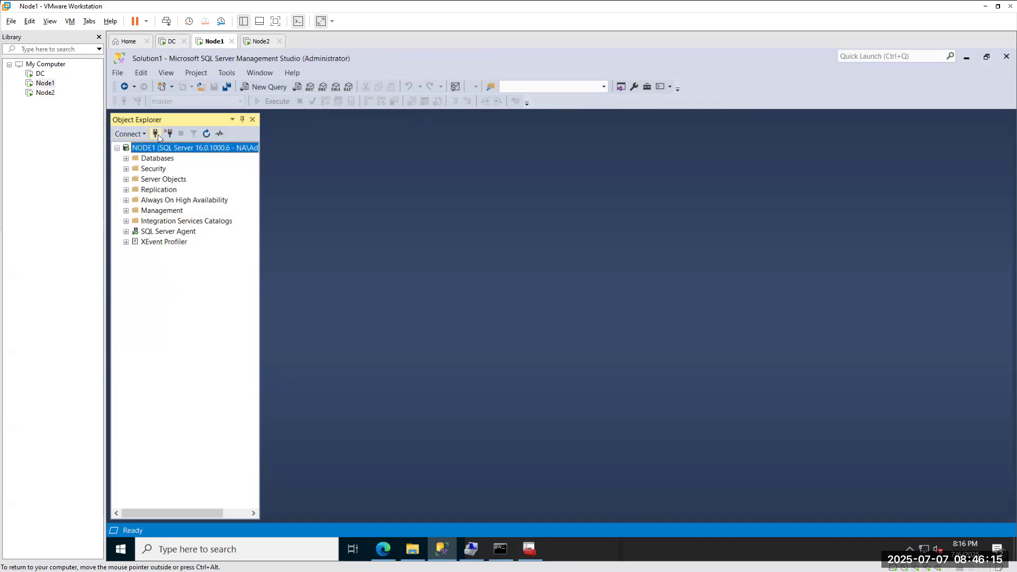
left_click(156, 134)
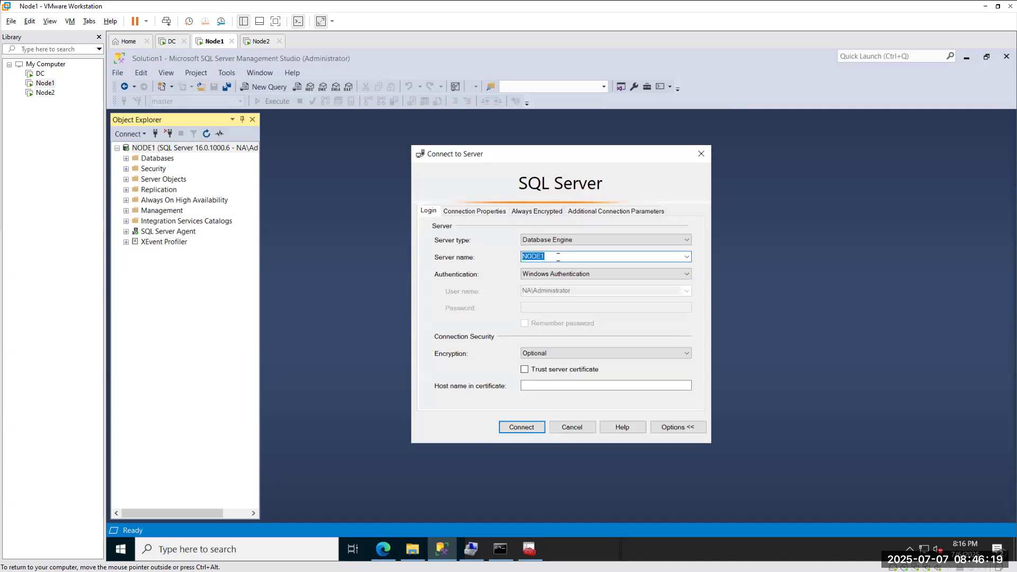
Connect Object Explorer to the local server both as '.' and as localhost.
key("BackSpace")
left_click(515, 427)
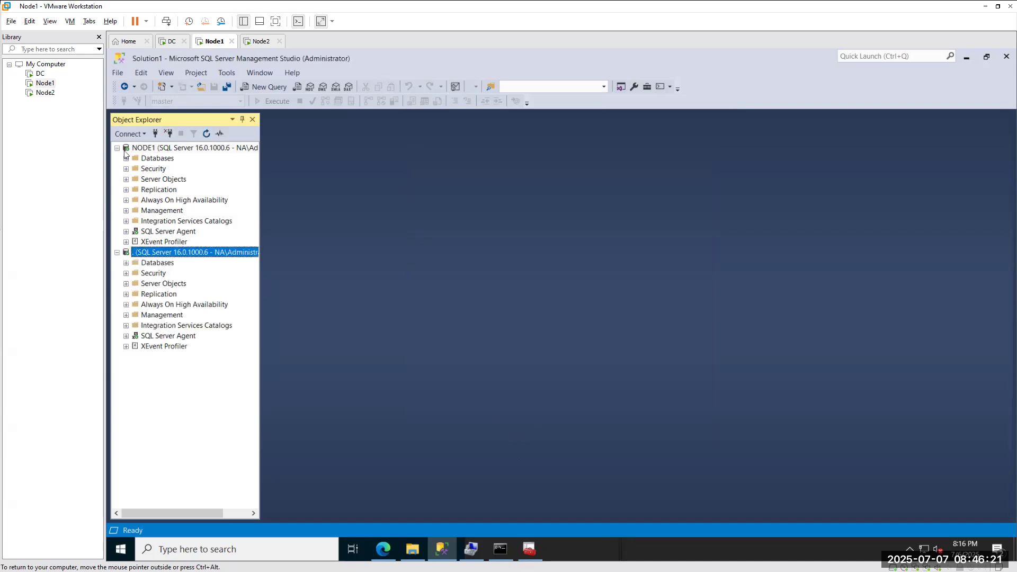
left_click(156, 134)
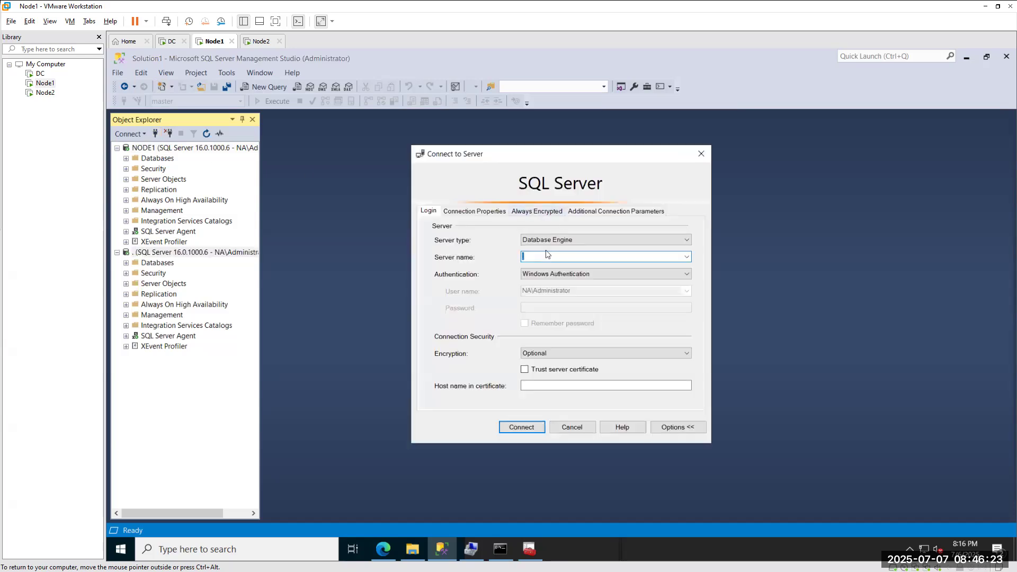
type("localhost")
key("Return")
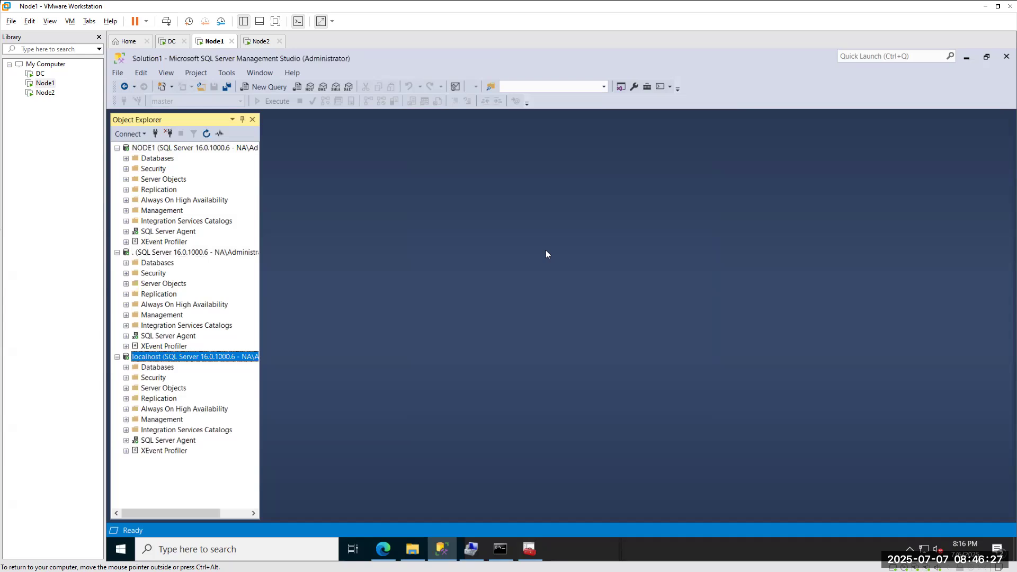
left_click(154, 136)
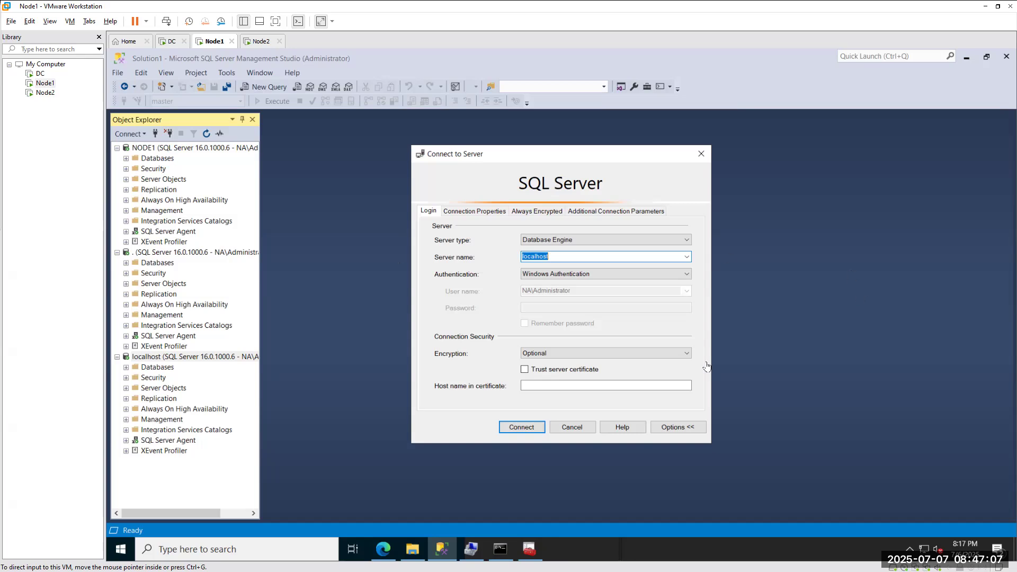
Launch Command Prompt by searching Windows for cmd.
left_click(216, 553)
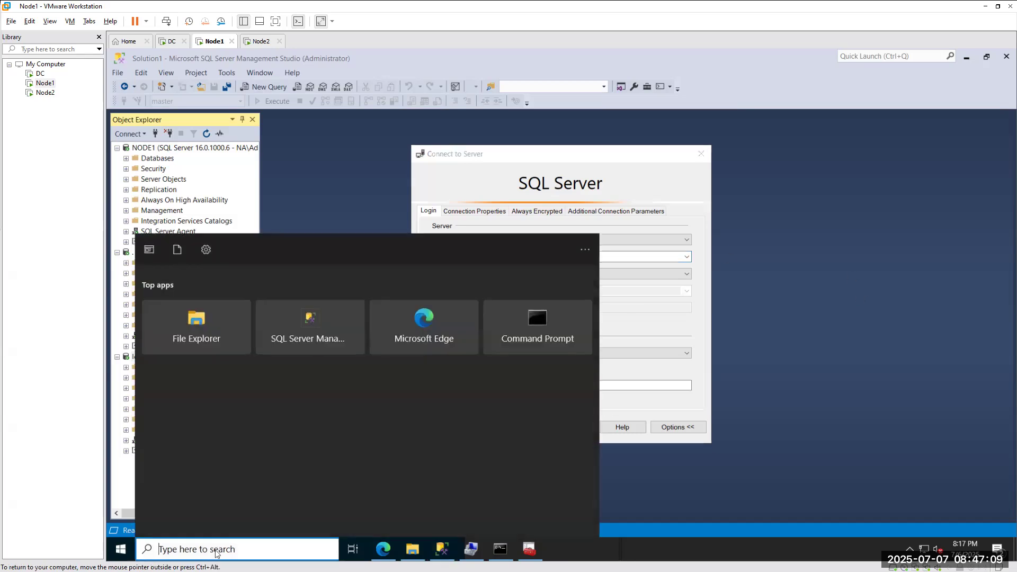
type("cmd")
key("Return")
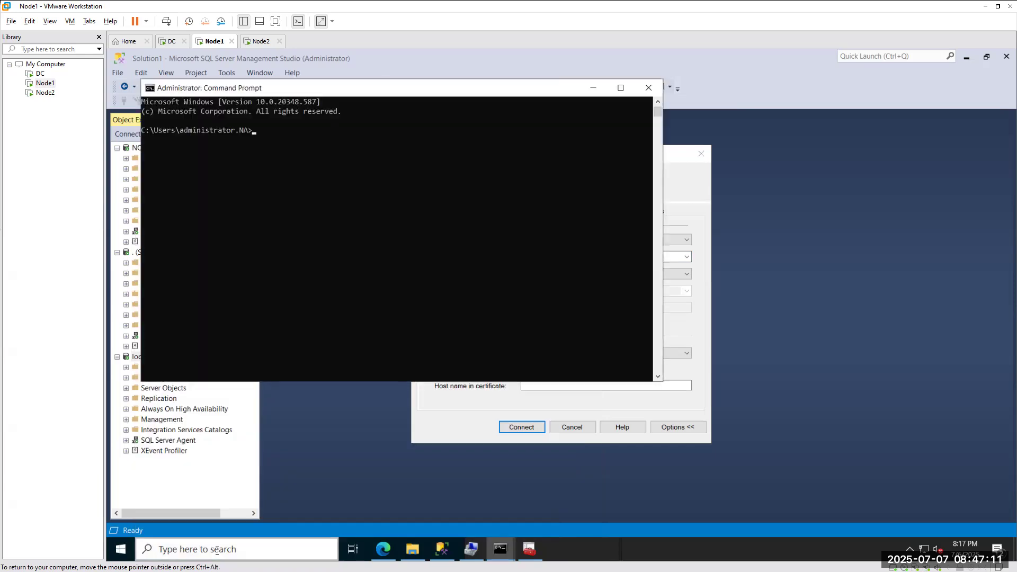
Run ipconfig /all and review the Ethernet0 and Ethernet1 adapter details.
type("con")
key("BackSpace")
key("BackSpace")
type("ipconfig /all")
key("Return")
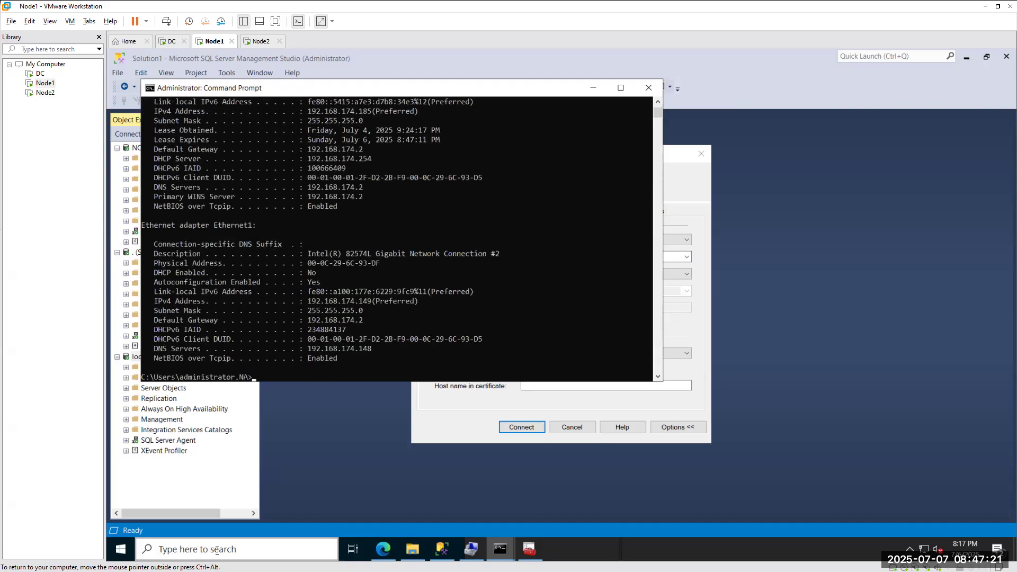
scroll(367, 239, "up", 8)
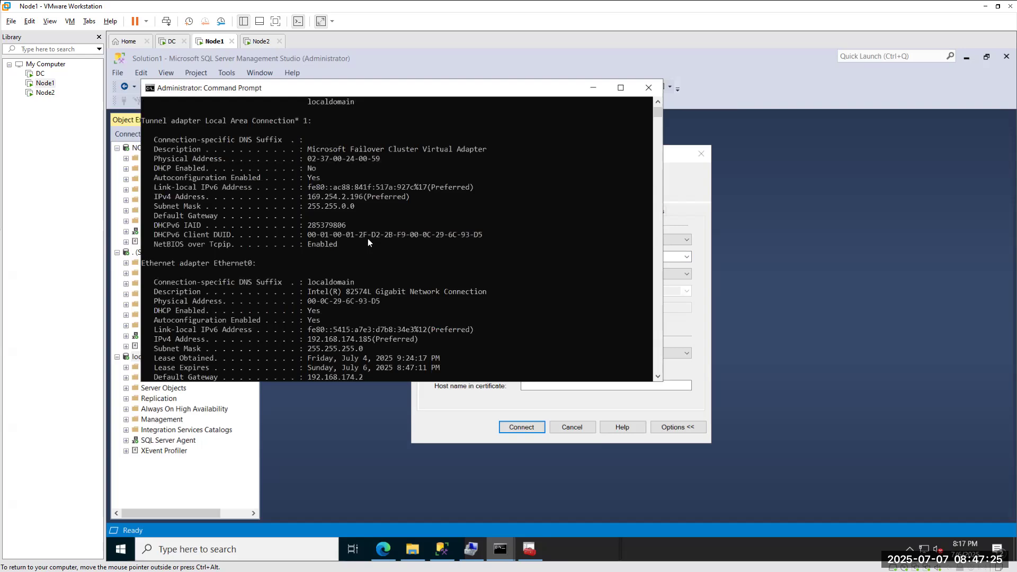
scroll(369, 242, "down", 7)
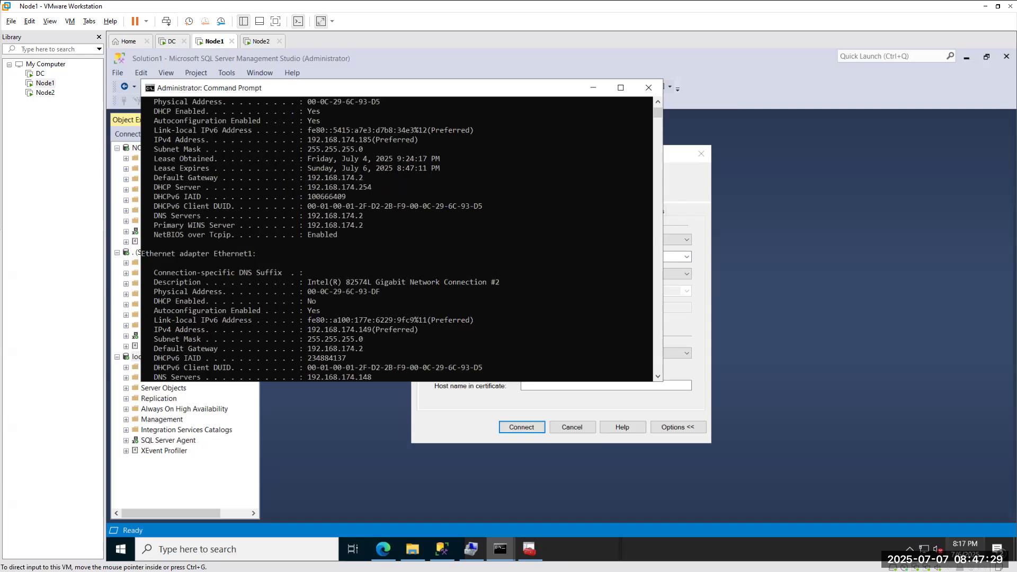
Open the network adapter list from the tray icon via Network & Internet Ethernet settings.
left_click(922, 550)
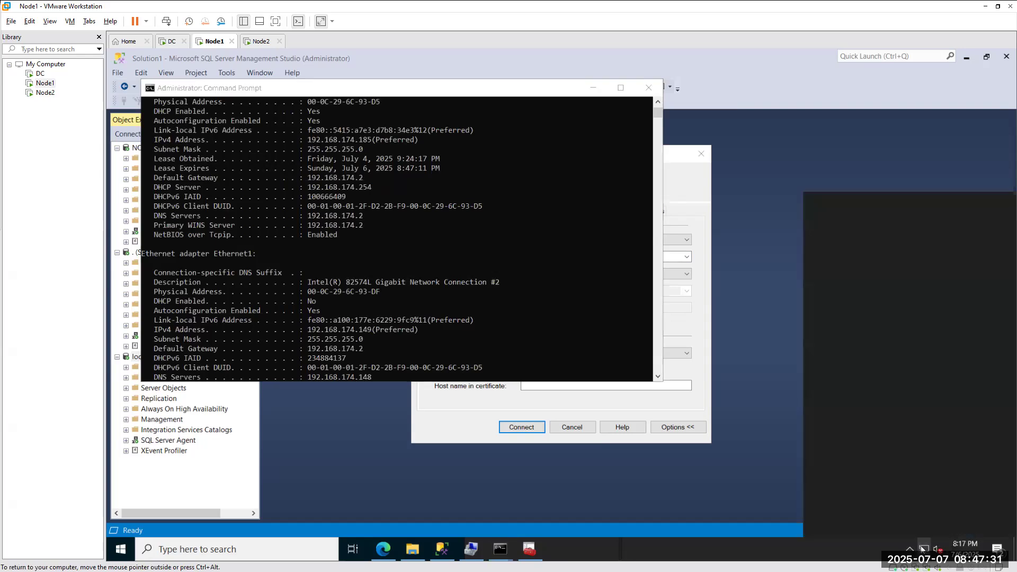
right_click(922, 549)
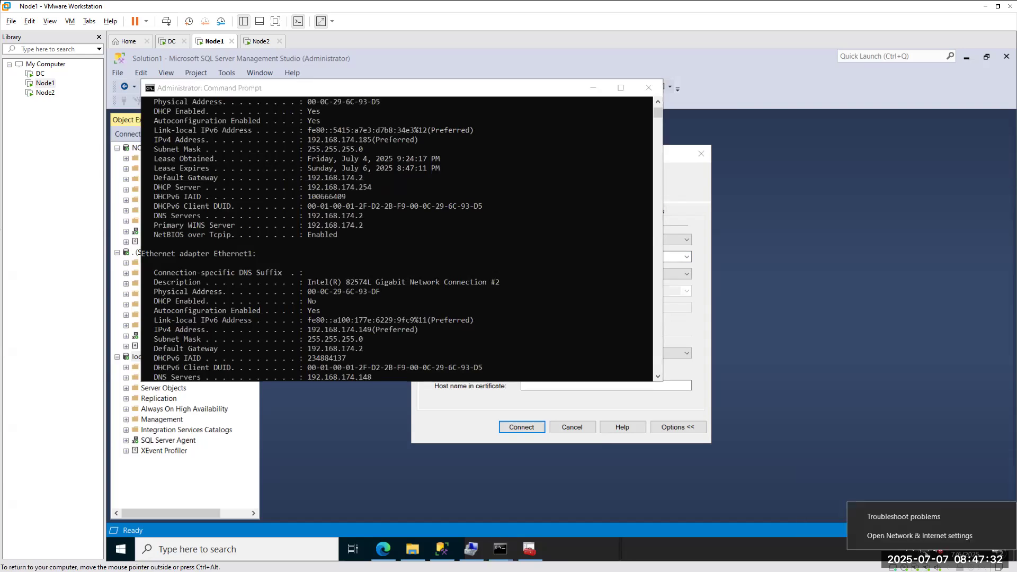
left_click(900, 536)
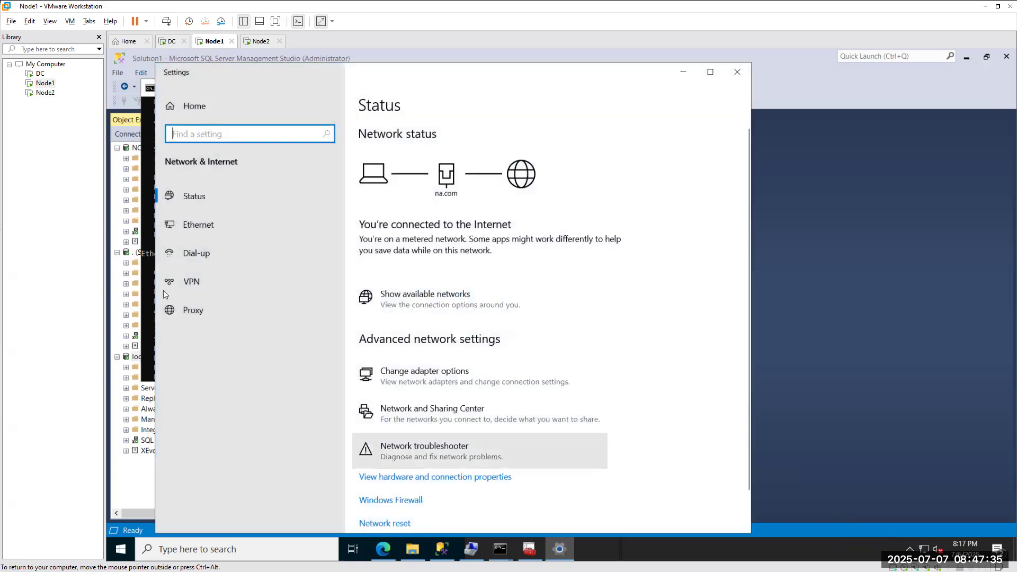
left_click(228, 238)
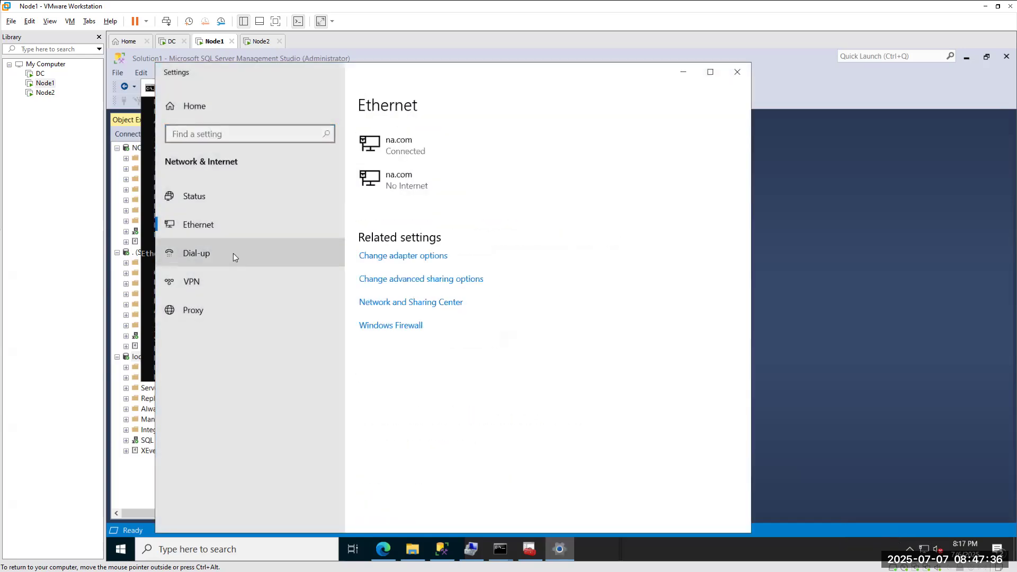
left_click(407, 281)
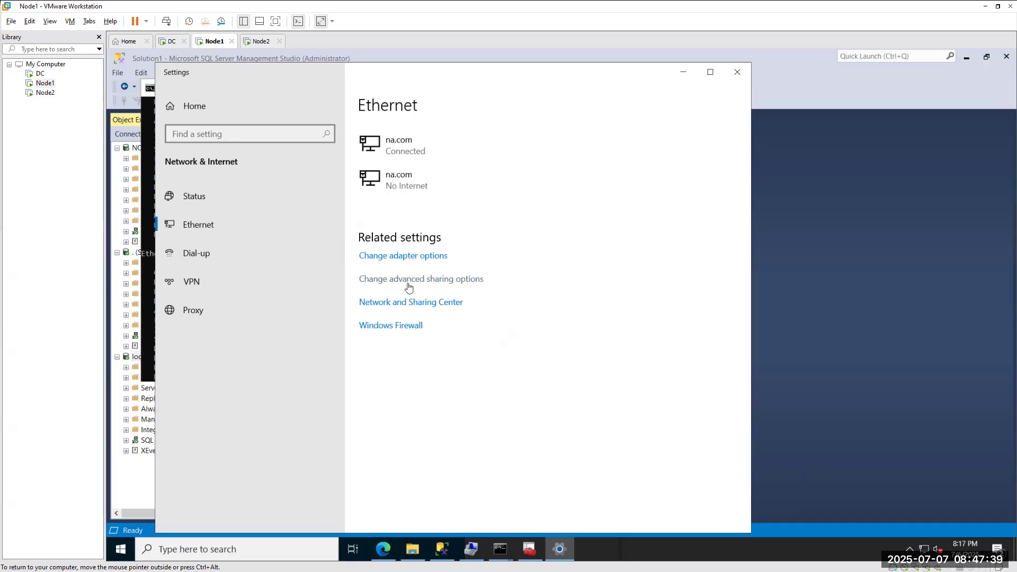
left_click(885, 128)
left_click(422, 260)
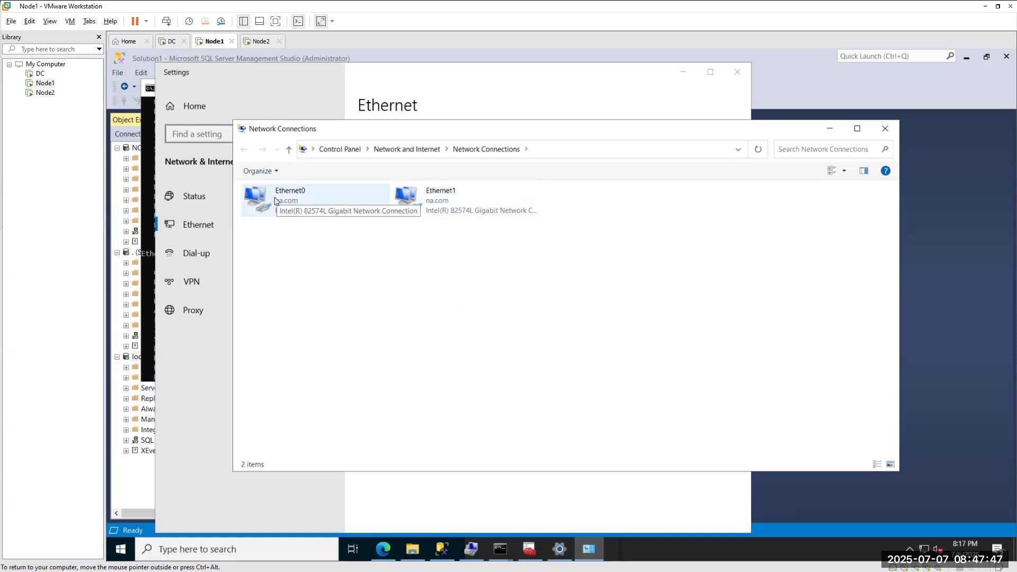
Review Ethernet1's IPv4 settings (192.168.174.149, gateway 192.168.174.2, DNS 192.168.174.148), closing without changes.
left_click(474, 199)
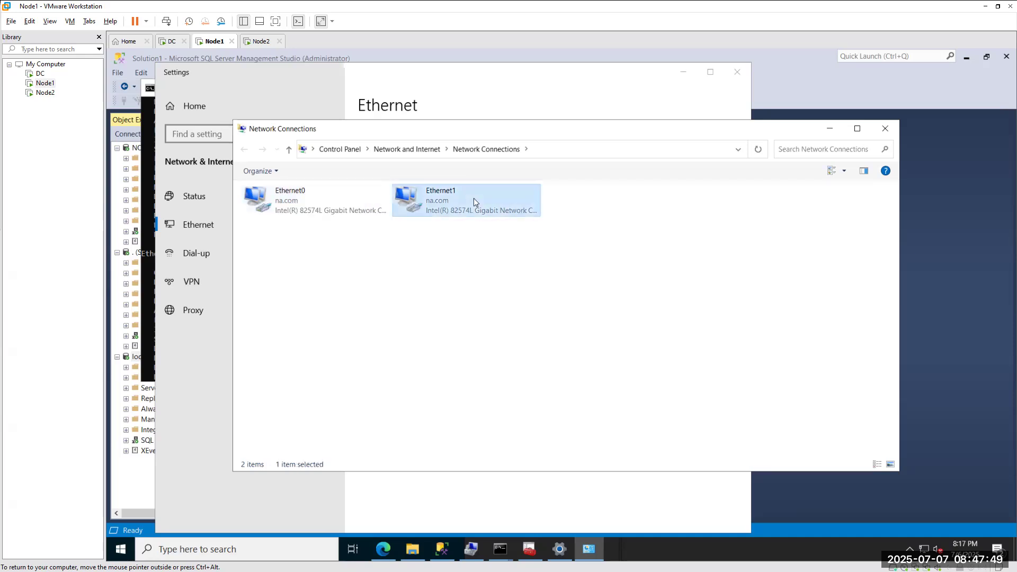
right_click(437, 199)
left_click(478, 315)
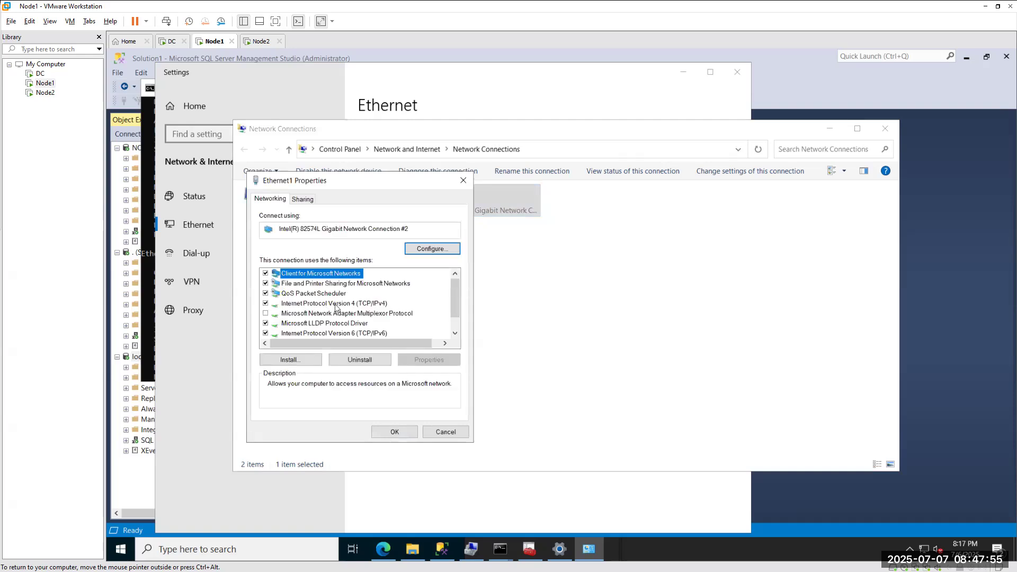
left_click(335, 303)
left_click(429, 359)
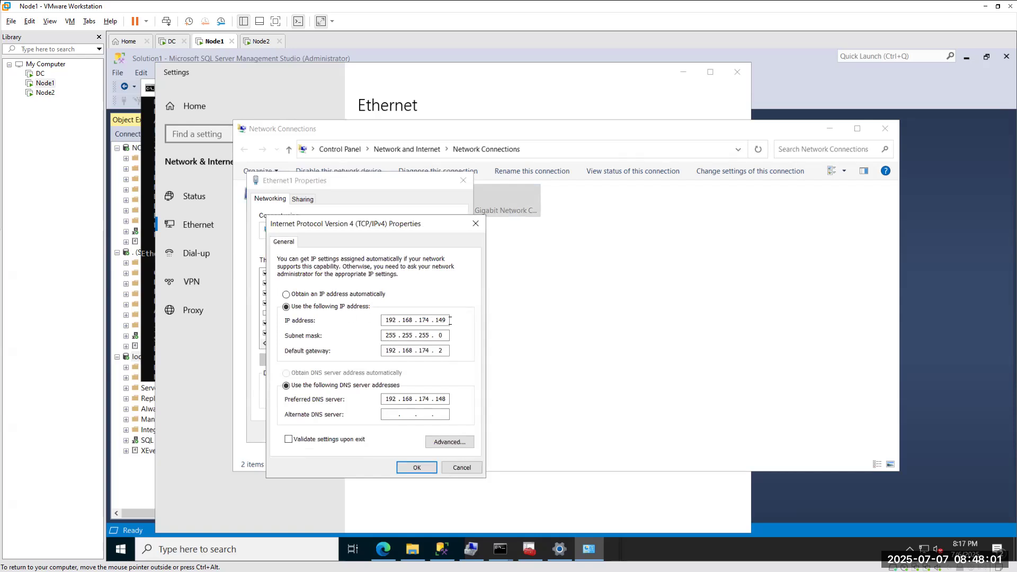
left_click(476, 223)
left_click(463, 181)
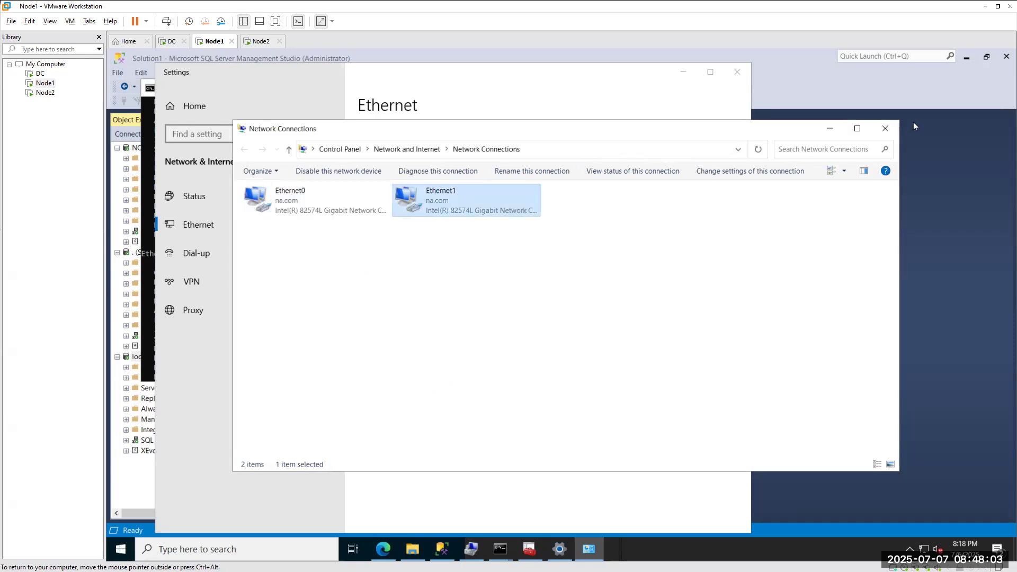
left_click(885, 128)
Copy 192.168.174.149 from the Command Prompt output and go back to Connect to Server.
left_click(737, 72)
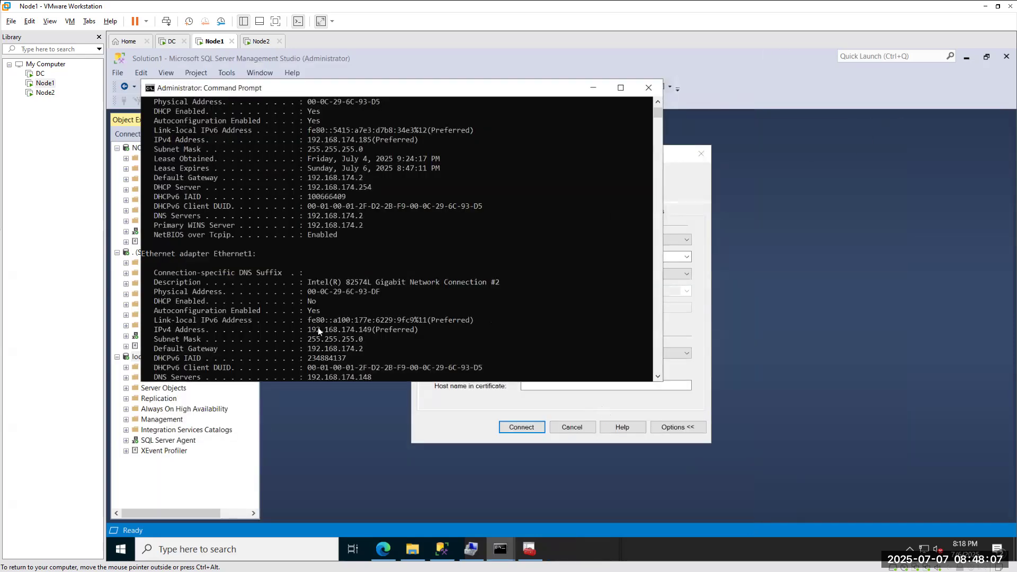
left_click_drag(309, 328, 364, 331)
key("ctrl+c")
left_click(689, 371)
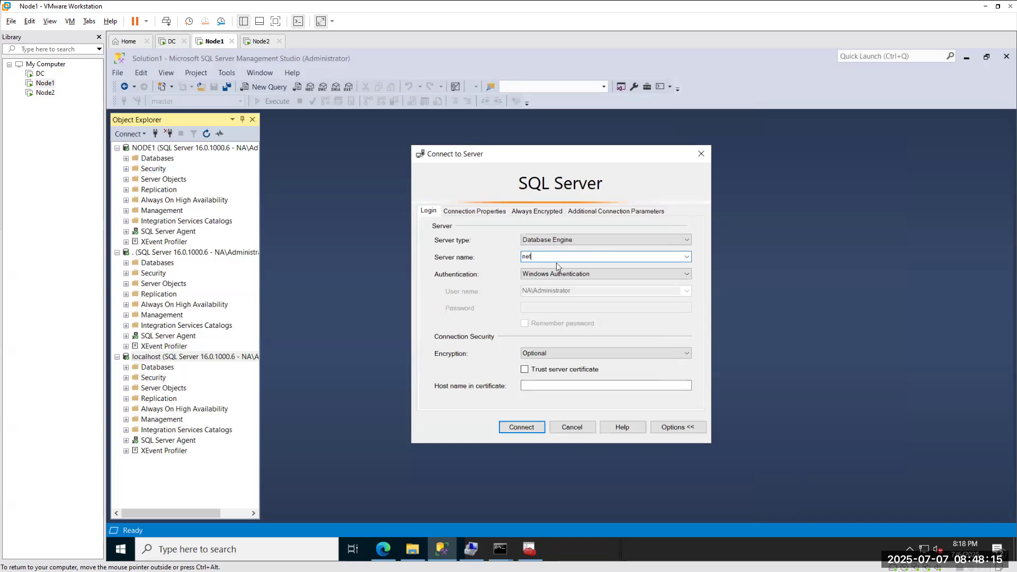
Clear the Server name box and connect to 192.168.174.149, the IP confirmed in Command Prompt.
key("BackSpace")
key("Down")
key("BackSpace")
key("Down")
mouse_move(500, 549)
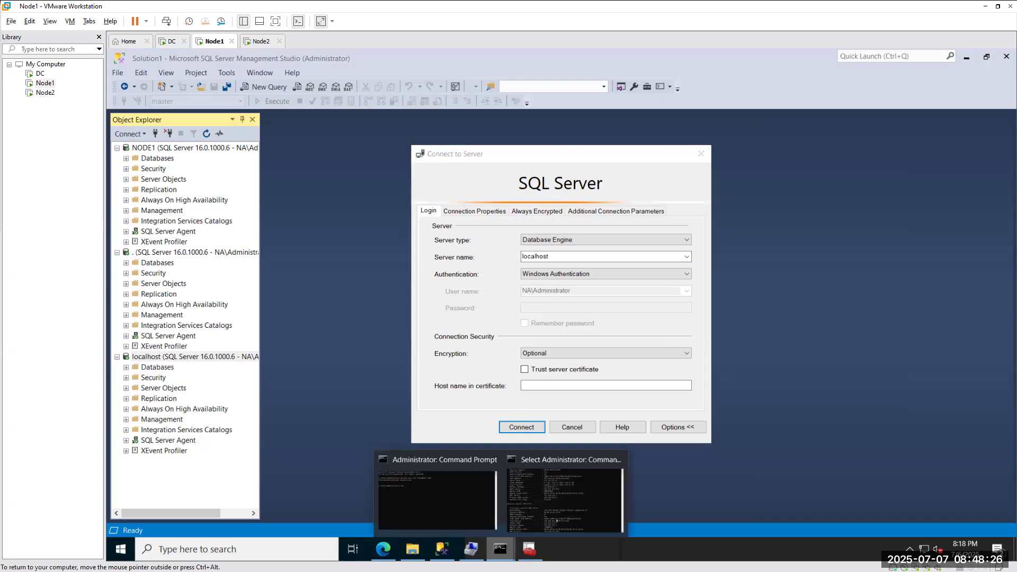
left_click(558, 500)
left_click(691, 301)
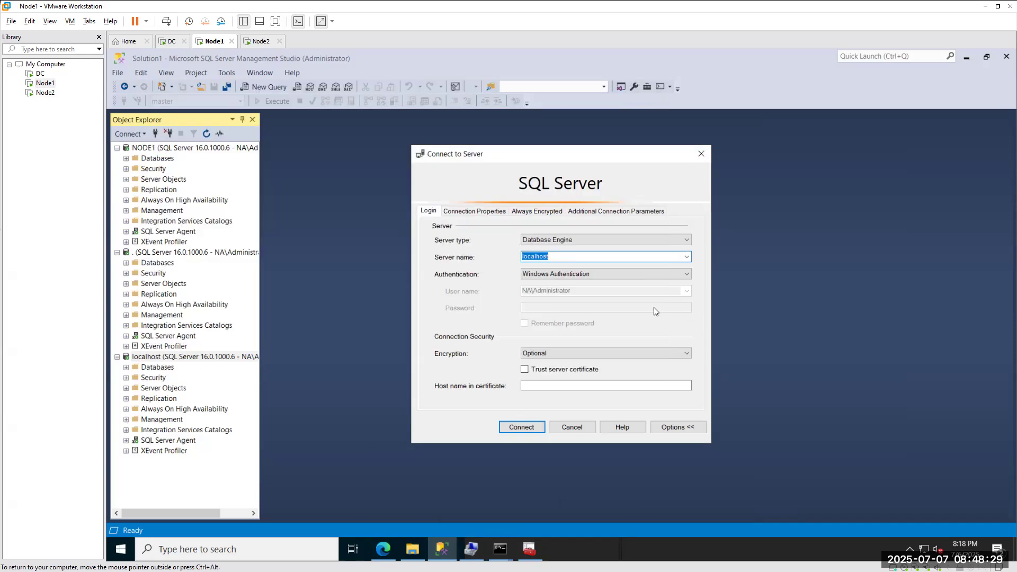
type("192.168.174.149")
left_click(524, 427)
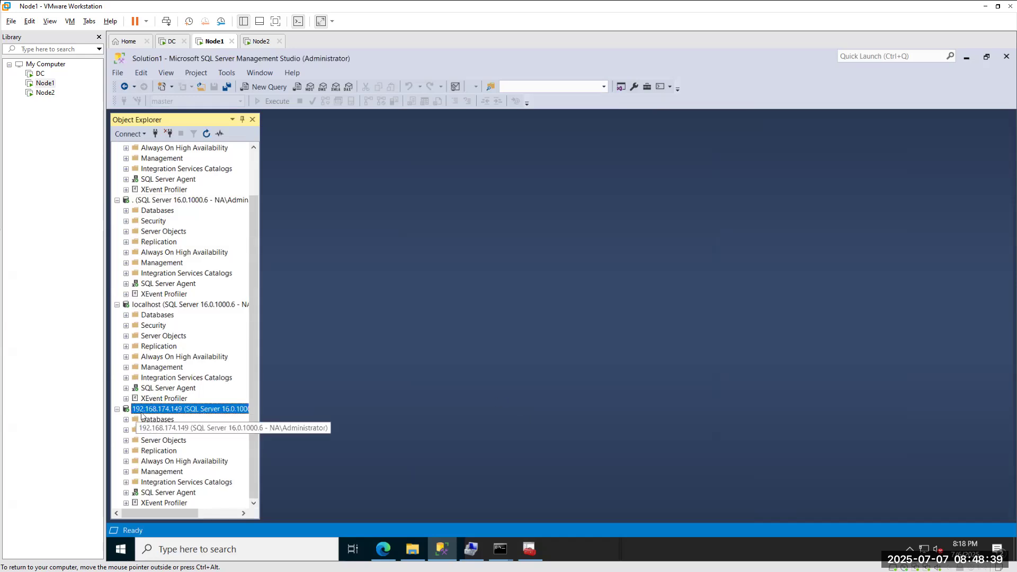
scroll(142, 417, "up", 1)
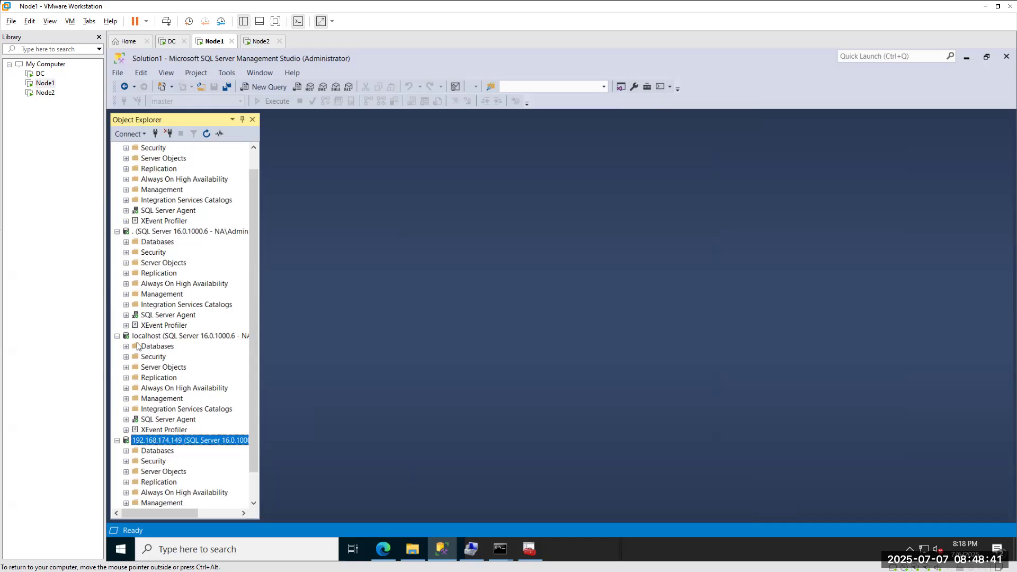
scroll(155, 342, "up", 1)
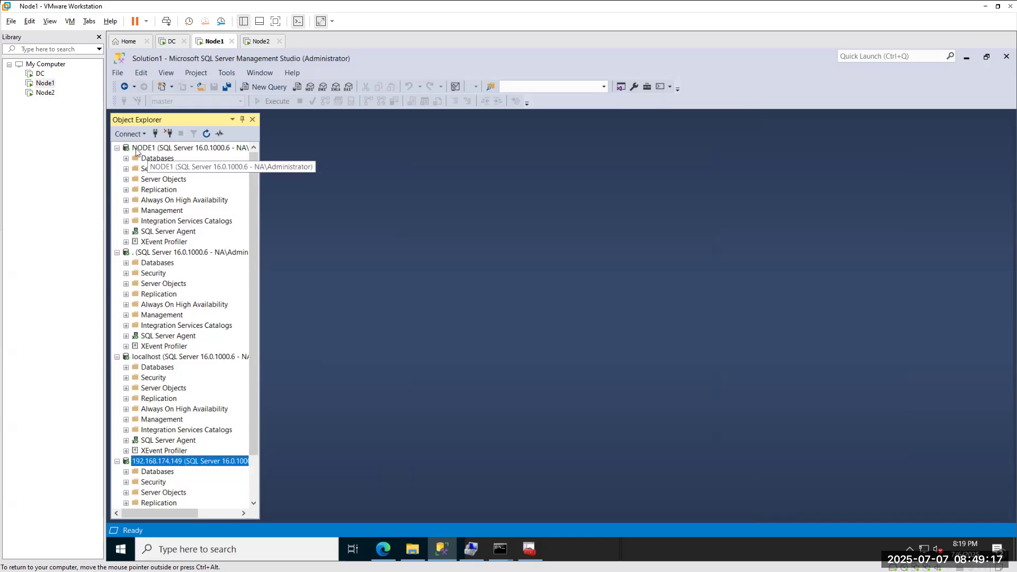
left_click(155, 134)
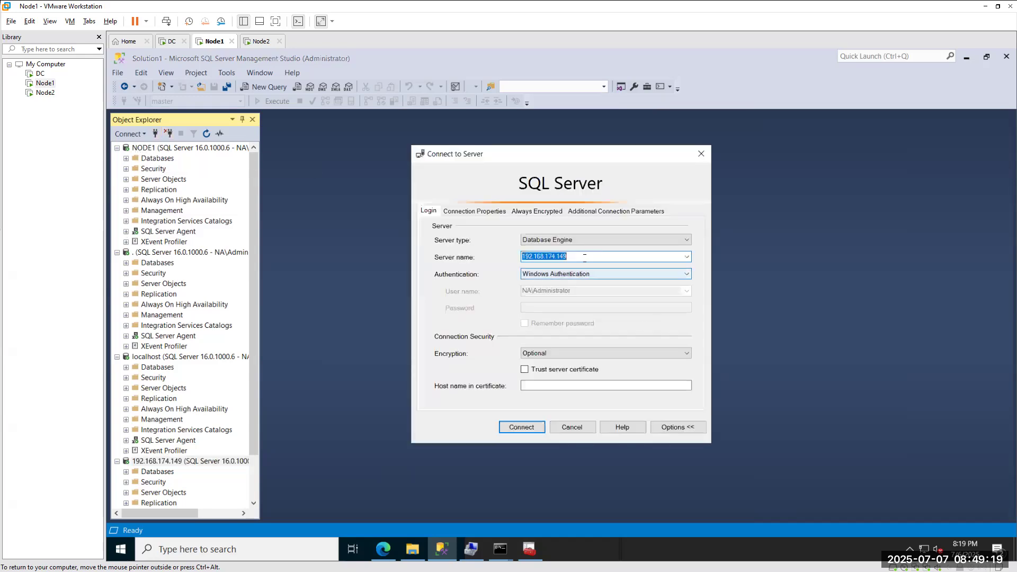
Try node1\prod as the server name, then close the dialog and go to Configuration Manager.
type("node1")
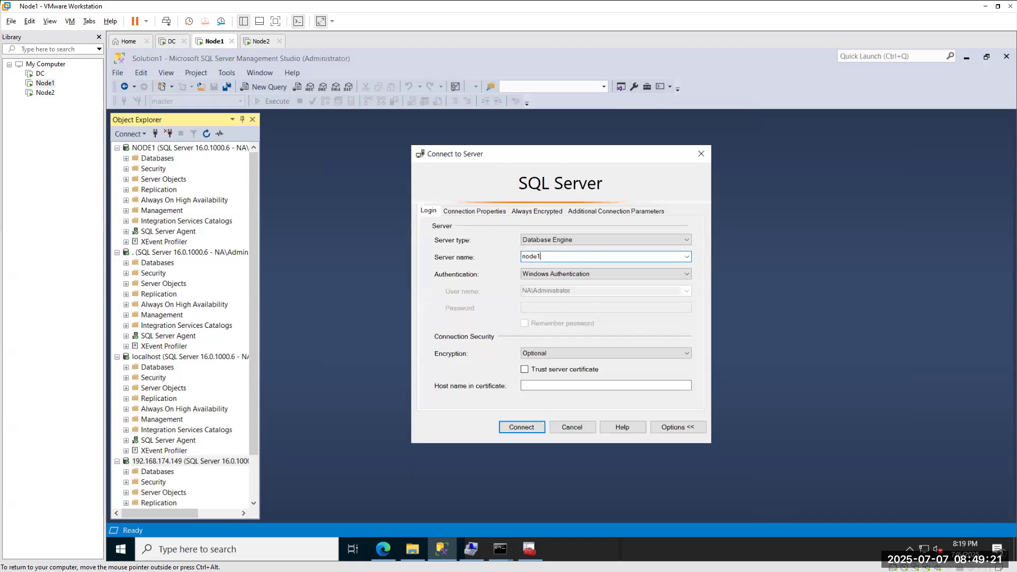
type("\\prod")
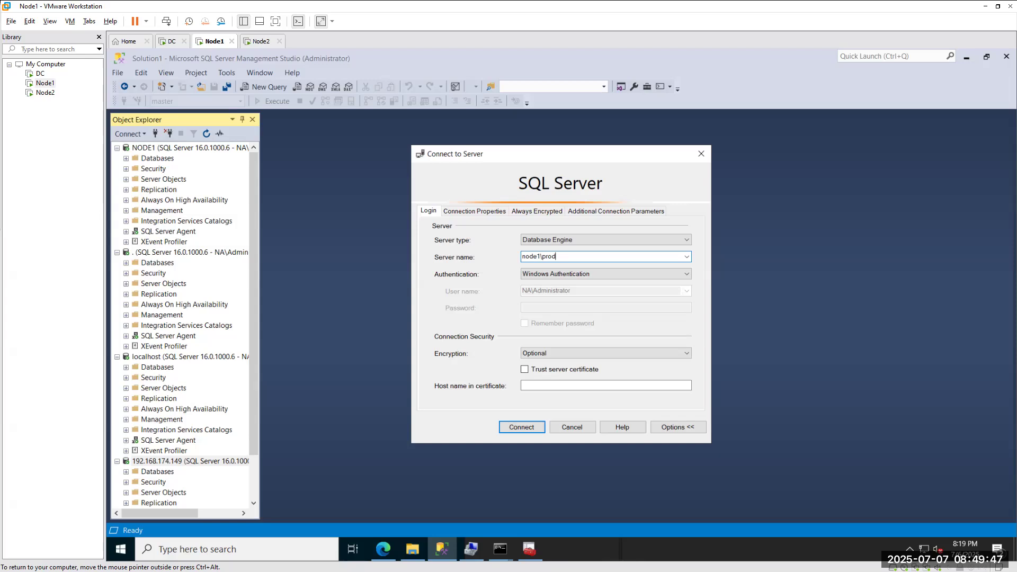
left_click(522, 428)
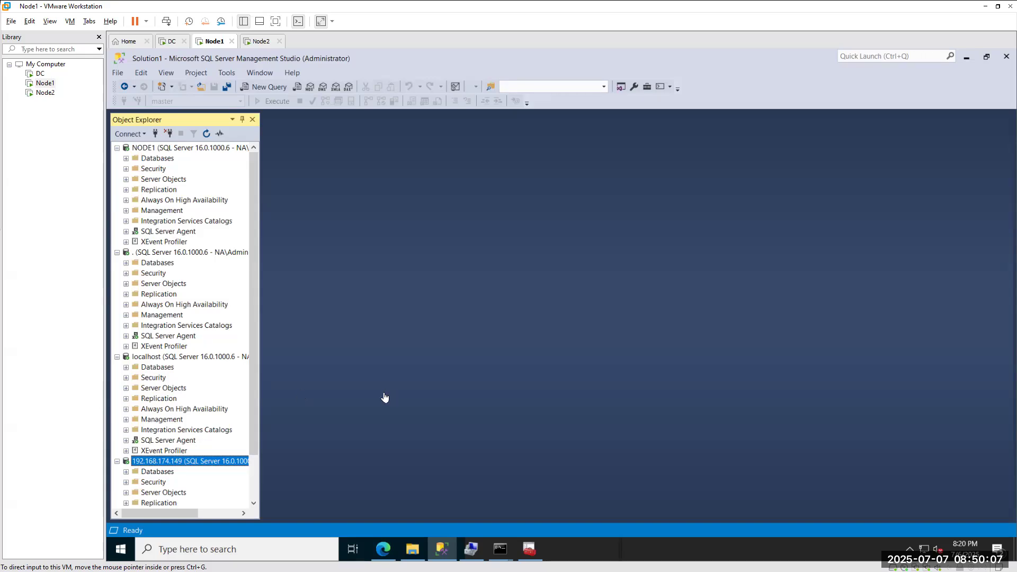
left_click(530, 550)
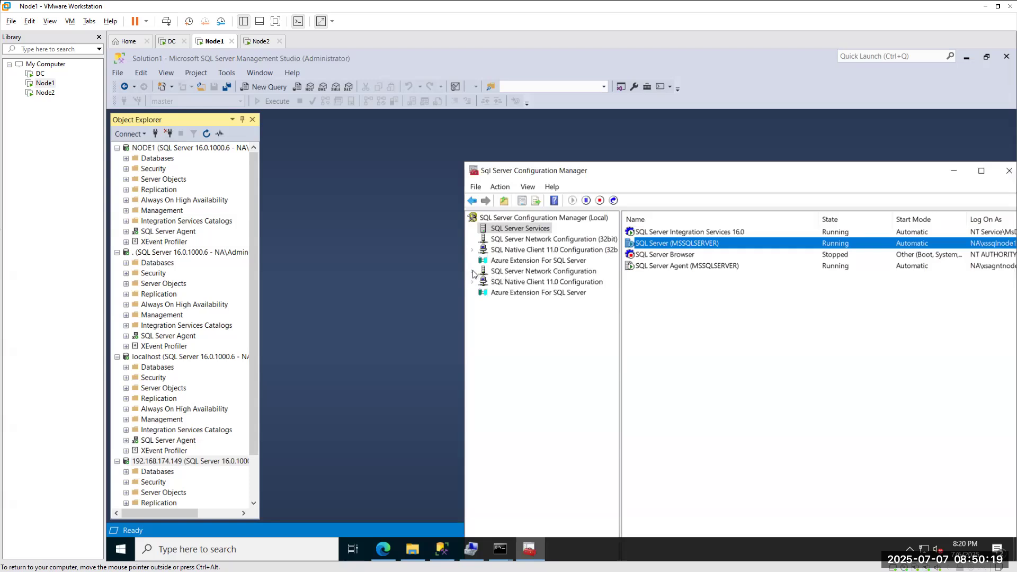
Expand SQL Server Network Configuration and select Protocols for MSSQLSERVER.
left_click(472, 271)
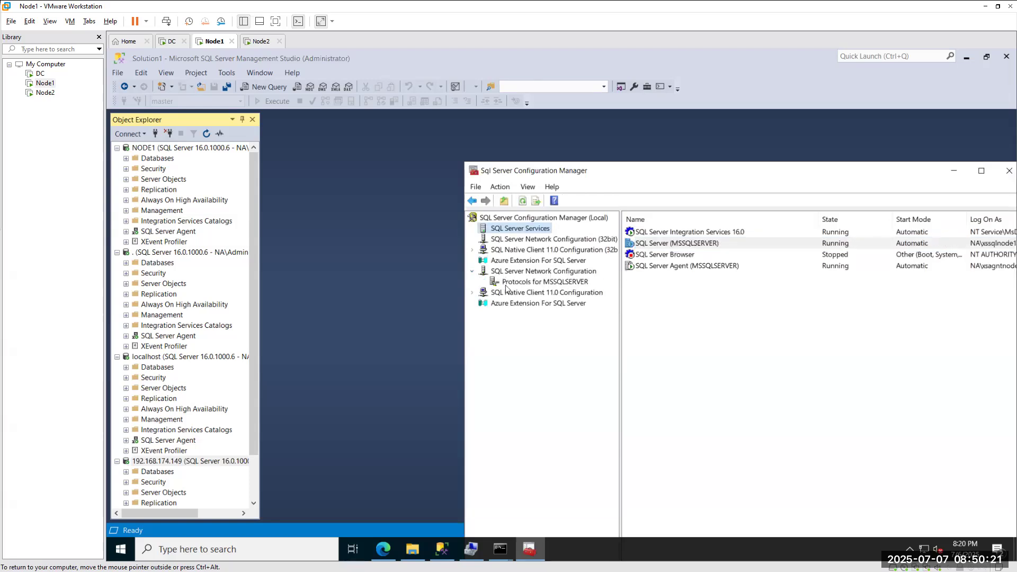
left_click(562, 282)
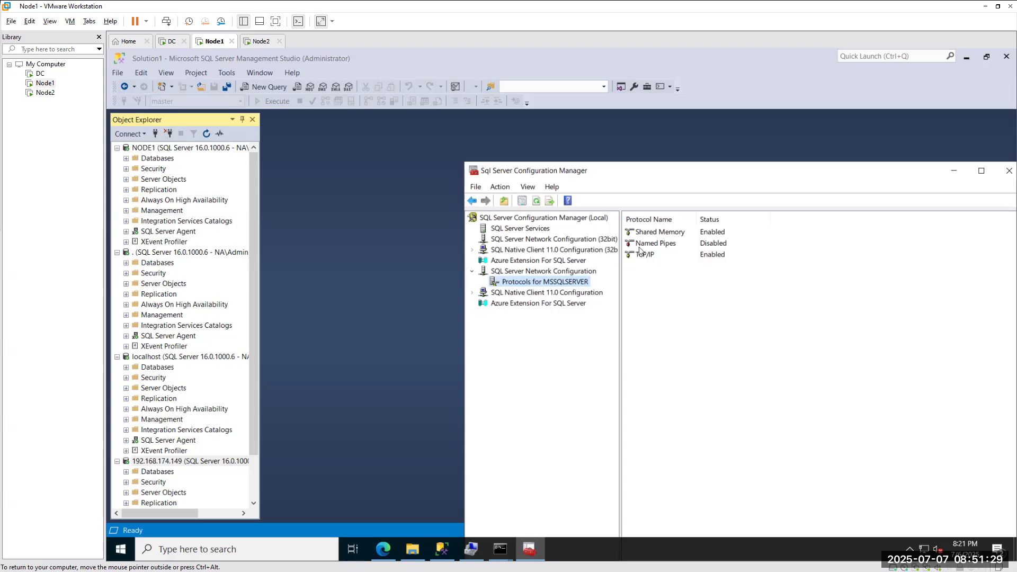
Disable the TCP/IP protocol for MSSQLSERVER and accept the restart-required warning.
right_click(641, 253)
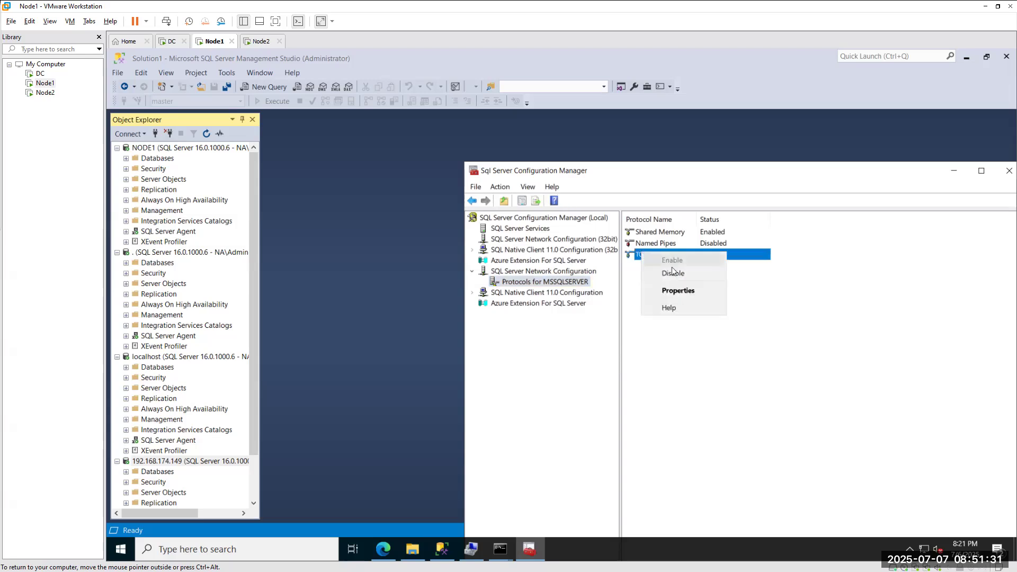
left_click(673, 272)
left_click(834, 409)
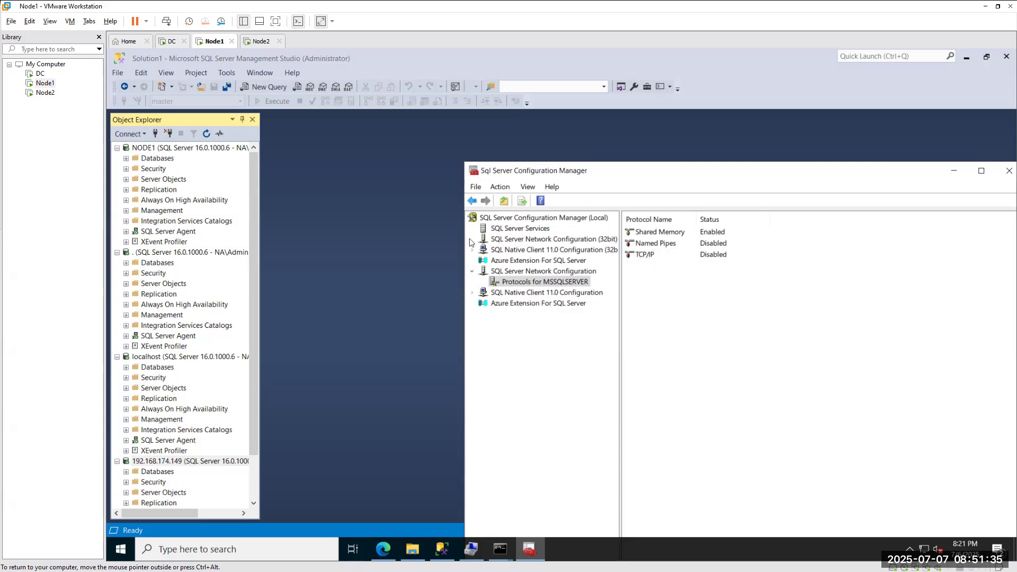
Restart the SQL Server (MSSQLSERVER) service from the SQL Server Services list.
left_click(521, 229)
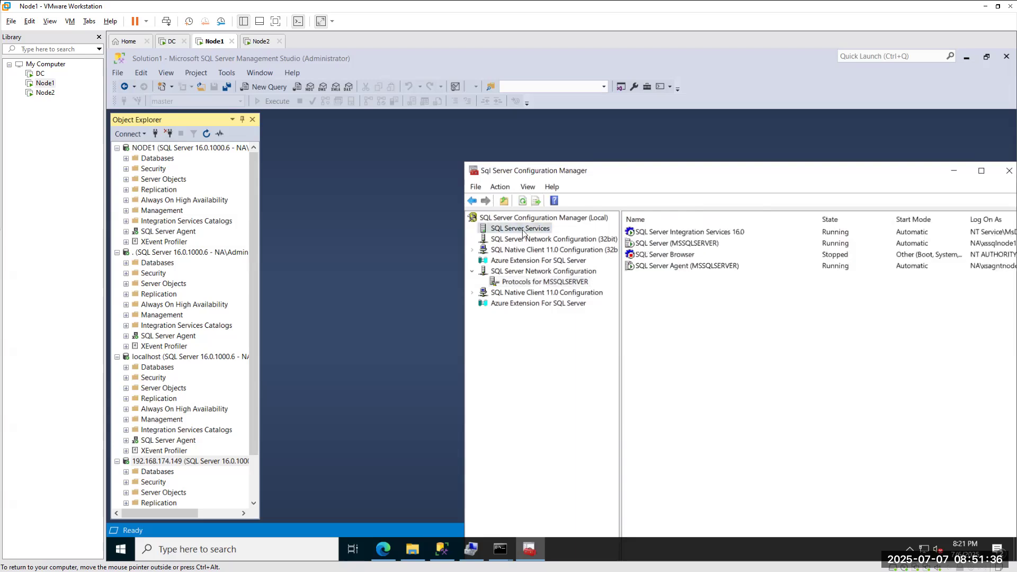
right_click(654, 243)
left_click(685, 306)
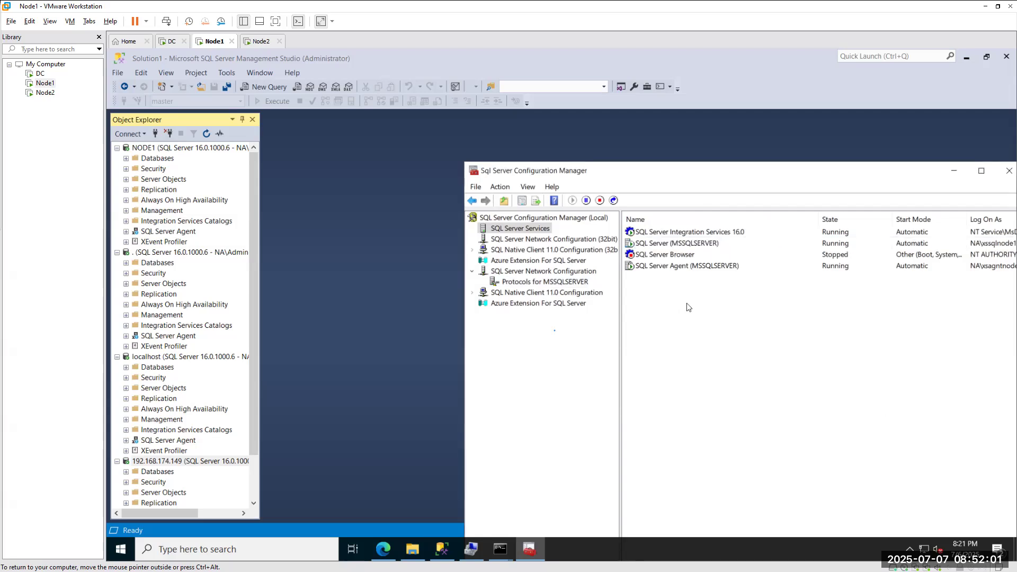
right_click(687, 307)
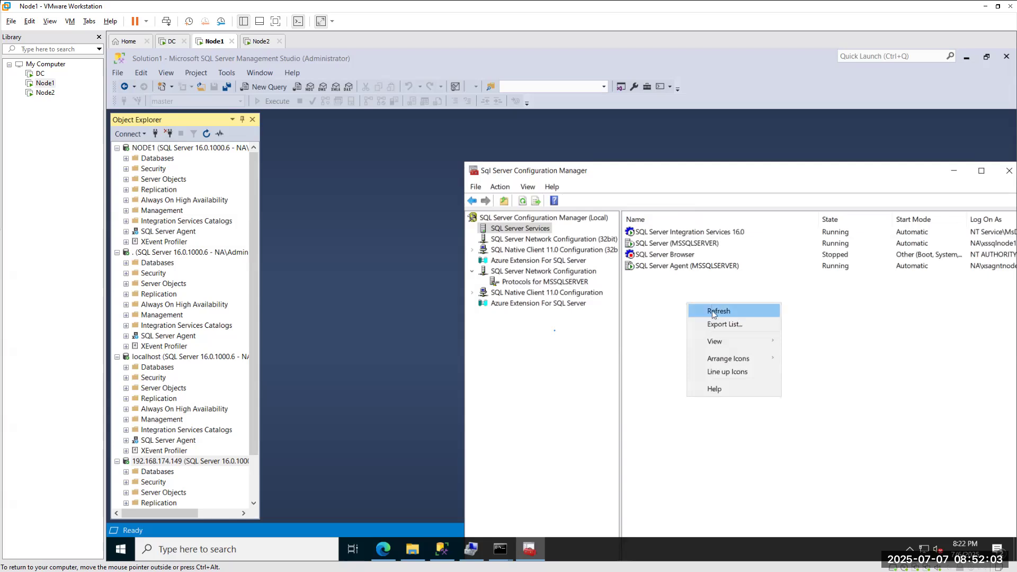
Refresh the services list, then return to Protocols for MSSQLSERVER showing TCP/IP disabled.
left_click(712, 311)
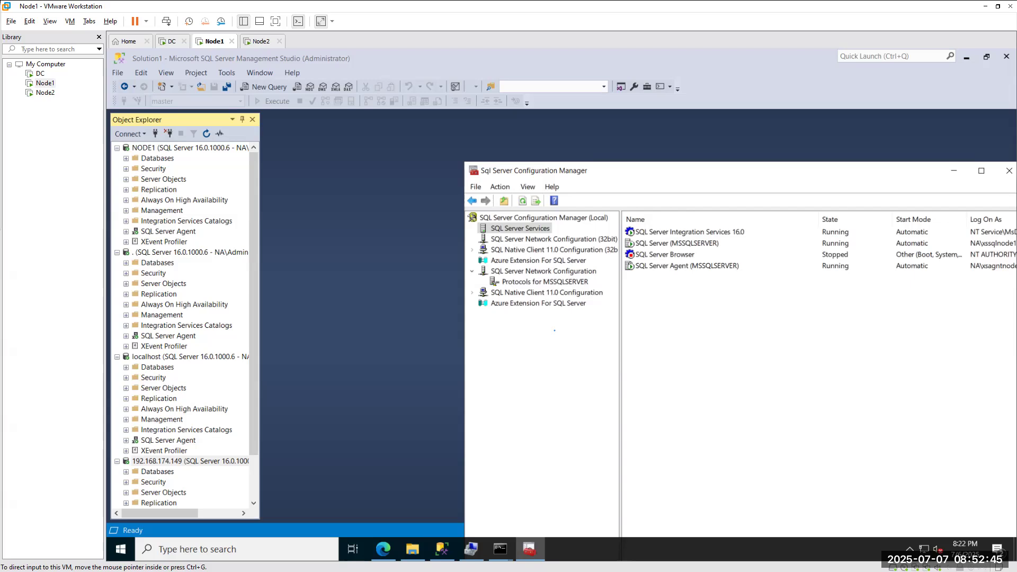
left_click(522, 280)
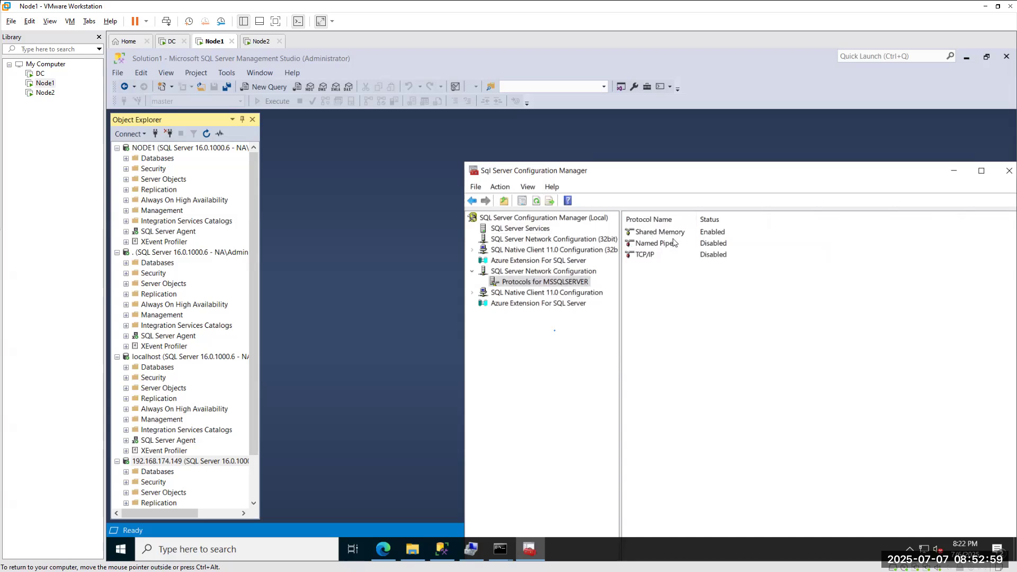
Disconnect the existing servers and try connecting to 192.168.174.149, cancelling the stalled attempt.
left_click(170, 135)
left_click(169, 135)
left_click(170, 135)
left_click(169, 135)
left_click(158, 135)
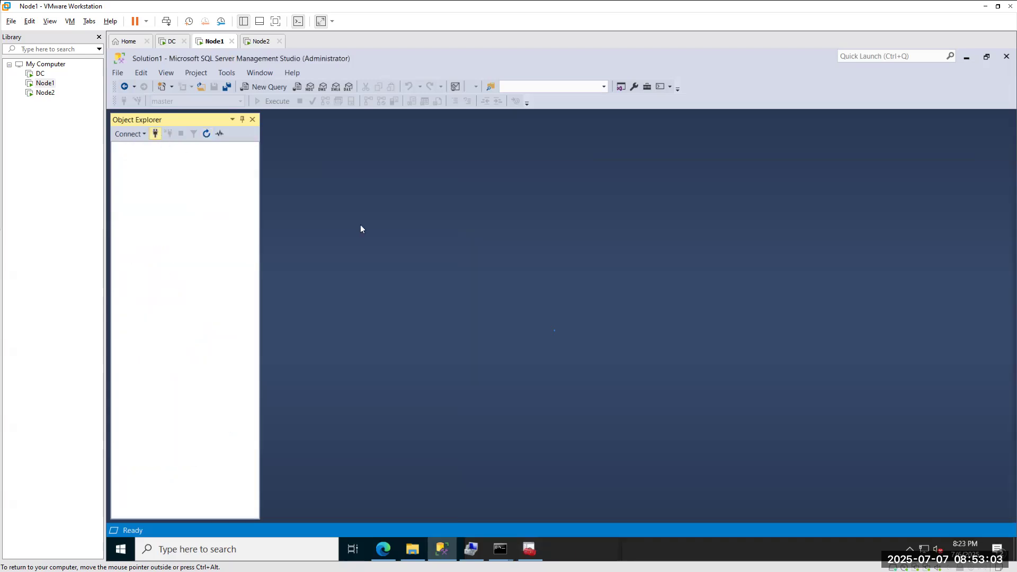
left_click(526, 429)
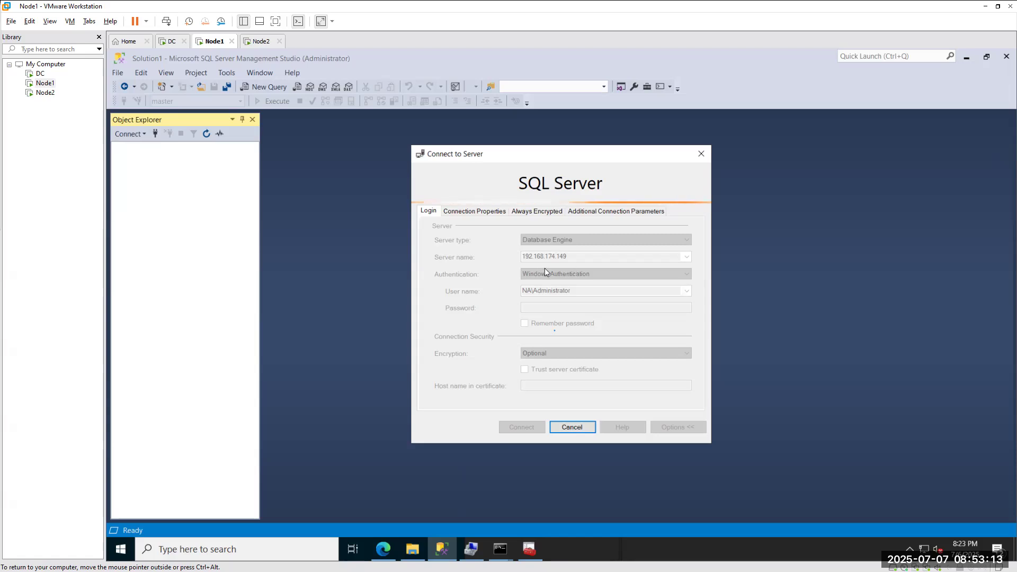
left_click(572, 427)
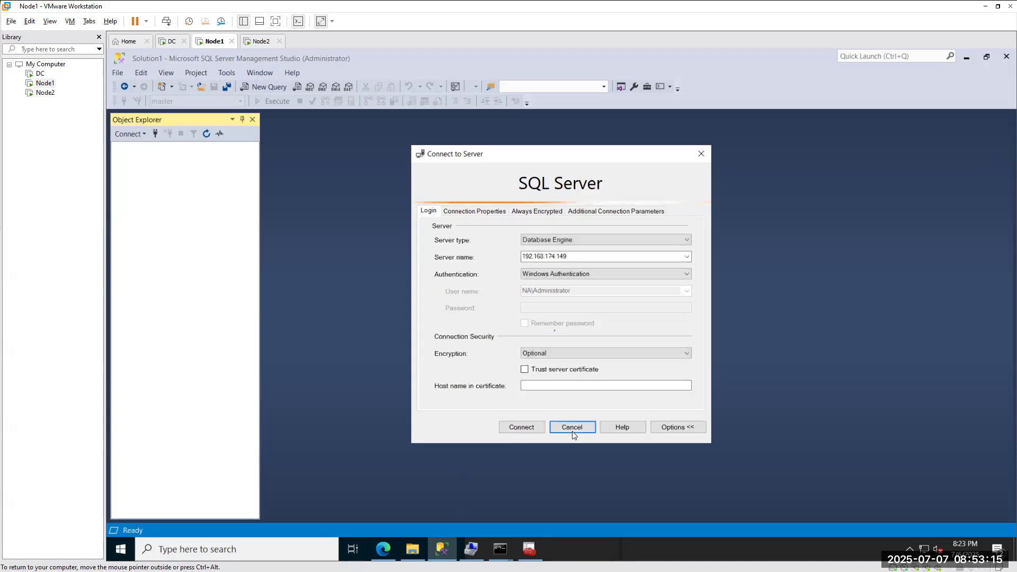
Connect in turn to localhost, the local server '.', and node1.
type("local")
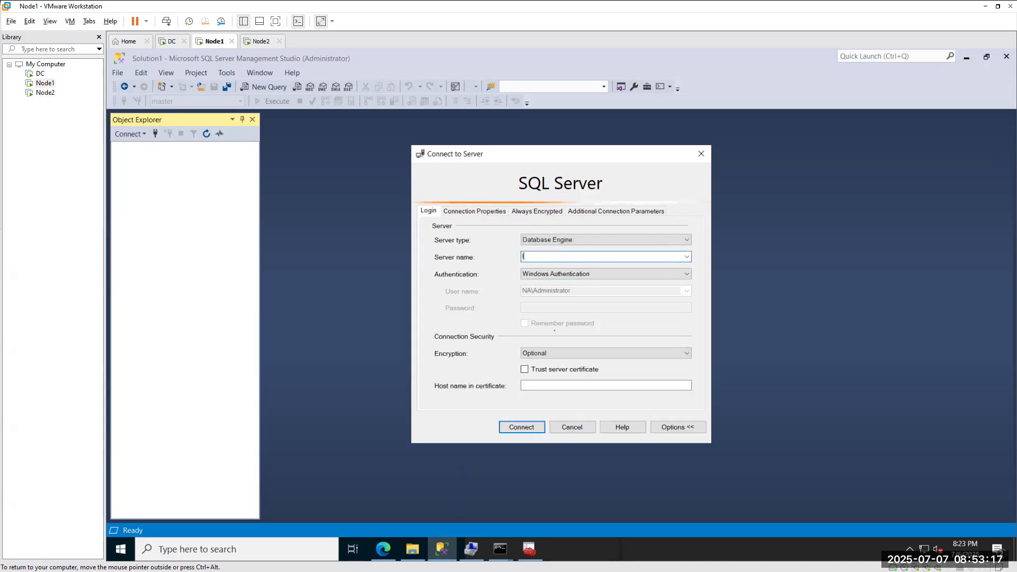
type("hos")
key("Return")
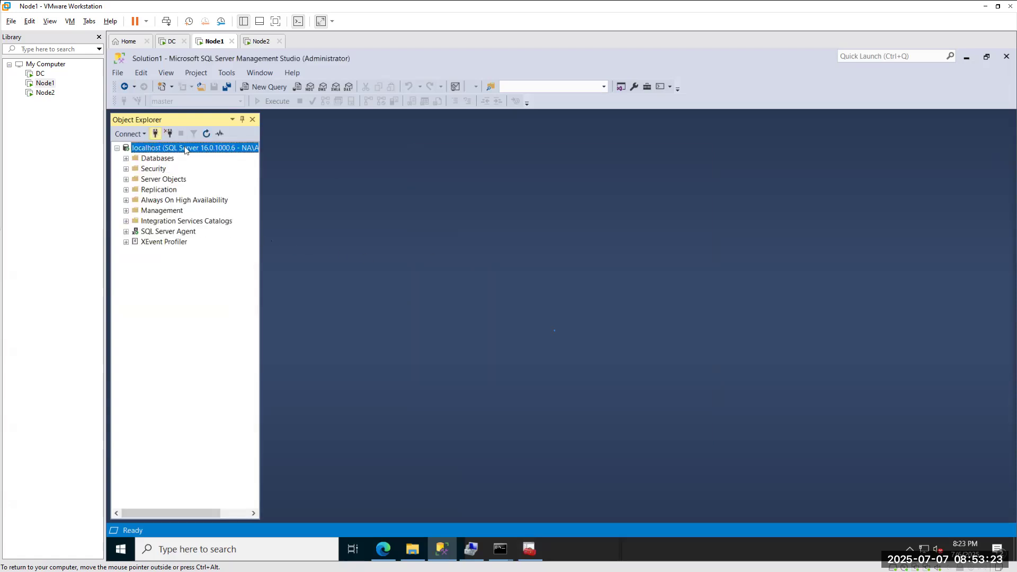
left_click(155, 133)
type(".")
key("Return")
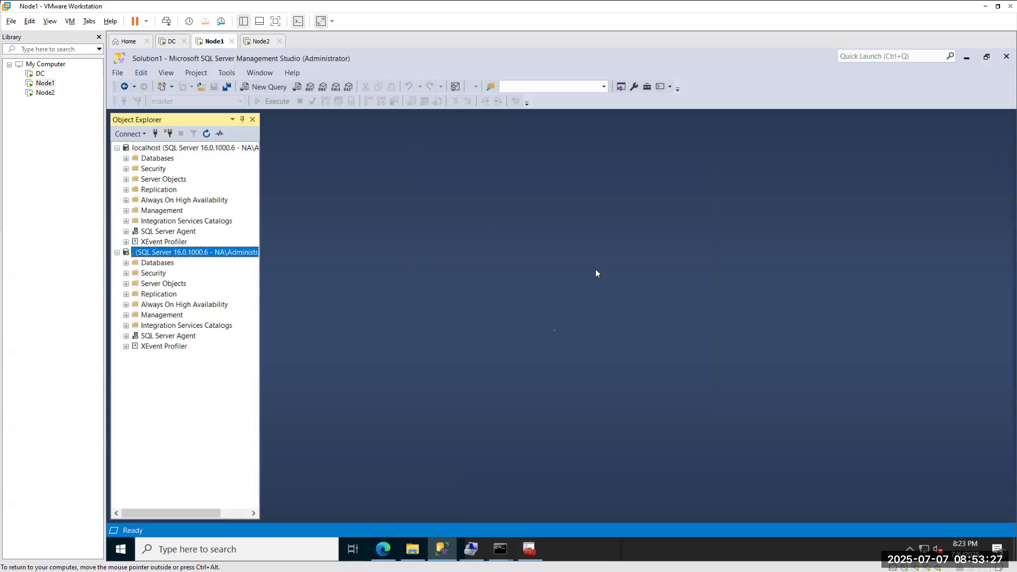
left_click(155, 134)
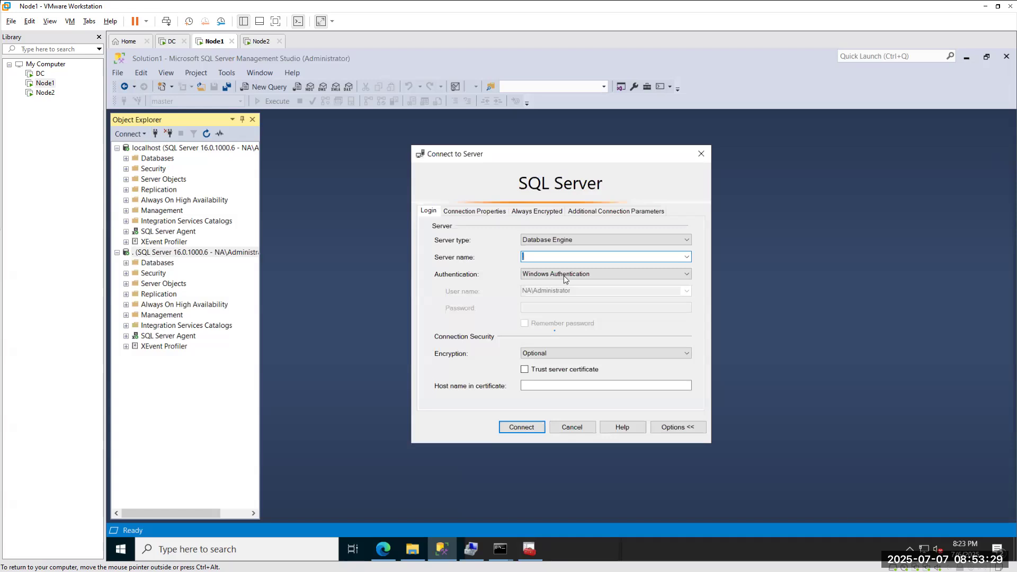
type("node1")
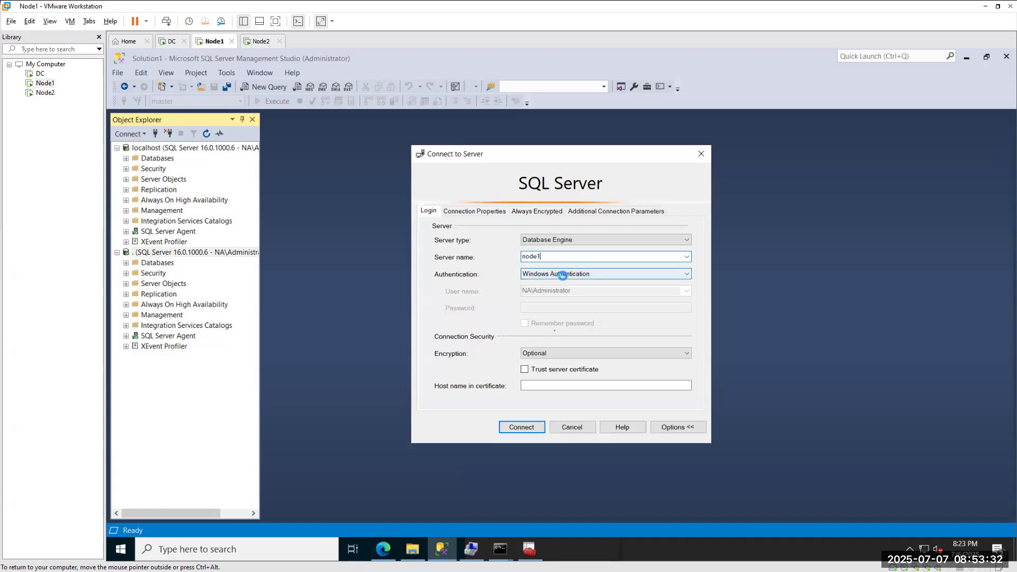
key("Return")
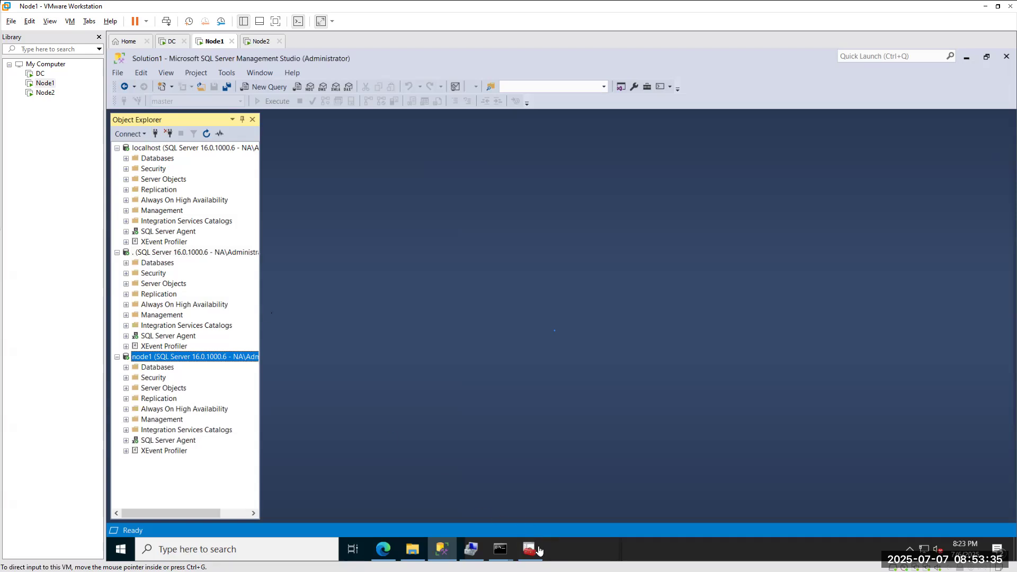
Bring Configuration Manager back to the front, then move to the Node2 virtual machine.
mouse_move(538, 552)
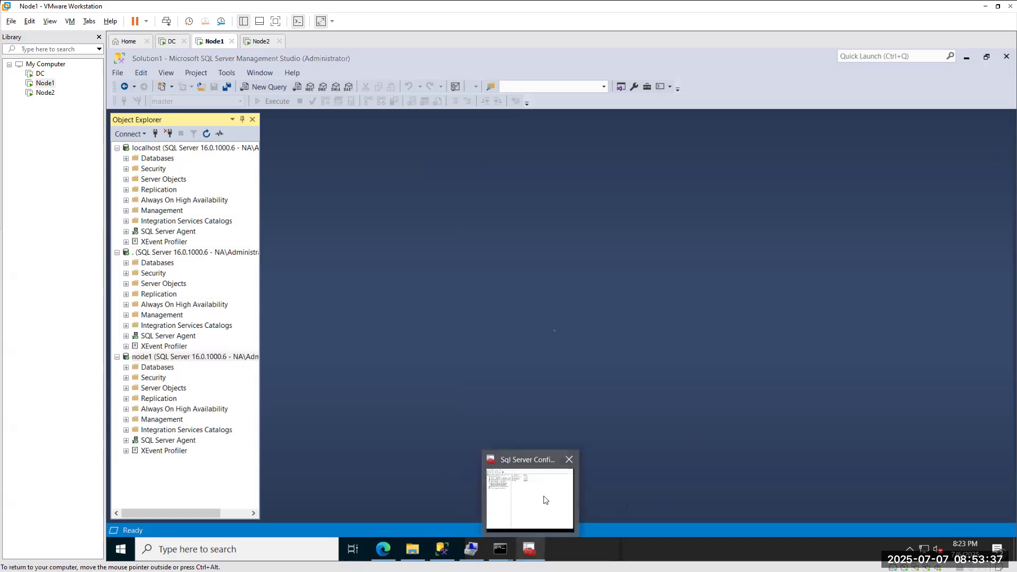
left_click(543, 497)
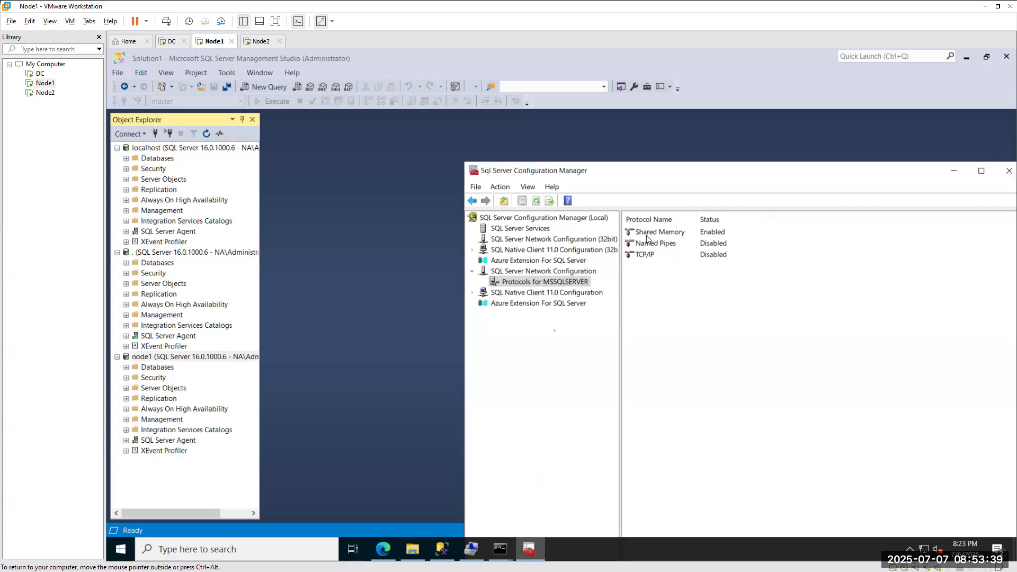
left_click(260, 41)
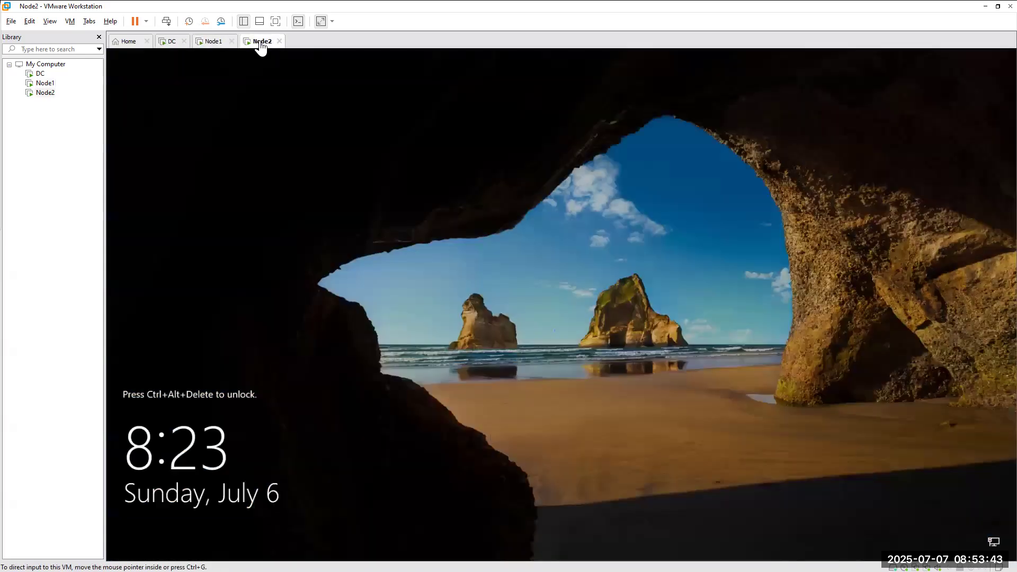
Unlock Node2 via Send Ctrl+Alt+Del and sign in with the account password, retrying after a wrong entry.
left_click(71, 21)
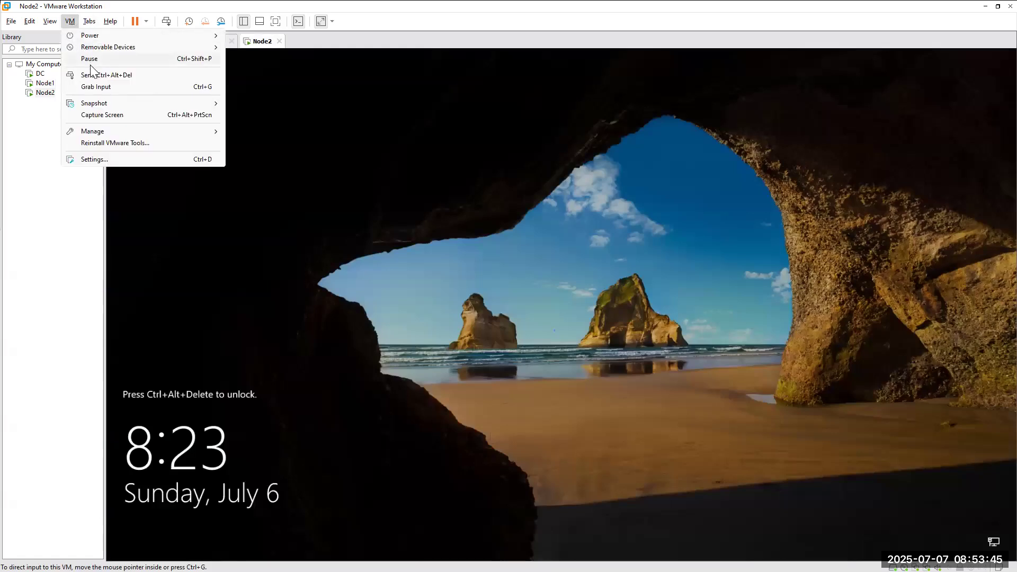
left_click(93, 76)
left_click(537, 343)
type("••••••••")
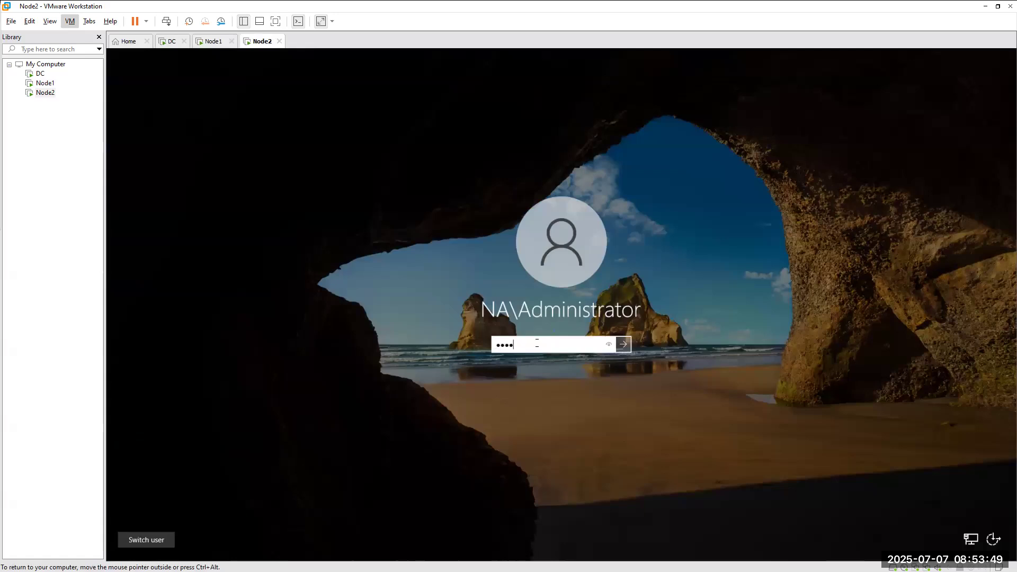
type("•••")
key("Return")
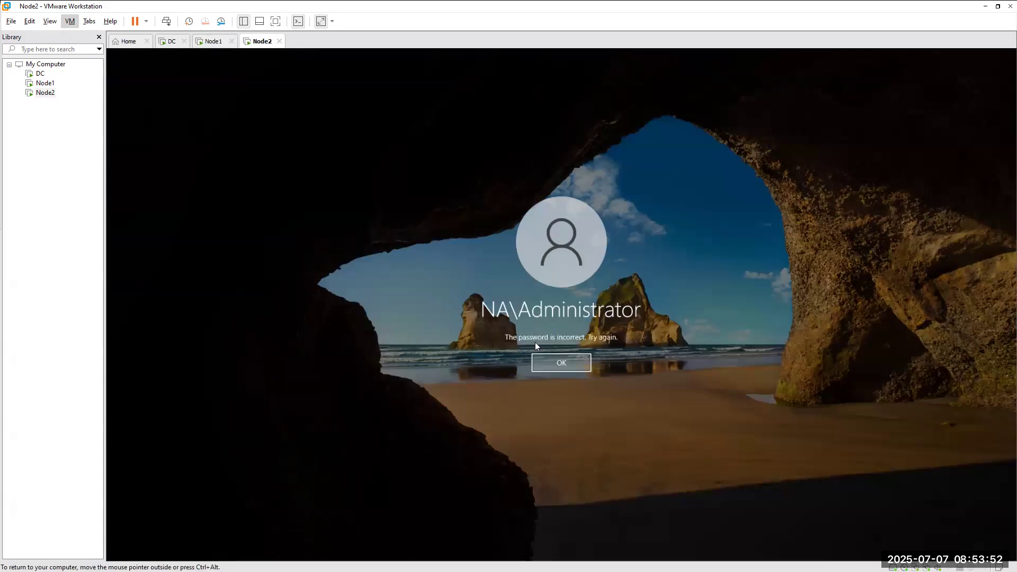
left_click(570, 367)
type("•••••••")
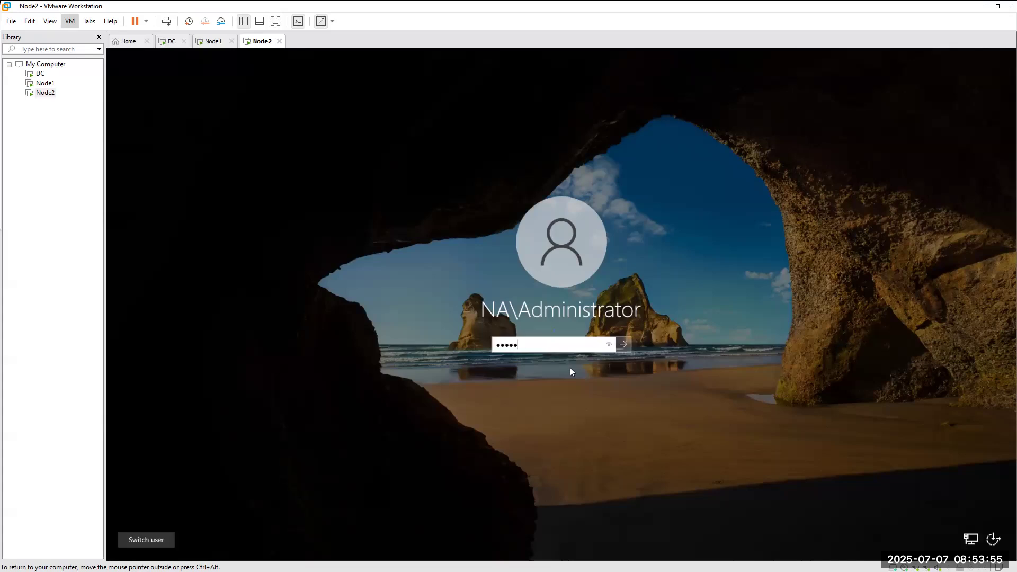
type("•••")
key("Return")
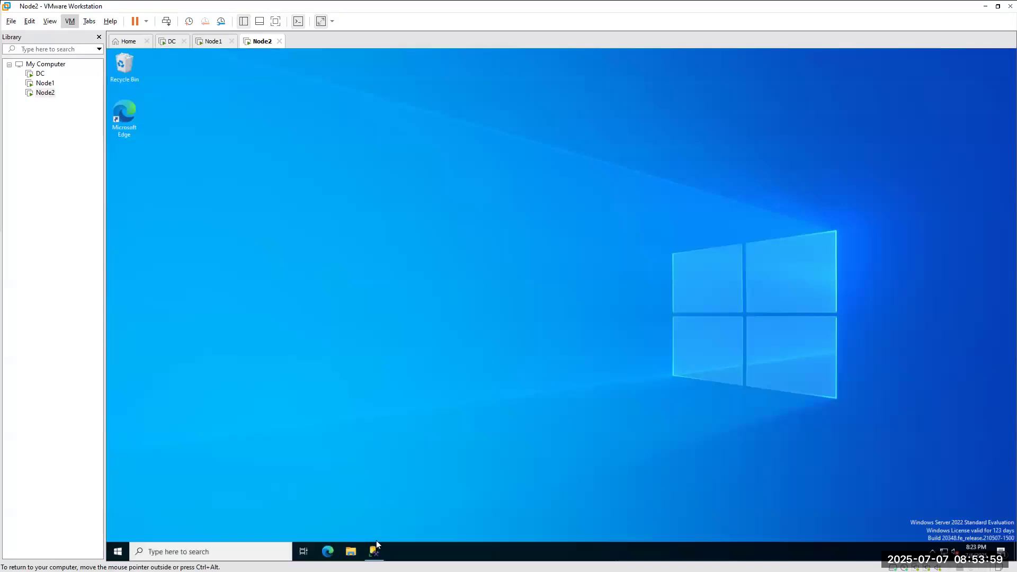
Restore Management Studio and bring up Connect to Server, prefilled for node2.
left_click(374, 551)
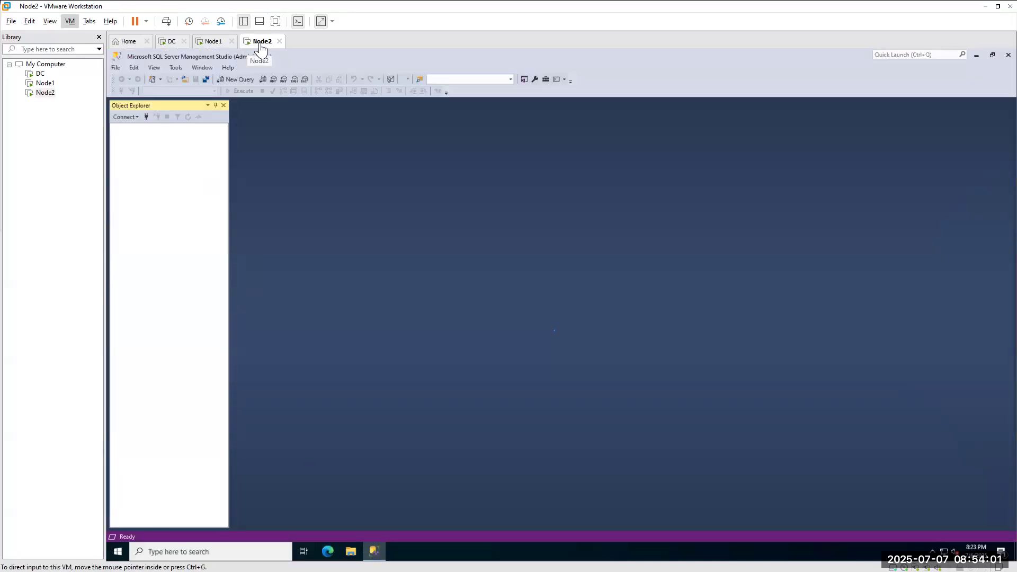
left_click(146, 116)
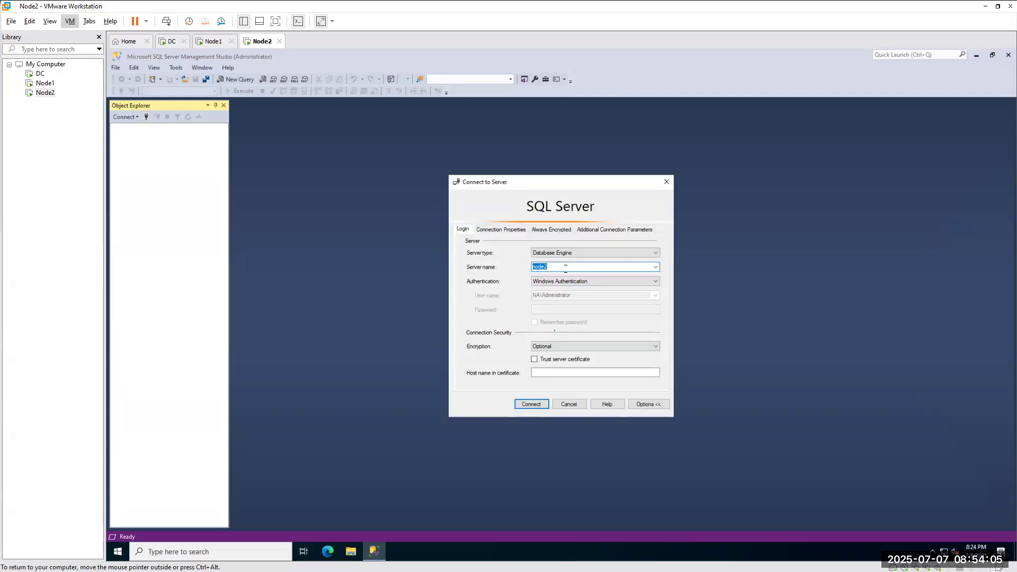
right_click(665, 548)
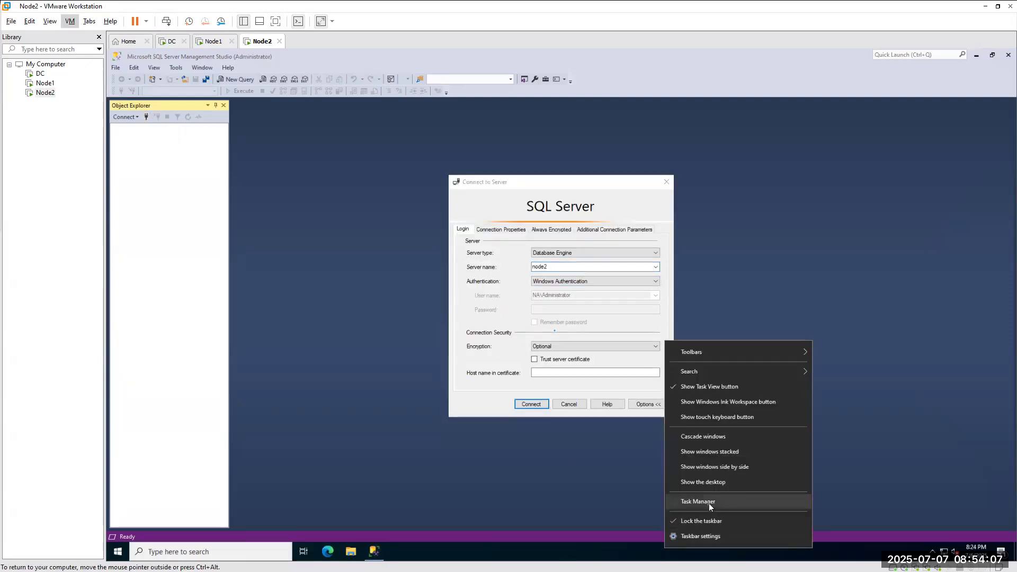
left_click(979, 57)
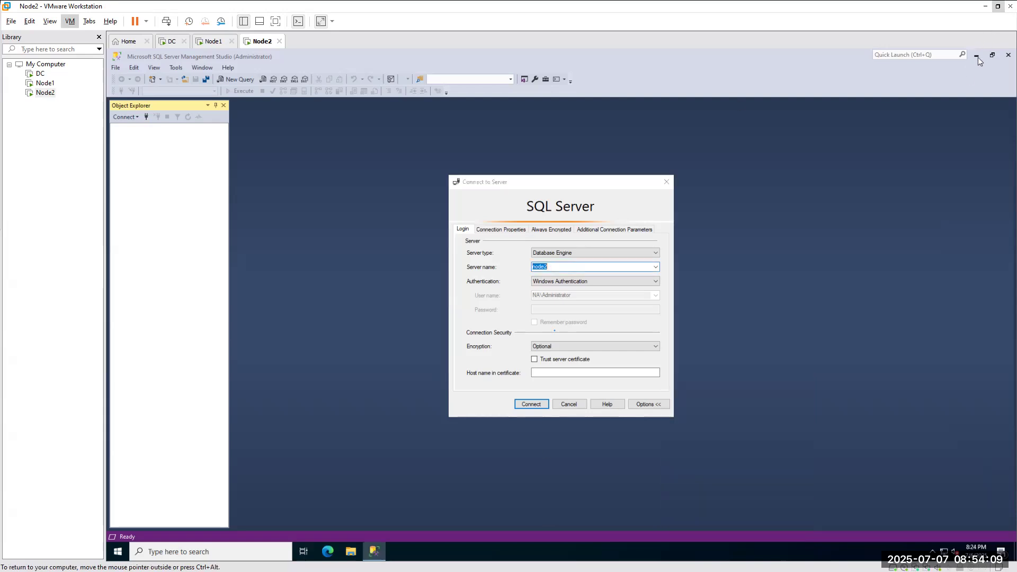
Cancel Connect to Server, set Display settings Scale to 125%, then bring Management Studio back.
left_click(568, 404)
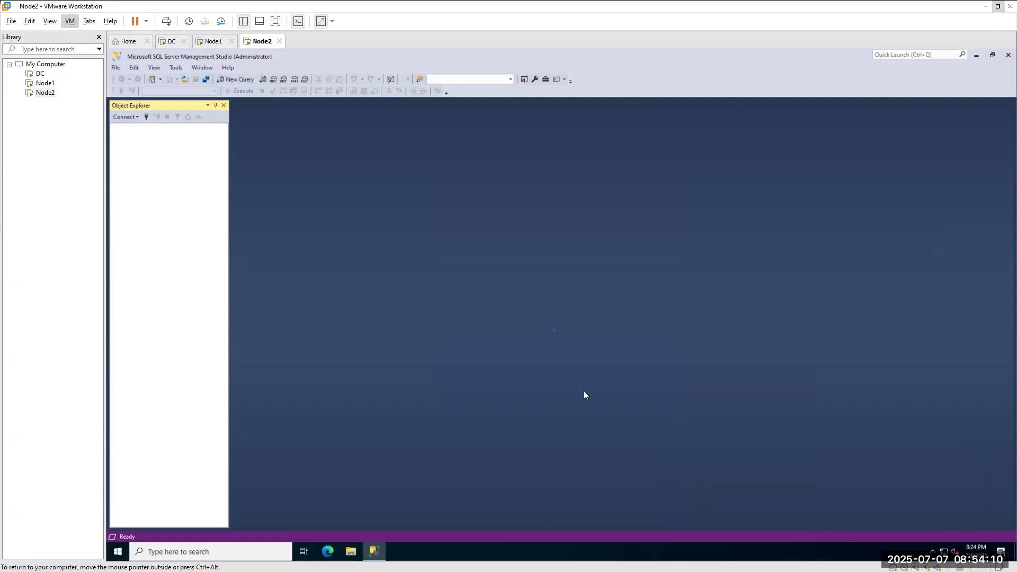
left_click(977, 55)
right_click(591, 159)
left_click(619, 238)
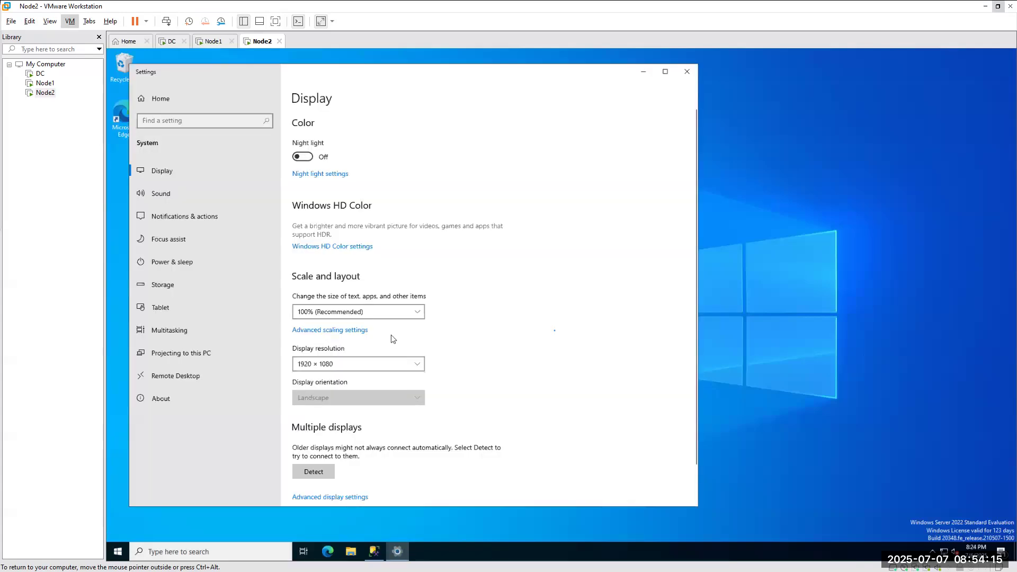
left_click(321, 314)
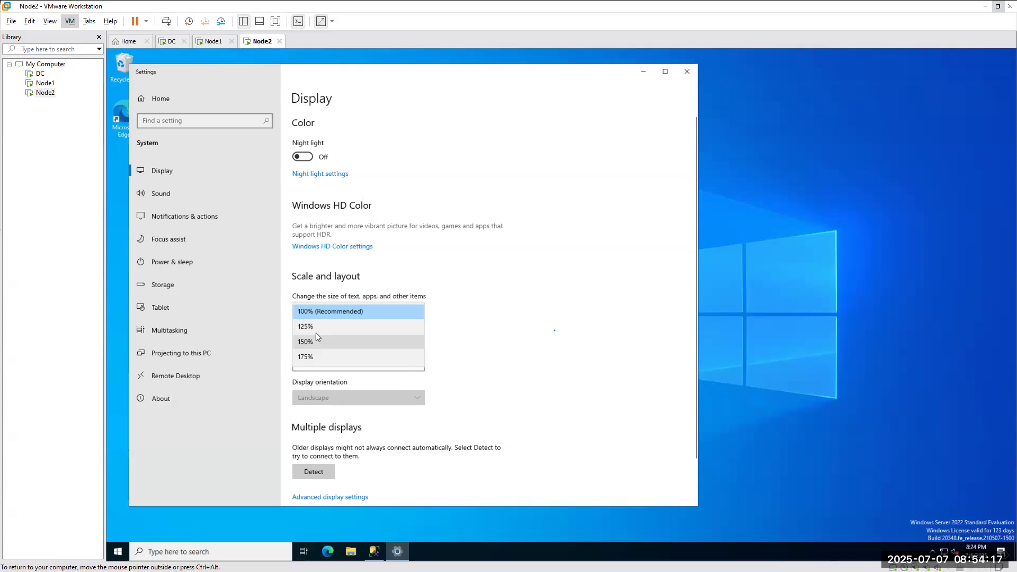
left_click(314, 326)
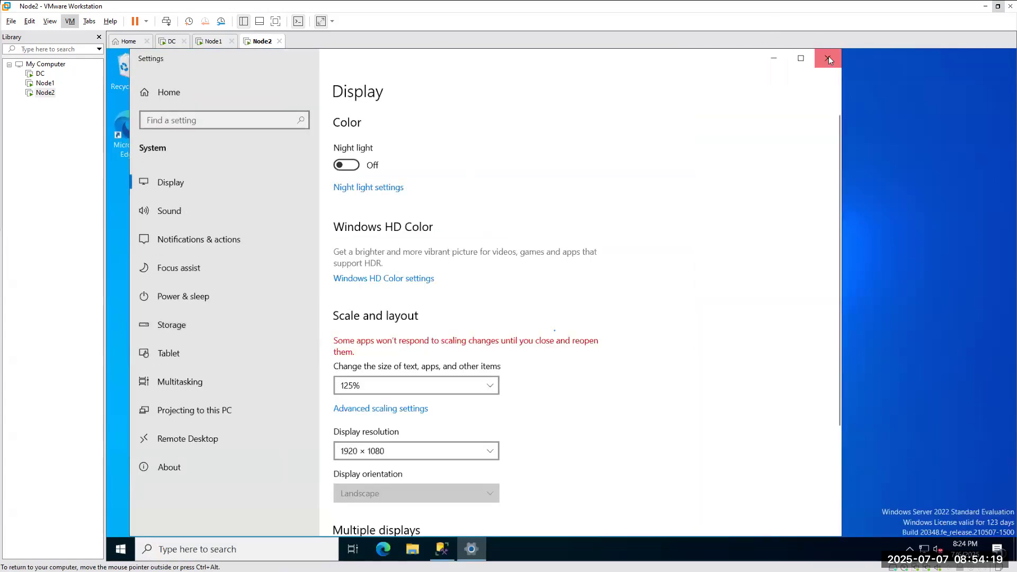
left_click(827, 51)
left_click(442, 549)
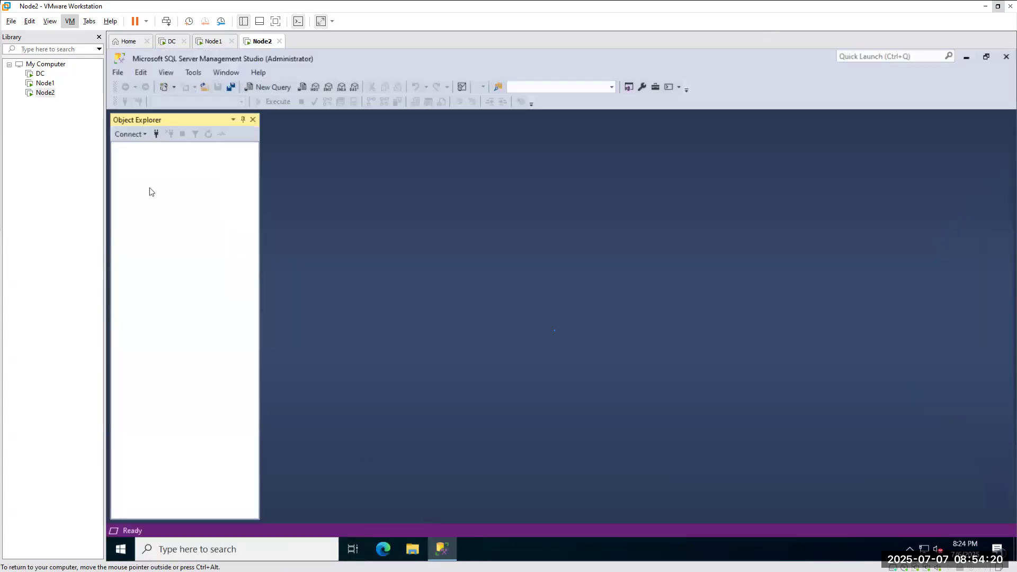
Connect Node2's Object Explorer to server node1, then switch back to the Node1 VM.
left_click(157, 139)
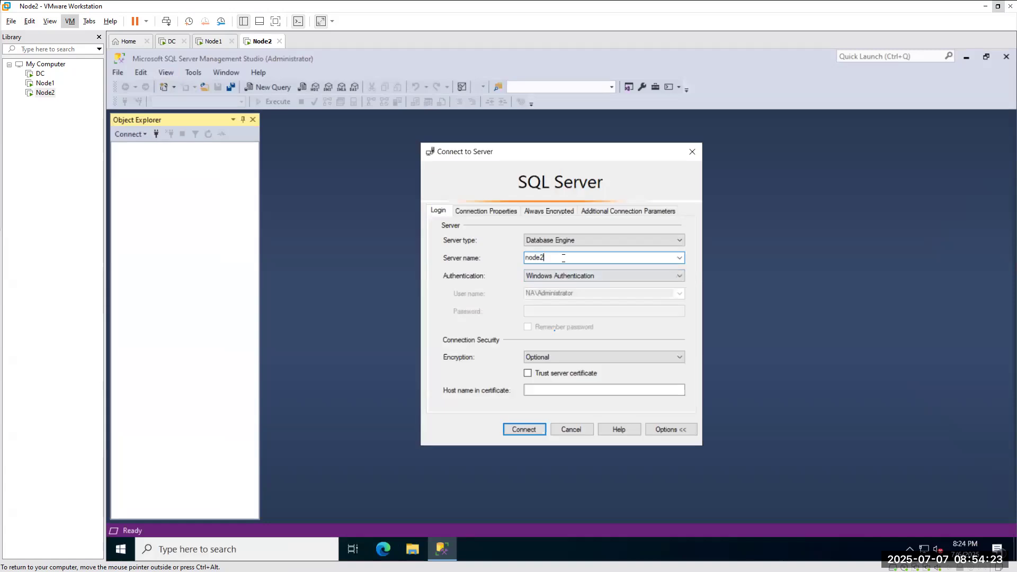
type("node1")
left_click(530, 430)
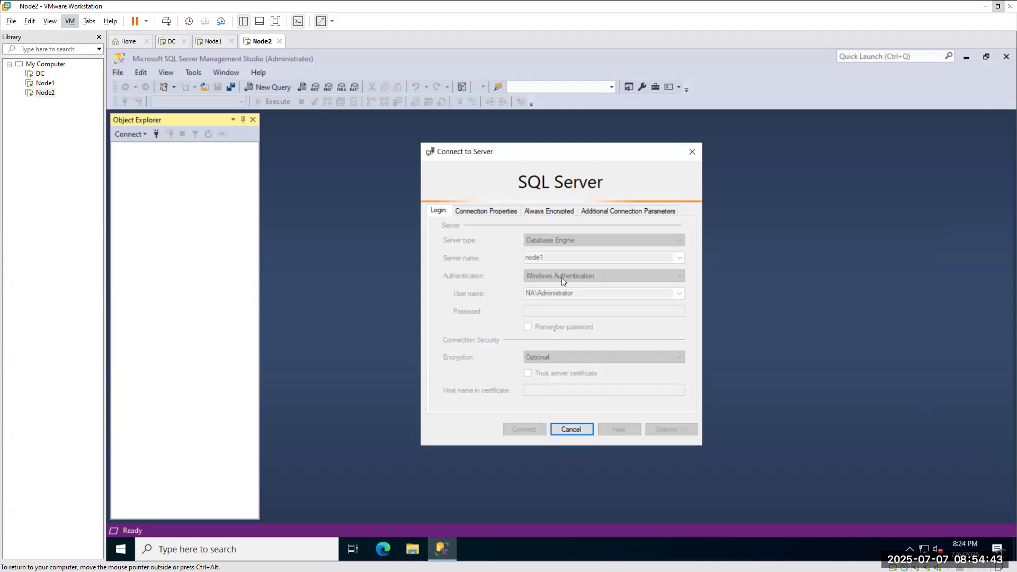
left_click(209, 42)
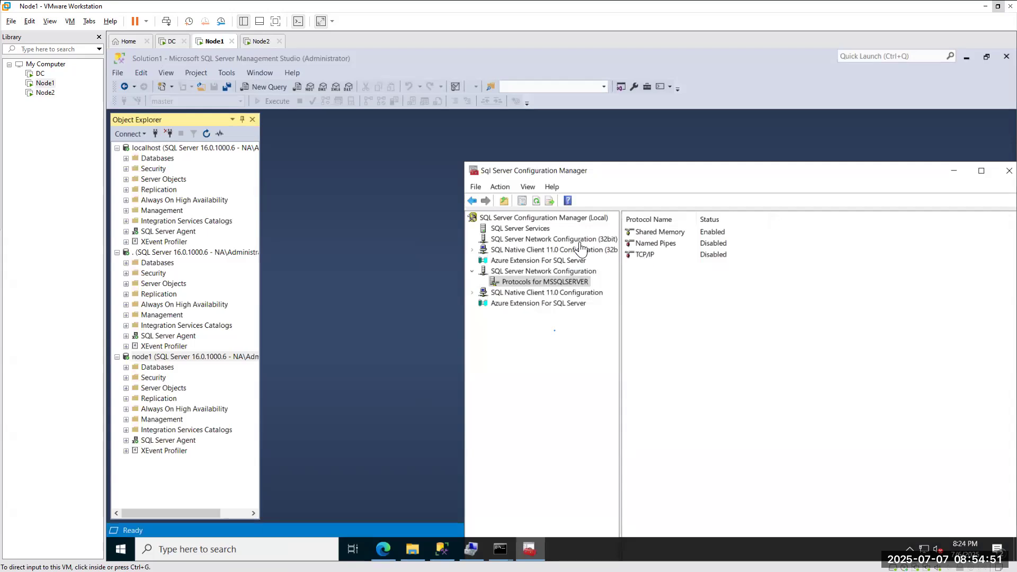
Select TCP/IP under Protocols for MSSQLSERVER on Node1, then view Node2's connection error to node1.
left_click(259, 41)
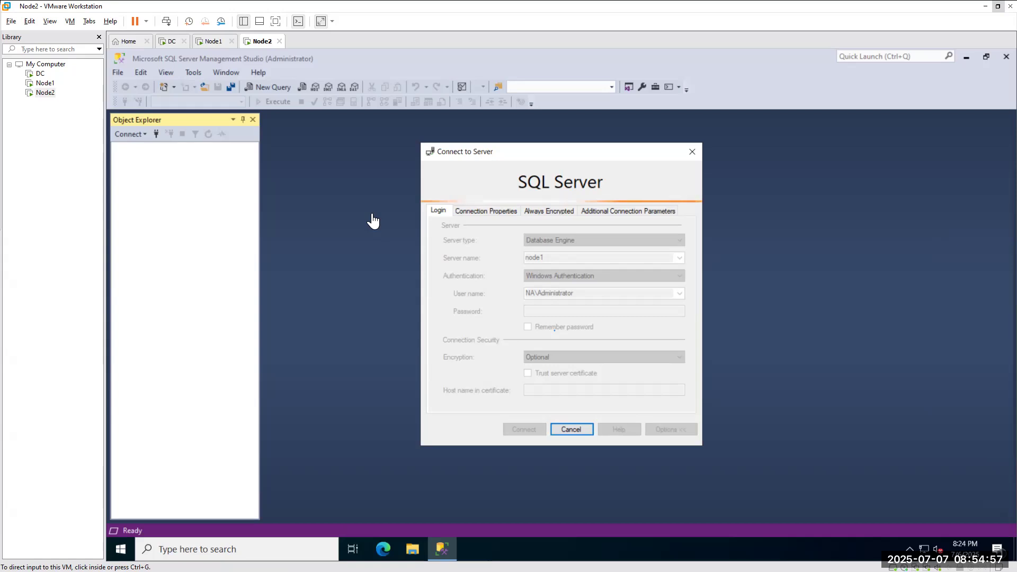
left_click(212, 42)
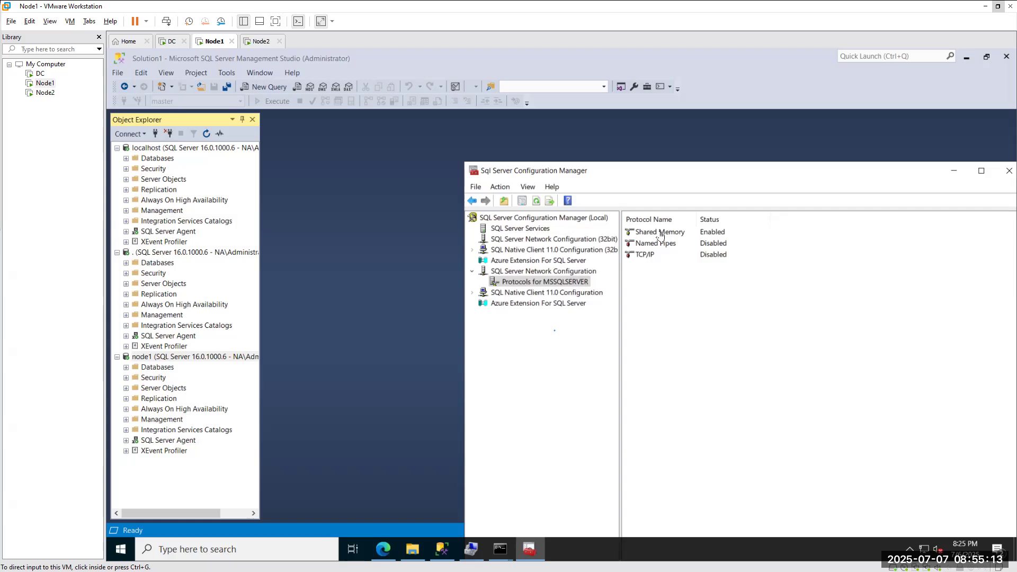
left_click(641, 256)
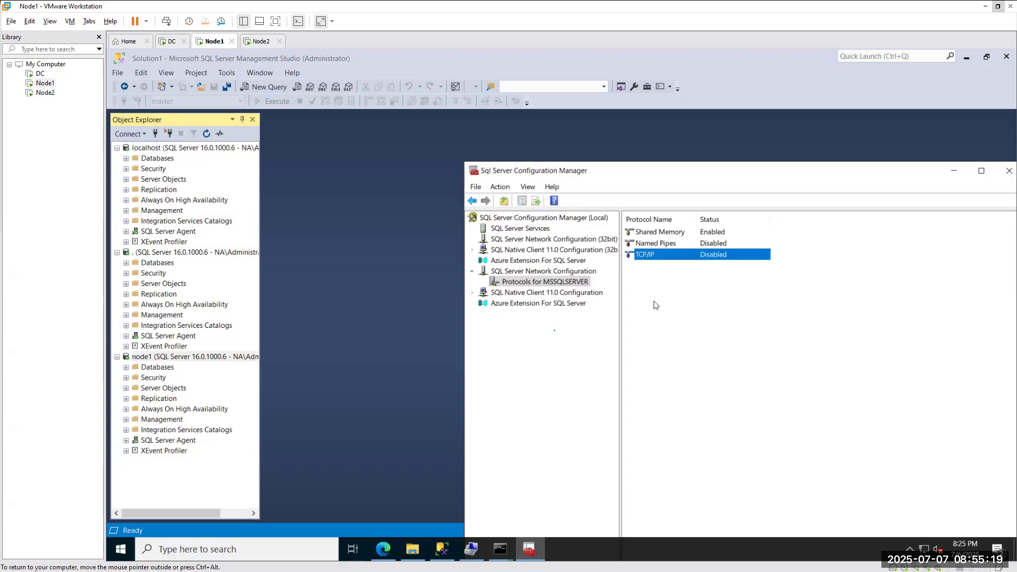
left_click(261, 41)
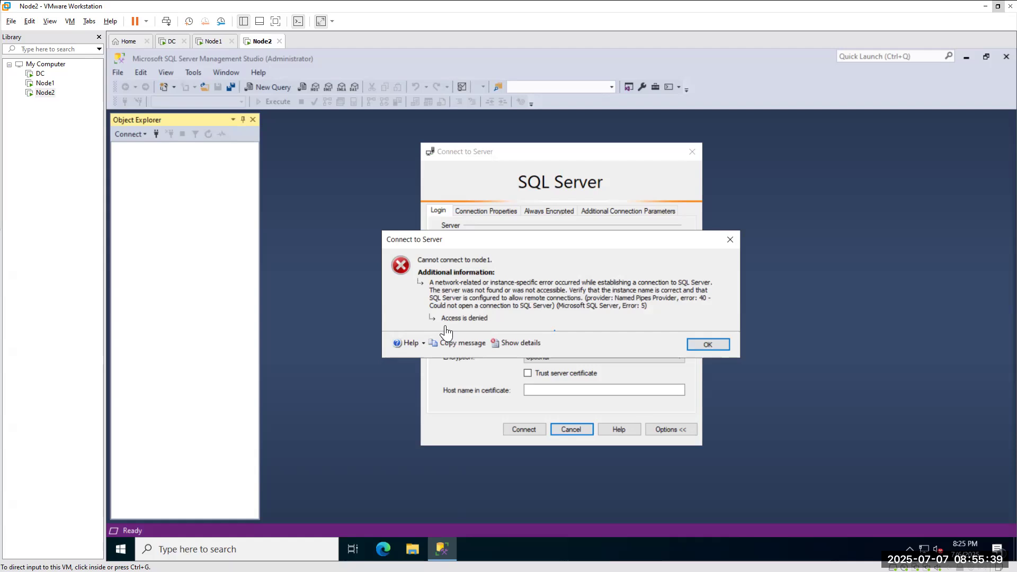
View Node1's SQL Server Services, glance at Node2's error, then reselect Protocols for MSSQLSERVER.
left_click(212, 41)
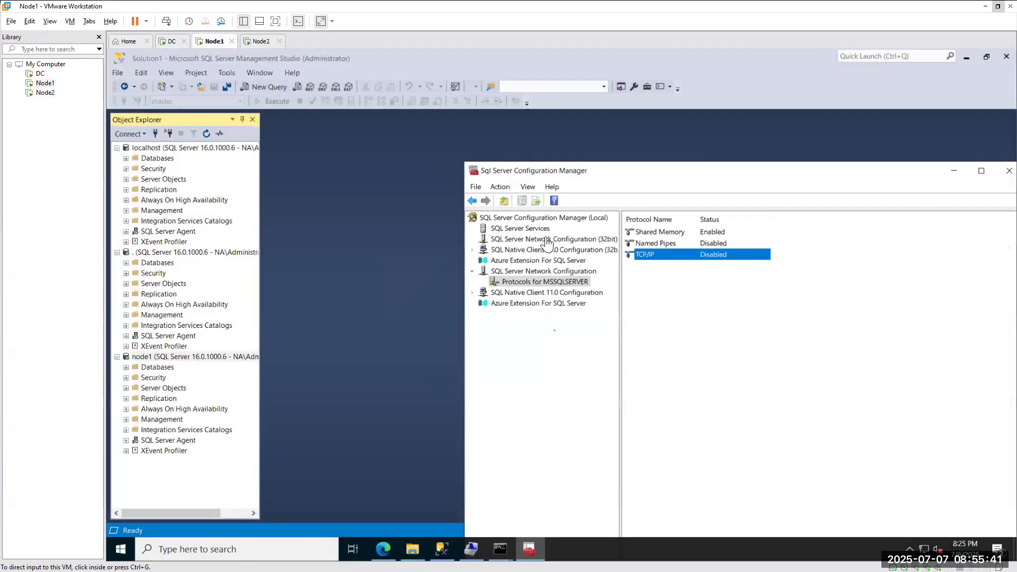
left_click(511, 230)
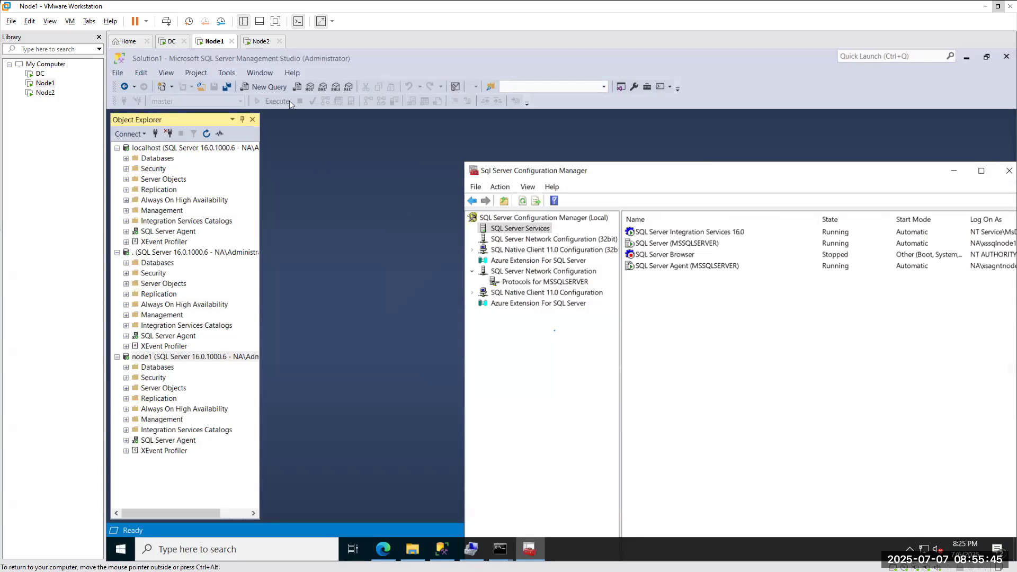
left_click(261, 42)
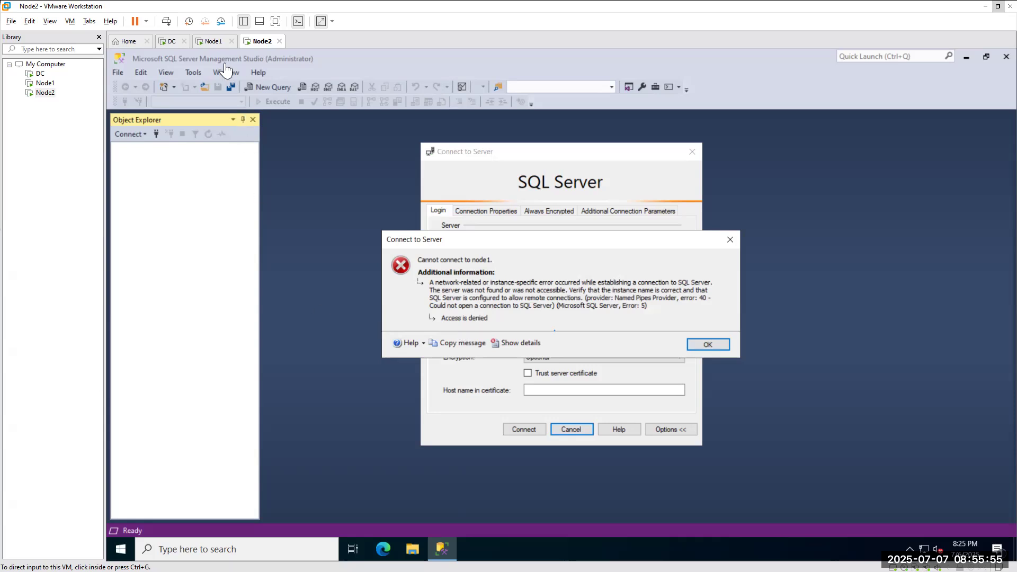
left_click(208, 42)
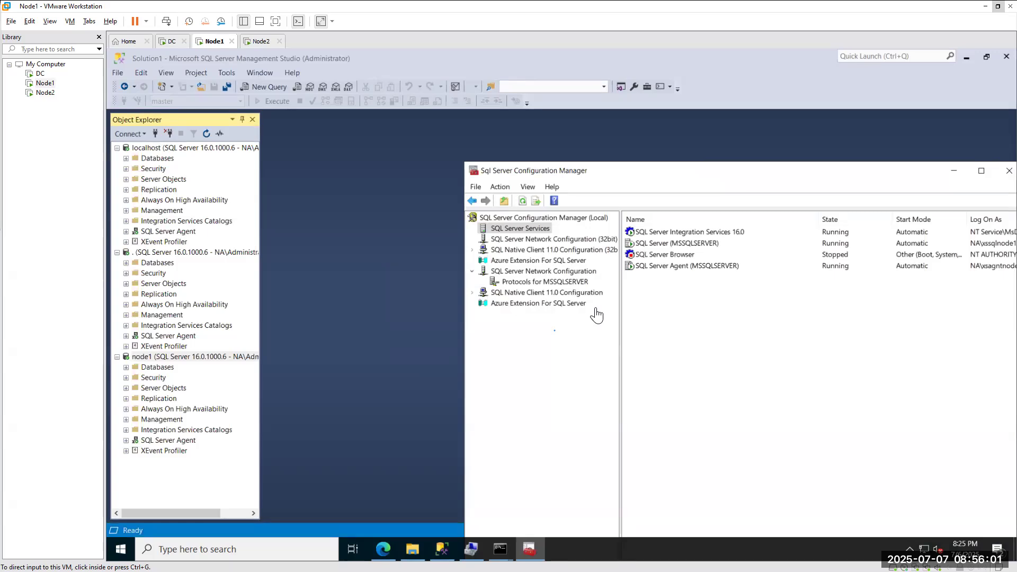
left_click(532, 285)
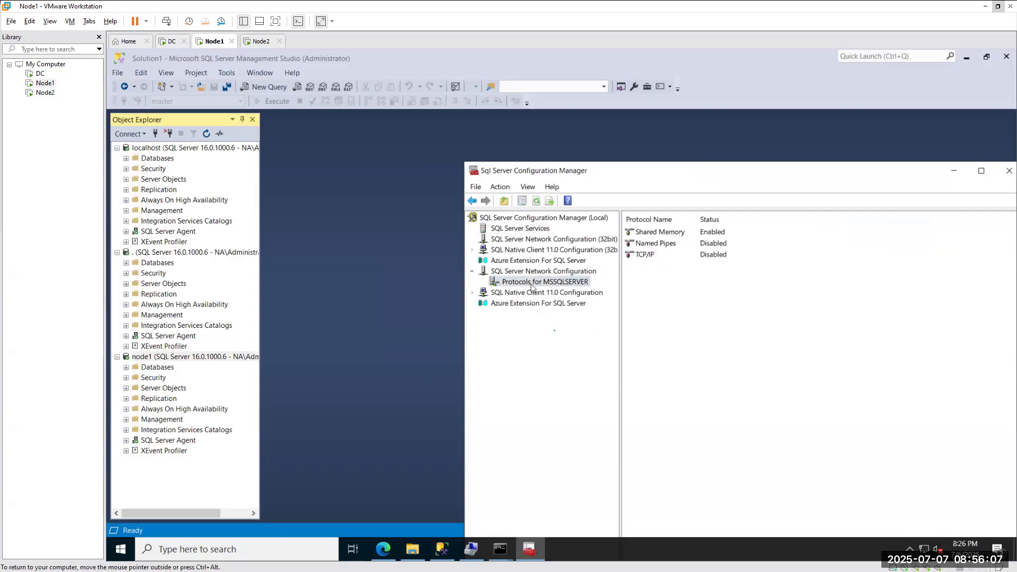
Toggle TCP/IP to Enabled and back to Disabled, acknowledging both restart warnings.
right_click(641, 255)
left_click(665, 268)
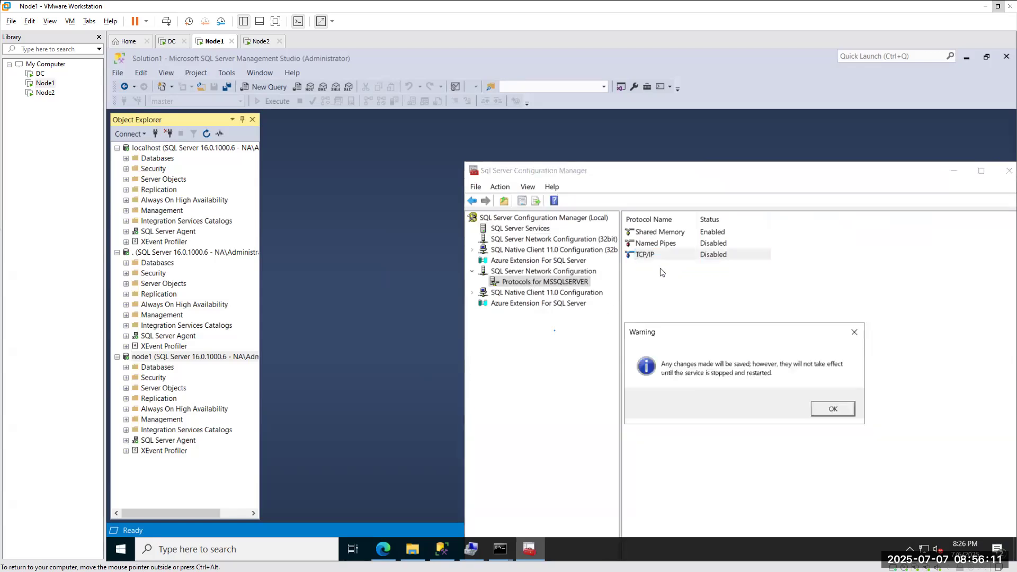
left_click(833, 409)
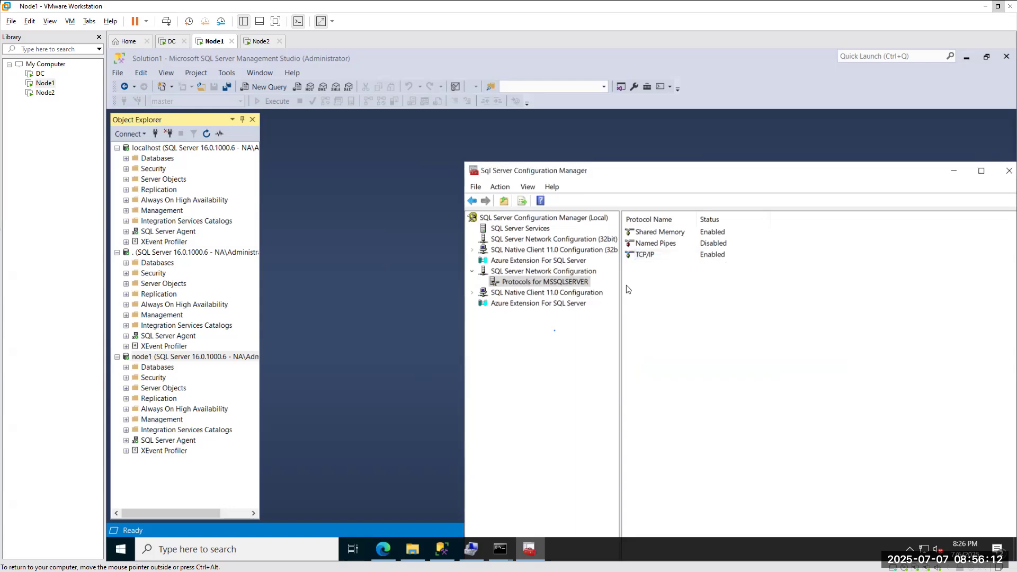
right_click(642, 255)
left_click(674, 274)
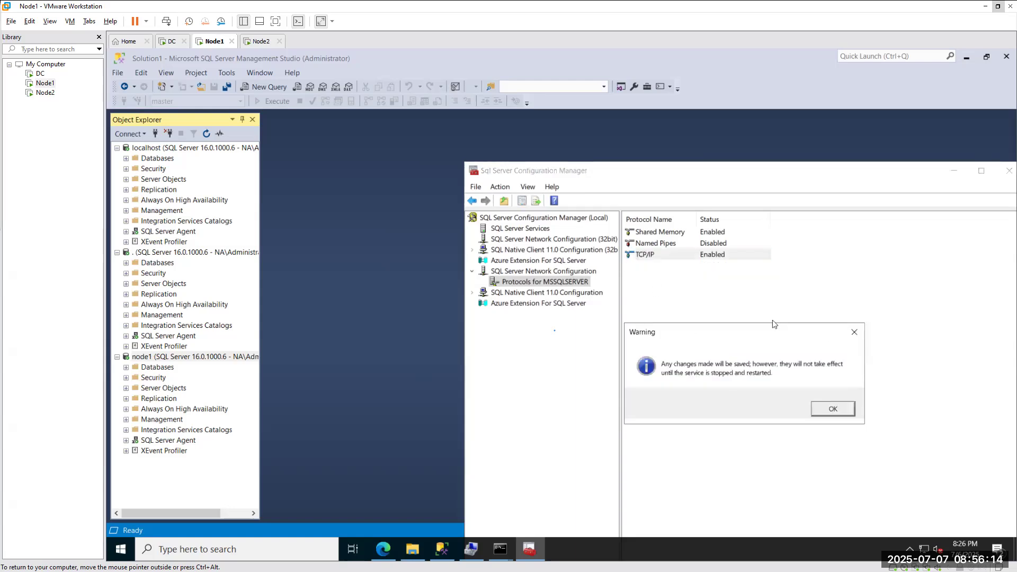
left_click(830, 411)
Disable Shared Memory too, leaving all three MSSQLSERVER protocols Disabled.
right_click(646, 233)
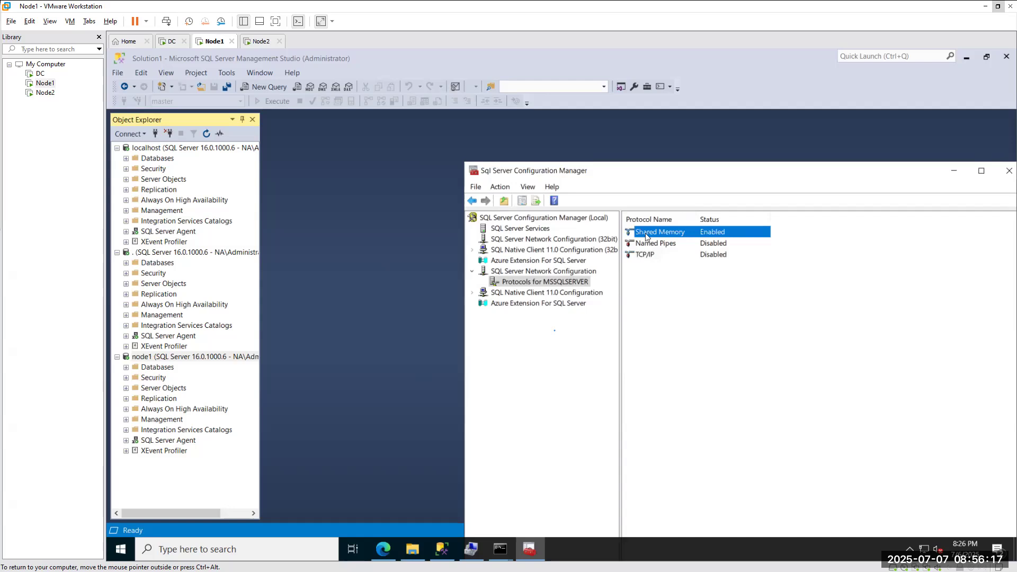
left_click(683, 256)
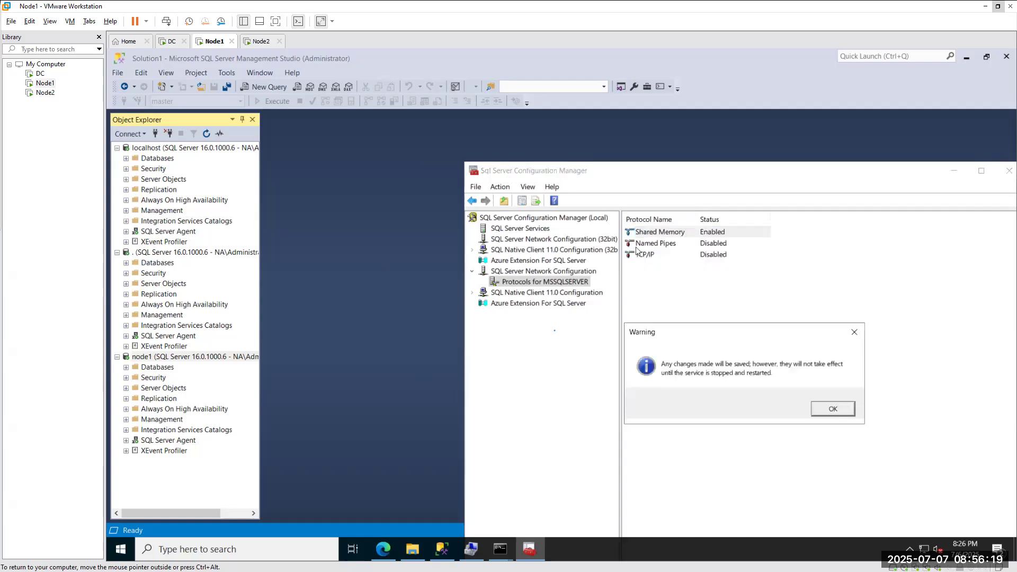
left_click(832, 410)
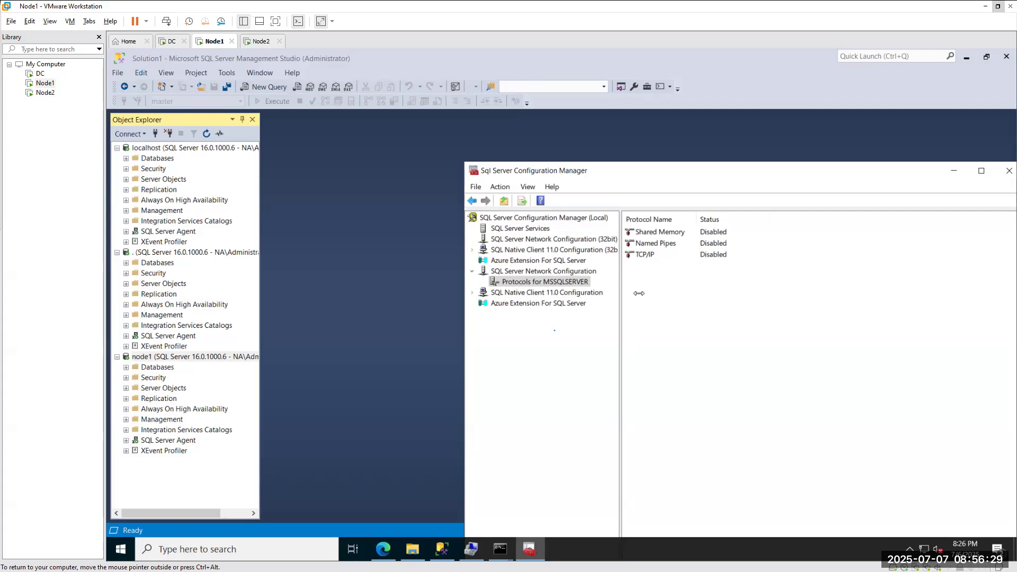
left_click(524, 229)
Restart SQL Server (MSSQLSERVER), dismiss the timeout error, and refresh to show it and its Agent Stopped.
right_click(650, 253)
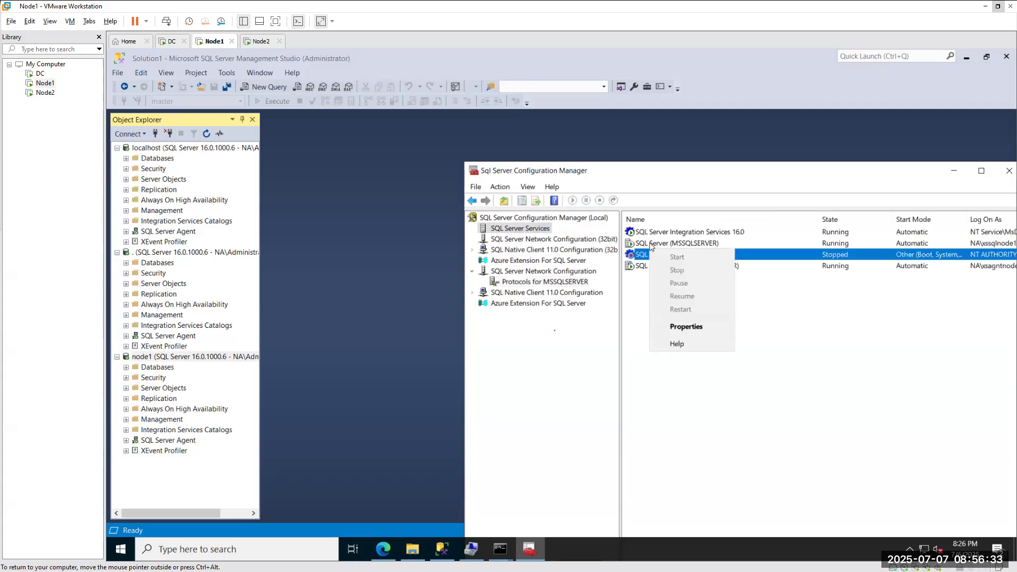
right_click(650, 244)
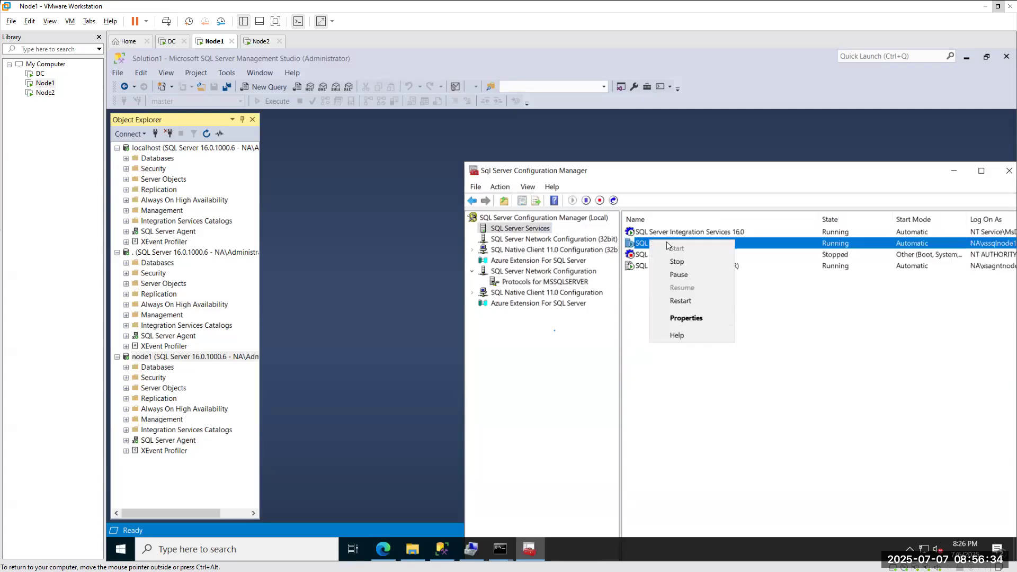
left_click(685, 303)
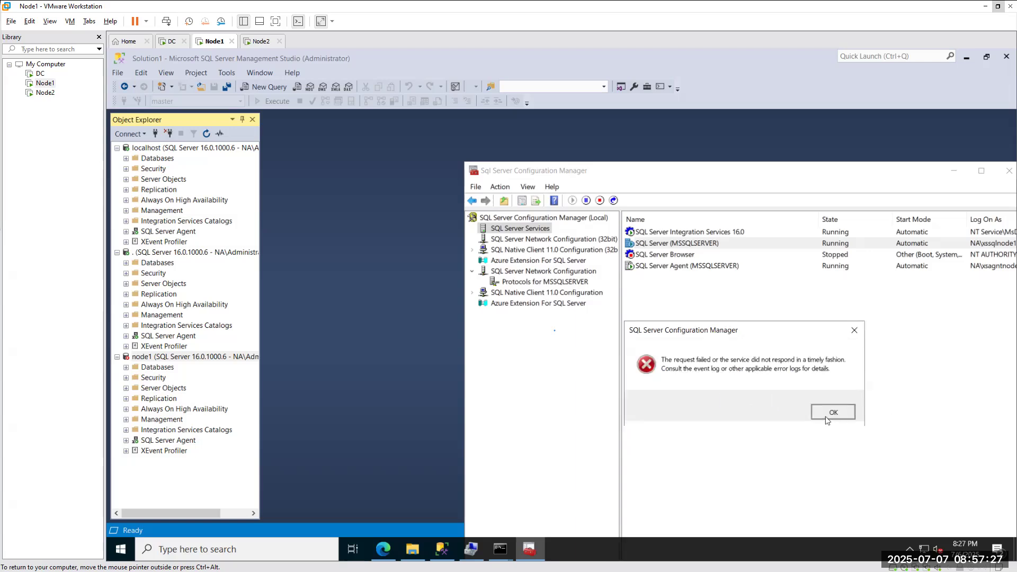
left_click(825, 416)
right_click(678, 317)
left_click(691, 326)
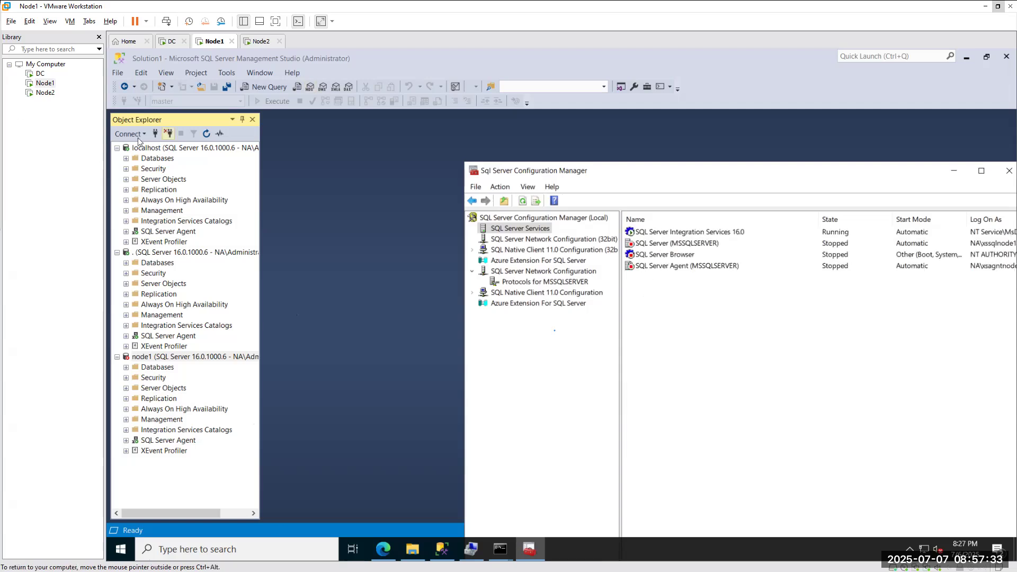
Try a Windows Authentication connection to NODE1 and dismiss the resulting Named Pipes error 40.
left_click(155, 134)
left_click(527, 431)
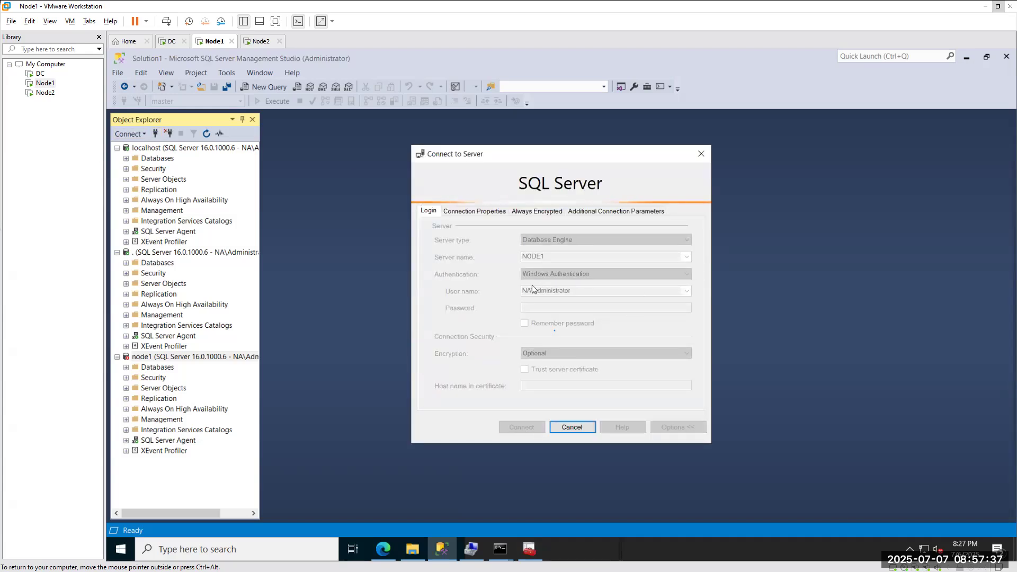
left_click(529, 550)
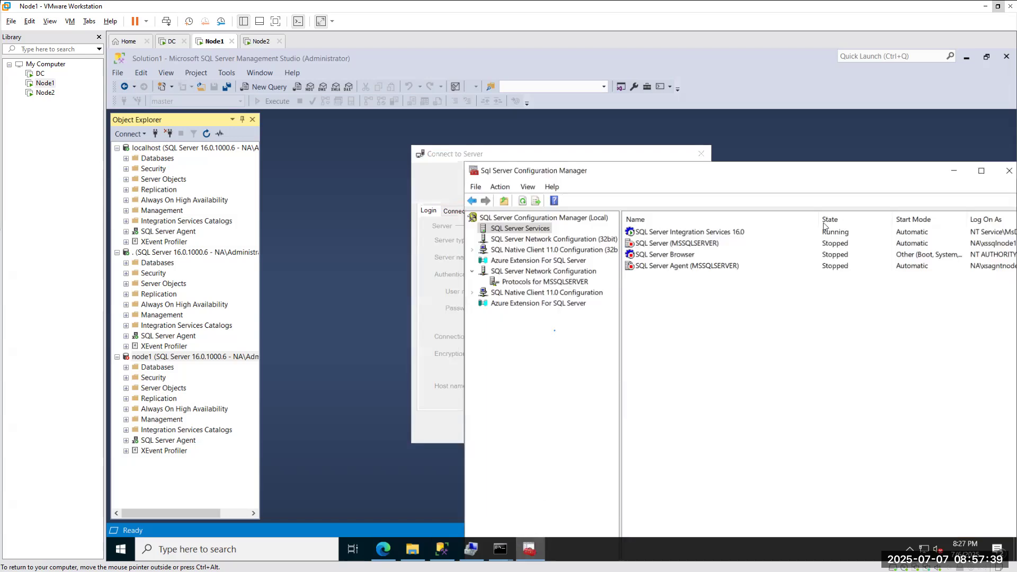
left_click_drag(612, 173, 814, 177)
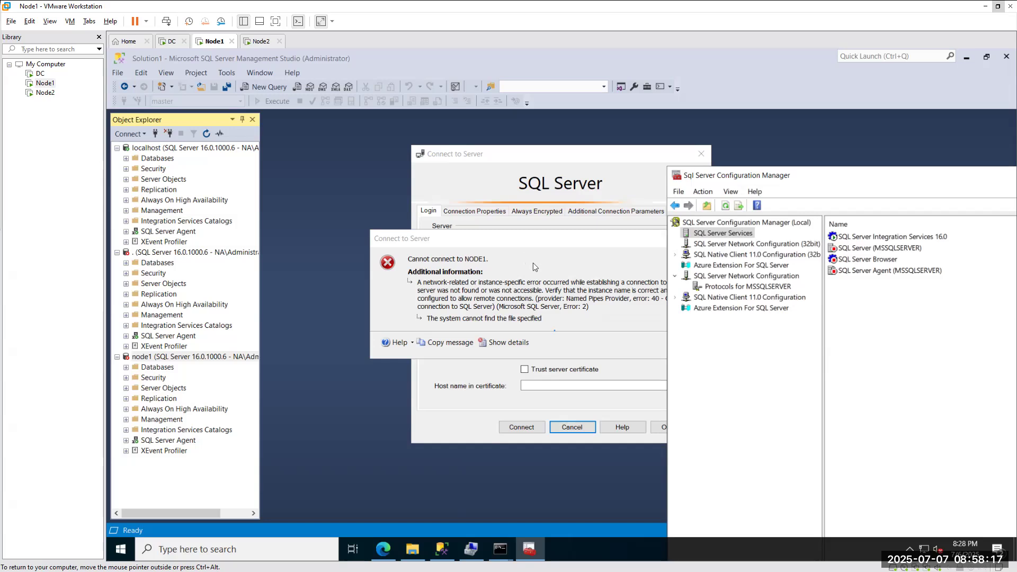
left_click_drag(477, 248, 219, 254)
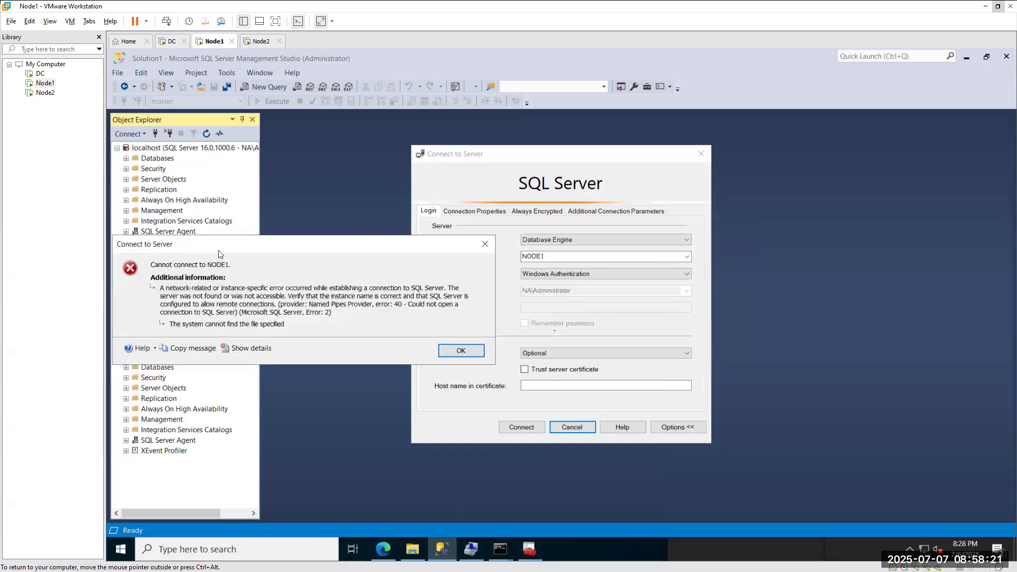
left_click(461, 351)
mouse_move(529, 548)
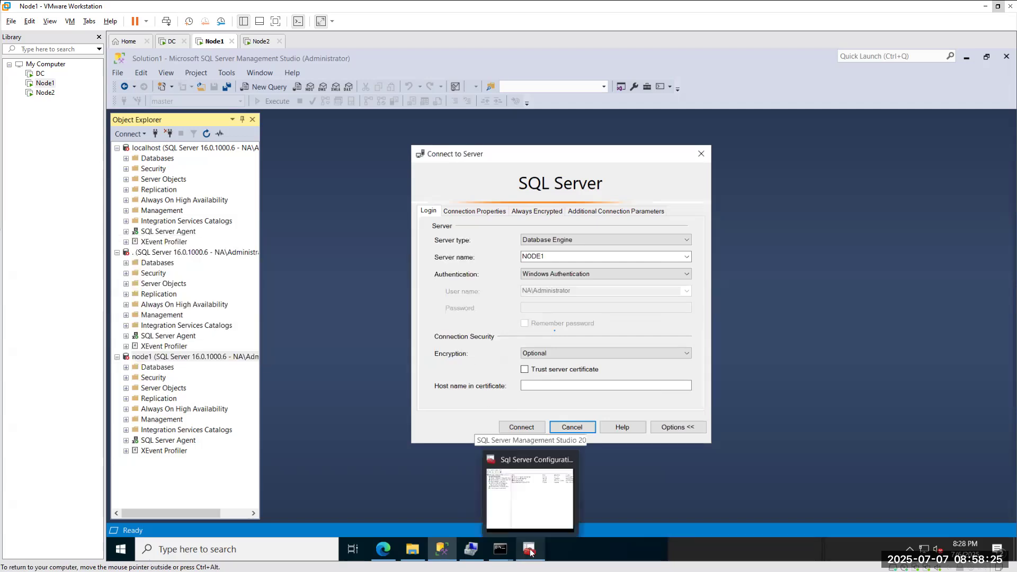
left_click(530, 493)
Enable the Shared Memory, Named Pipes and TCP/IP protocols for MSSQLSERVER, acknowledging each warning.
left_click(730, 289)
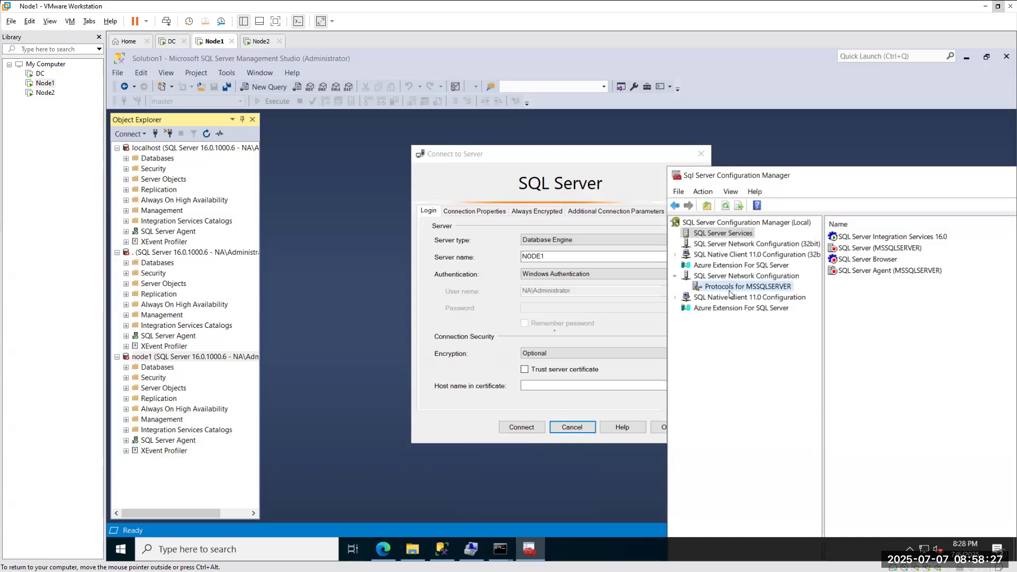
right_click(840, 237)
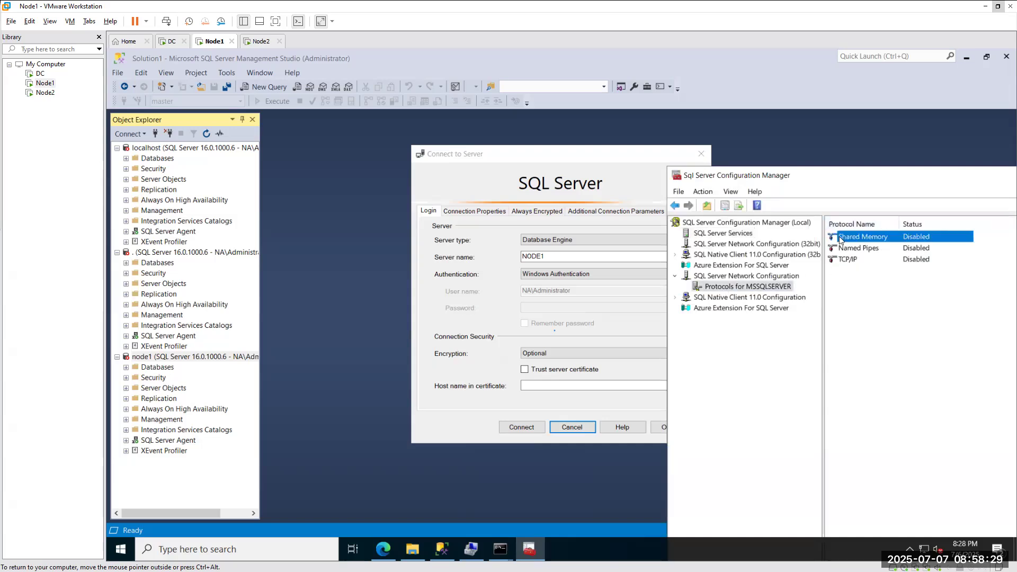
left_click(866, 245)
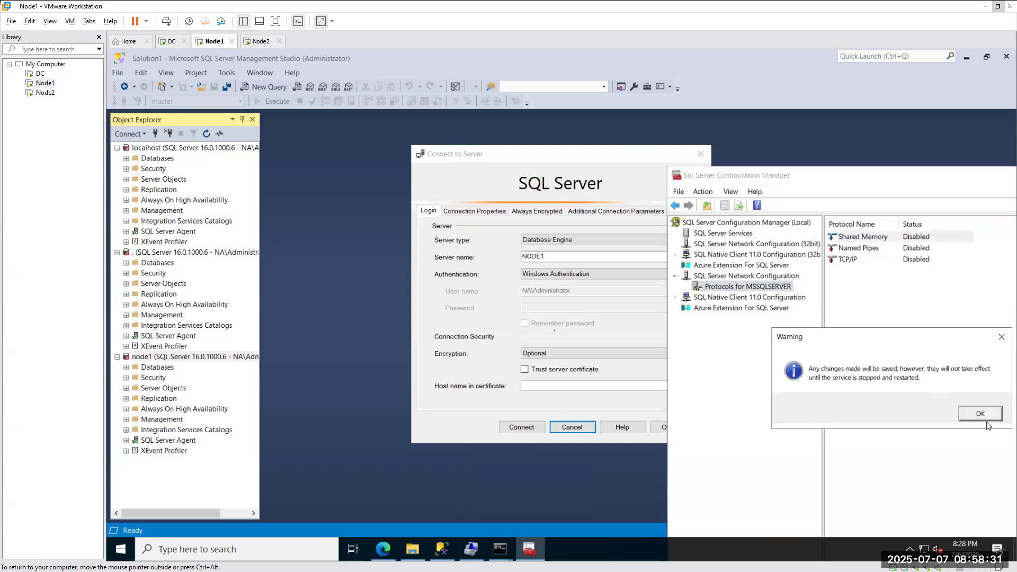
left_click(984, 417)
right_click(842, 249)
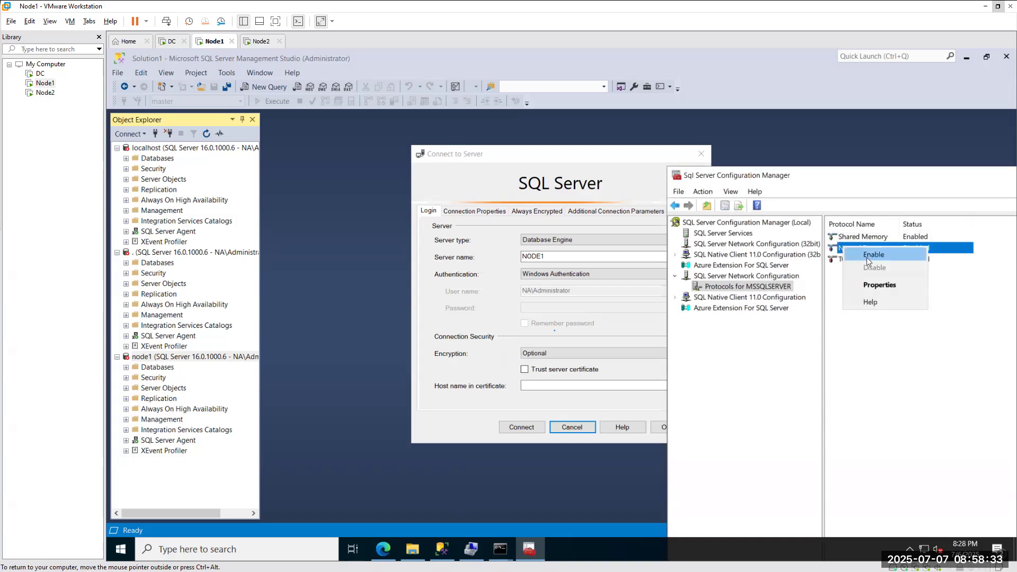
left_click(853, 259)
left_click(972, 414)
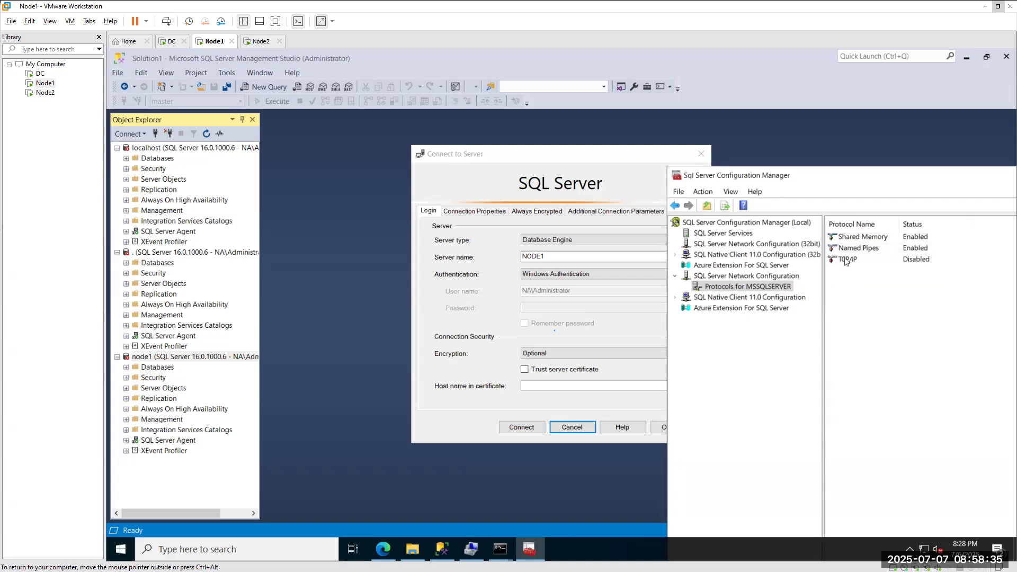
right_click(847, 259)
left_click(871, 266)
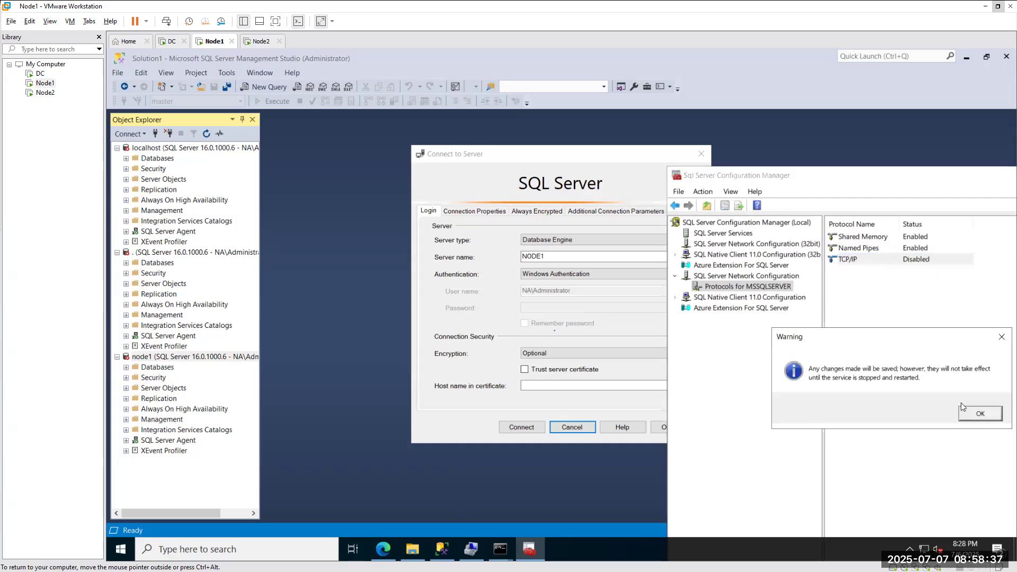
left_click(974, 413)
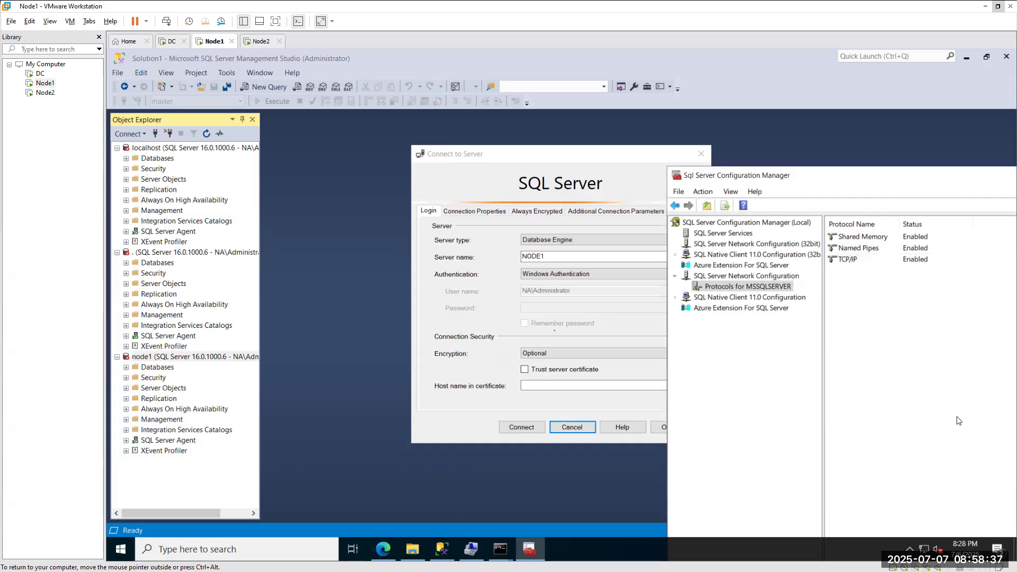
Start the SQL Server (MSSQLSERVER) and SQL Server Agent services.
left_click(708, 238)
right_click(843, 249)
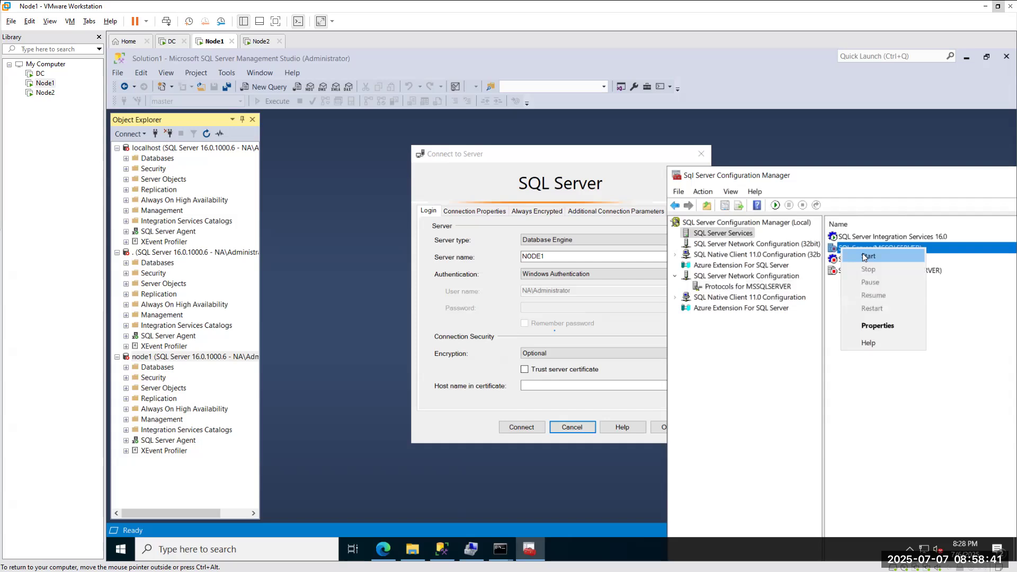
left_click(864, 256)
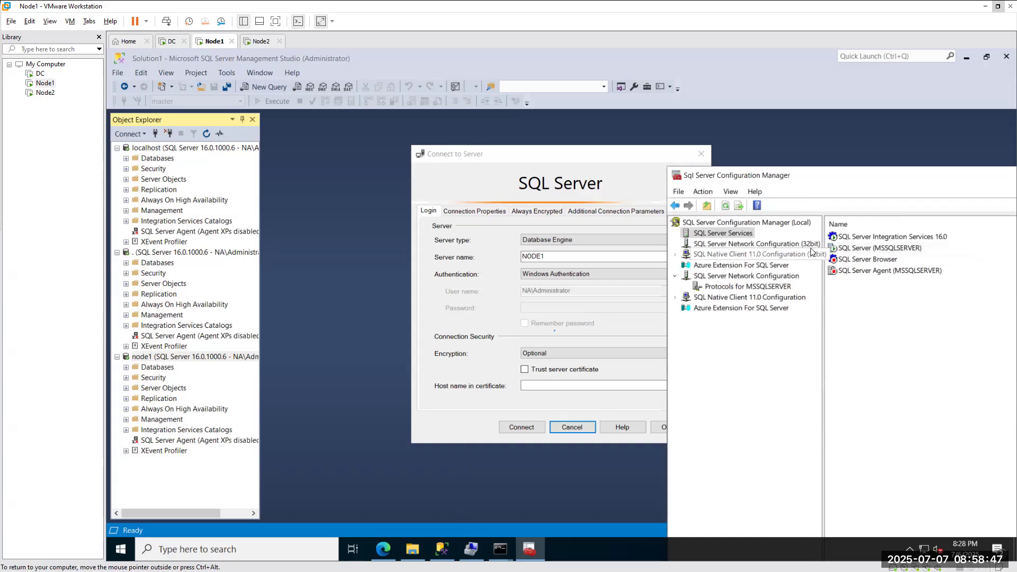
right_click(854, 272)
left_click(871, 281)
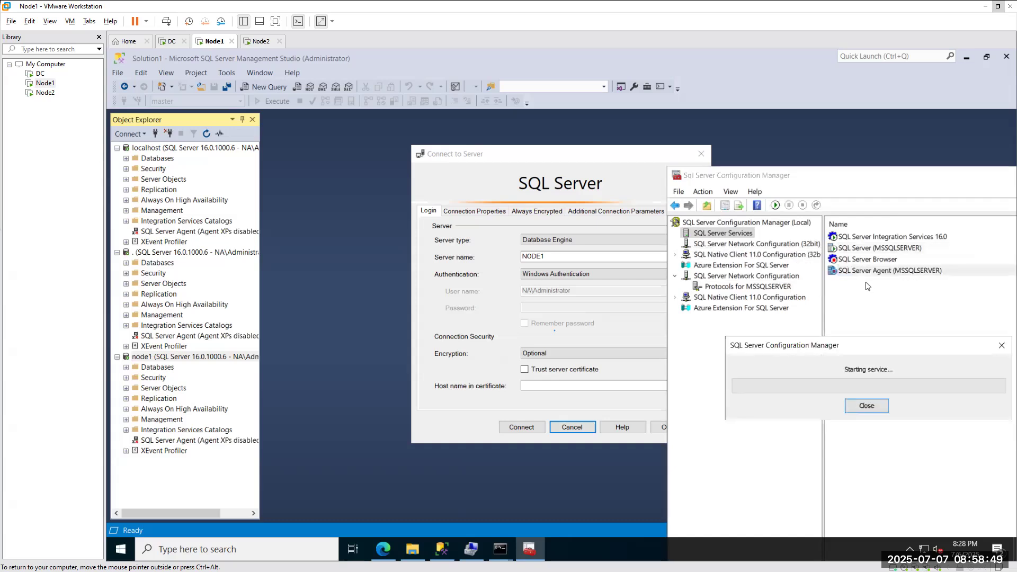
left_click(255, 42)
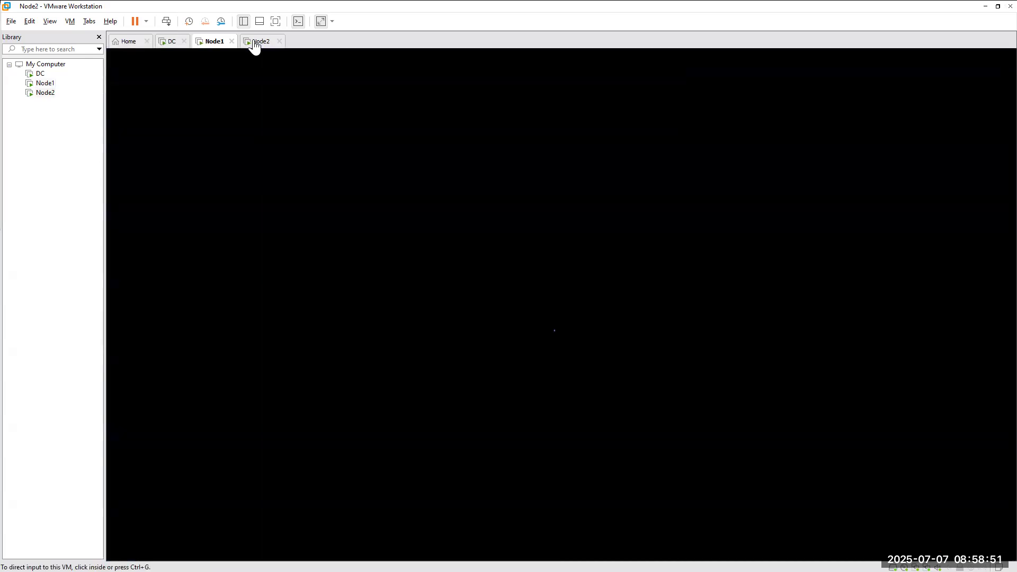
Dismiss Node2's error and connect it to node1, then return to Node1.
left_click(719, 343)
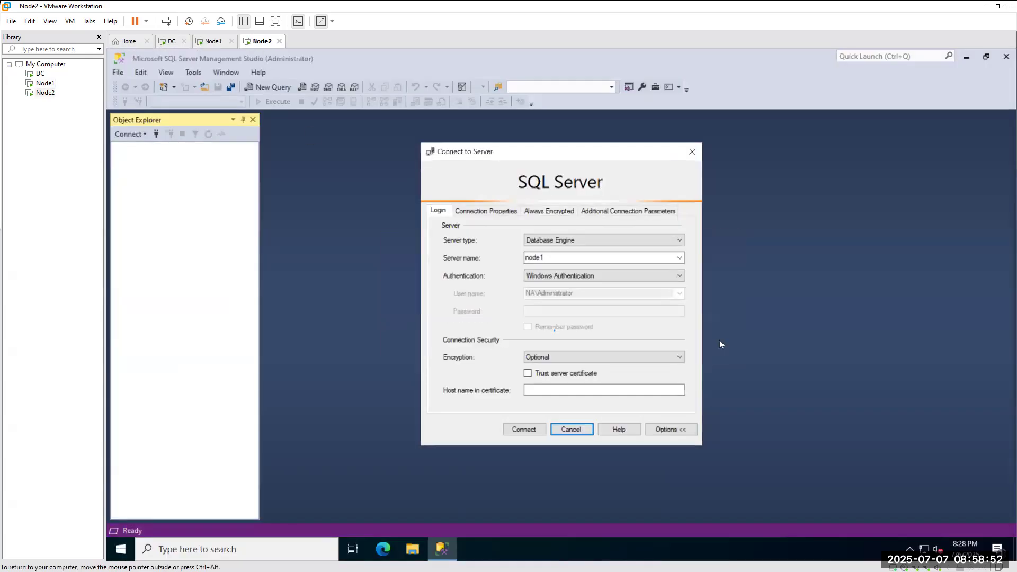
left_click(517, 430)
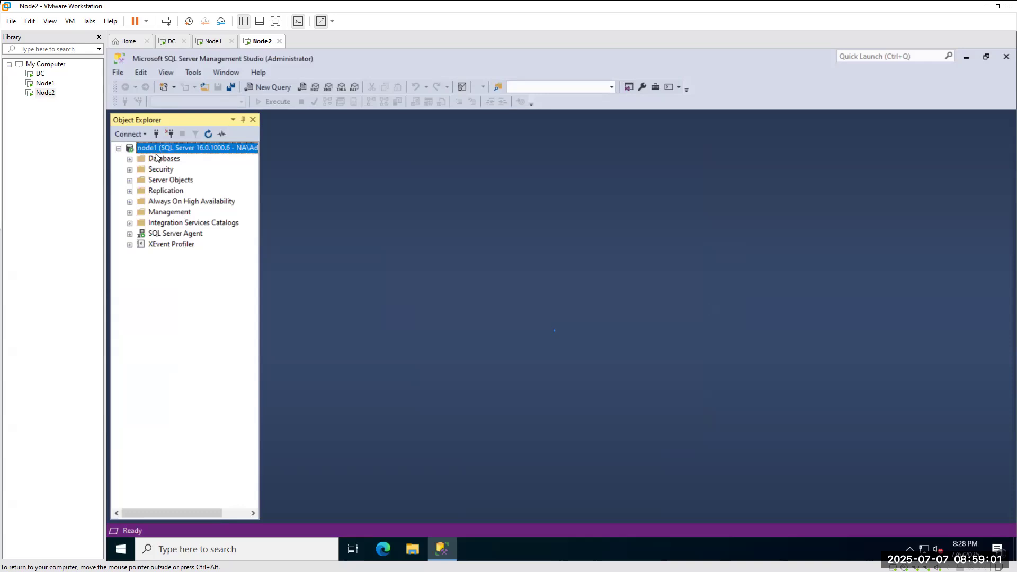
left_click(211, 40)
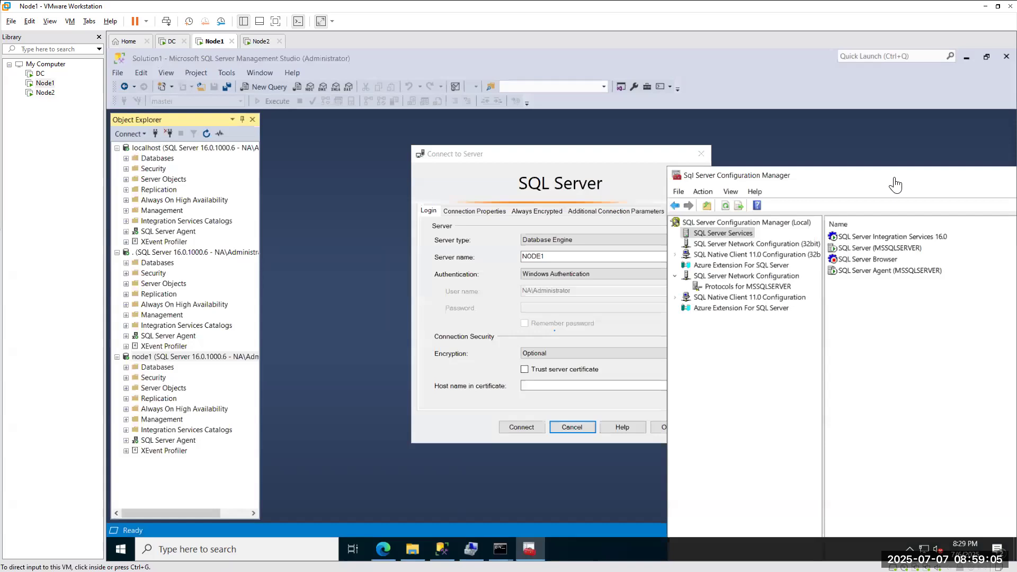
left_click(721, 287)
Copy the Named Pipes pipe name and paste \\.\pipe\sql\query as the Connect to Server name.
right_click(850, 248)
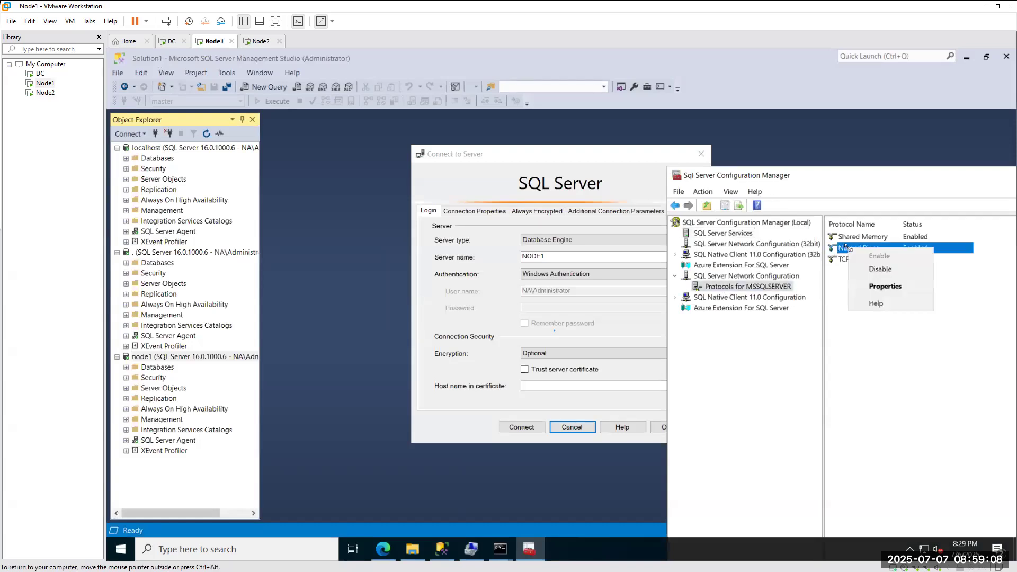
left_click(882, 285)
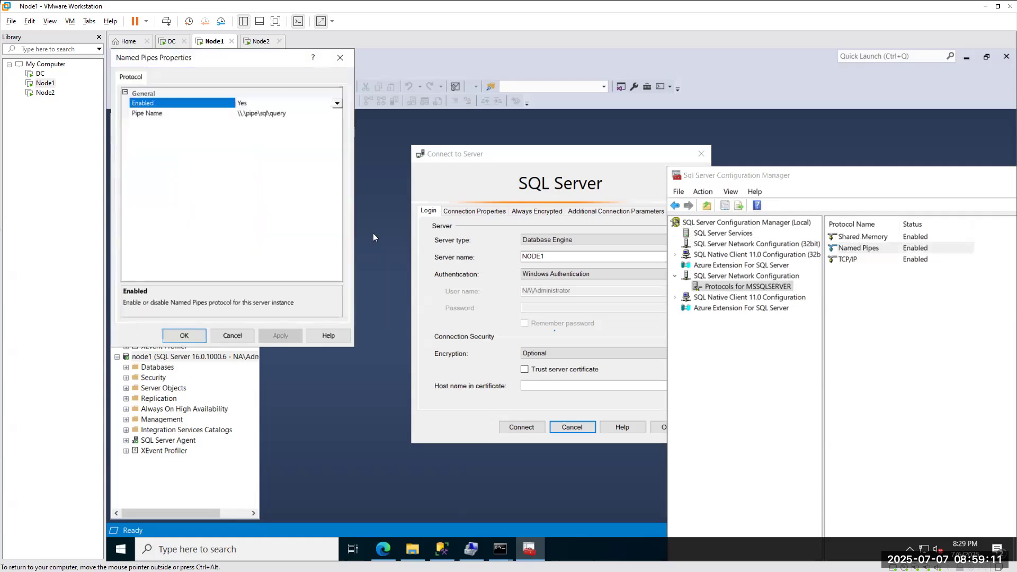
left_click(284, 116)
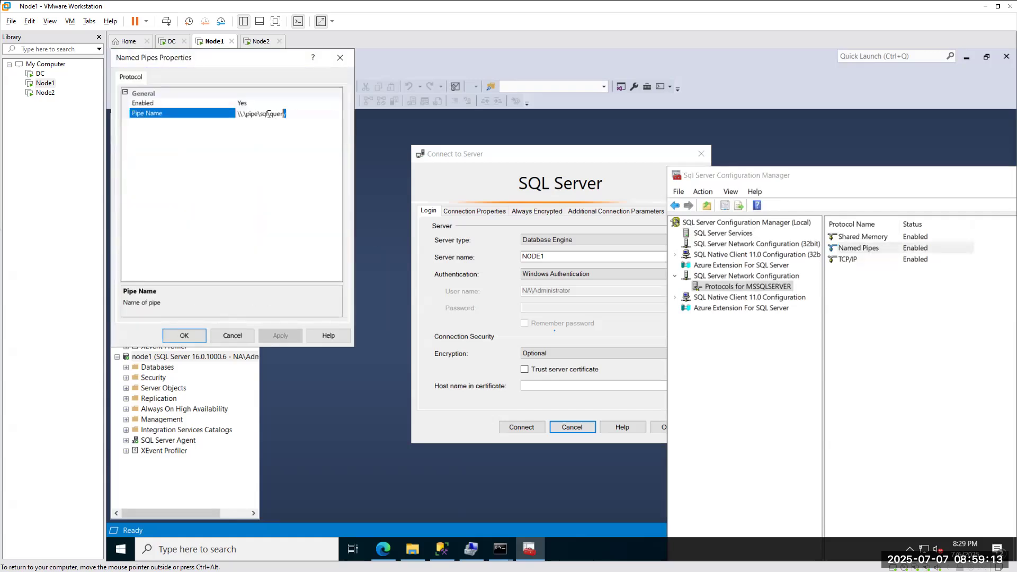
left_click(280, 114)
key("ctrl+c")
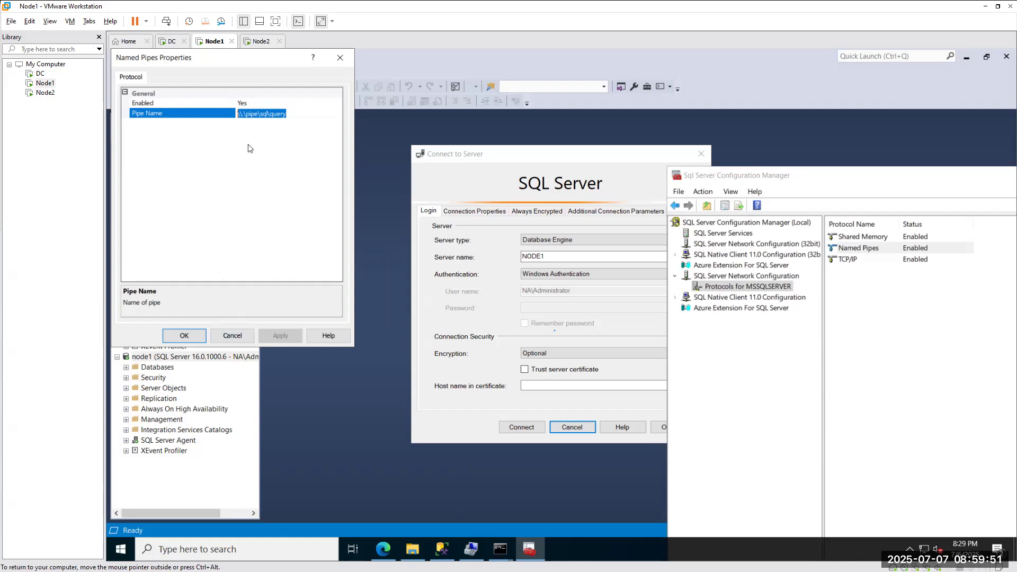
left_click(229, 336)
left_click(565, 257)
key("ctrl+v")
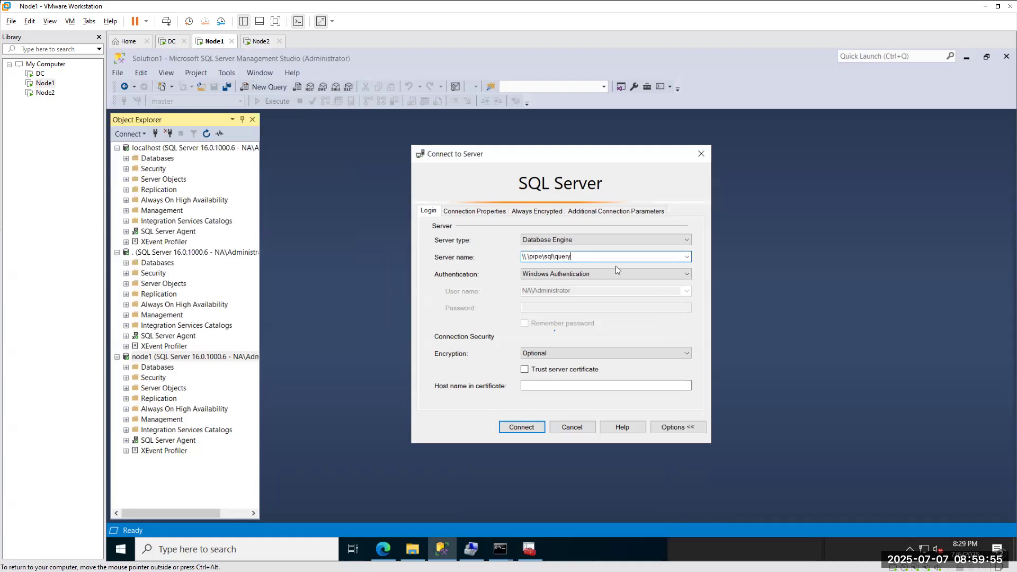
Connect over \\.\pipe\sql\query, then disconnect every server from Object Explorer.
left_click(514, 433)
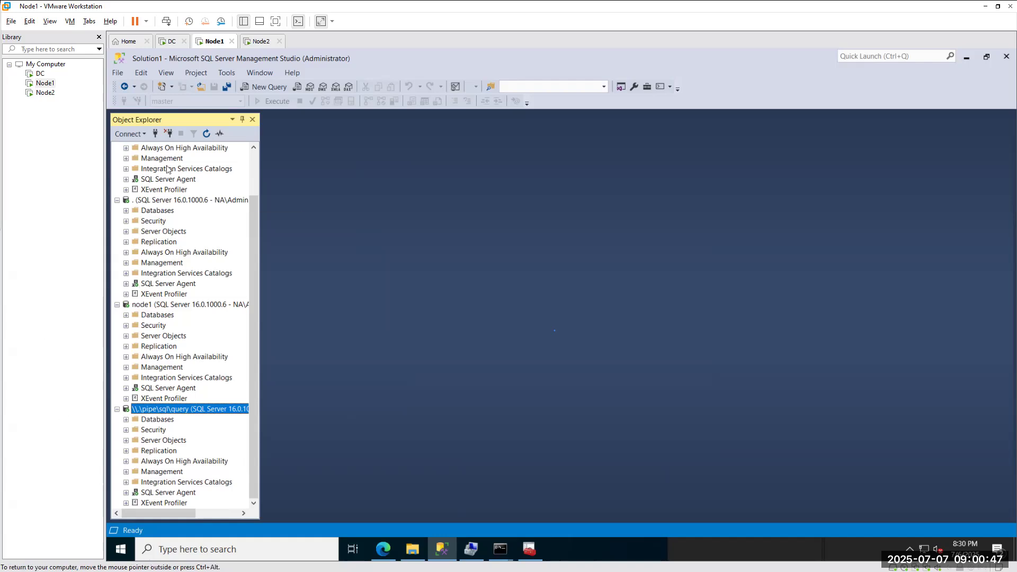
left_click(168, 133)
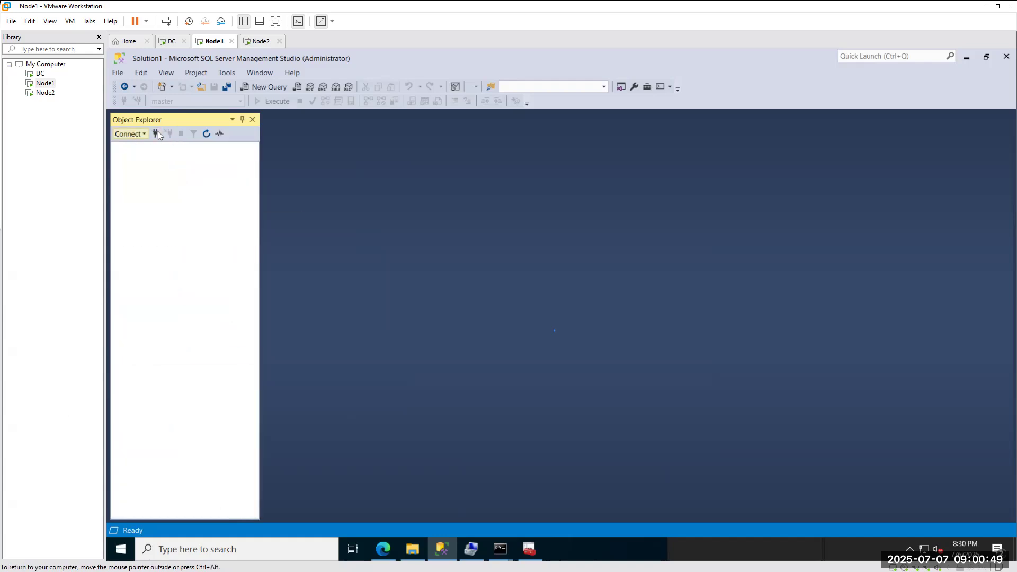
Browse to NODE1 under Database Engine, set encryption to Optional, and connect.
left_click(155, 134)
left_click(686, 256)
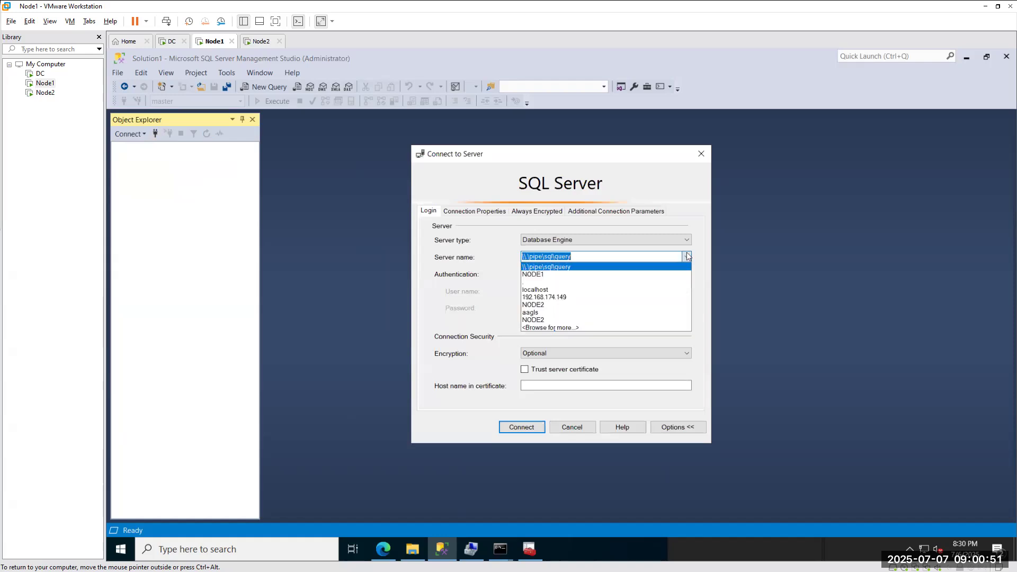
left_click(555, 328)
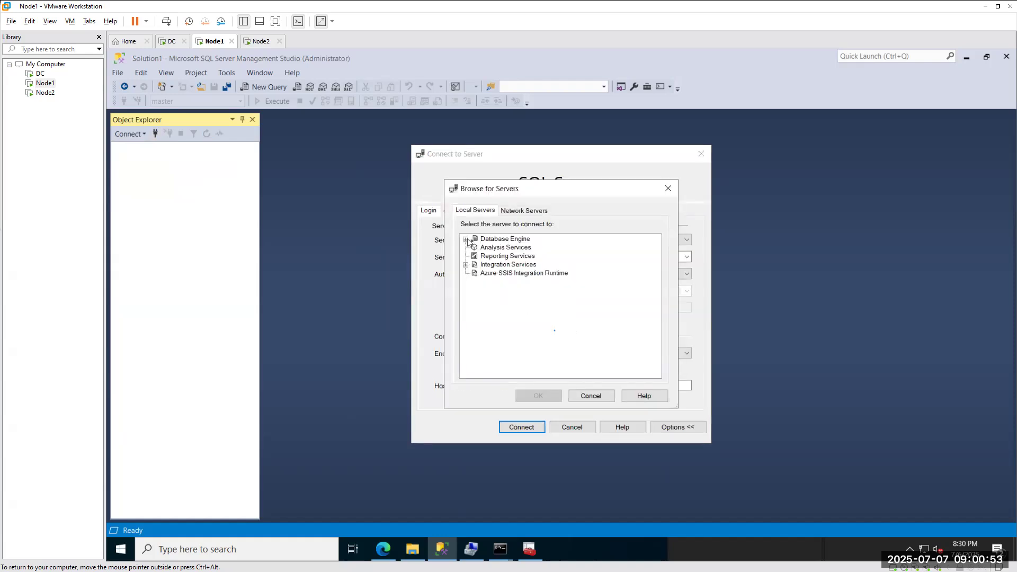
left_click(500, 248)
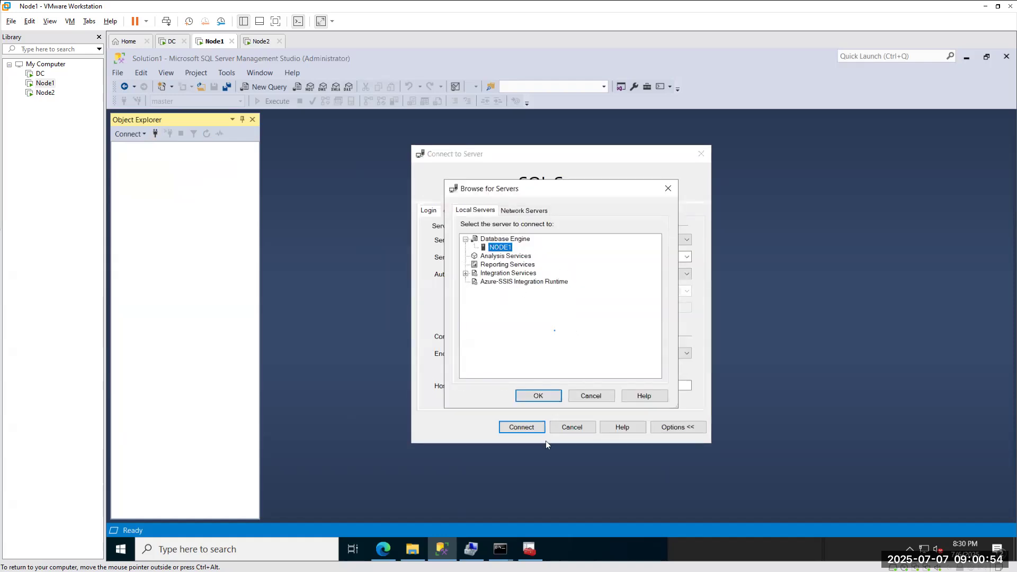
left_click(539, 396)
left_click(541, 355)
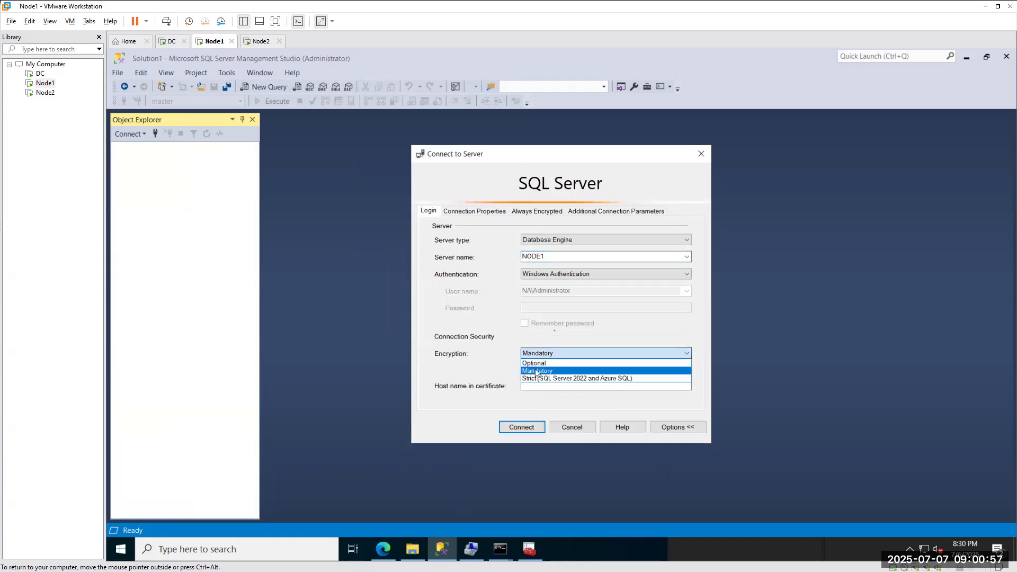
left_click(536, 370)
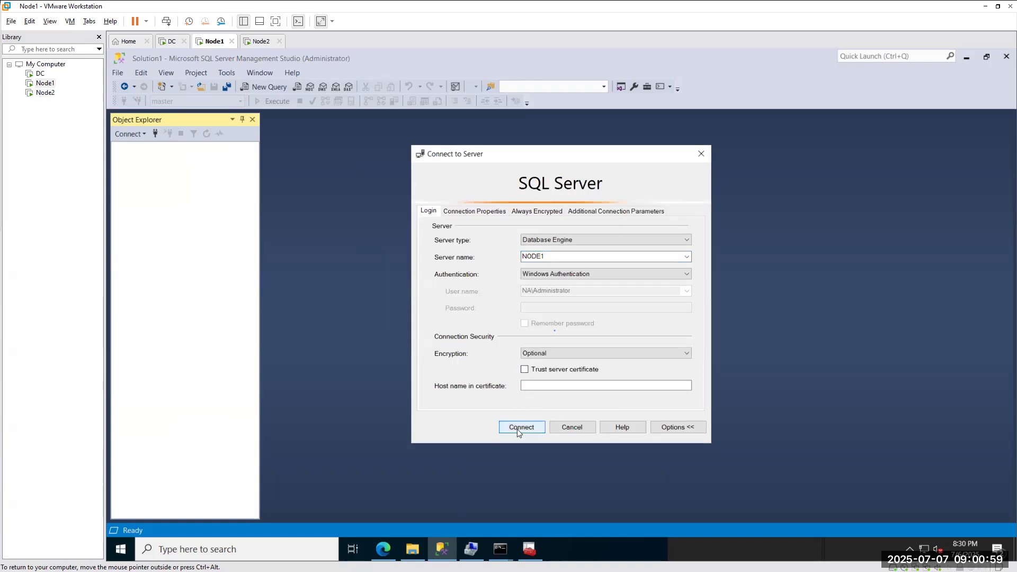
left_click(517, 429)
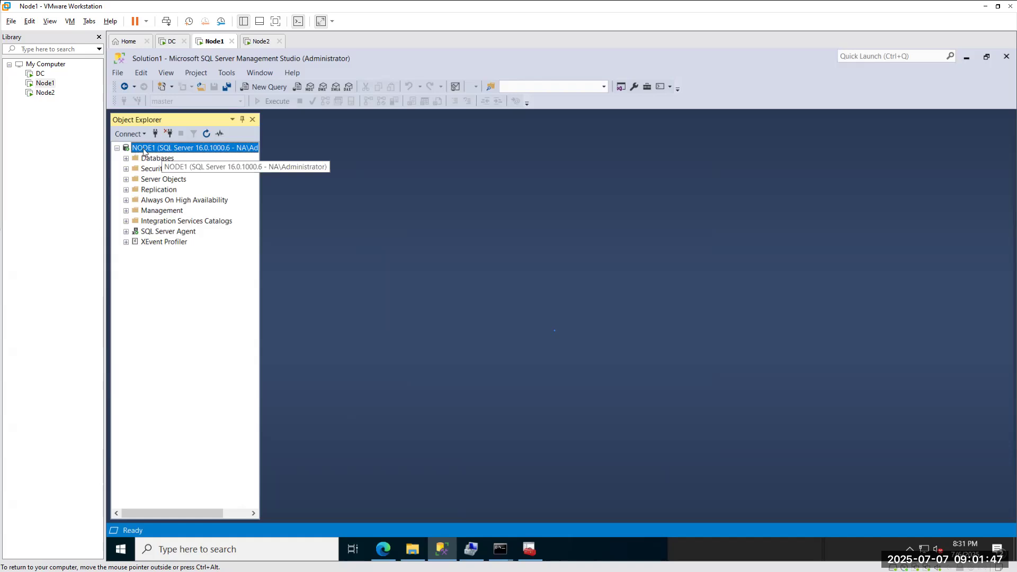
Widen Object Explorer, close it, reopen it from the View menu, and narrow it again.
left_click_drag(263, 171, 510, 185)
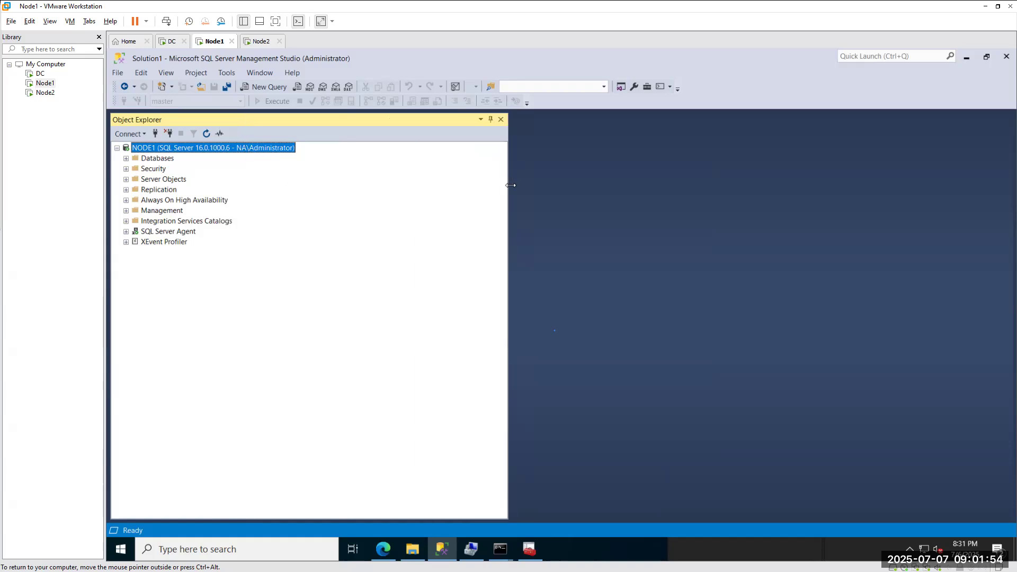
left_click(504, 119)
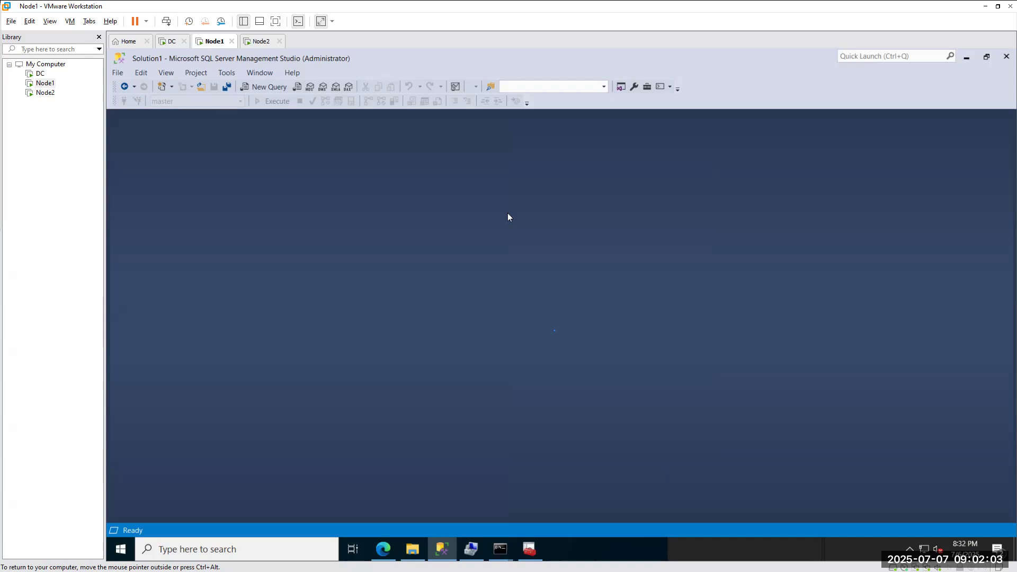
left_click(165, 74)
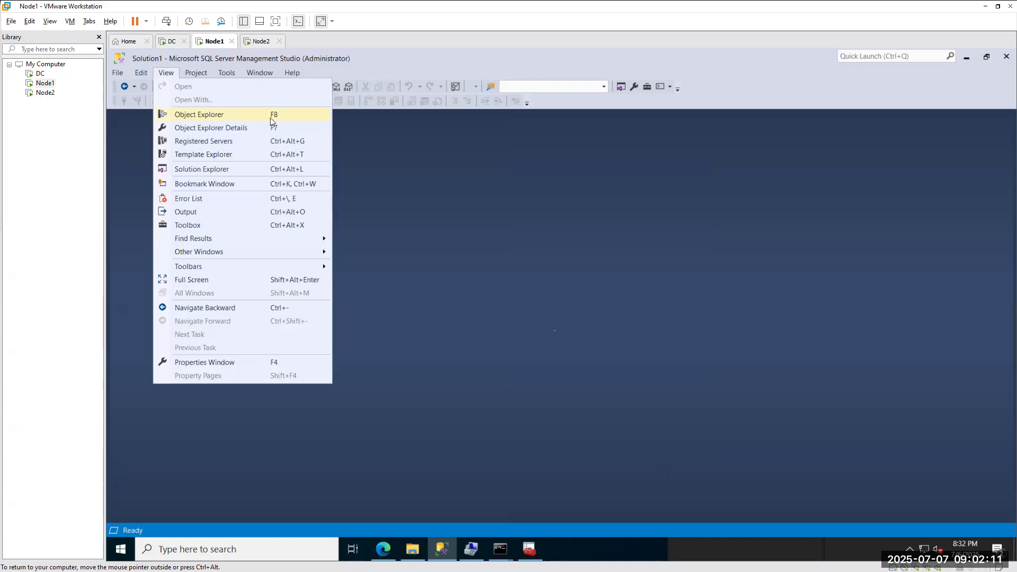
left_click(204, 116)
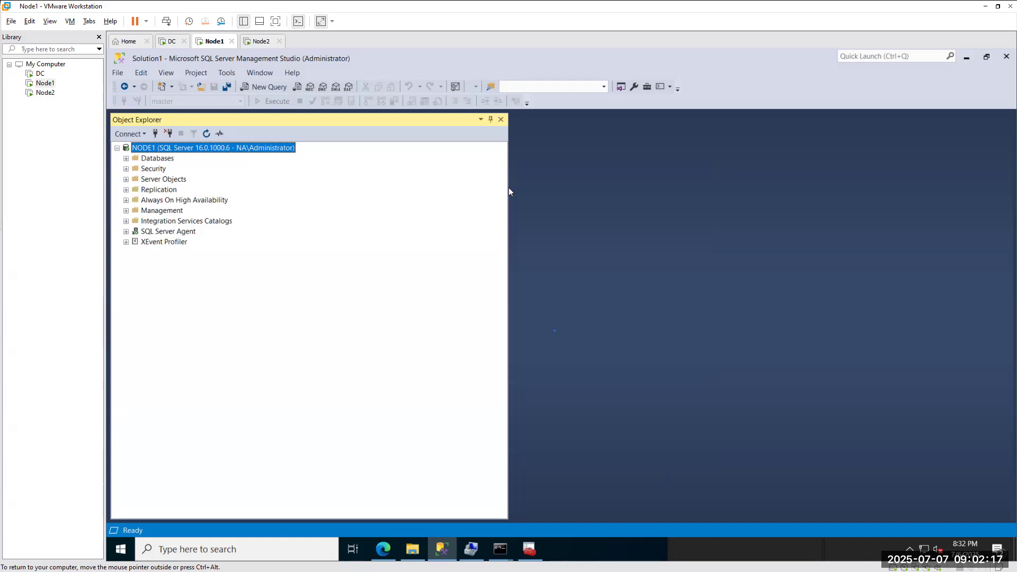
left_click_drag(509, 188, 260, 198)
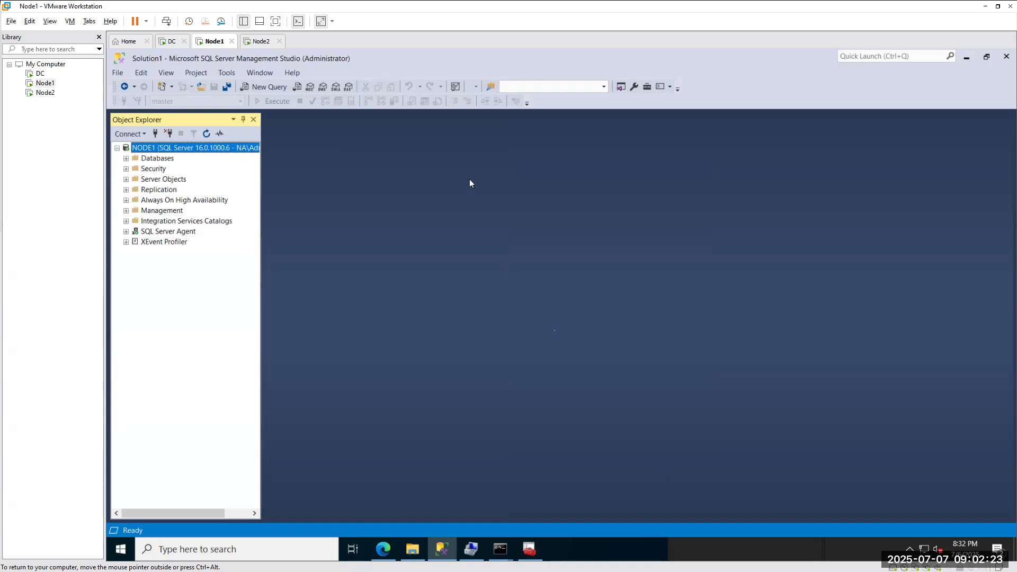
Undock Object Explorer into a floating window, then drag it back toward the left dock.
left_click_drag(154, 119, 182, 118)
left_click(568, 259)
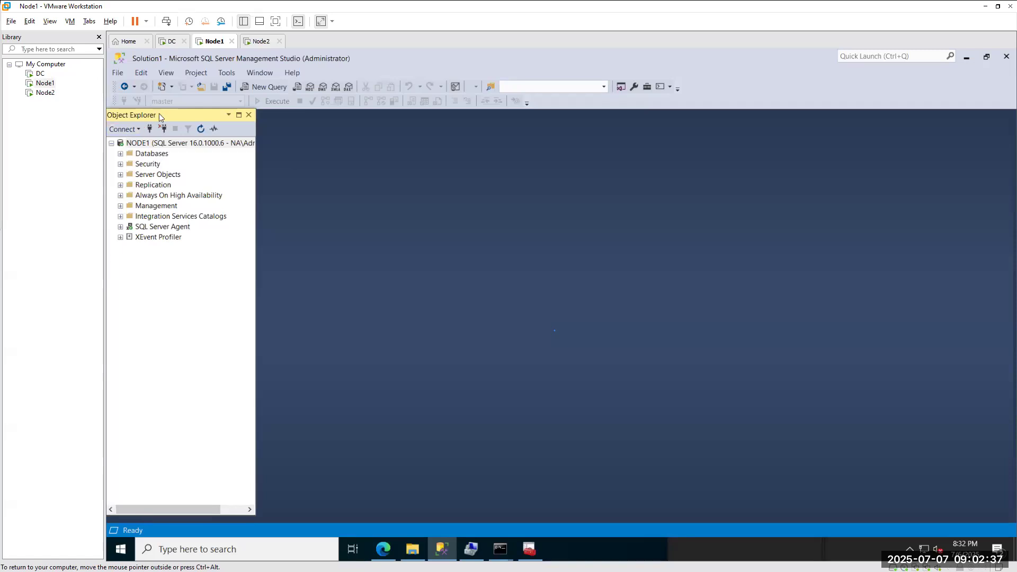
left_click_drag(162, 116, 168, 128)
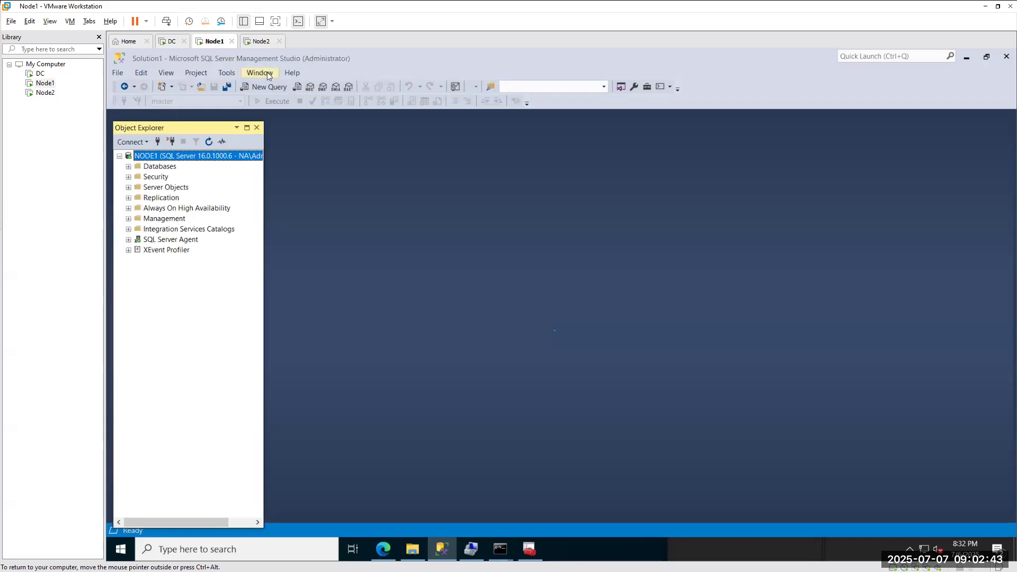
Choose Window > Reset Window Layout to bring up the restore-default confirmation.
left_click(287, 74)
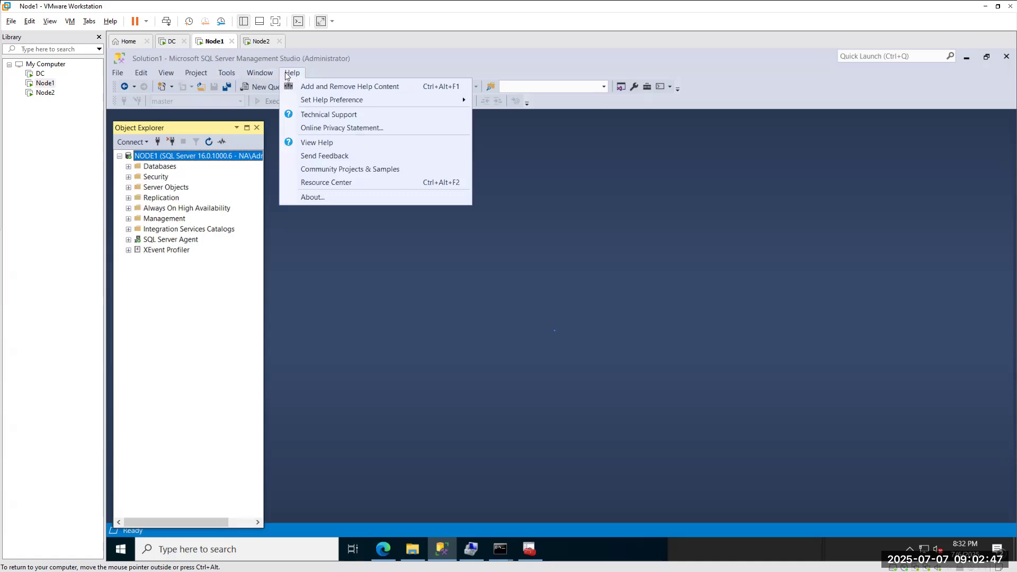
mouse_move(220, 75)
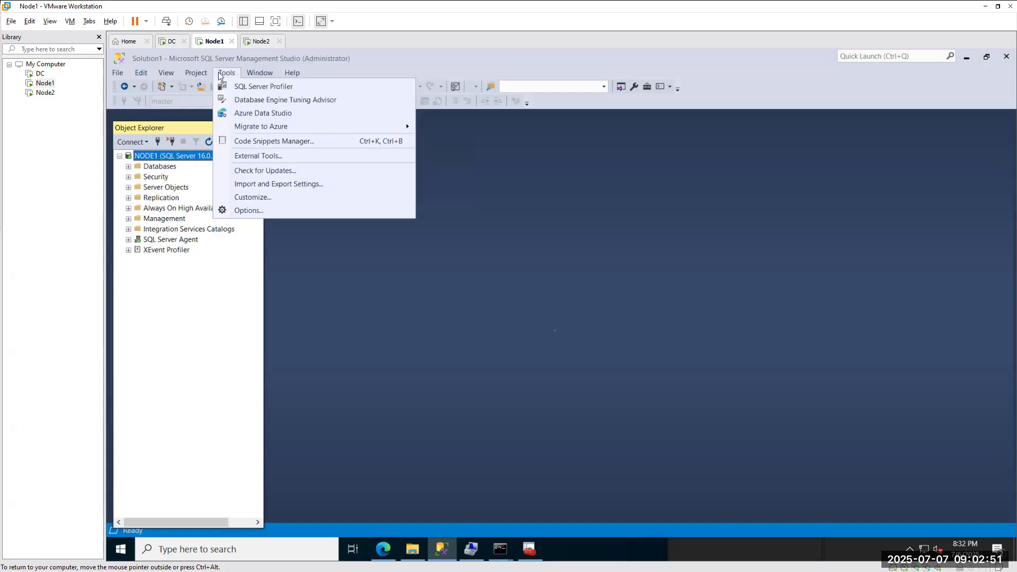
left_click(220, 76)
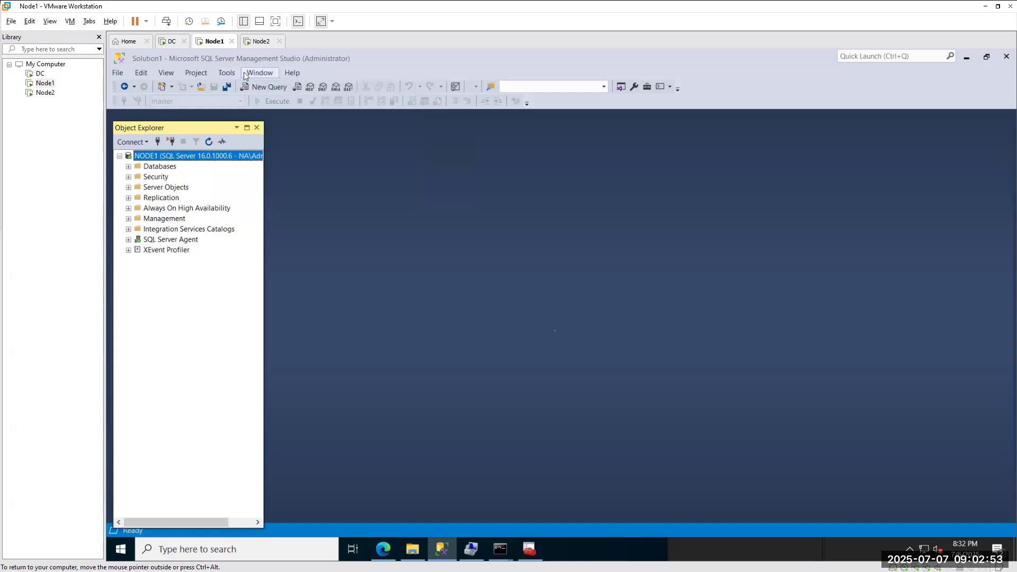
left_click(267, 75)
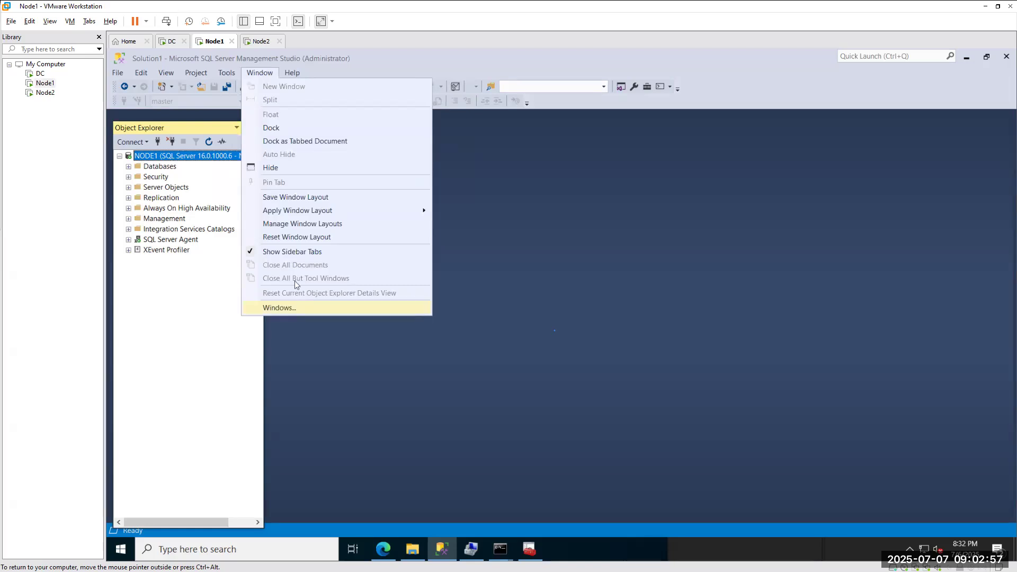
left_click(289, 241)
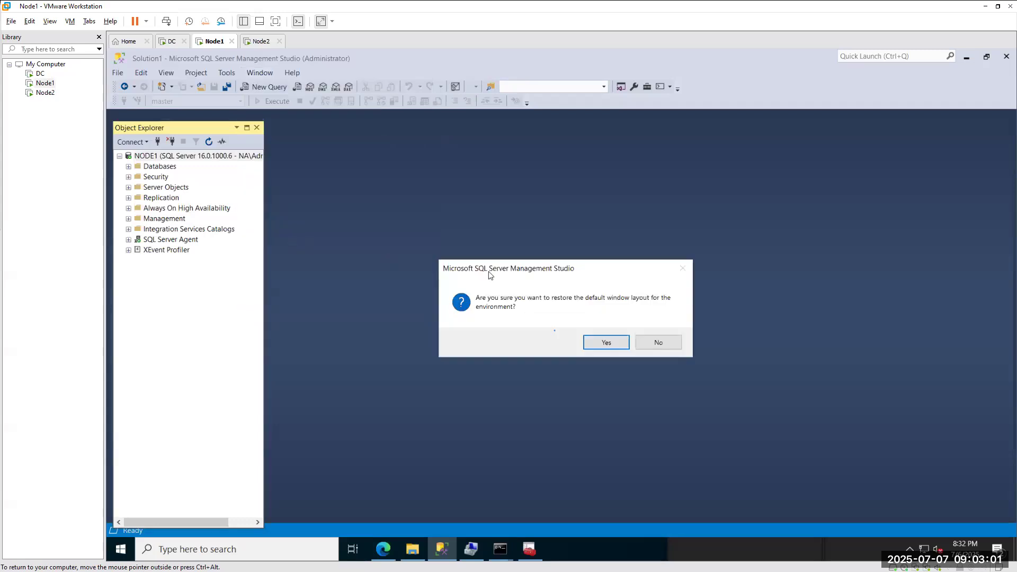
Confirm the default layout, then experiment with a floating Object Explorer and a new NODE1 query tab.
left_click(605, 343)
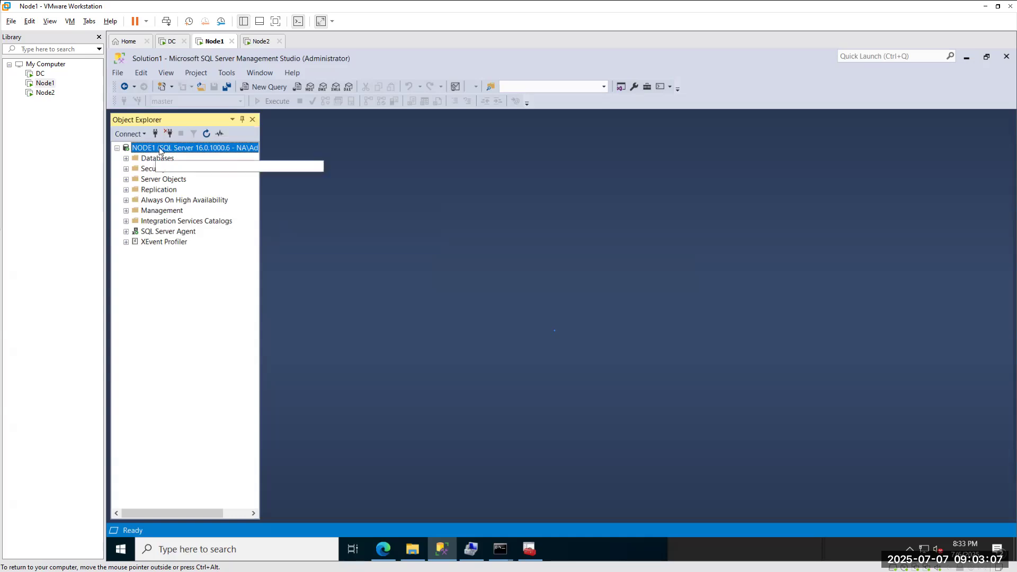
left_click_drag(165, 119, 423, 215)
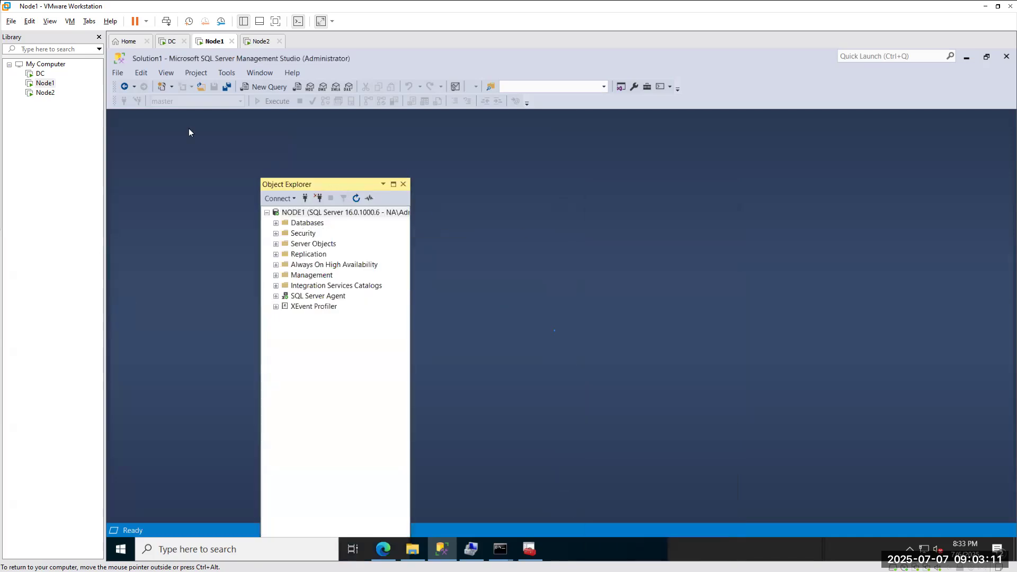
left_click(269, 87)
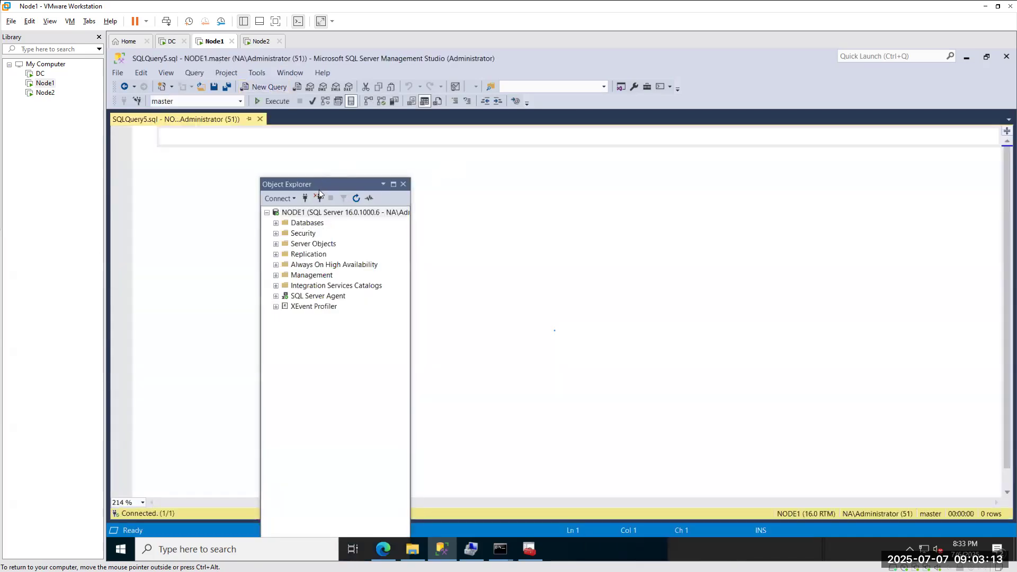
mouse_move(158, 120)
left_mouse_down()
mouse_move(470, 145)
mouse_move(348, 150)
mouse_move(172, 118)
left_mouse_up()
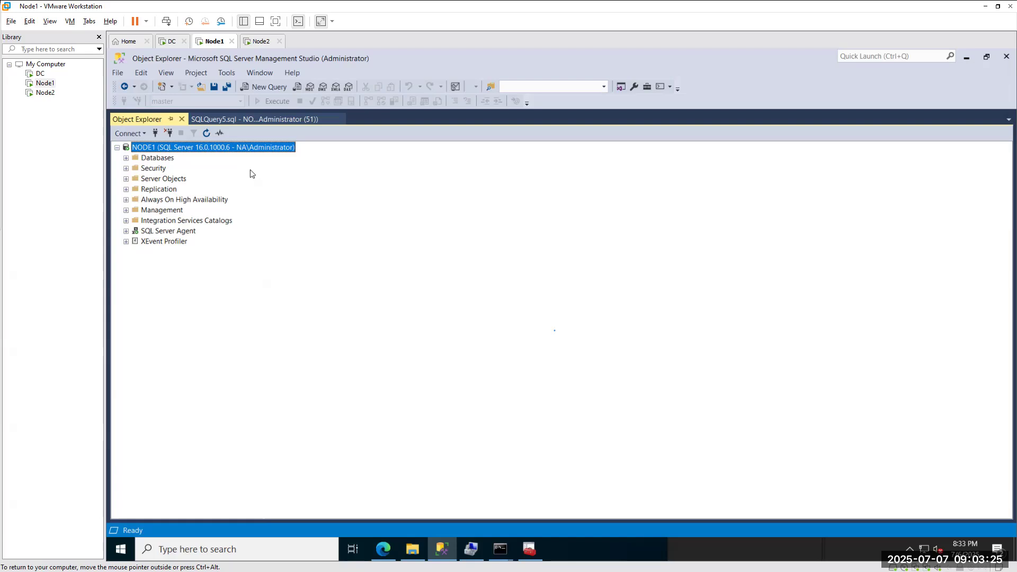
left_click(249, 121)
left_click(137, 121)
left_click_drag(136, 122, 146, 115)
Reset the window layout to default again and close the empty SQLQuery5.sql window.
left_click(226, 73)
mouse_move(256, 75)
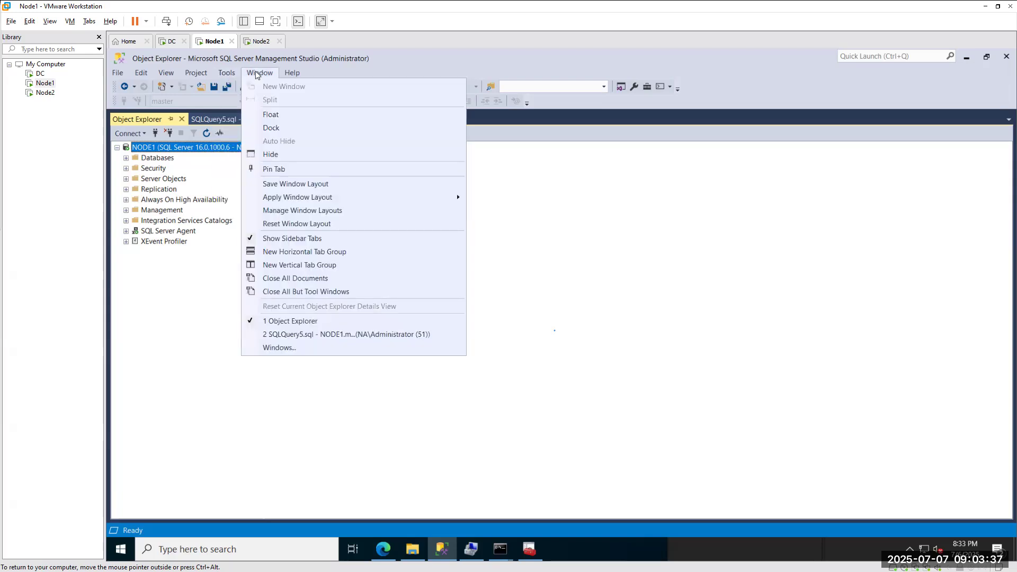
left_click(282, 223)
left_click(600, 342)
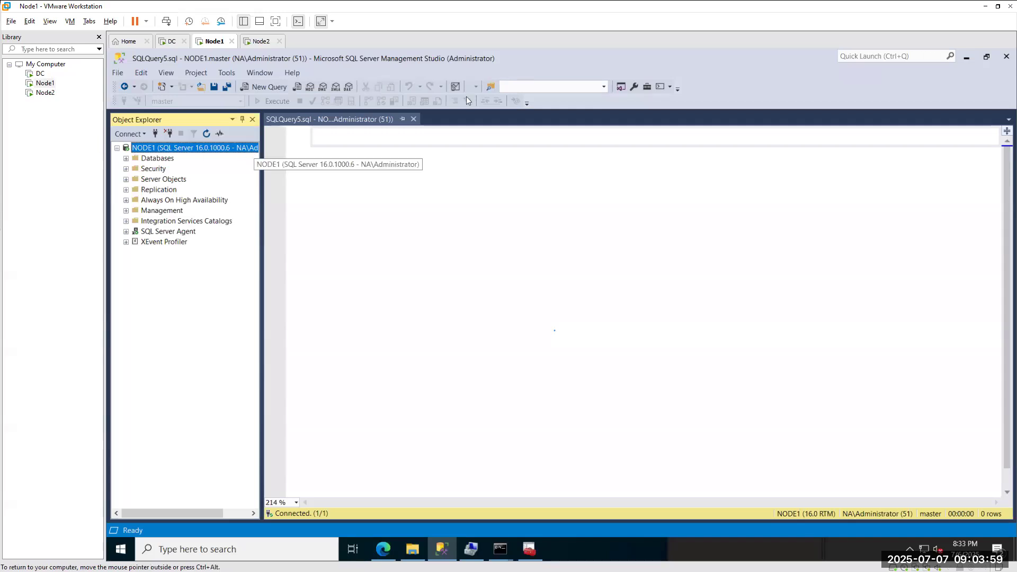
left_click(414, 118)
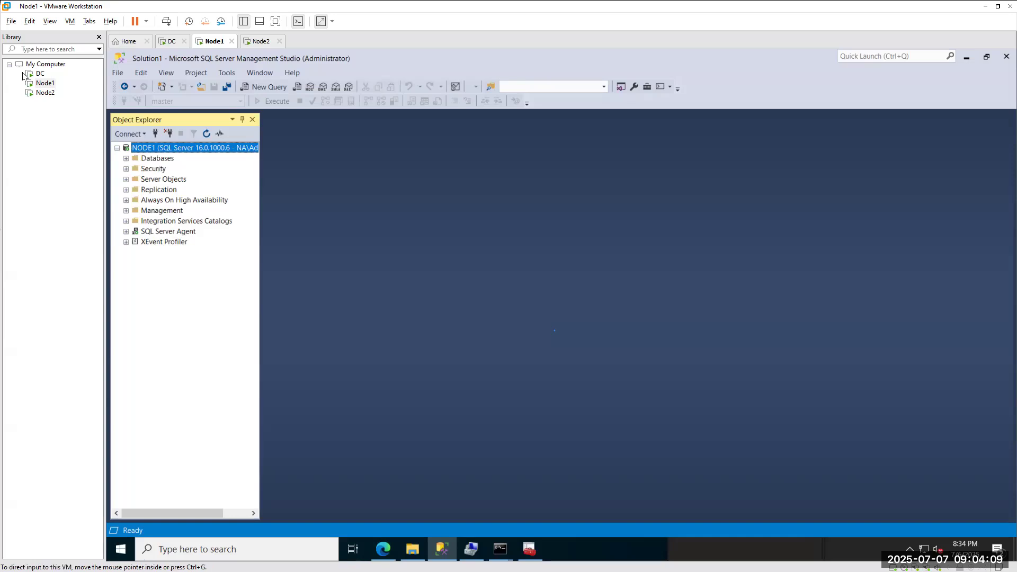
mouse_move(202, 154)
left_mouse_down()
mouse_move(275, 217)
mouse_move(309, 207)
mouse_move(325, 170)
mouse_move(352, 200)
mouse_move(401, 172)
mouse_move(446, 170)
left_mouse_up()
left_click(291, 194)
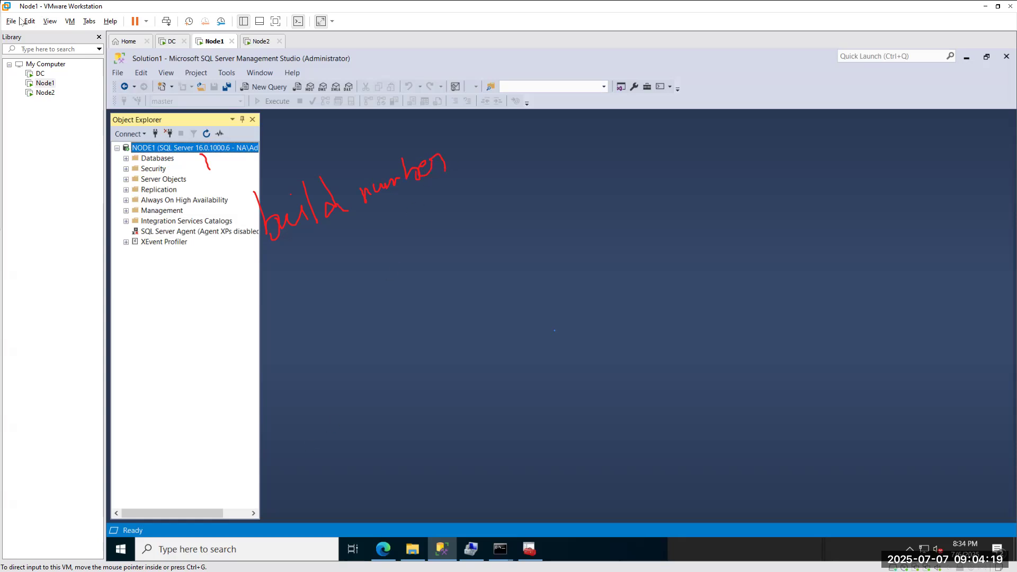
Switch to Edge and scroll the 'sql server download' Bing search results.
left_click(383, 549)
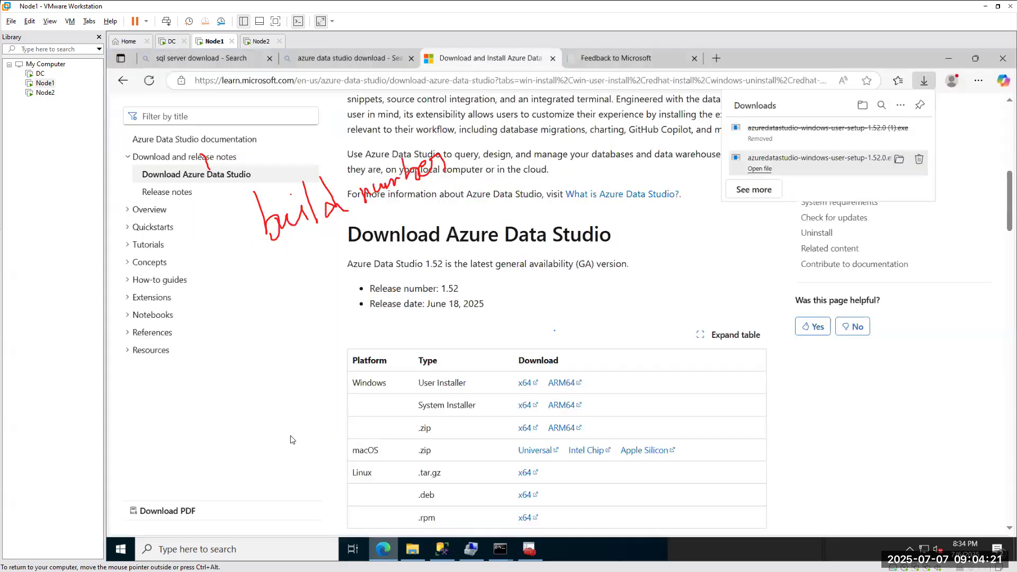
left_click(350, 57)
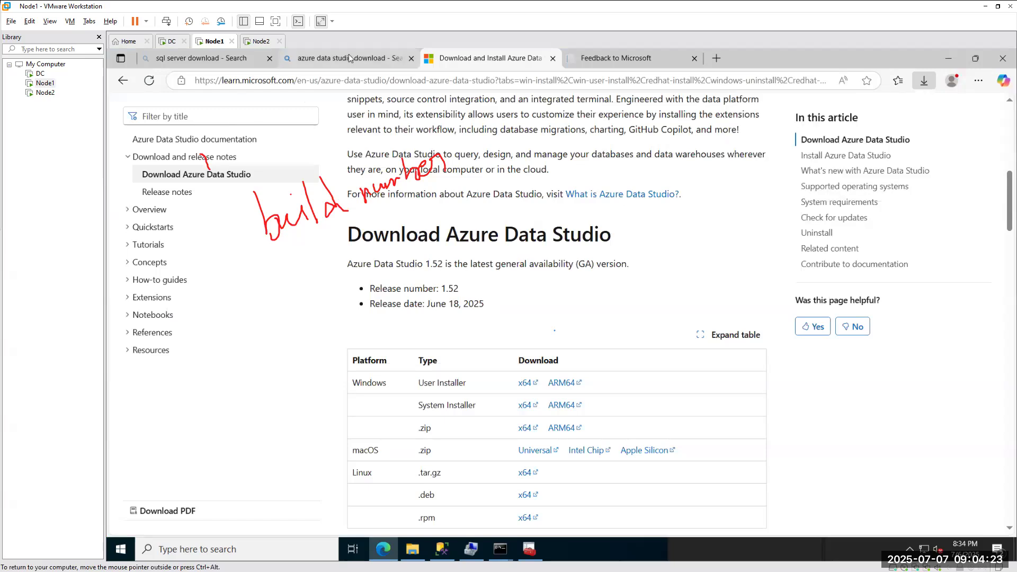
left_click(187, 57)
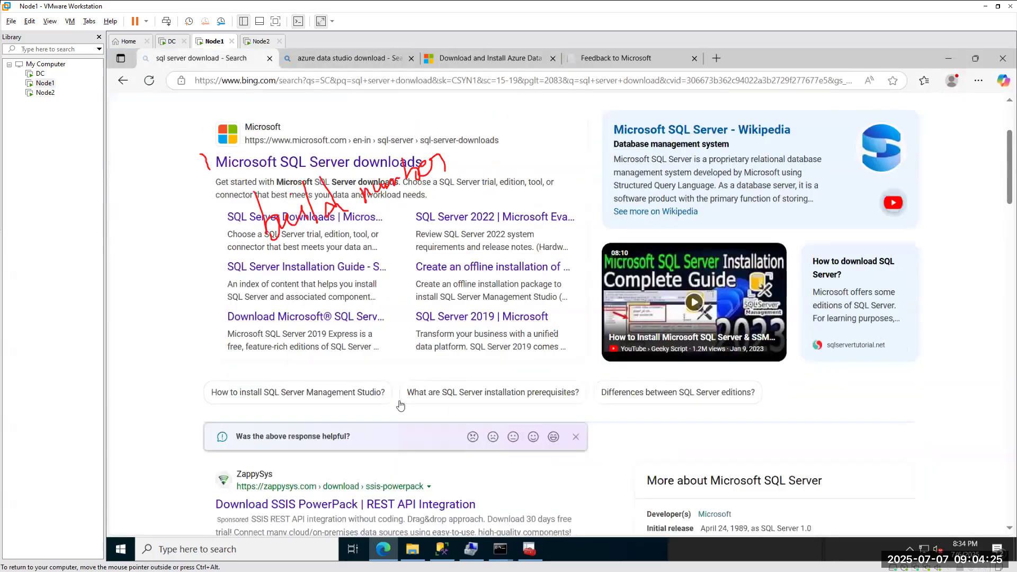
scroll(399, 405, "down", 4)
scroll(400, 401, "down", 5)
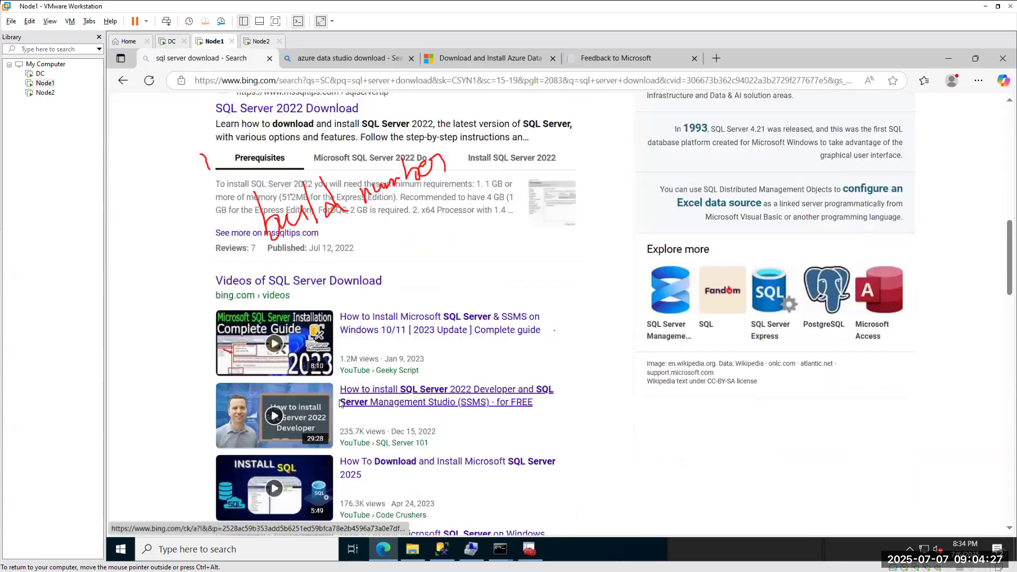
Start a 'sqlserver' search and pick the Microsoft SQL Server Versions List suggestion.
left_click(299, 80)
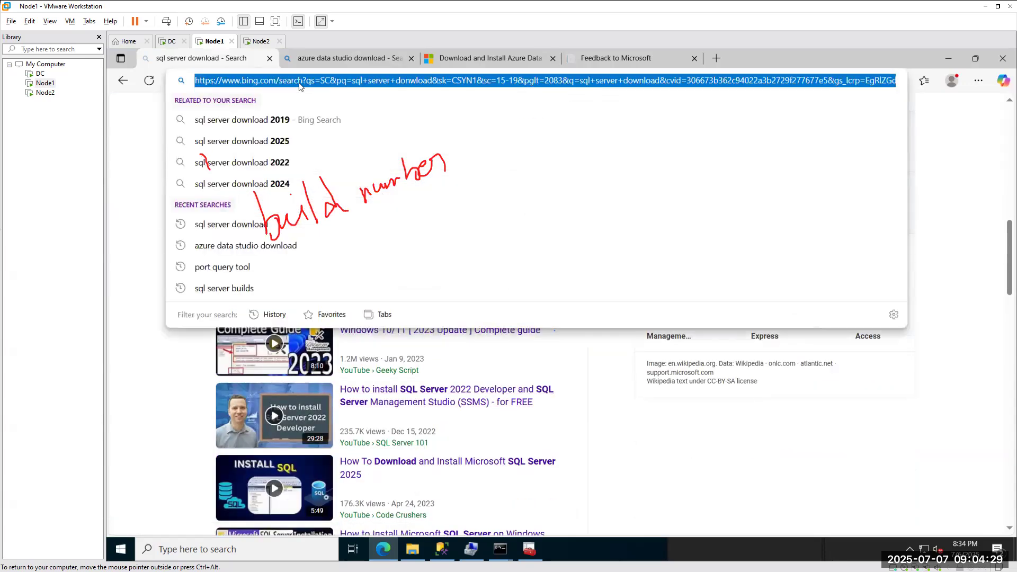
type("sqlserver")
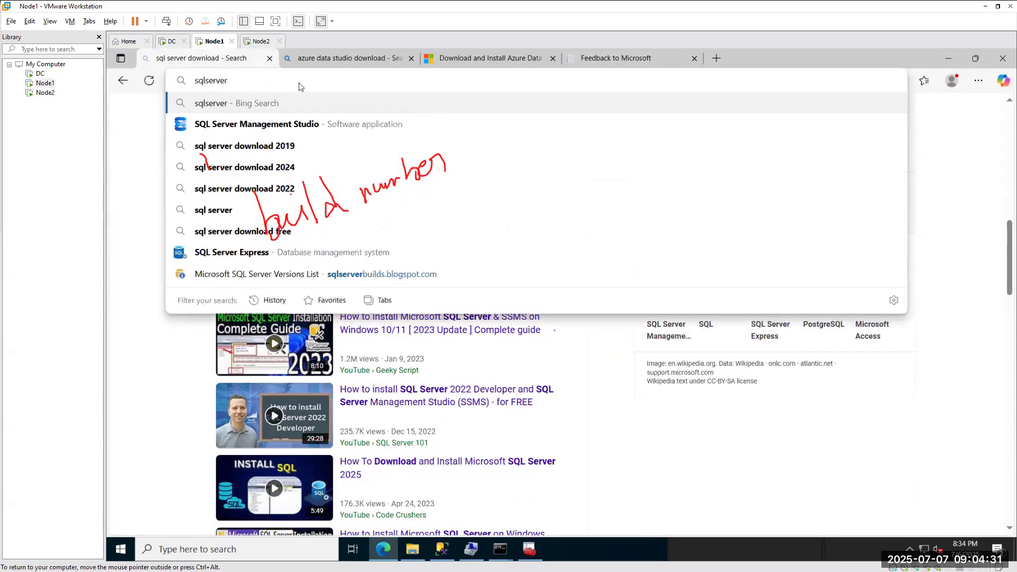
key("BackSpace")
key("BackSpace")
key("BackSpace")
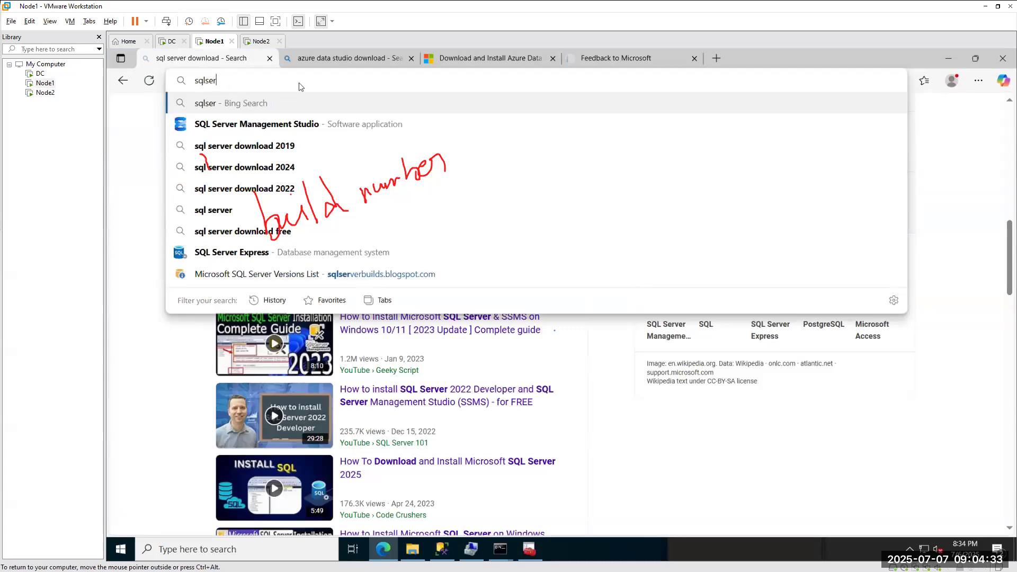
left_click(378, 274)
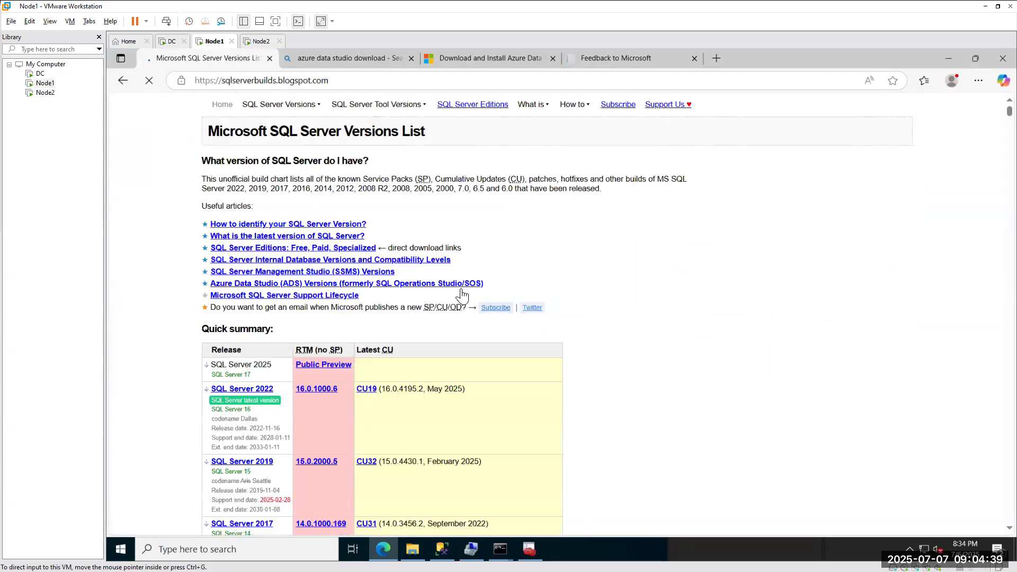
Scroll through the Quick summary table of SQL Server releases and build numbers down to SQL Server 2000.
scroll(140, 267, "down", 2)
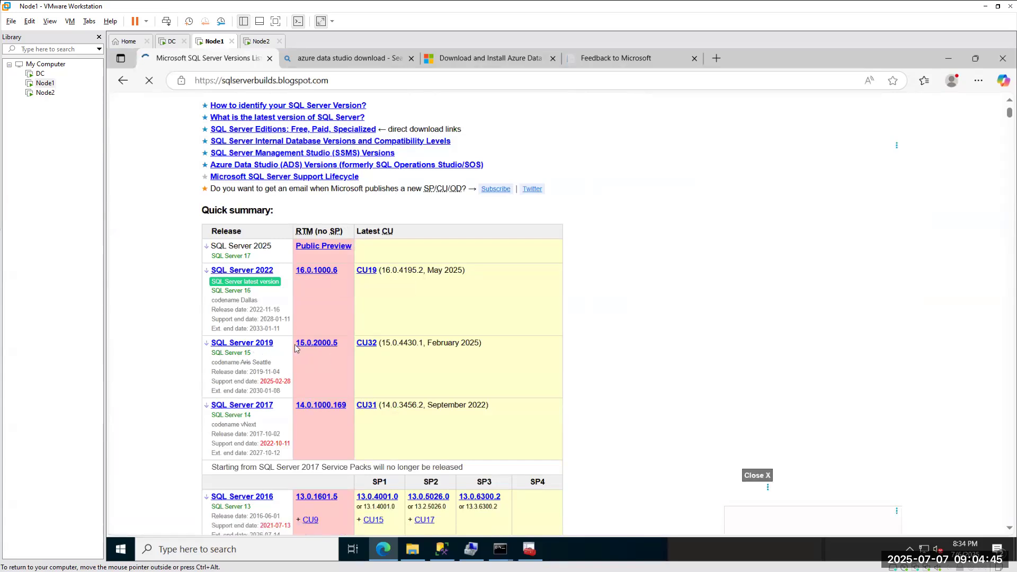
scroll(295, 348, "down", 1)
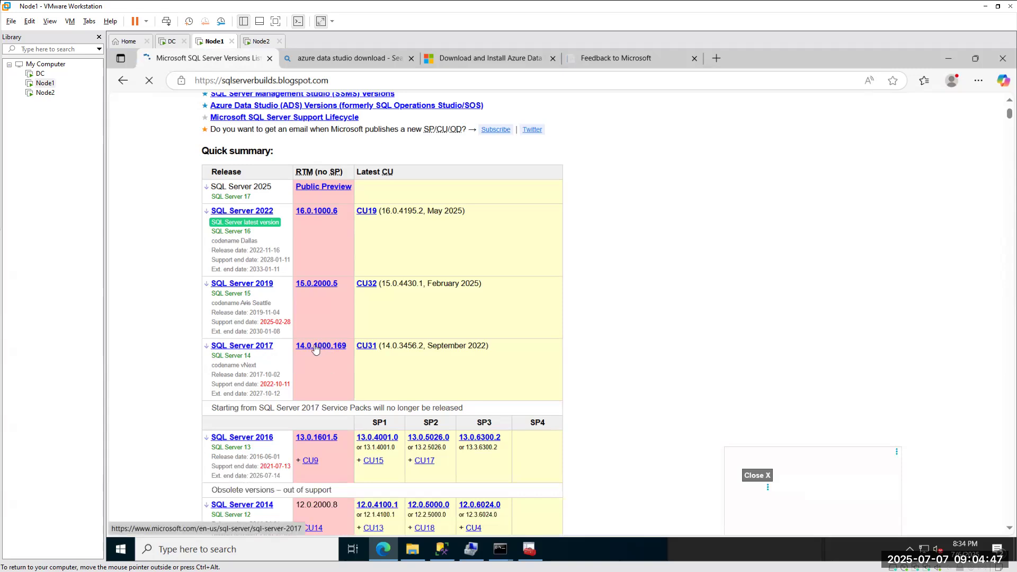
scroll(315, 350, "down", 2)
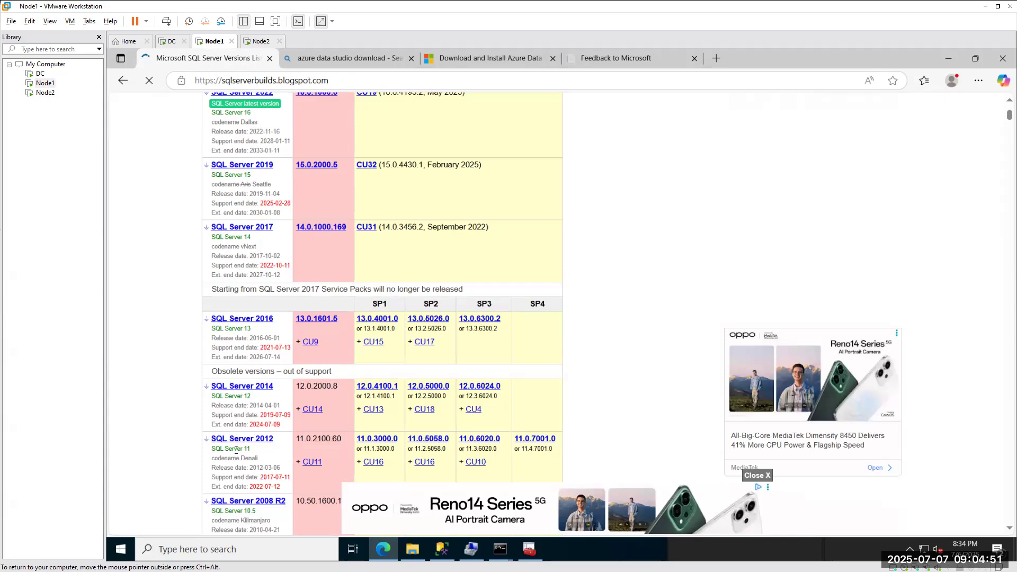
scroll(245, 407, "down", 4)
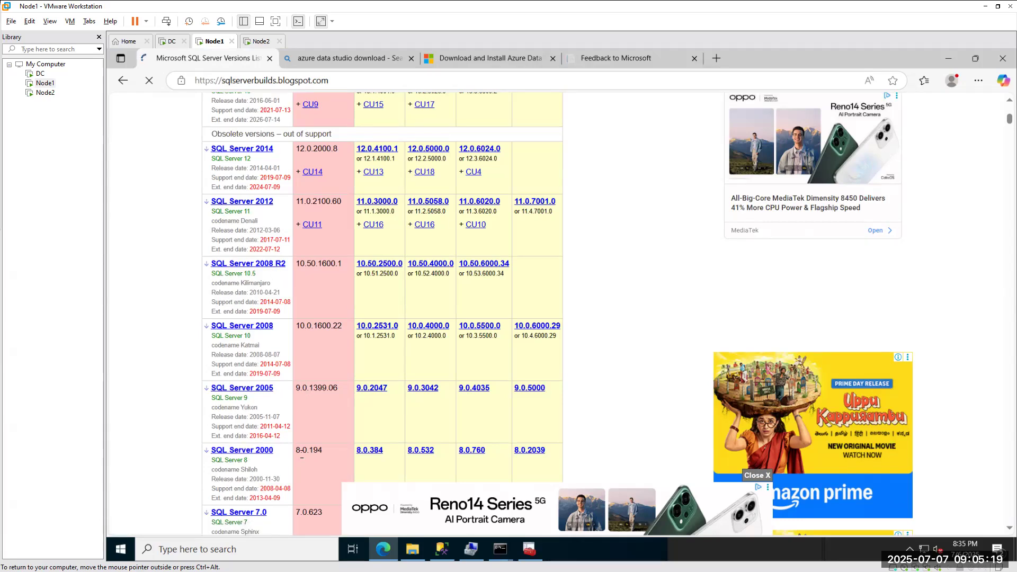
left_click_drag(332, 449, 203, 418)
scroll(274, 236, "up", 10)
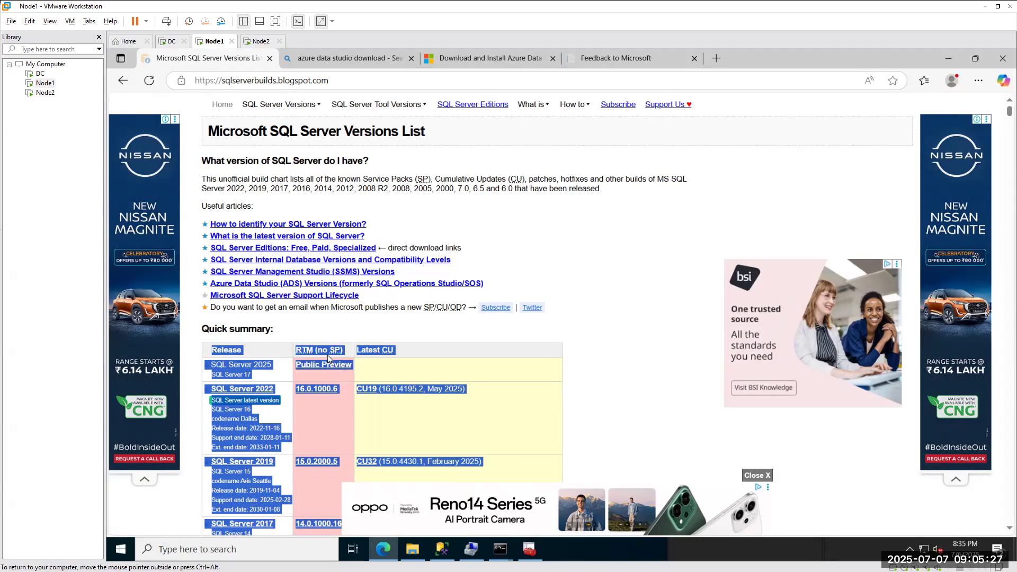
scroll(328, 362, "down", 8)
left_click(340, 345)
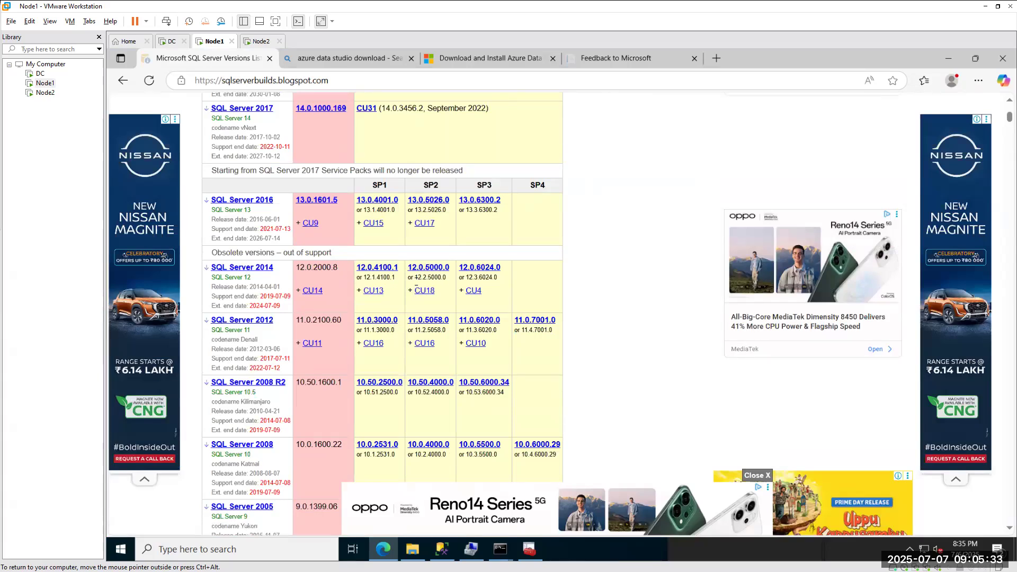
Dismiss the full-page ad on the versions page and return to Management Studio's NODE1 tree.
left_click(442, 549)
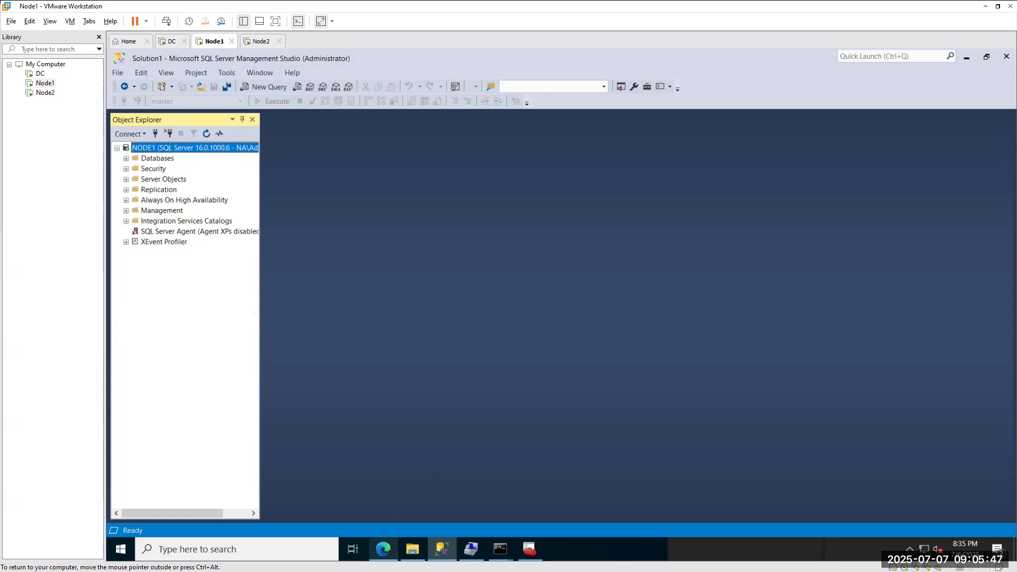
left_click(383, 549)
left_click(301, 257)
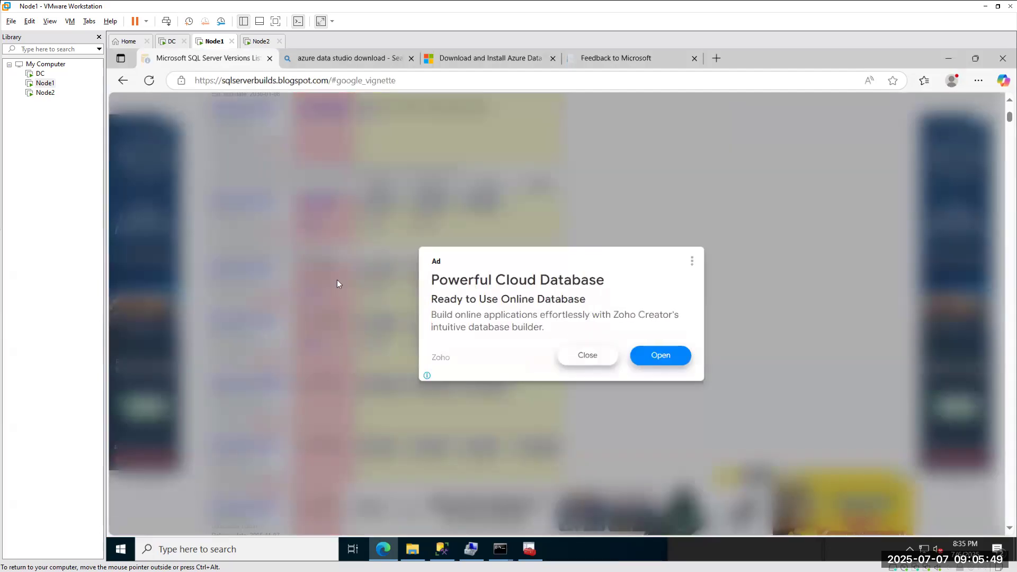
left_click(587, 356)
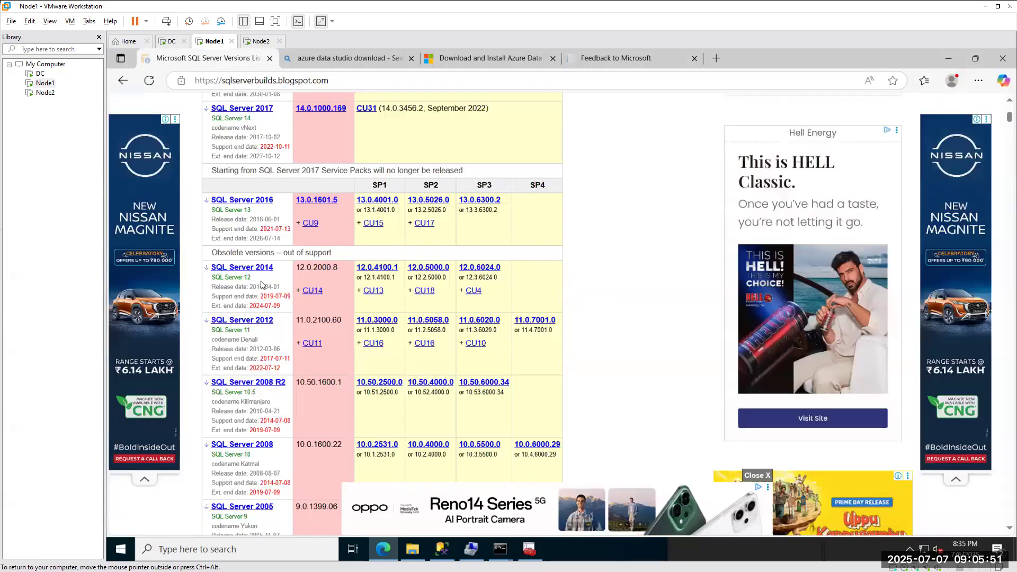
left_click(442, 549)
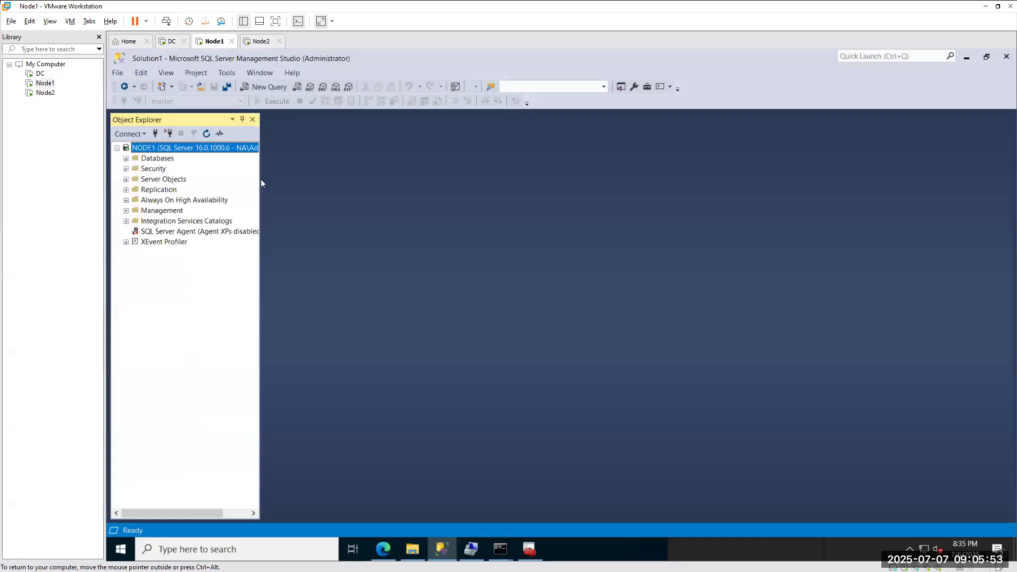
Start NODE1's SQL Server Agent from its right-click menu and confirm with Yes.
left_click_drag(261, 178, 544, 177)
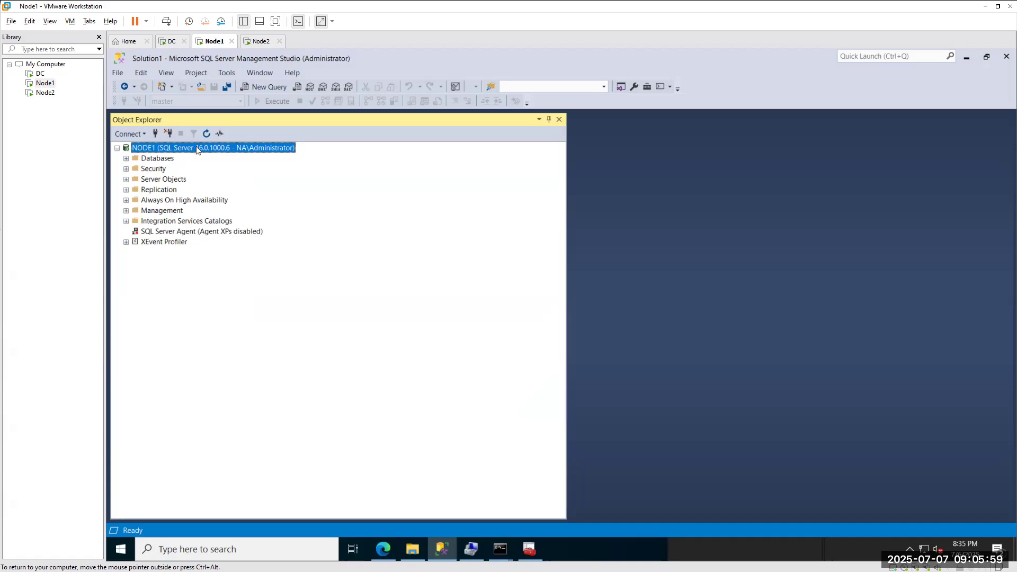
left_click(157, 231)
right_click(158, 231)
left_click(196, 266)
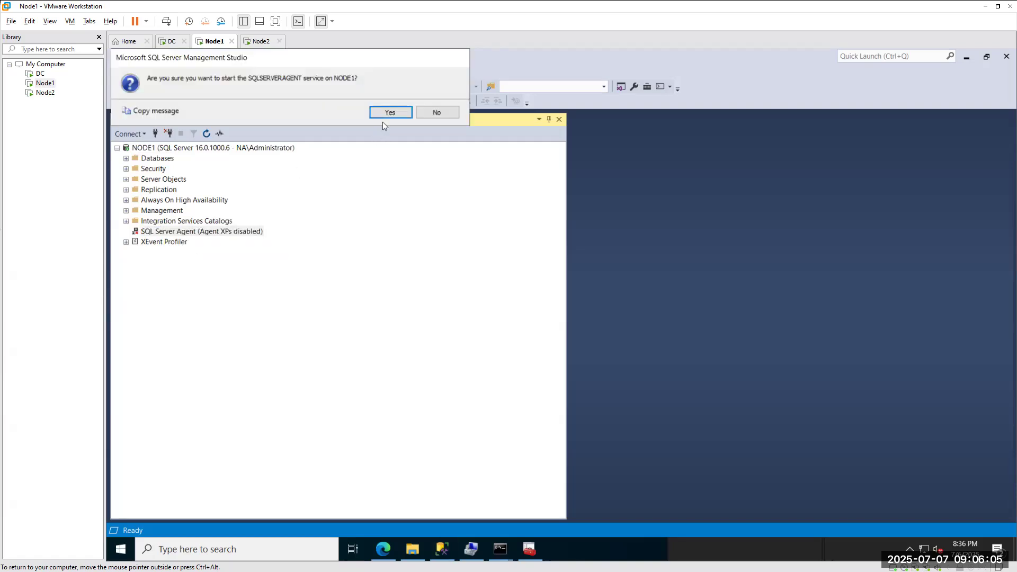
left_click(386, 112)
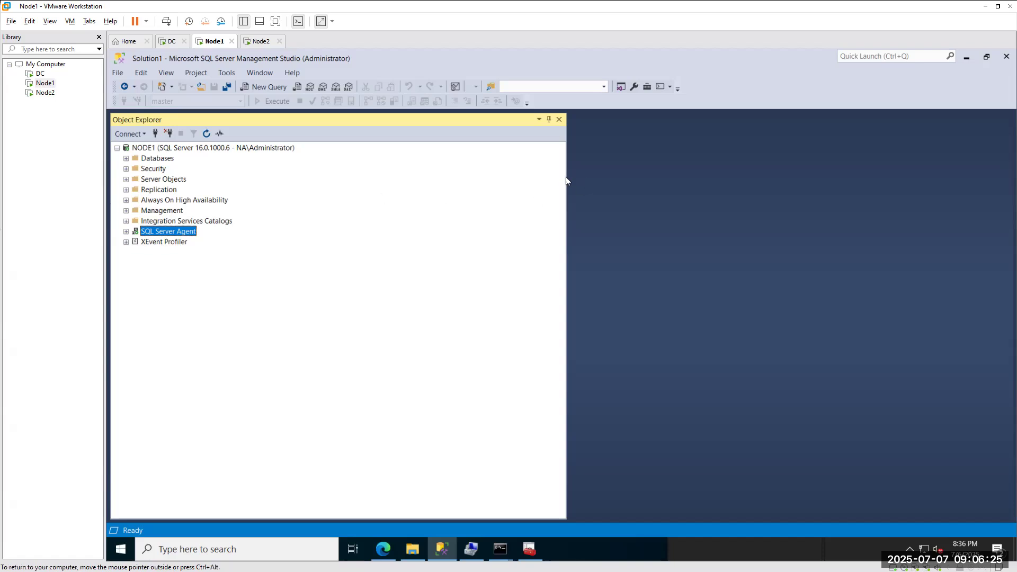
left_click_drag(566, 180, 237, 189)
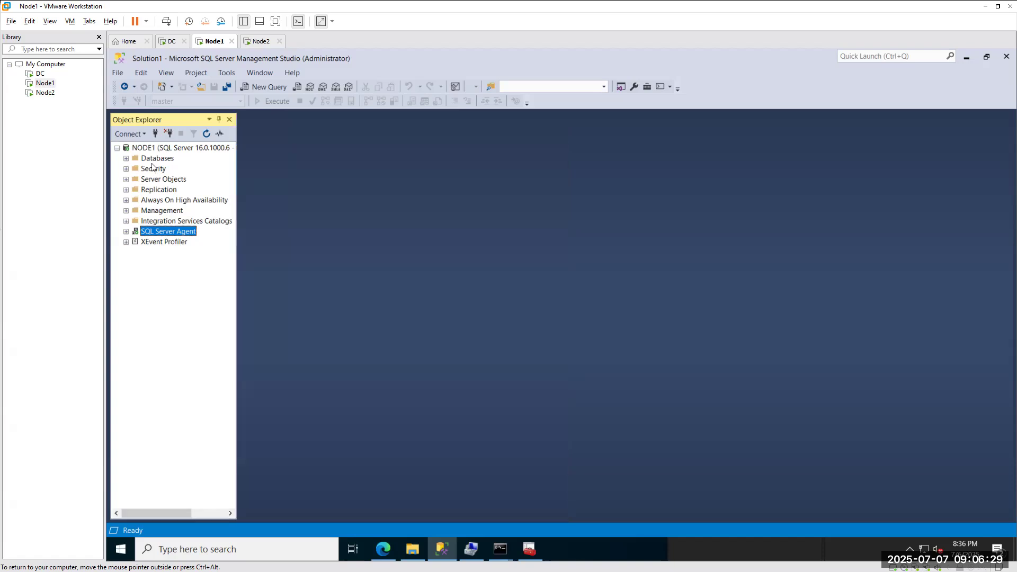
Connect Object Explorer to server node2 and inspect both servers' SQL Server Agent entries.
left_click(156, 134)
type("node2")
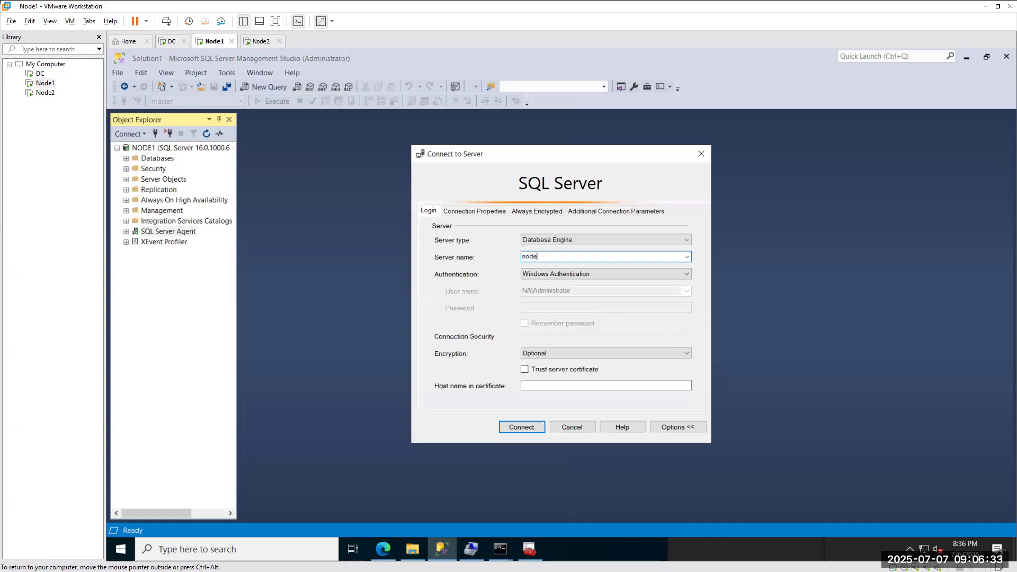
left_click(522, 427)
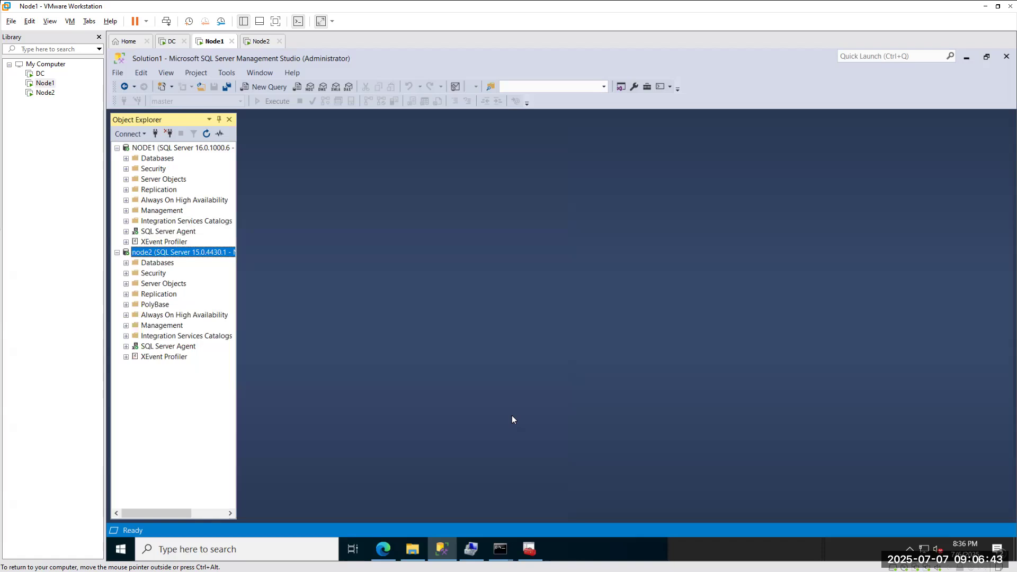
left_click(178, 348)
left_click(163, 232)
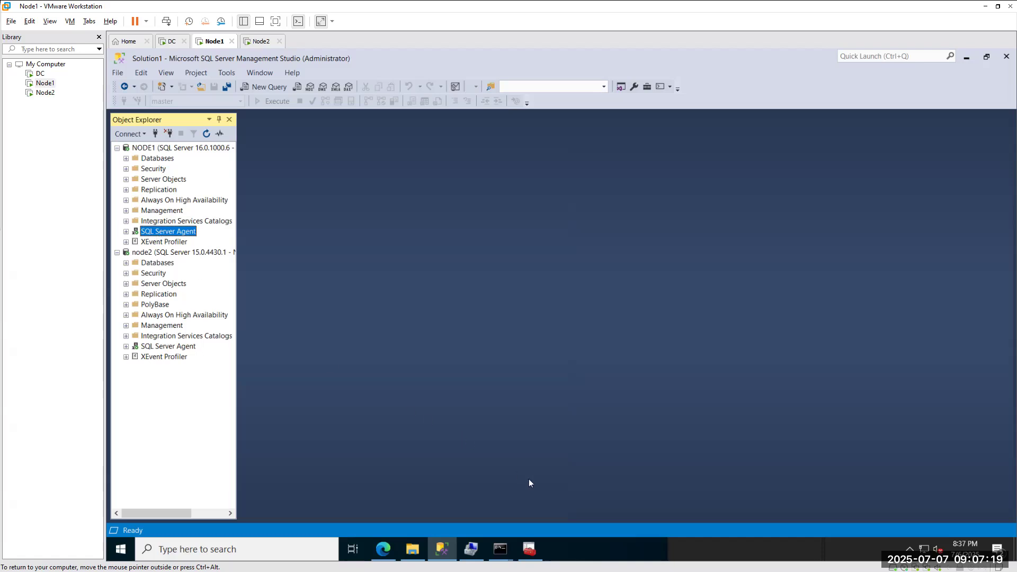
In Configuration Manager, list the SQL Server services and check MSSQLSERVER and SQL Server Agent.
mouse_move(529, 549)
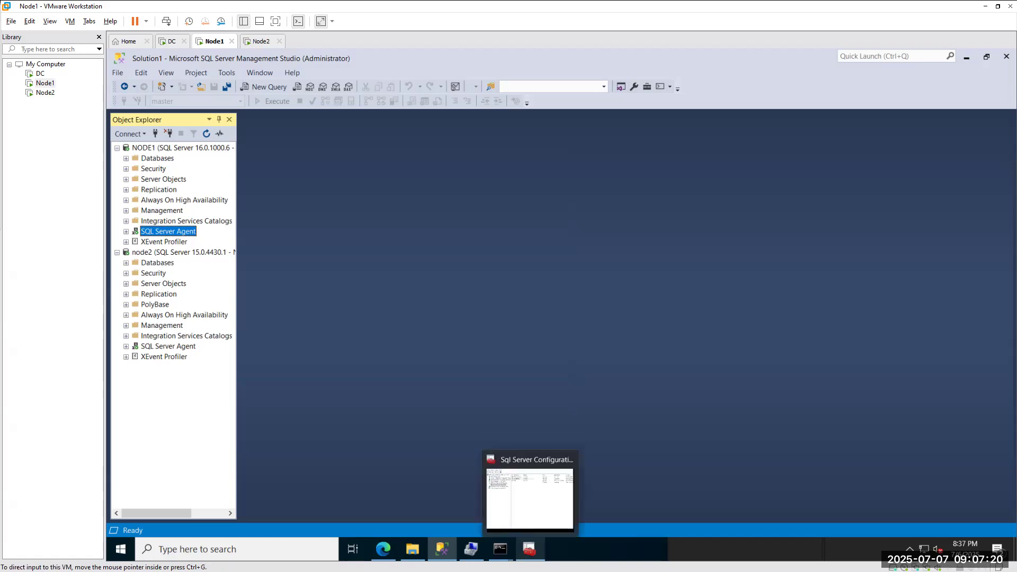
left_click(544, 503)
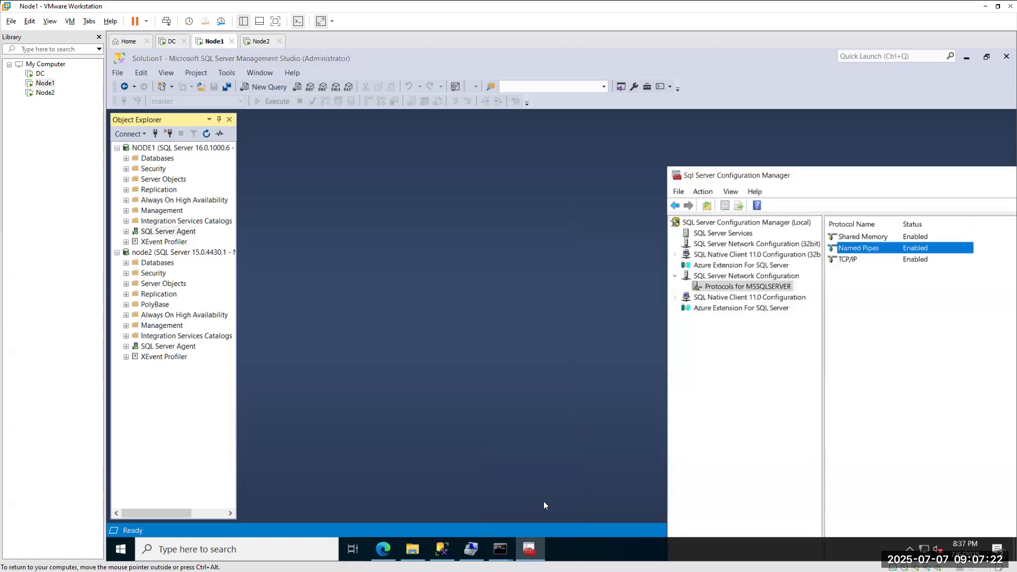
left_click(731, 245)
left_click(735, 233)
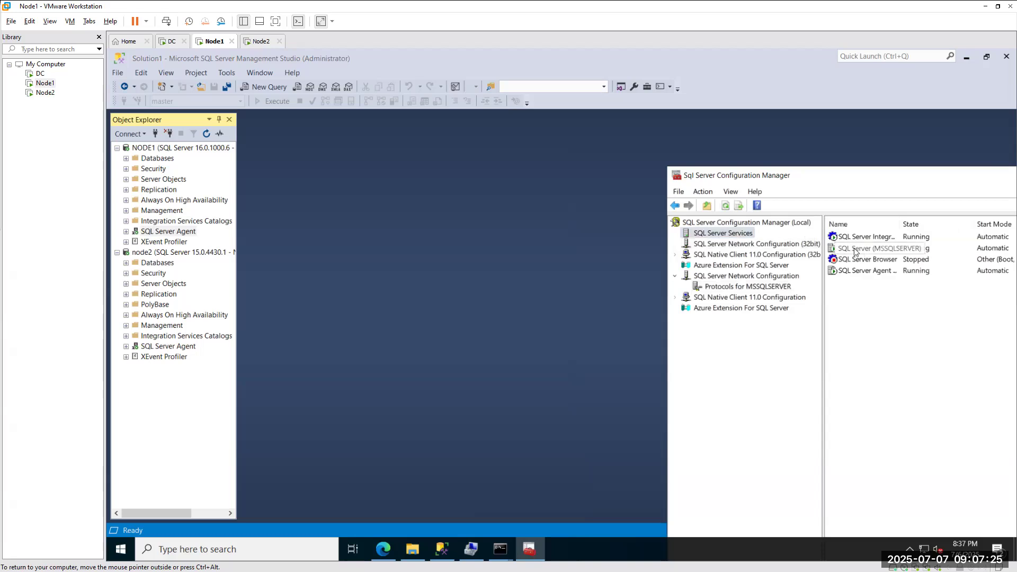
left_click(861, 250)
left_click(862, 271)
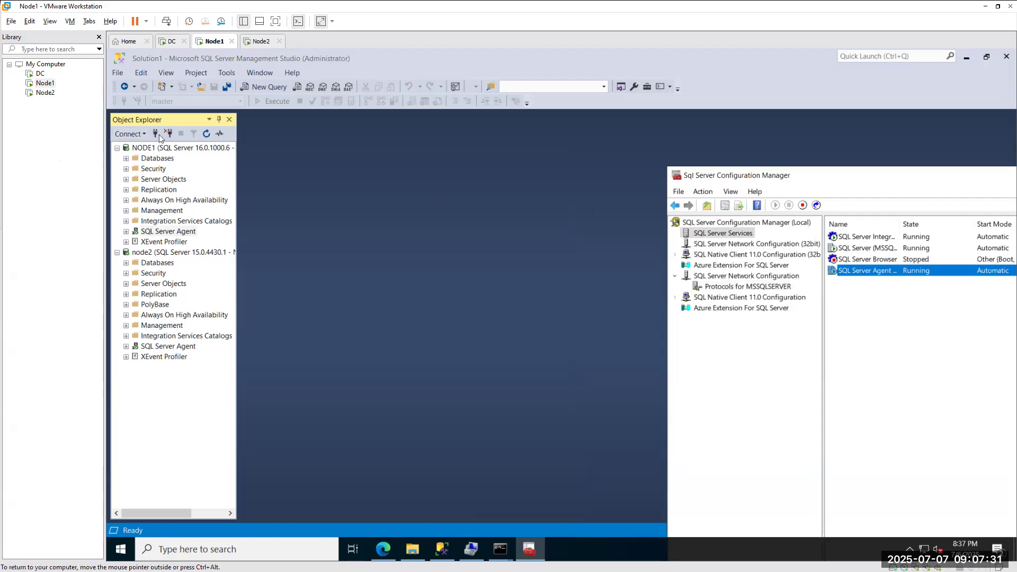
Reselect the SQL Server (MSSQLSERVER) service, then cancel the pending Connect to Server dialog.
left_click(233, 148)
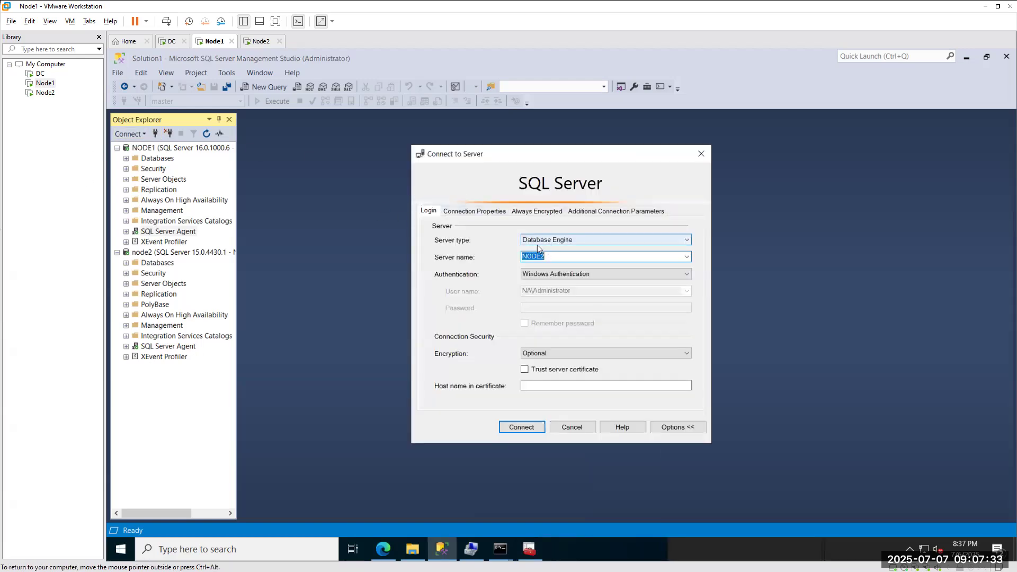
left_click(529, 549)
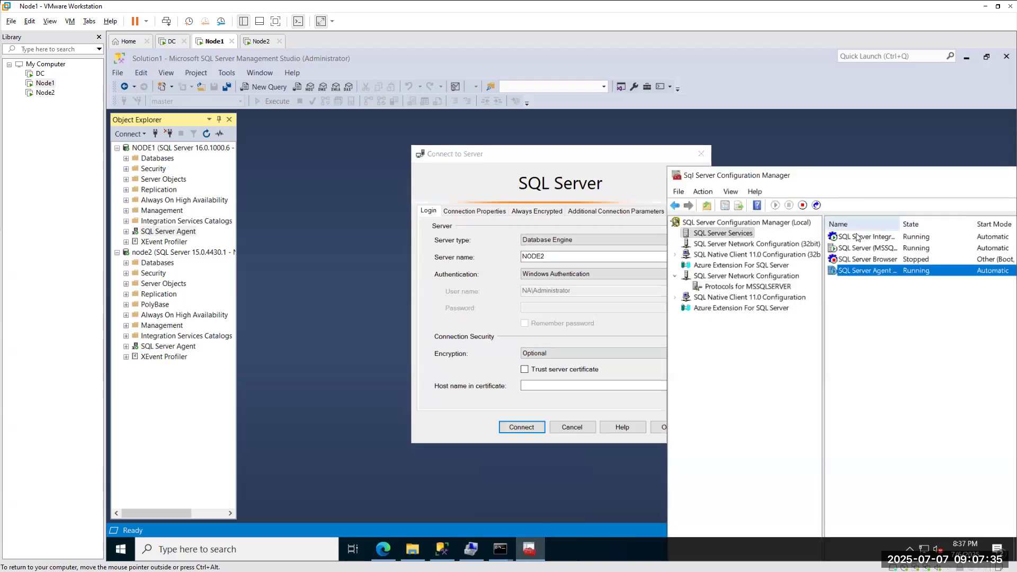
left_click(857, 249)
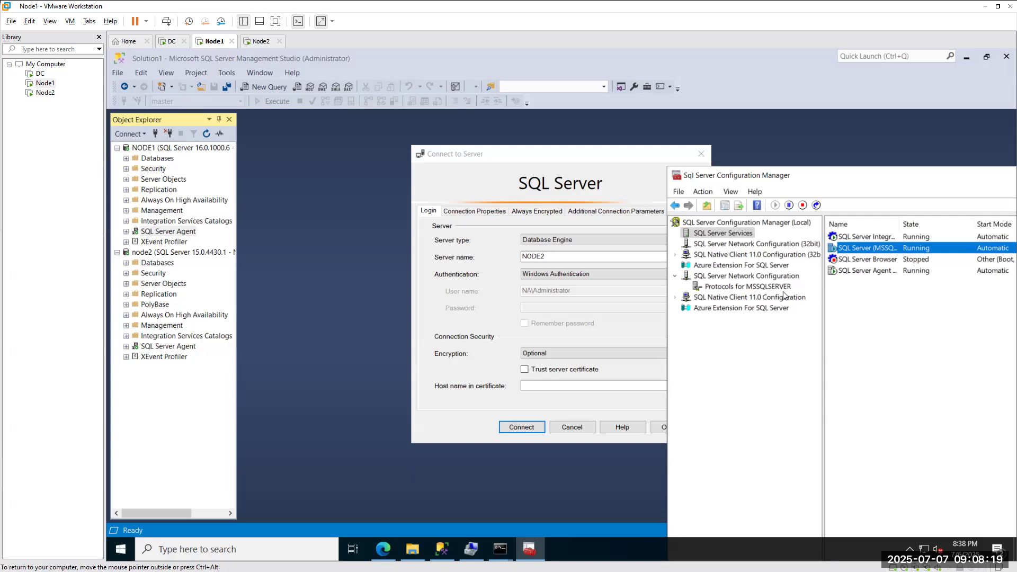
left_click(569, 428)
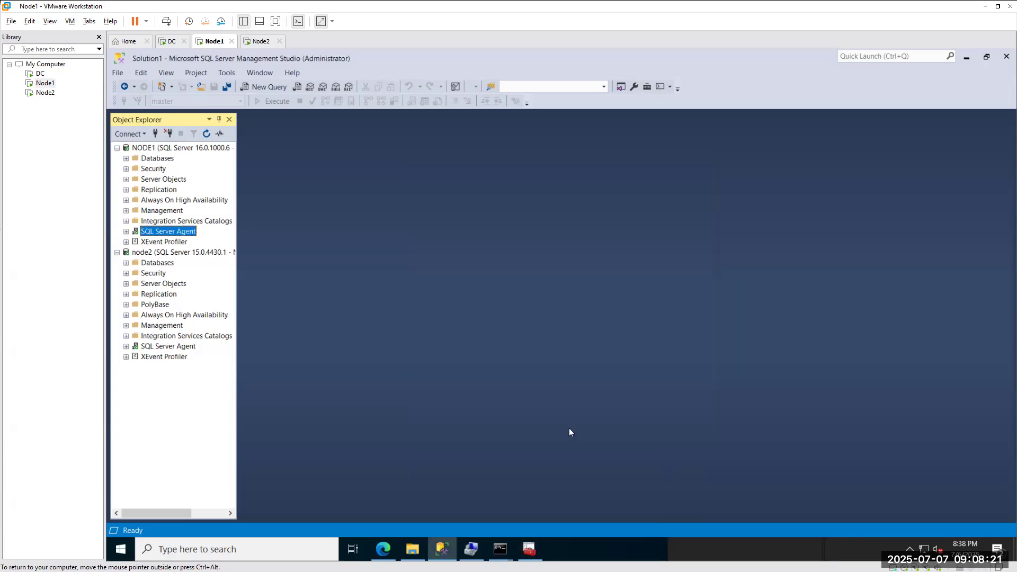
Expand NODE1's SQL Server Agent to show Jobs, Alerts and Operators, then reselect the NODE1 server.
left_click(126, 231)
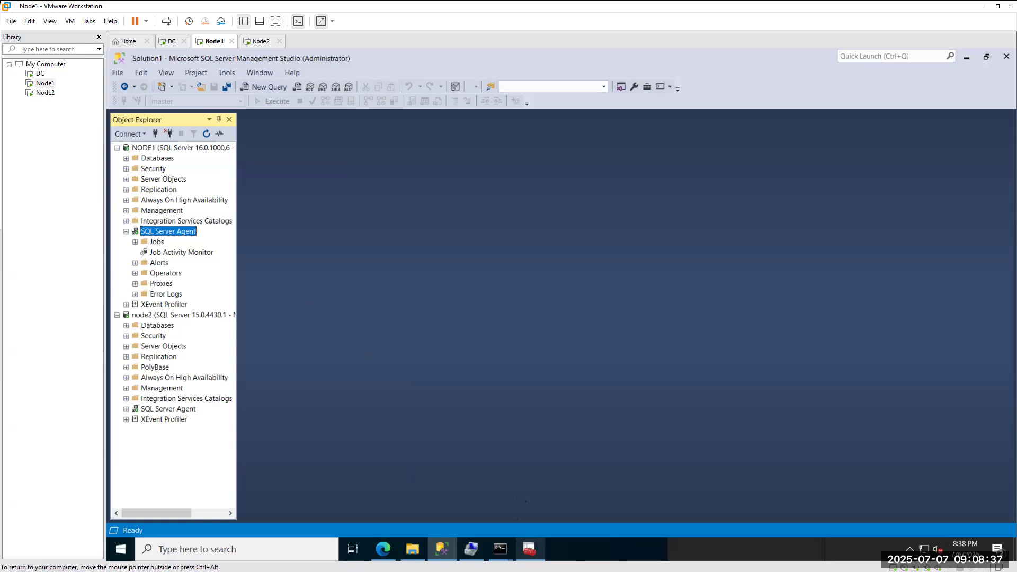
left_click(529, 549)
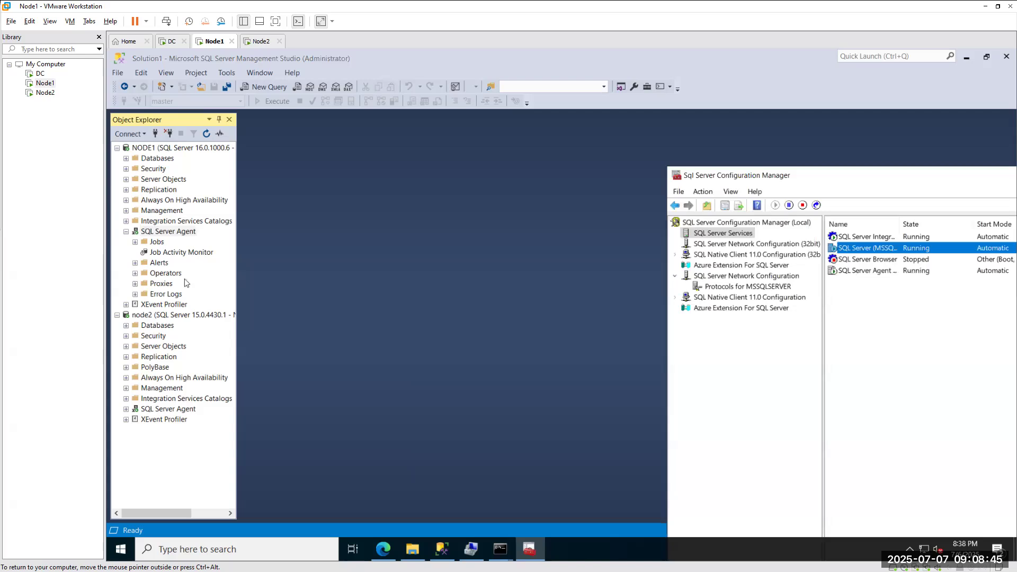
left_click(156, 150)
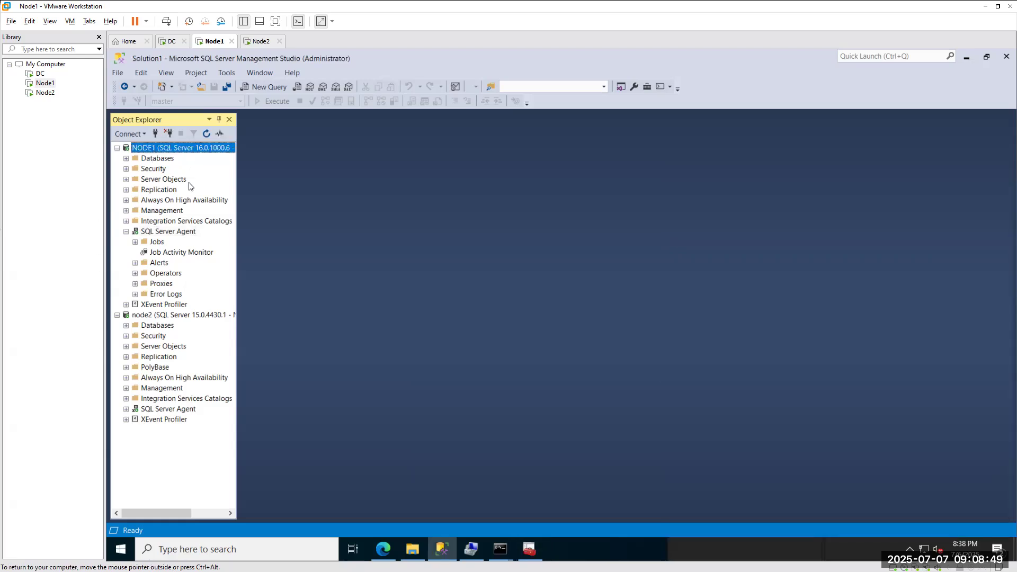
left_click(160, 233)
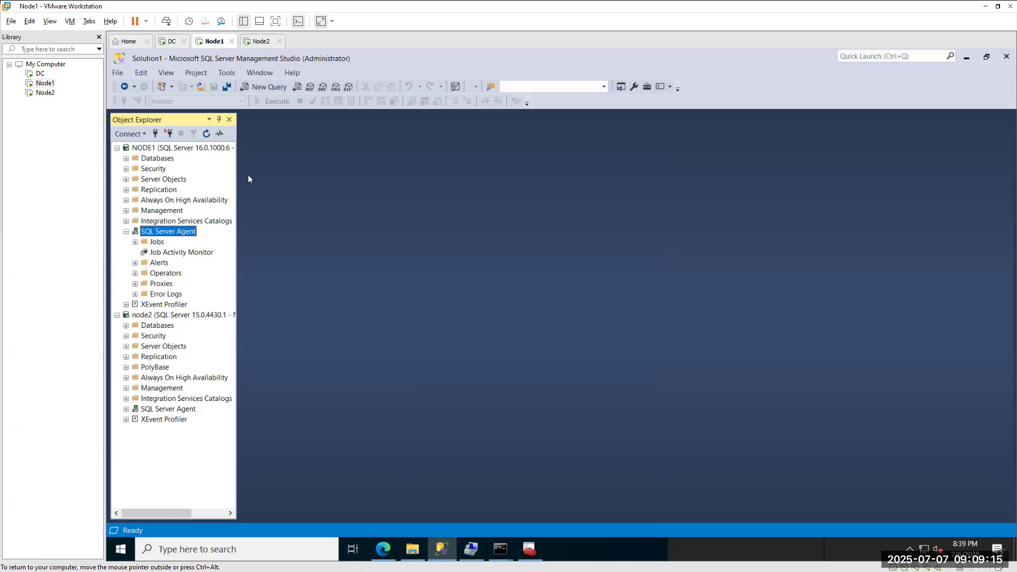
left_click(170, 149)
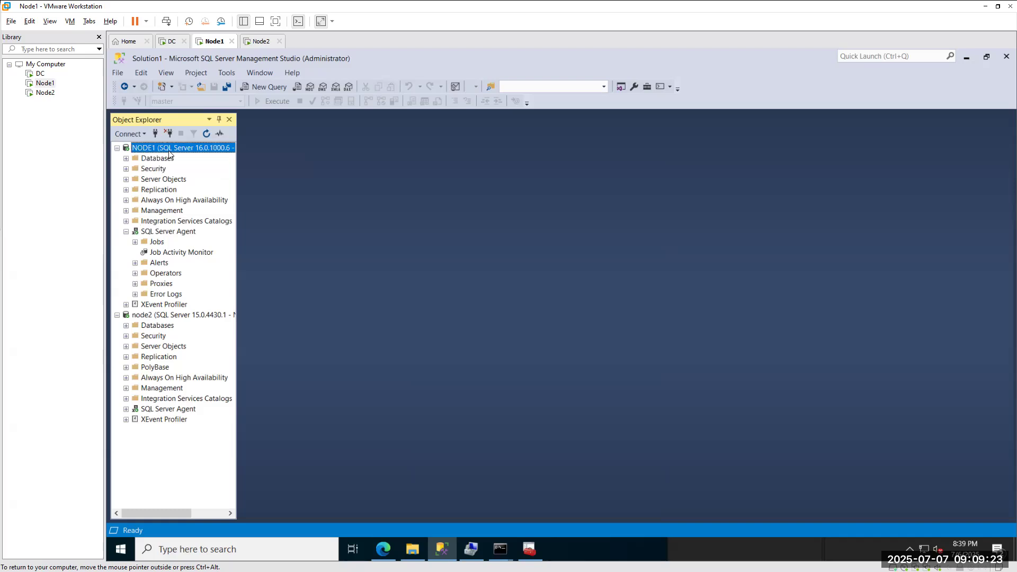
Run sp_who2 in a new NODE1 query window.
left_click(262, 89)
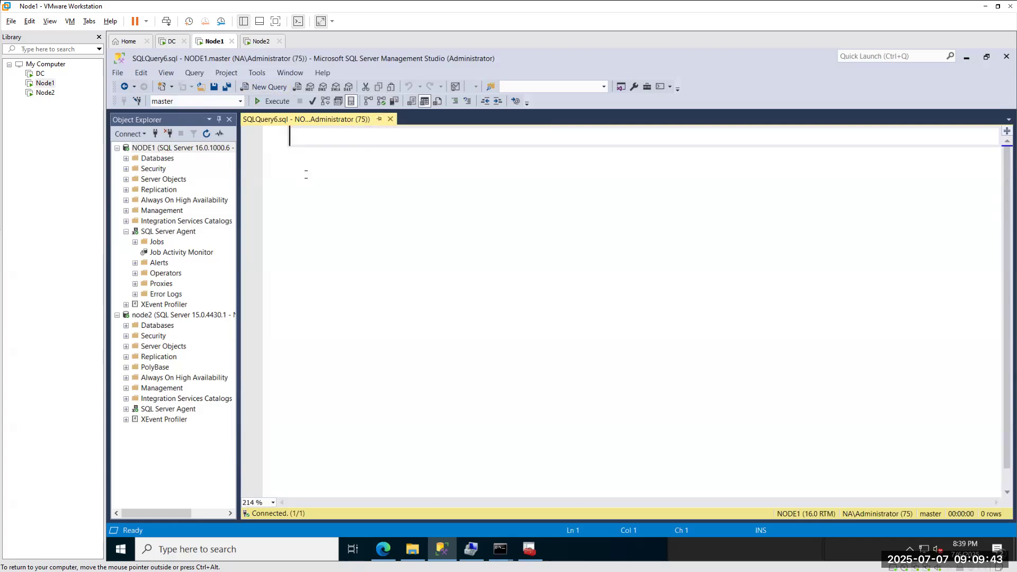
type("sp_who2")
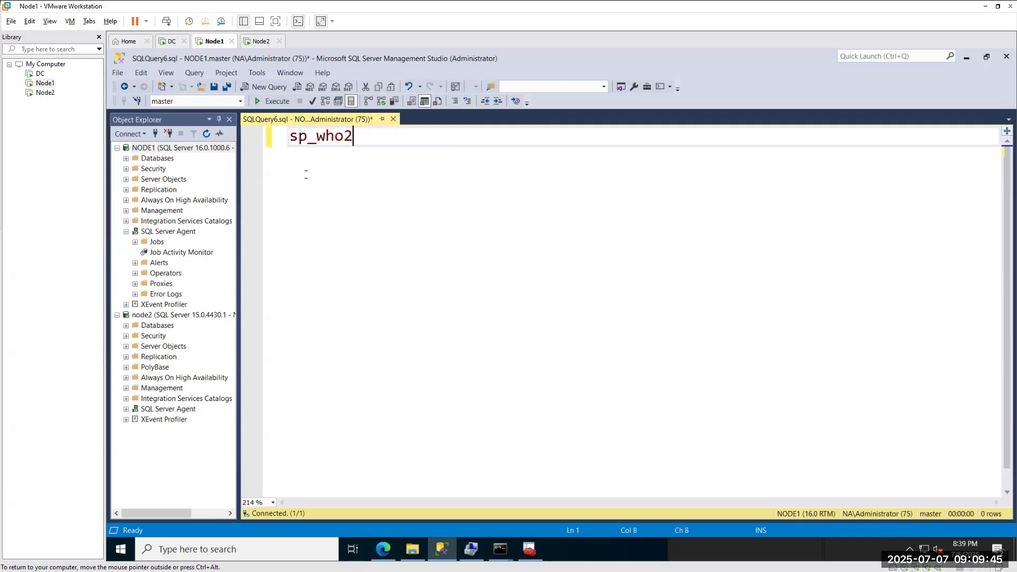
left_click(272, 101)
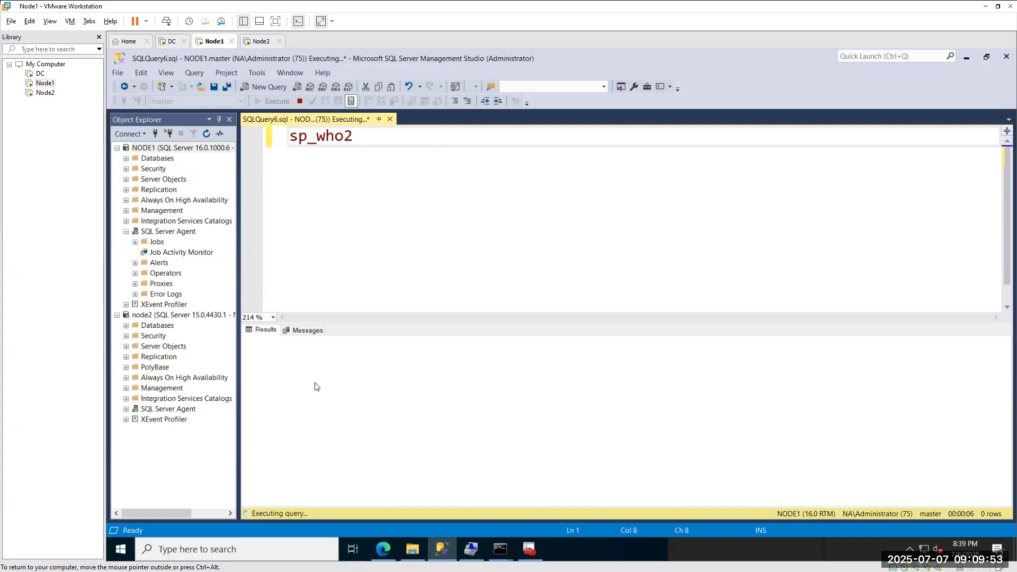
Check CPU and memory in Task Manager while sp_who2 returns its 81 session rows.
right_click(623, 551)
left_click(647, 494)
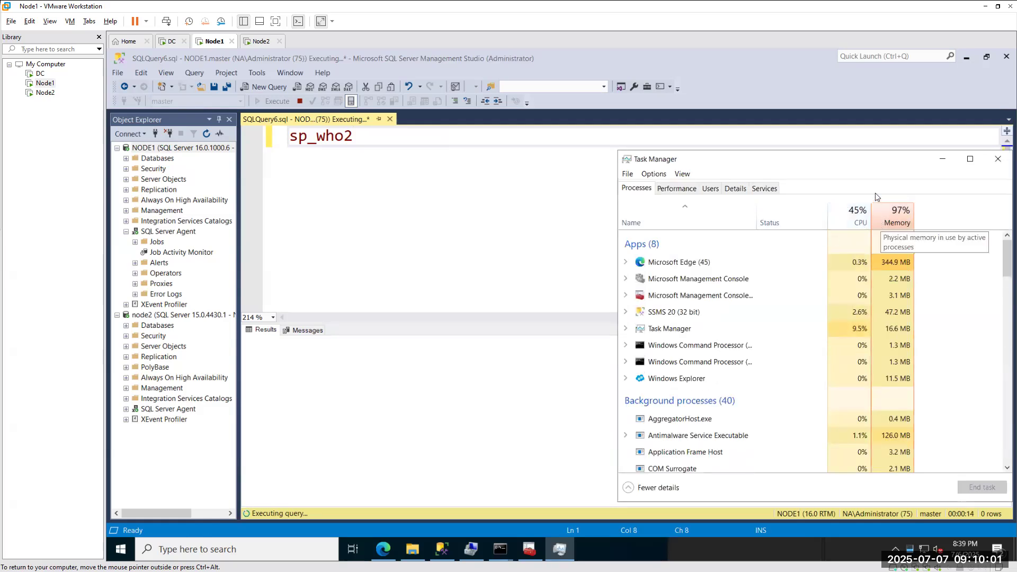
left_click(992, 163)
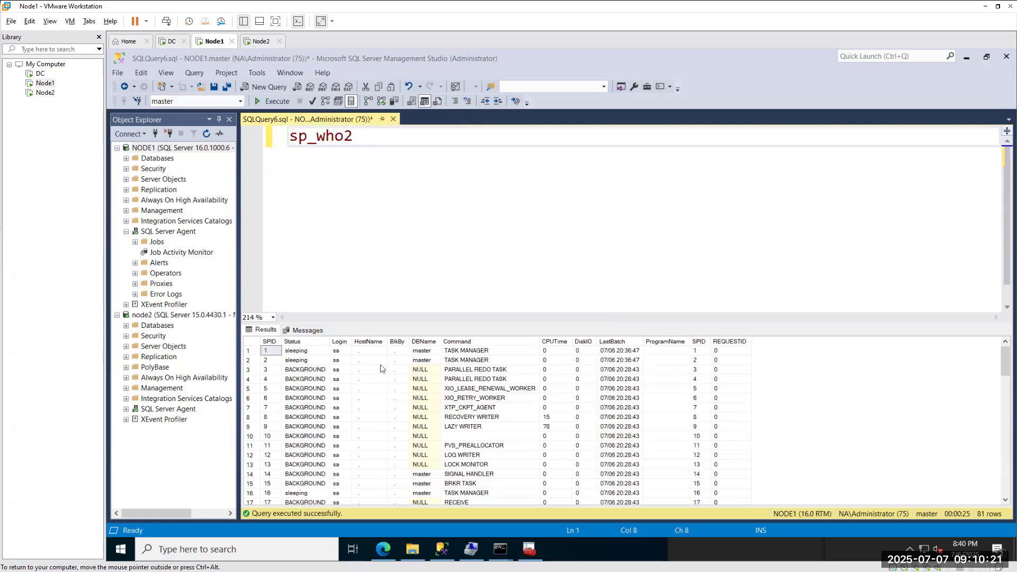
scroll(368, 451, "down", 6)
scroll(368, 451, "down", 15)
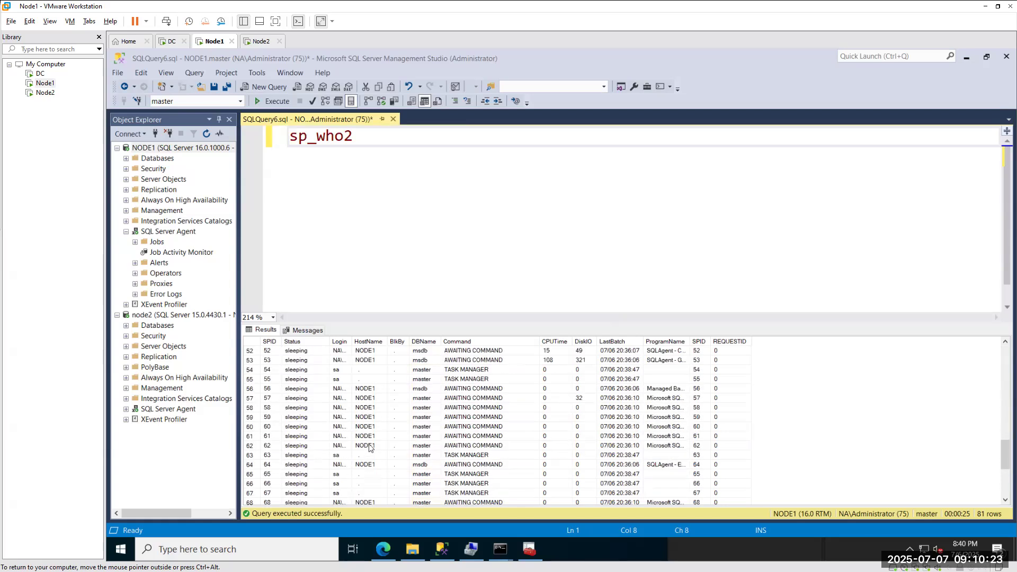
left_click(250, 437)
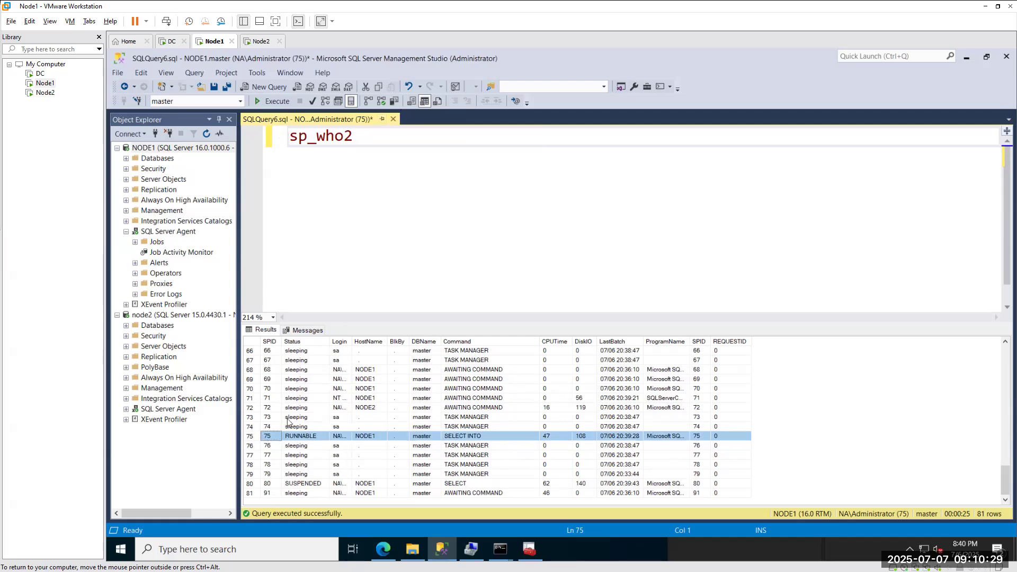
scroll(289, 422, "up", 7)
scroll(289, 421, "up", 15)
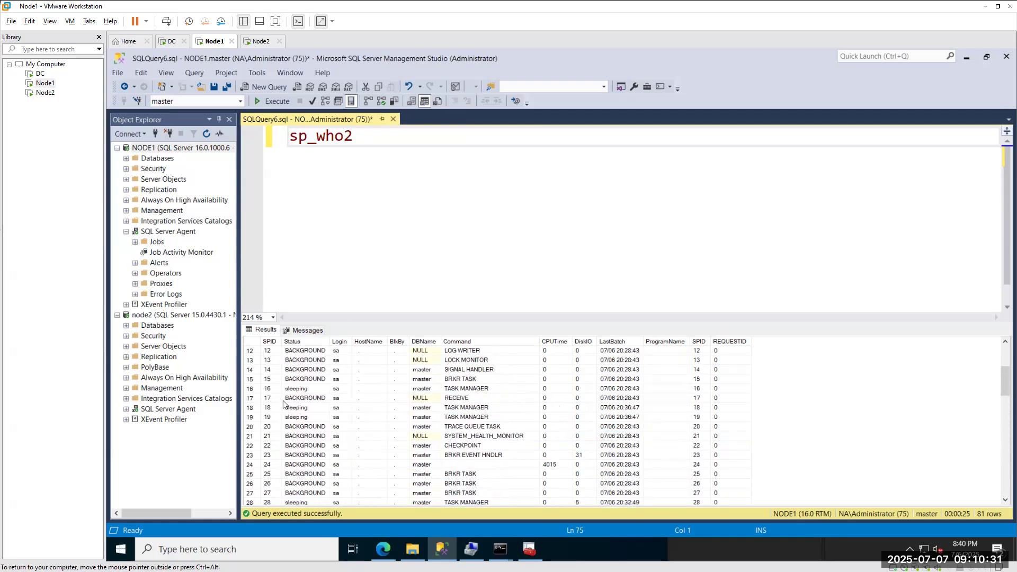
left_click(270, 342)
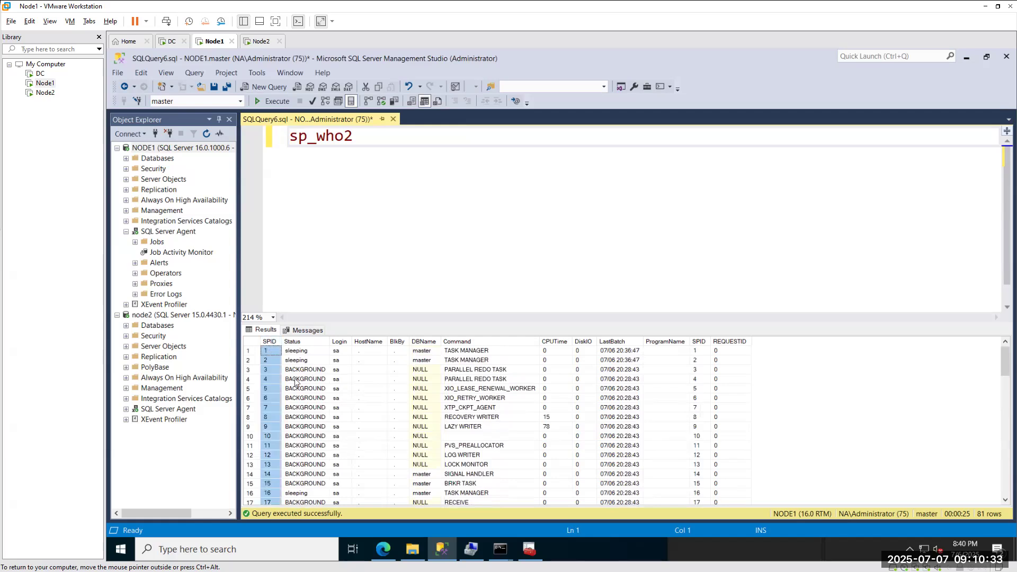
scroll(296, 383, "down", 6)
scroll(271, 457, "down", 7)
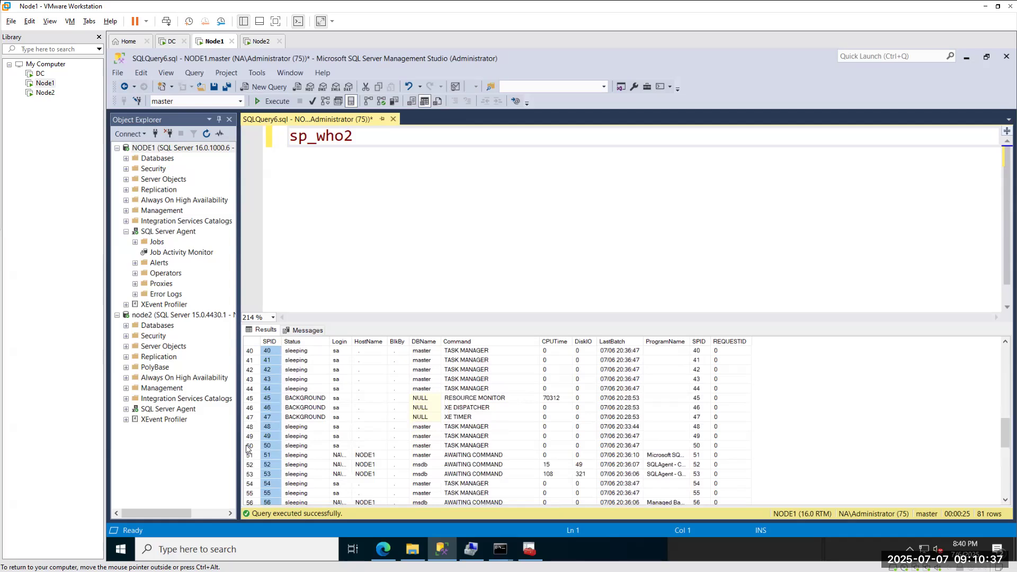
left_click(247, 446)
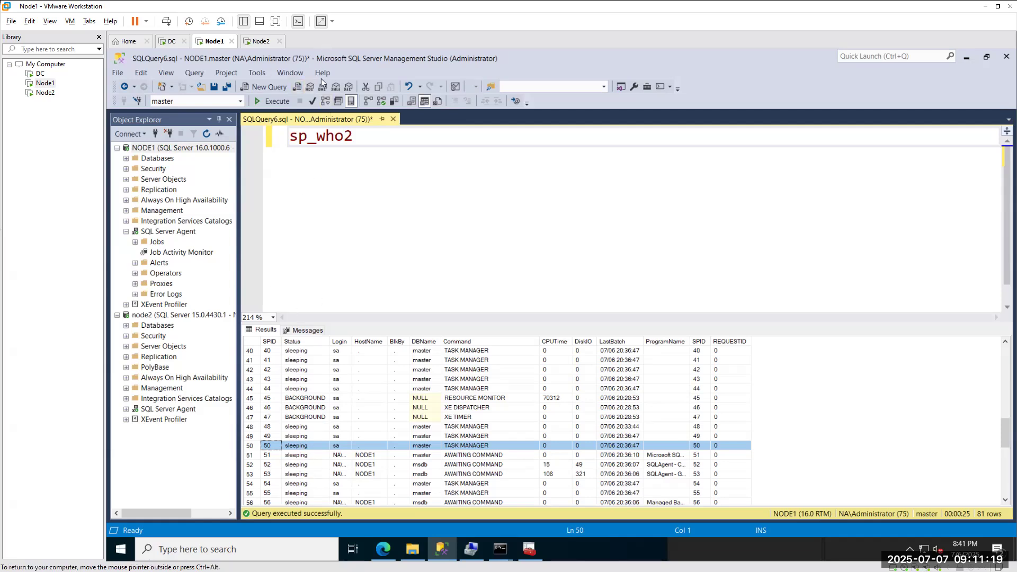
scroll(350, 447, "down", 4)
scroll(348, 445, "down", 4)
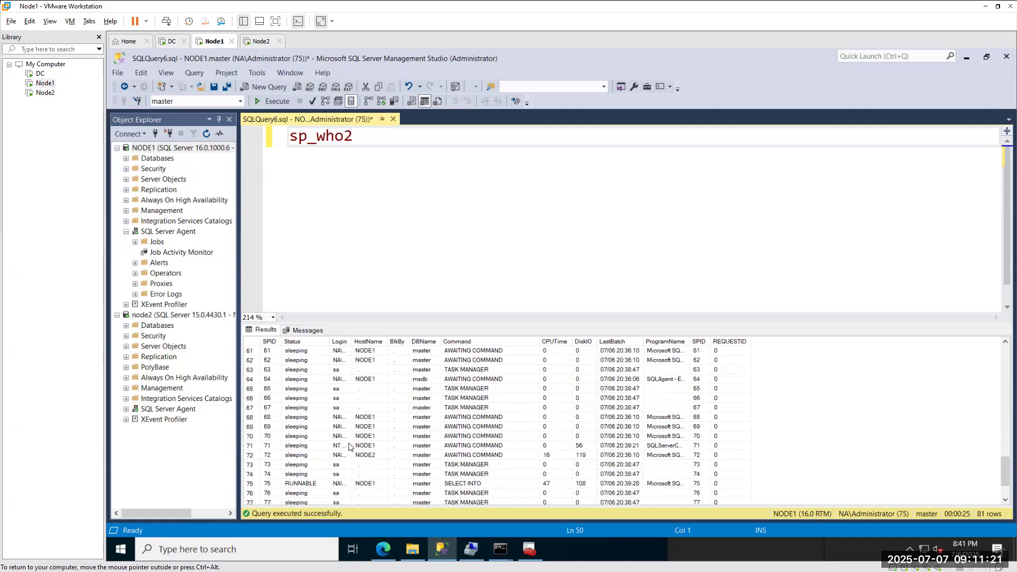
scroll(348, 446, "down", 1)
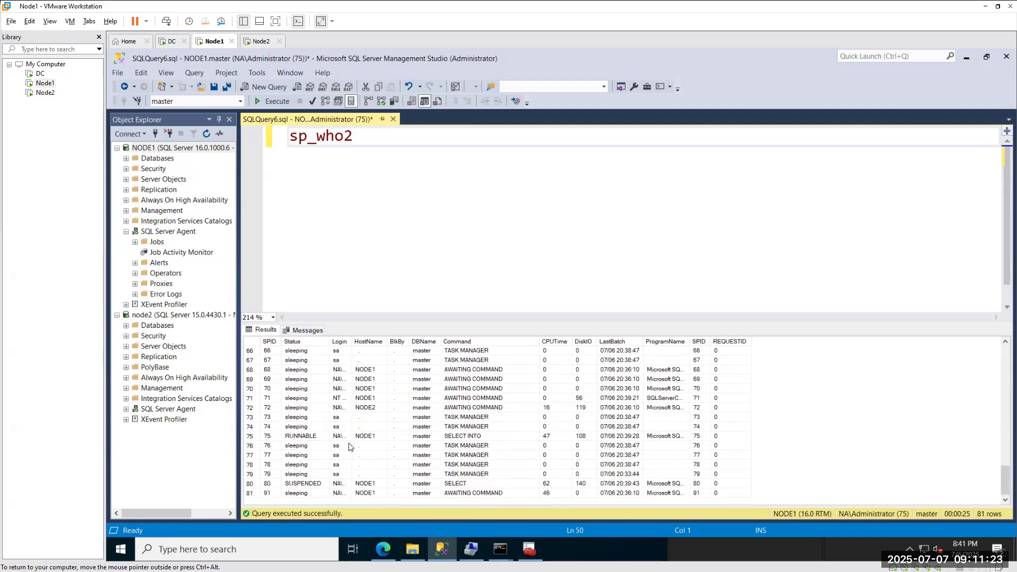
left_click(260, 44)
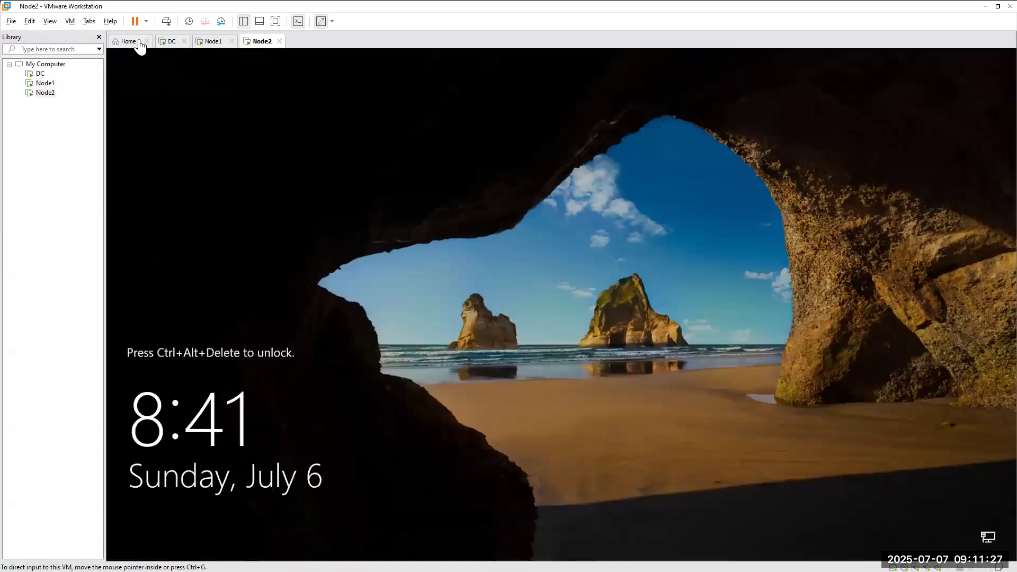
Send Ctrl+Alt+Del to the Node2 VM and enter the account password.
left_click(87, 24)
mouse_move(68, 25)
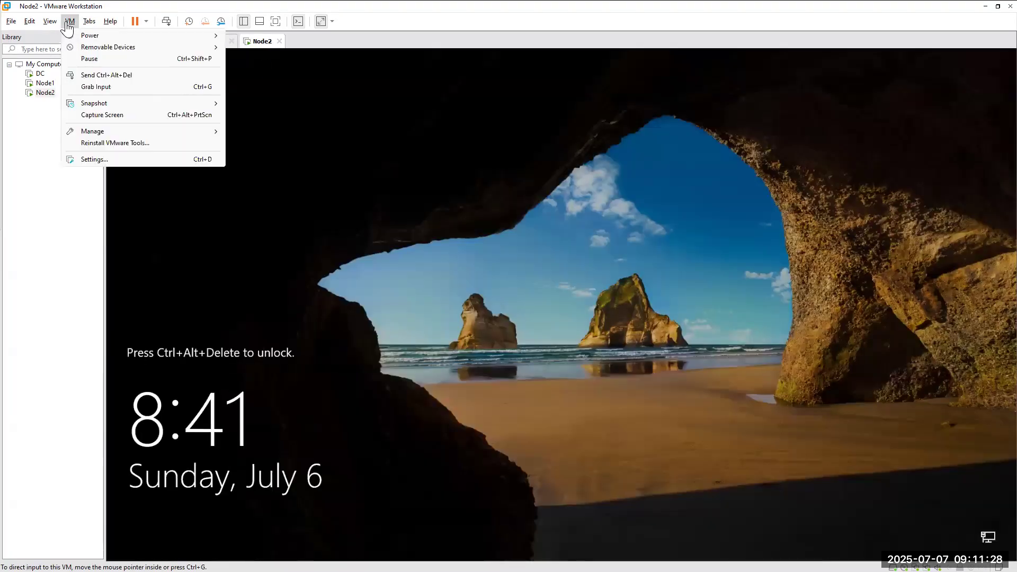
left_click(93, 75)
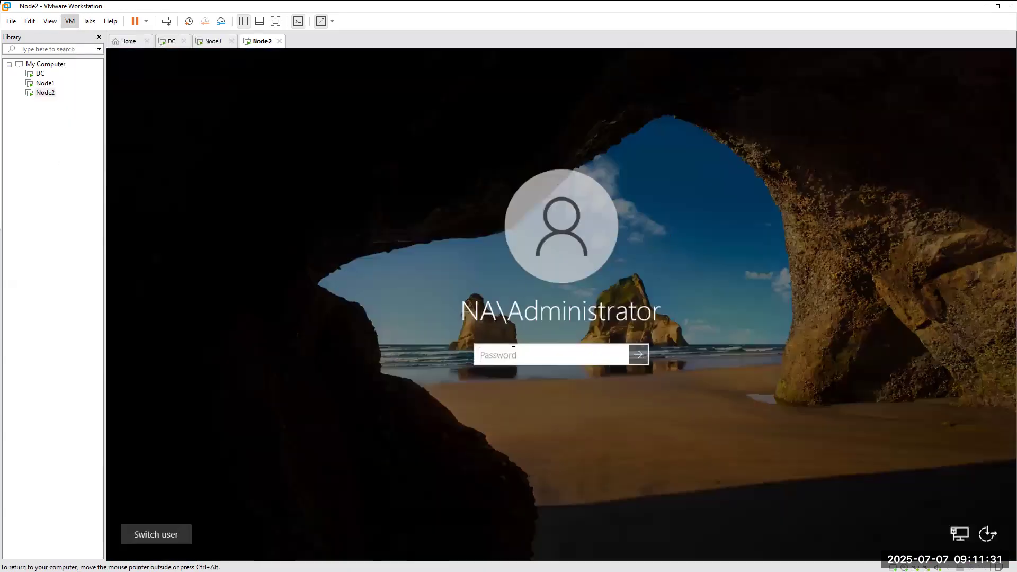
key("Caps_Lock")
type("*************")
key("Return")
Re-enter the password to unlock Node2, open a new SSMS query, and return to Node1.
left_click(555, 376)
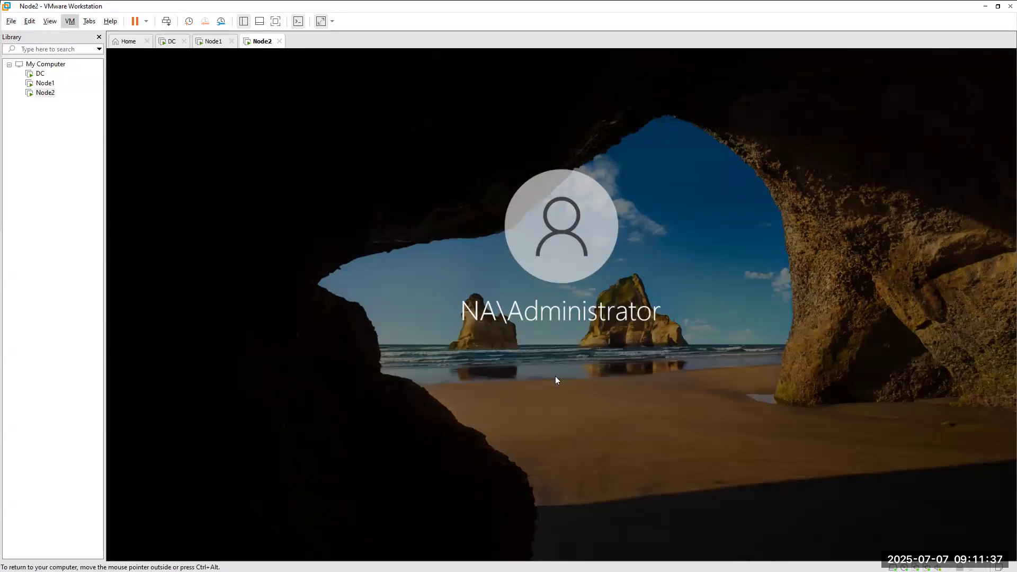
type("**********")
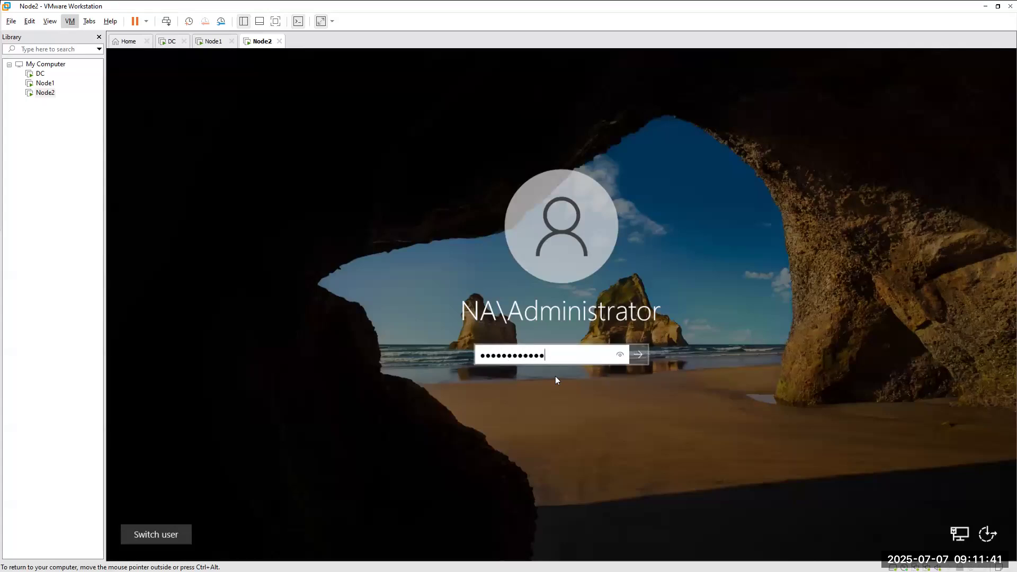
key("Return")
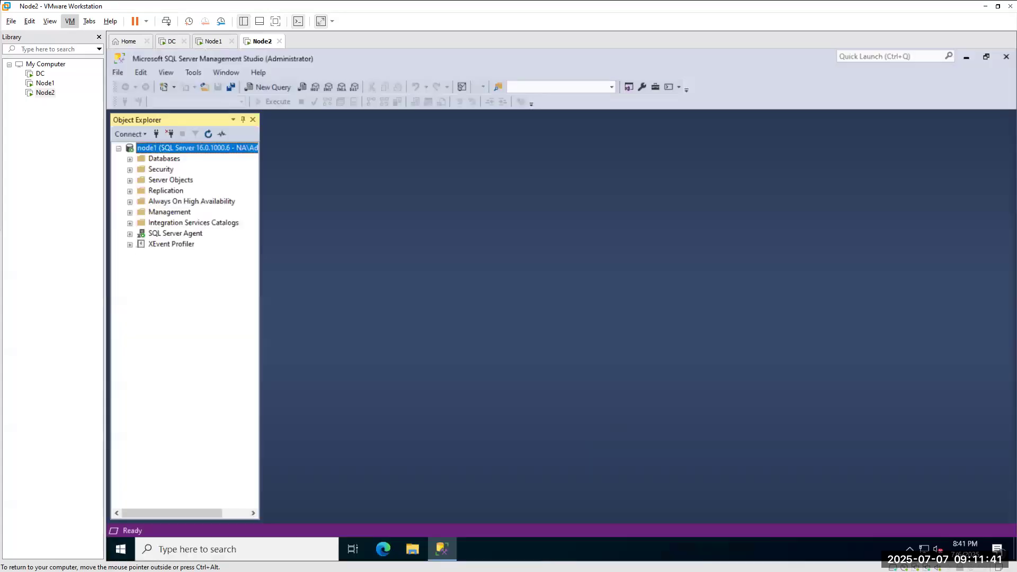
left_click(268, 88)
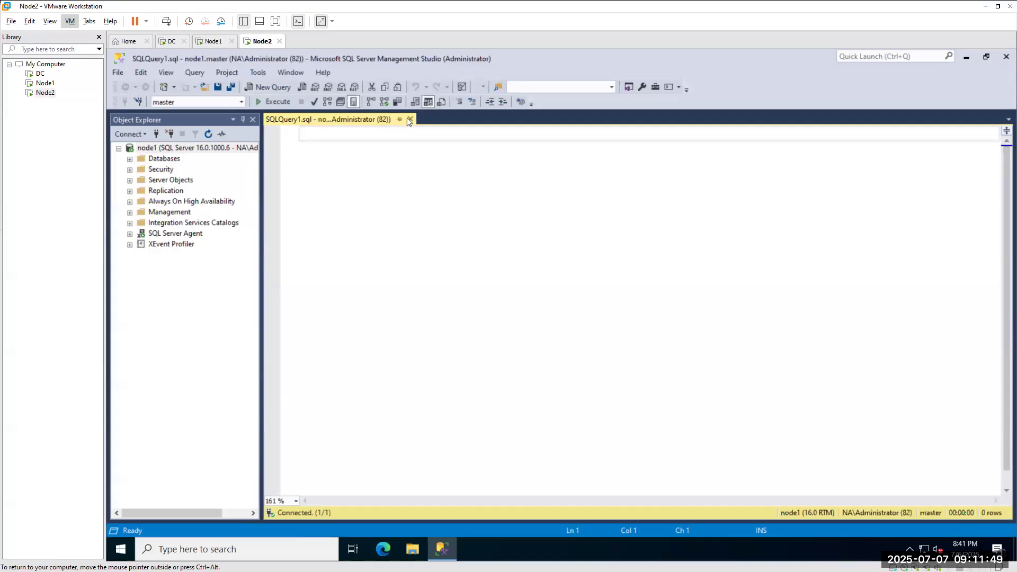
left_click(211, 40)
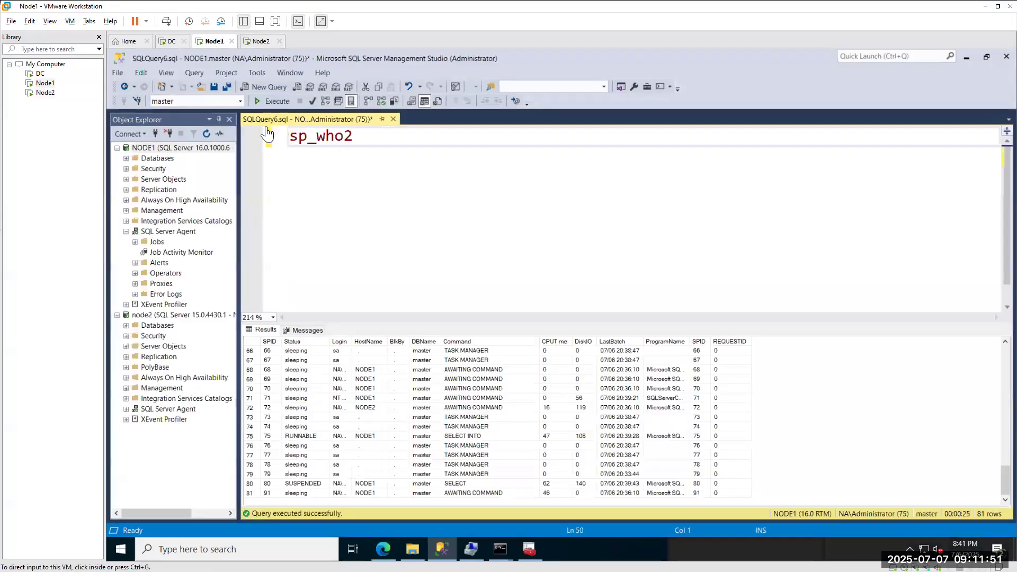
Rerun sp_who2 and pick out the session row with SPID 82.
left_click(269, 101)
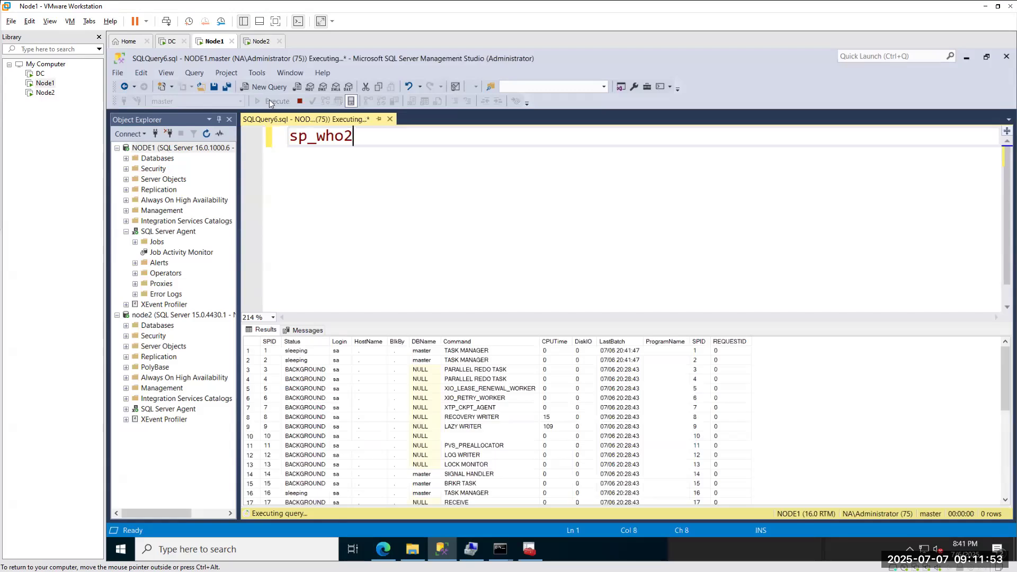
scroll(339, 427, "down", 20)
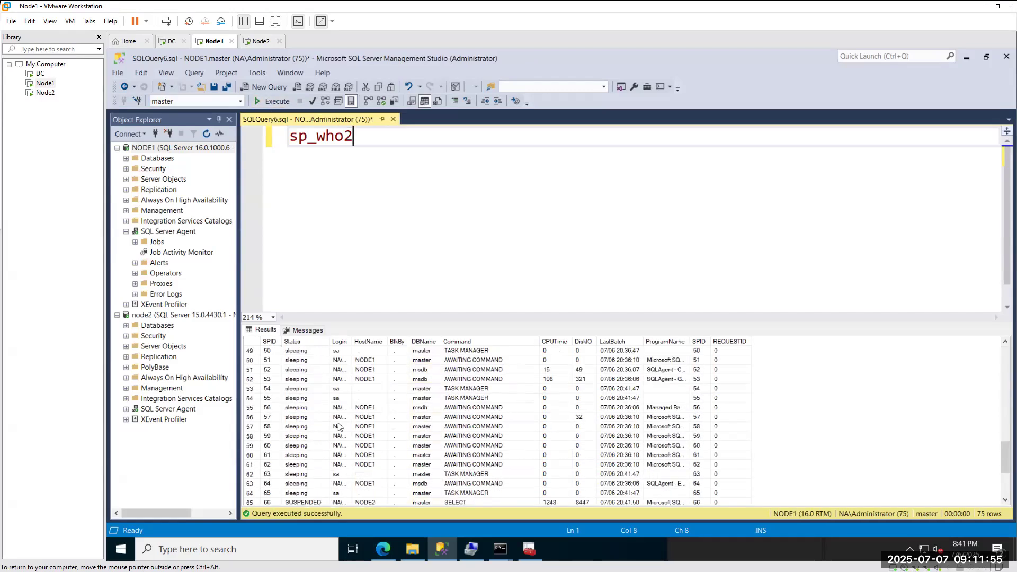
left_click(249, 484)
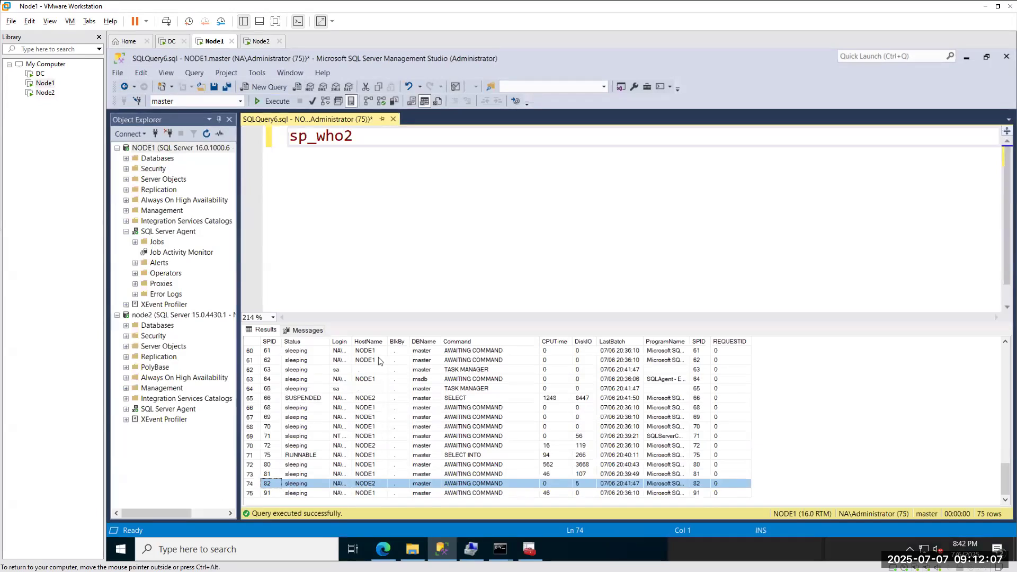
Widen the Login and ProgramName columns to read that NODE2 session's full values.
double_click(352, 341)
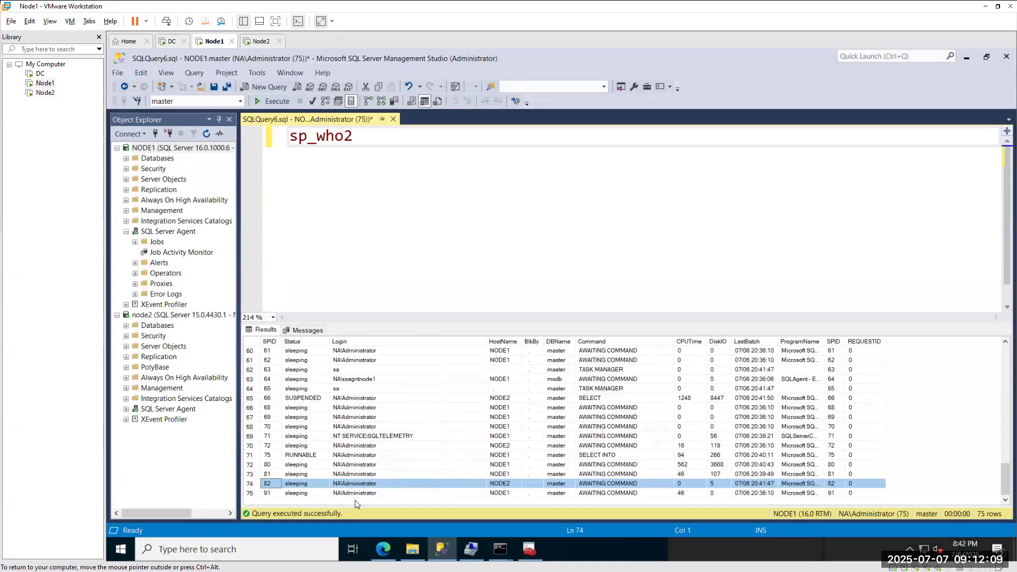
left_click(355, 484)
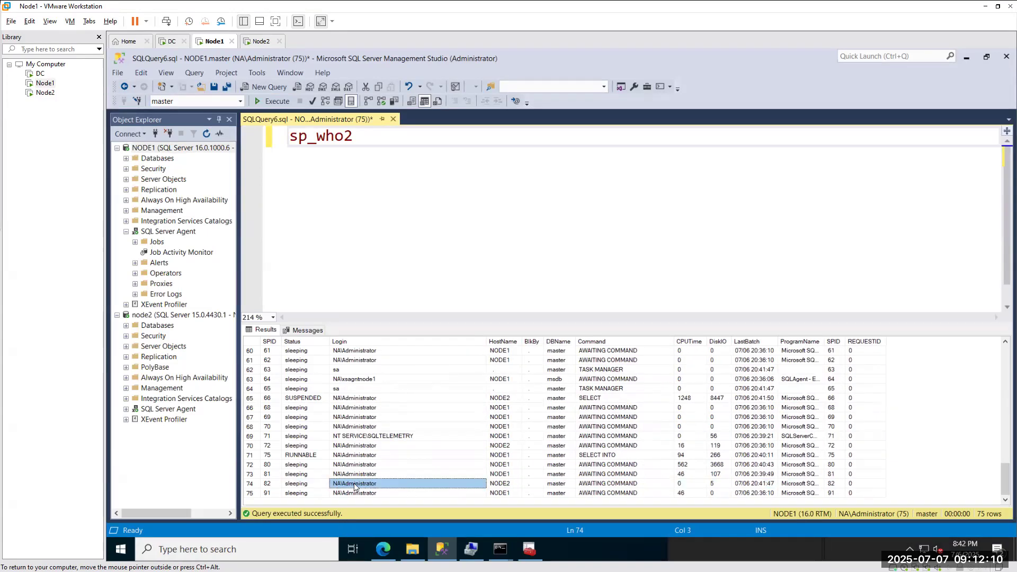
left_click(500, 484)
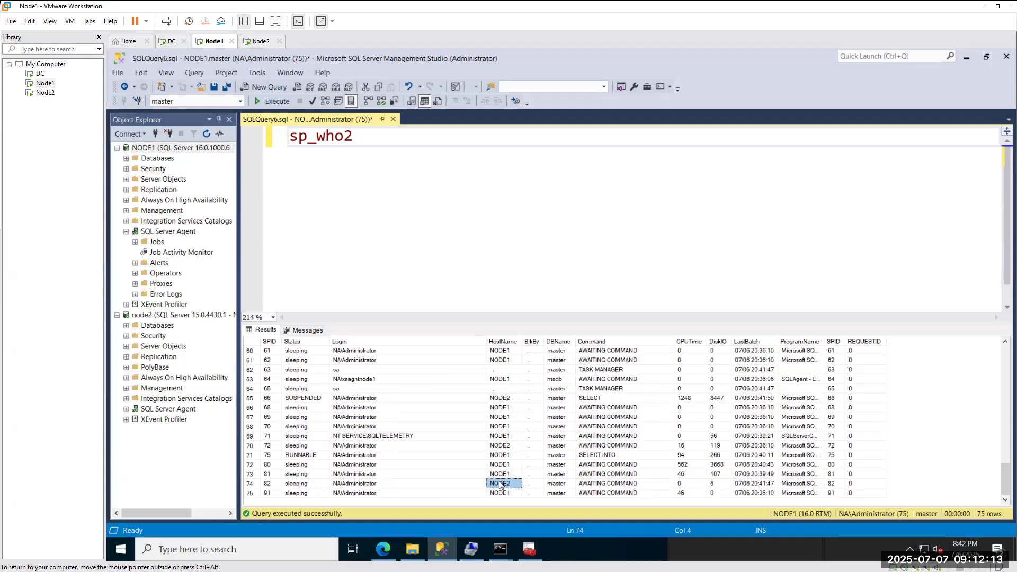
left_click(803, 486)
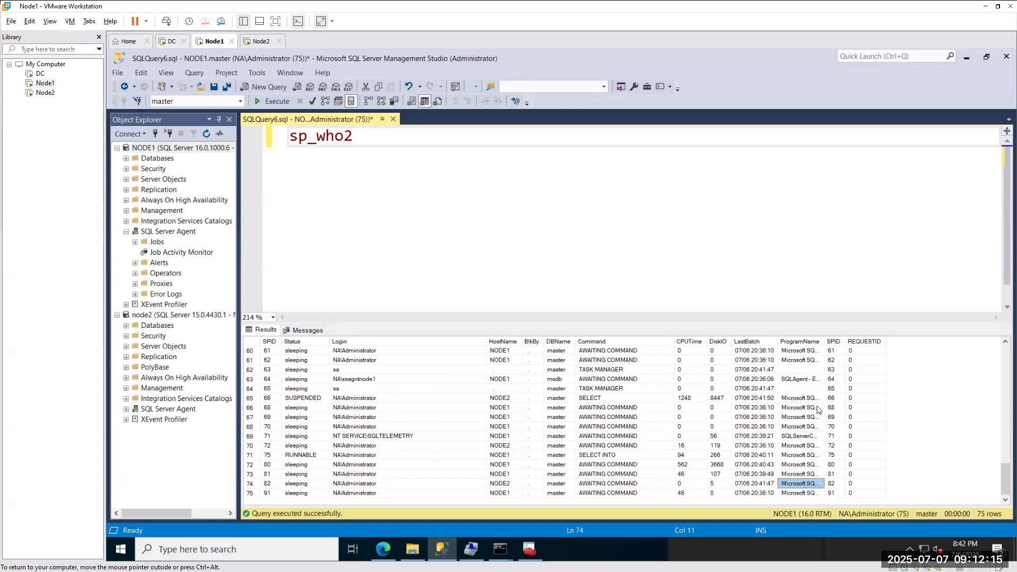
left_click_drag(825, 342, 872, 346)
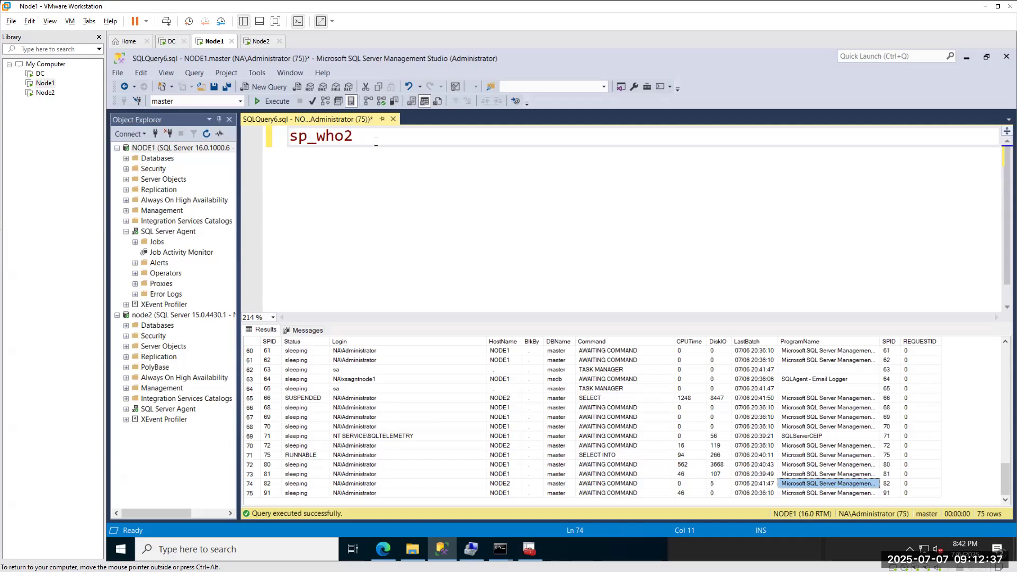
left_click(375, 140)
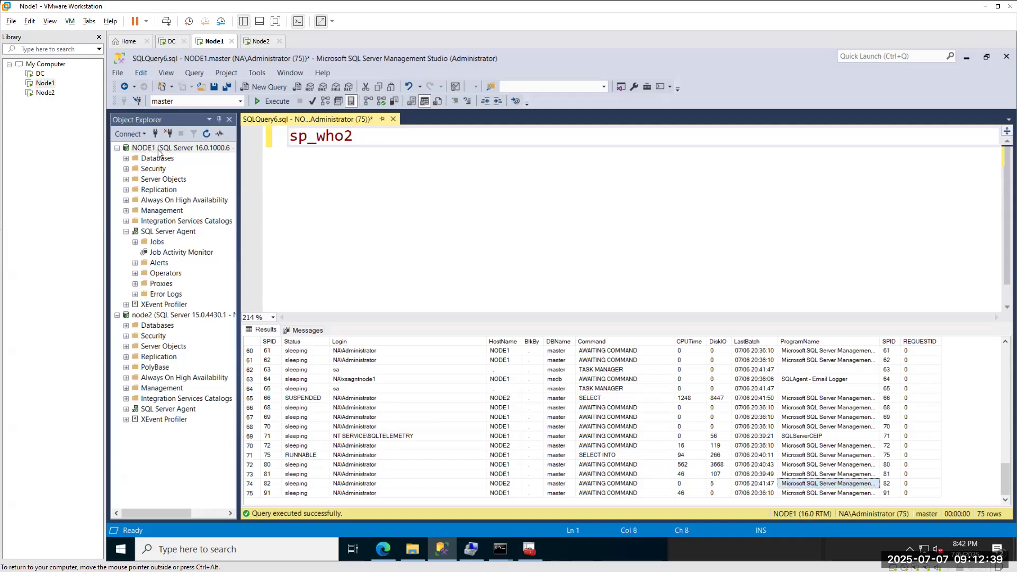
key("Return")
key("Return")
type("SELECT ")
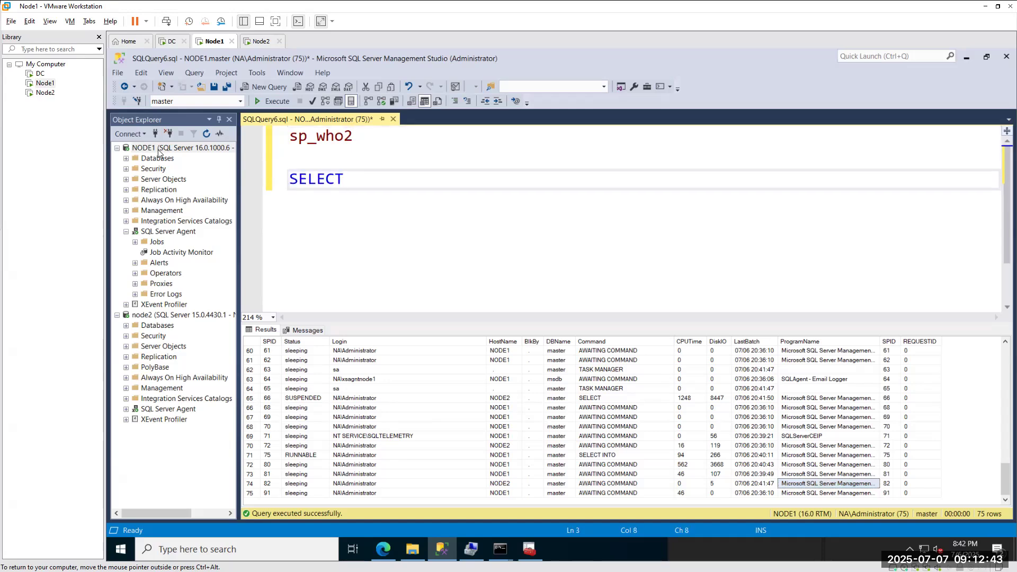
type("@@VERIO")
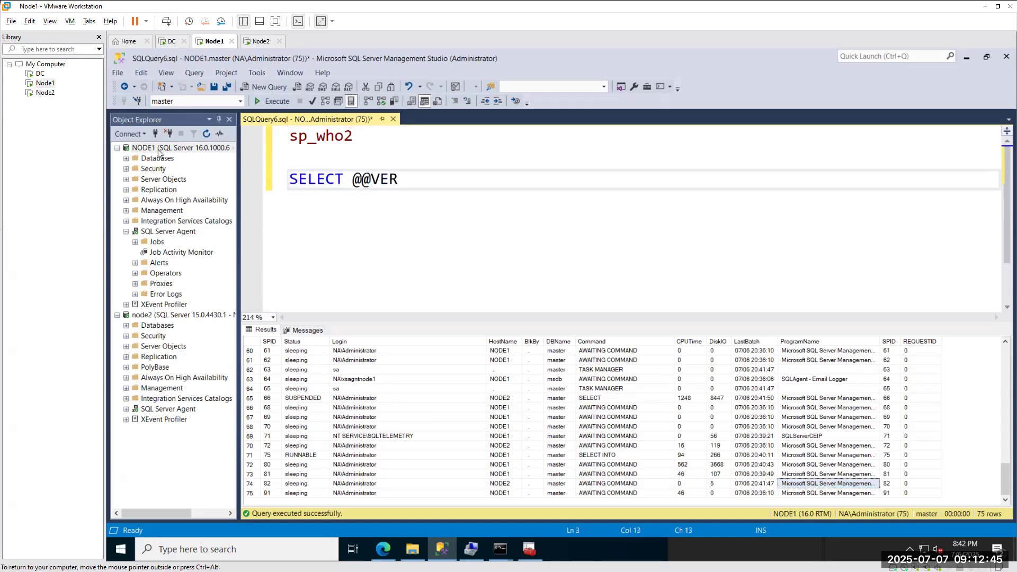
key("BackSpace")
key("BackSpace")
key("BackSpace")
type("RSION")
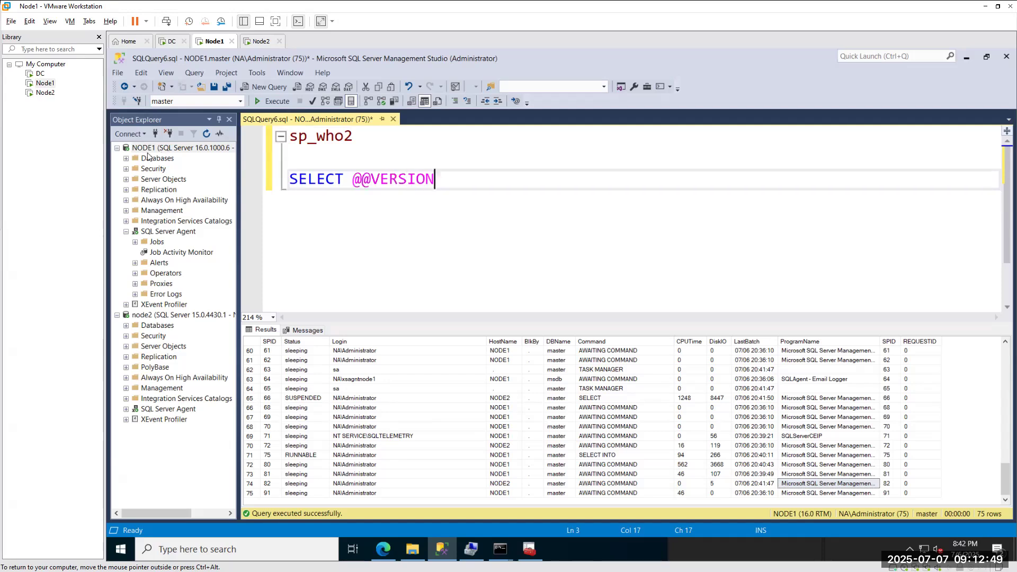
key("shift+Home")
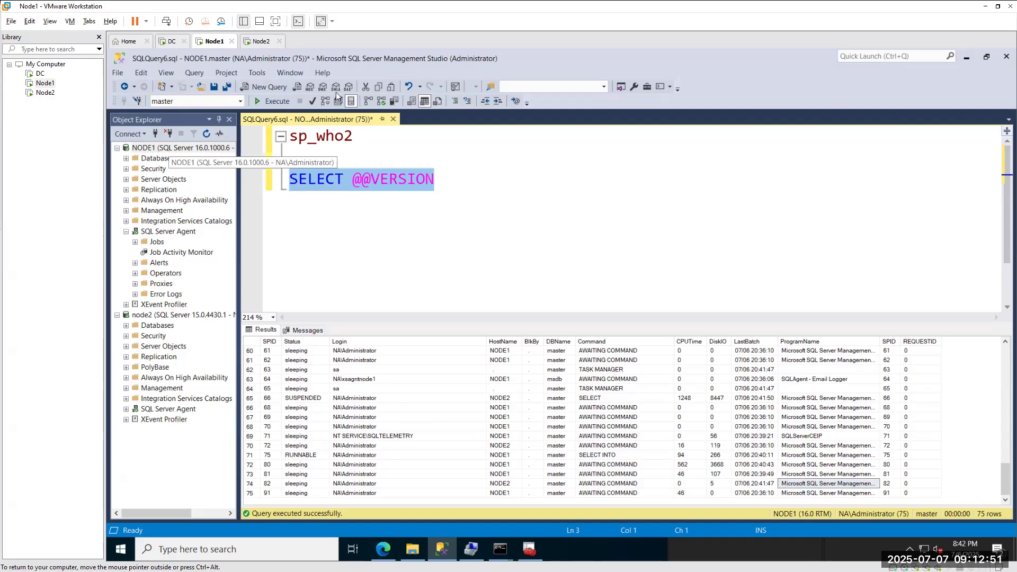
left_click(309, 103)
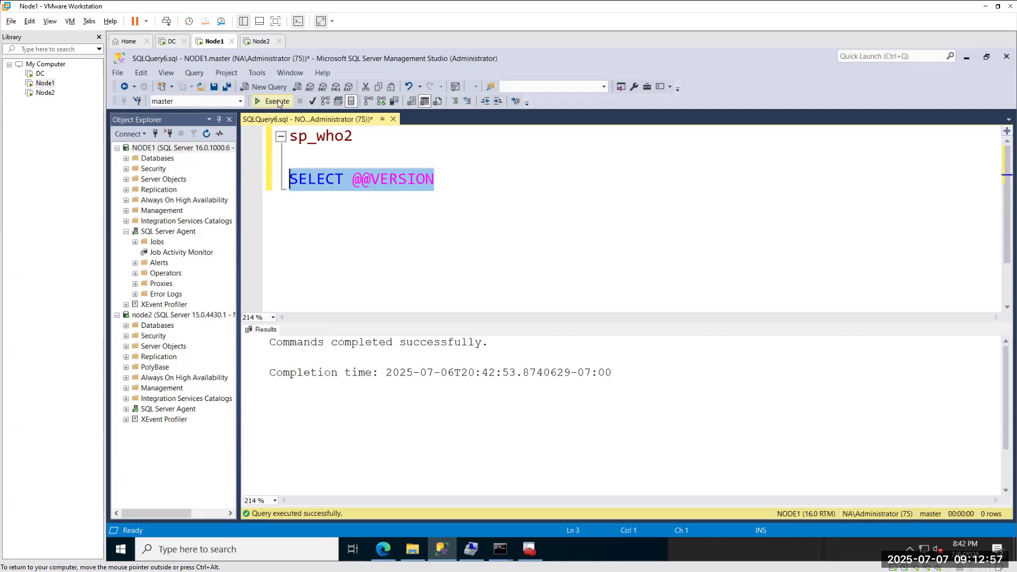
left_click(462, 177)
key("shift+Home")
key("F5")
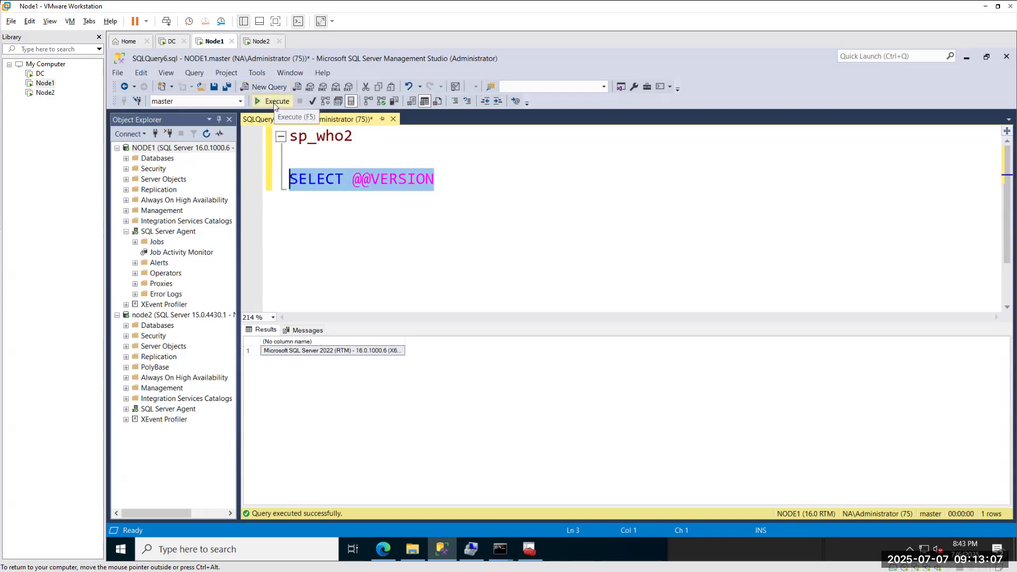
Widen the version result column and paste the full version string below the query.
double_click(405, 340)
left_click(349, 352)
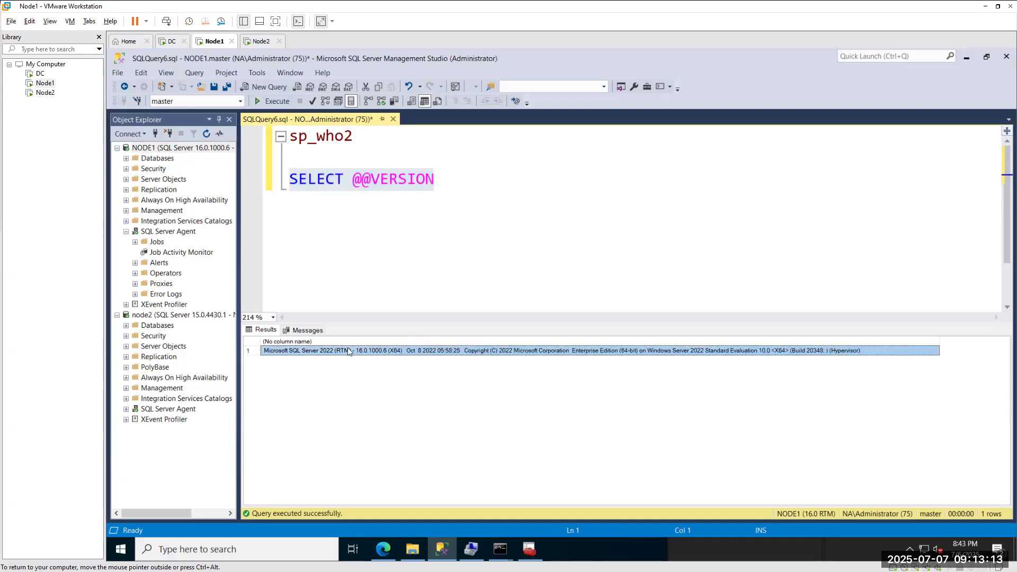
left_click(320, 227)
left_click(441, 181)
key("Return")
key("Return")
type("Microsoft SQL Server 2022 (RTM) - 16.0.1000.6 (X64) Oct 8 2022 05:58:25 Copyright (C) 2022 Microsoft Corporation Enterprise Edition (64-bit) on Windows Server 2022 Standard Evaluation 10.0 <X64> (Build 20348: ) (Hypervisor)")
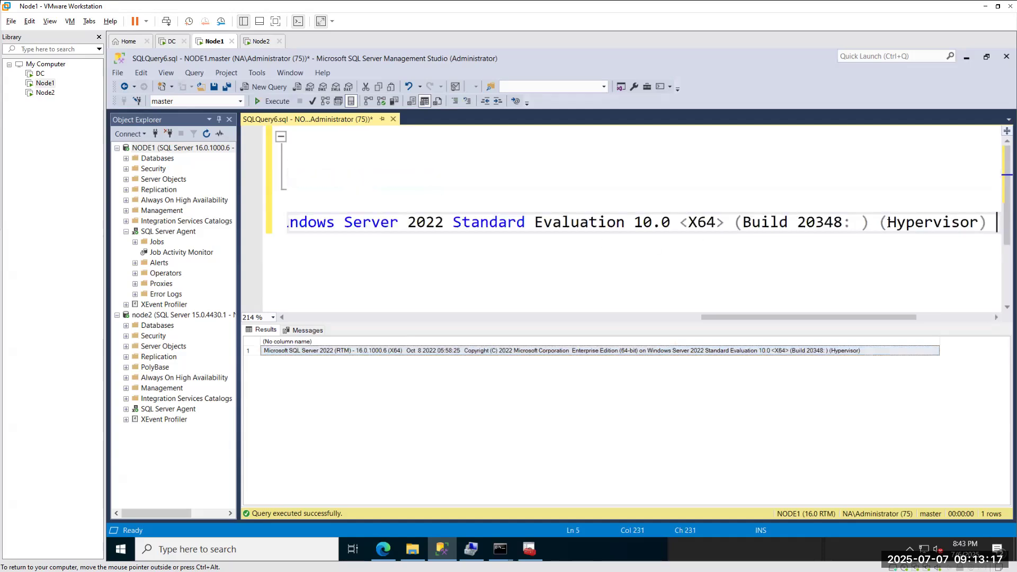
Break the pasted text at (Hypervisor), Copyright, Enterprise Edition and 10.0, then select all of it.
left_click(874, 225)
key("Return")
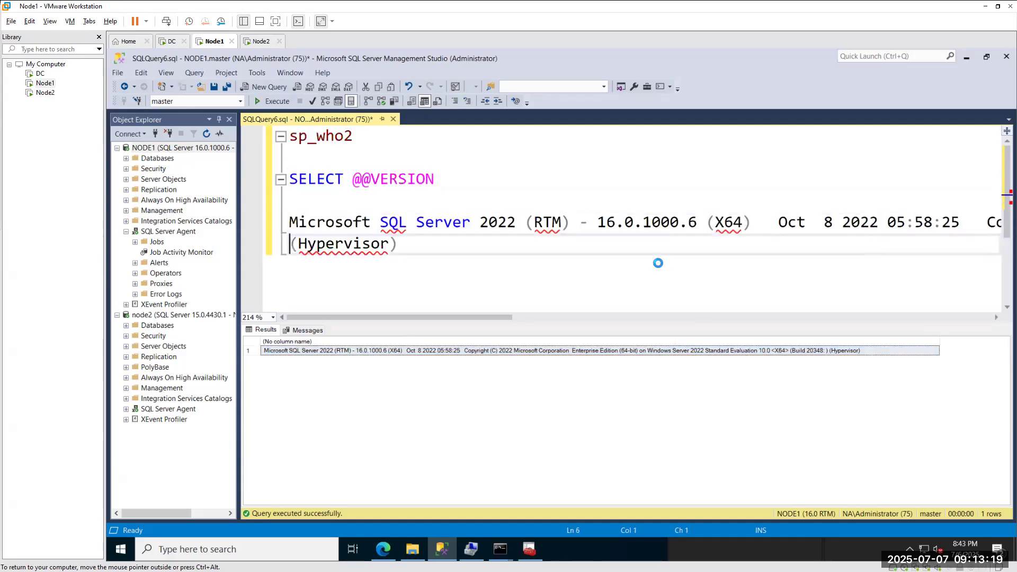
left_click(978, 222)
key("Return")
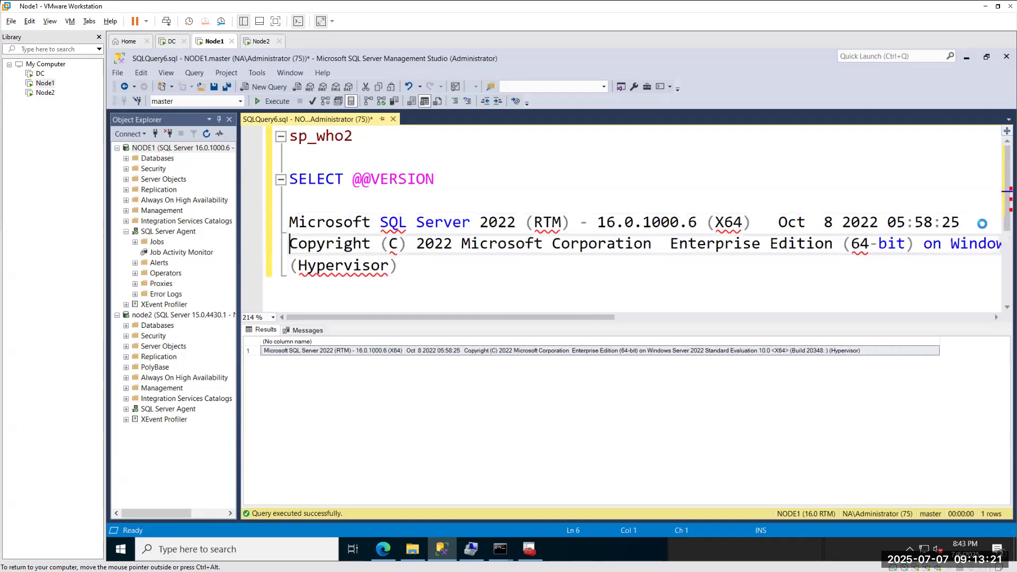
left_click(671, 237)
key("Return")
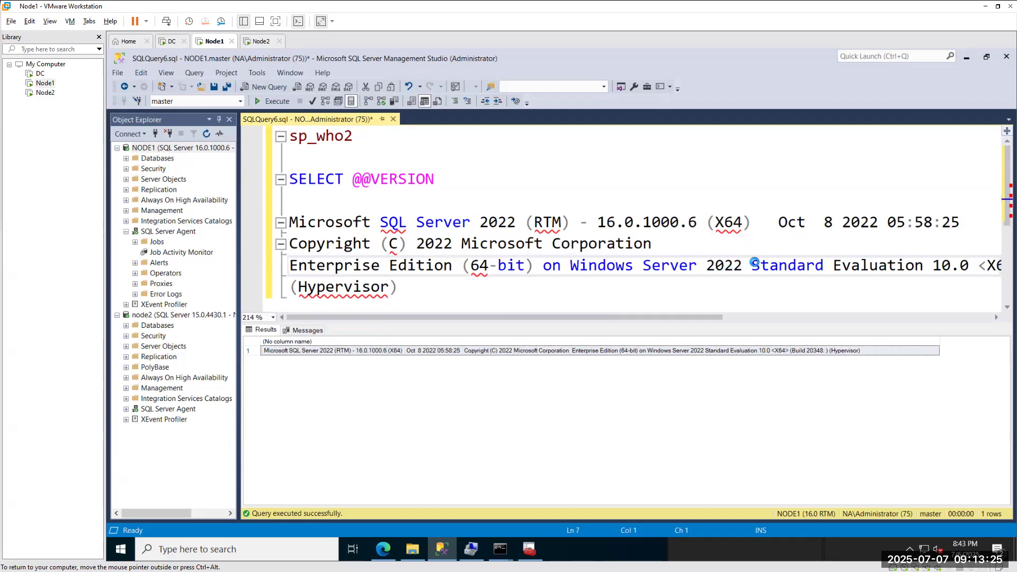
left_click(931, 266)
key("Return")
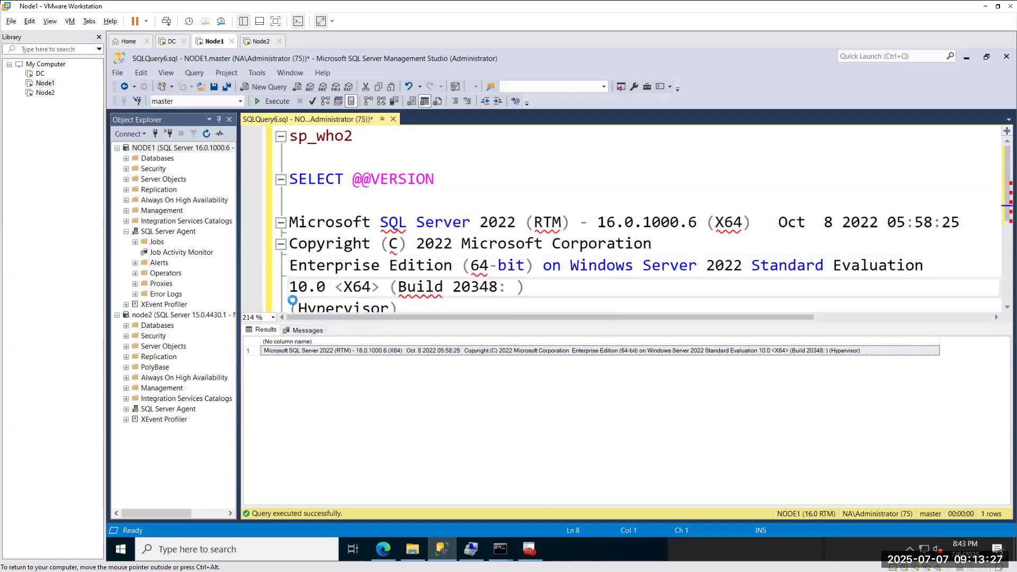
scroll(306, 263, "down", 1)
left_click_drag(415, 241, 289, 154)
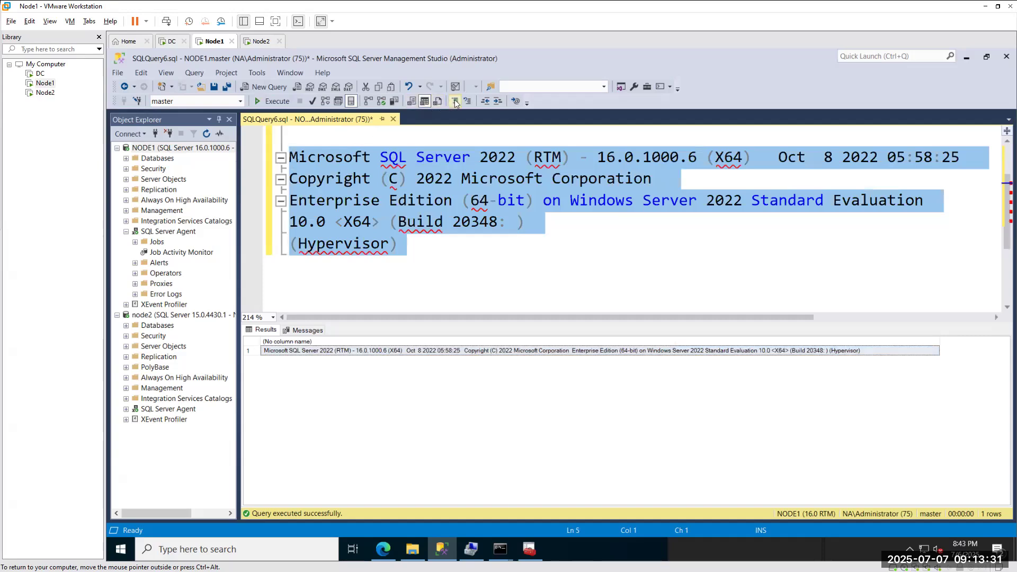
left_click(439, 106)
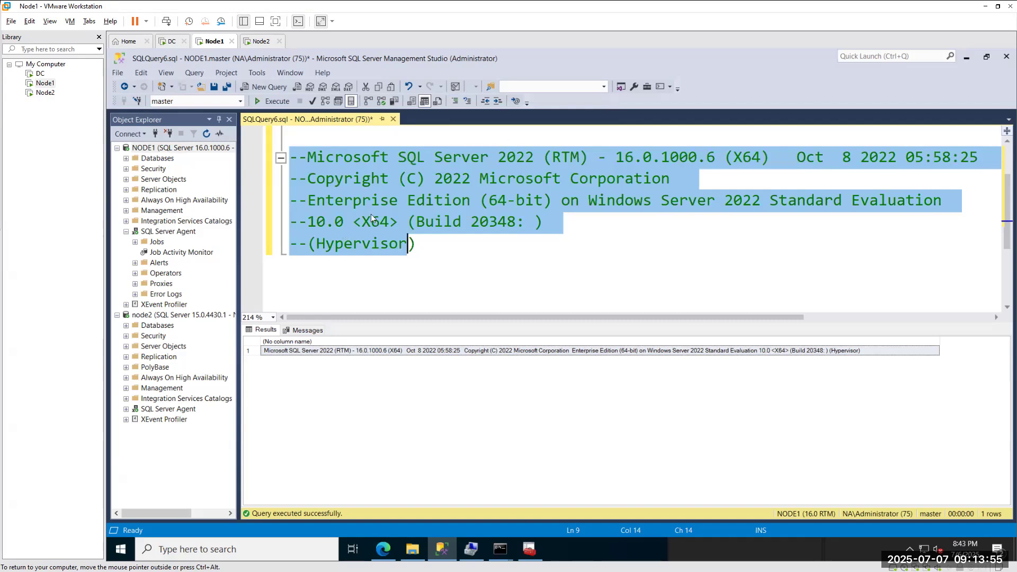
left_click_drag(720, 159, 598, 158)
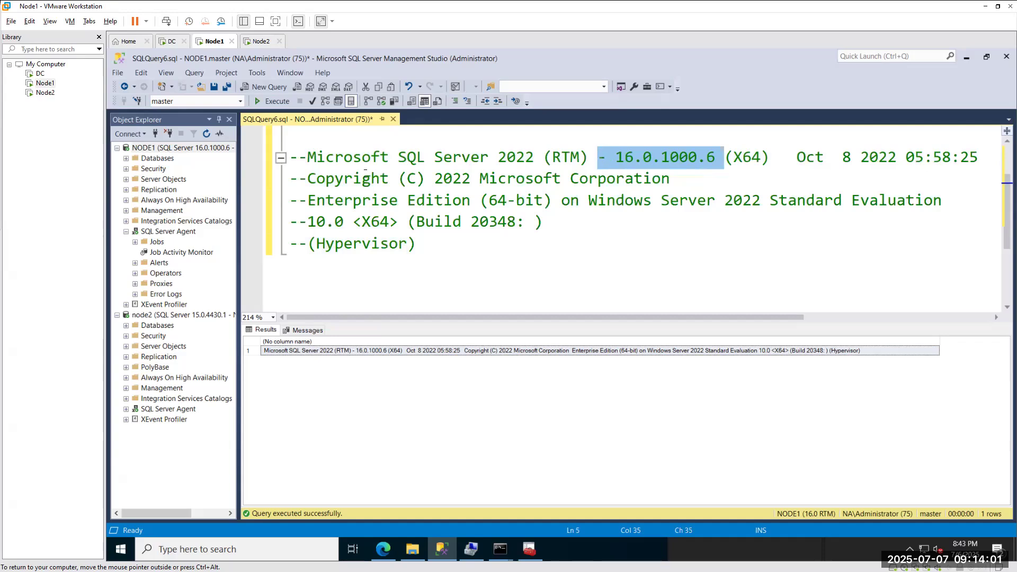
scroll(366, 170, "up", 1)
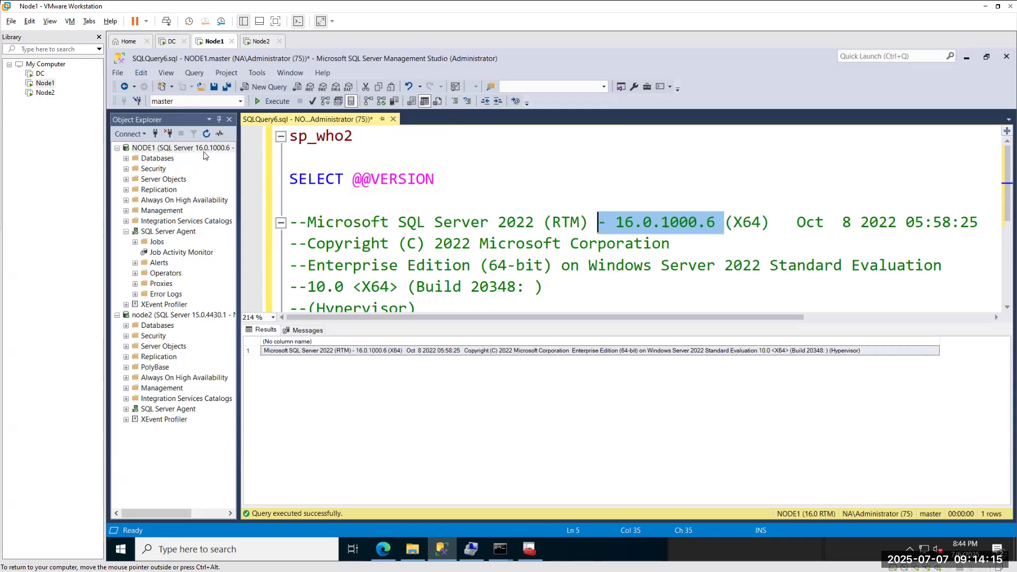
left_click_drag(456, 183, 289, 181)
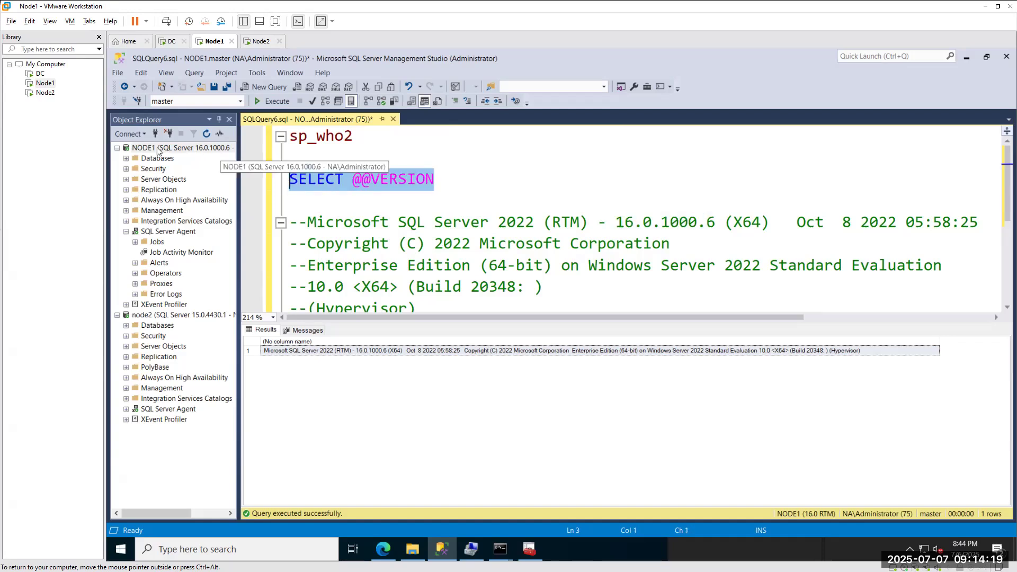
Open NODE1's Server Properties and inspect its Name, Product, Operating System and Version values.
right_click(156, 151)
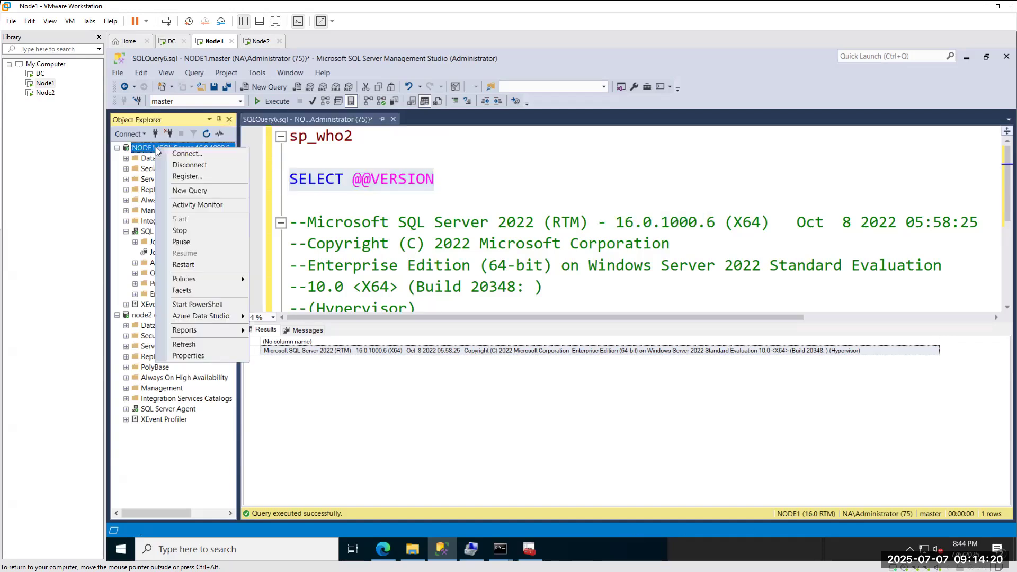
left_click(189, 355)
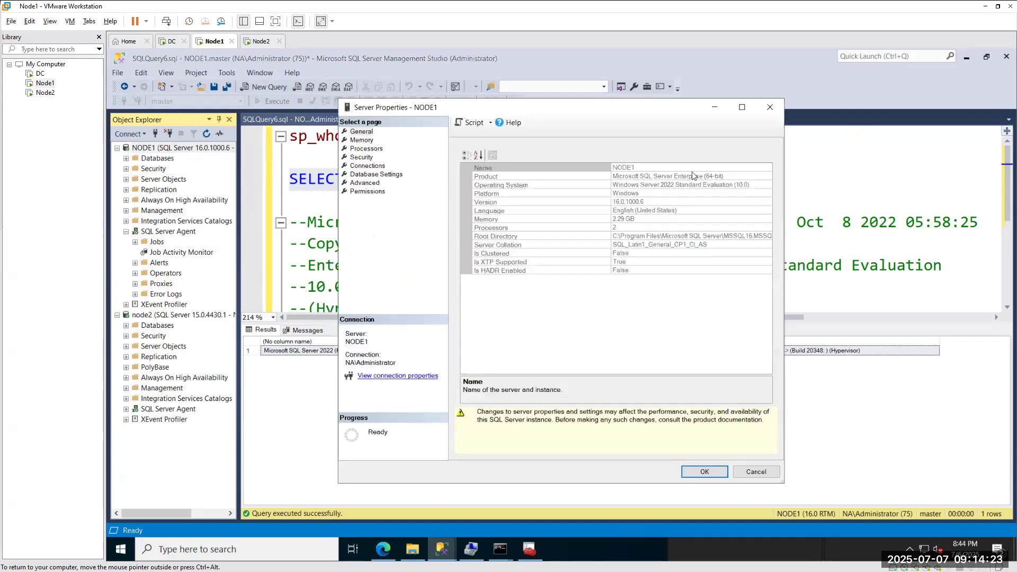
left_click(623, 168)
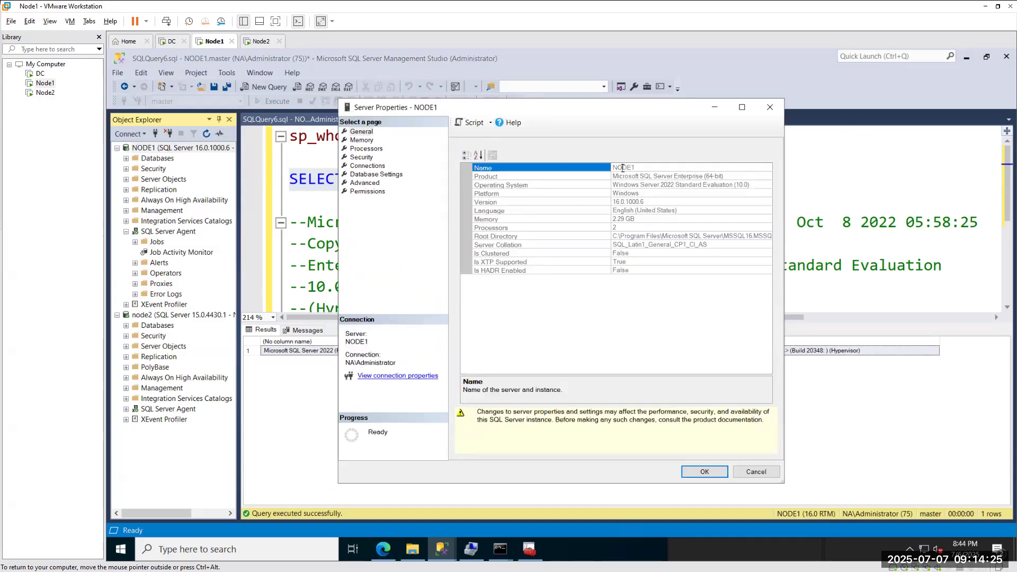
left_click(654, 177)
left_click(646, 185)
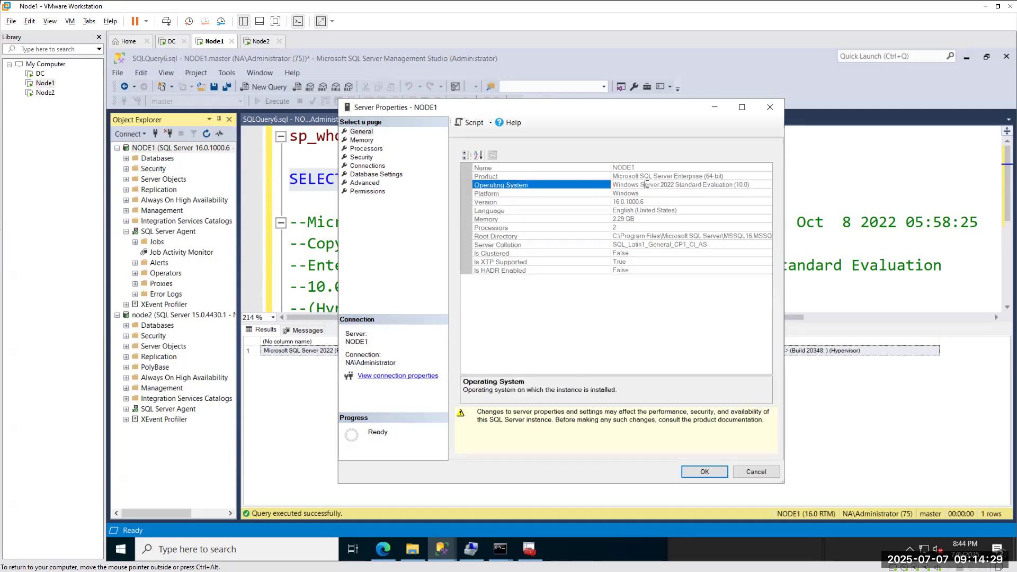
double_click(644, 184)
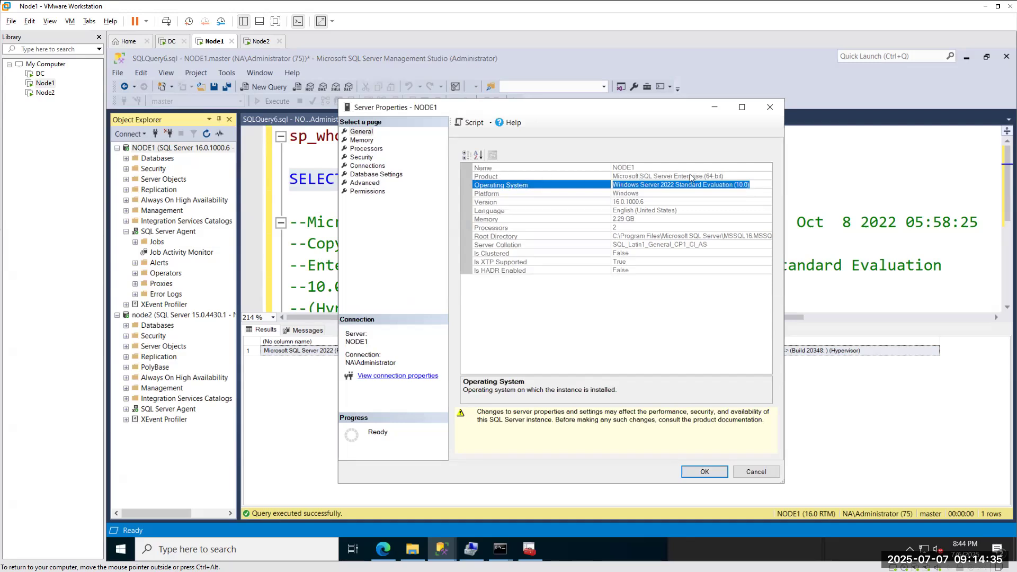
left_click(627, 204)
Read the Platform, OS, Product, Name, Collation, Memory and Processors descriptions, then close unchanged.
left_click(627, 194)
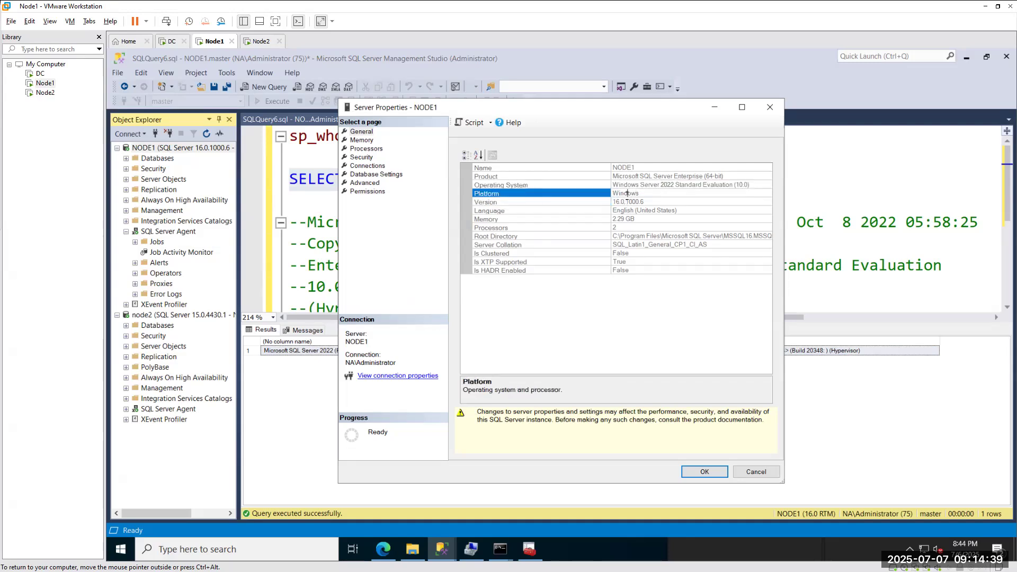
left_click(639, 185)
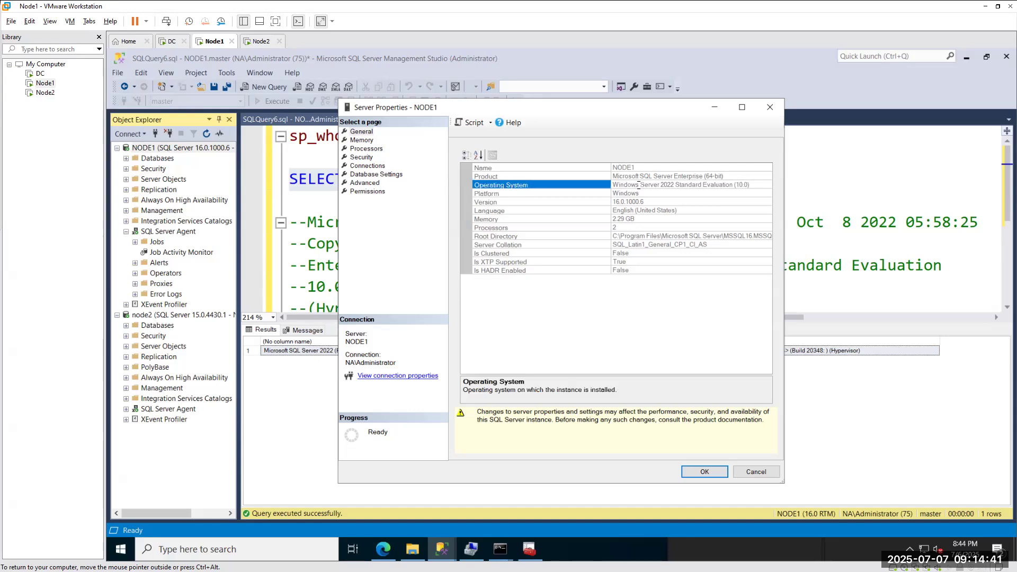
left_click(636, 177)
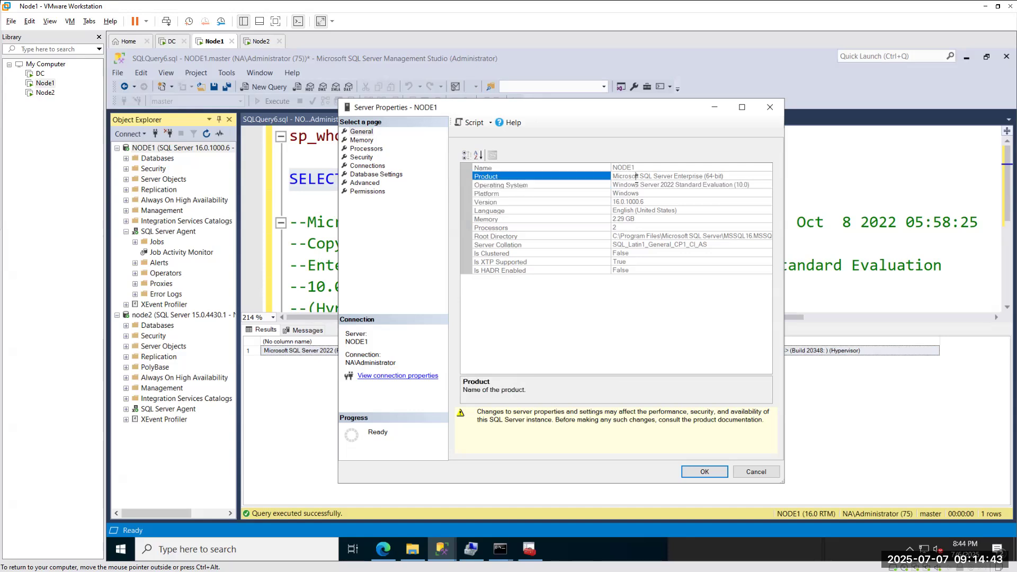
left_click(615, 167)
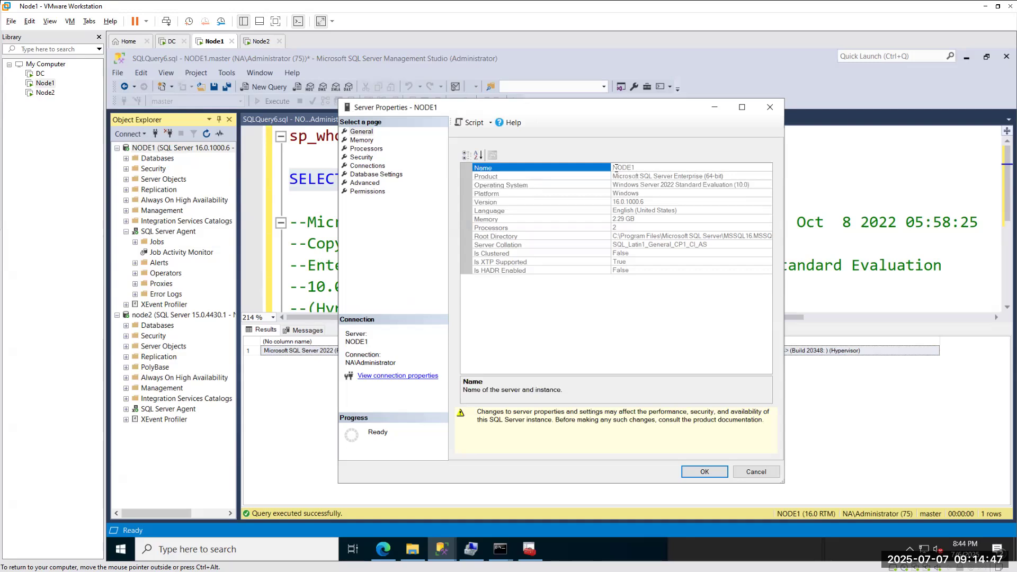
left_click(715, 245)
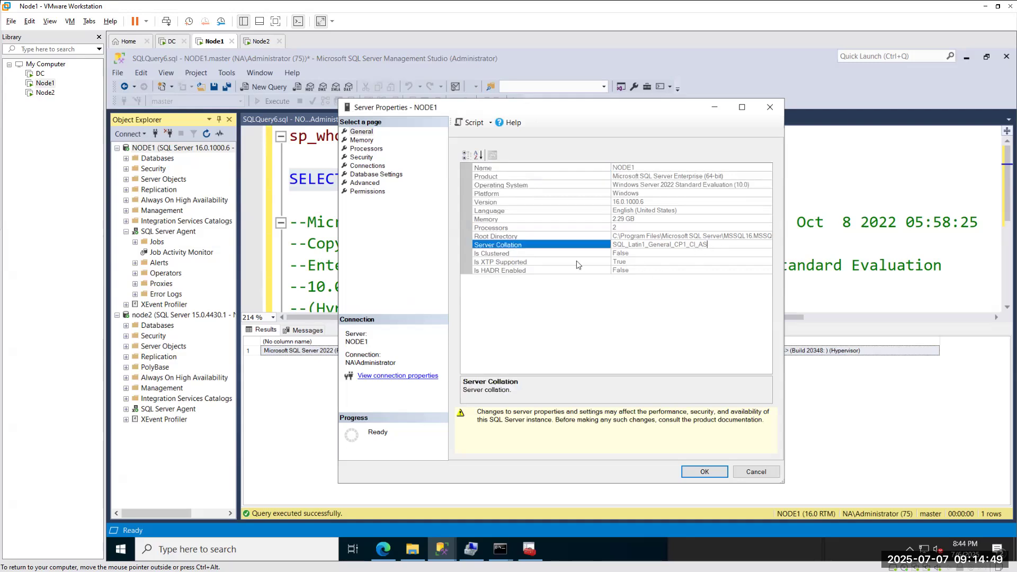
left_click(646, 220)
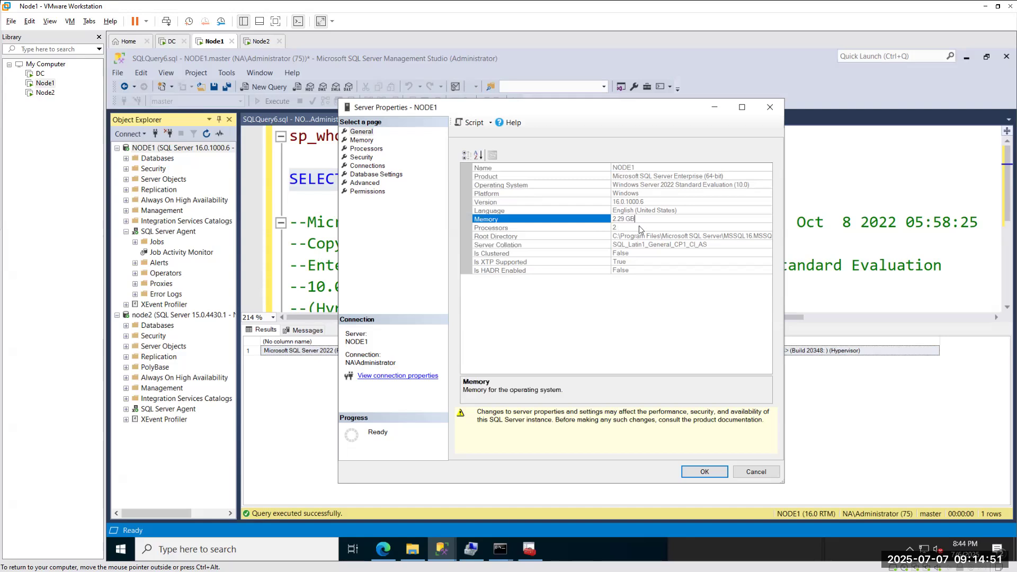
left_click(637, 227)
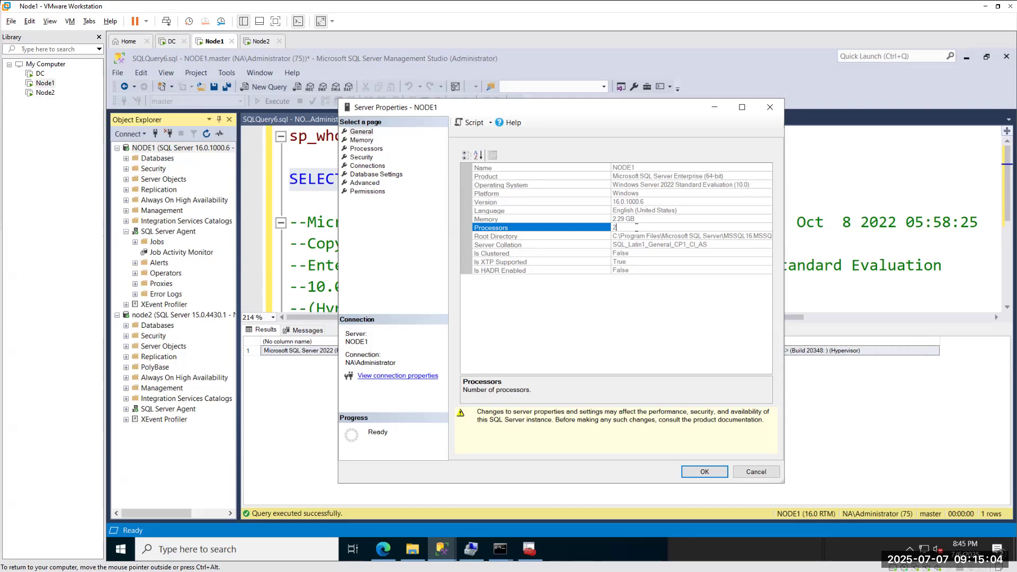
left_click(769, 107)
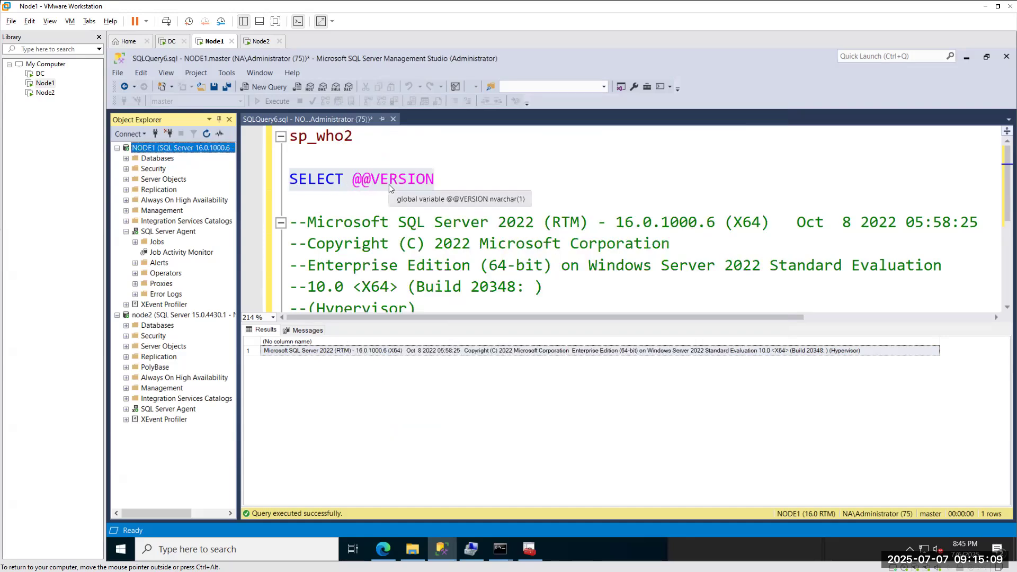
left_click(474, 184)
key("Return")
key("Return")
type("SELECT @@SERVERNAME")
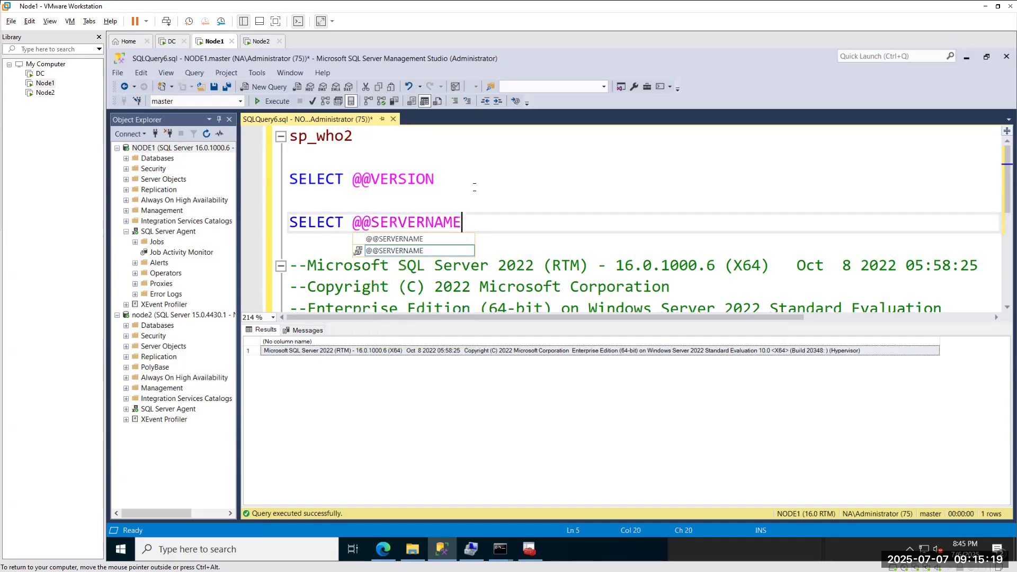
left_click_drag(353, 136, 290, 136)
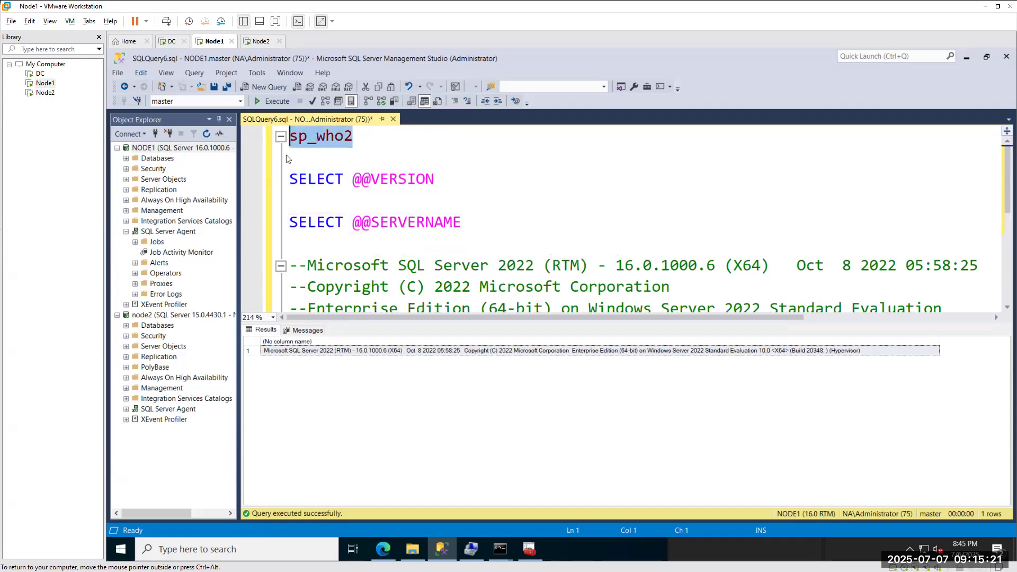
key("Delete")
key("Delete")
key("Delete")
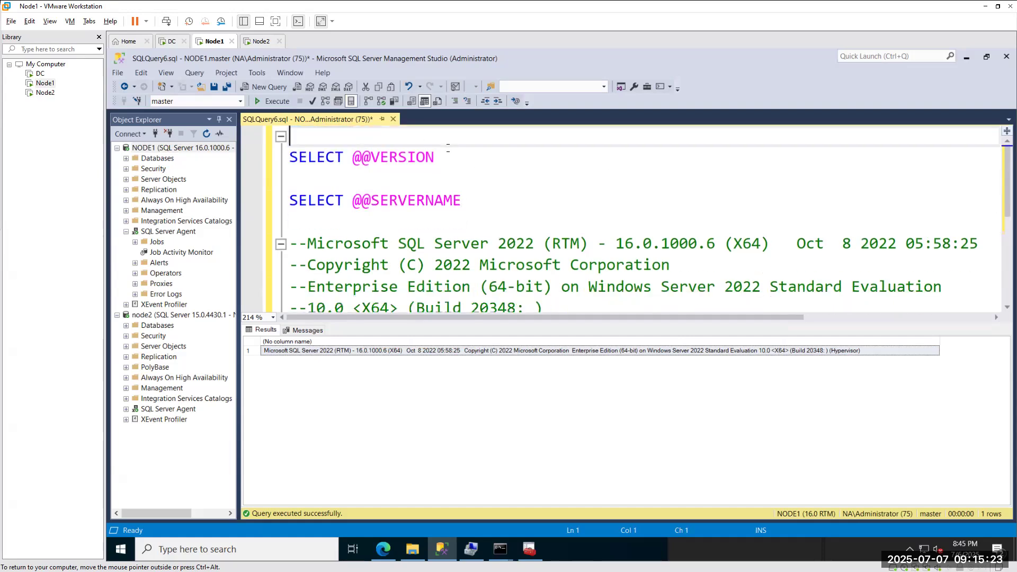
scroll(407, 280, "down", 1)
left_click_drag(408, 279, 289, 158)
key("Delete")
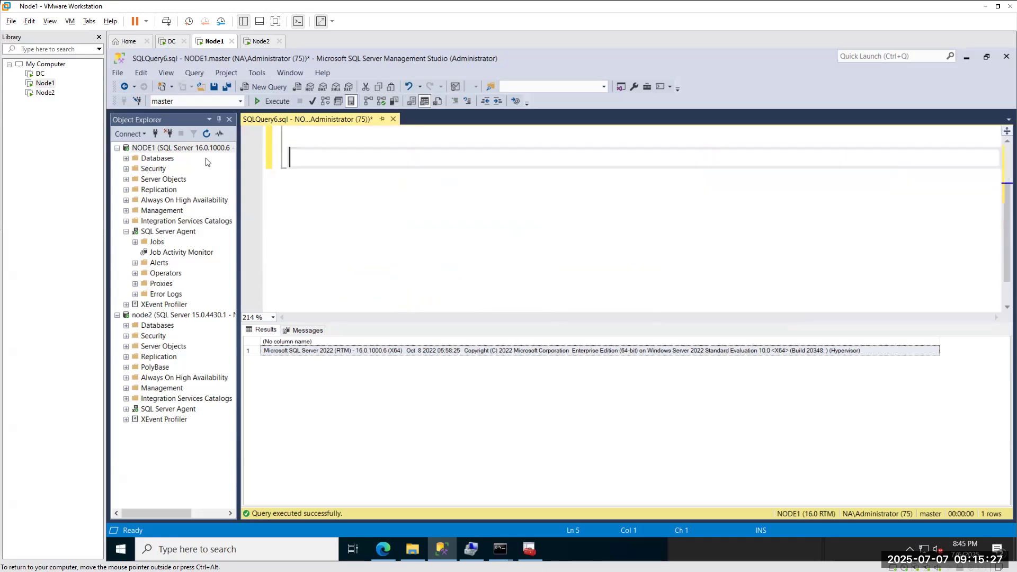
scroll(446, 247, "up", 1)
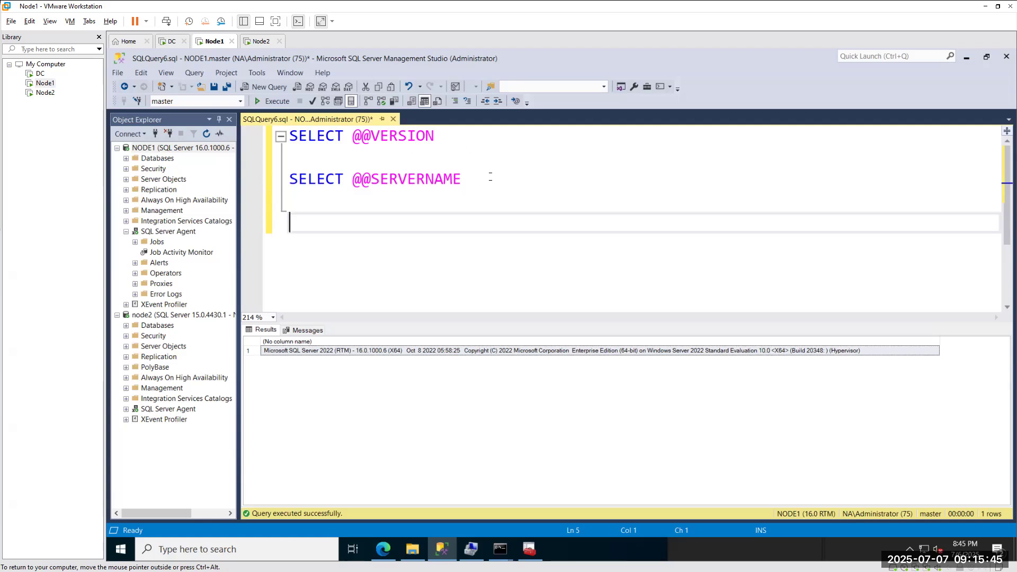
left_click_drag(488, 179, 290, 179)
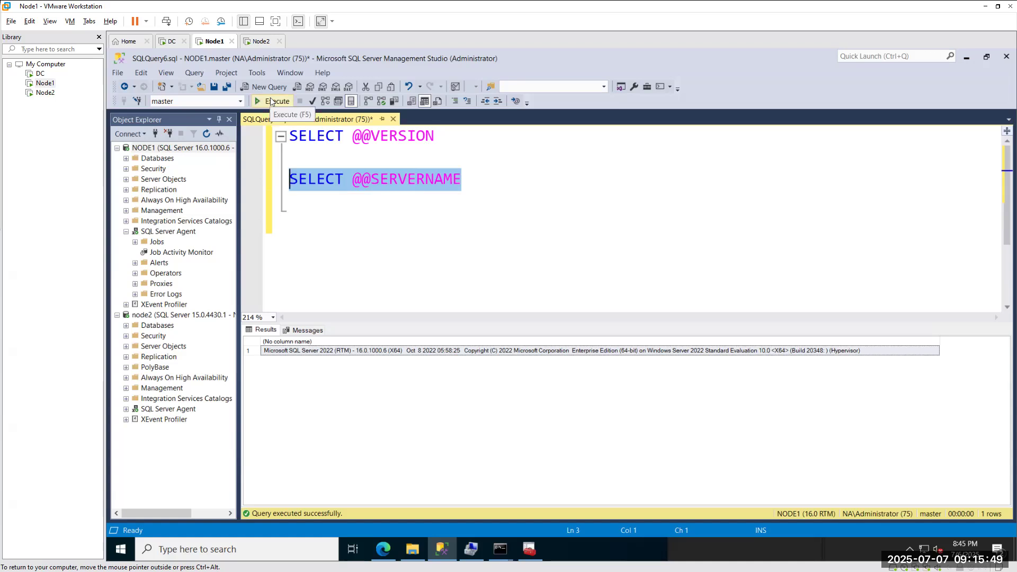
Run the whole script and check the NODE1 and SQL Server 2022 16.0.1000.6 results.
left_click(307, 225)
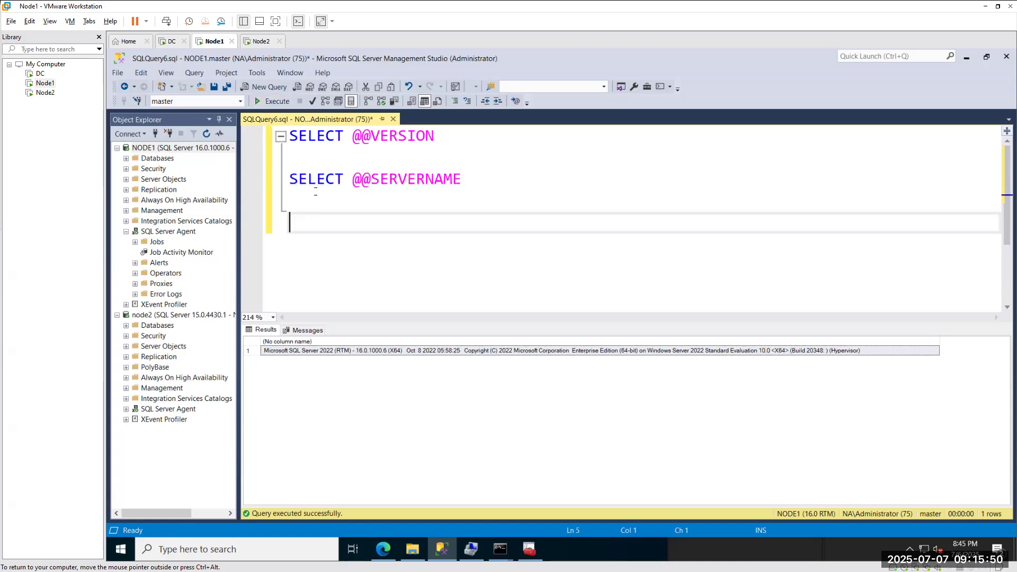
left_click(273, 102)
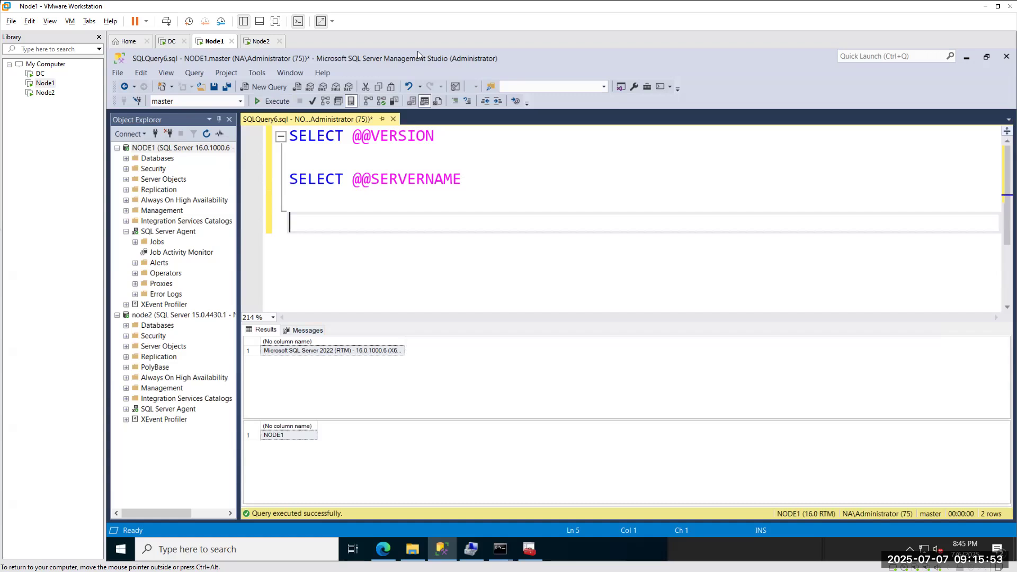
left_click(445, 139)
key("shift+Home")
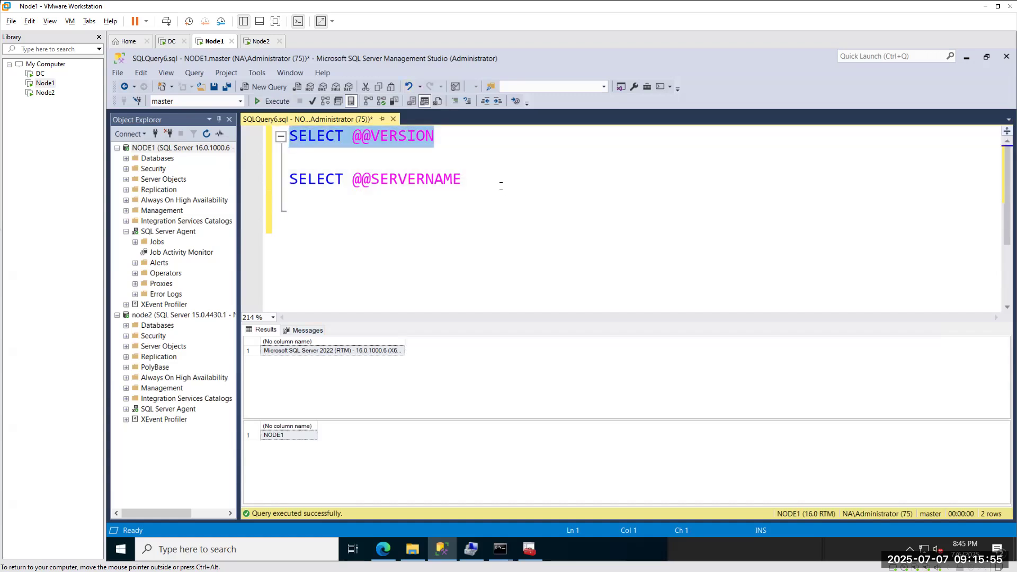
left_click_drag(500, 185, 258, 184)
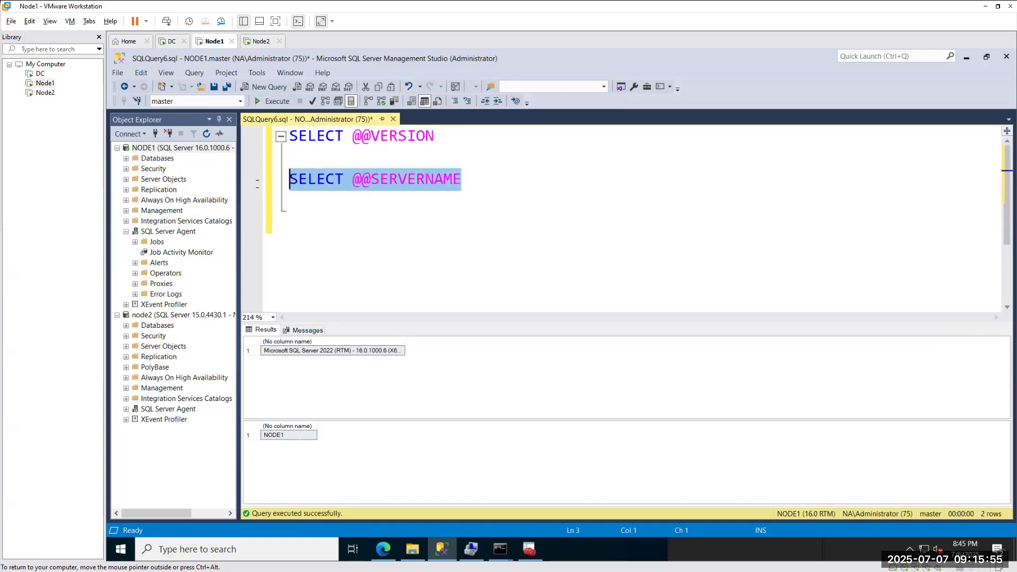
left_click(271, 435)
left_click(306, 352)
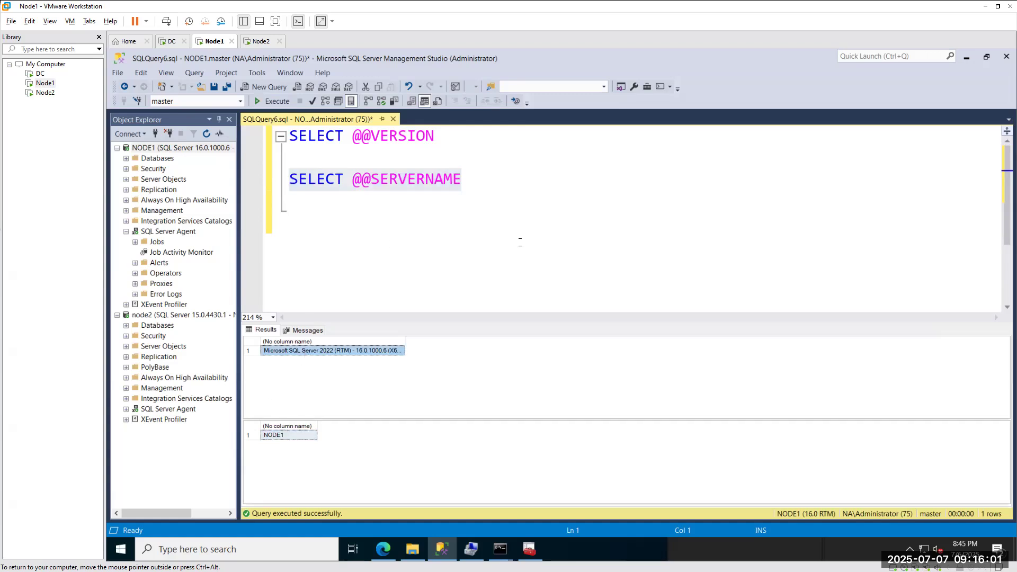
left_click(445, 221)
left_click_drag(462, 180, 289, 180)
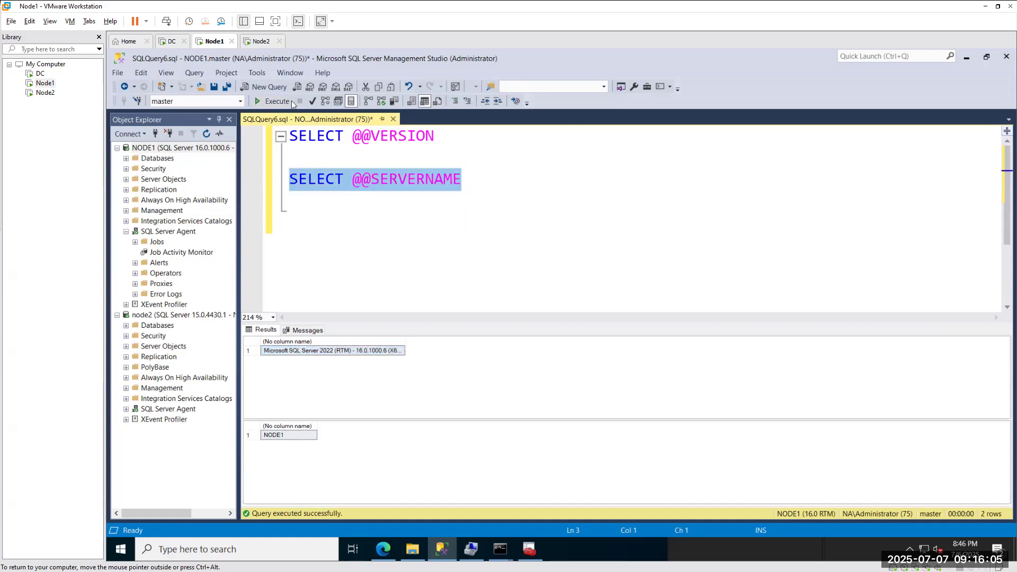
left_click(274, 101)
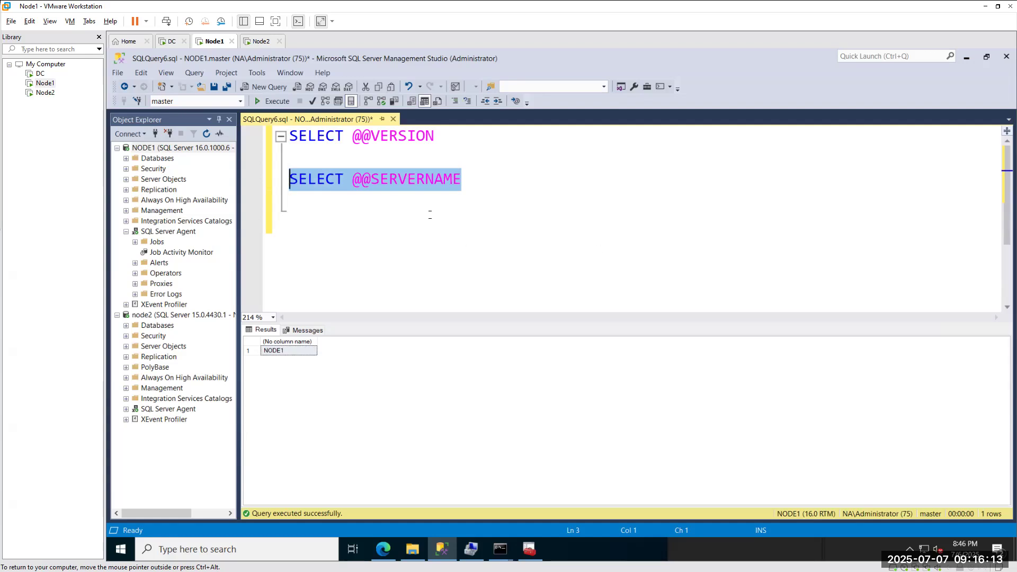
left_click(511, 221)
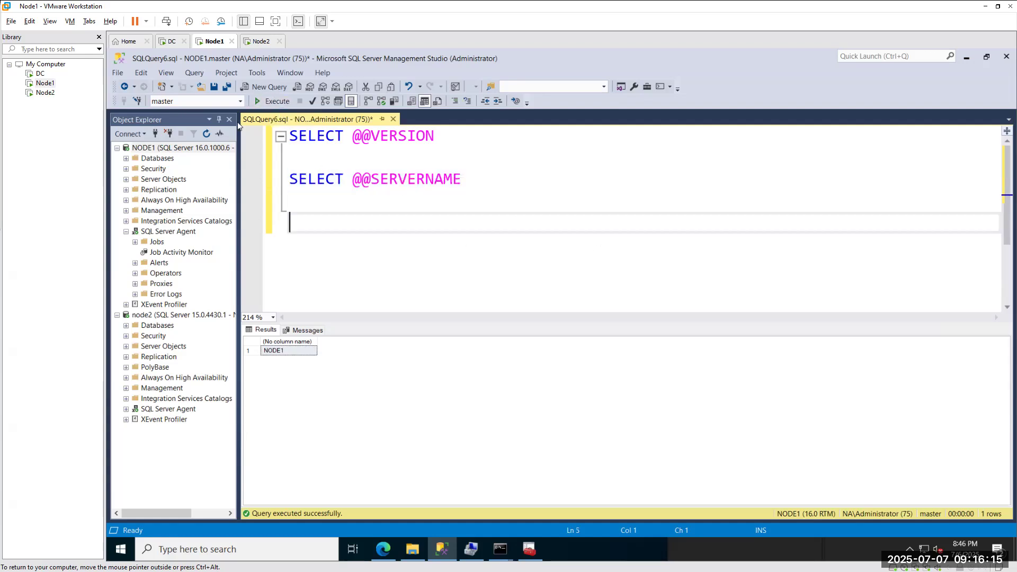
left_click(273, 102)
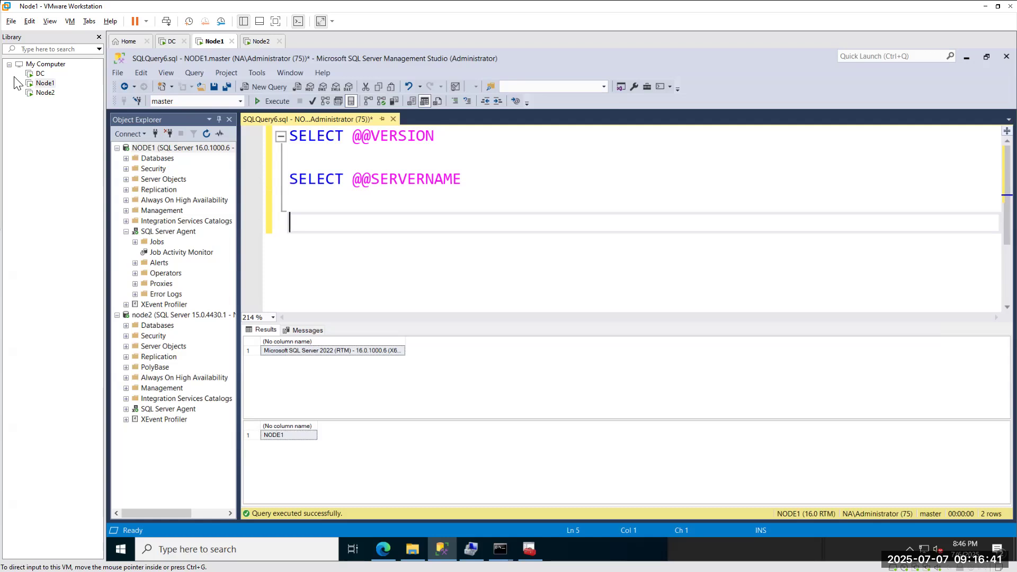
left_click_drag(784, 537, 826, 495)
mouse_move(916, 498)
left_mouse_down()
mouse_move(951, 527)
mouse_move(933, 497)
left_mouse_up()
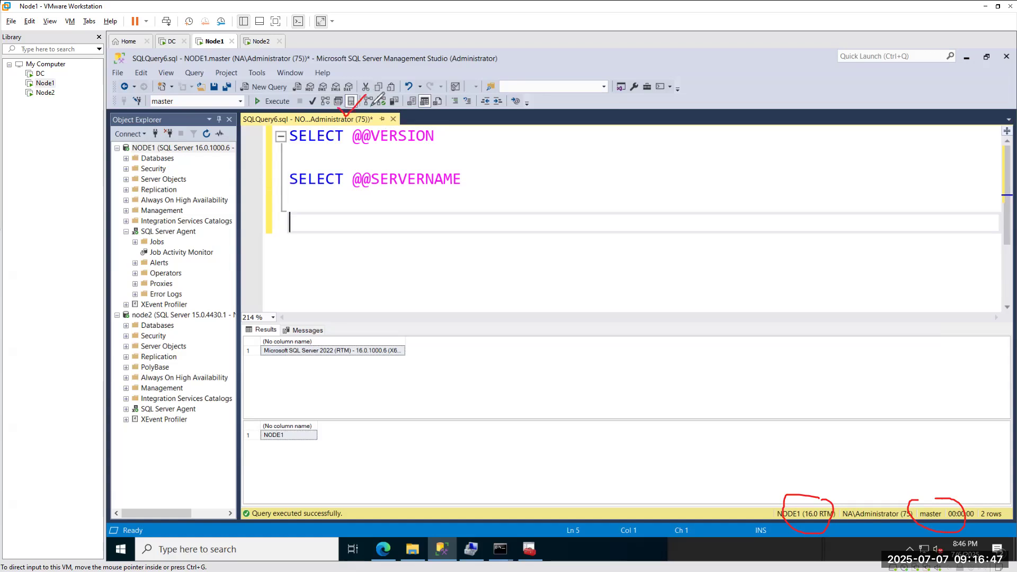
mouse_move(346, 111)
left_mouse_down()
mouse_move(366, 96)
mouse_move(384, 106)
left_mouse_up()
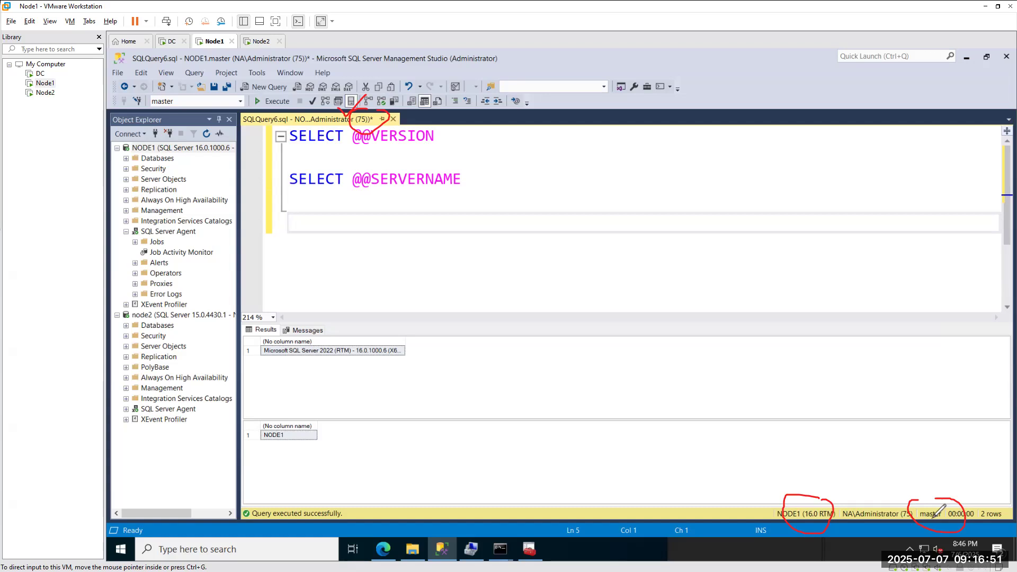
mouse_move(480, 170)
left_mouse_down()
mouse_move(505, 192)
mouse_move(549, 150)
left_mouse_up()
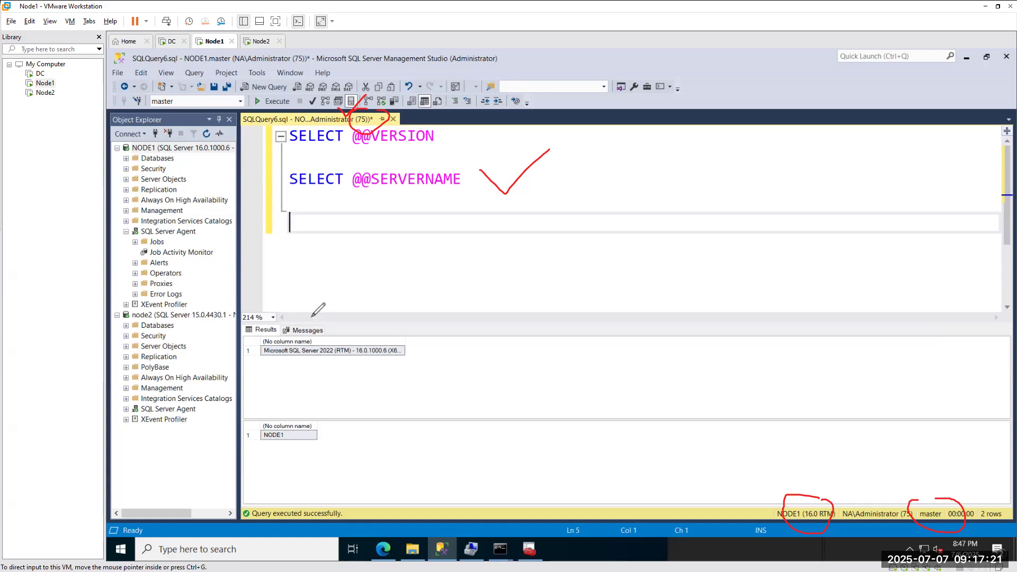
left_click(10, 228)
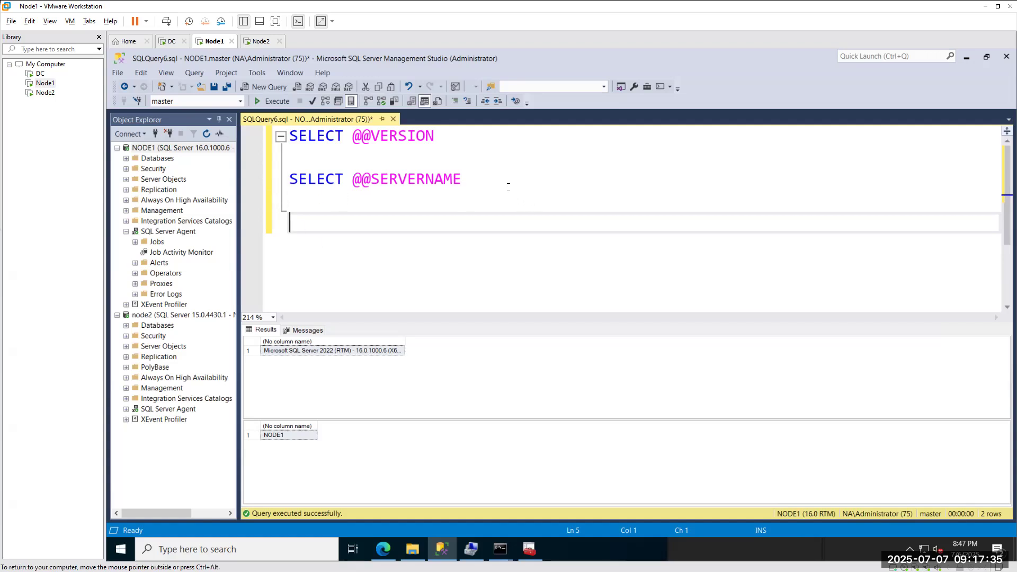
type("sp_who2")
left_click_drag(354, 223, 287, 220)
Close an accidentally opened empty query window and run the selected sp_who2 against NODE1.
left_click(269, 88)
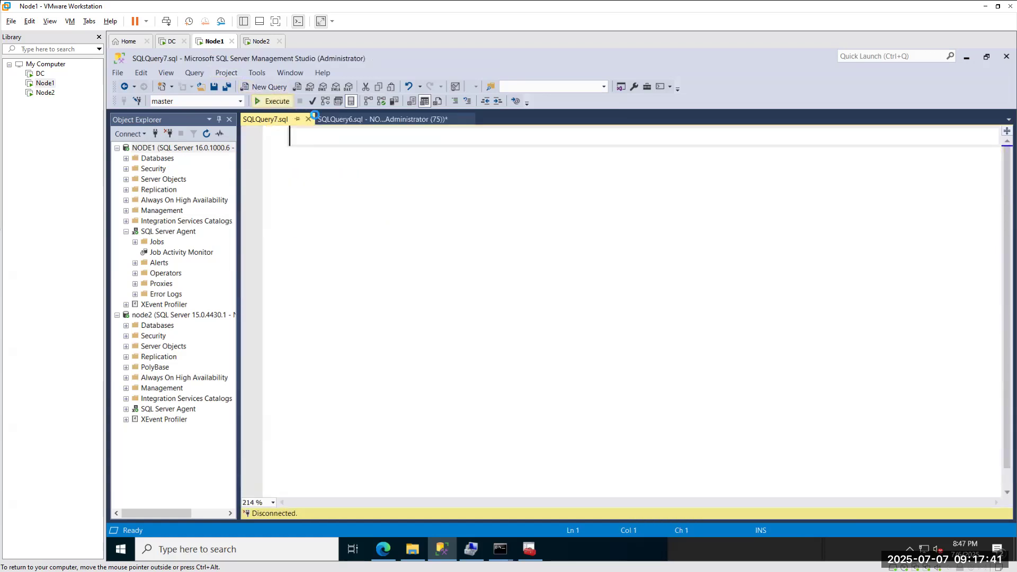
left_click(389, 121)
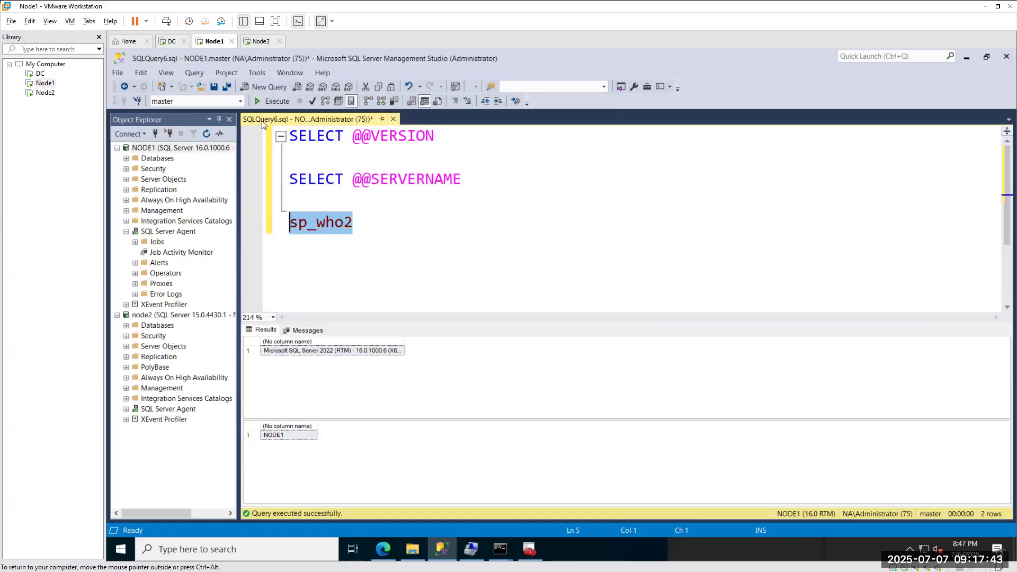
left_click(272, 103)
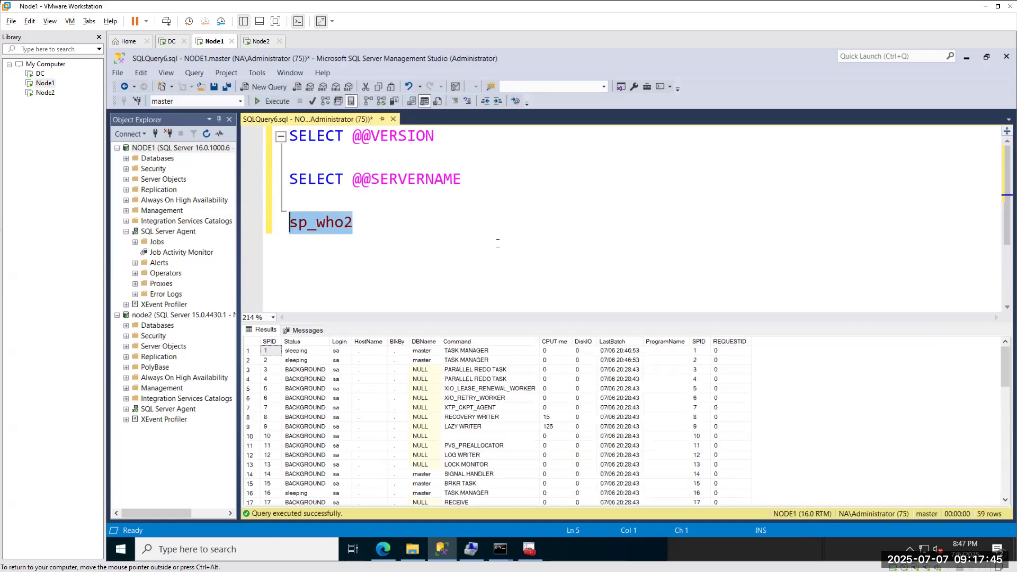
Scroll the 59 session rows to SPID 75 and widen the Login column.
scroll(364, 422, "down", 11)
scroll(364, 421, "down", 3)
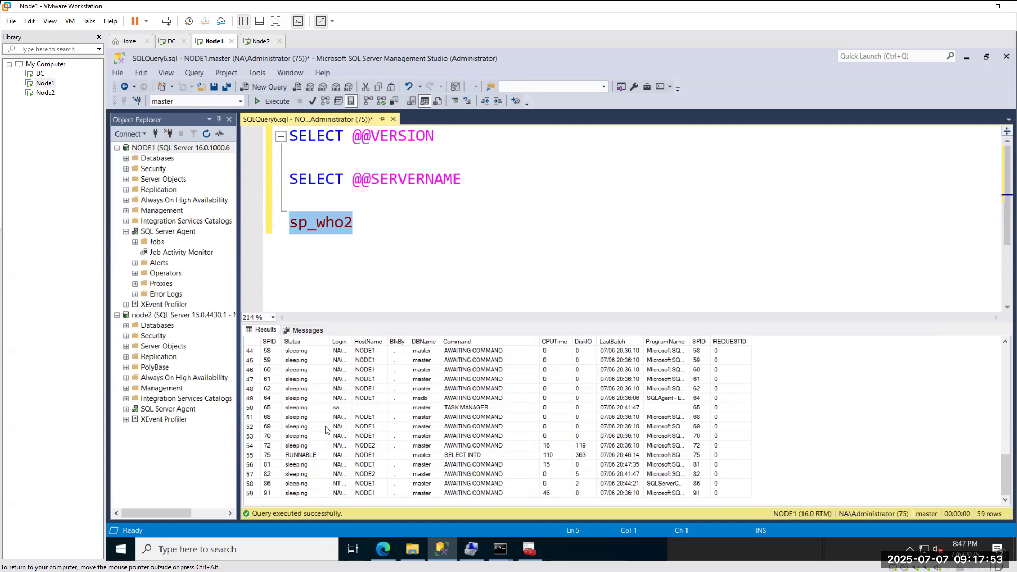
left_click(269, 457)
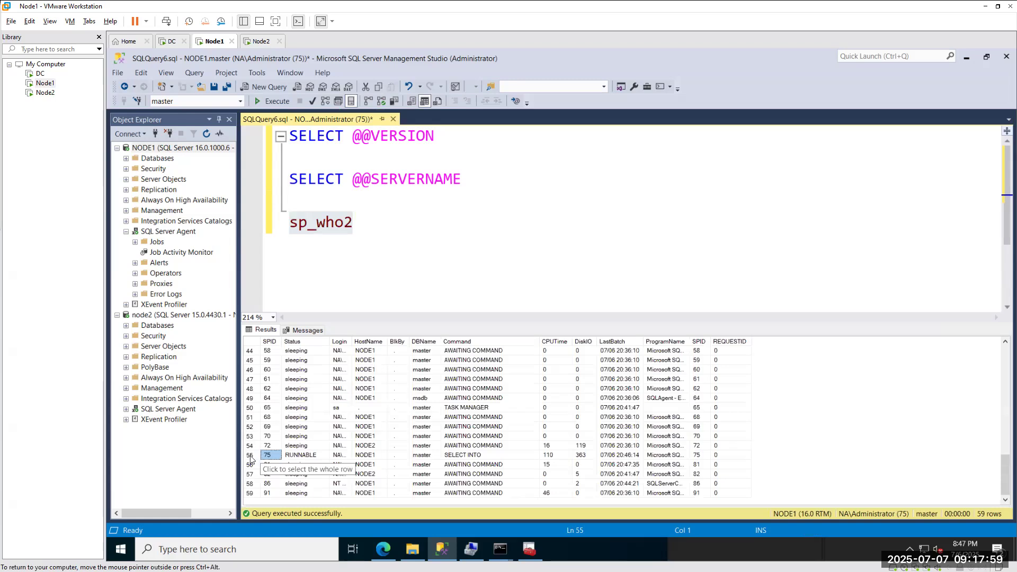
left_click_drag(353, 341, 479, 341)
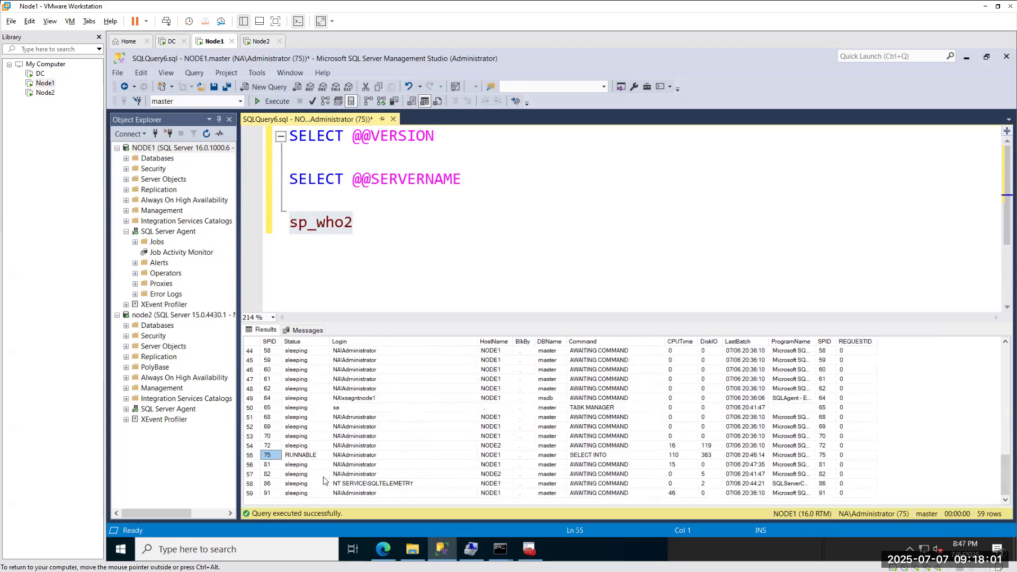
left_click(350, 465)
left_click(349, 452)
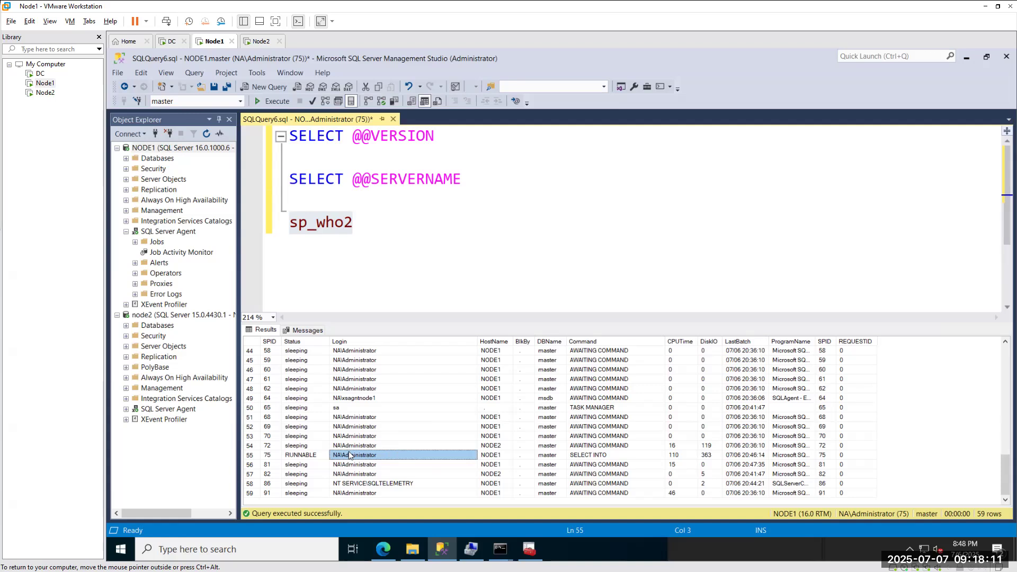
scroll(298, 437, "up", 4)
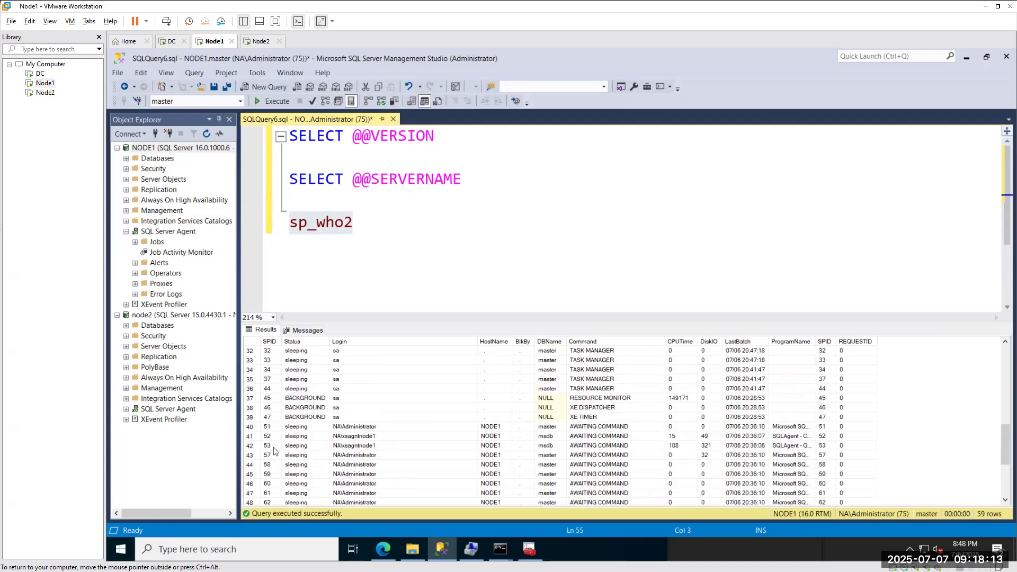
left_click_drag(871, 417, 272, 318)
scroll(273, 371, "up", 7)
scroll(392, 394, "down", 5)
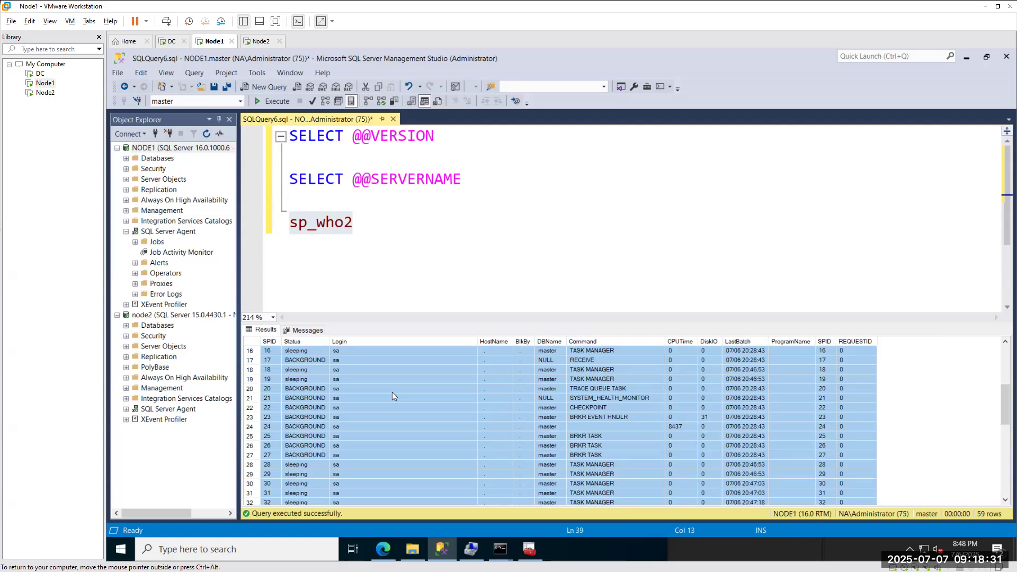
scroll(392, 397, "down", 6)
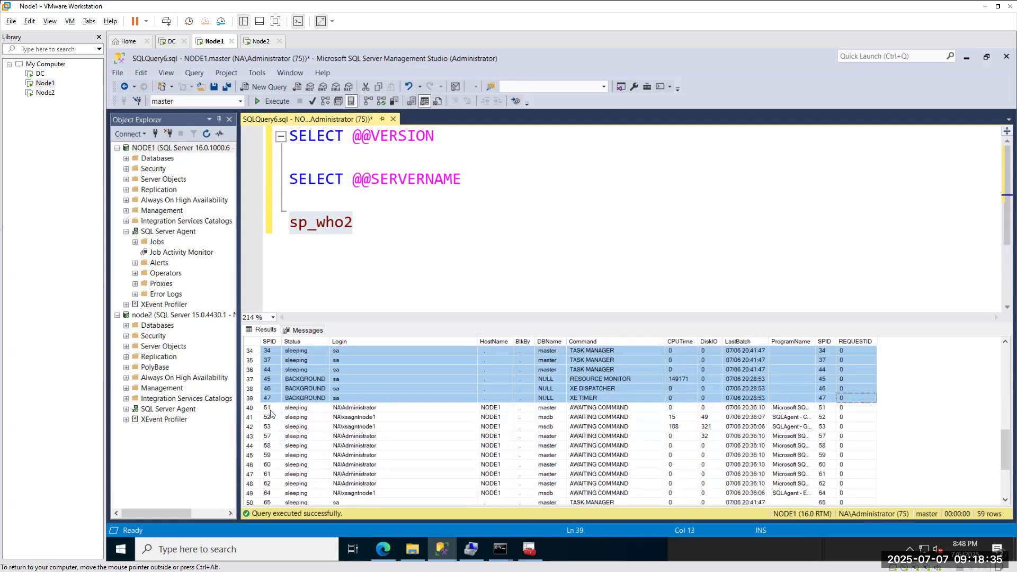
scroll(271, 413, "down", 4)
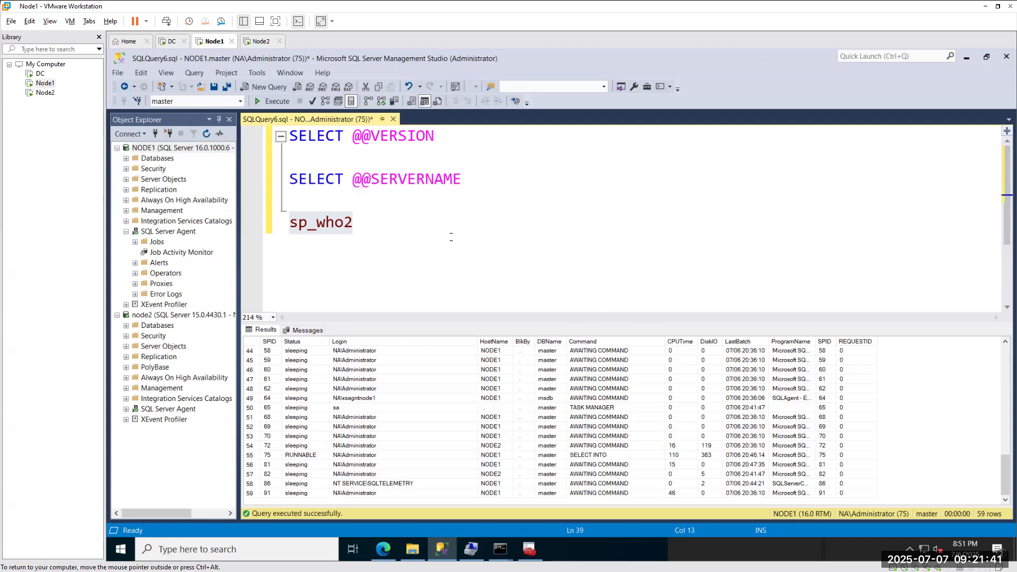
left_click(387, 219)
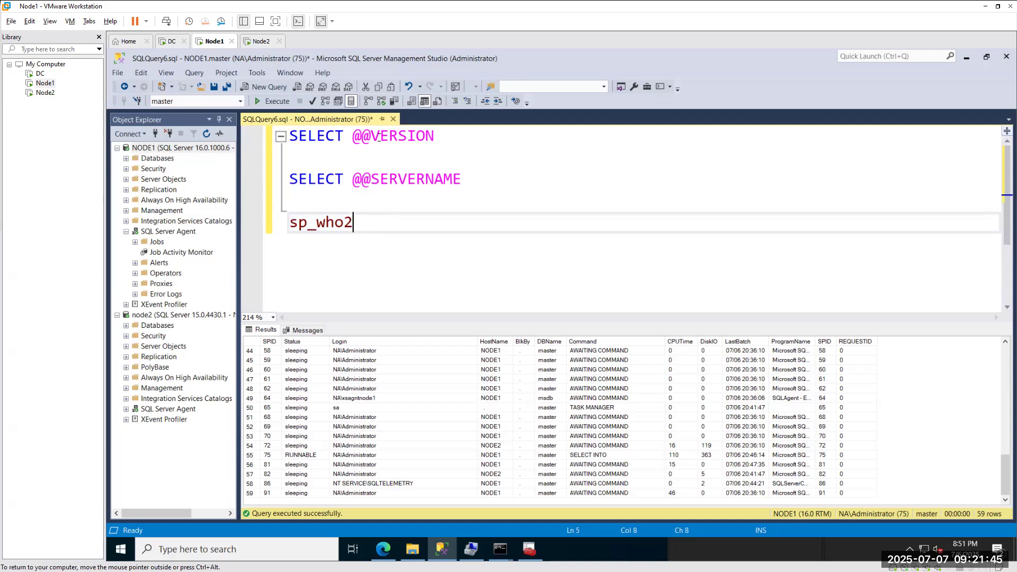
key("ctrl+a")
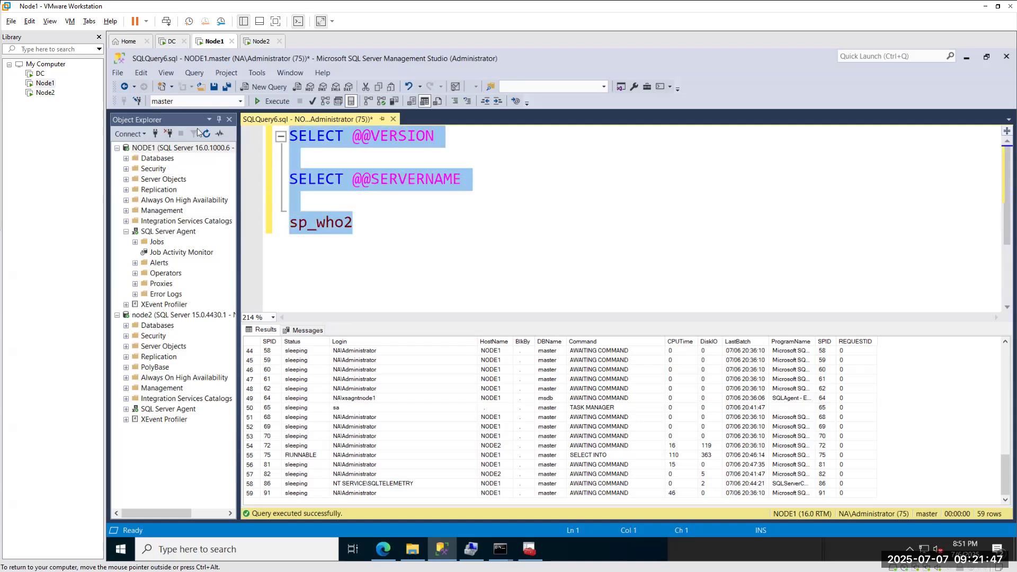
key("Delete")
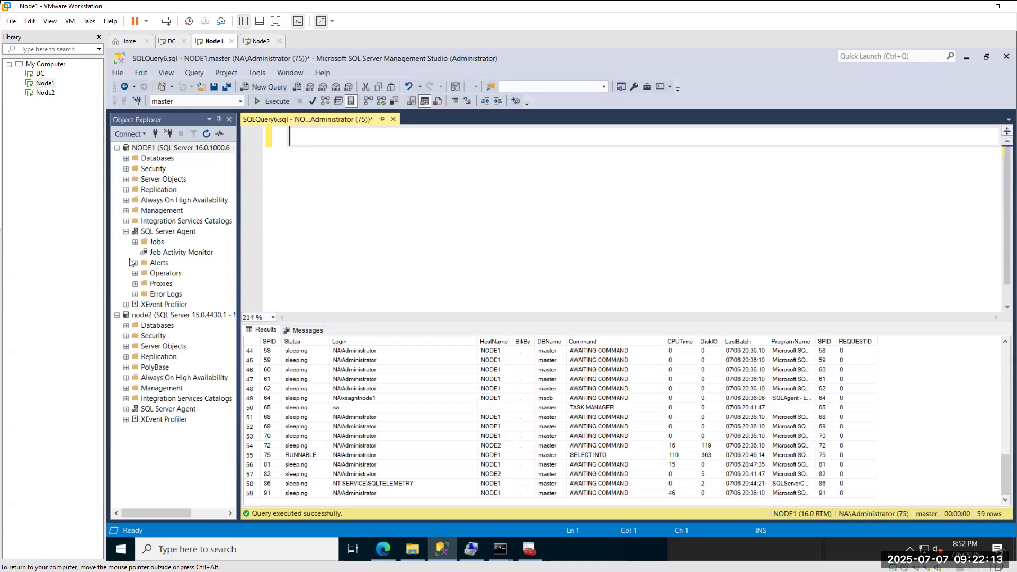
Note 1433 in the editor, then show MSSQLSERVER network protocols in SQL Server Configuration Manager.
type("1433")
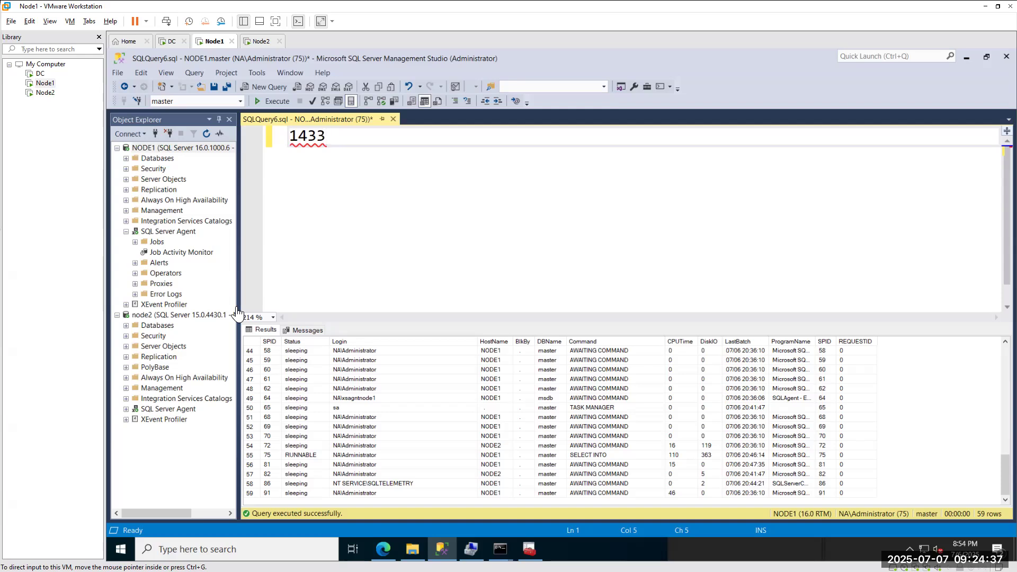
left_click(538, 553)
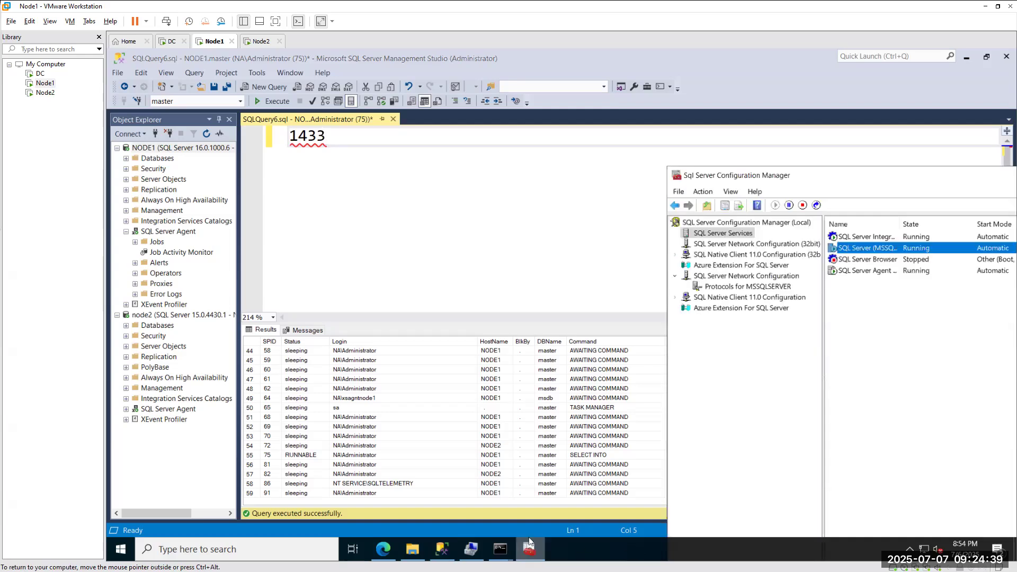
left_click(716, 288)
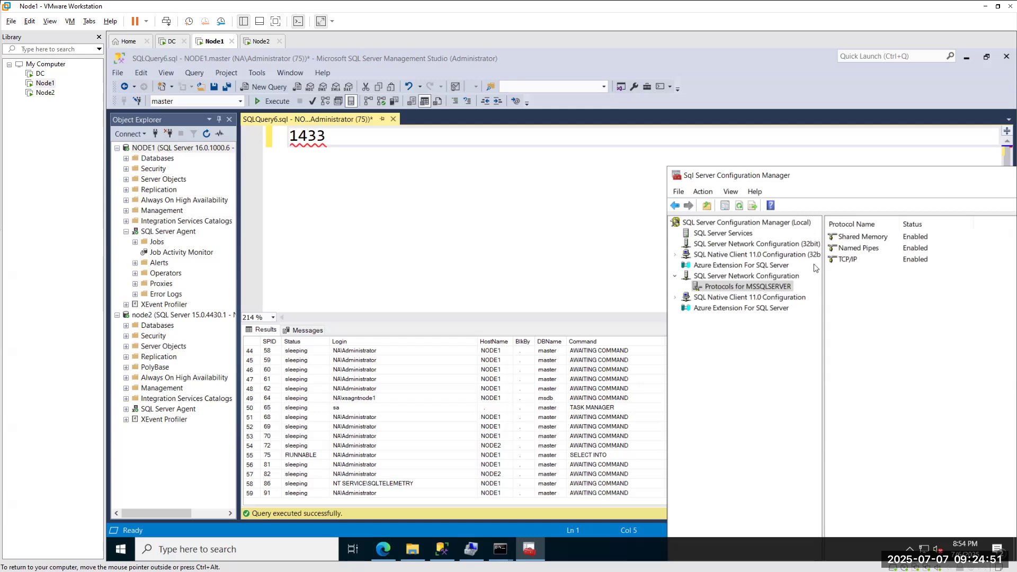
Open the TCP/IP protocol's properties and review its IP Addresses entries.
left_click(840, 263)
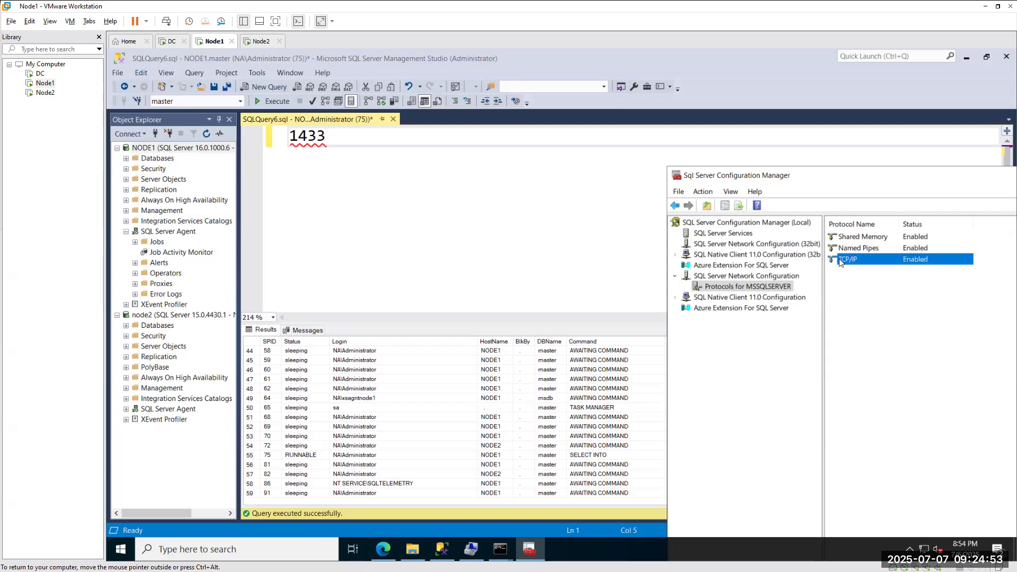
right_click(842, 260)
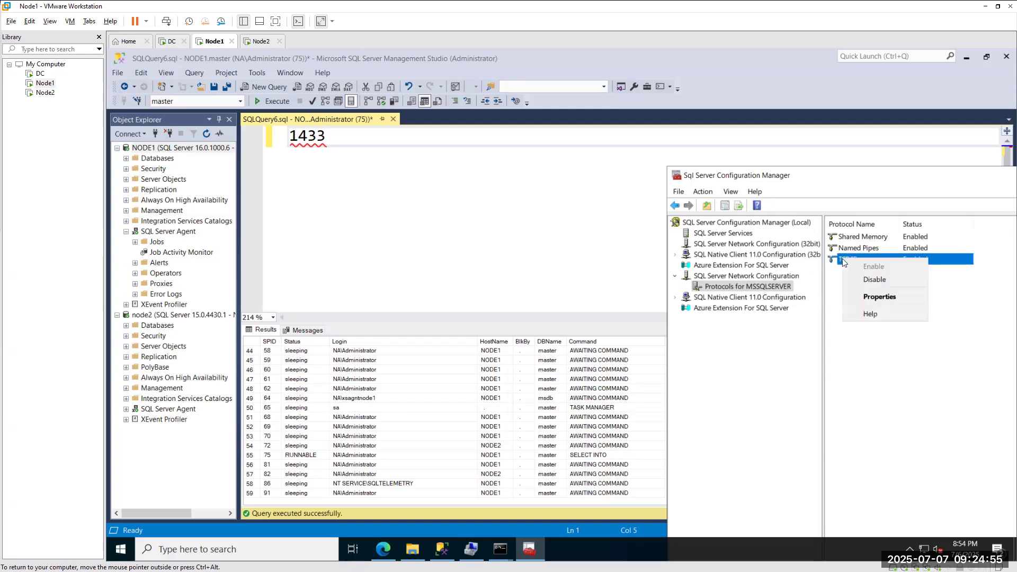
left_click(869, 296)
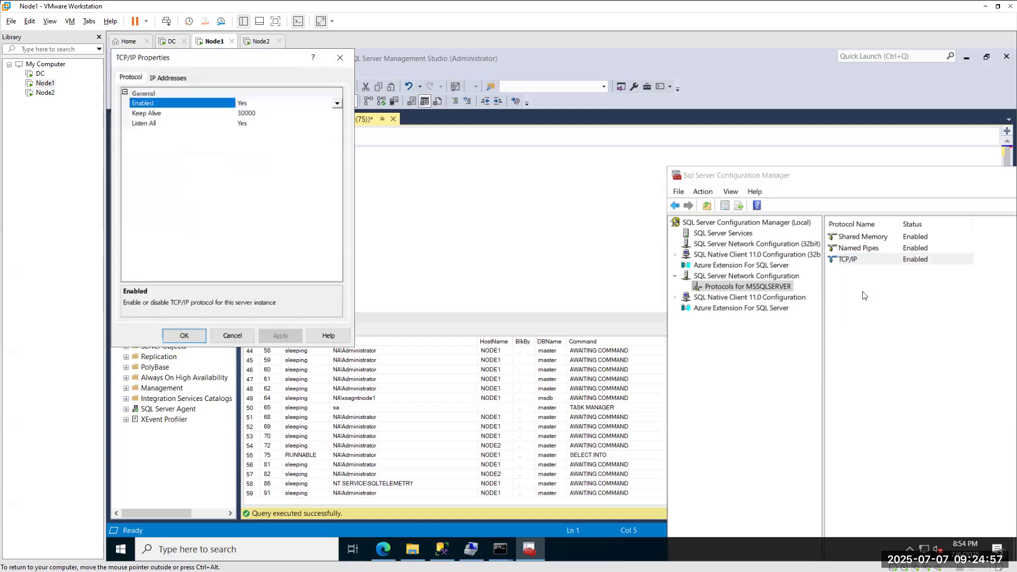
left_click_drag(213, 60, 543, 184)
left_click(500, 200)
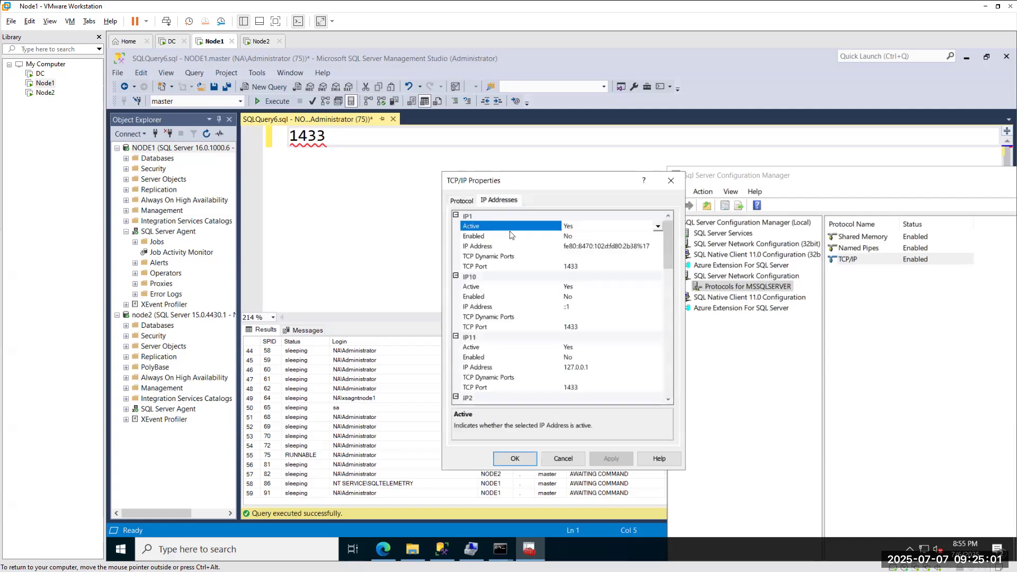
scroll(557, 291, "down", 15)
scroll(542, 354, "down", 1)
scroll(537, 341, "up", 10)
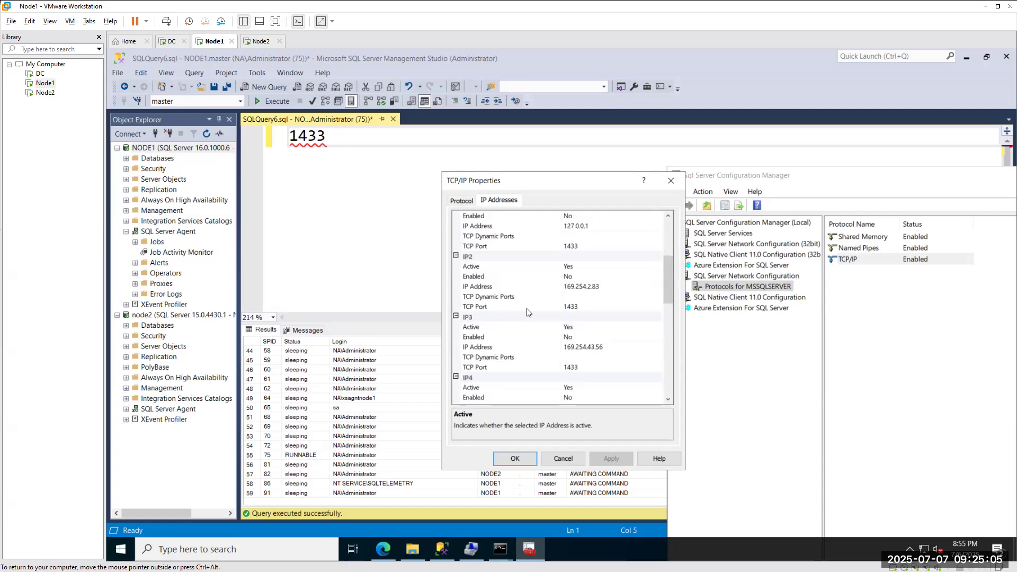
scroll(527, 308, "up", 3)
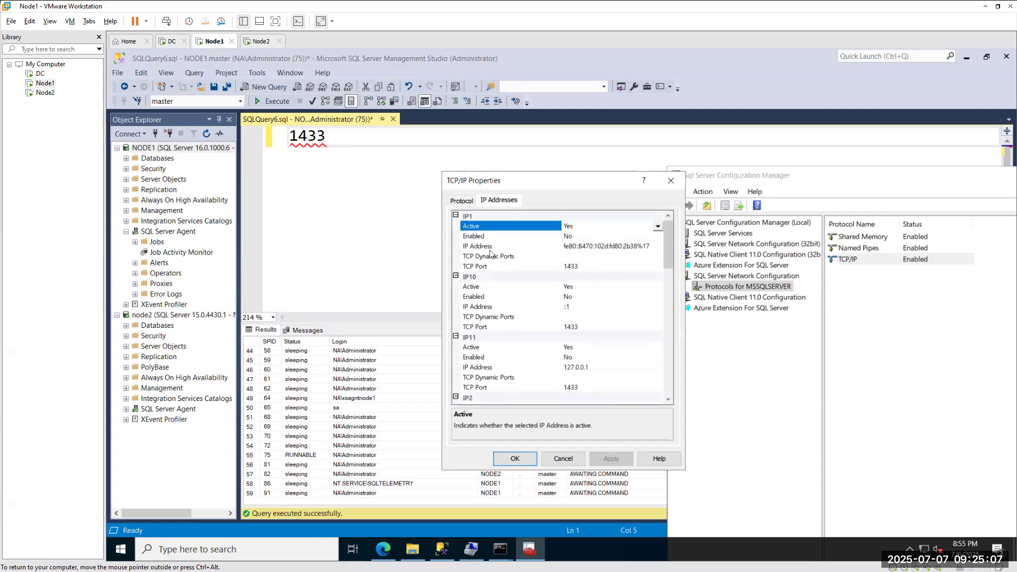
scroll(483, 344, "down", 9)
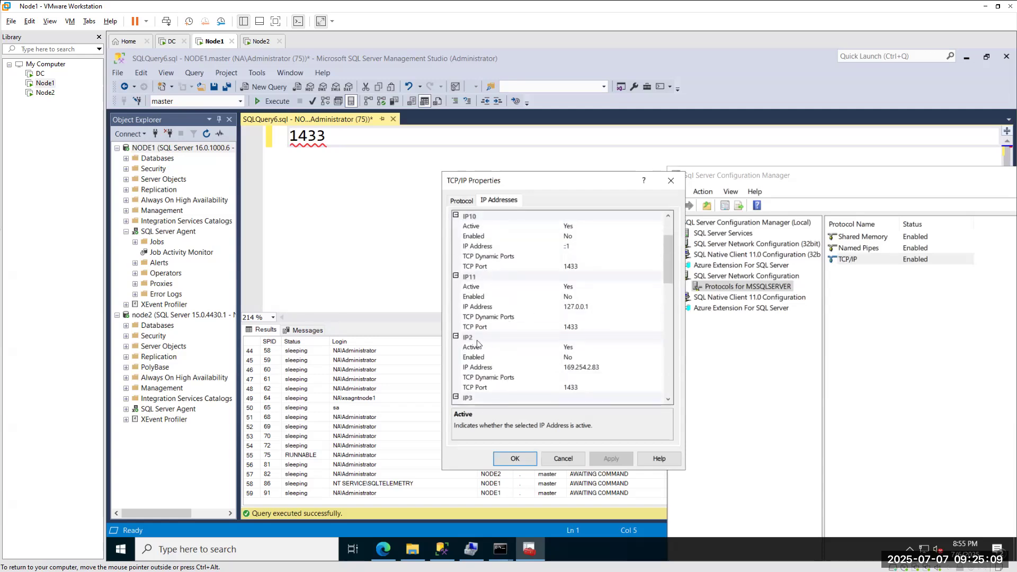
scroll(493, 310, "down", 8)
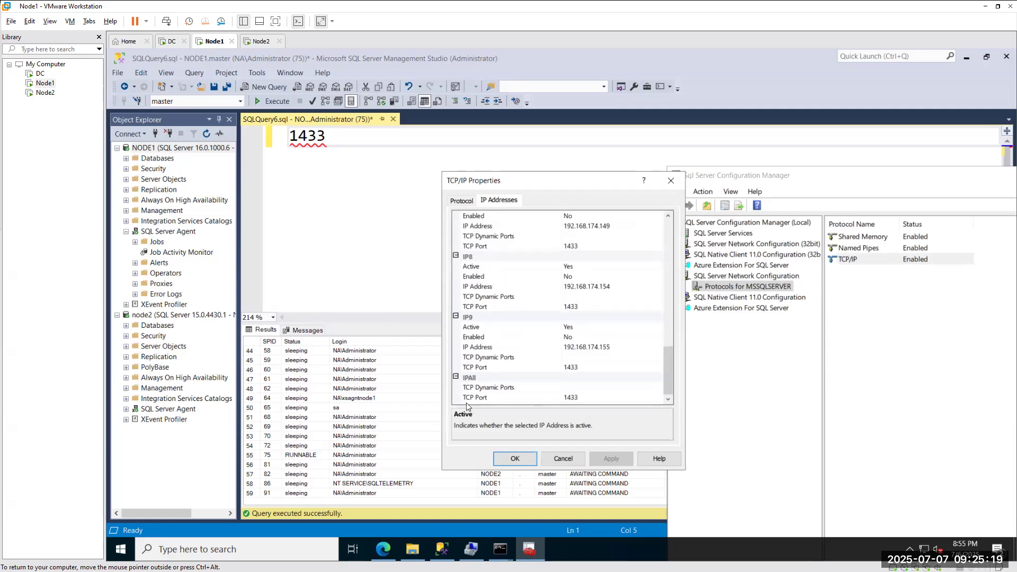
Enter 1545 as the IPAll TCP Port, then cancel the change.
left_click(582, 399)
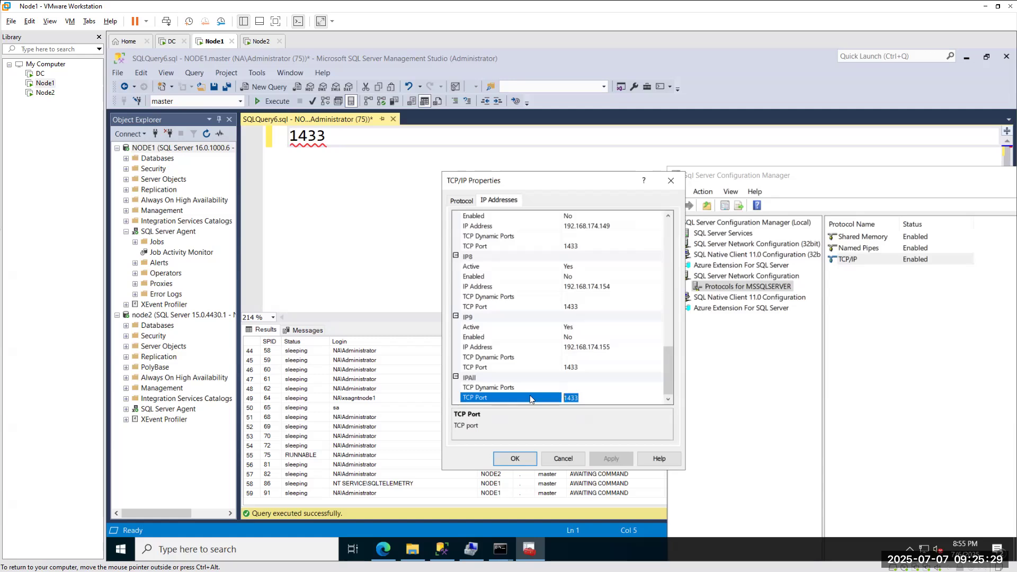
type("1545")
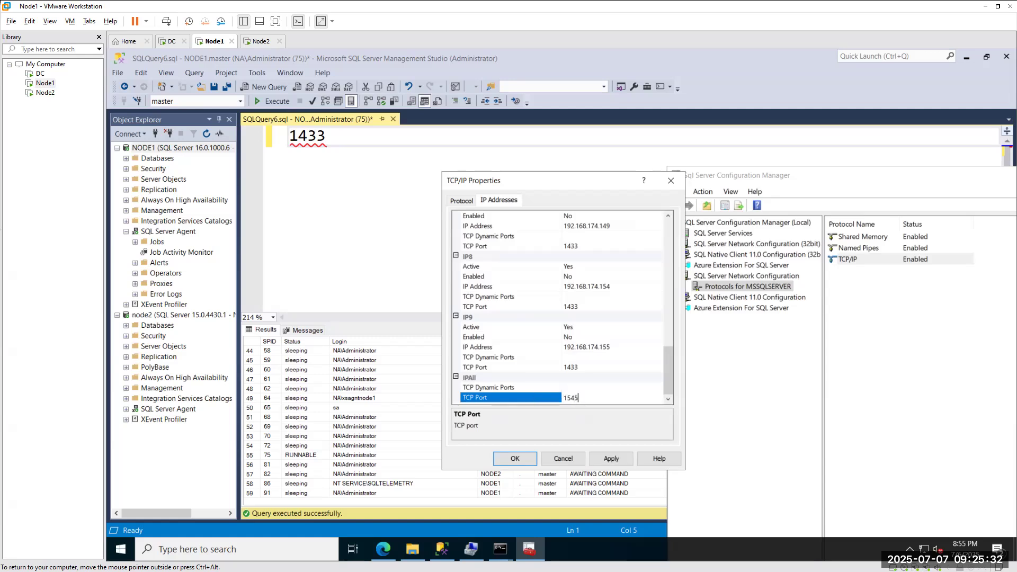
left_click(559, 459)
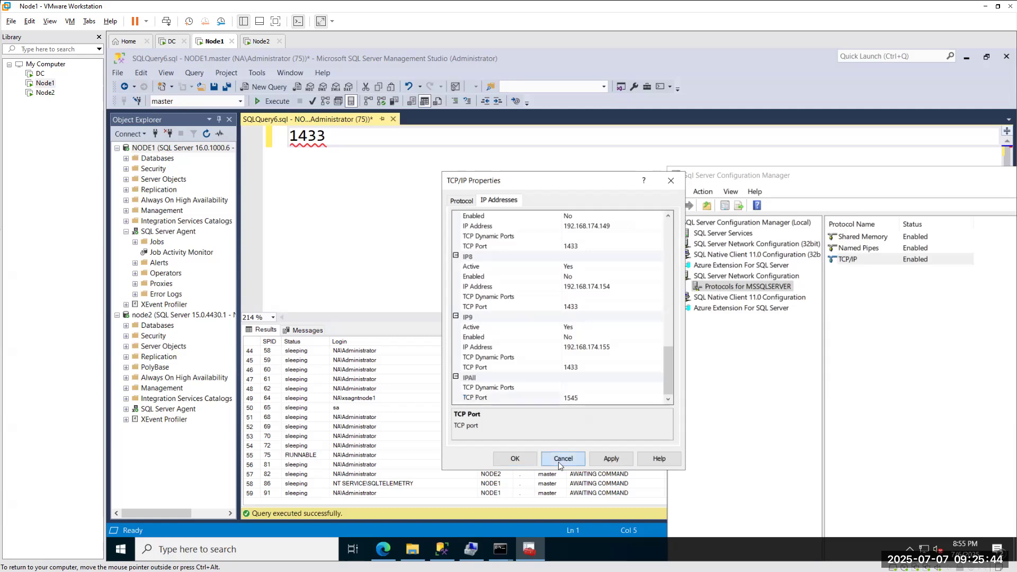
Connect Object Explorer to server NODE1,1433.
left_click(155, 134)
left_click(570, 260)
type(",1433")
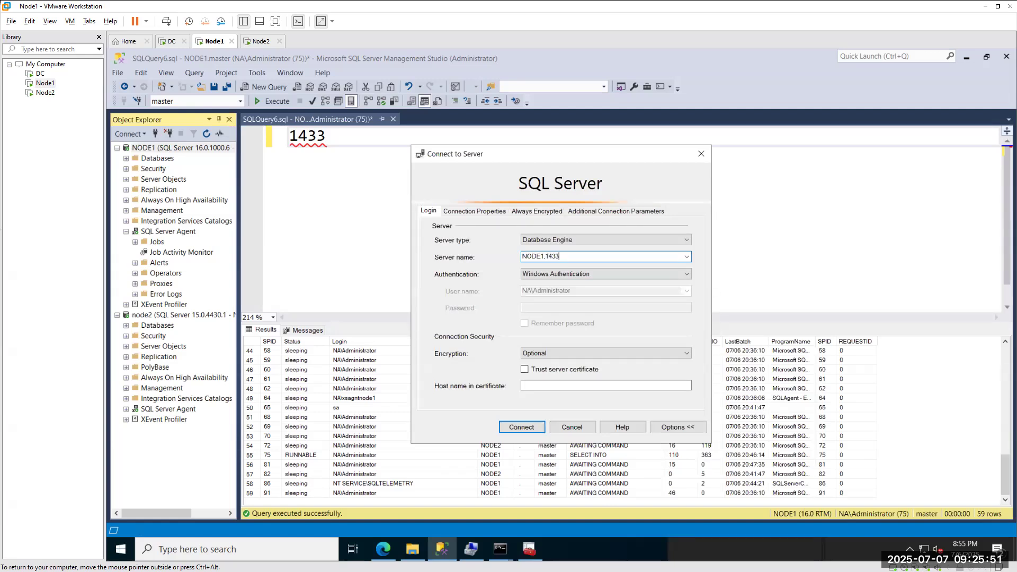
left_click(522, 427)
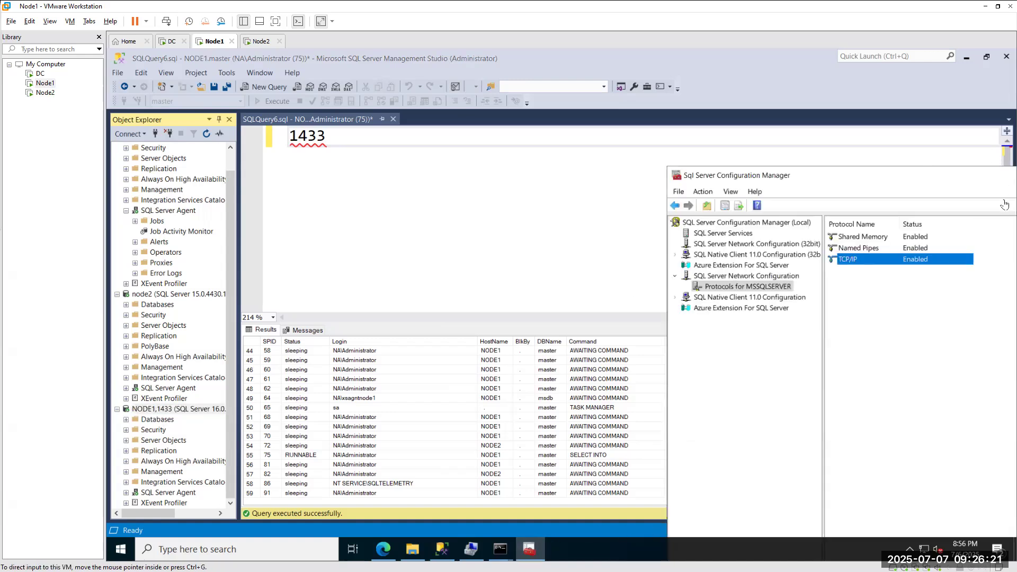
Reopen TCP/IP Properties and review IP1 through IPAll, each on TCP port 1433.
right_click(850, 260)
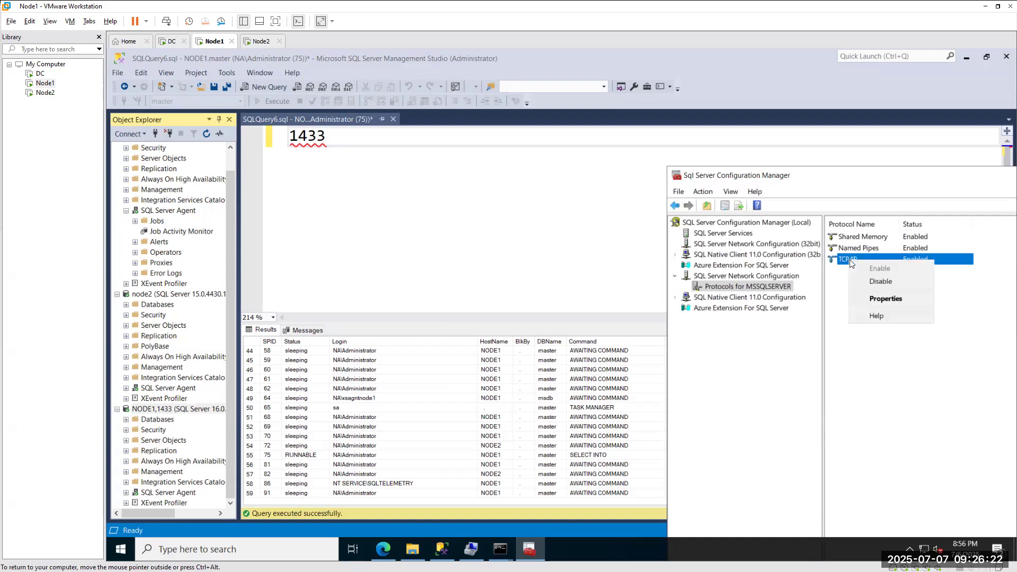
left_click(879, 299)
left_click(501, 200)
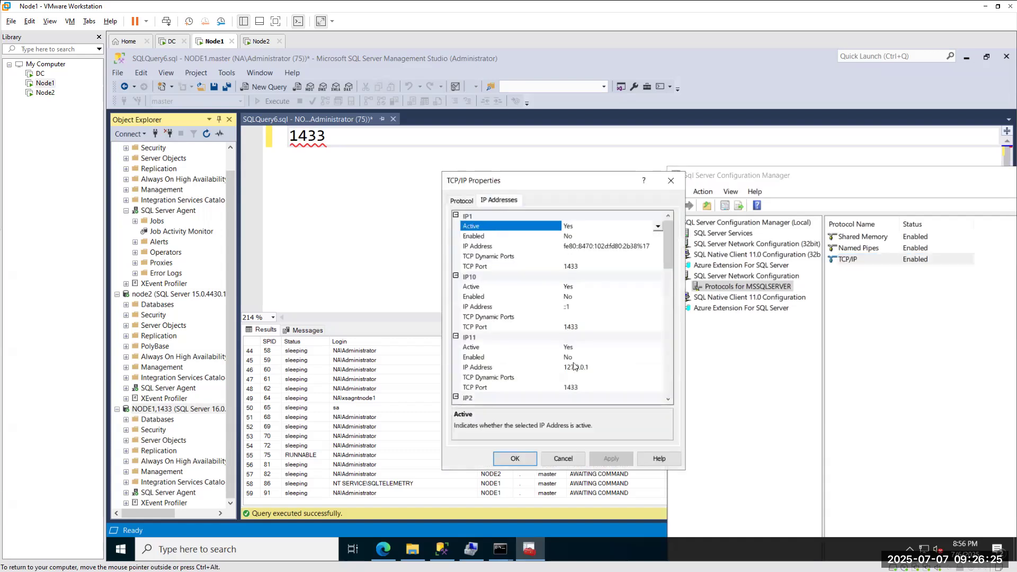
scroll(556, 341, "down", 2)
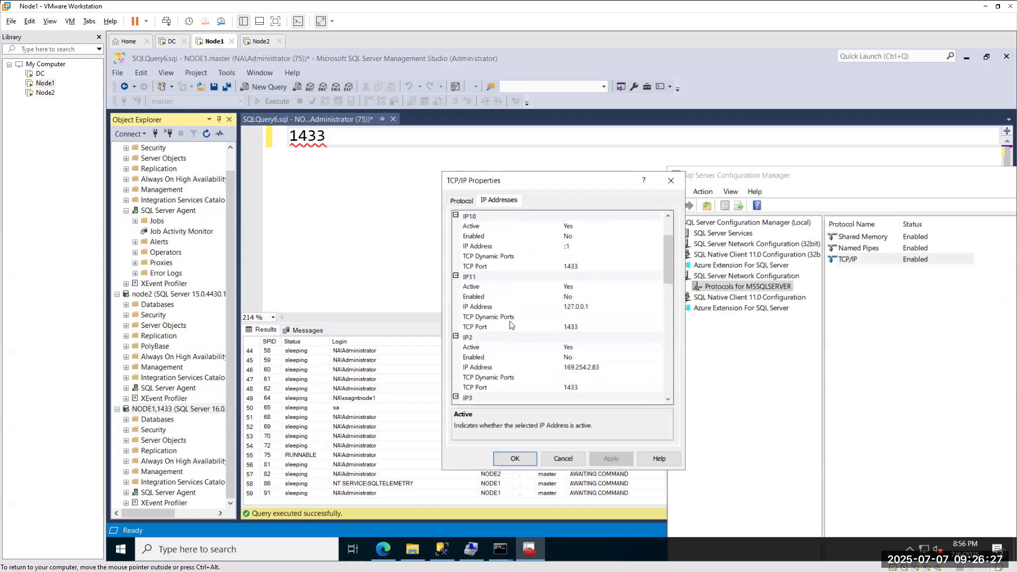
scroll(510, 321, "up", 2)
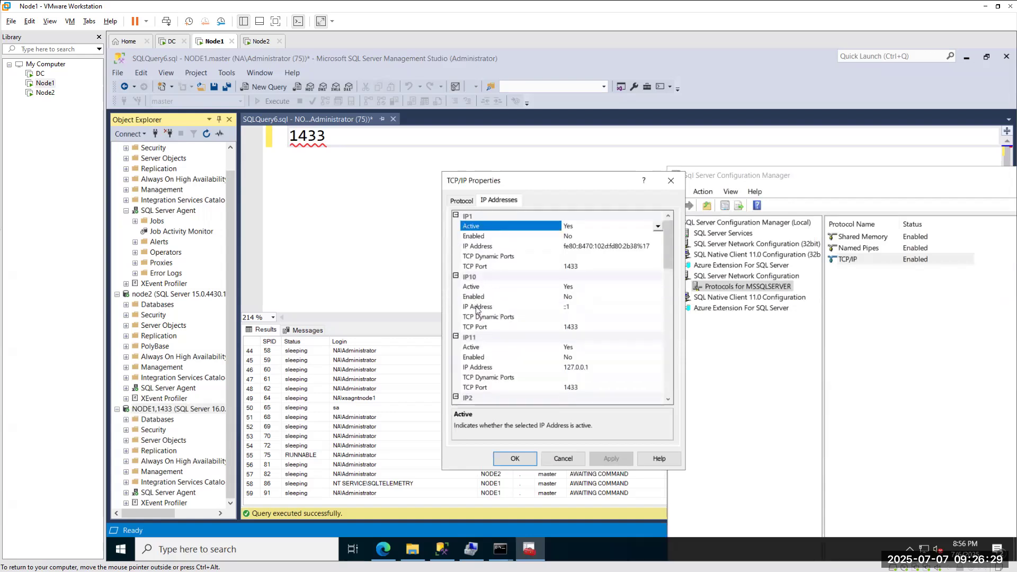
scroll(495, 313, "down", 8)
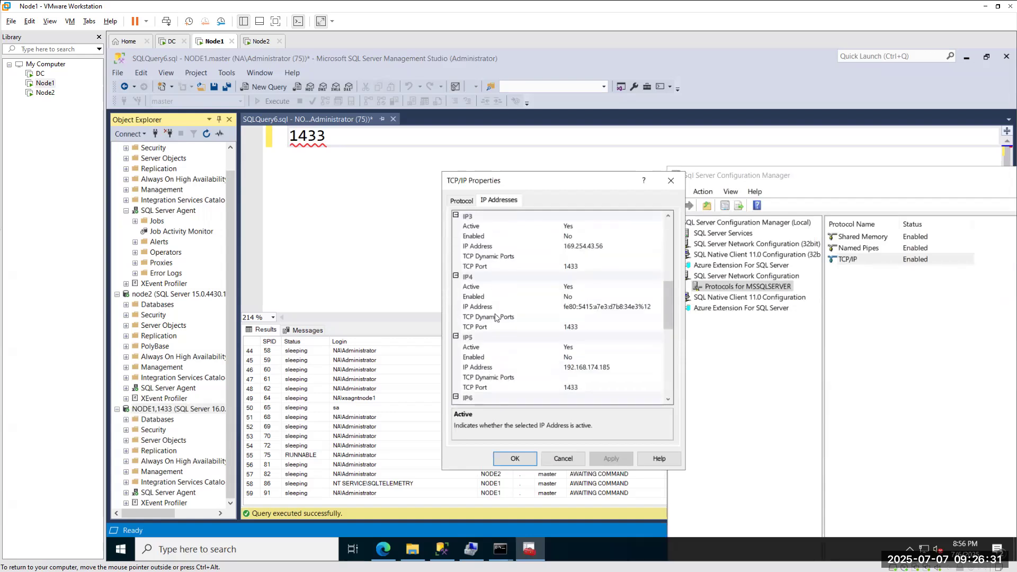
scroll(495, 317, "down", 9)
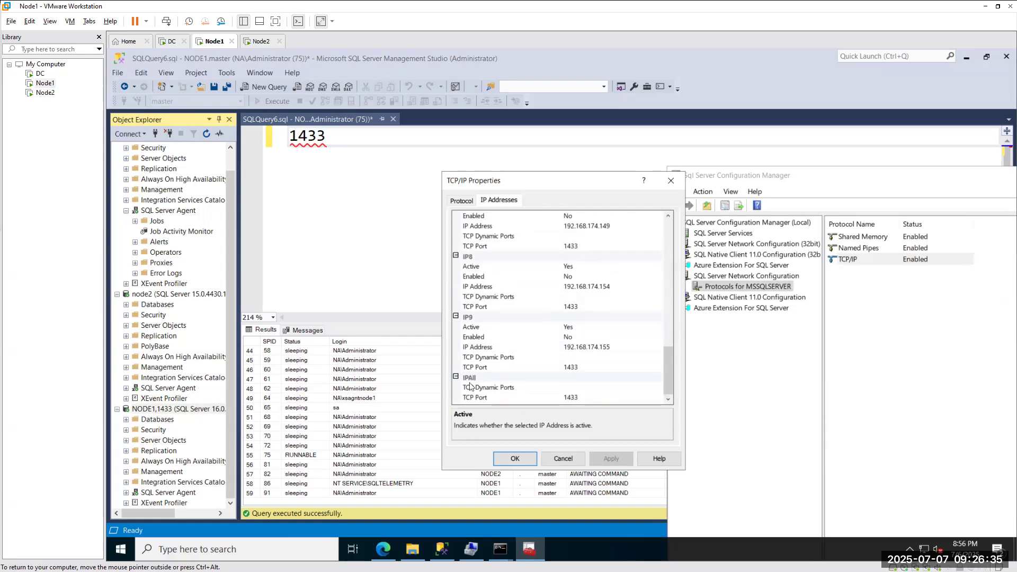
scroll(546, 314, "up", 10)
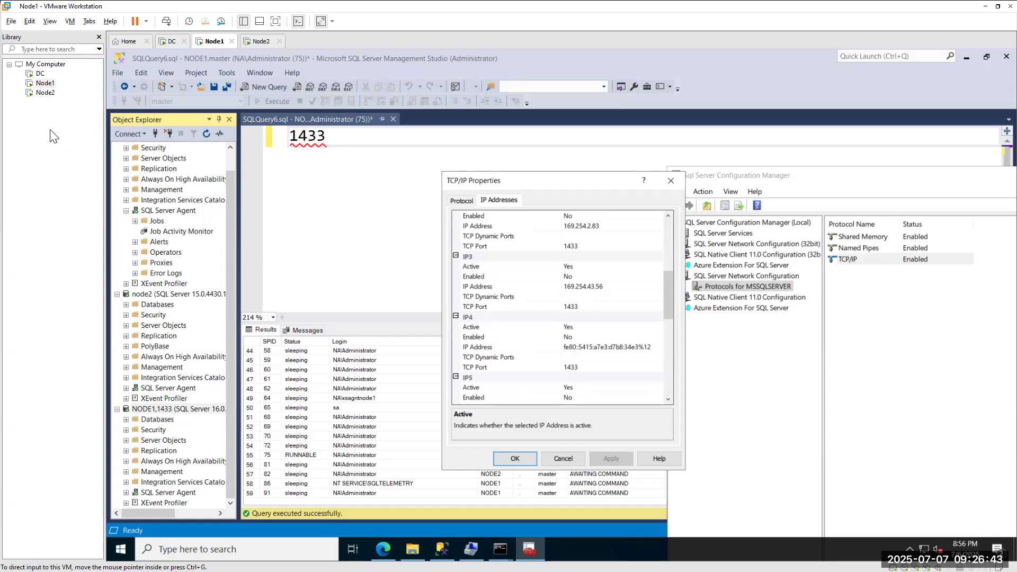
left_click(13, 75)
left_click_drag(285, 201, 296, 239)
mouse_move(309, 194)
left_mouse_down()
mouse_move(323, 190)
mouse_move(337, 240)
left_mouse_up()
left_click_drag(338, 202, 361, 207)
left_click(375, 192)
left_click_drag(384, 157, 395, 203)
mouse_move(413, 160)
left_mouse_down()
mouse_move(414, 183)
mouse_move(440, 179)
left_mouse_up()
left_click(453, 161)
left_click_drag(466, 126, 486, 182)
left_click(517, 144)
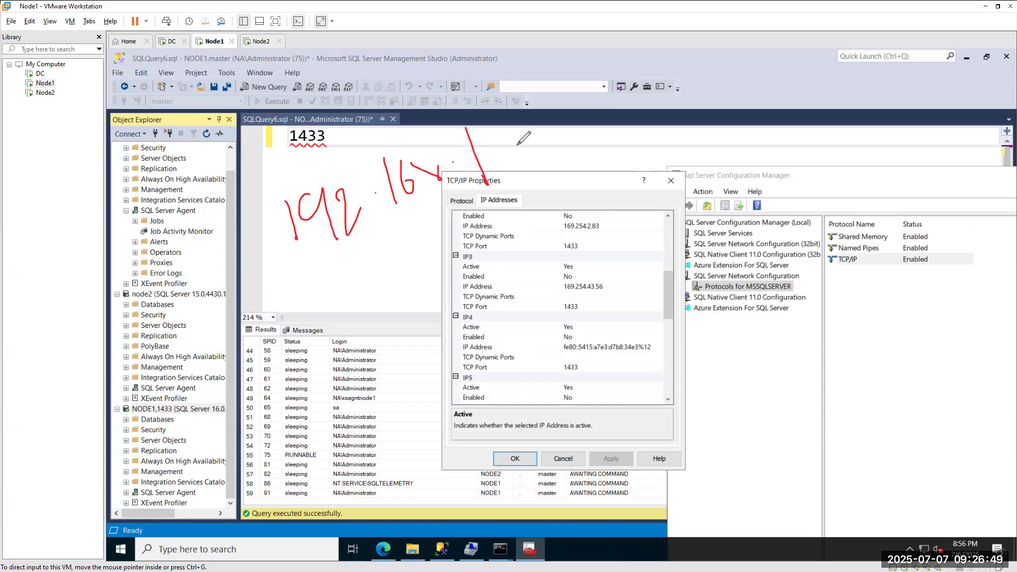
left_click_drag(524, 116, 541, 151)
left_click_drag(534, 125, 542, 151)
mouse_move(554, 88)
left_mouse_down()
mouse_move(531, 119)
mouse_move(614, 98)
mouse_move(638, 132)
left_mouse_up()
mouse_move(670, 59)
left_mouse_down()
mouse_move(694, 89)
mouse_move(732, 85)
left_mouse_up()
mouse_move(728, 49)
left_mouse_down()
mouse_move(742, 89)
mouse_move(763, 79)
left_mouse_up()
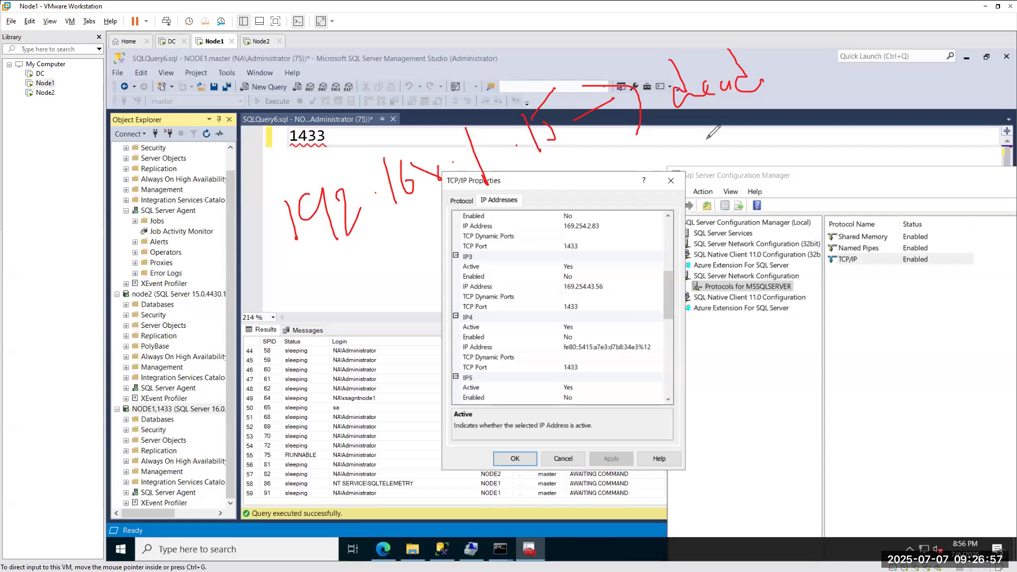
mouse_move(735, 105)
left_mouse_down()
mouse_move(724, 138)
mouse_move(736, 133)
left_mouse_up()
left_click_drag(582, 367, 605, 365)
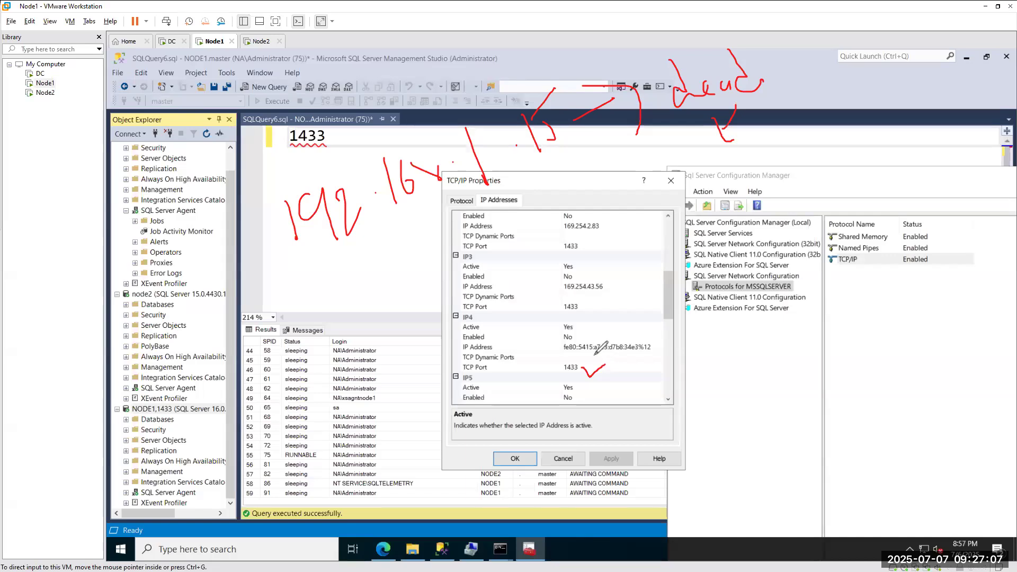
left_click_drag(763, 59, 813, 20)
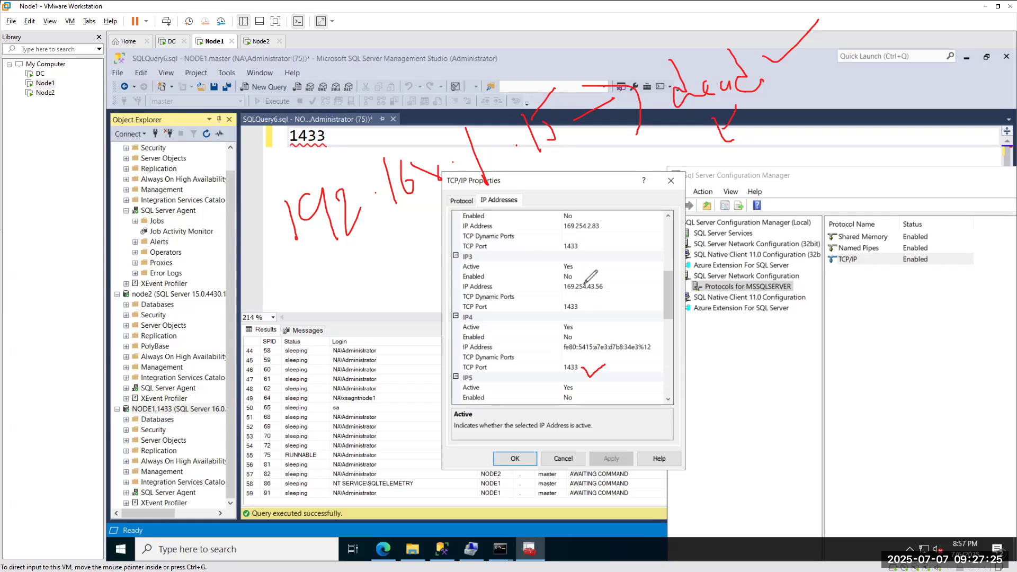
left_click_drag(607, 290, 653, 269)
left_click_drag(582, 306, 613, 295)
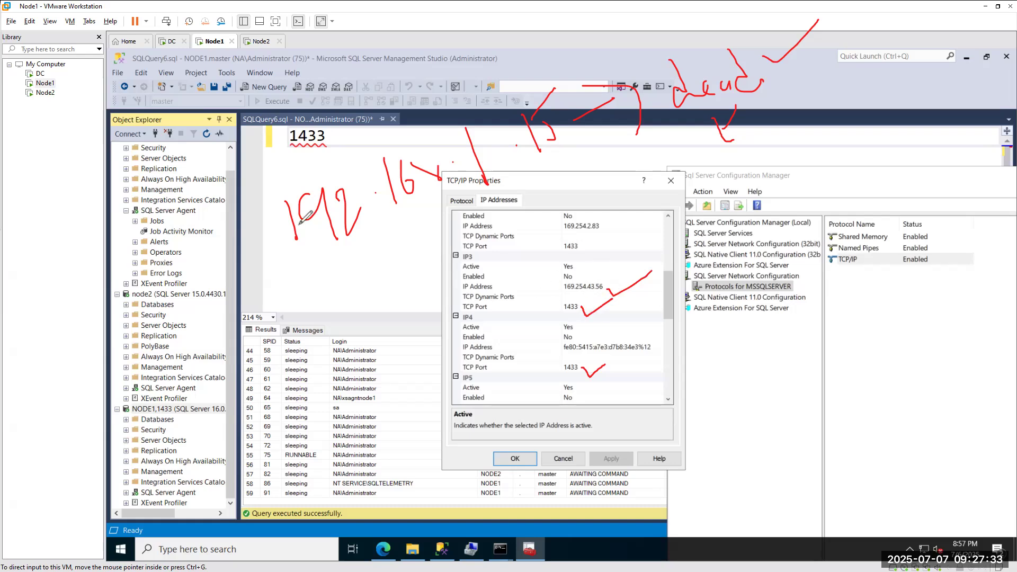
left_click_drag(282, 288, 546, 151)
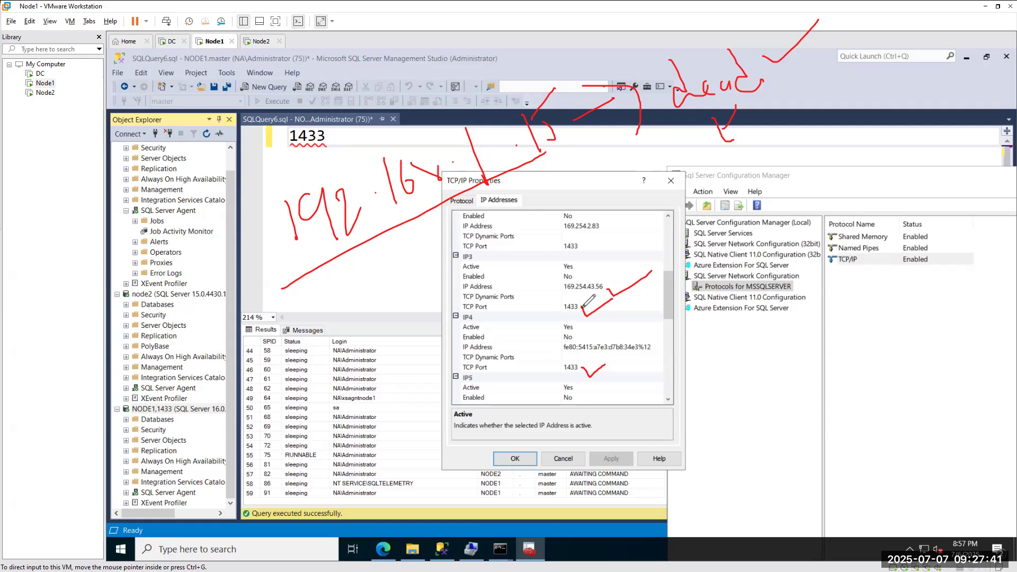
mouse_move(632, 301)
left_mouse_down()
mouse_move(554, 316)
mouse_move(587, 299)
mouse_move(599, 312)
mouse_move(577, 328)
left_mouse_up()
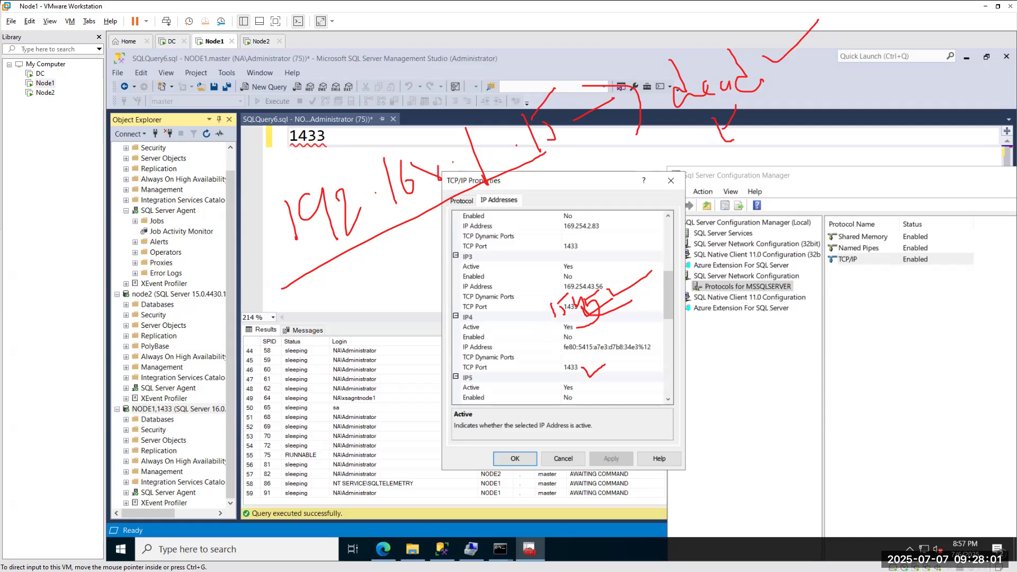
key("alt+Tab")
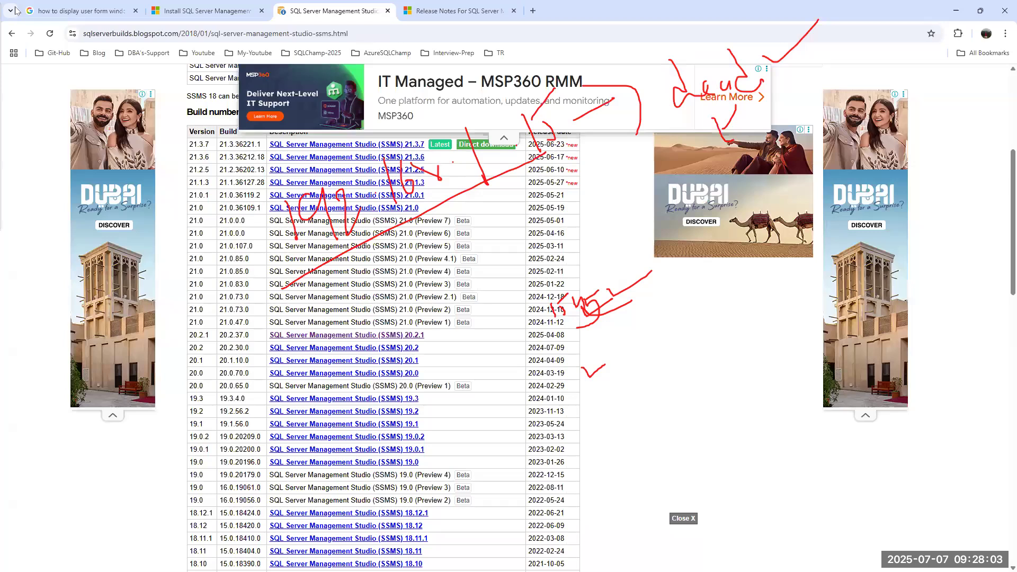
left_click(532, 11)
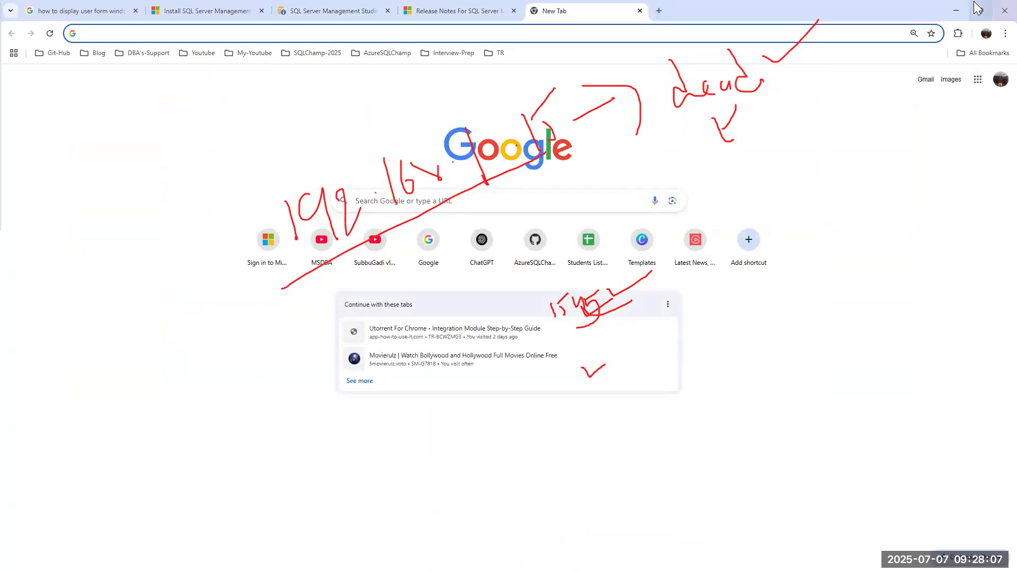
left_click(950, 12)
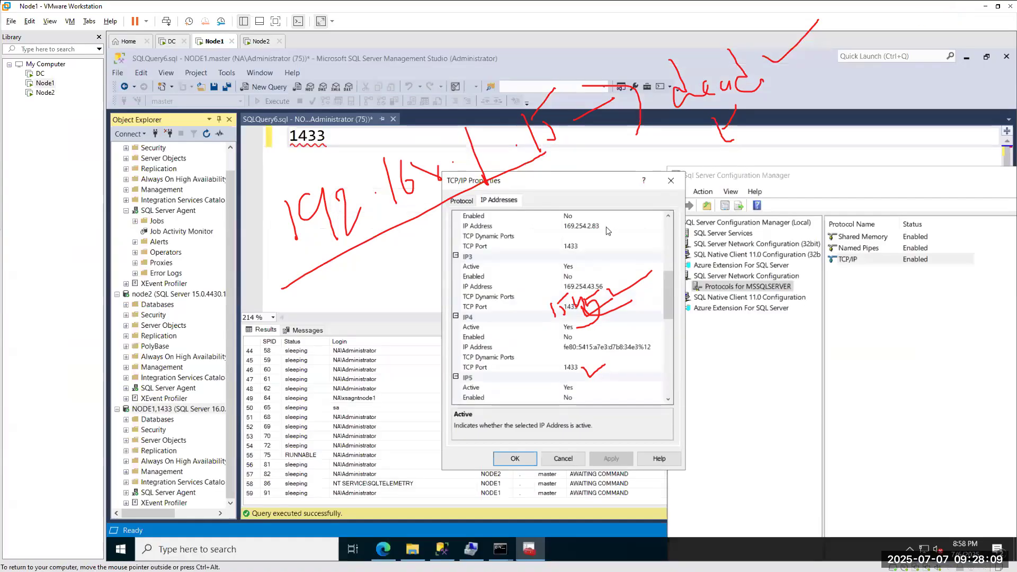
left_click_drag(670, 304, 671, 407)
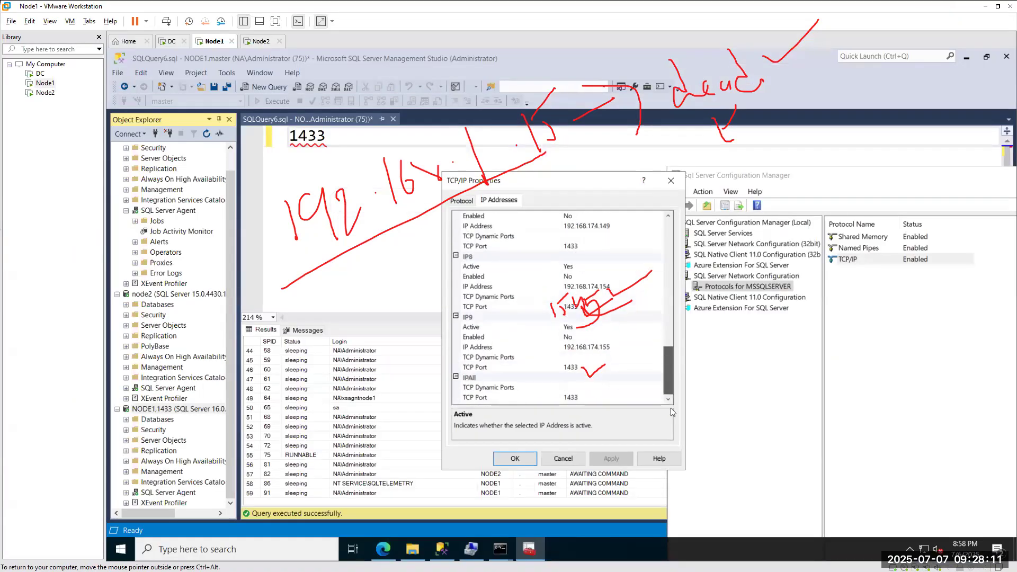
Enter 1545 as the IPAll TCP port and change IP8's TCP port from 1433 to 1548.
left_click(588, 400)
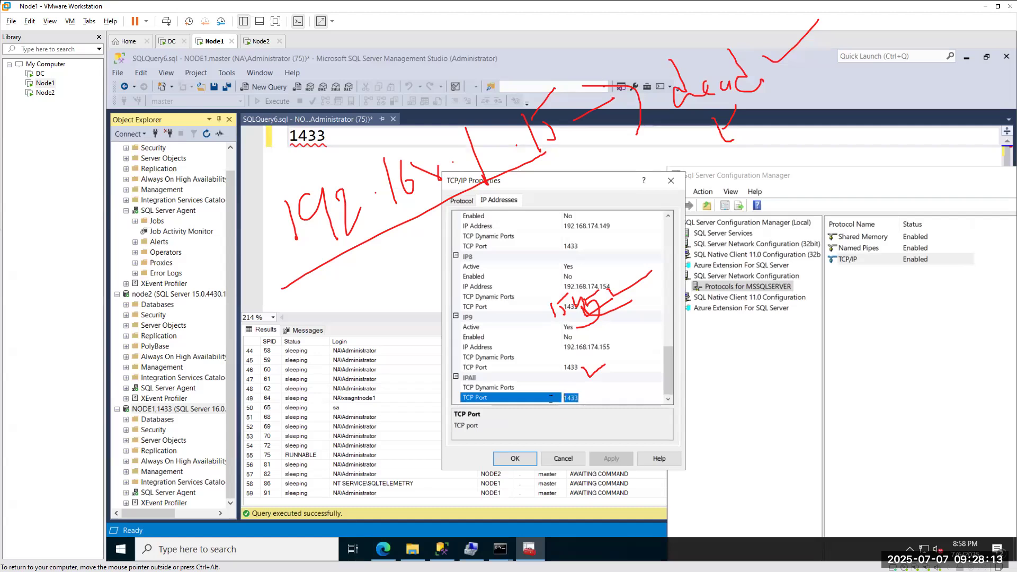
type("15")
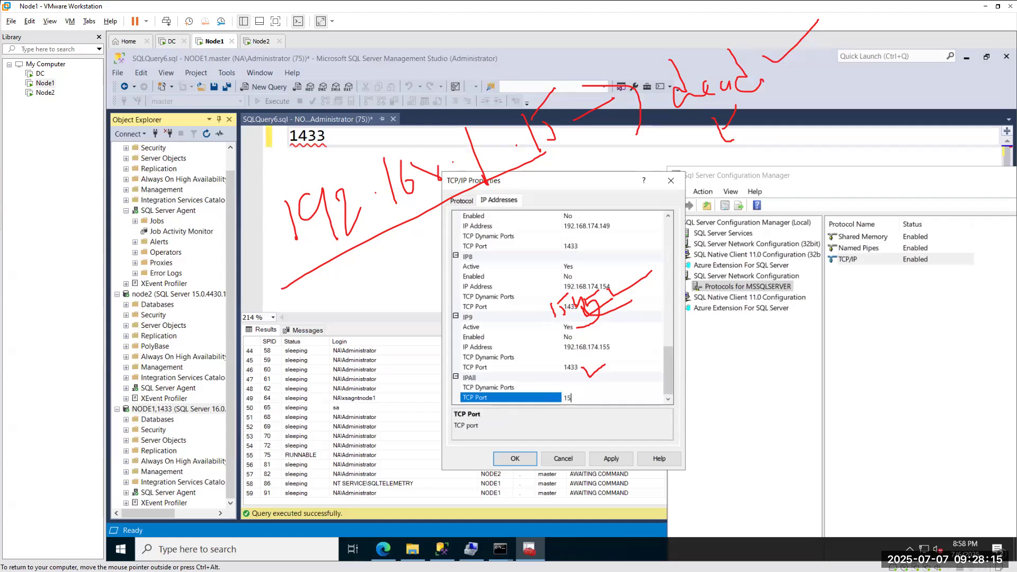
type("45")
left_click(486, 398)
left_click(610, 288)
left_click(559, 308)
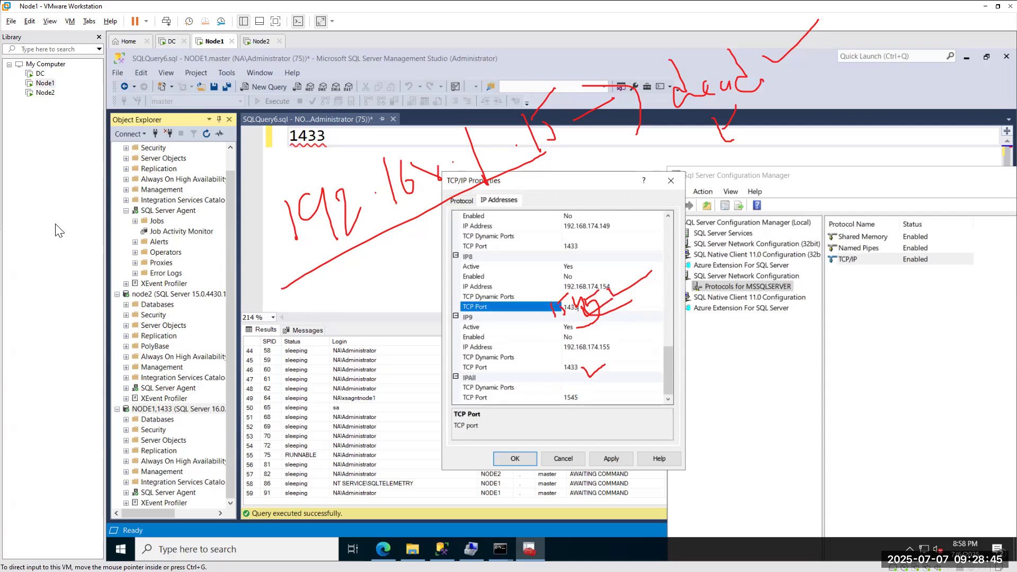
key("Escape")
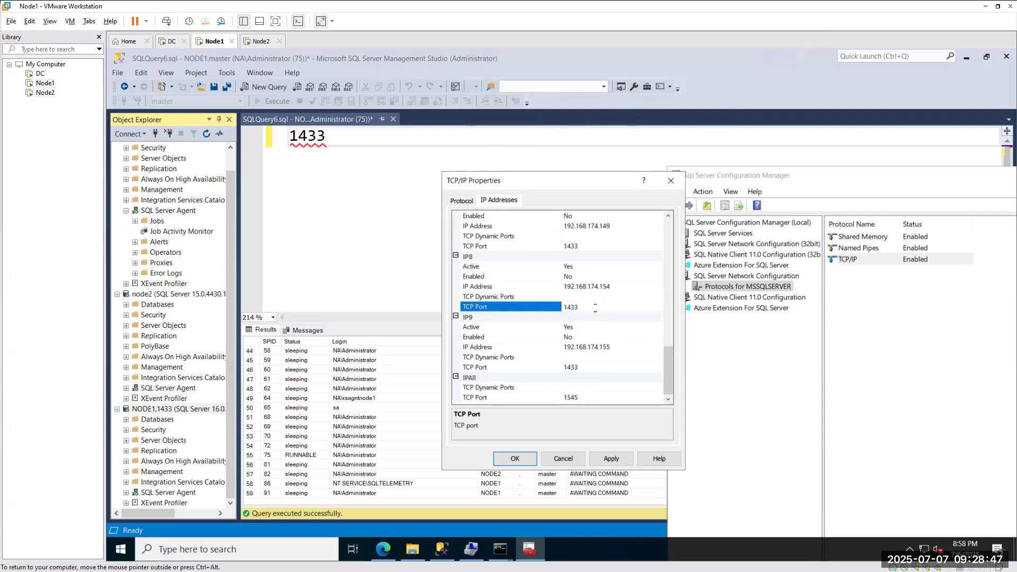
key("BackSpace")
key("BackSpace")
key("BackSpace")
key("BackSpace")
type("1548")
Change the IPAll TCP port to '1545,1433', then glance at the Node2 machine.
left_click(581, 397)
left_click_drag(595, 397, 535, 397)
left_click(587, 398)
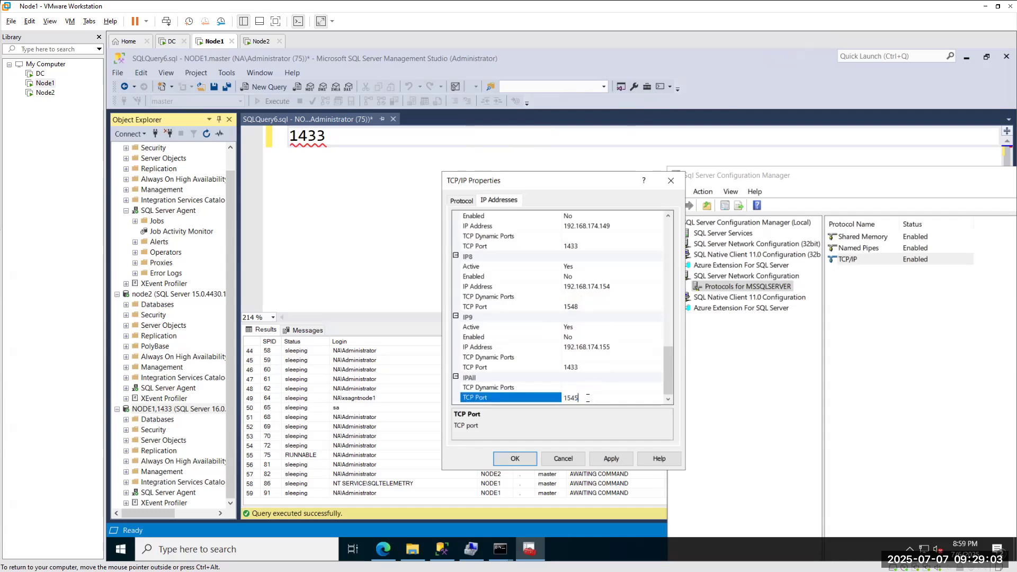
type(",1433")
scroll(148, 202, "up", 1)
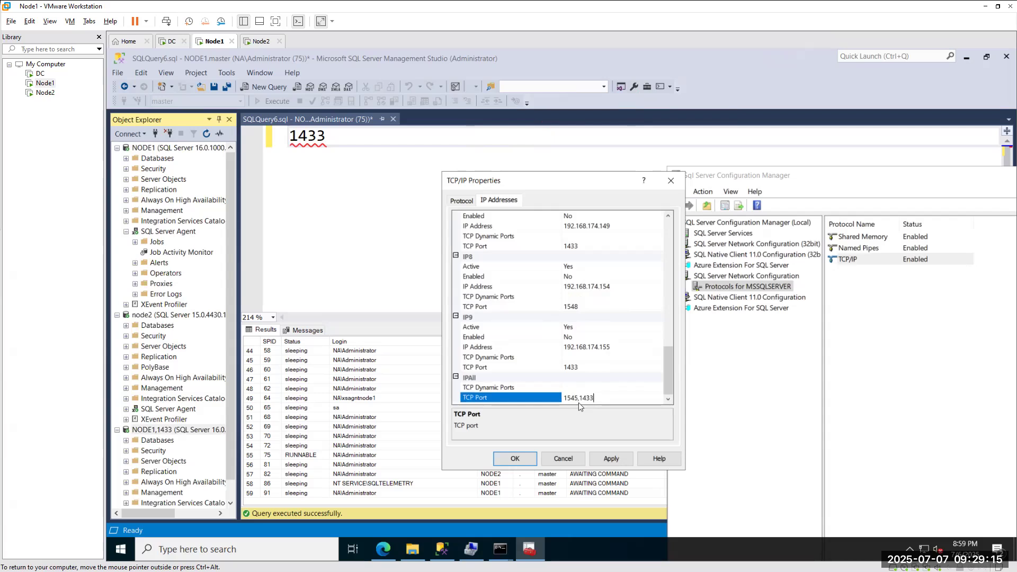
left_click(256, 42)
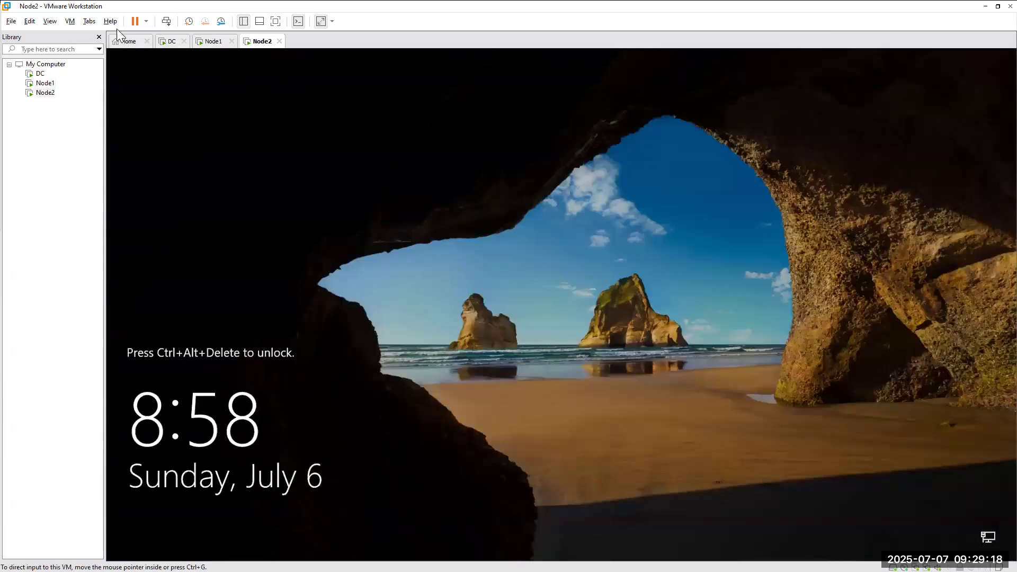
left_click(208, 41)
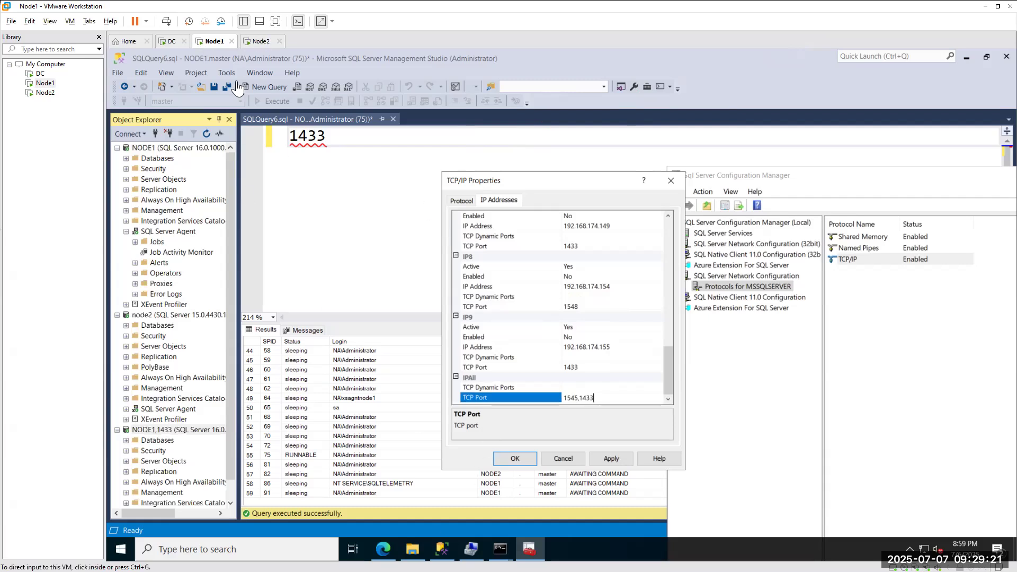
Open a Command Prompt and run nslookup node2, which fails to resolve.
left_click(250, 550)
type("cmd")
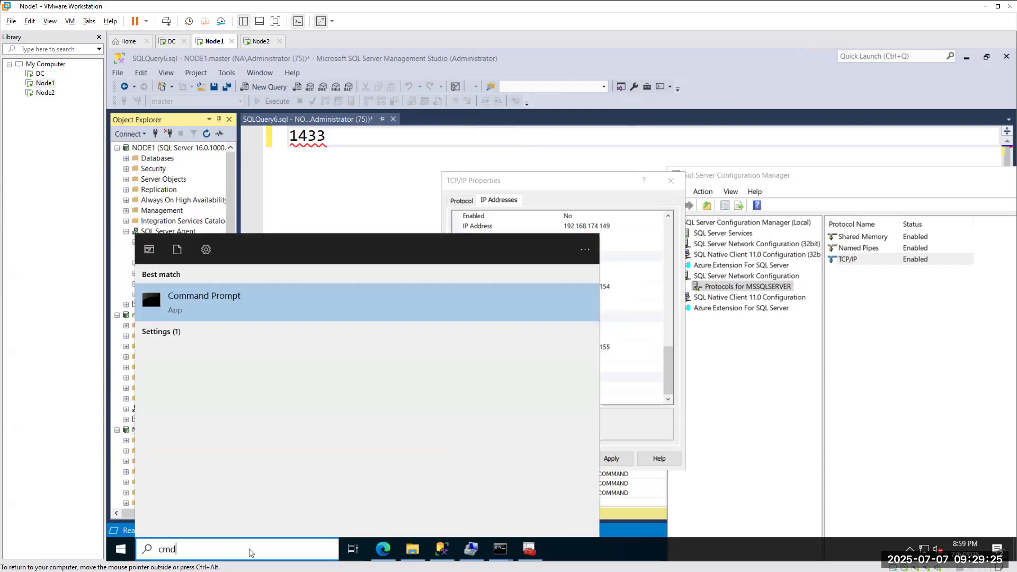
key("Return")
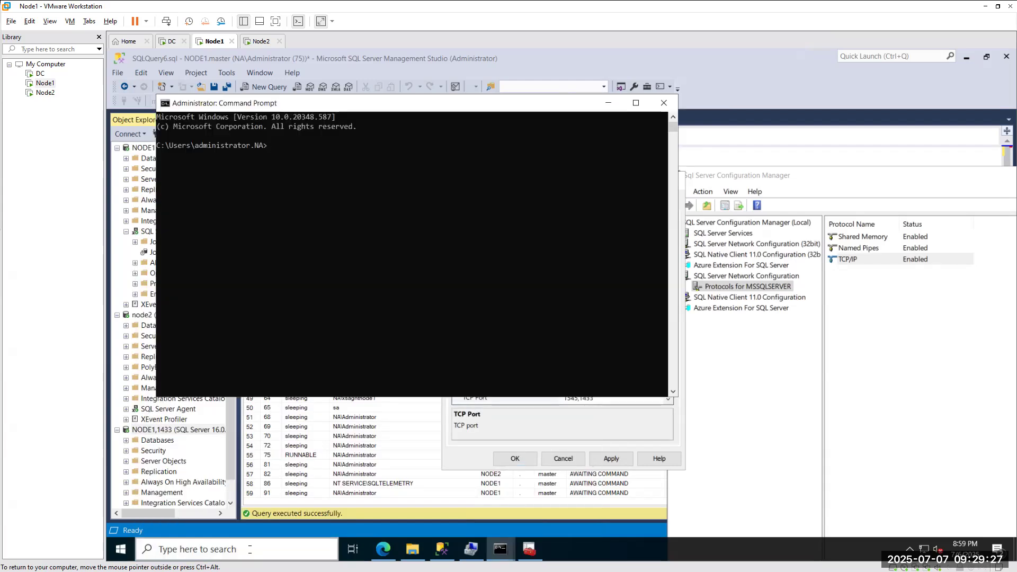
type("nslookup node2")
key("Return")
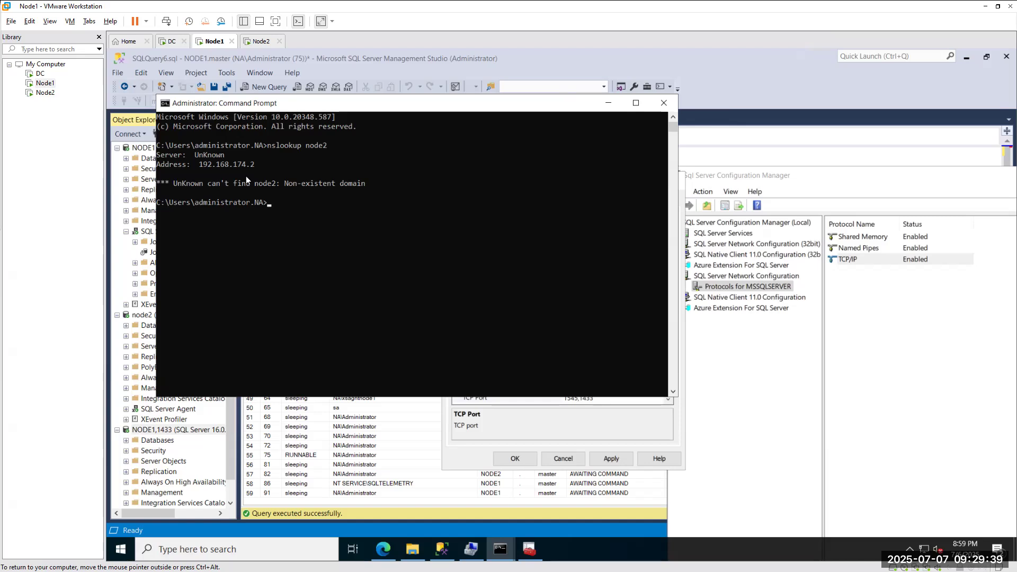
Ping node2, confirming replies from 192.168.174.150, then switch to the Node2 machine.
type("ping node2")
key("Return")
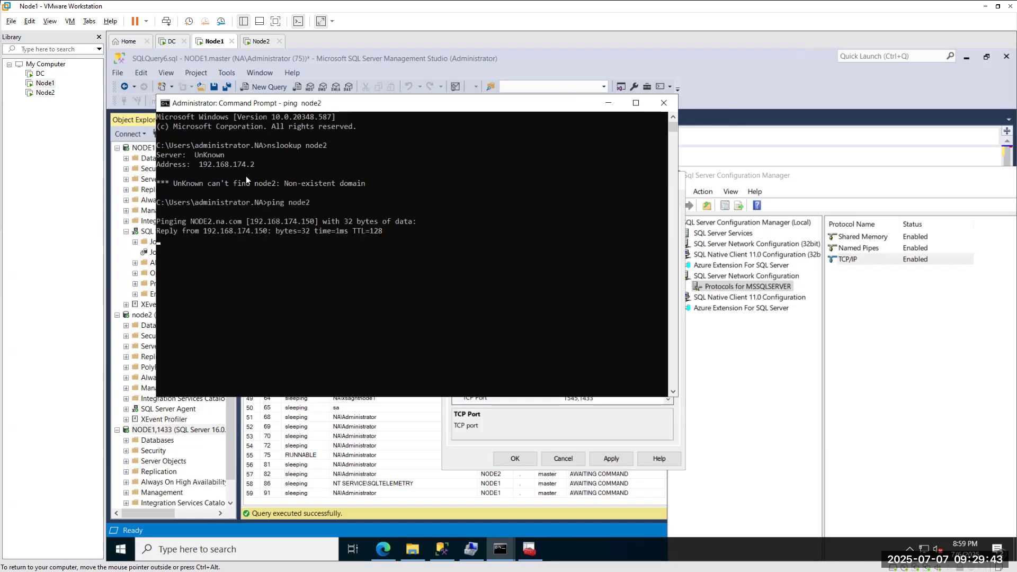
left_click_drag(252, 222, 316, 223)
left_click(259, 45)
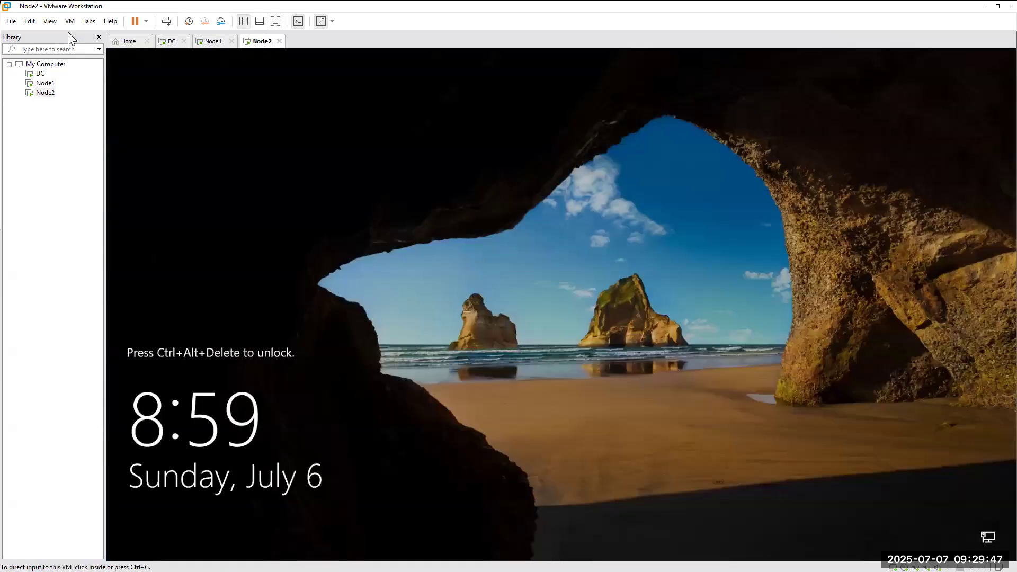
left_click(70, 21)
Unlock Node2 by signing in with the administrator password.
left_click(77, 76)
left_click(522, 354)
type("************")
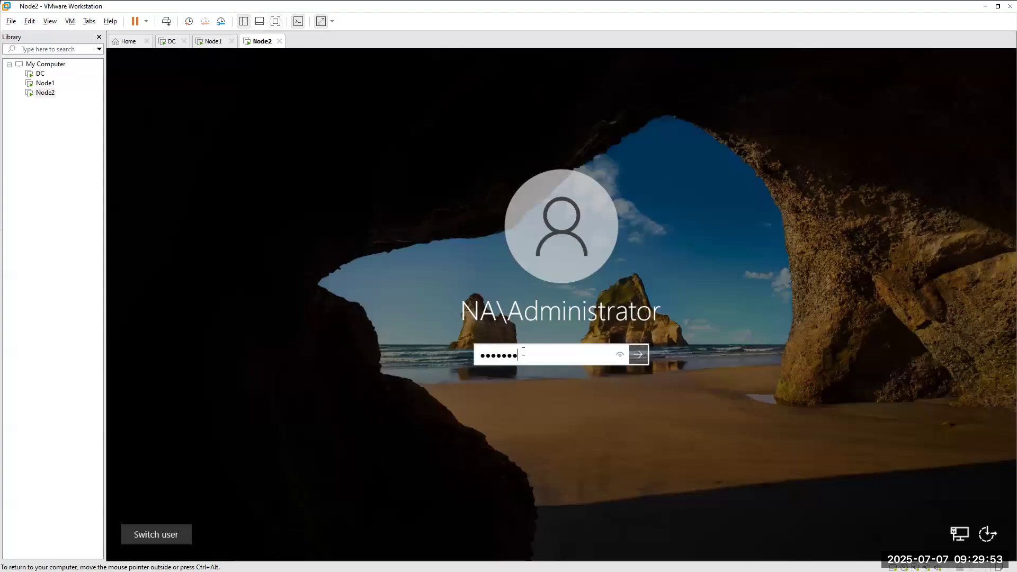
key("Return")
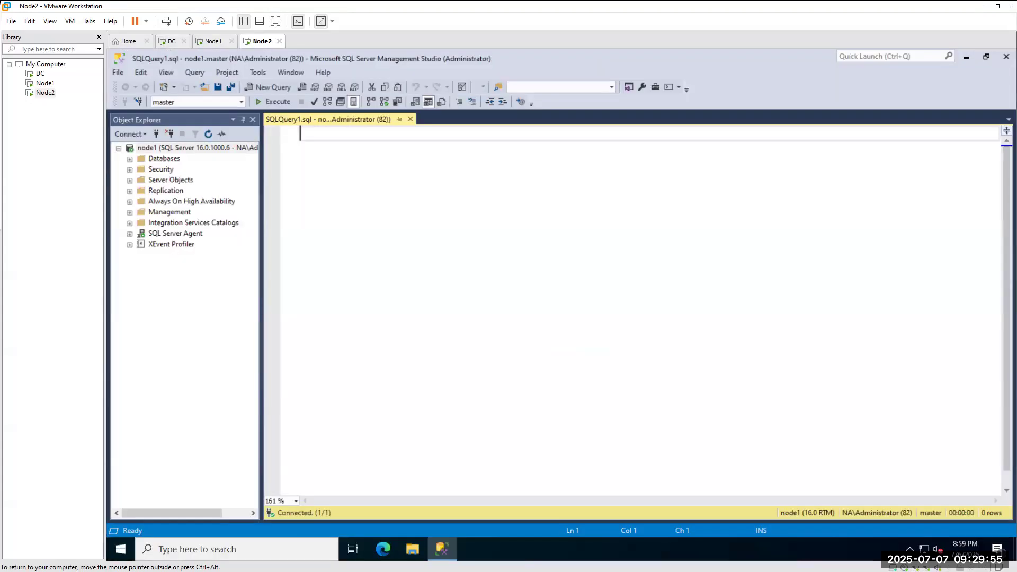
key("ctrl+alt")
Go from Network & Internet settings to Node2's network adapter list.
right_click(924, 549)
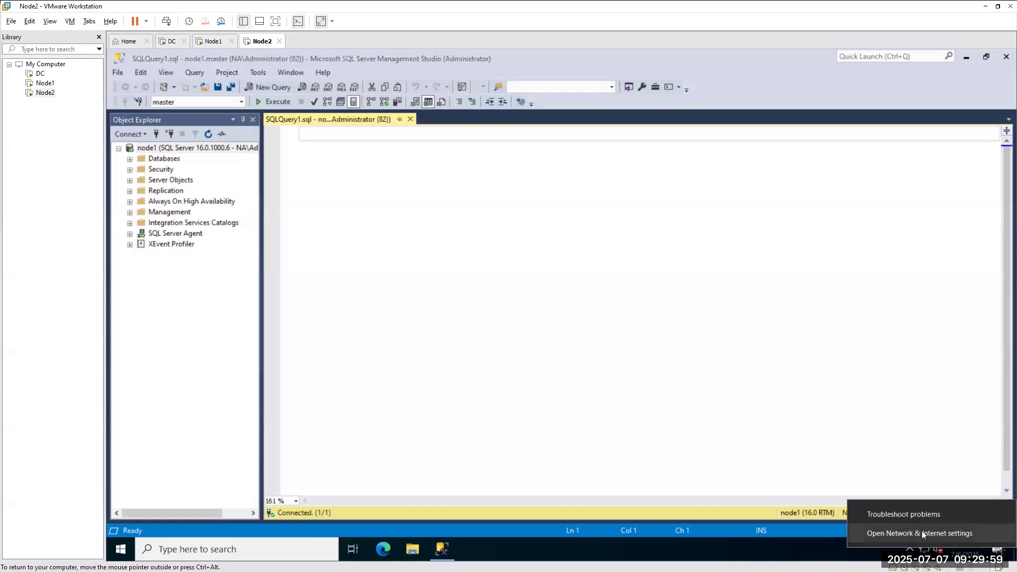
left_click(921, 532)
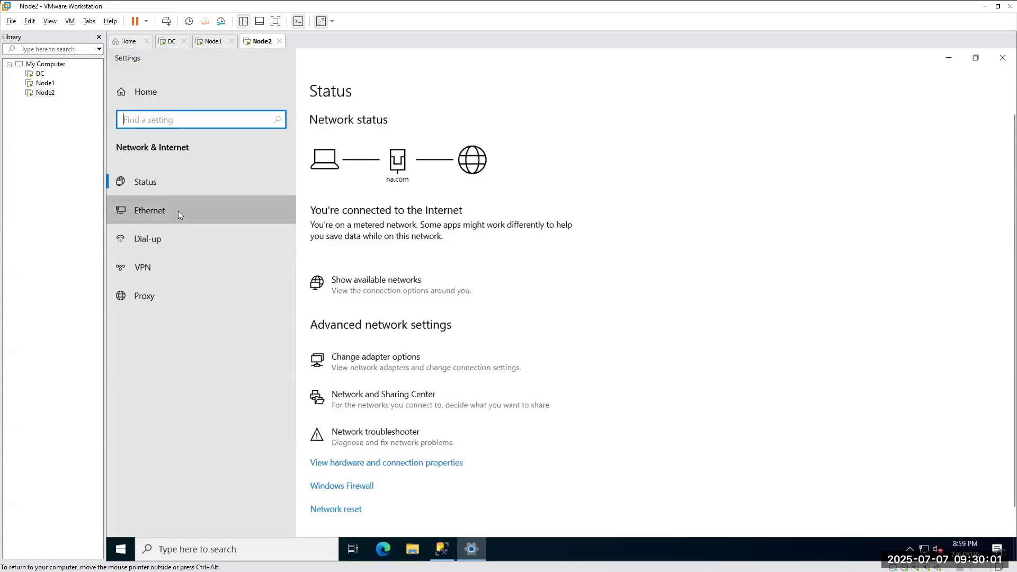
left_click(178, 211)
left_click(911, 155)
left_click(884, 128)
left_click(932, 130)
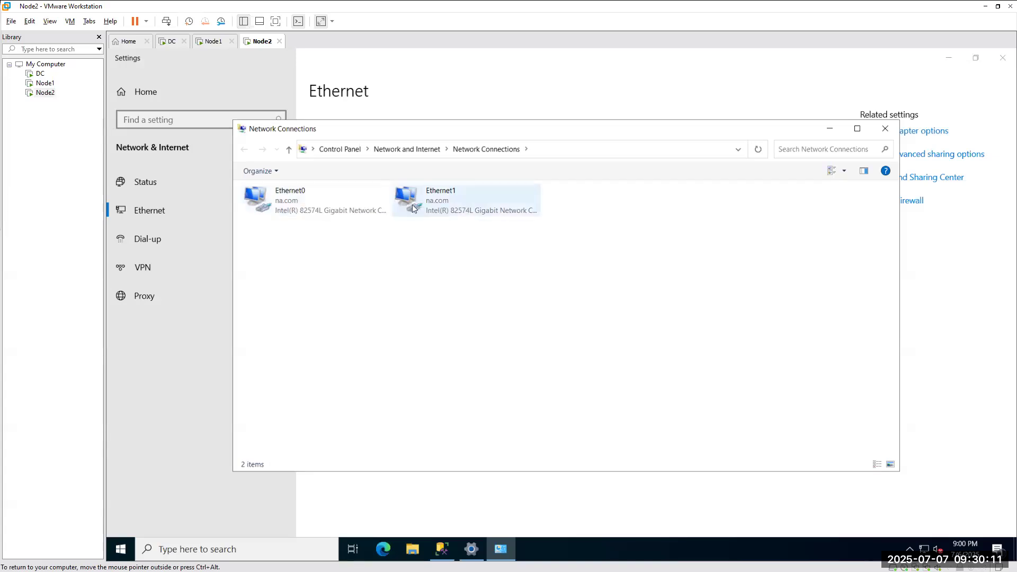
Inspect Ethernet0's IPv4 settings and close them without changes.
double_click(296, 207)
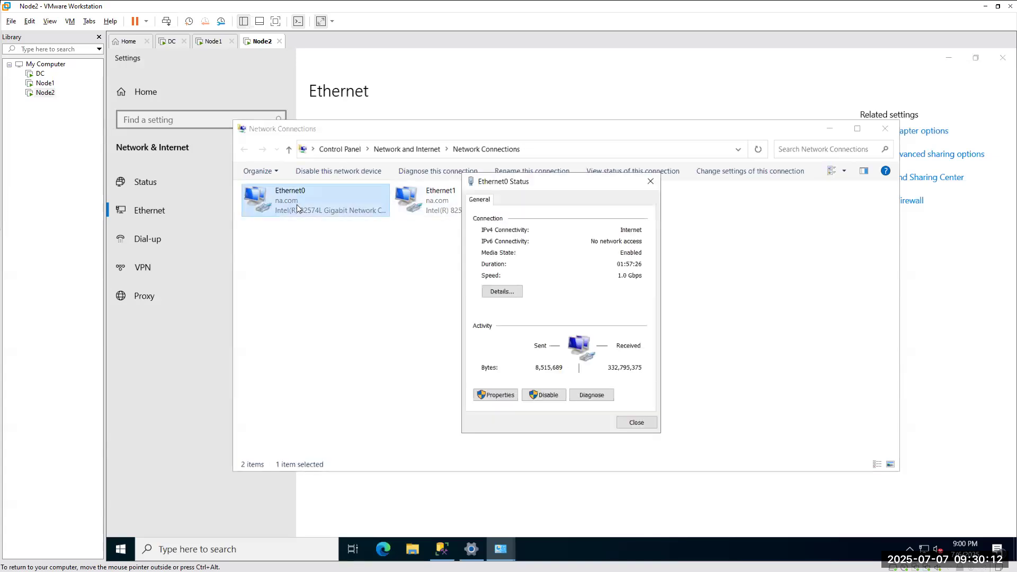
left_click(494, 395)
left_click(585, 315)
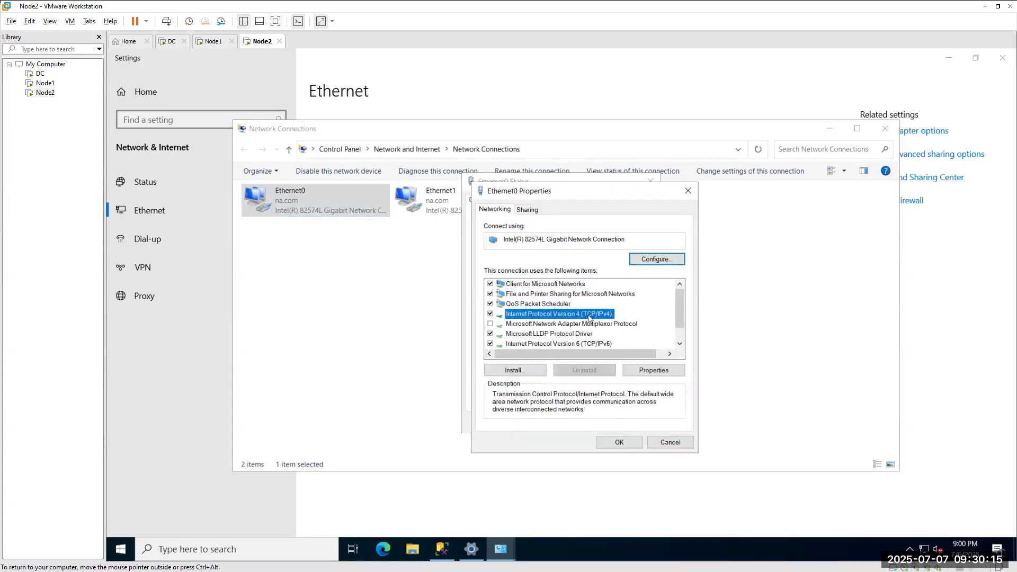
left_click(642, 370)
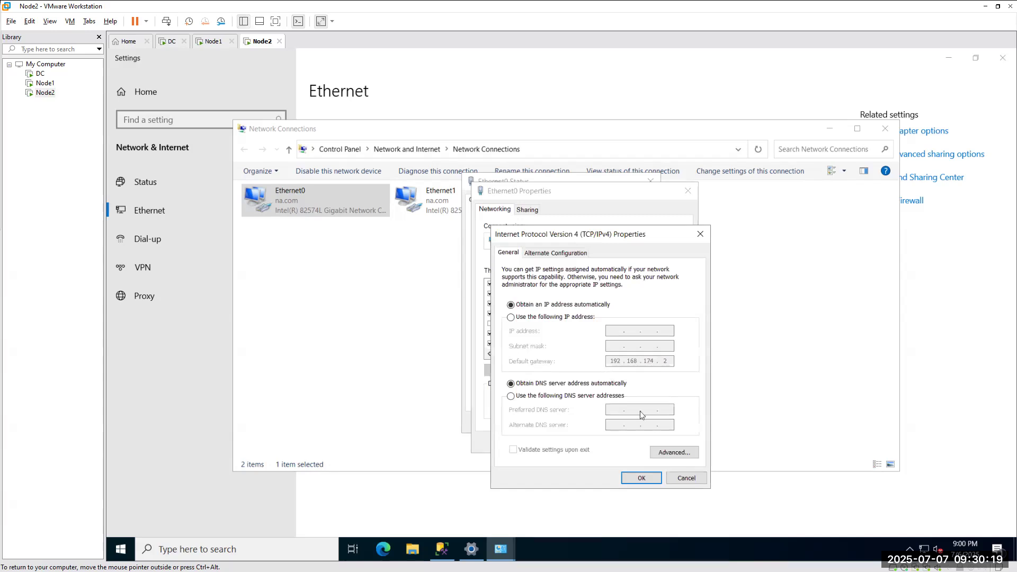
left_click(685, 478)
left_click(654, 443)
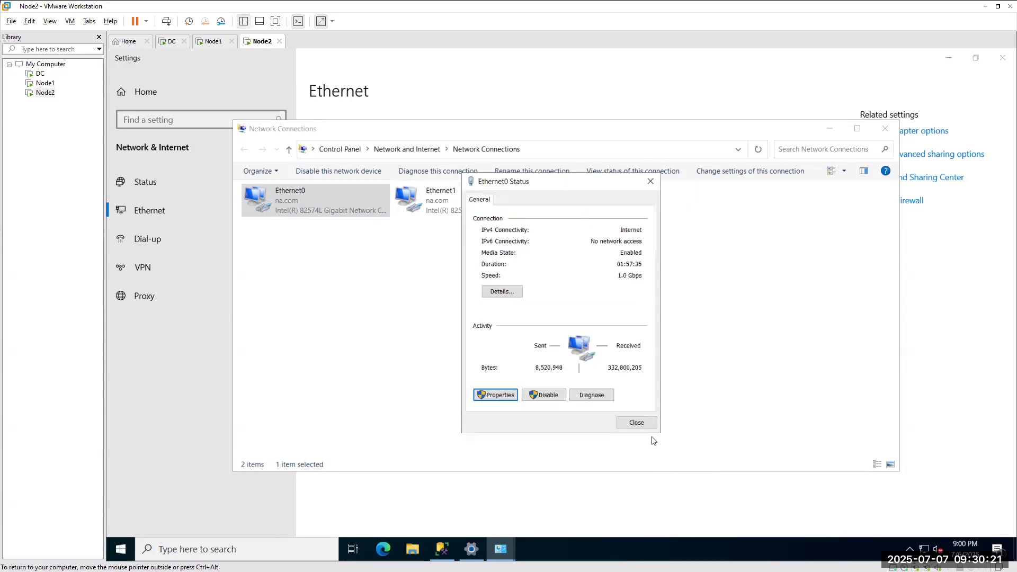
left_click(634, 423)
Check Ethernet1's IPv4 settings: static 192.168.174.150, DNS 192.168.174.148, then return to Node1.
double_click(427, 200)
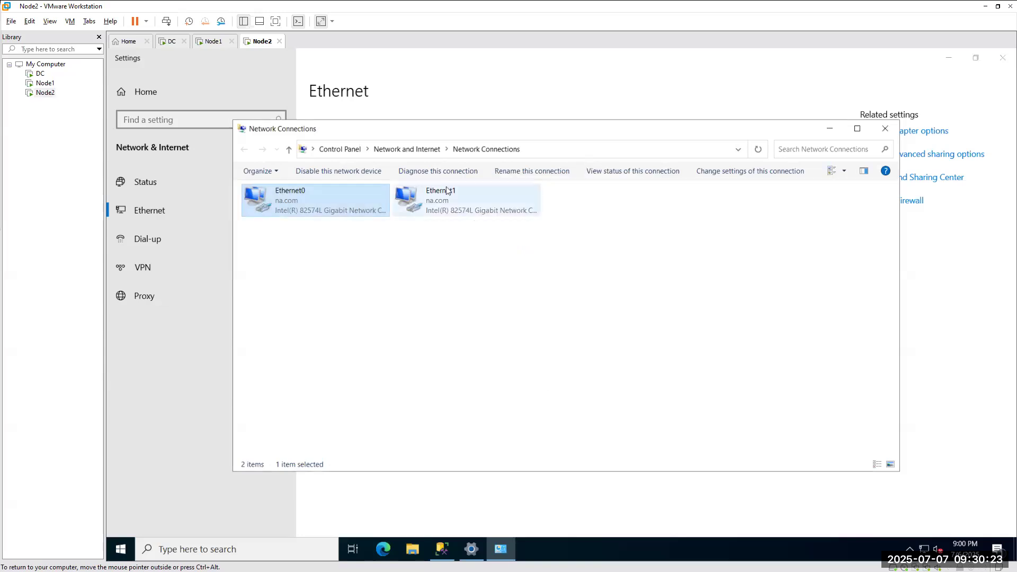
left_click(500, 396)
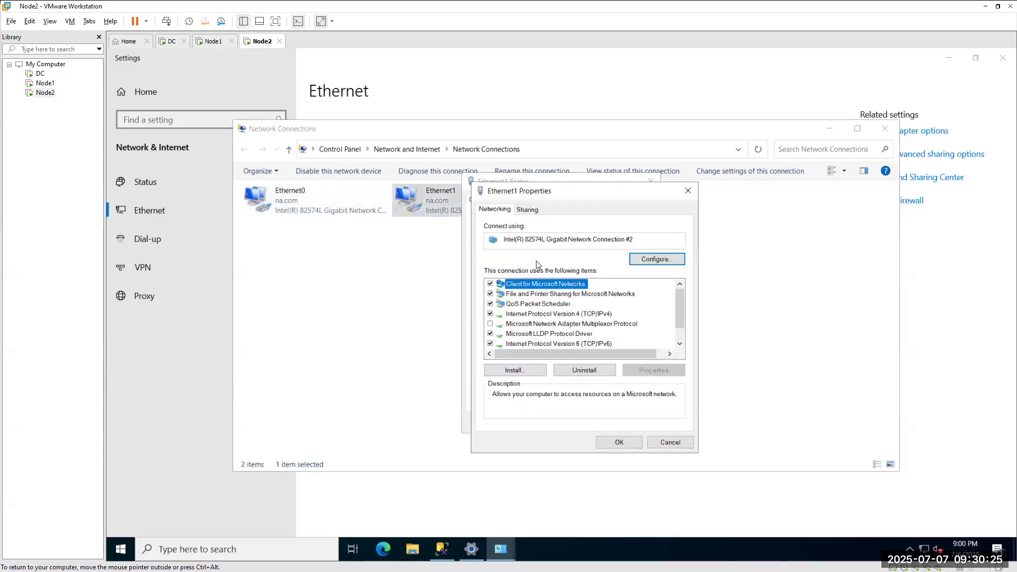
left_click(546, 315)
left_click(652, 370)
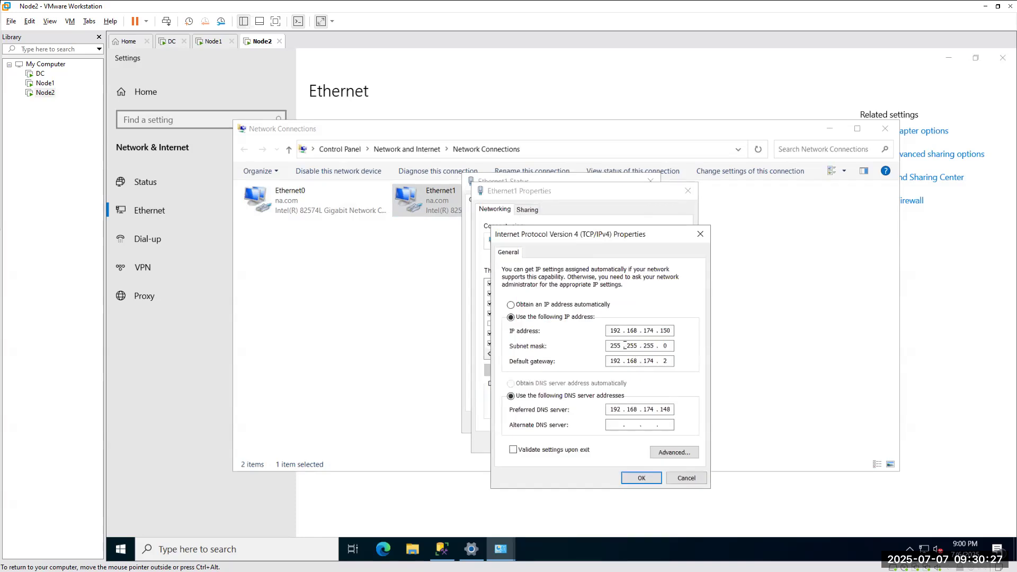
left_click_drag(671, 330, 586, 328)
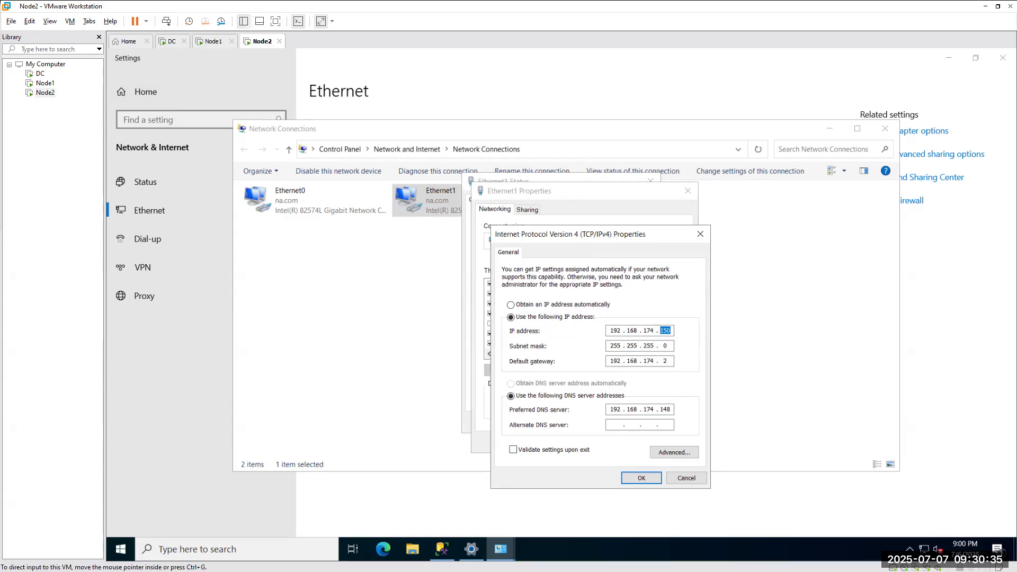
left_click(214, 41)
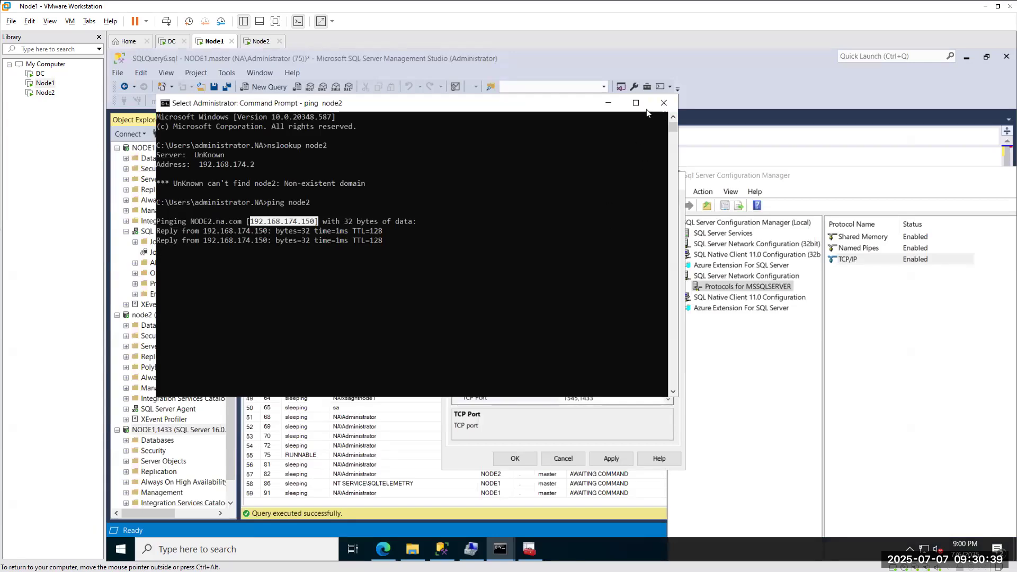
Correct IP1's IP address to 192.168.174.150 in the TCP/IP IP Addresses list.
left_click(537, 443)
left_click(594, 347)
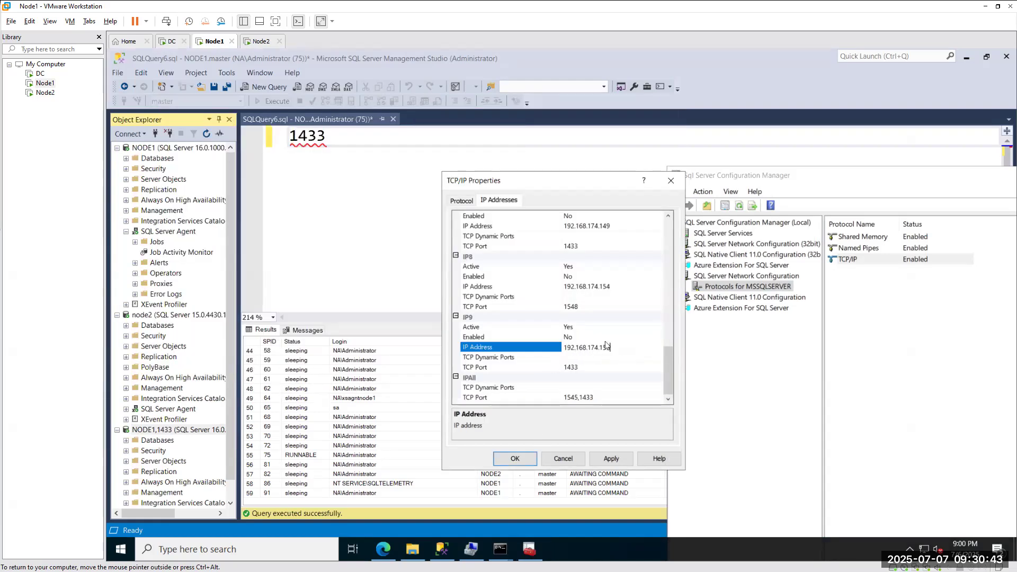
scroll(572, 319, "up", 4)
scroll(571, 318, "up", 10)
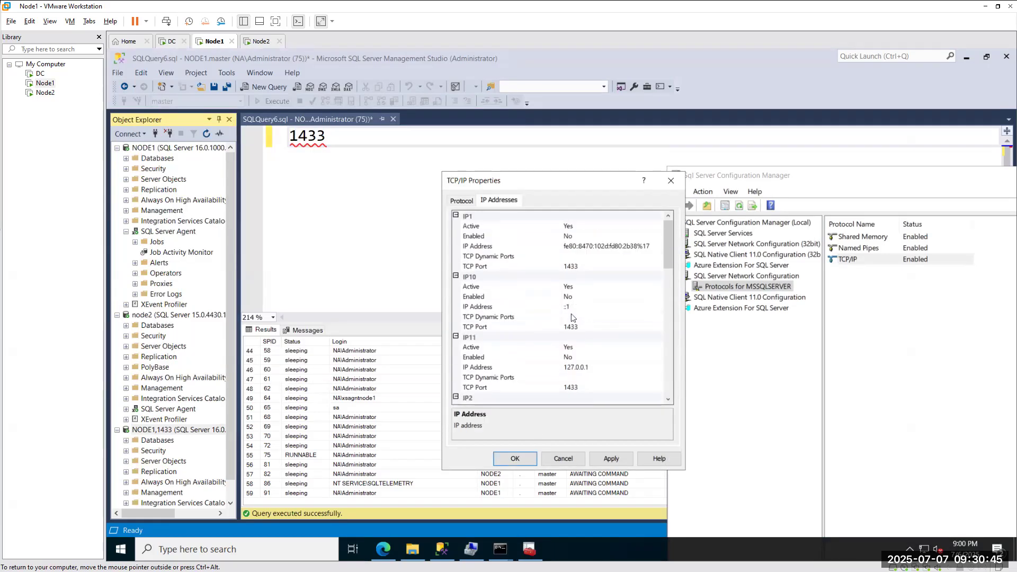
left_click(600, 246)
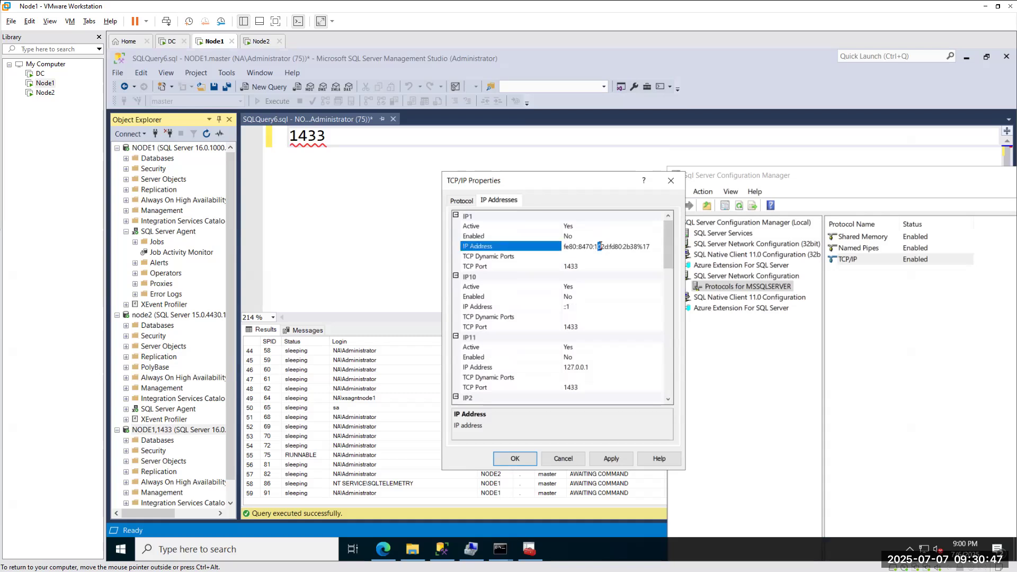
left_click_drag(654, 247, 551, 248)
type("192.168.142.10")
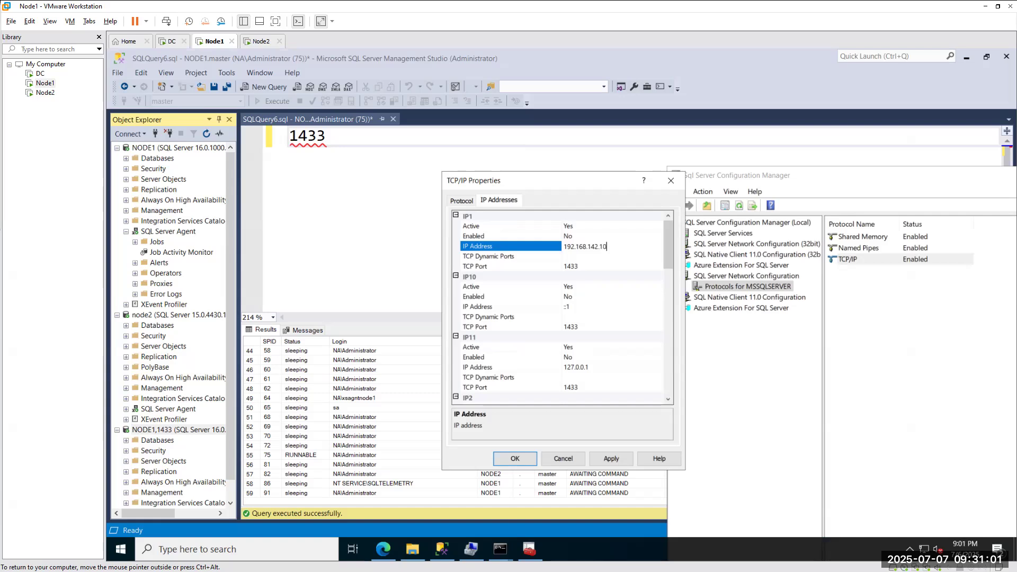
key("BackSpace")
left_click(262, 41)
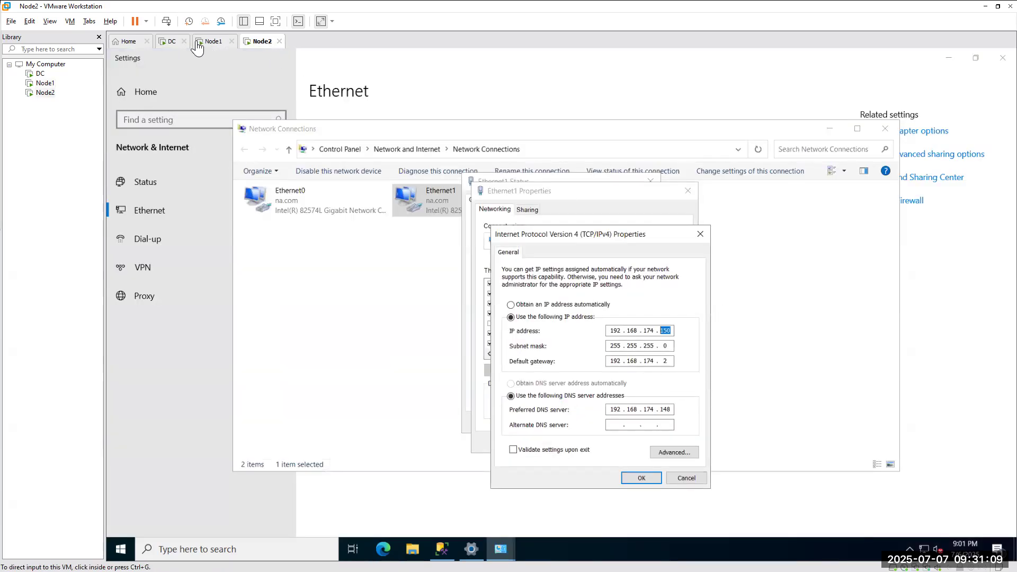
left_click(215, 43)
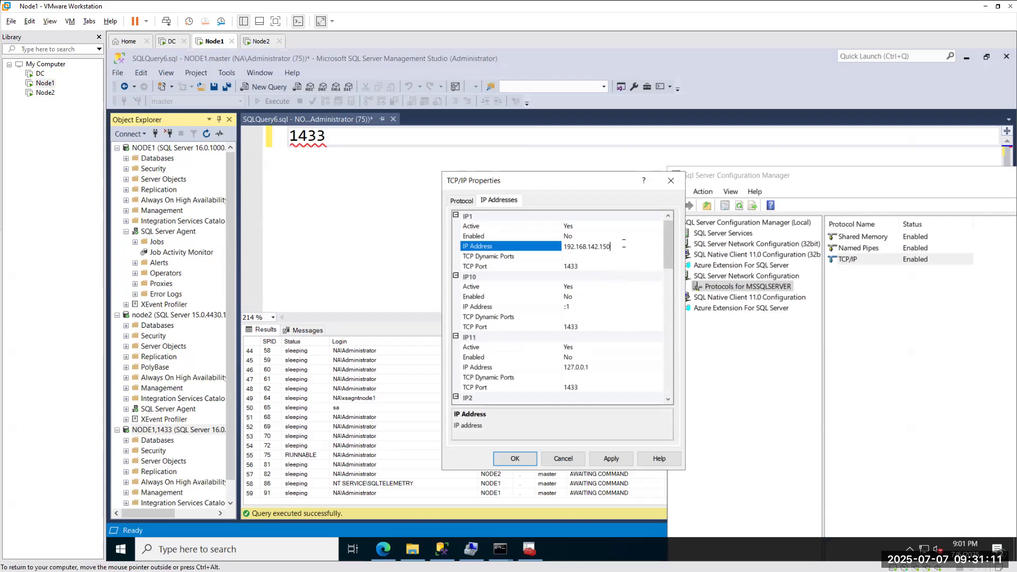
left_click_drag(625, 246, 590, 246)
type("174.150")
Set IP1's TCP port to 1558, save it and accept the restart warning.
left_click(579, 265)
double_click(566, 266)
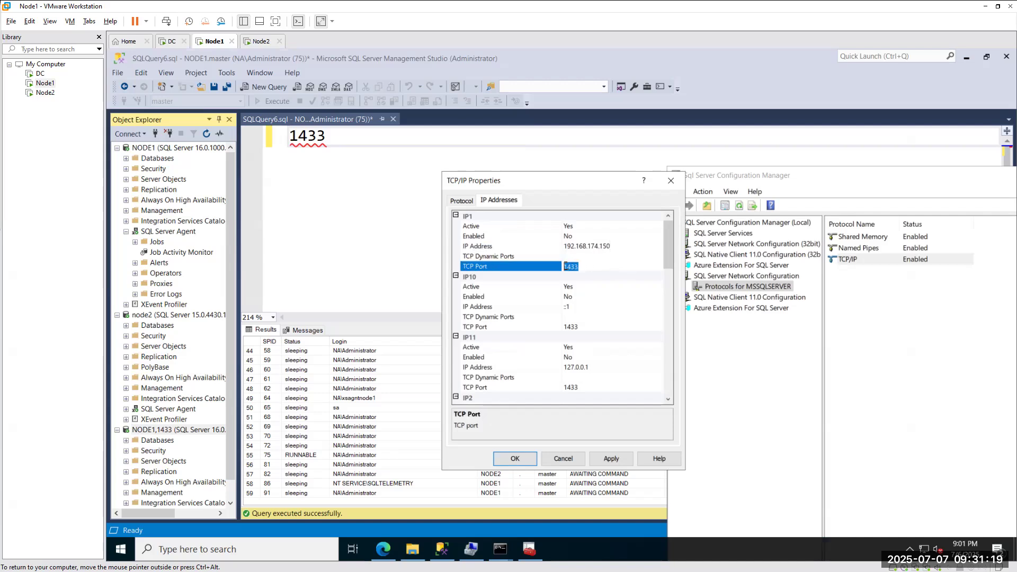
type("1558")
scroll(588, 278, "down", 9)
scroll(591, 283, "down", 8)
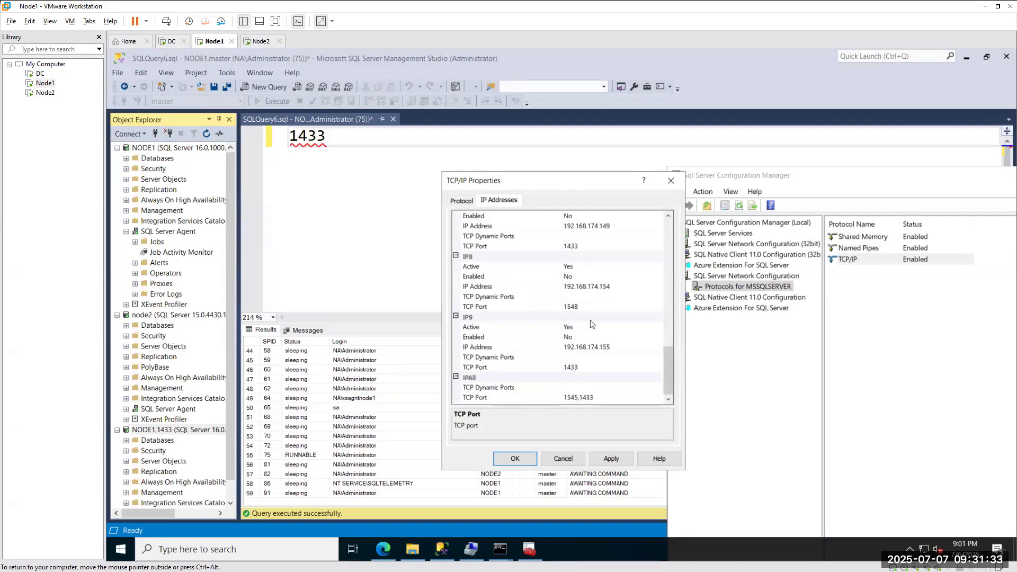
scroll(592, 307, "up", 10)
scroll(592, 307, "up", 2)
left_click(582, 267)
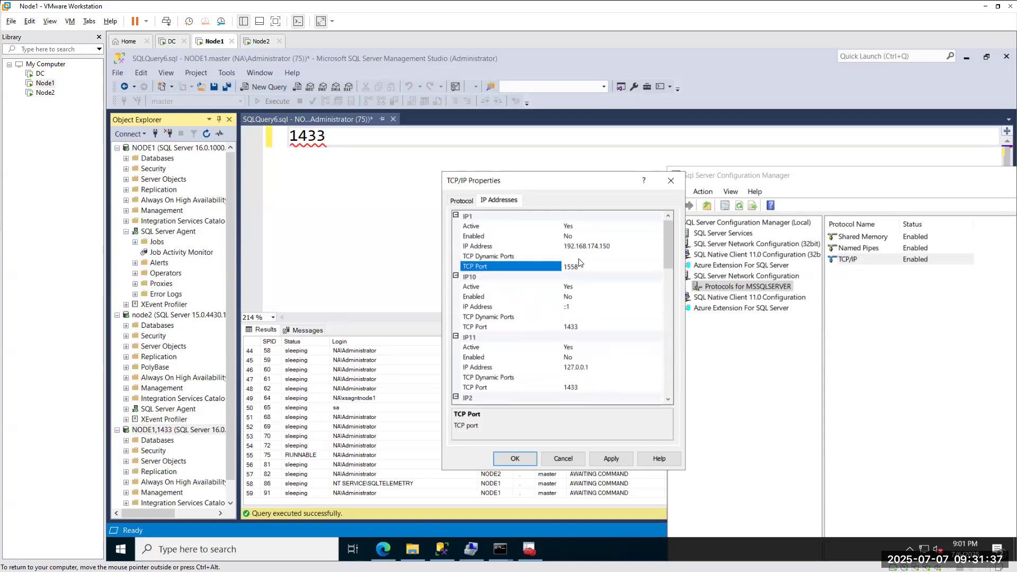
left_click(525, 459)
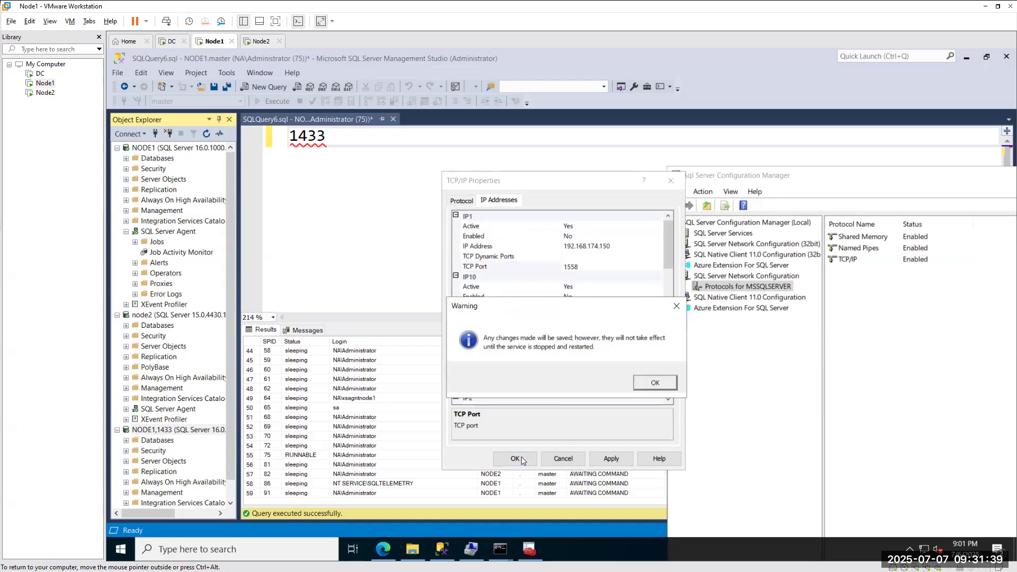
left_click(655, 384)
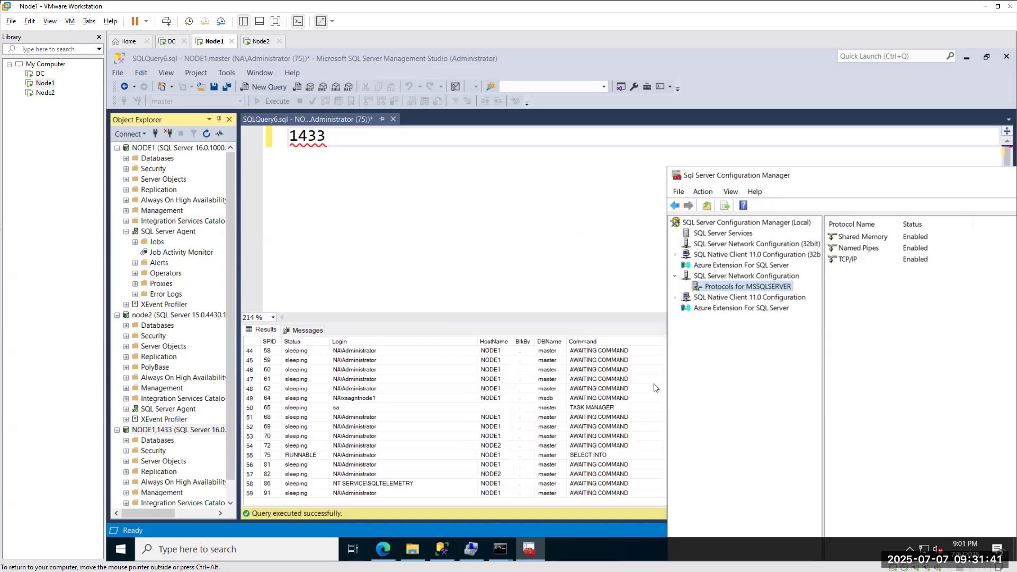
Restart the SQL Server (MSSQLSERVER) service, then disconnect Object Explorer in Management Studio.
left_click(707, 234)
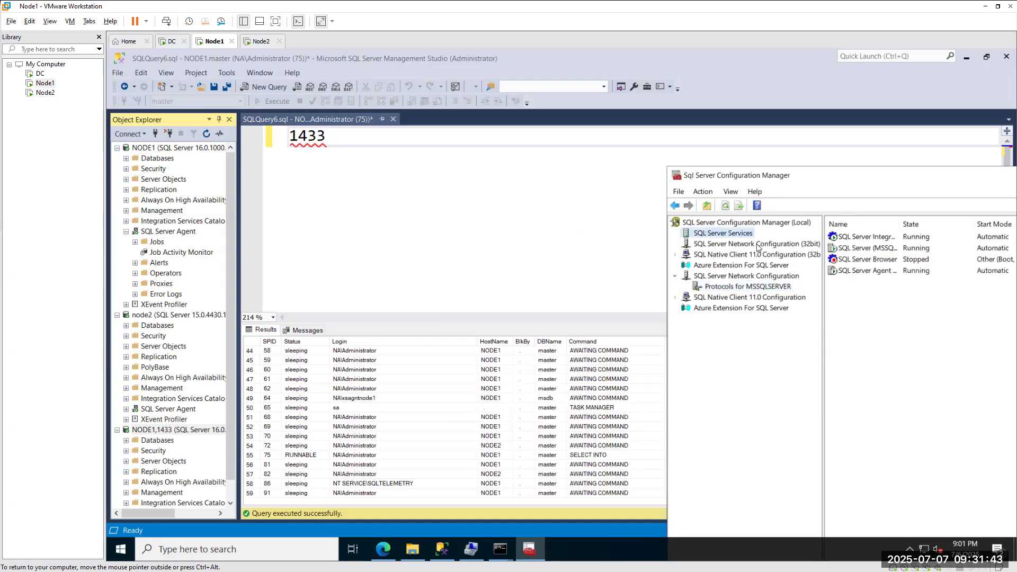
right_click(840, 247)
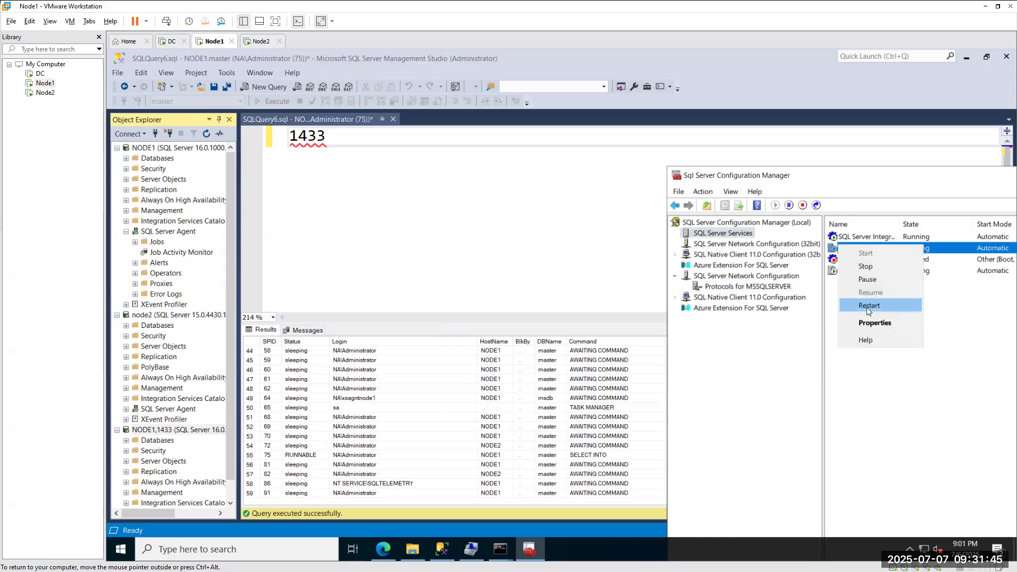
left_click(867, 307)
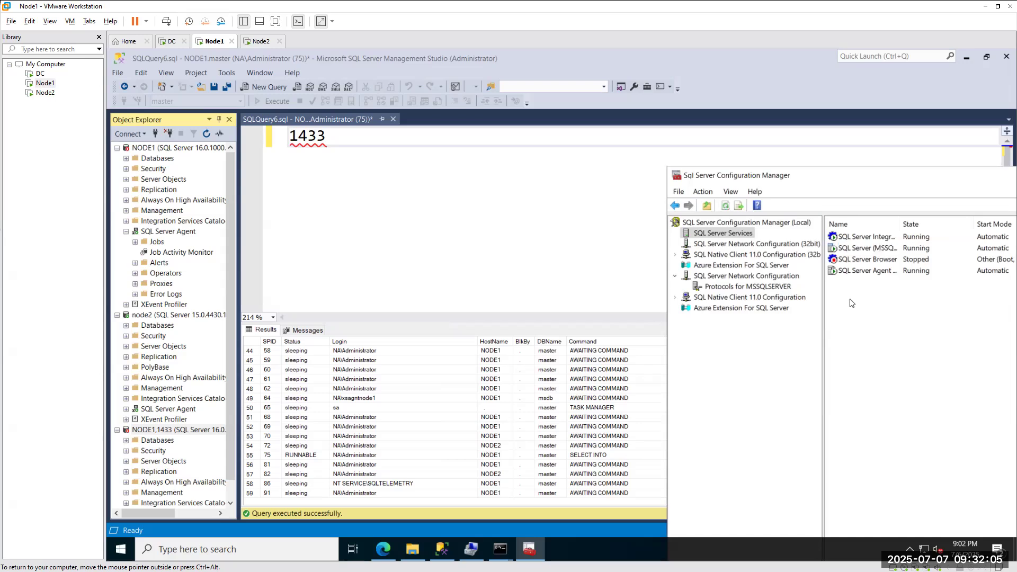
left_click(169, 133)
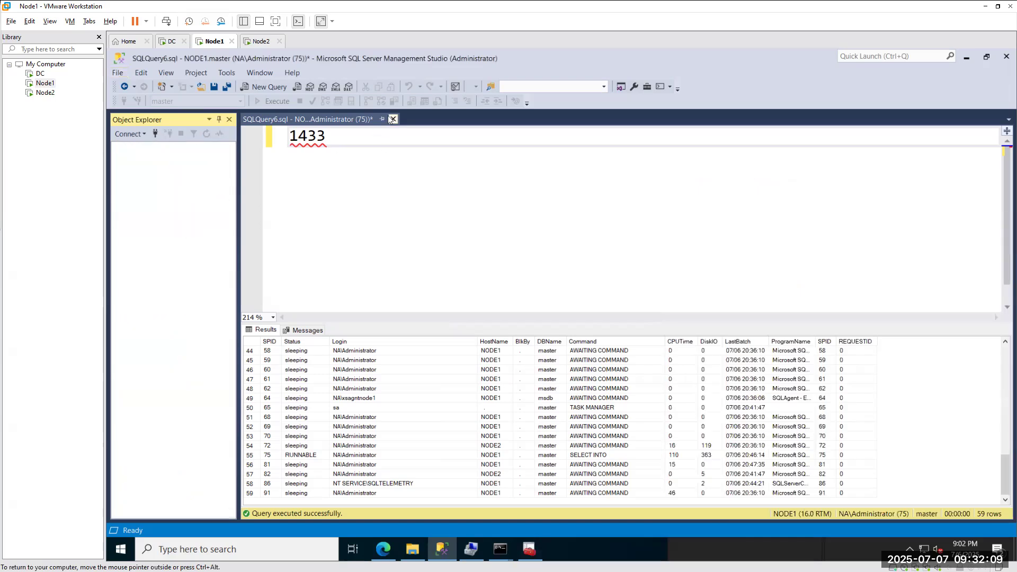
Close the query tab without saving and reconnect Object Explorer to NODE1,1433.
left_click(397, 127)
left_click(393, 119)
left_click(595, 370)
left_click(152, 135)
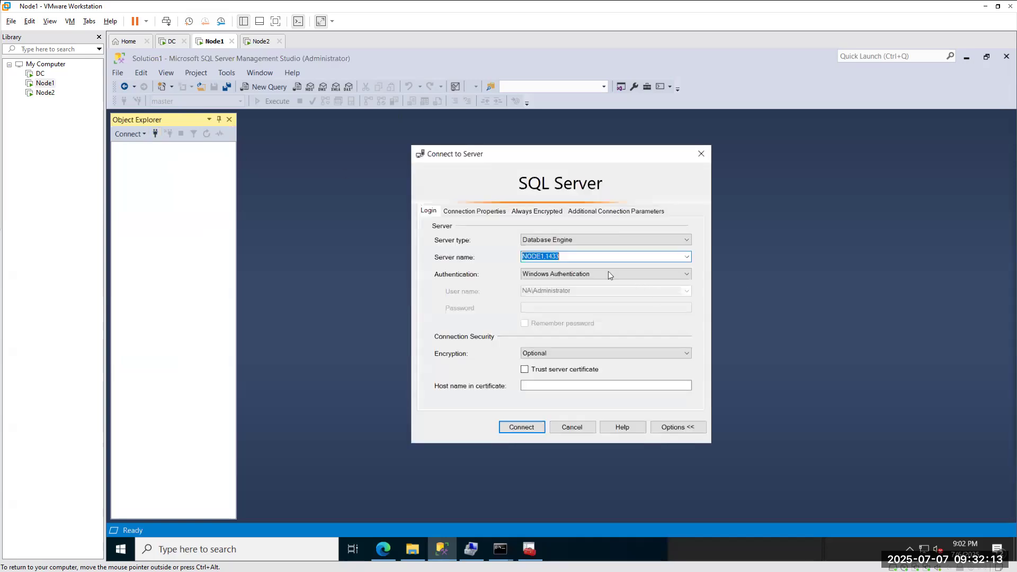
left_click(522, 428)
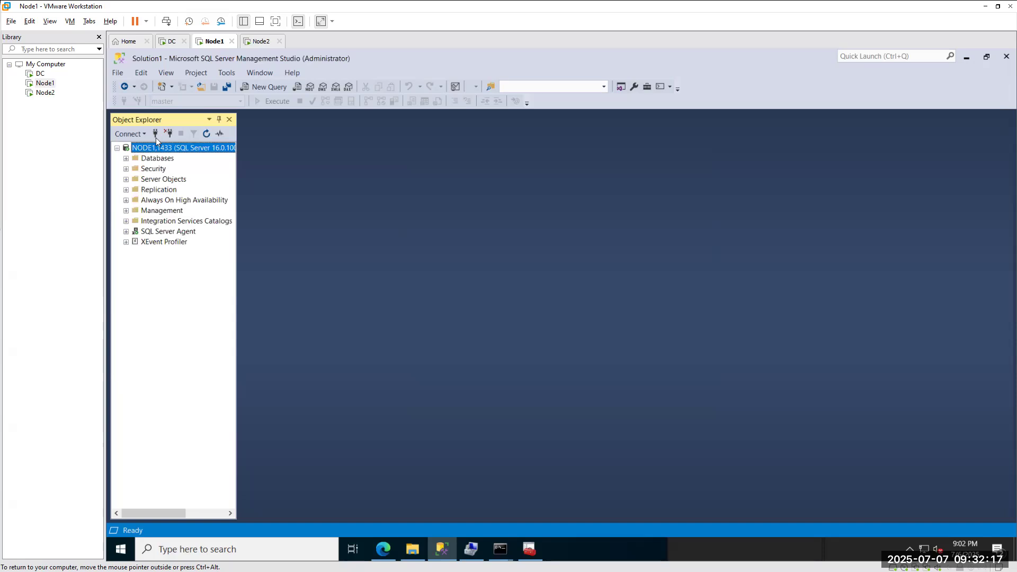
Add a second Object Explorer connection to NODE1,1545, then show MSSQLSERVER protocols in Configuration Manager.
left_click(155, 134)
left_click(581, 256)
key("BackSpace")
key("BackSpace")
key("BackSpace")
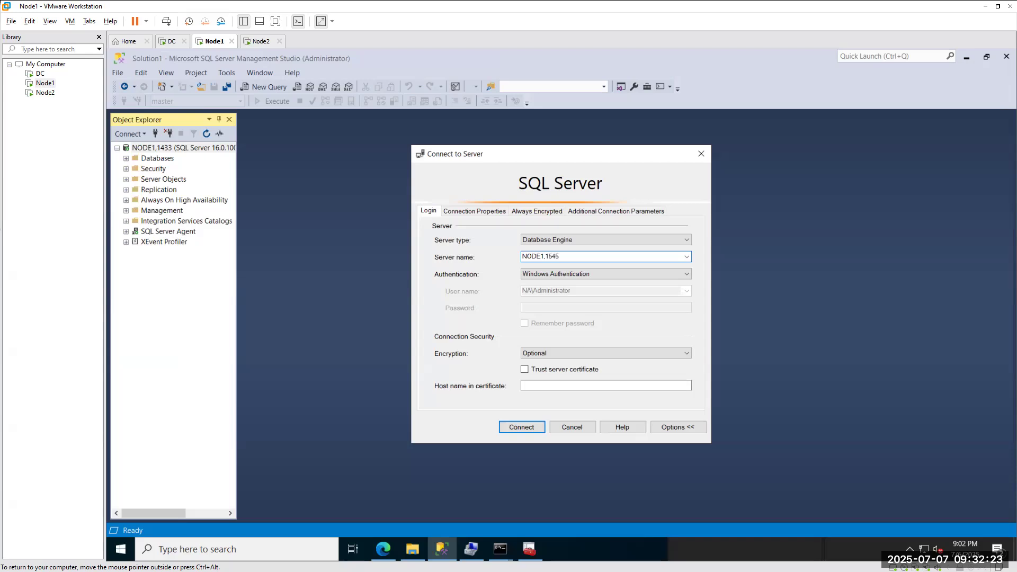
left_click(521, 428)
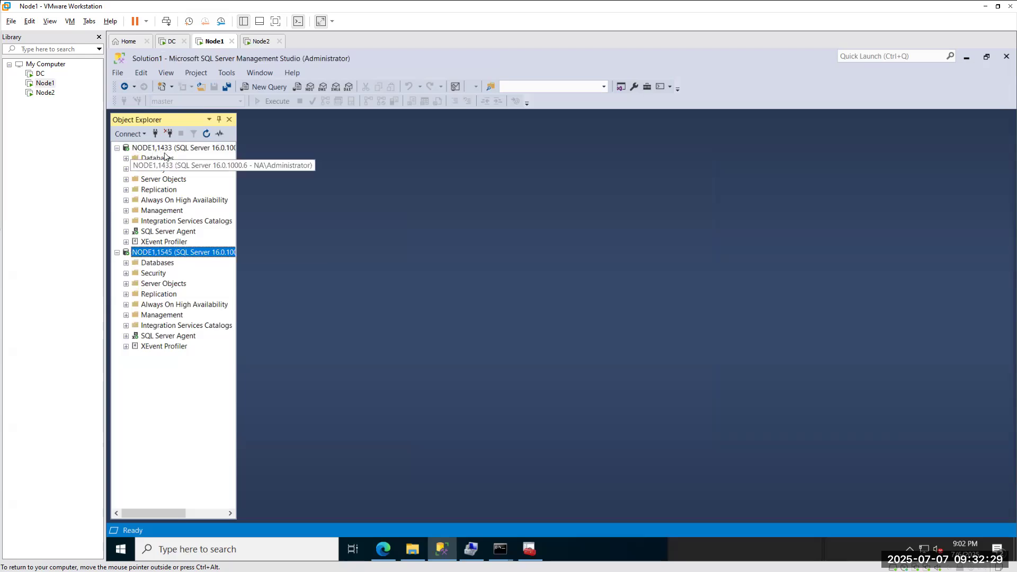
left_click(530, 550)
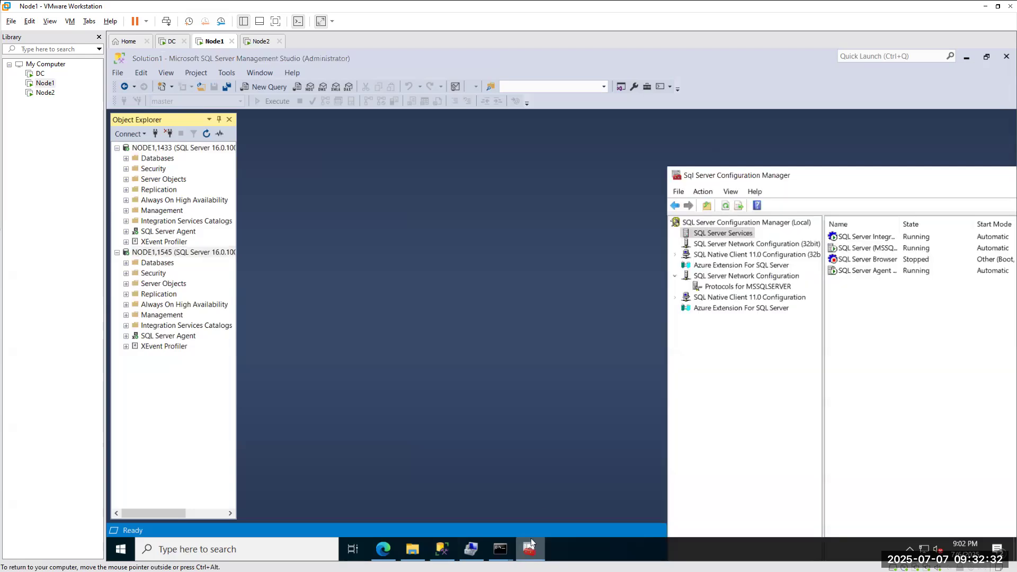
left_click(739, 289)
Review TCP/IP Properties' IP Addresses entries: IP1 on port 1558, IPAll on 1545,1433.
right_click(848, 259)
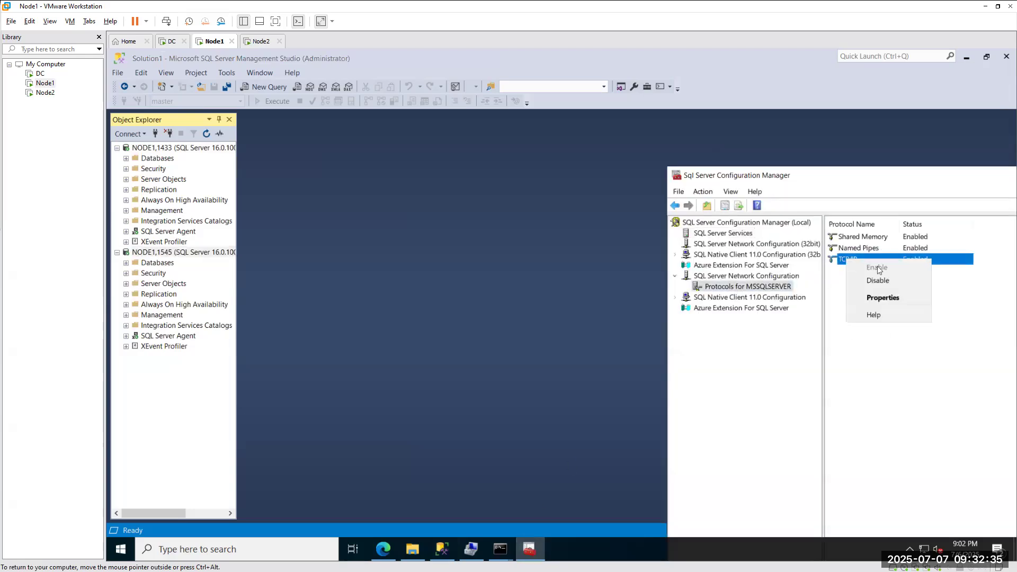
left_click(877, 300)
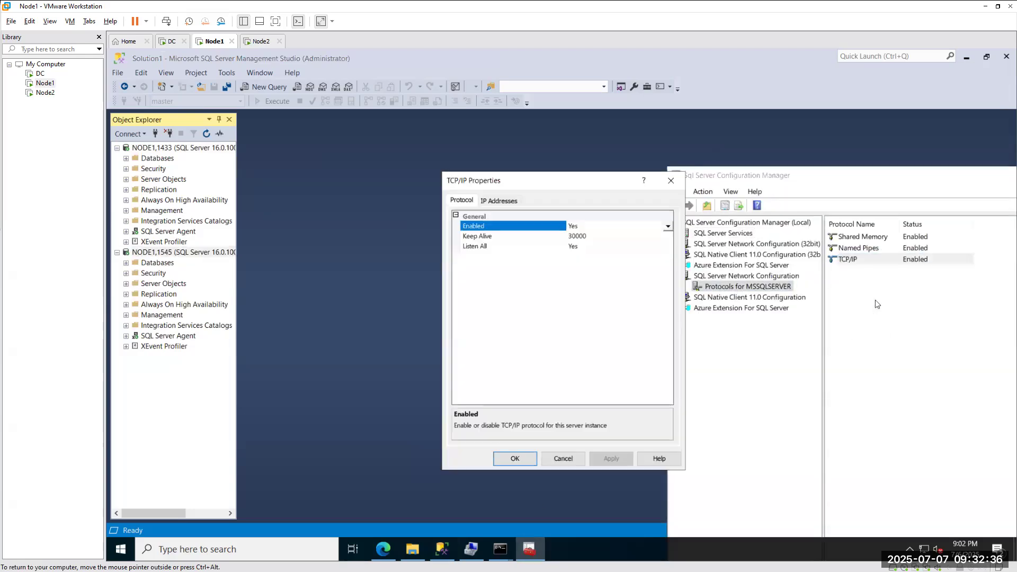
left_click(502, 200)
scroll(585, 398, "down", 10)
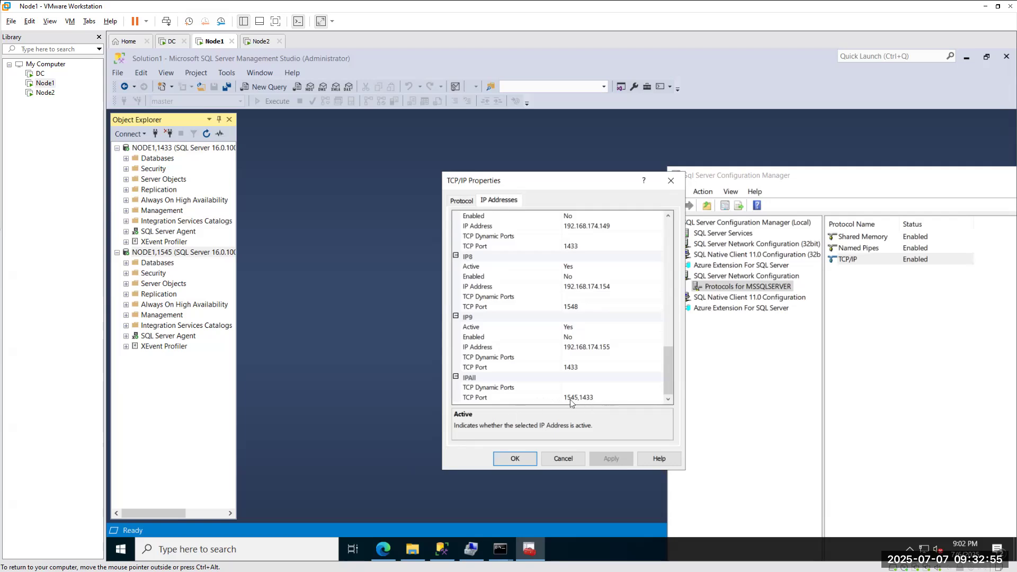
scroll(582, 286, "up", 9)
scroll(581, 282, "up", 8)
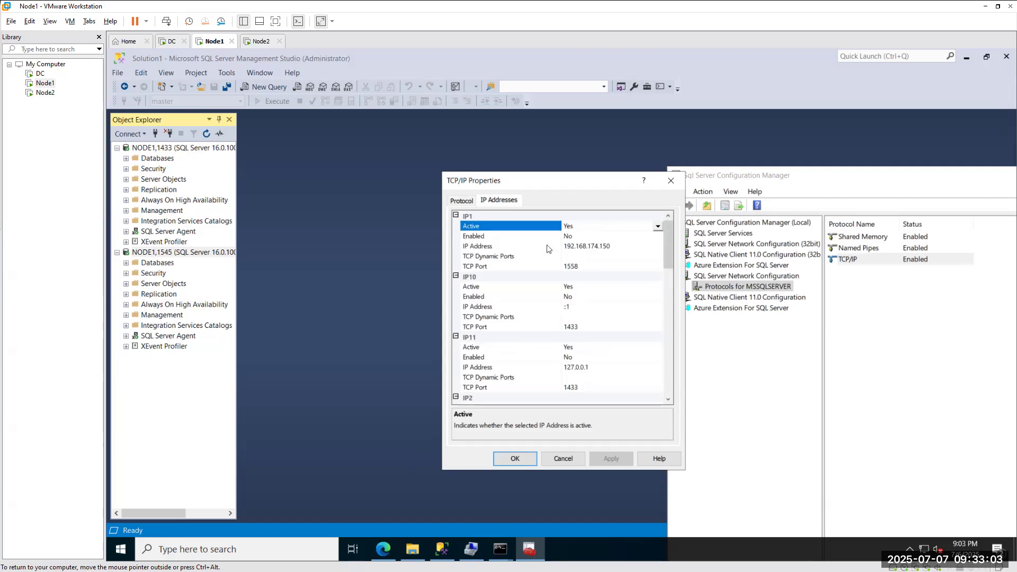
left_click(256, 43)
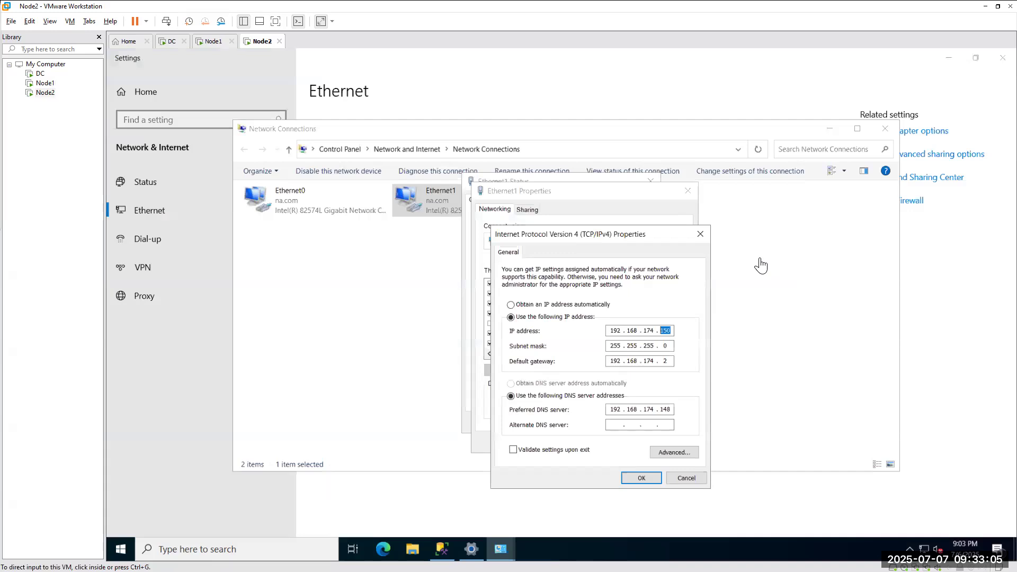
Close Node2's IPv4, Ethernet1 and Network Connections windows and return to Management Studio.
left_click(703, 235)
left_click(687, 192)
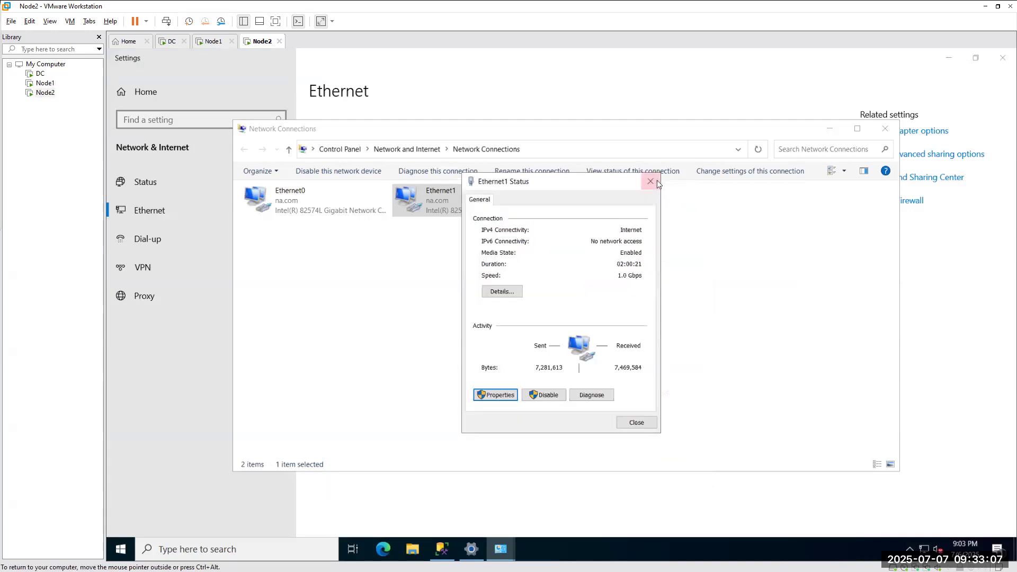
left_click(656, 179)
left_click(883, 129)
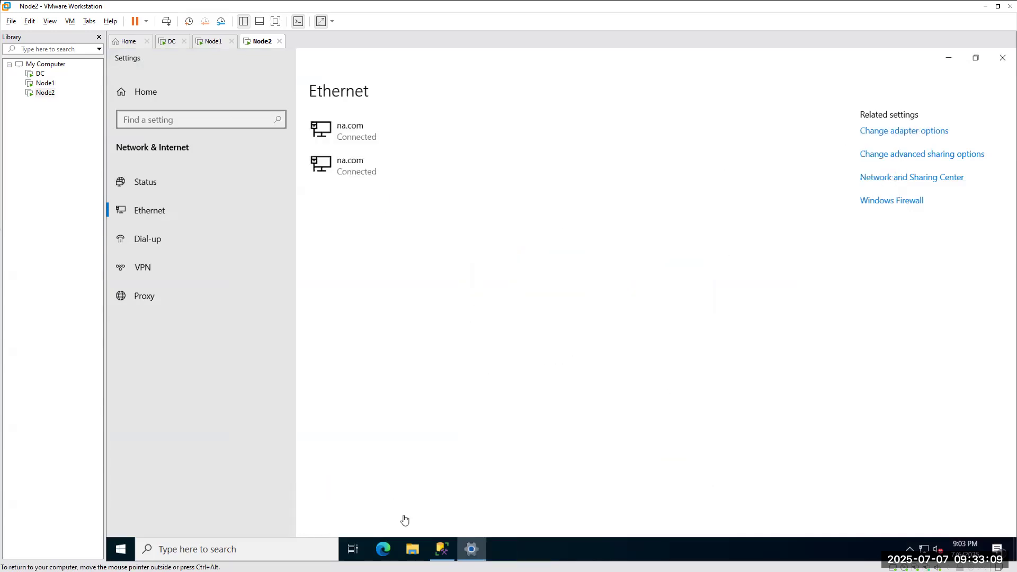
left_click(442, 548)
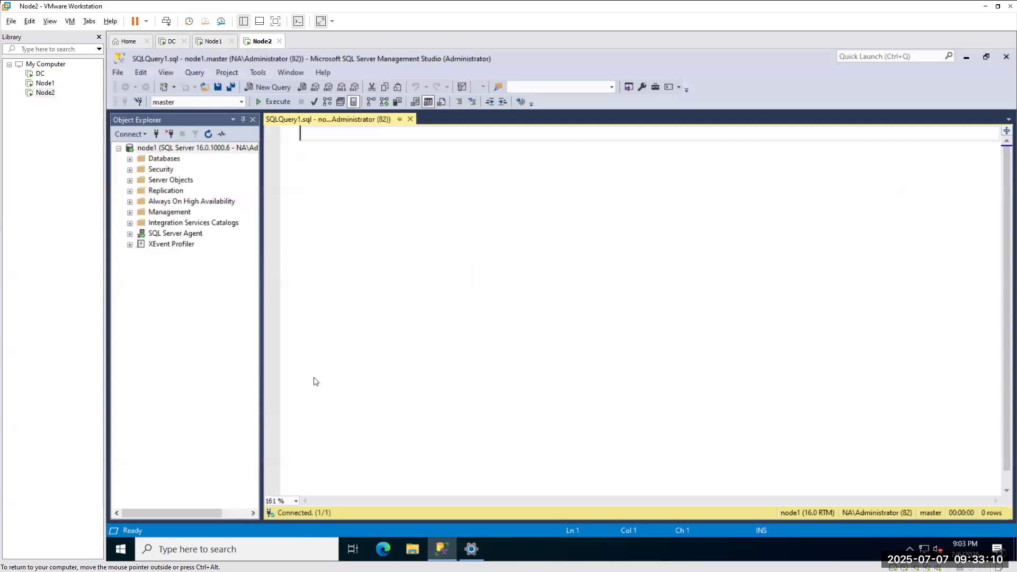
Disconnect from node1 and start a connection to server node1,1558.
left_click(169, 133)
left_click(156, 134)
left_click(569, 258)
key("BackSpace")
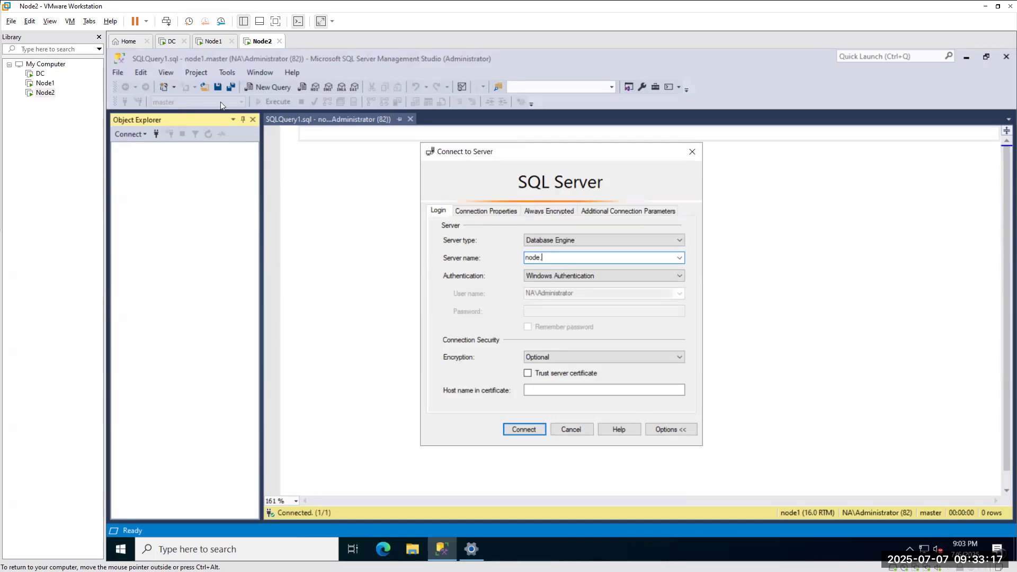
left_click(211, 41)
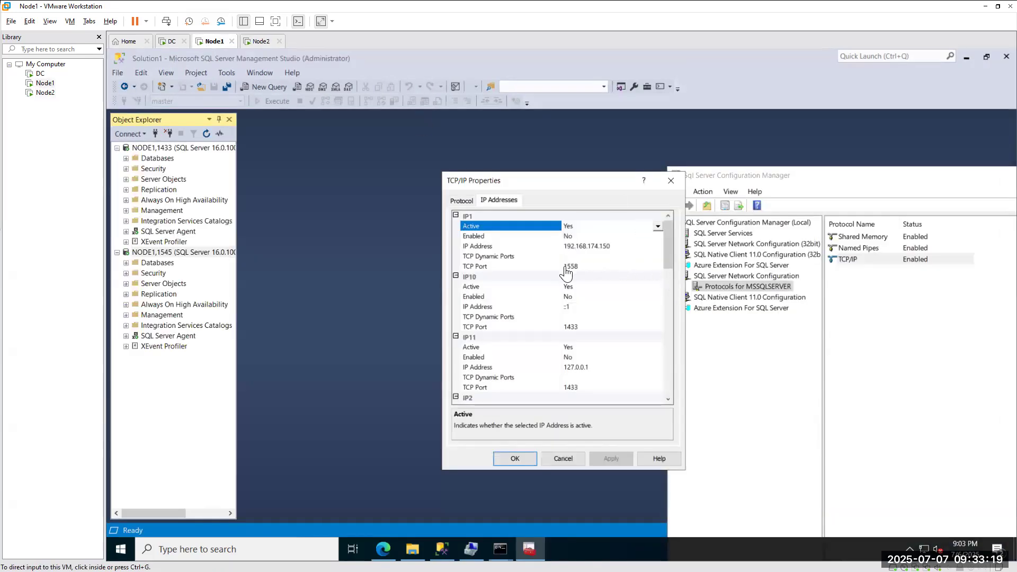
left_click(261, 42)
left_click(570, 258)
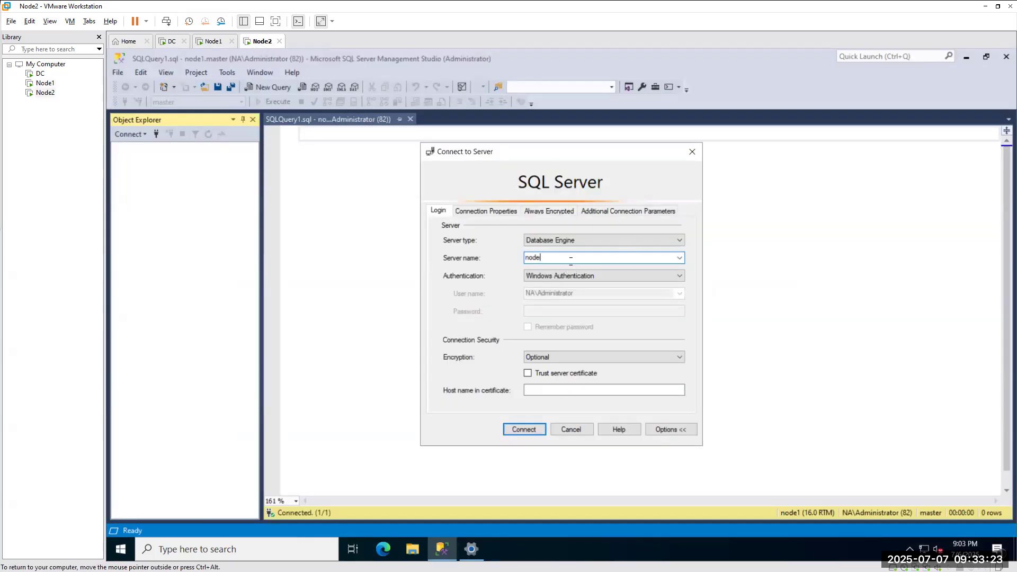
type("1,")
key("BackSpace")
double_click(571, 261)
left_click(570, 258)
type(",1558")
left_click(532, 429)
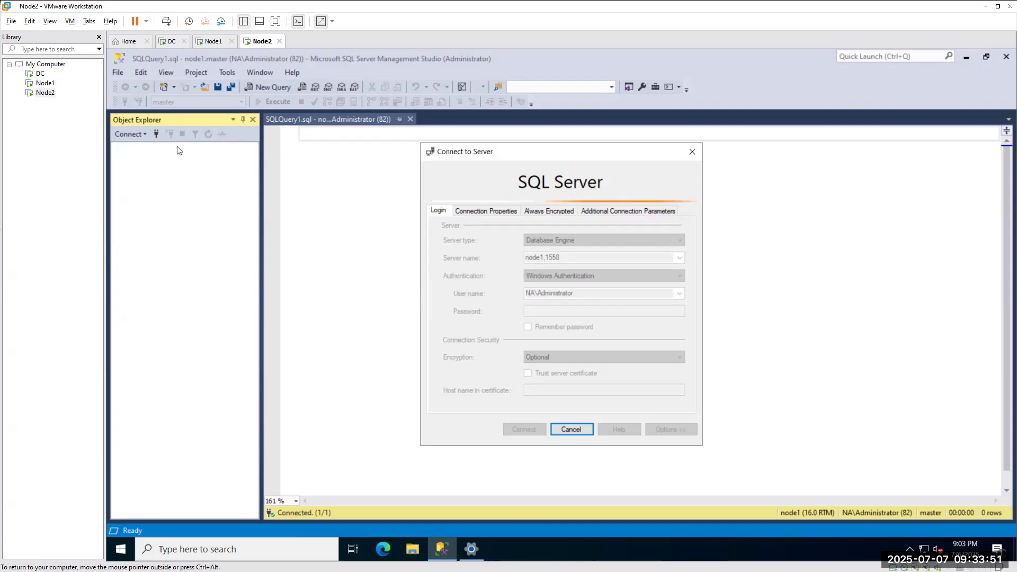
left_click(291, 552)
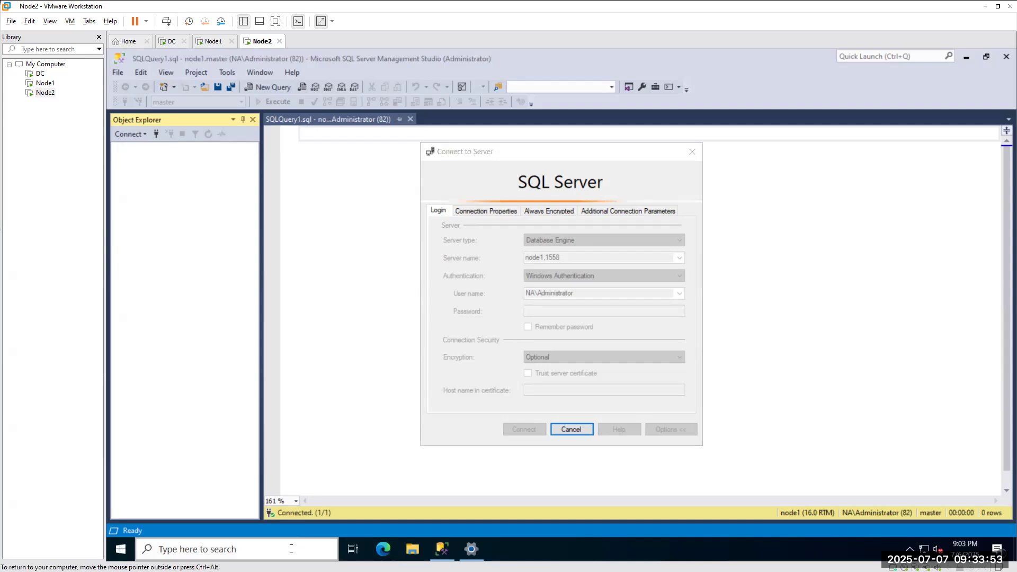
Open Command Prompt and run ipconfig to list Node2's adapter addresses.
type("cmd")
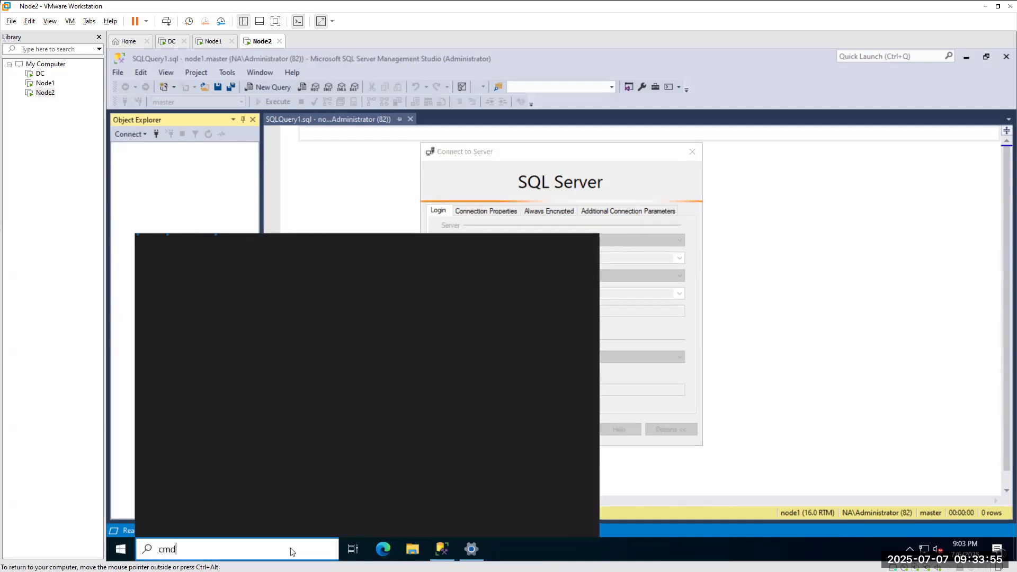
key("Return")
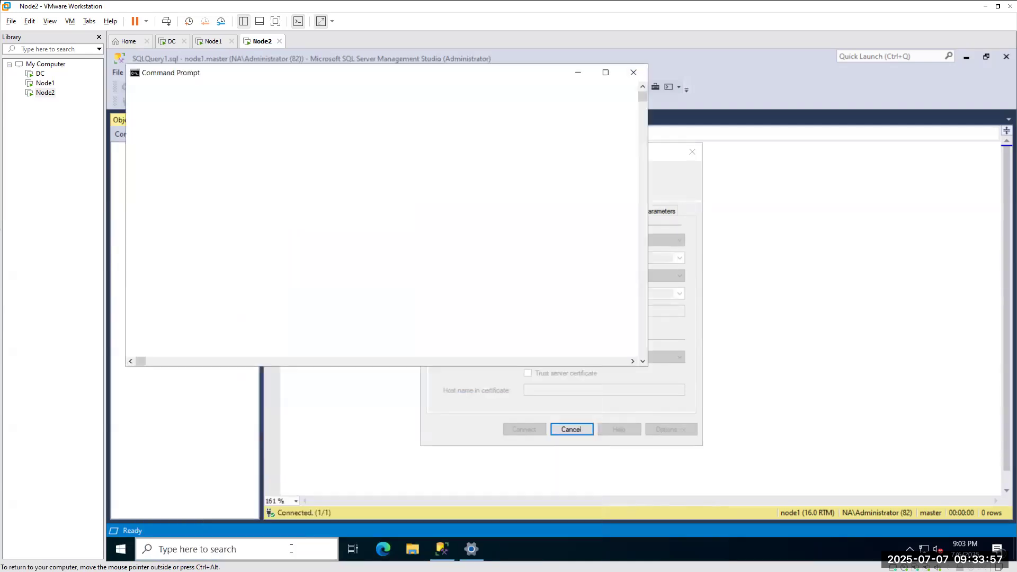
type("ipco")
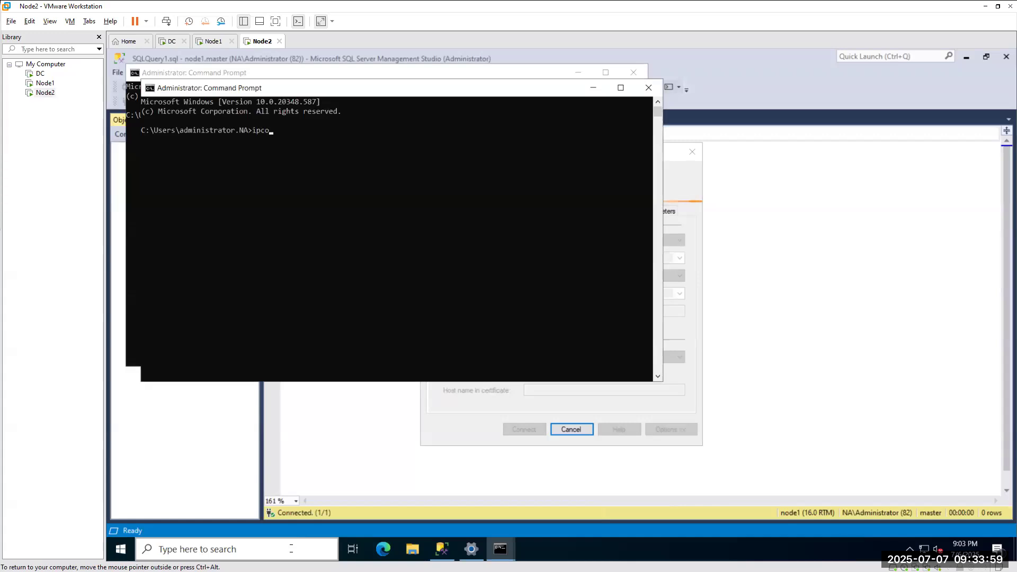
type("nfig")
key("Return")
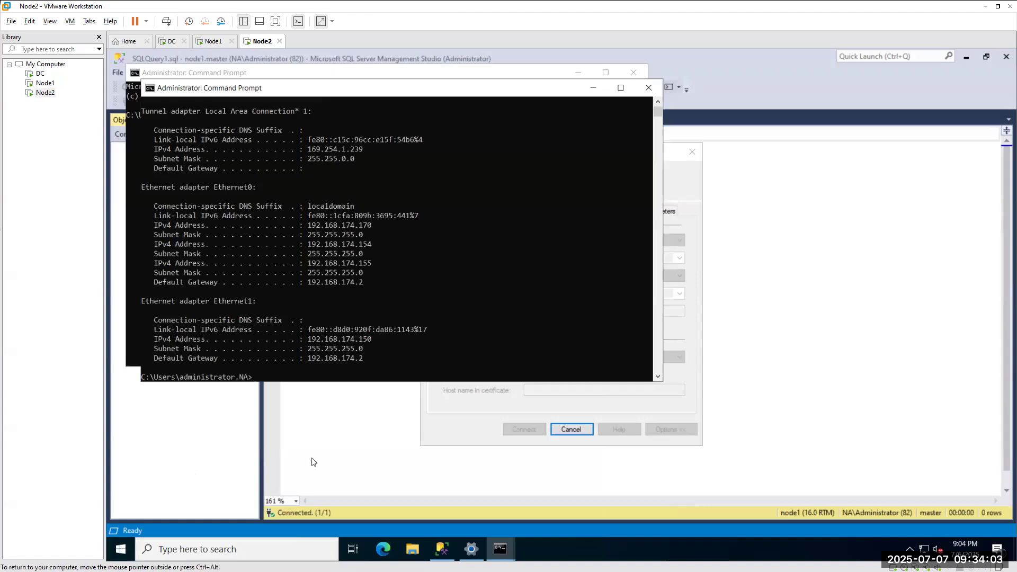
Dismiss the SSMS cannot-connect error and run ping node2 in a new Command Prompt.
left_click(705, 311)
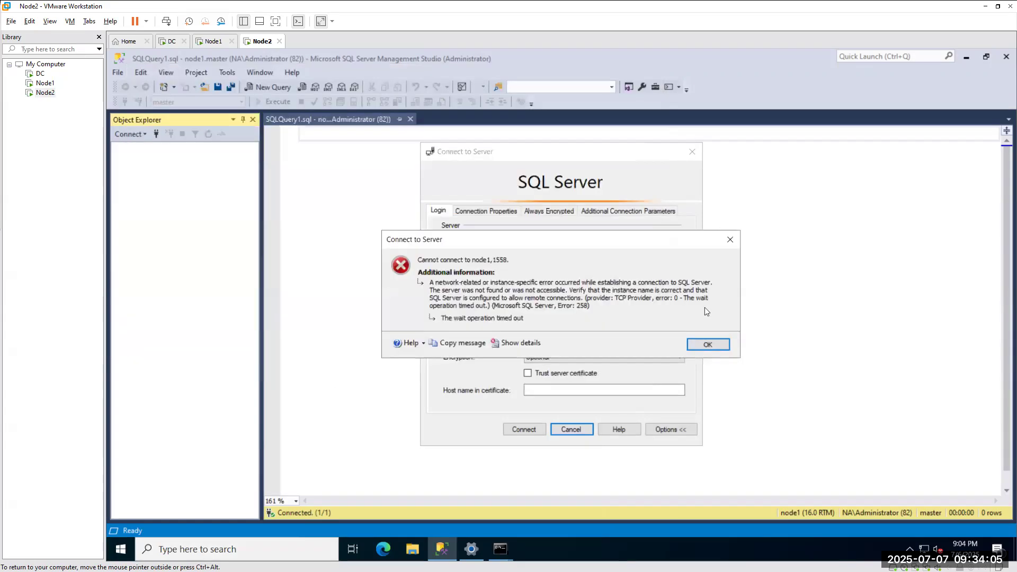
left_click(710, 344)
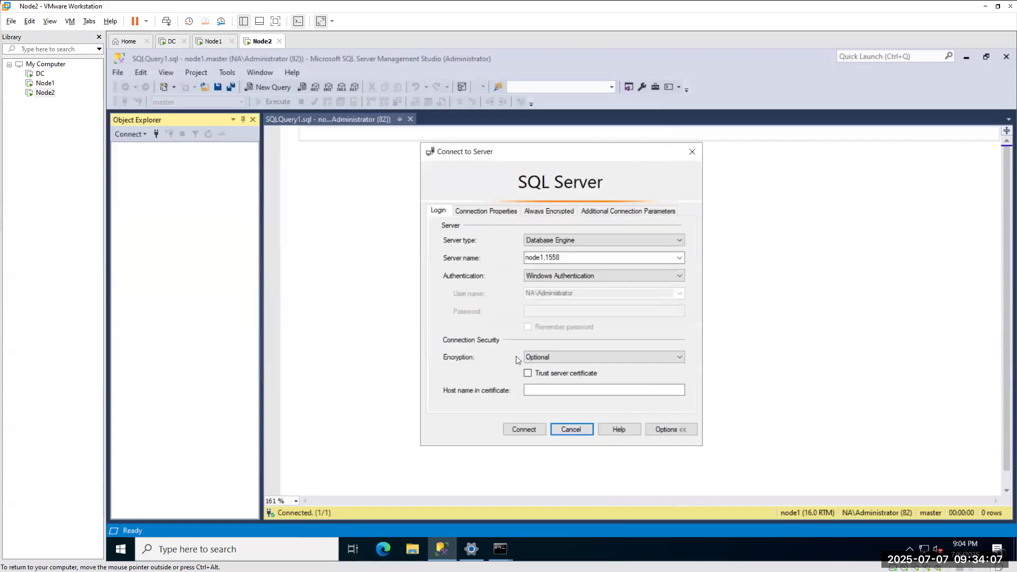
left_click(259, 551)
type("cmd")
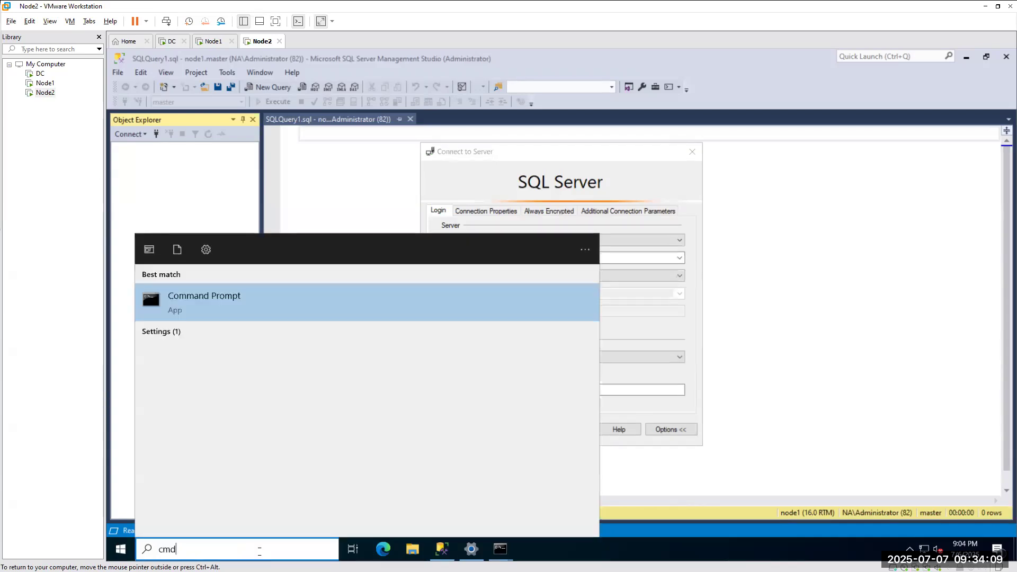
key("Return")
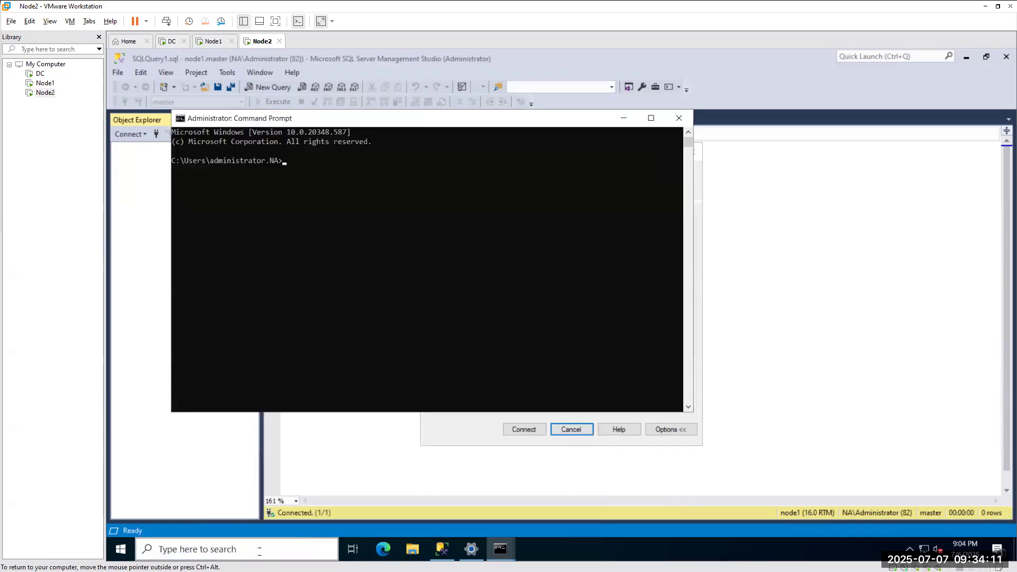
type("ping node2")
key("Return")
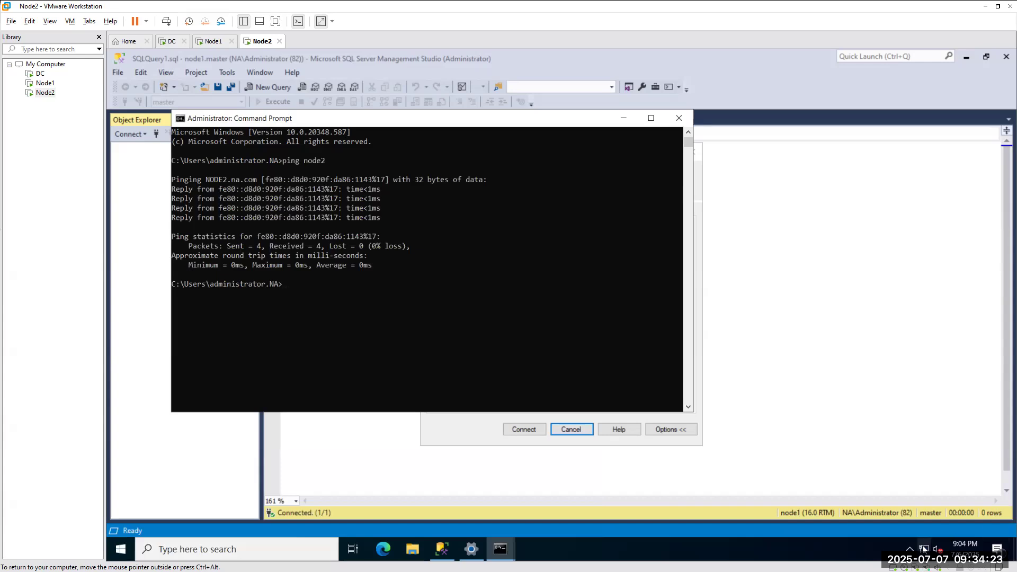
left_click(924, 549)
Inspect Ethernet0's IPv4 properties via Network & Internet settings and close them unchanged.
left_click(916, 531)
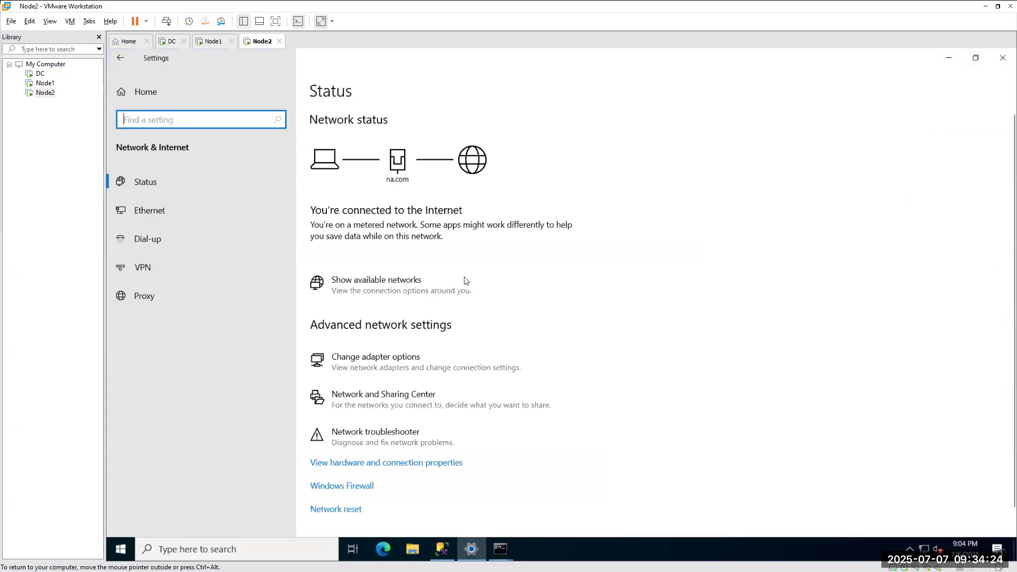
left_click(177, 214)
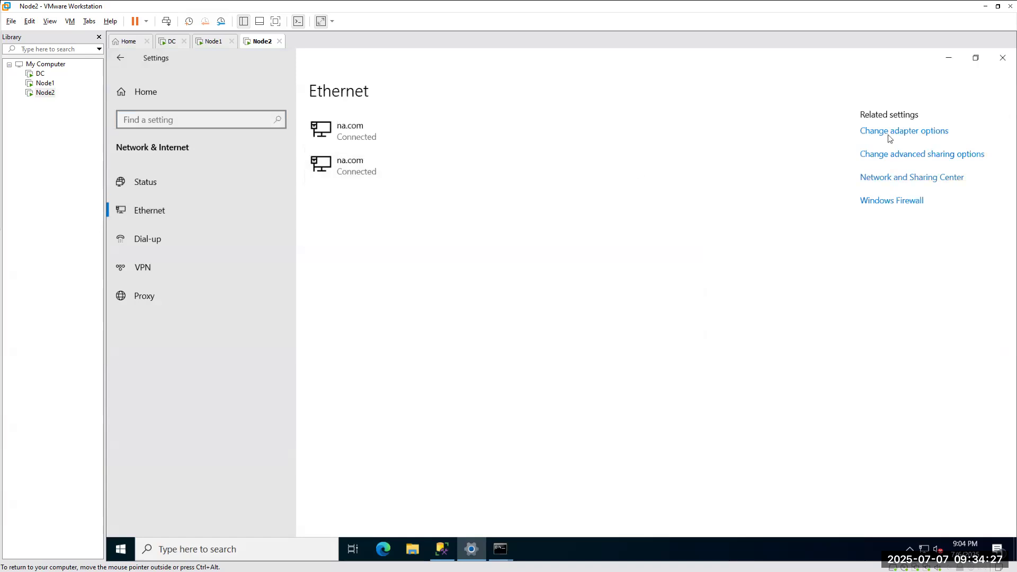
left_click(888, 136)
double_click(352, 211)
left_click(503, 394)
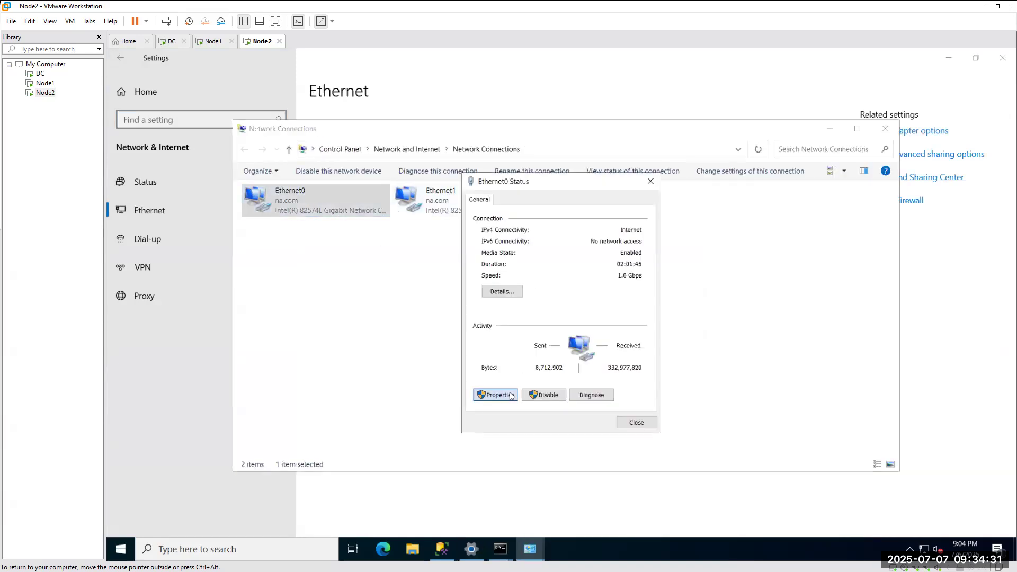
left_click(564, 313)
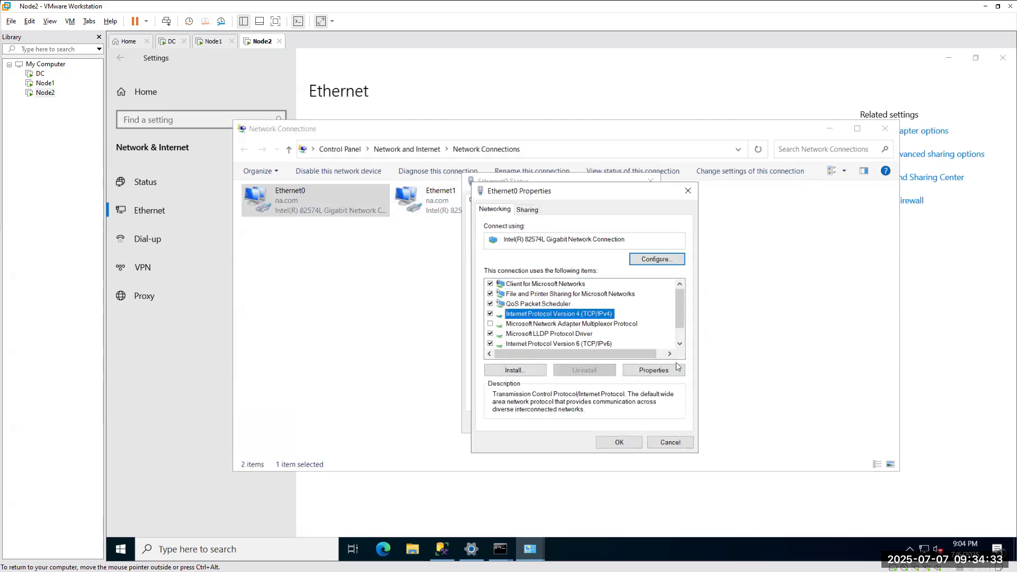
left_click(662, 370)
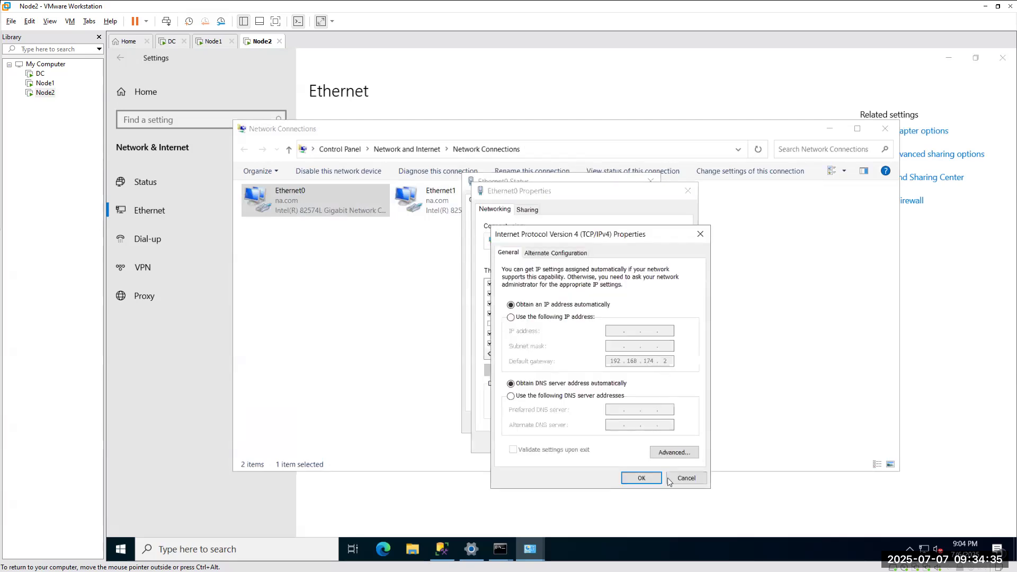
left_click(686, 477)
left_click(686, 191)
left_click(650, 182)
left_click(885, 129)
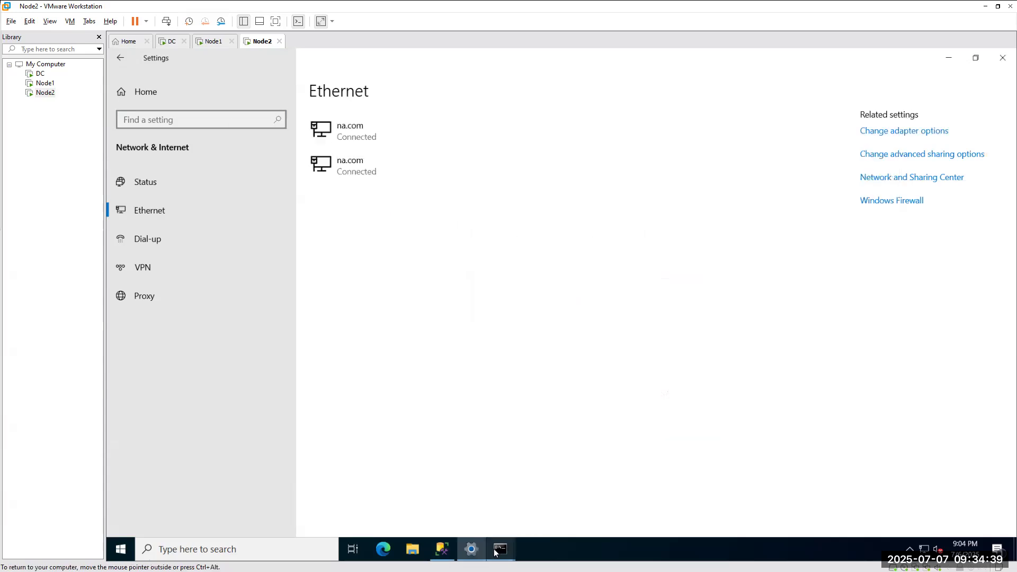
Run ipconfig /all and copy the 192.168.174.155 address from the output.
mouse_move(500, 549)
left_click(514, 493)
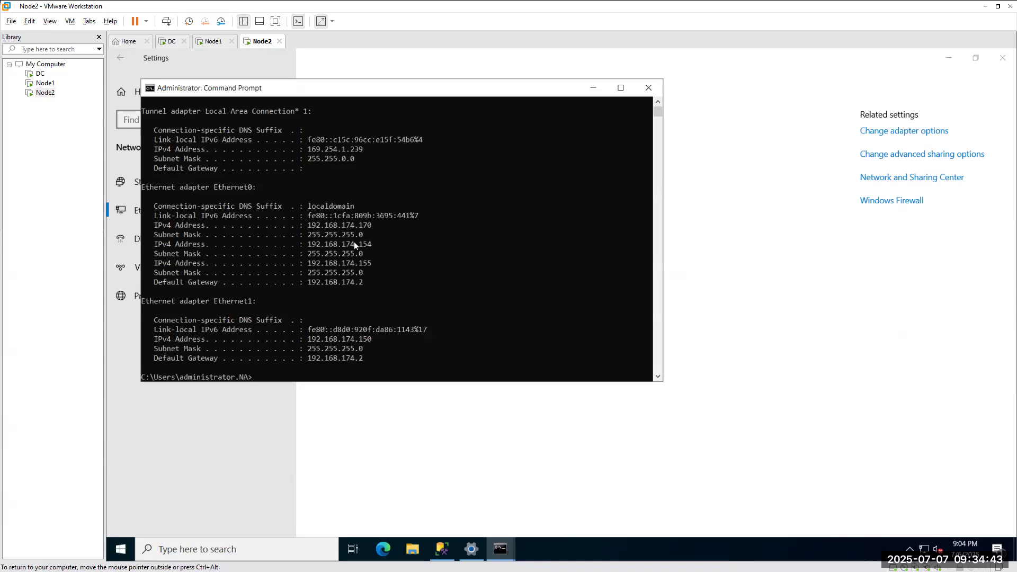
scroll(354, 242, "up", 3)
scroll(354, 241, "down", 4)
scroll(354, 241, "down", 5)
key("Up")
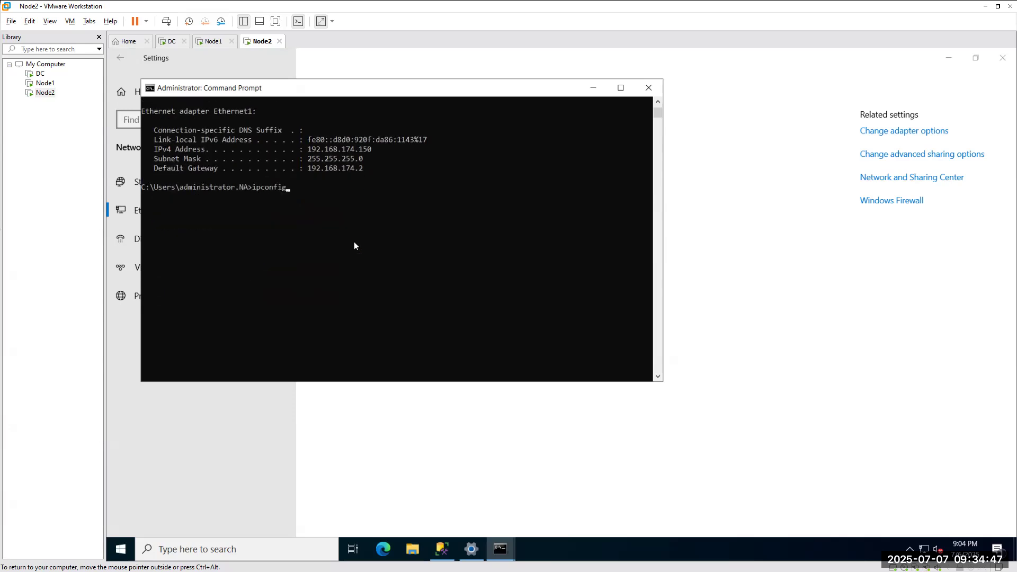
type("/all")
key("Return")
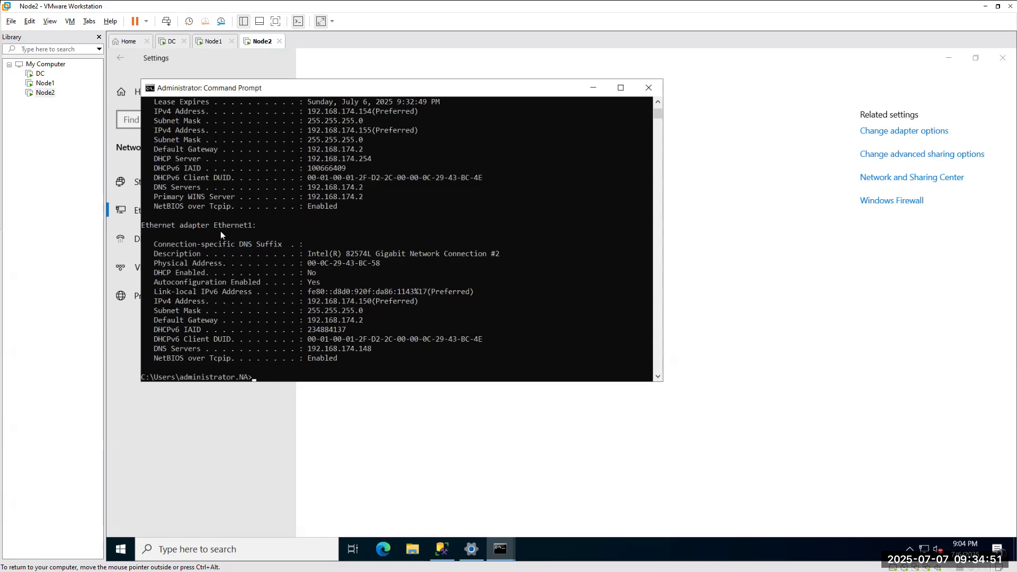
scroll(238, 231, "up", 3)
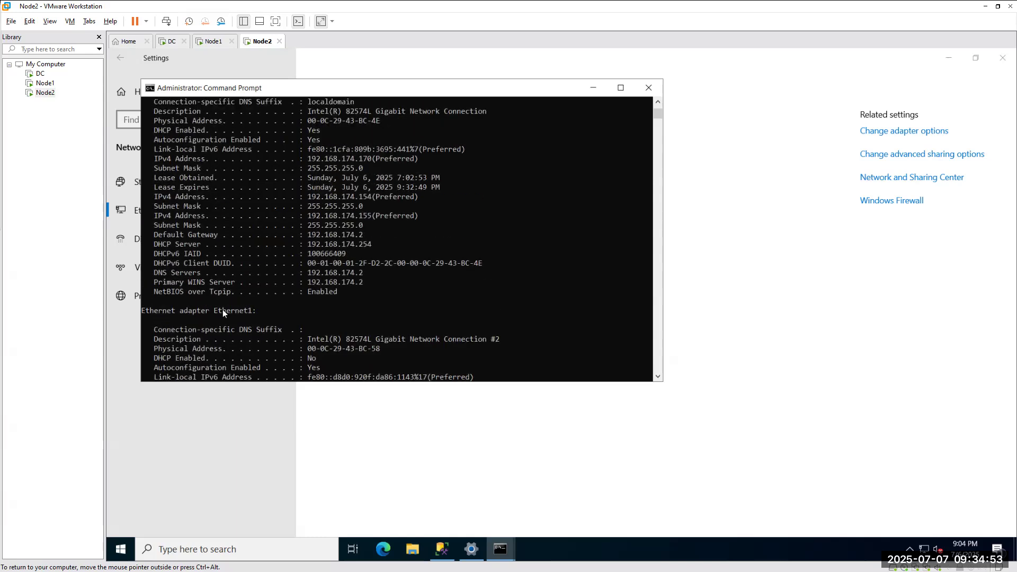
scroll(239, 313, "up", 4)
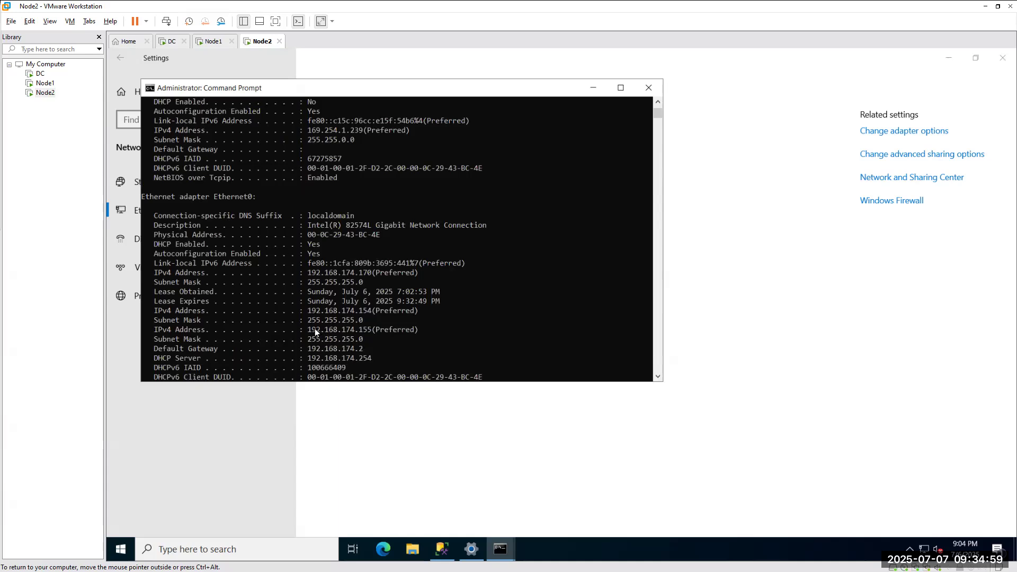
left_click_drag(307, 330, 325, 331)
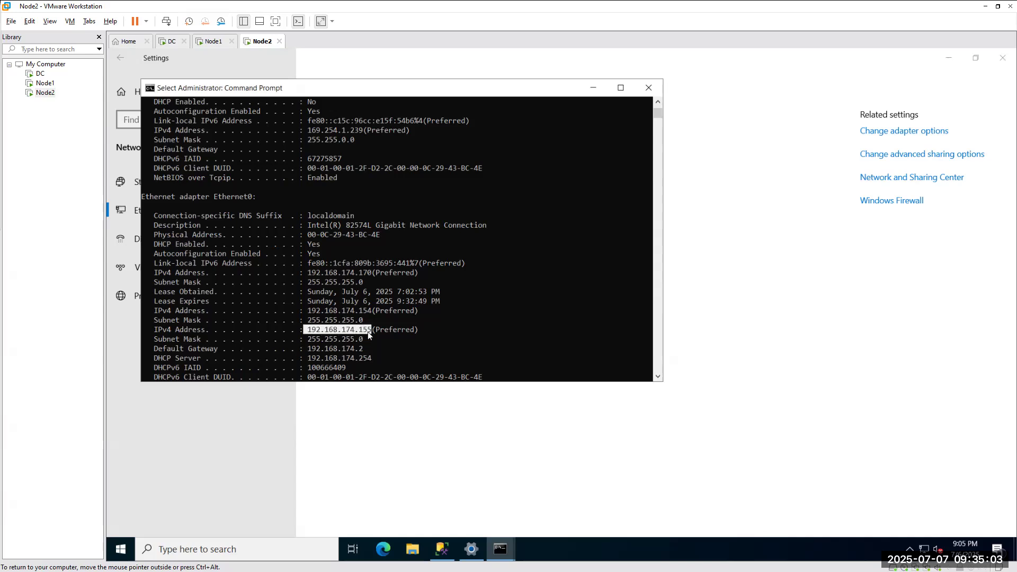
key("ctrl+c")
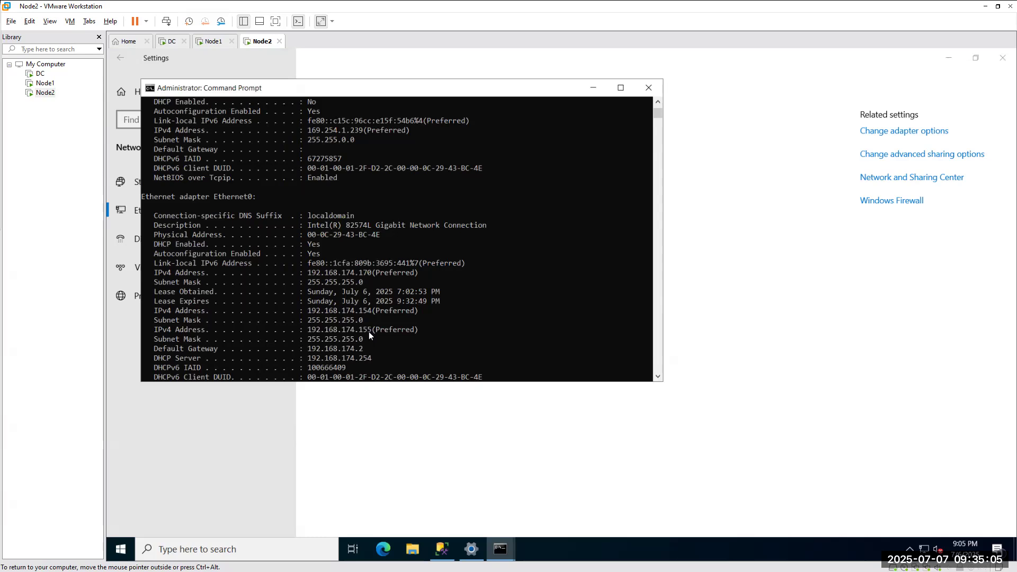
scroll(388, 312, "up", 3)
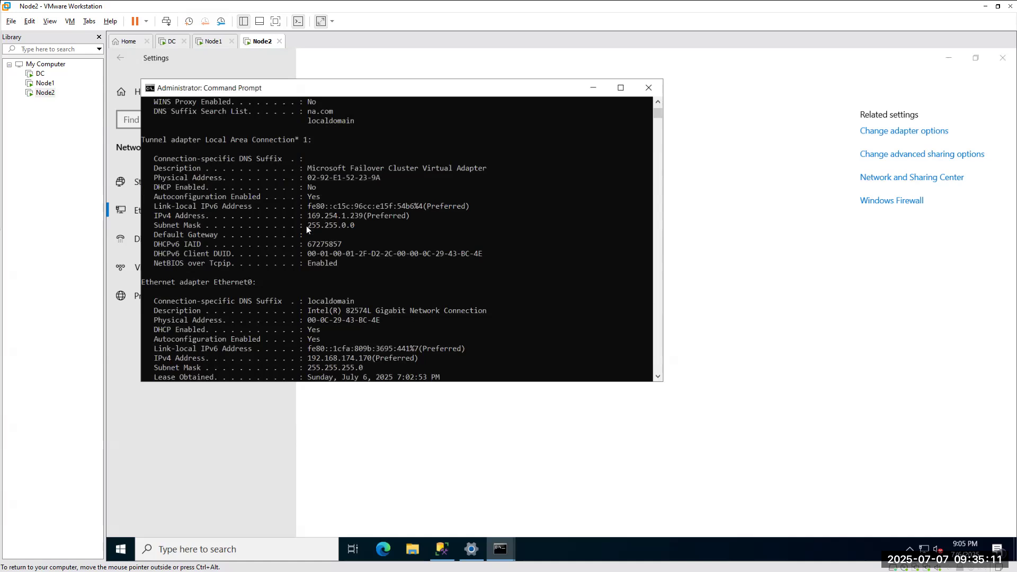
Paste 192.168.174.155 as IP1's IP address on Node1 and save, accepting the restart warning.
left_click(214, 41)
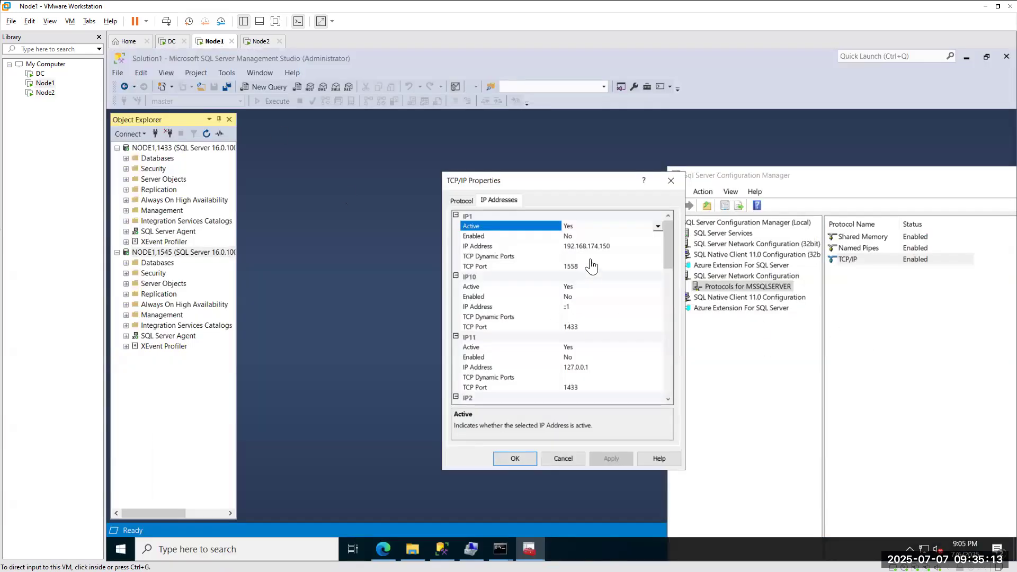
left_click(626, 246)
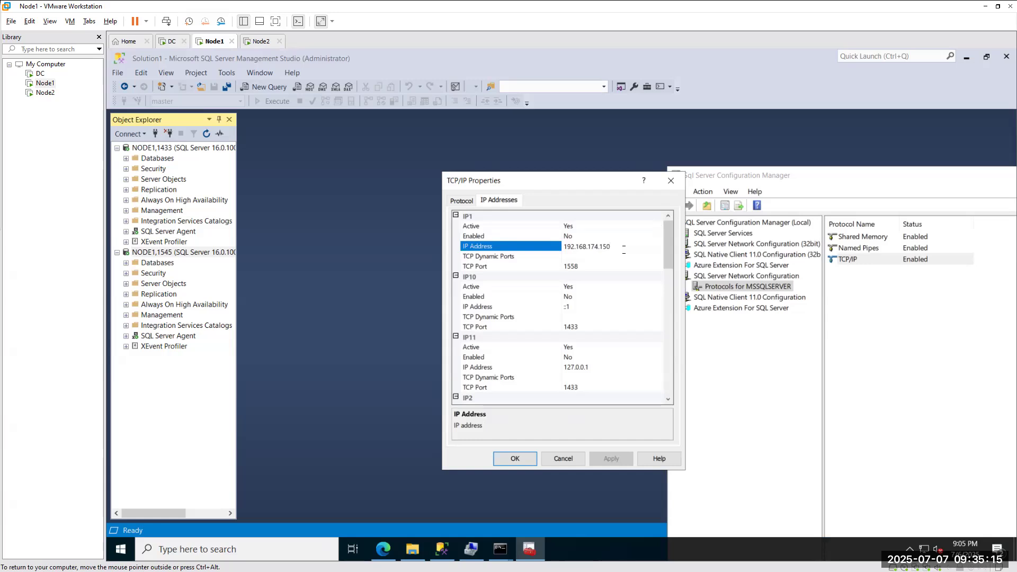
key("ctrl+v")
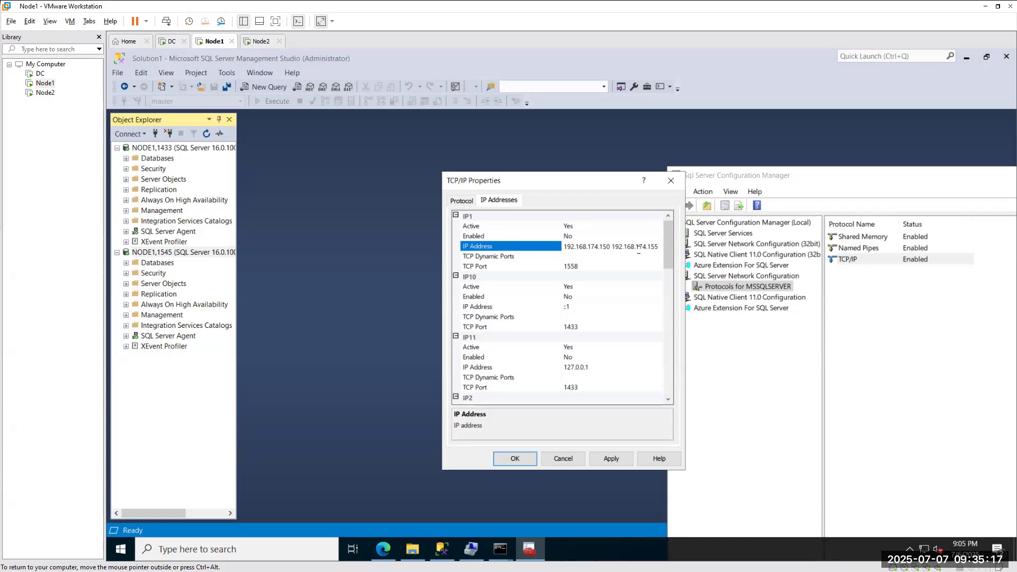
key("BackSpace")
key("BackSpace")
key("BackSpace")
key("BackSpace")
key("BackSpace")
key("BackSpace")
key("BackSpace")
key("BackSpace")
key("BackSpace")
key("BackSpace")
key("BackSpace")
key("BackSpace")
key("BackSpace")
key("BackSpace")
key("BackSpace")
key("BackSpace")
key("BackSpace")
key("BackSpace")
key("BackSpace")
key("BackSpace")
key("ctrl+v")
key("Left")
key("Left")
key("Left")
key("Left")
key("Left")
key("Left")
key("Left")
key("Delete")
left_click(619, 246)
left_click(515, 458)
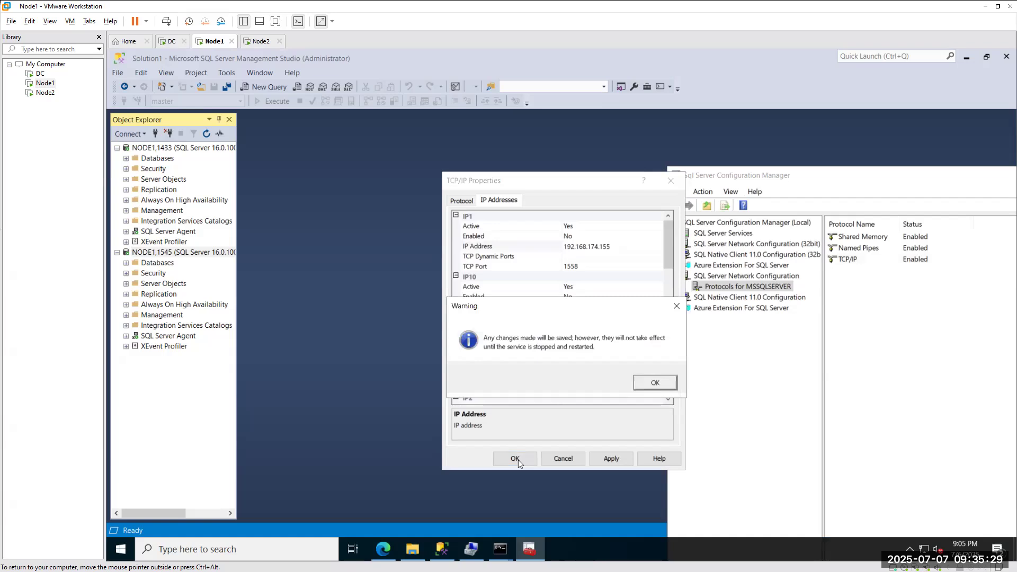
left_click(641, 383)
Restart the SQL Server (MSSQLSERVER) service from the SQL Server Services list.
left_click(731, 233)
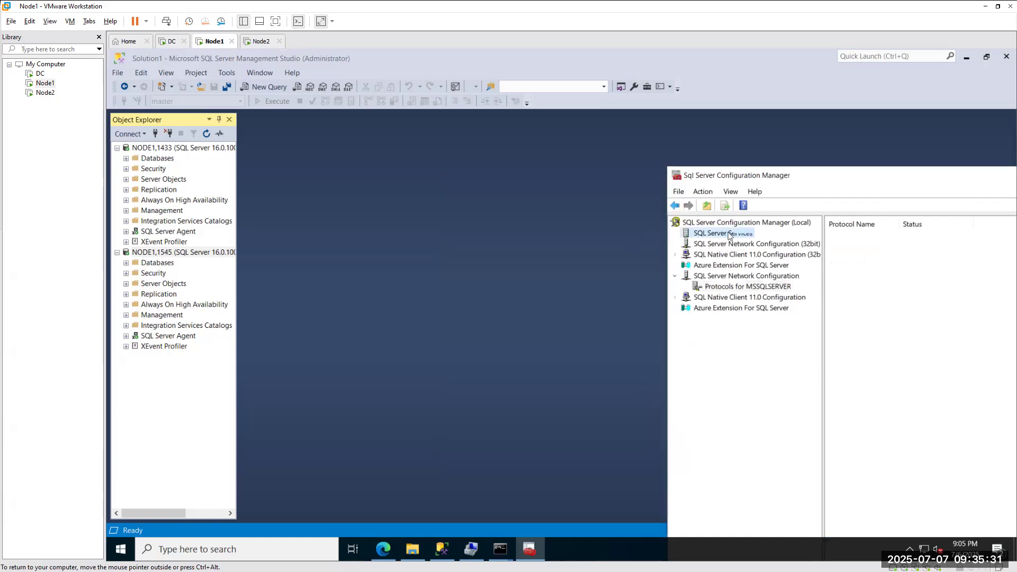
right_click(848, 249)
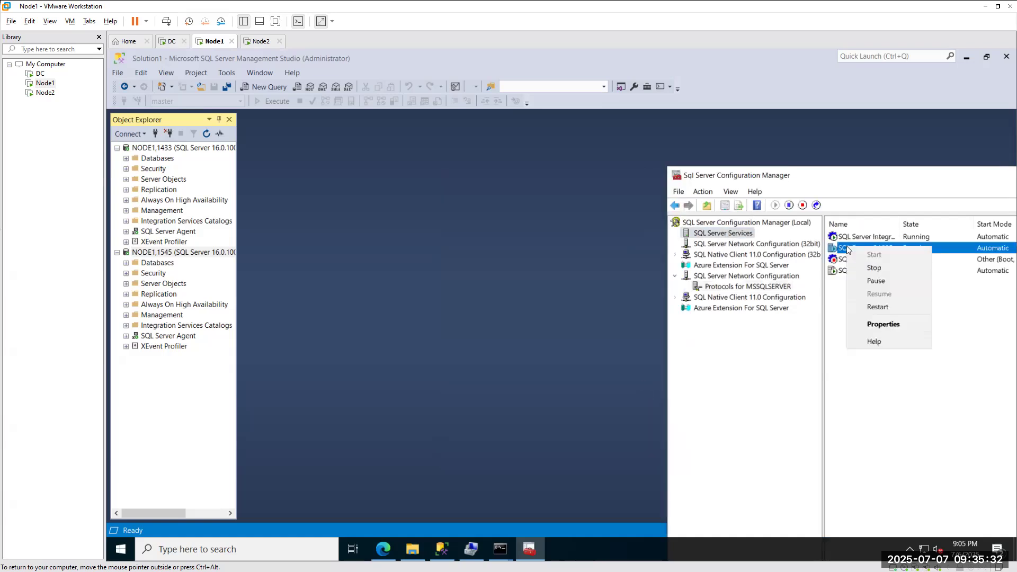
left_click(876, 307)
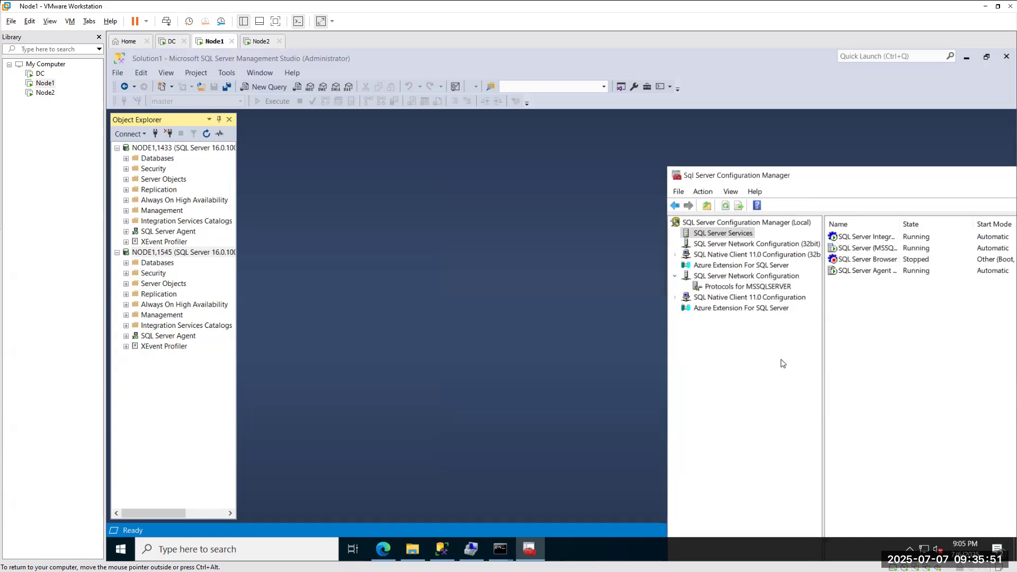
left_click(260, 41)
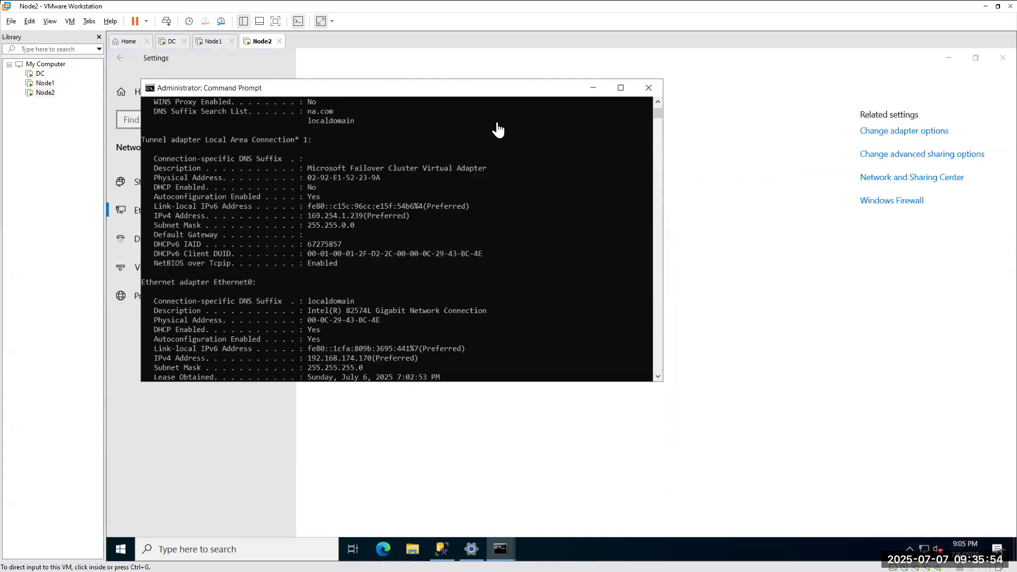
Close the Command Prompt and retry the Node2 connection to node1,1558.
left_click(649, 88)
left_click(452, 548)
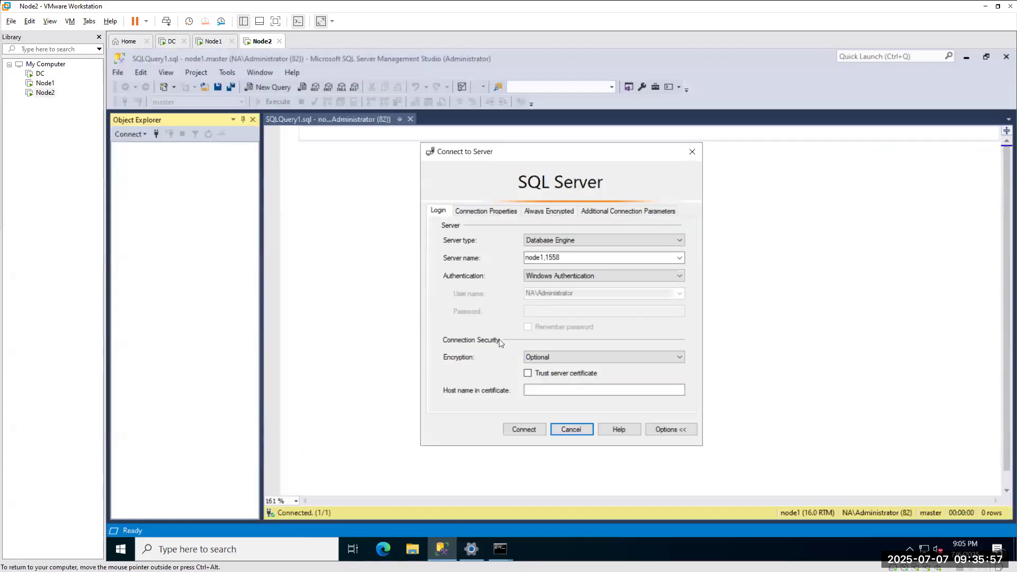
left_click(520, 429)
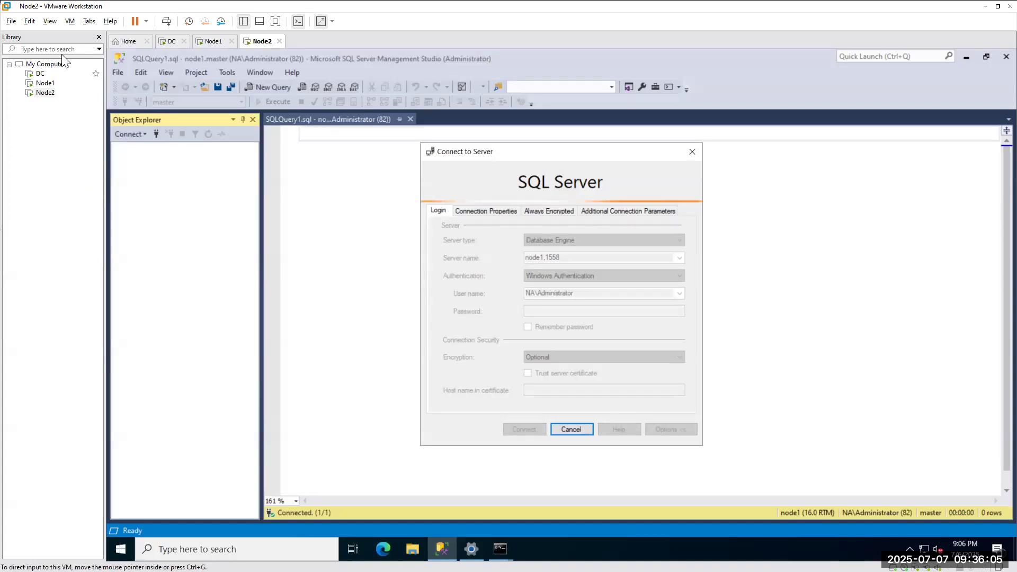
left_click(212, 42)
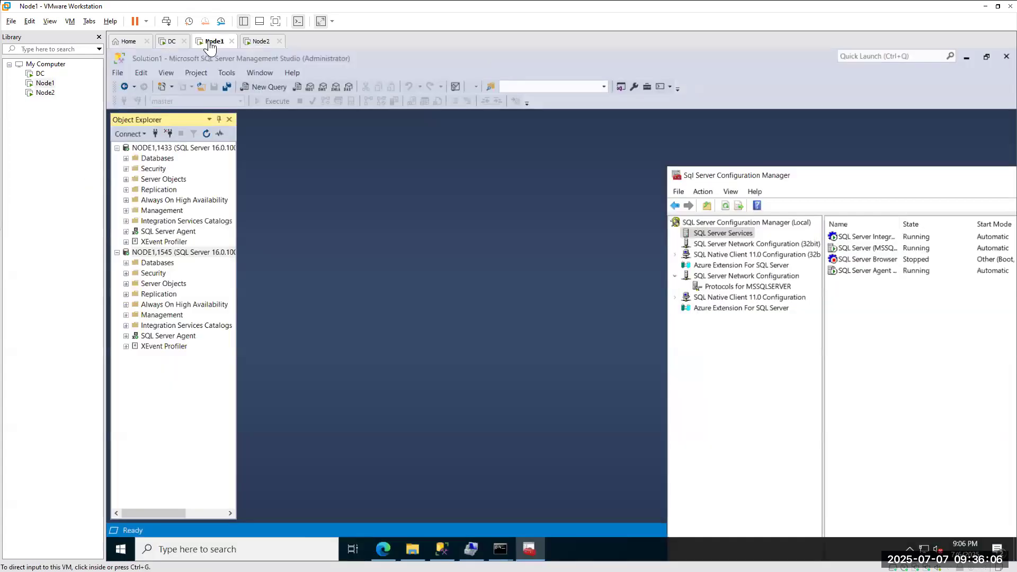
left_click(253, 44)
Run ipconfig /all and ping node2, then copy IPv6 address fe80::d8d0:920f:da86:1143%17.
mouse_move(501, 549)
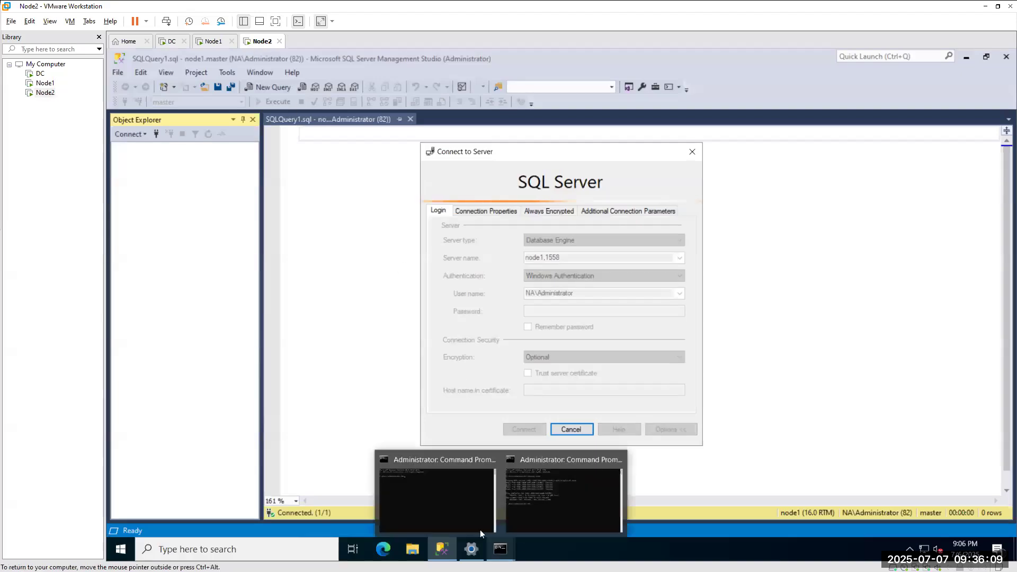
left_click(566, 504)
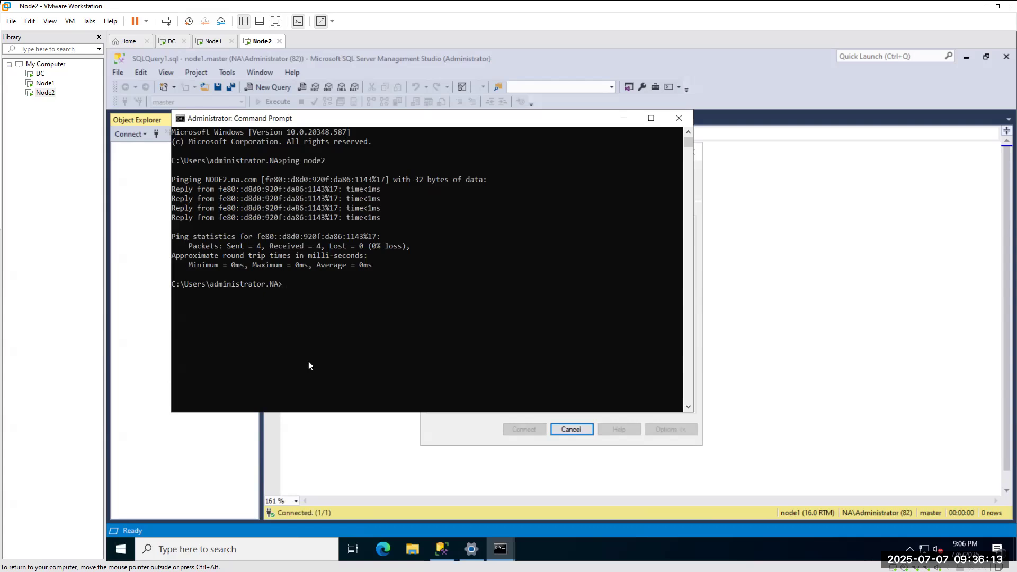
type("ipconfig /all")
key("Return")
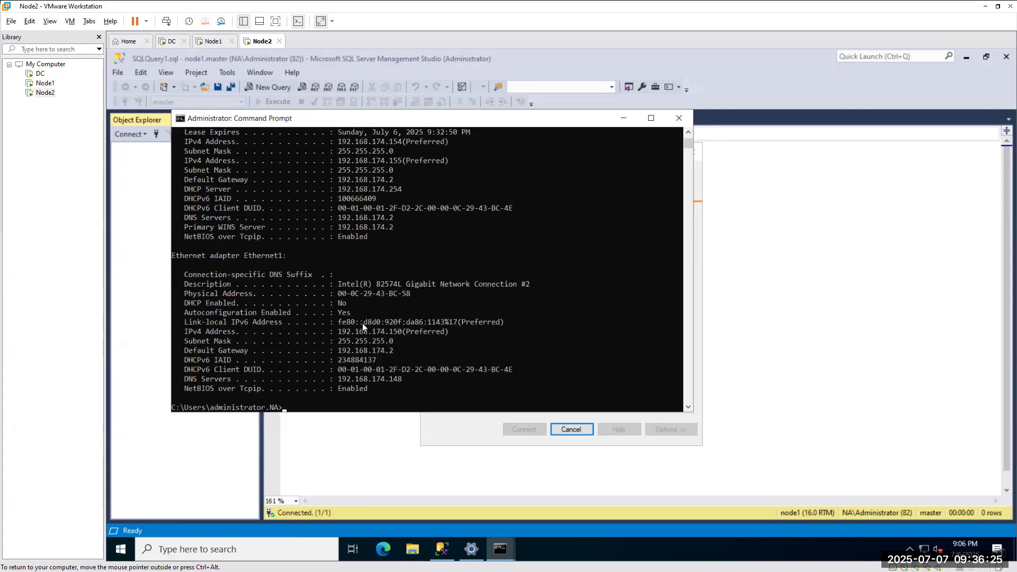
type("ping node2")
key("Return")
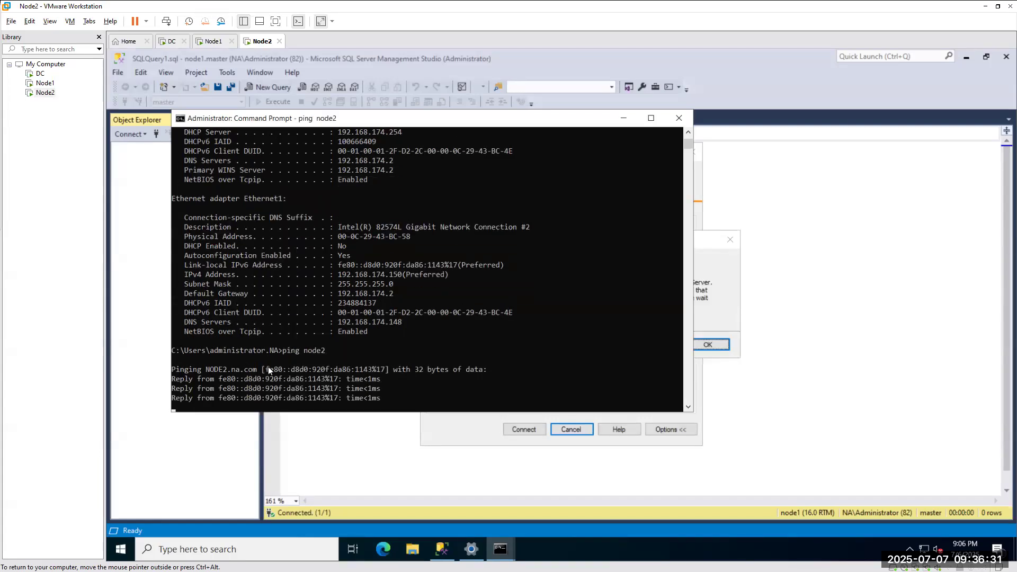
left_click_drag(266, 303, 382, 303)
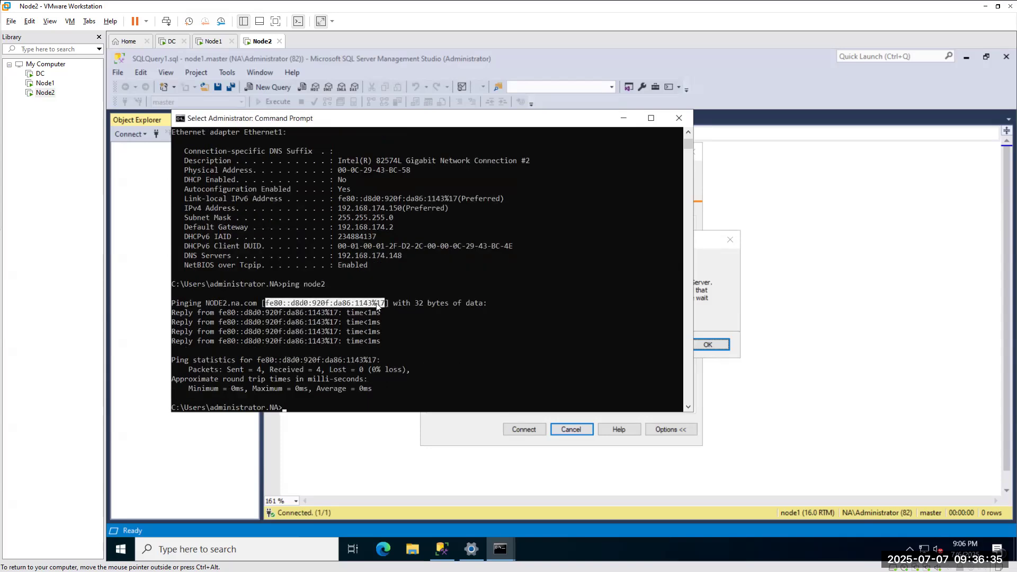
key("Return")
key("Return")
key("Return")
key("Return")
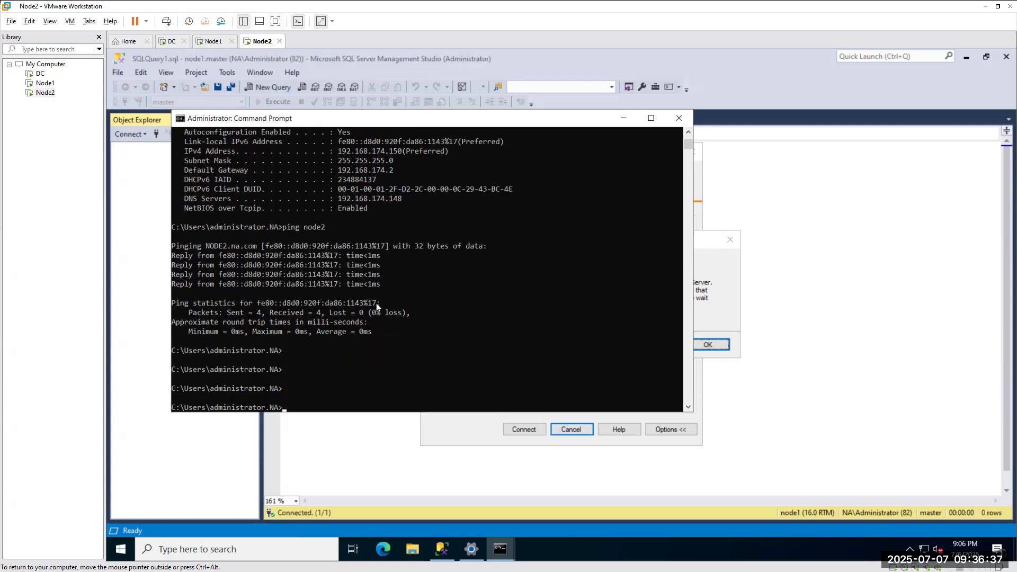
left_click(210, 41)
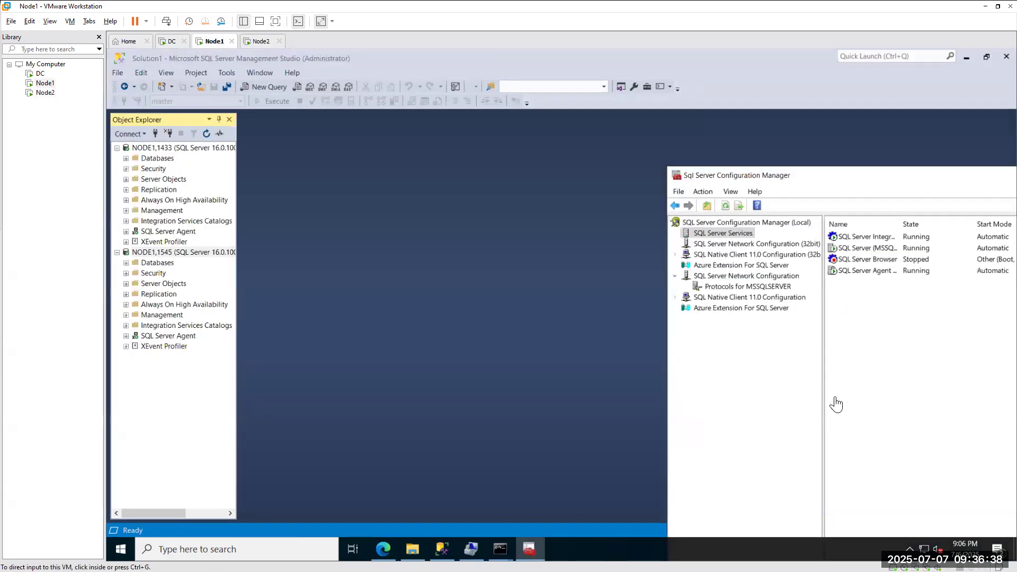
Replace the TCP/IP IP1 address with the IPv6 address fe80::d8d0:920f:da86:1143%17 and save with OK.
left_click(725, 287)
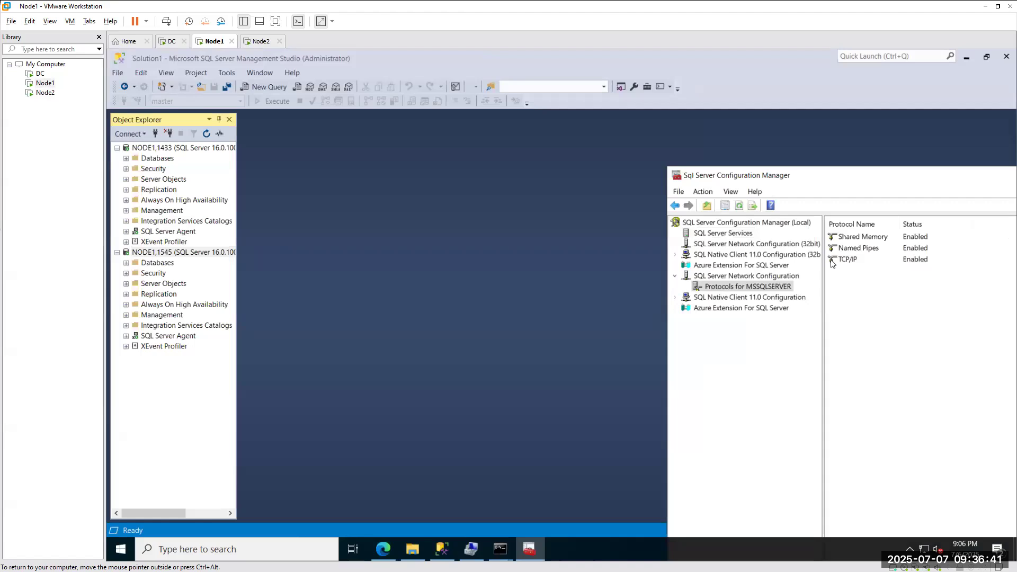
double_click(847, 260)
left_click(488, 200)
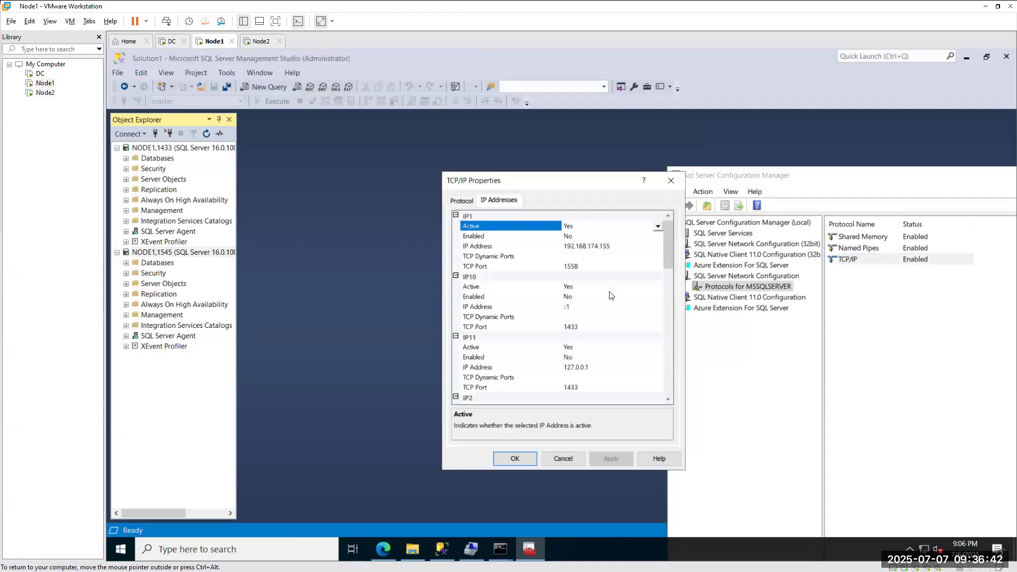
left_click(635, 248)
type("fe80::d8d0:920f:da86:1143%17")
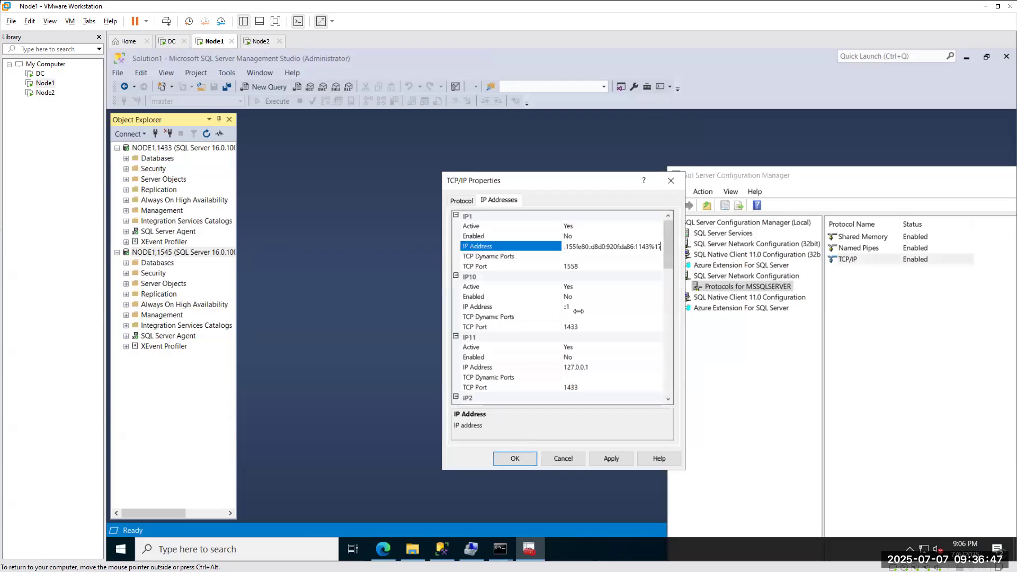
key("Left")
key("Left")
key("Left")
key("Left")
key("Left")
key("Left")
key("Left")
key("Left")
key("Left")
key("Left")
key("Left")
key("Left")
key("Left")
key("Left")
key("Left")
key("Left")
key("Left")
key("Left")
key("Left")
key("Left")
key("Left")
key("Left")
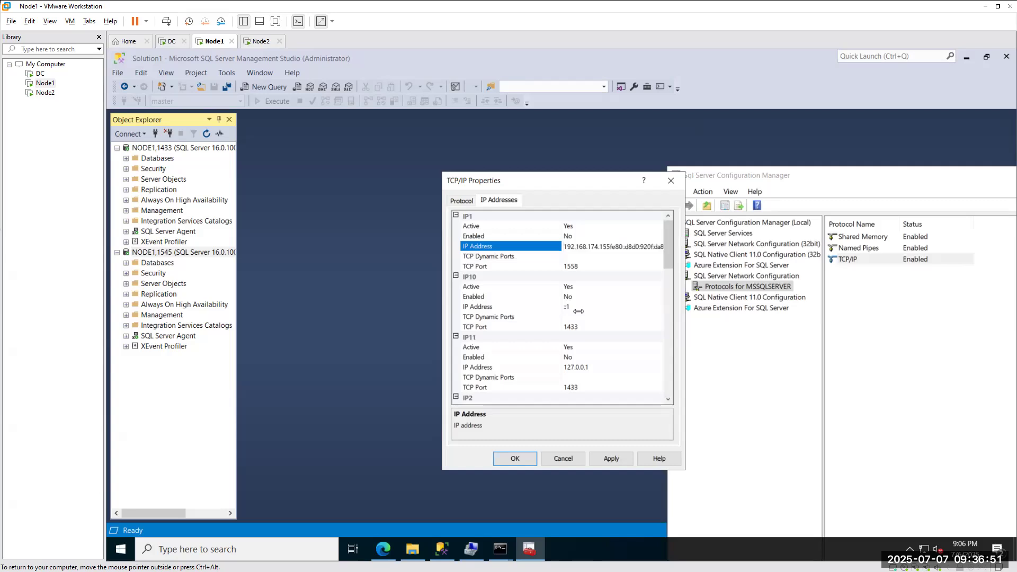
key("Delete")
key("Delete")
key("Delete")
key("Delete")
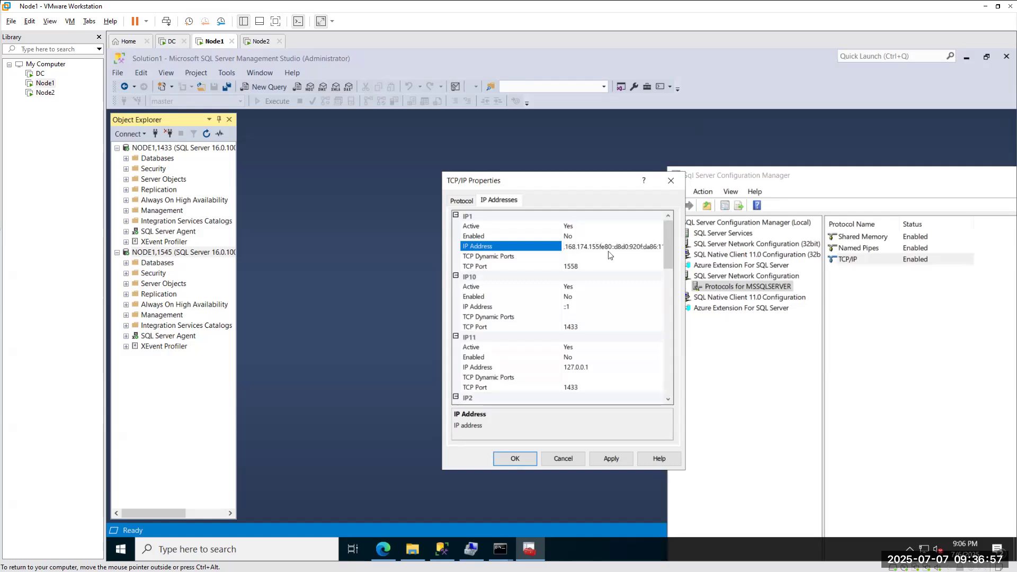
key("Delete")
key("Delete")
key("Delete")
key("Delete")
key("Delete")
key("Delete")
key("Delete")
key("Delete")
key("Delete")
key("Delete")
key("Delete")
key("Delete")
key("Delete")
key("Delete")
key("Delete")
key("Delete")
key("Delete")
key("Delete")
key("Delete")
key("Delete")
key("BackSpace")
key("BackSpace")
key("BackSpace")
key("BackSpace")
key("BackSpace")
key("BackSpace")
key("BackSpace")
key("BackSpace")
key("BackSpace")
key("BackSpace")
key("BackSpace")
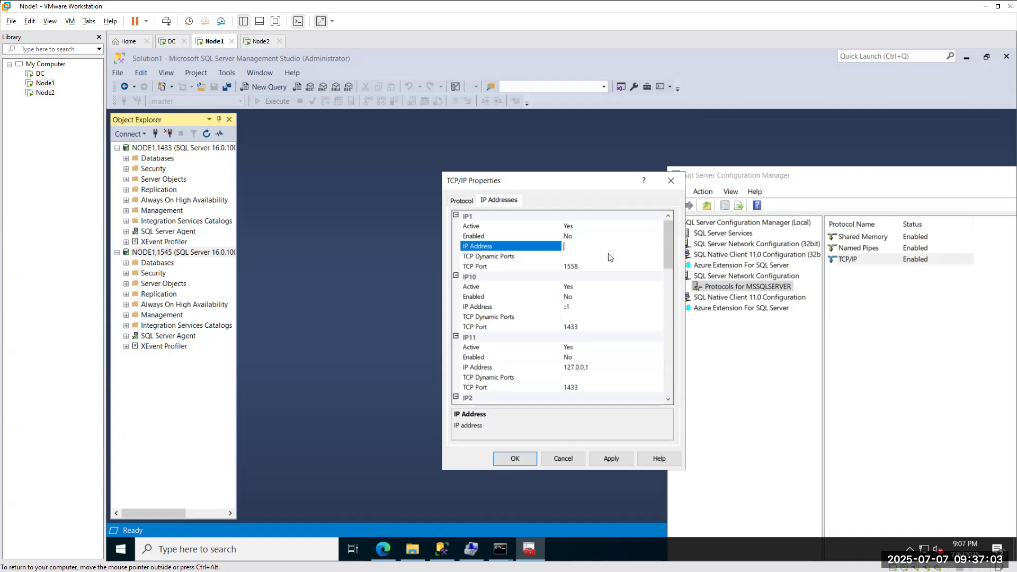
type("fe80::d8d0:920f:da86:1143%17")
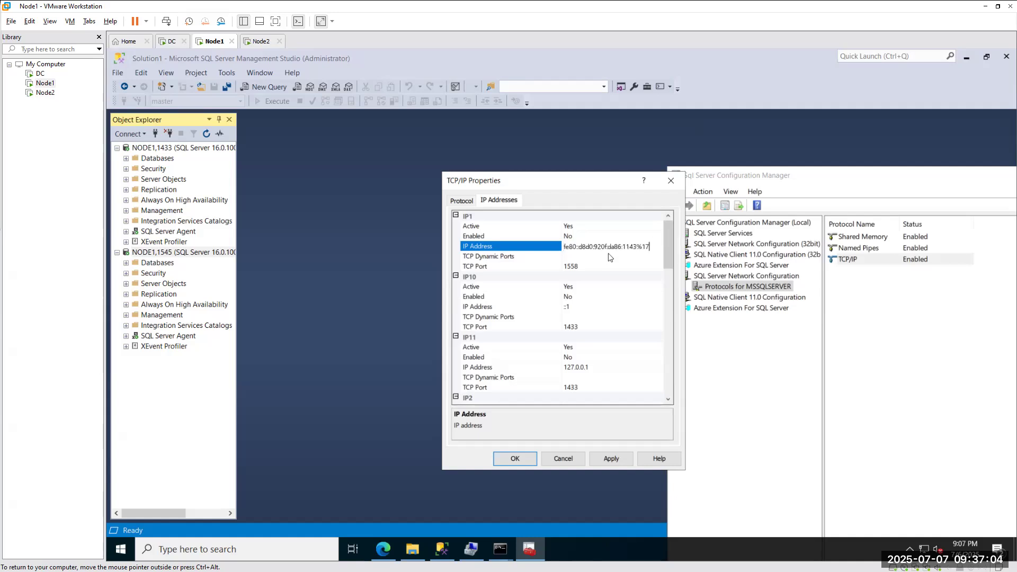
left_click(516, 458)
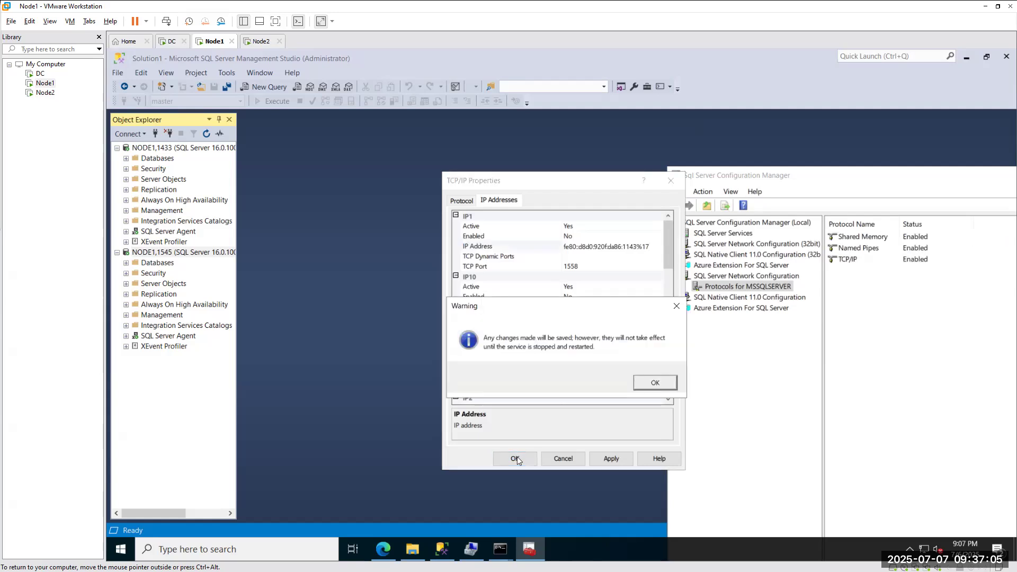
Restart the SQL Server (MSSQLSERVER) service, then move over to the Node2 machine.
left_click(723, 233)
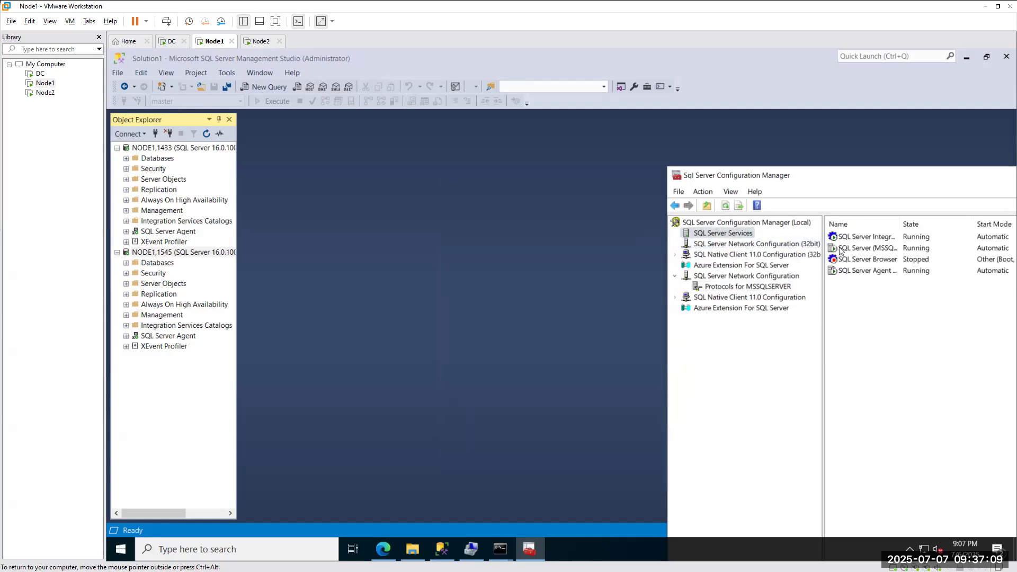
right_click(840, 250)
left_click(868, 309)
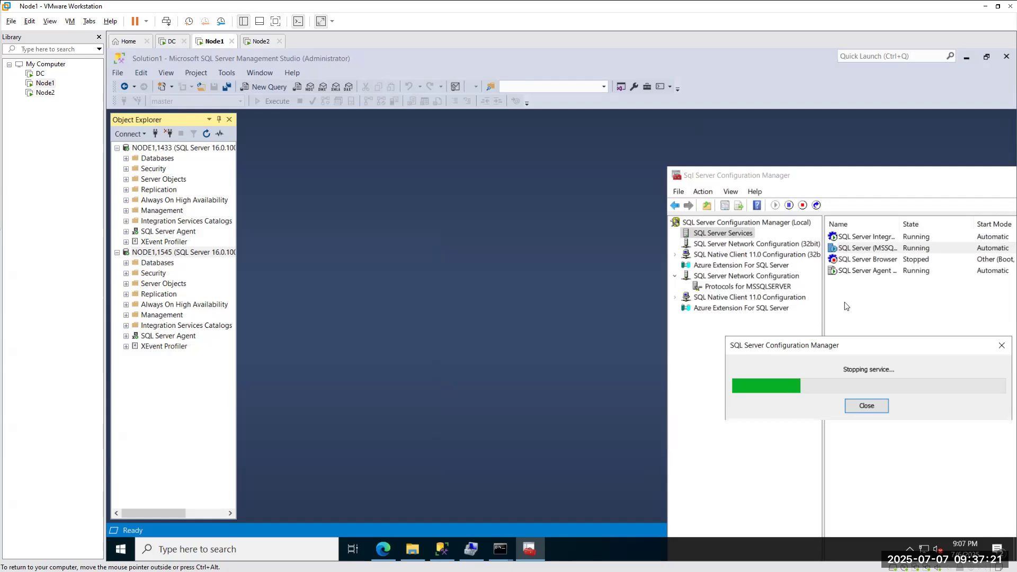
left_click(261, 41)
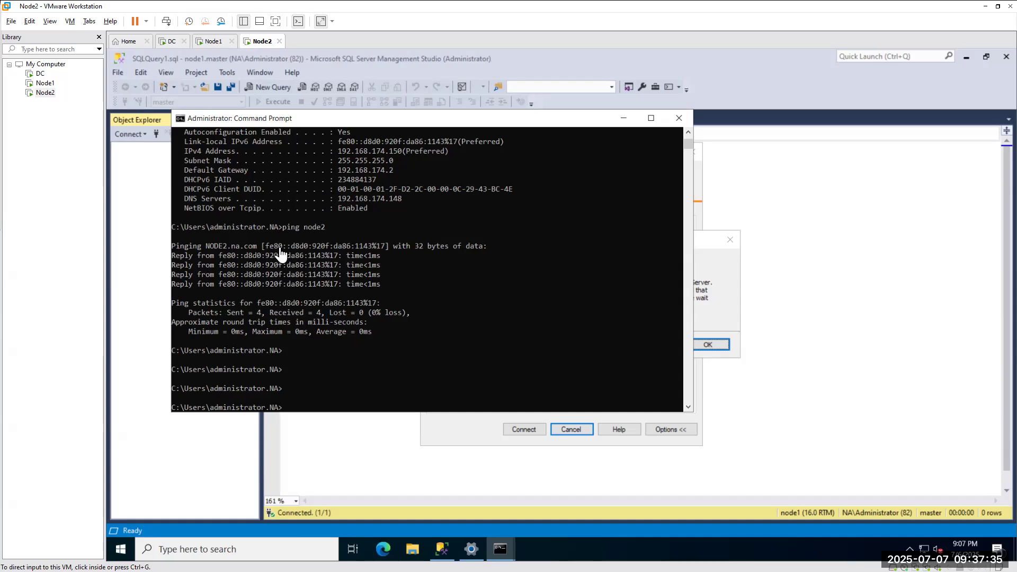
On Node2, minimize Command Prompt, dismiss the error and retry connecting to node1,1558.
left_click(211, 42)
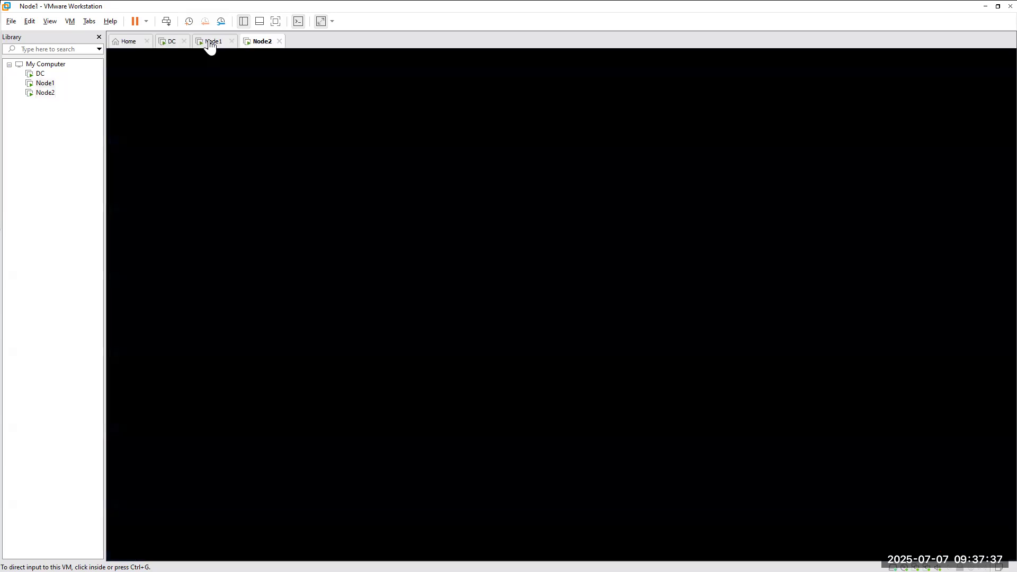
left_click(259, 42)
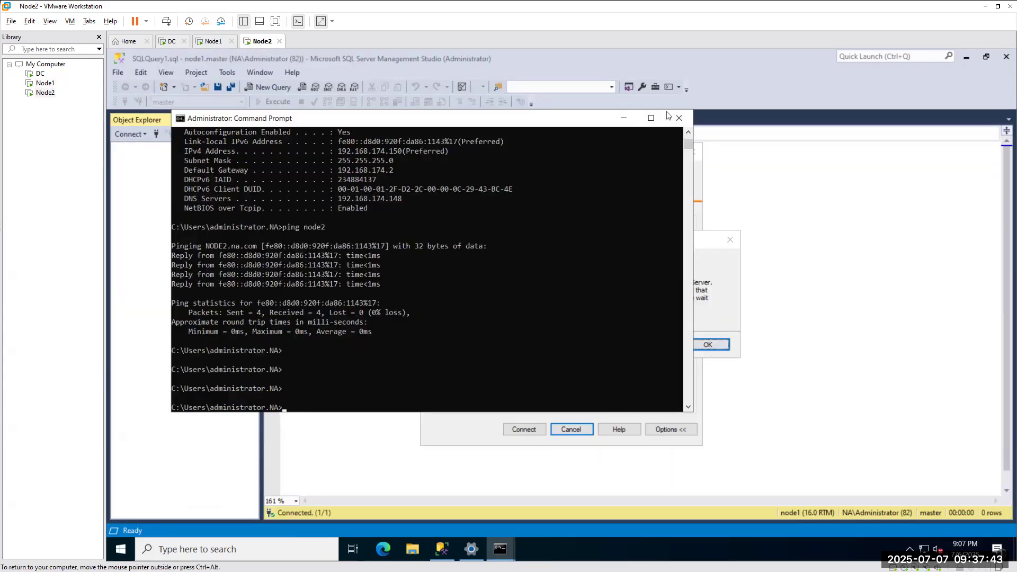
left_click(625, 119)
left_click(699, 342)
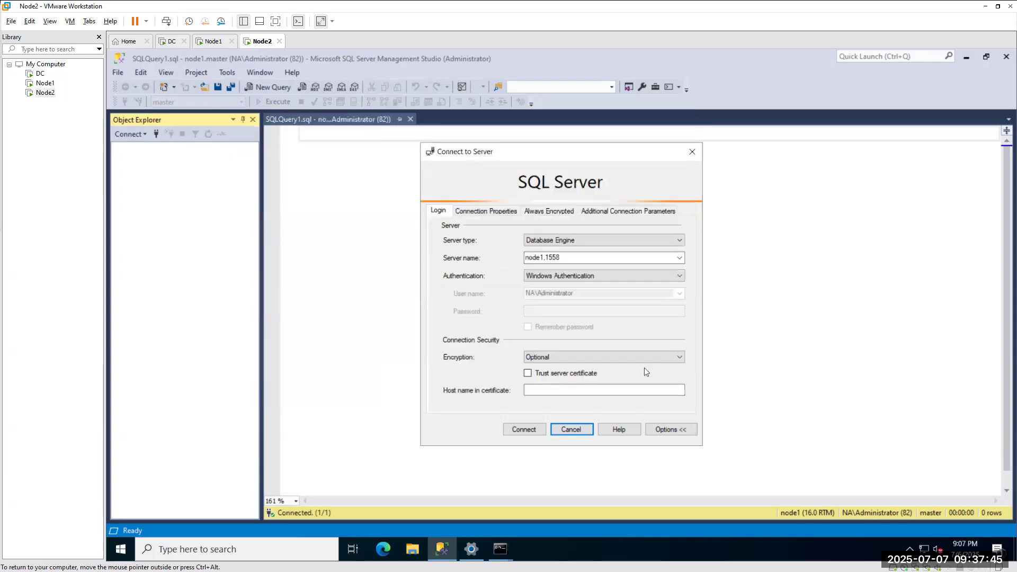
left_click(529, 427)
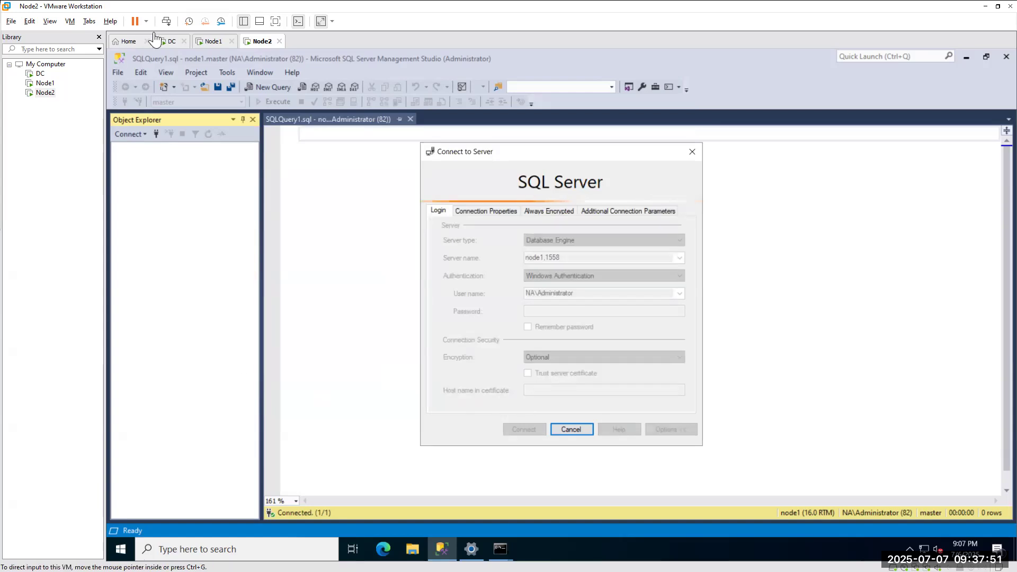
Check Node1's Configuration Manager, shifting its window left, then return to Node2.
left_click(209, 45)
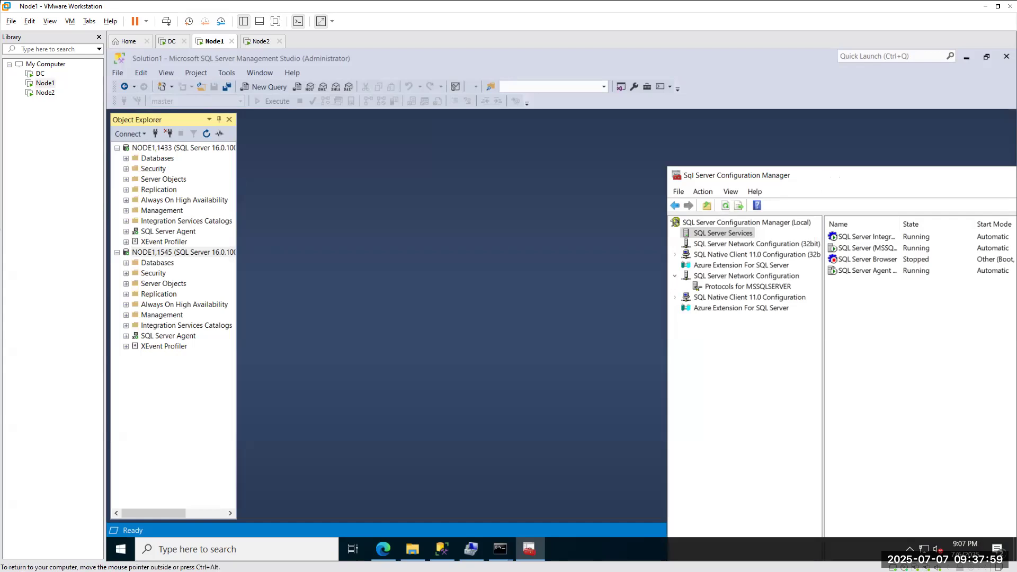
left_click_drag(836, 174, 452, 154)
left_click(258, 41)
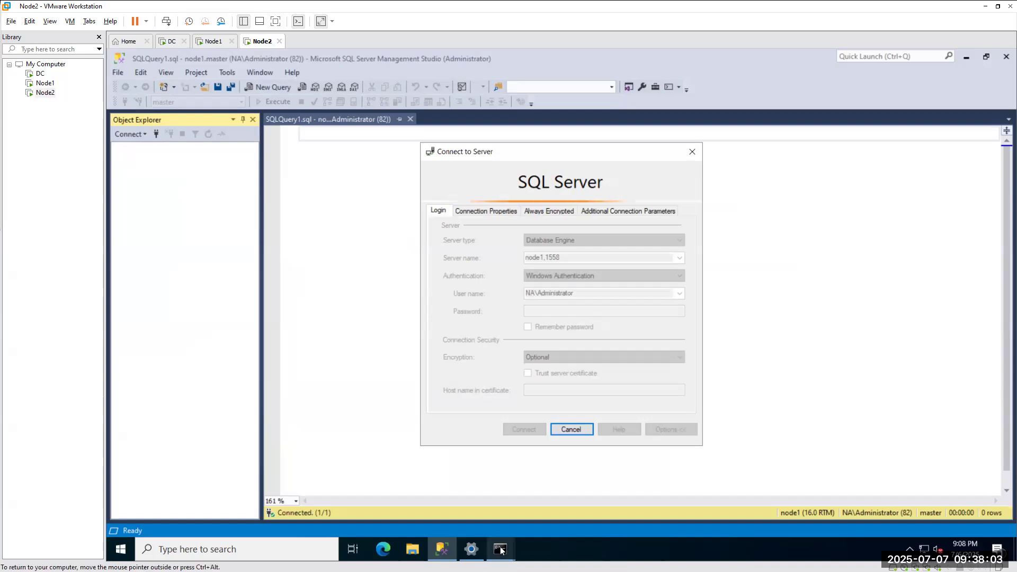
Rerun ipconfig /all in the Command Prompt and scroll to the Ethernet0 section.
mouse_move(502, 551)
left_click(578, 503)
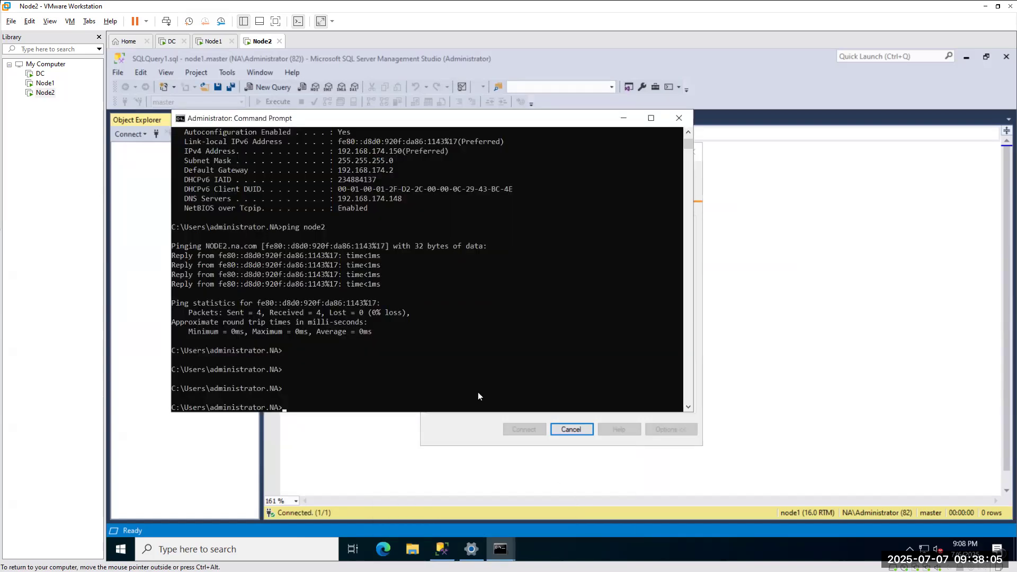
key("Up")
key("Up")
key("Return")
scroll(306, 288, "up", 6)
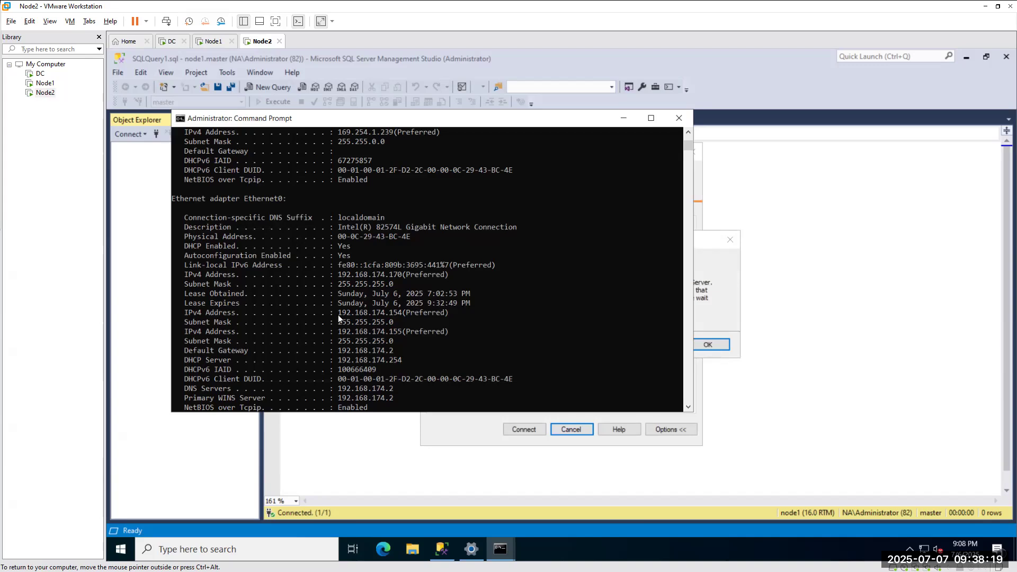
Select and copy the Ethernet0 IPv4 address 192.168.174.154.
left_click_drag(338, 312, 392, 318)
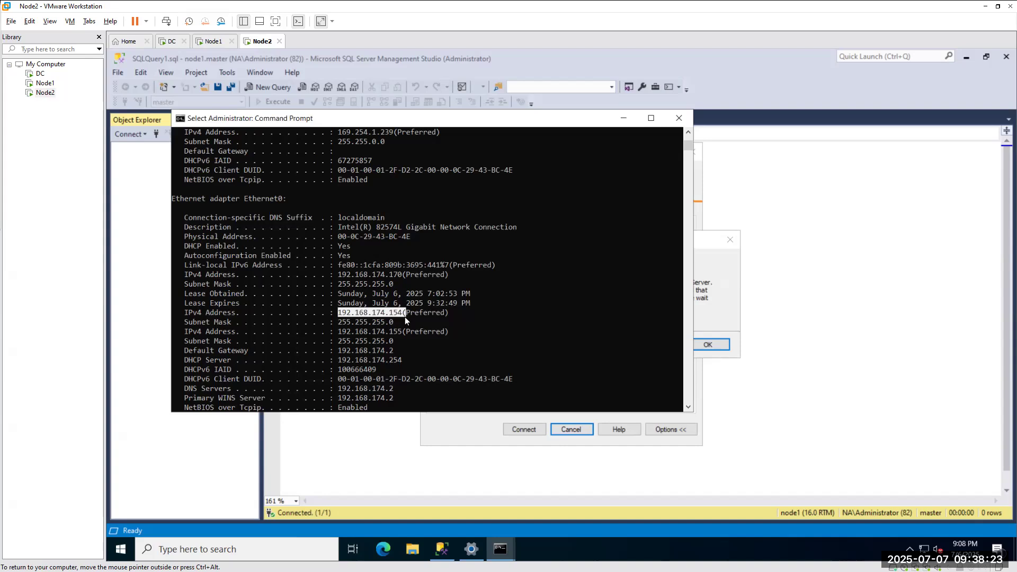
left_click_drag(404, 316, 404, 320)
left_click(400, 312)
left_click_drag(340, 312, 393, 314)
right_click(399, 312)
On Node1, replace TCP/IP IP1's address with 192.168.174.154 and confirm the restart warning.
left_click(213, 41)
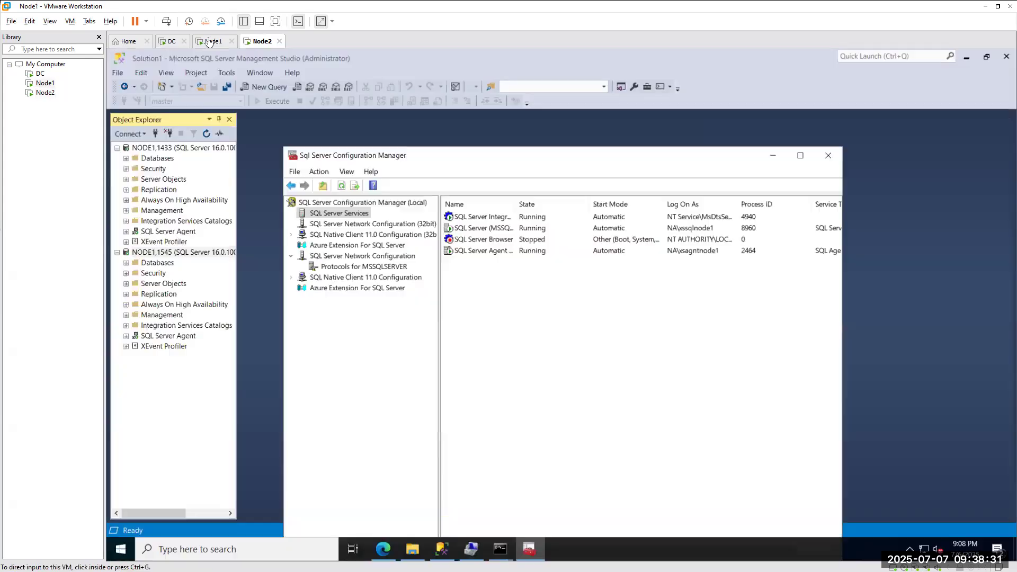
left_click(368, 267)
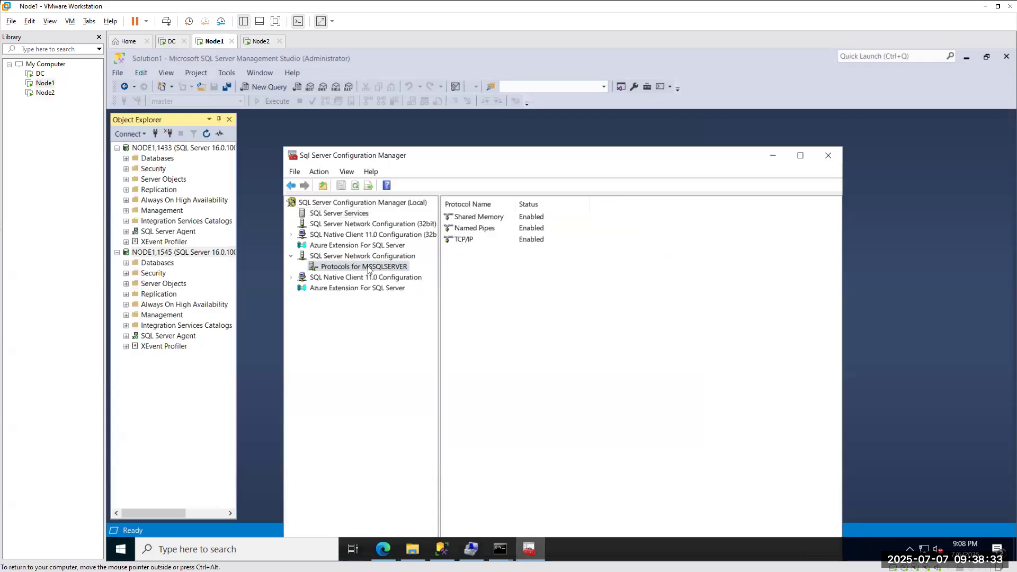
left_click(467, 239)
double_click(467, 240)
left_click(499, 200)
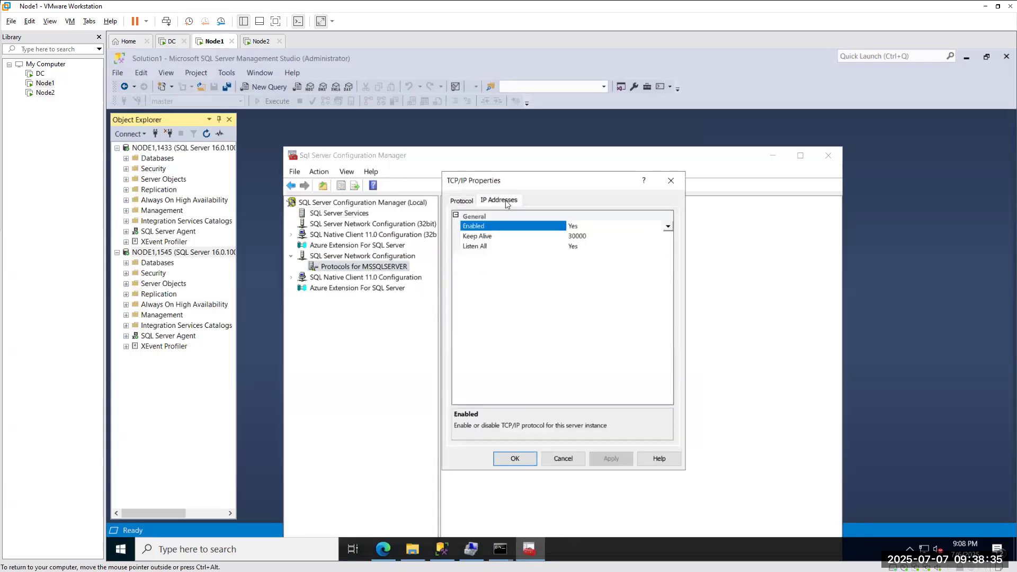
left_click(635, 246)
double_click(634, 247)
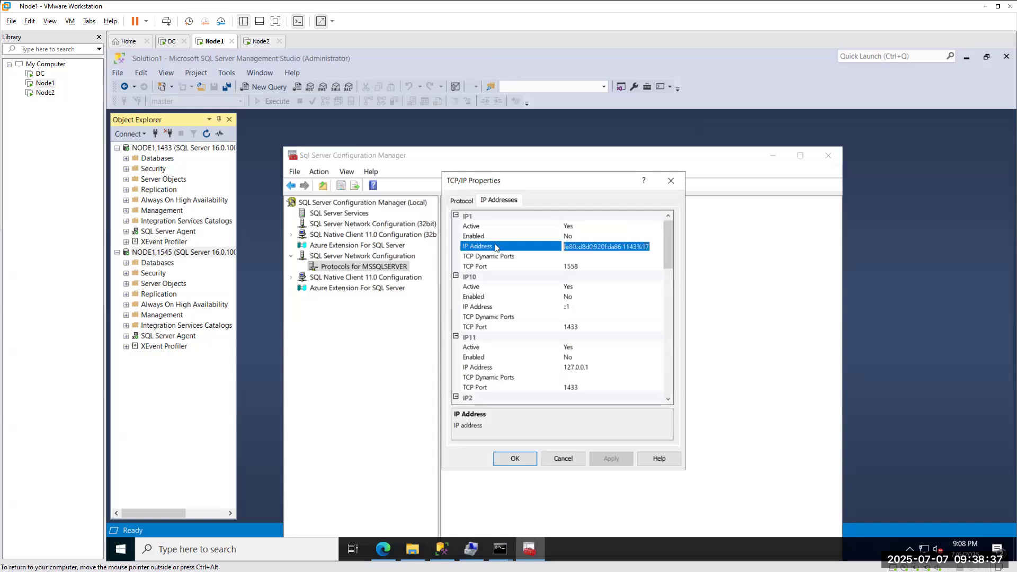
key("Delete")
type("192.168.174.154")
left_click(515, 459)
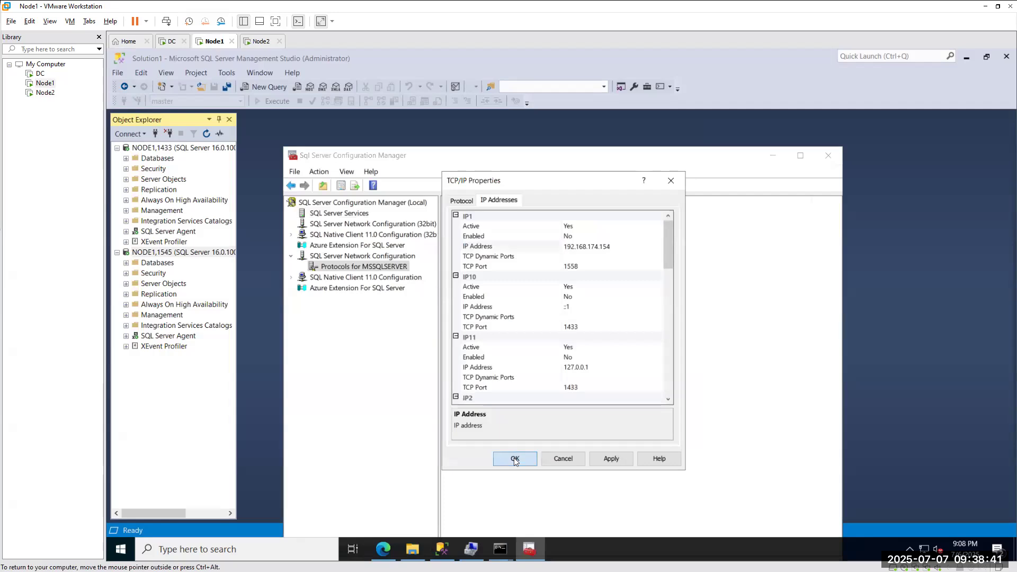
left_click(655, 383)
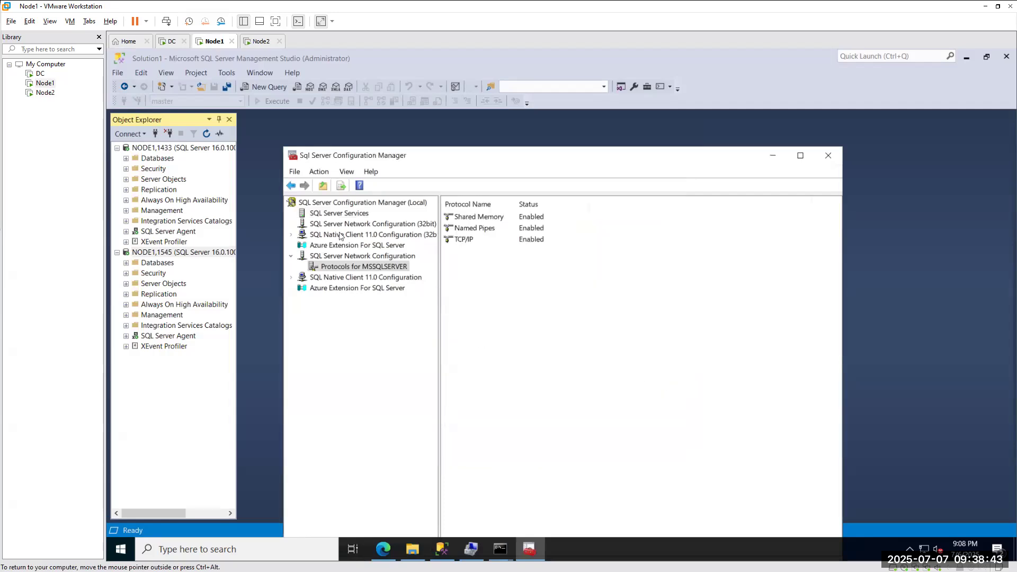
Restart the SQL Server (MSSQLSERVER) service, then go back to Node2.
left_click(342, 214)
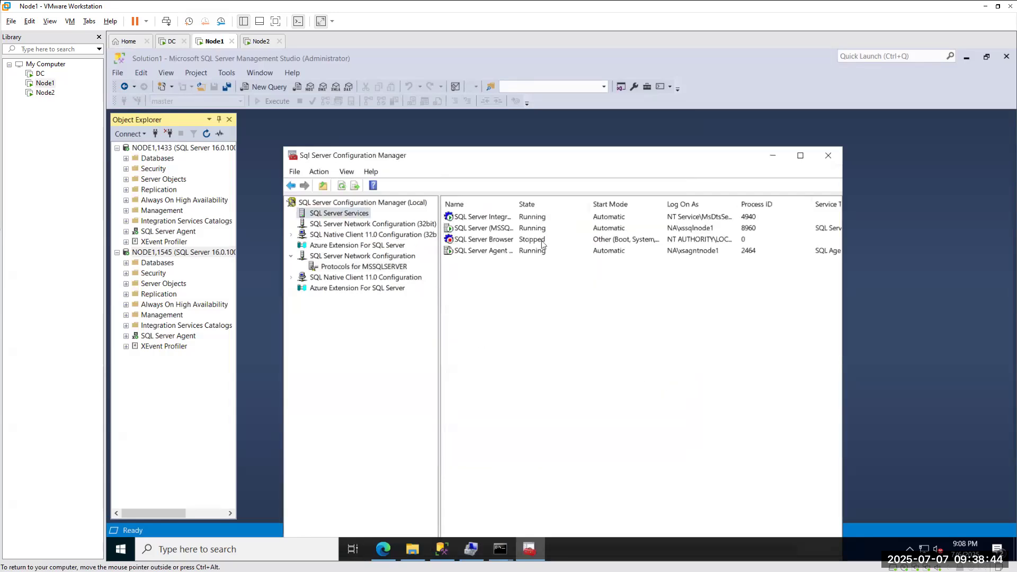
right_click(478, 229)
left_click(507, 289)
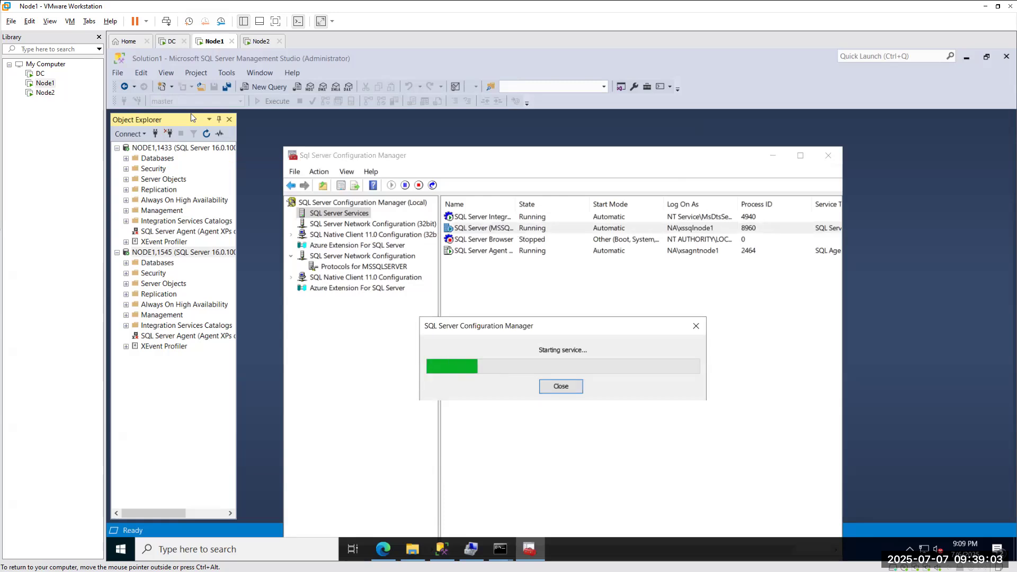
left_click(259, 41)
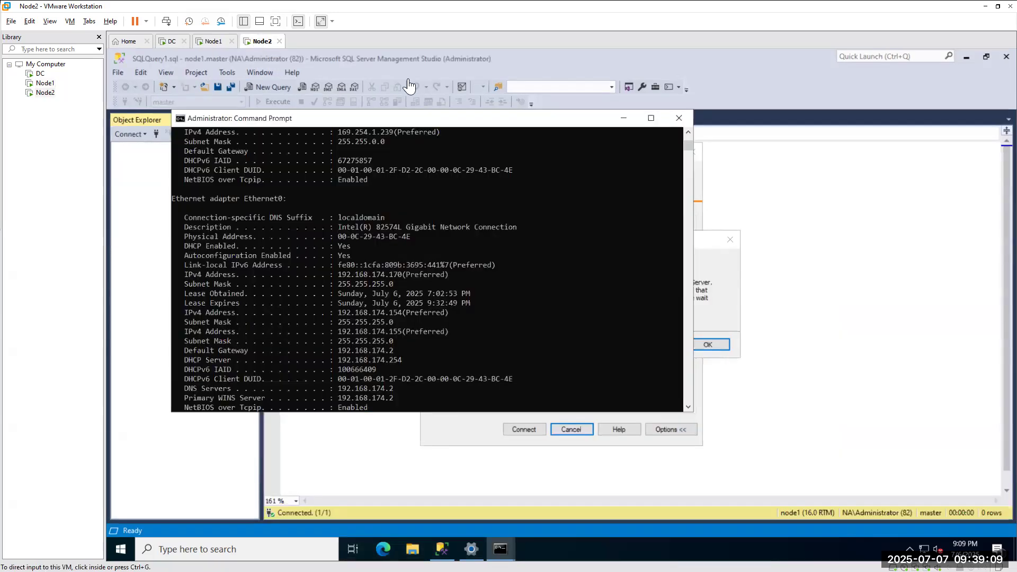
Minimize the console, close the error, retry the node1,1558 connection, and begin a Windows search.
left_click(623, 117)
left_click(710, 344)
left_click(520, 429)
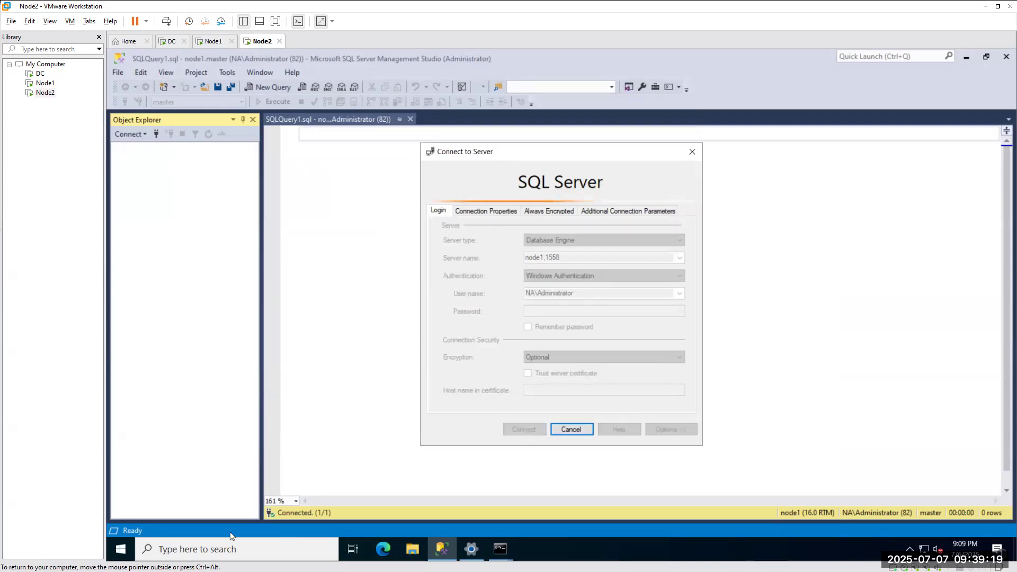
left_click(247, 549)
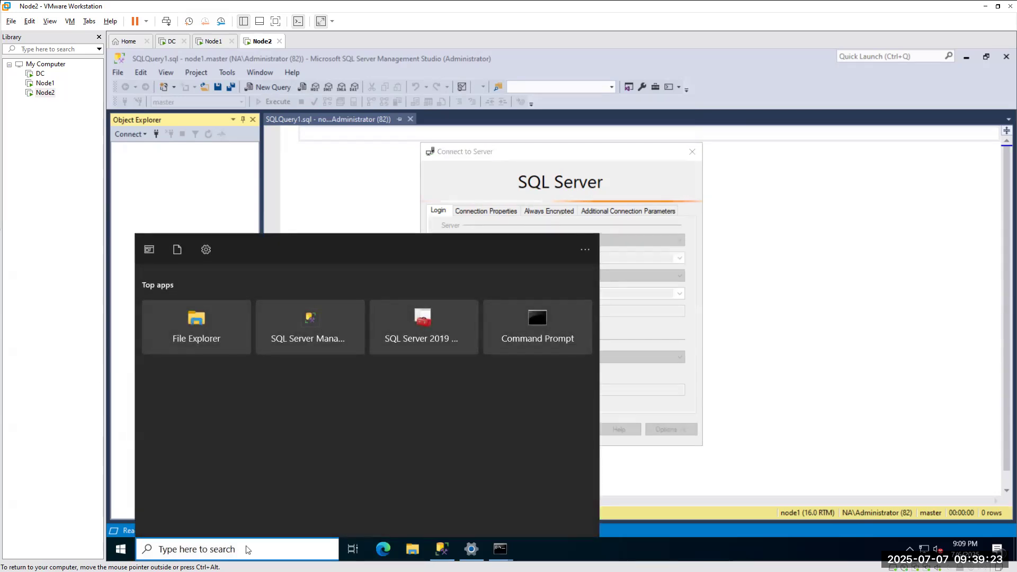
Search 'fire' to open Windows Defender Firewall and turn it off for domain networks.
type("fire")
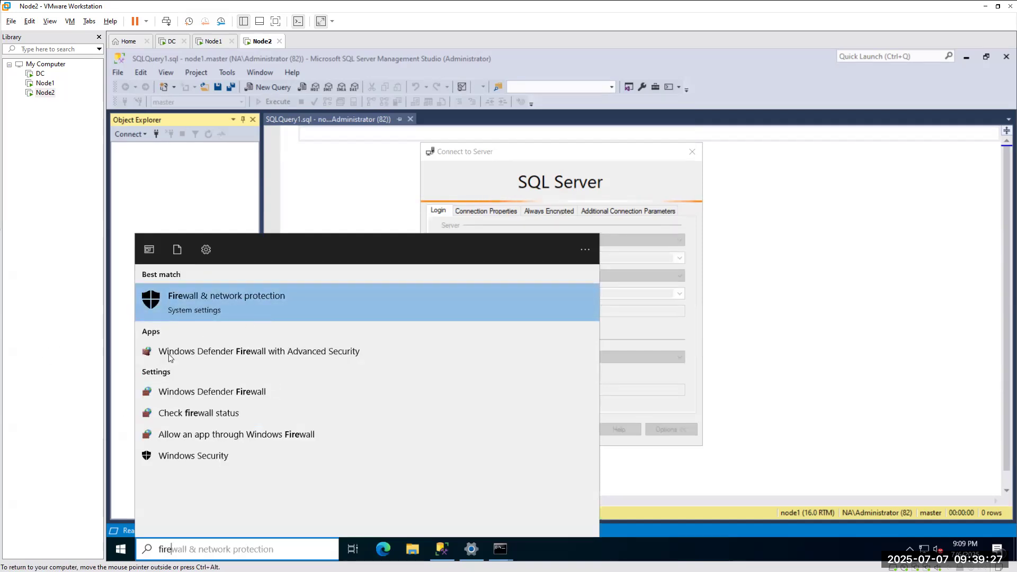
left_click(205, 398)
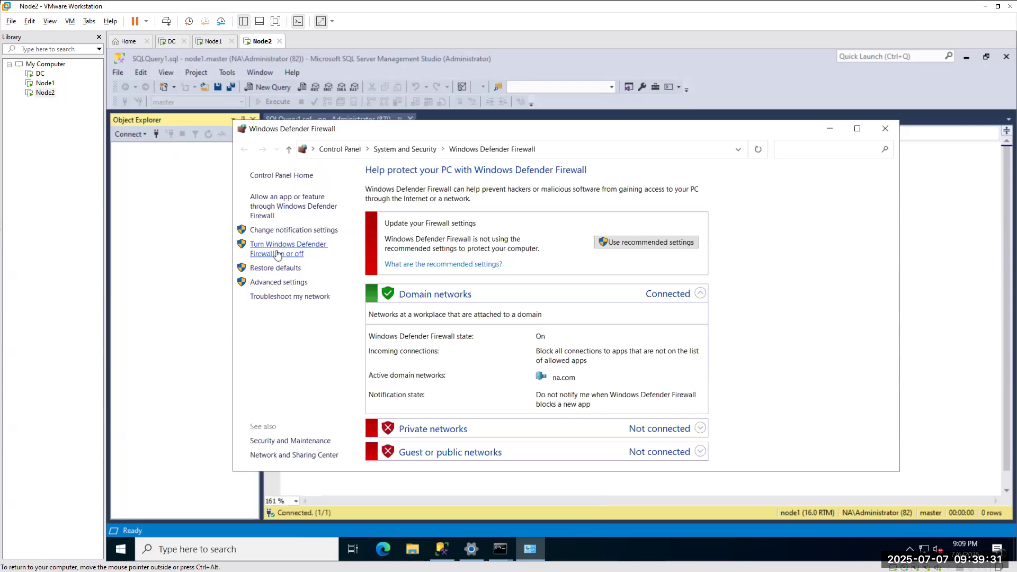
left_click(274, 254)
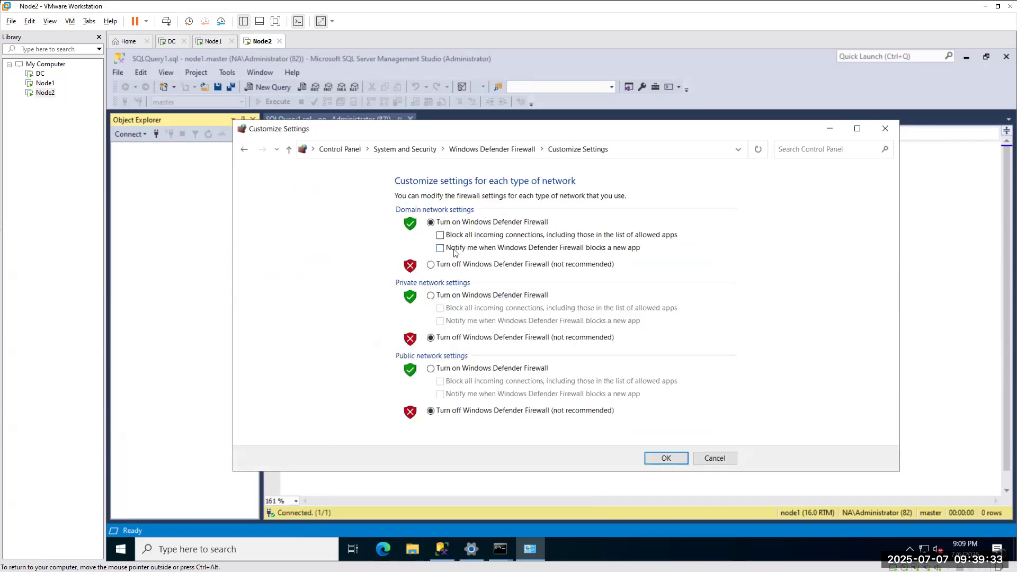
left_click(449, 266)
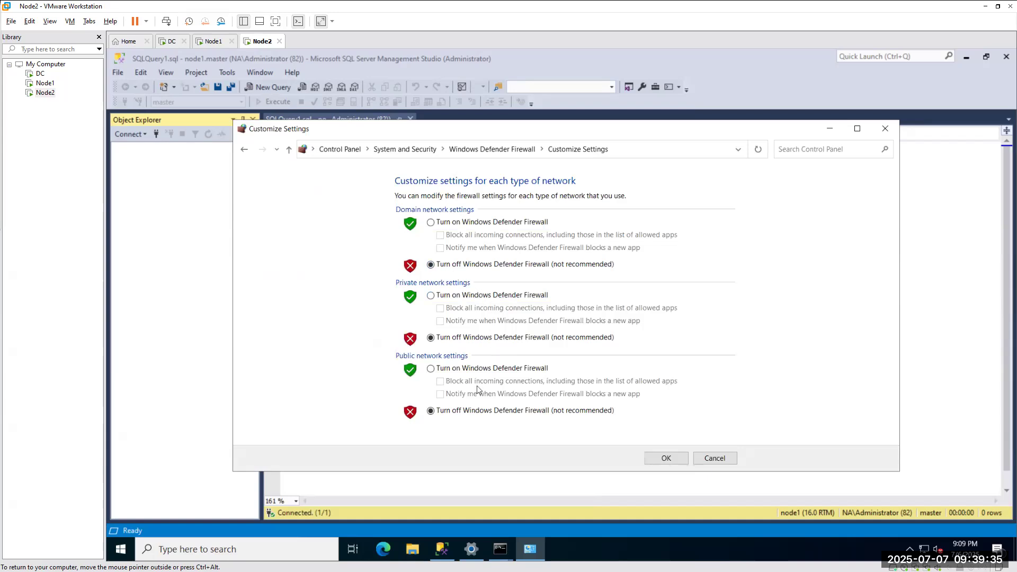
left_click(666, 463)
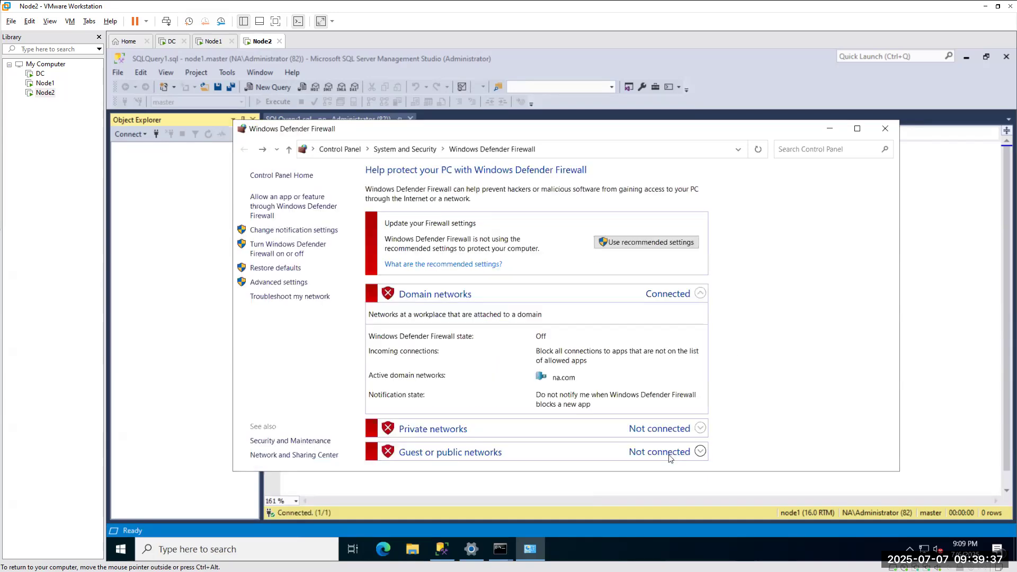
Review the inbound and outbound rules in Advanced settings, then close the firewall windows.
left_click(271, 282)
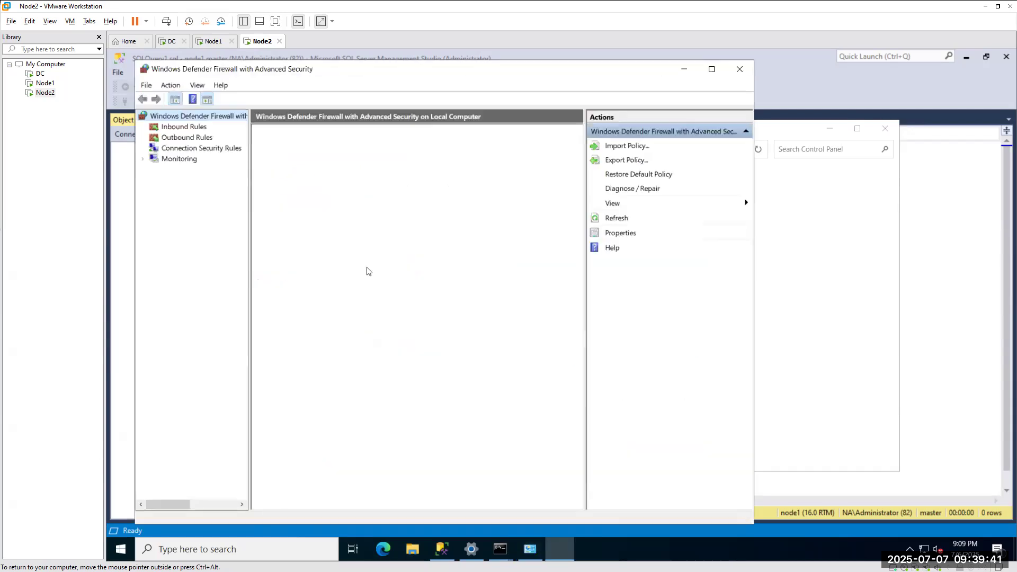
left_click(182, 127)
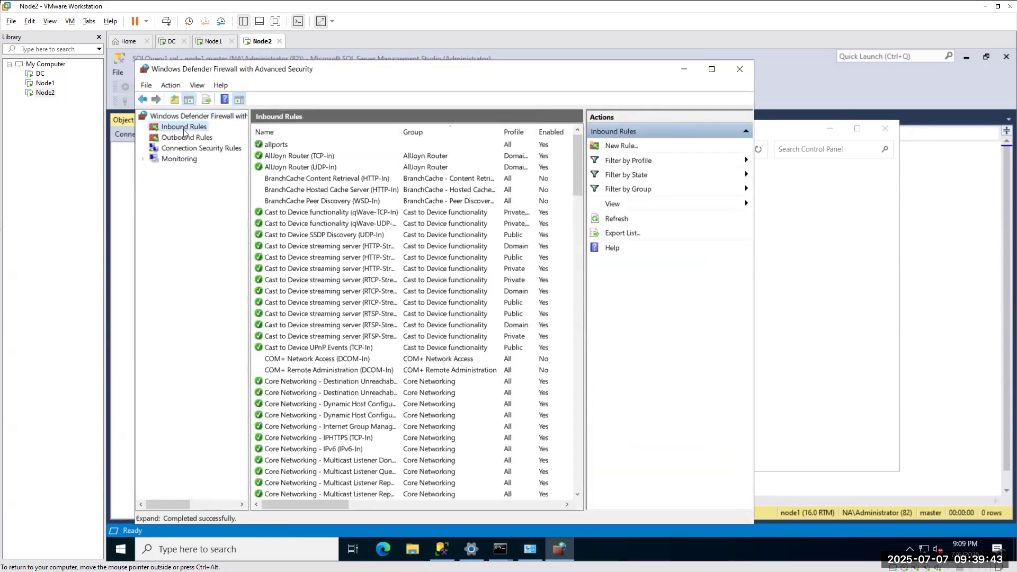
left_click(184, 138)
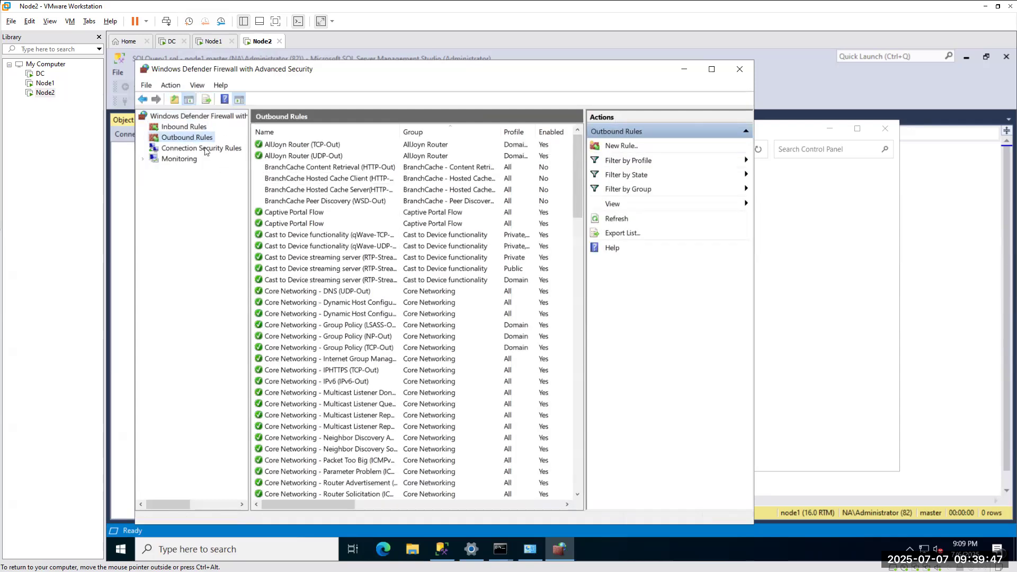
right_click(189, 140)
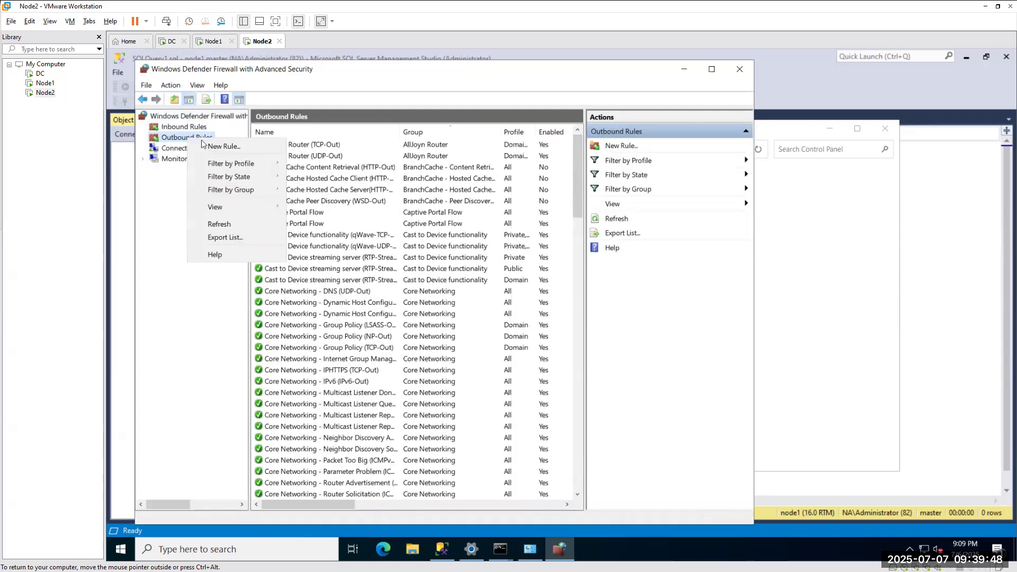
left_click(177, 127)
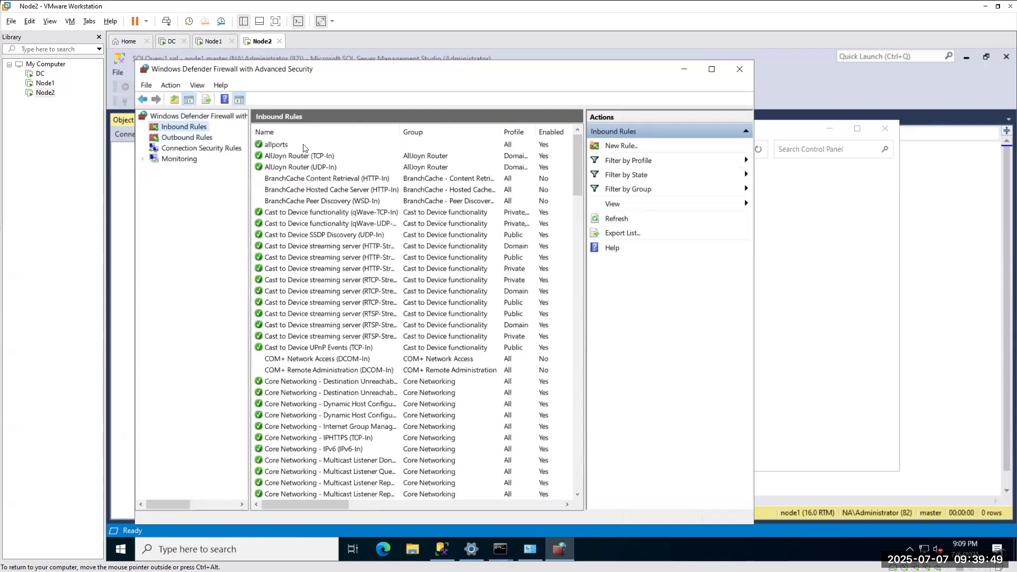
left_click(740, 69)
left_click(830, 129)
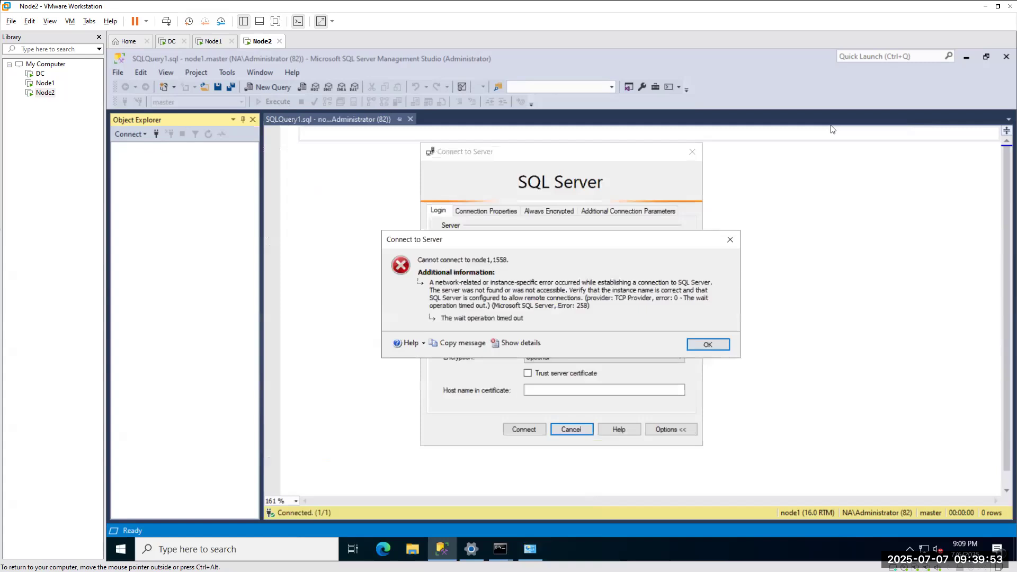
Dismiss the timeout error and copy 169.254.1.239 from the cluster adapter's ipconfig output.
left_click(698, 344)
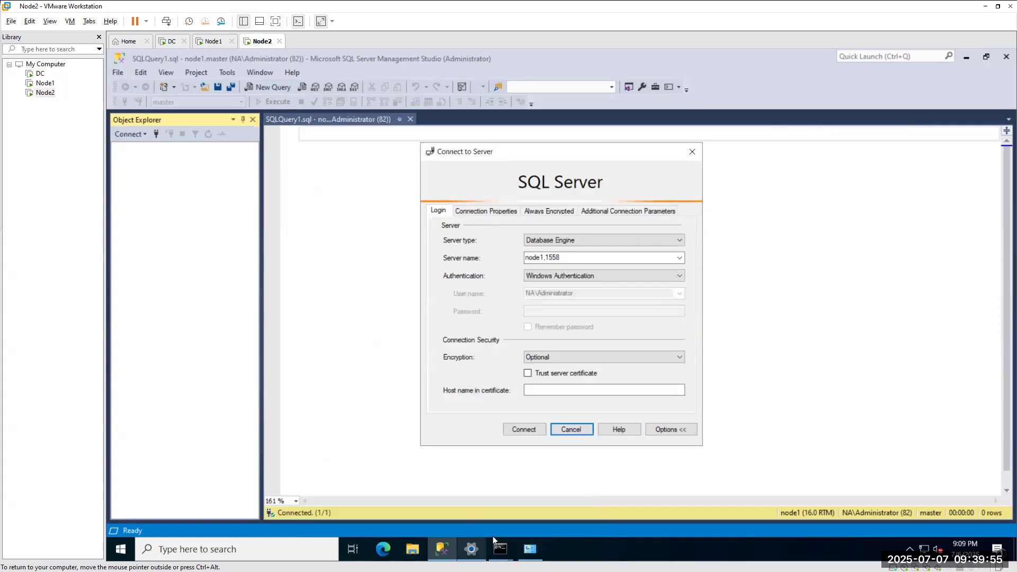
mouse_move(499, 553)
left_click(569, 492)
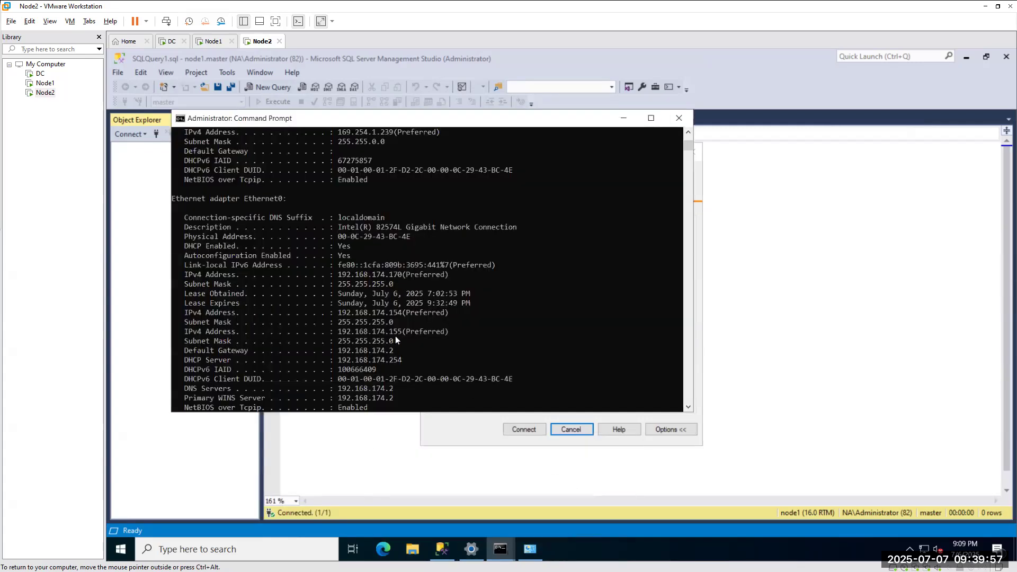
scroll(396, 336, "up", 5)
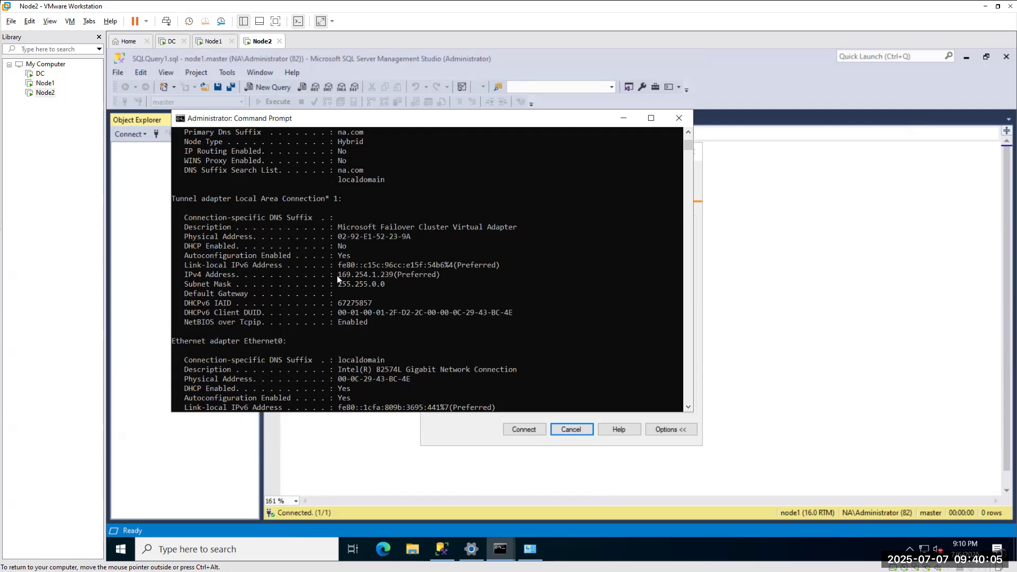
left_click_drag(342, 275, 390, 275)
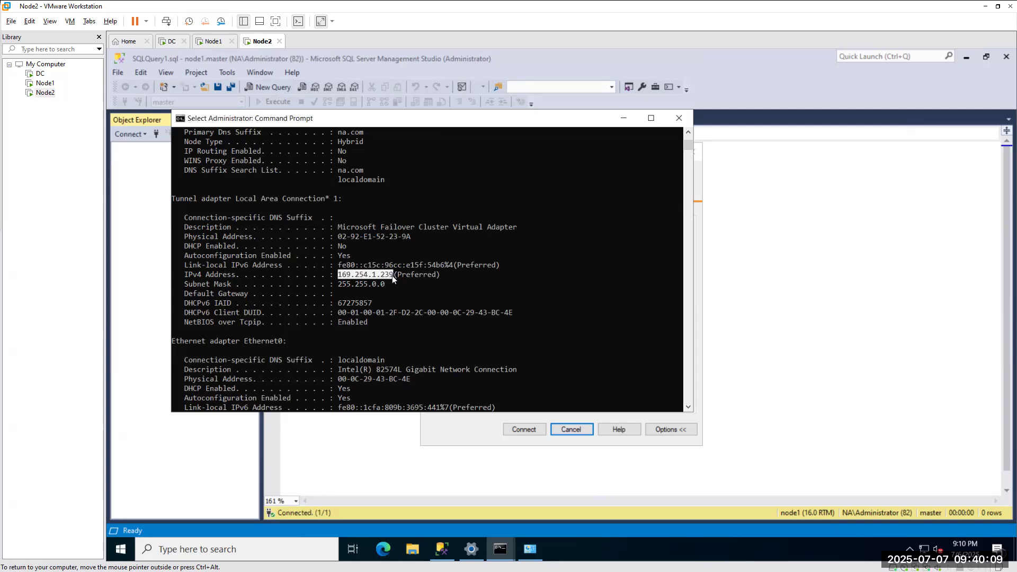
right_click(392, 275)
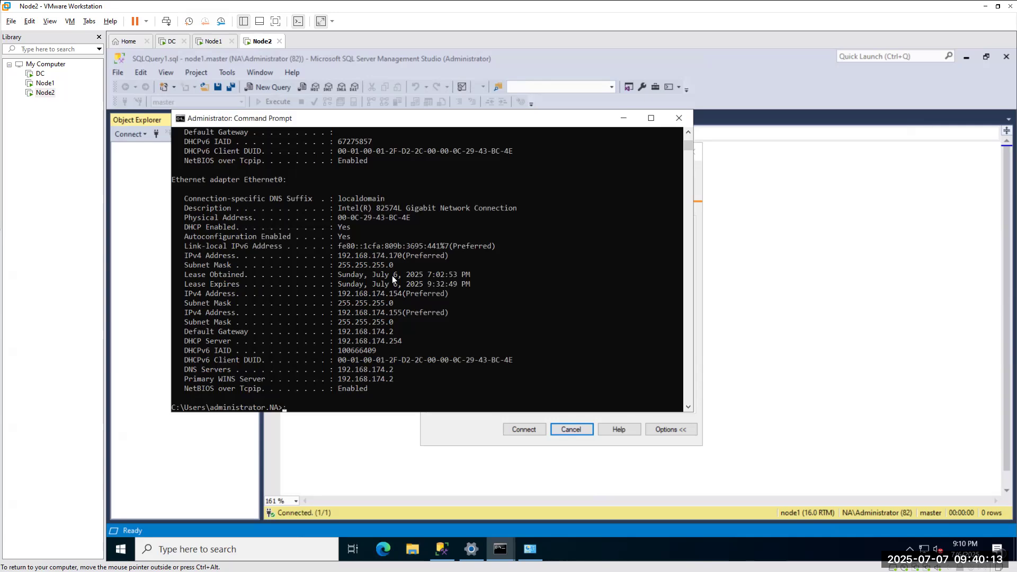
left_click(208, 41)
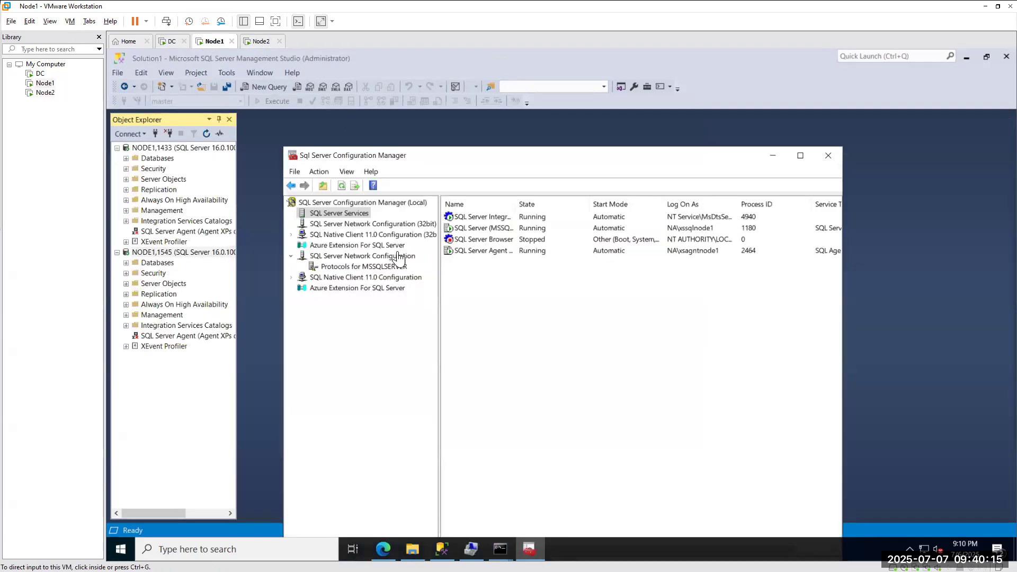
Replace TCP/IP IP1's address with 169.254.1.239 and save the change.
left_click(372, 267)
left_click(475, 239)
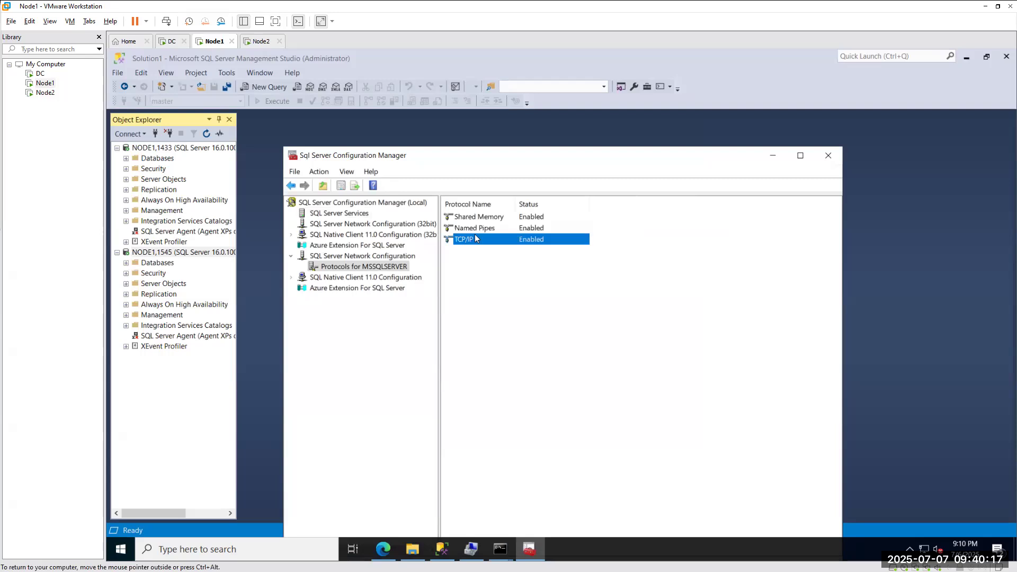
double_click(476, 239)
left_click(511, 200)
left_click(614, 246)
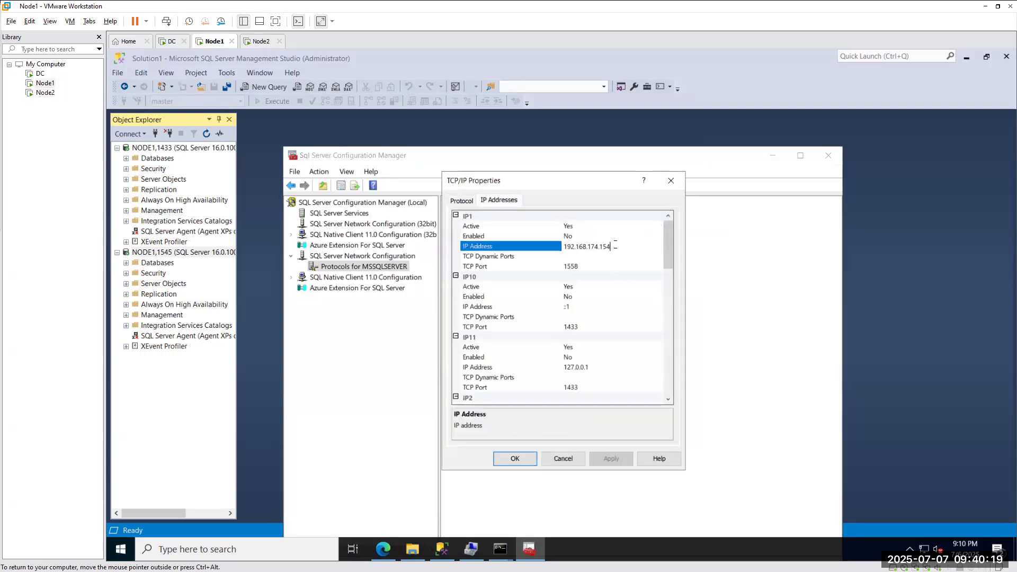
type("169.254.1.239")
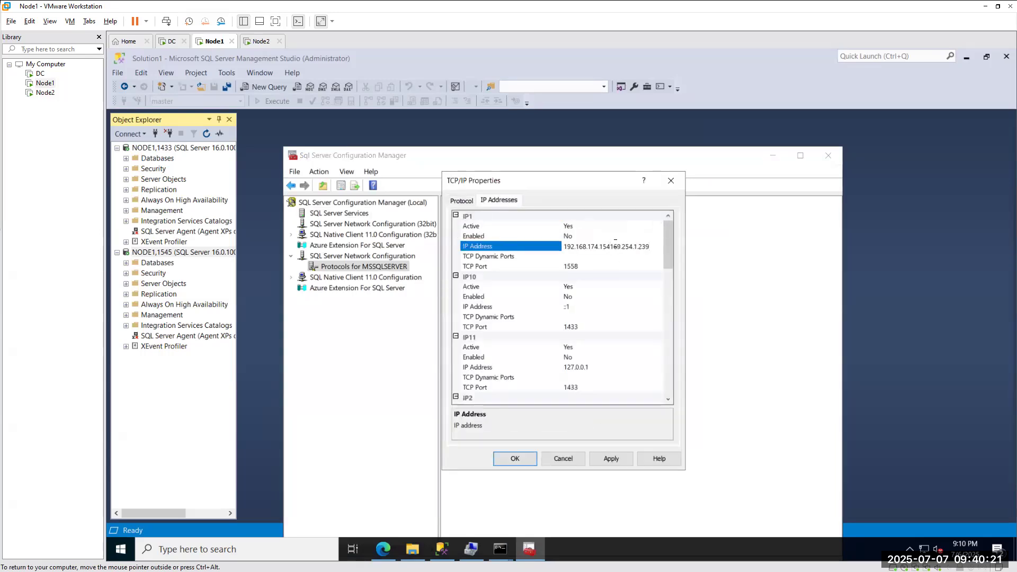
key("BackSpace")
key("BackSpace")
key("BackSpace")
key("BackSpace")
key("BackSpace")
key("BackSpace")
key("BackSpace")
key("BackSpace")
key("BackSpace")
key("BackSpace")
key("BackSpace")
key("BackSpace")
key("BackSpace")
key("BackSpace")
key("BackSpace")
key("BackSpace")
key("BackSpace")
key("BackSpace")
key("BackSpace")
key("BackSpace")
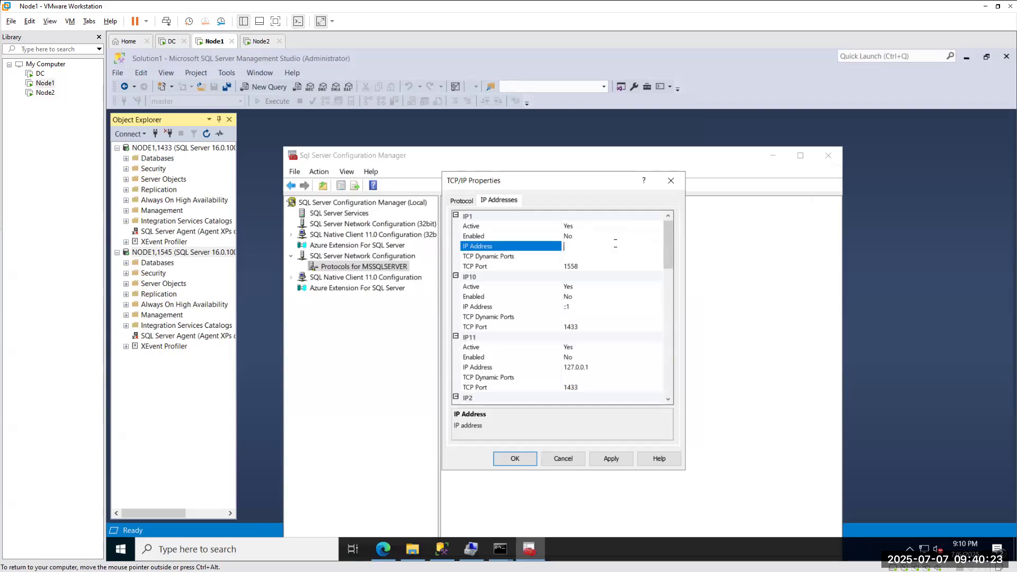
type("169.254.1.239")
left_click(519, 463)
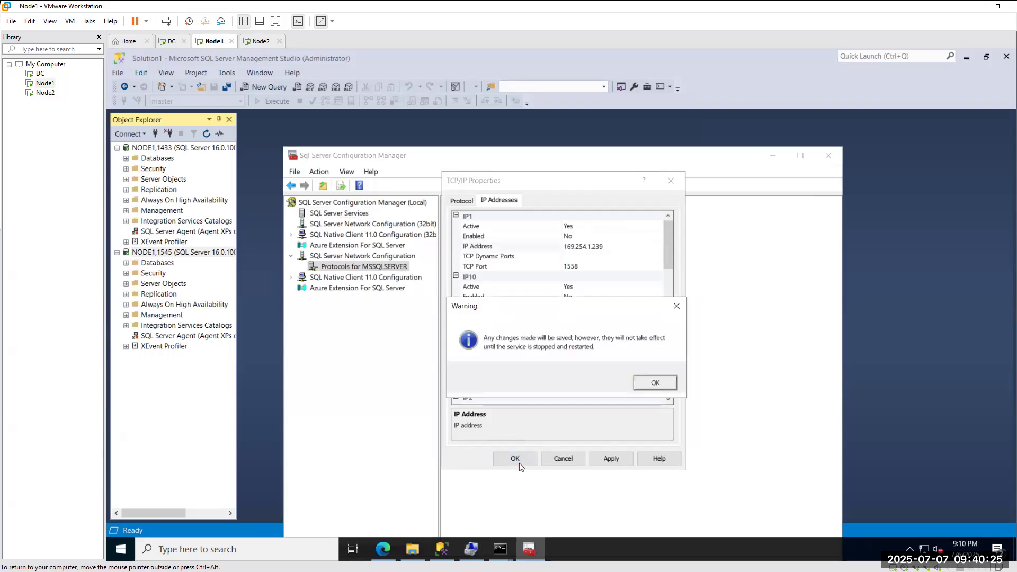
Restart the SQL Server (MSSQLSERVER) service and check both Node1 and Node2.
left_click(339, 213)
right_click(473, 228)
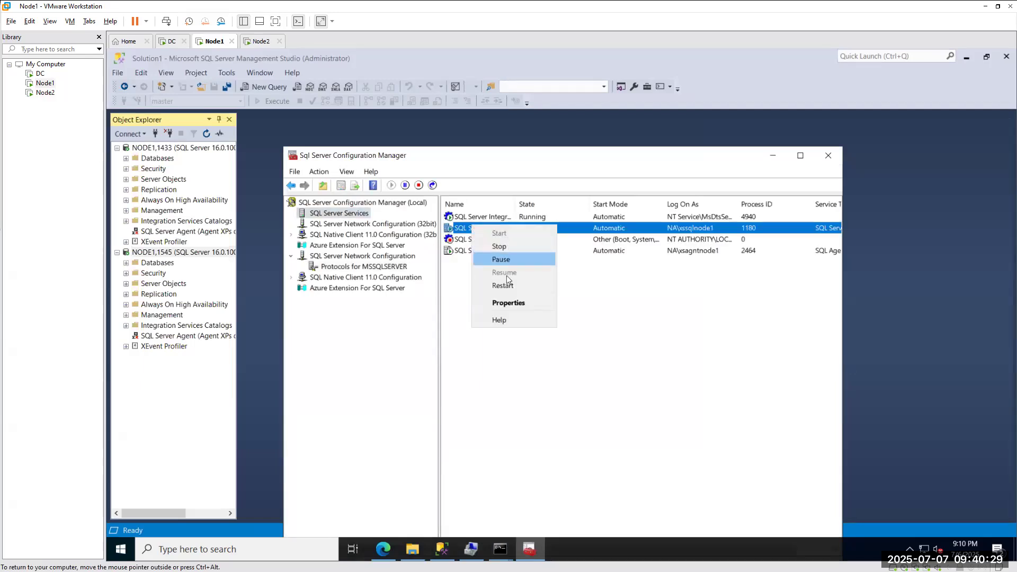
left_click(500, 288)
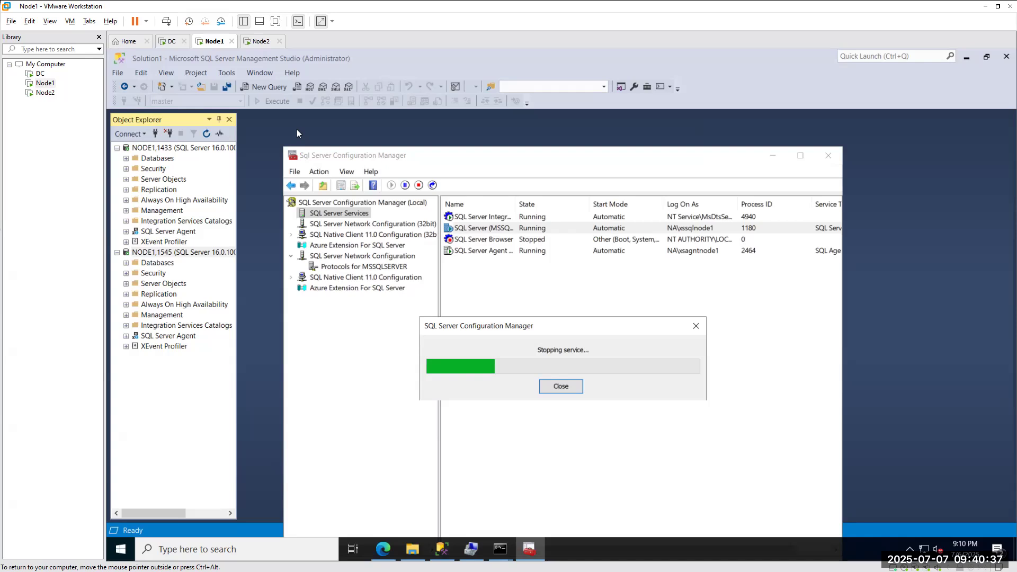
left_click(258, 42)
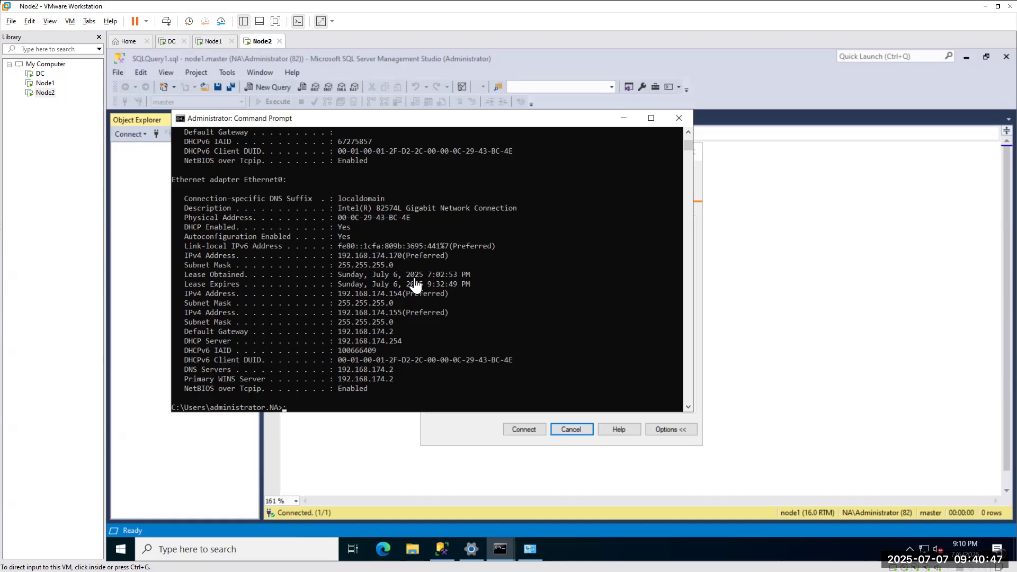
left_click(208, 44)
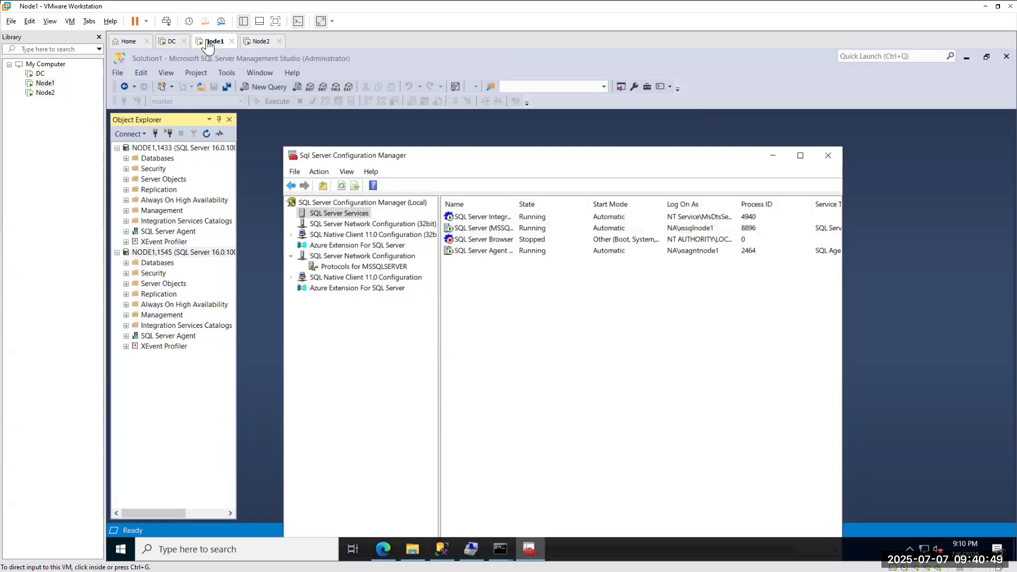
left_click(259, 41)
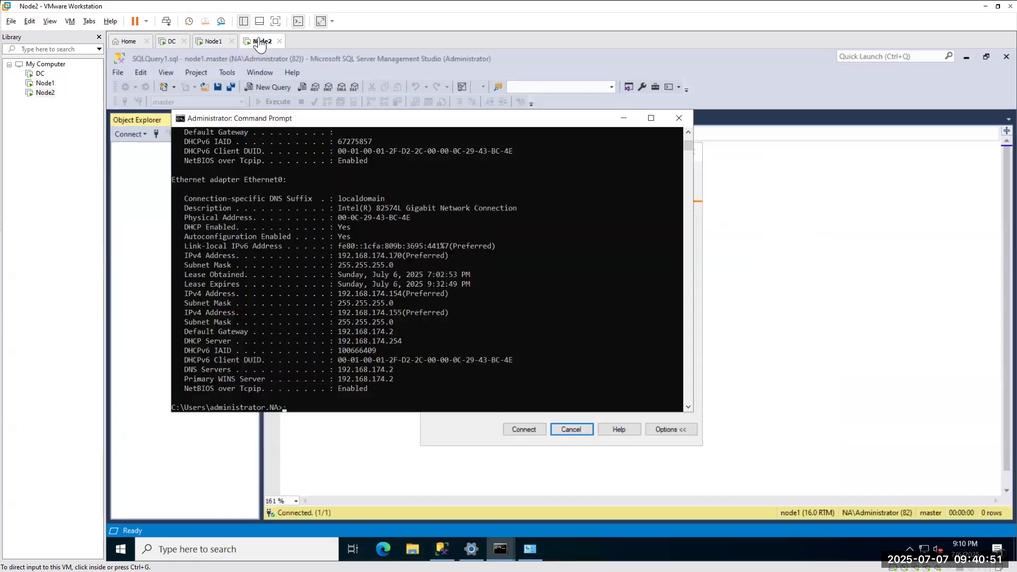
Retry the node1,1558 connection from Node2, then switch to Node1.
left_click(440, 432)
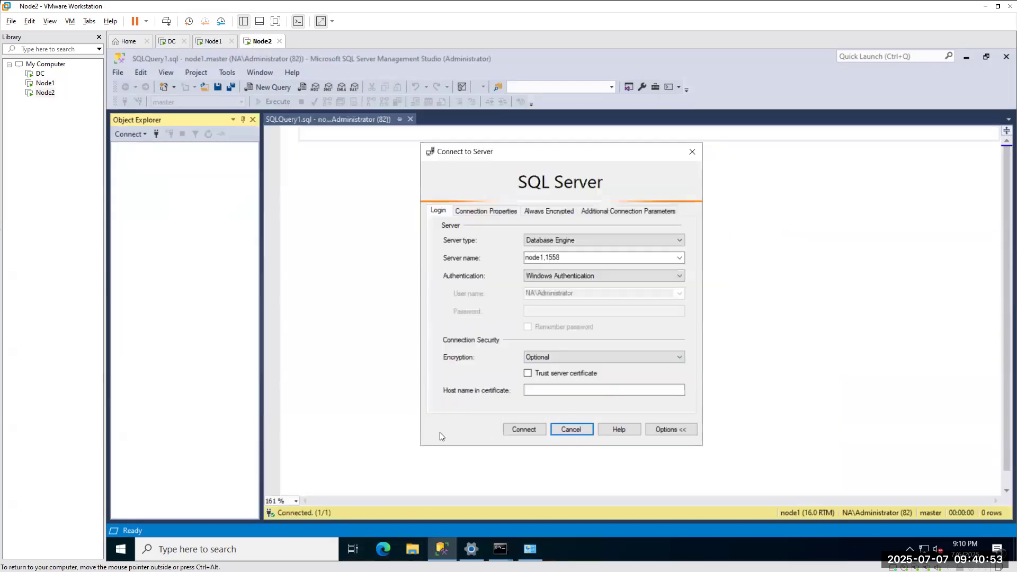
left_click(521, 429)
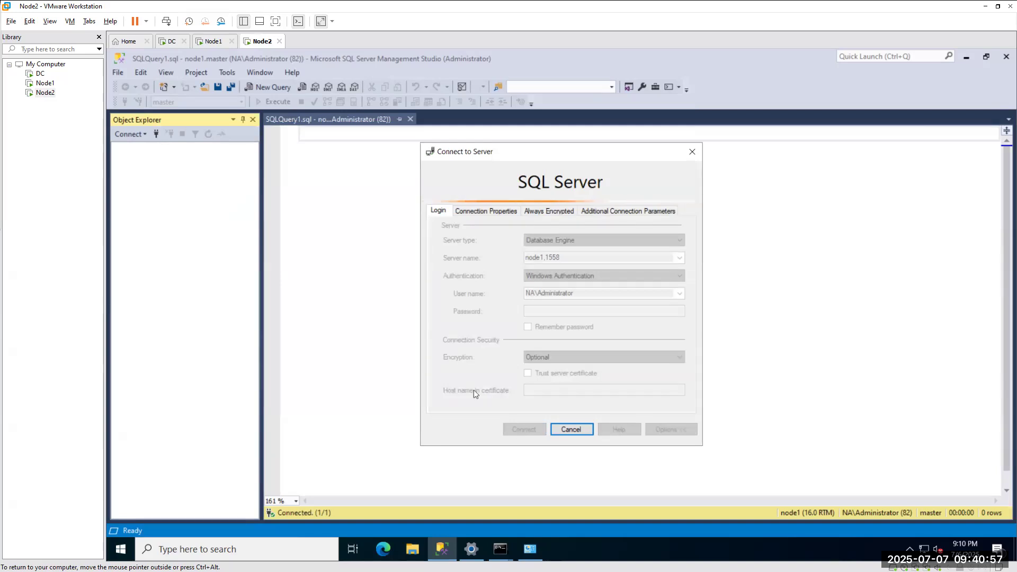
left_click(213, 41)
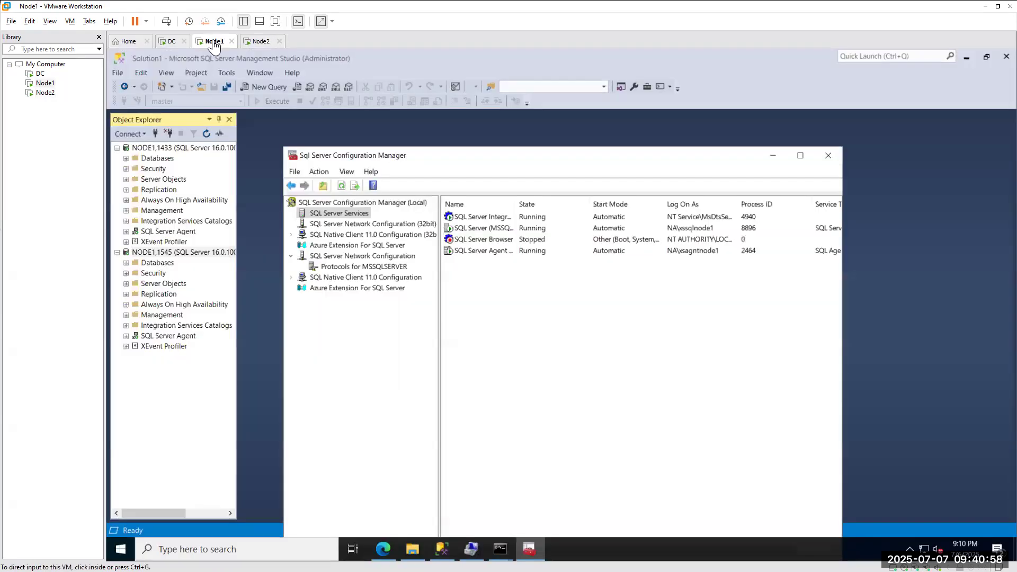
Set TCP/IP IP1's Enabled option to Yes and accept the restart-required warning.
left_click(366, 267)
double_click(462, 239)
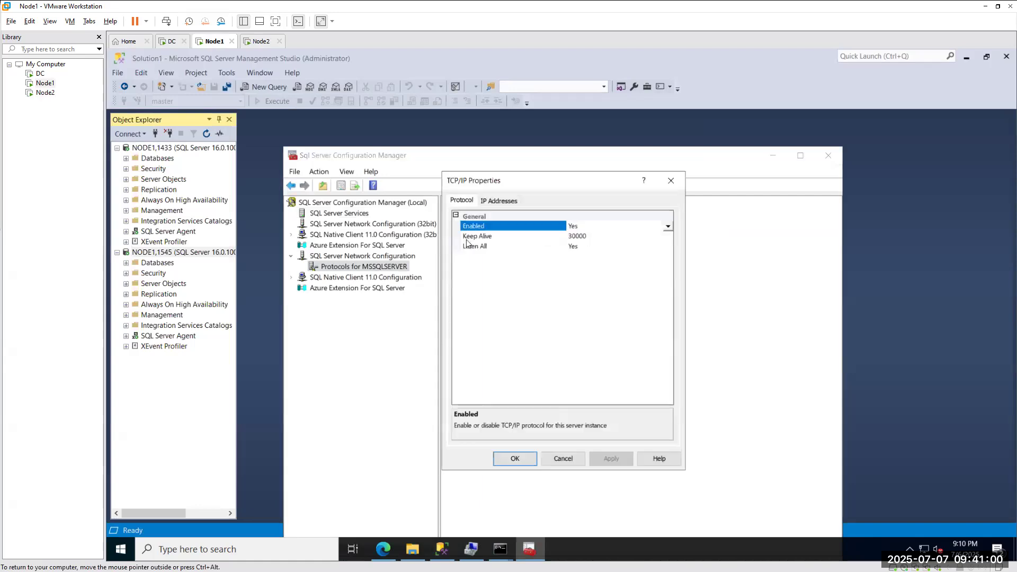
left_click(504, 200)
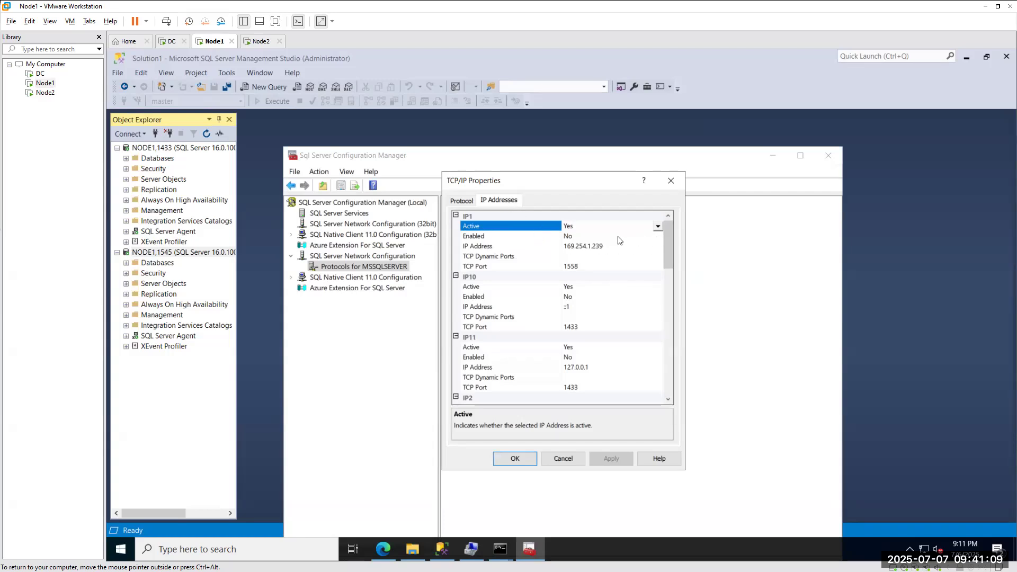
left_click(589, 235)
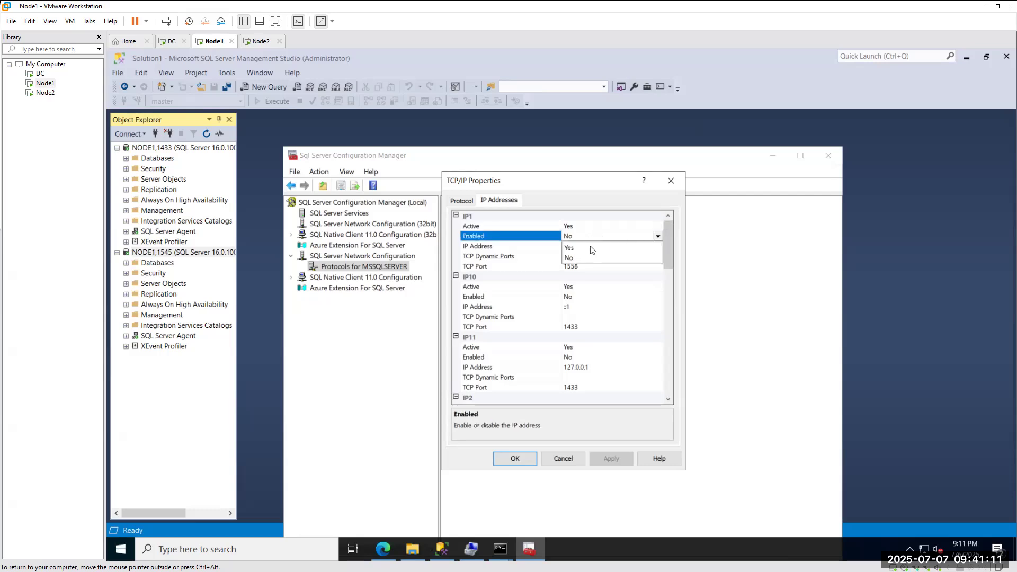
left_click(592, 248)
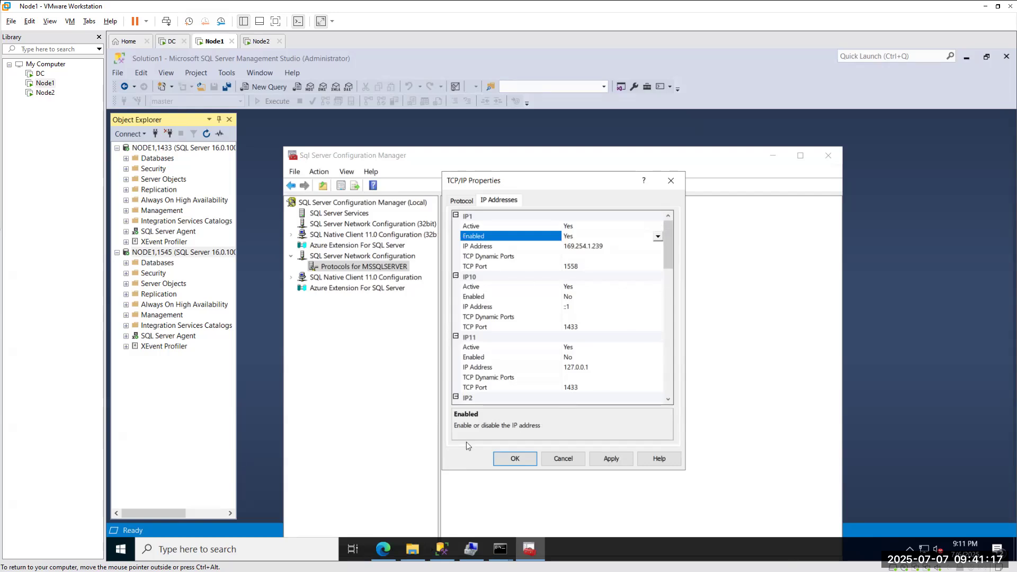
left_click(514, 455)
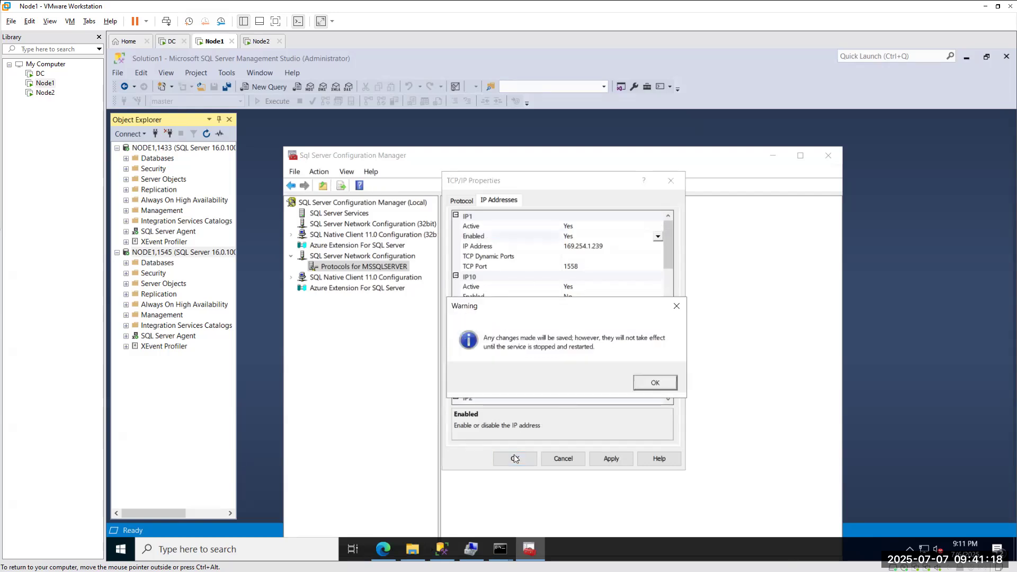
left_click(661, 382)
Restart the SQL Server service, then on Node2 dismiss the error and reconnect to node1,1558.
left_click(318, 215)
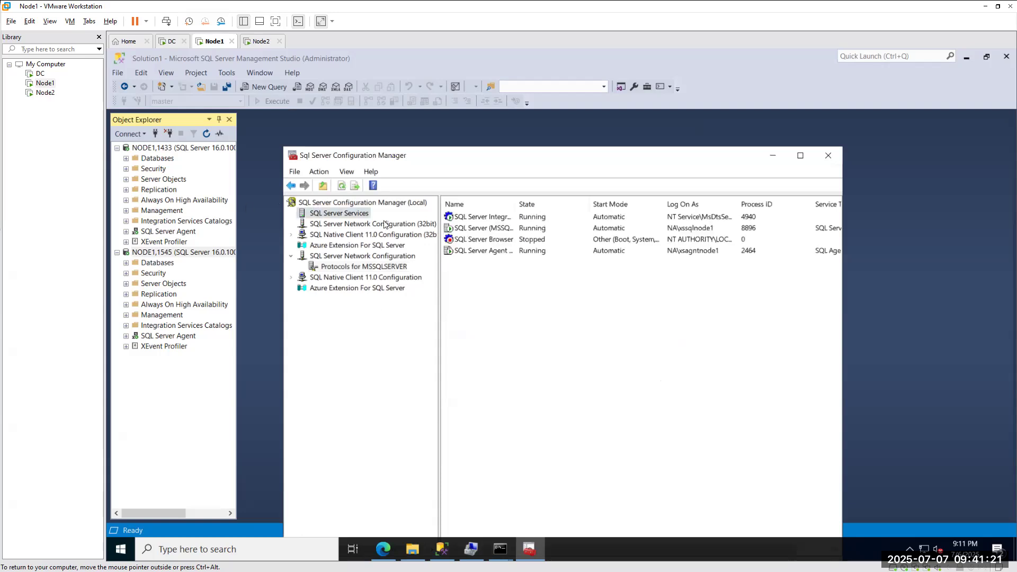
right_click(479, 229)
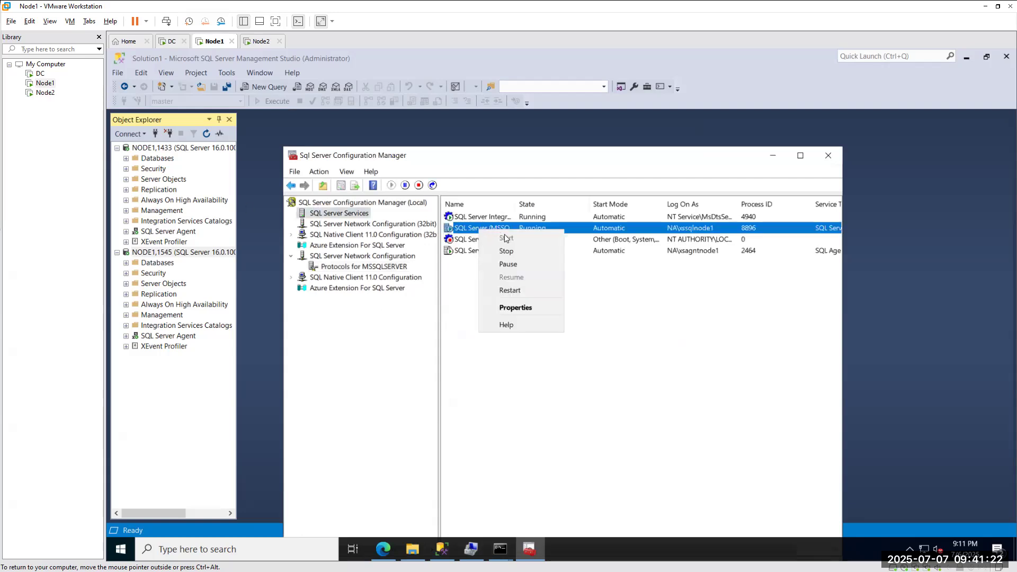
left_click(505, 291)
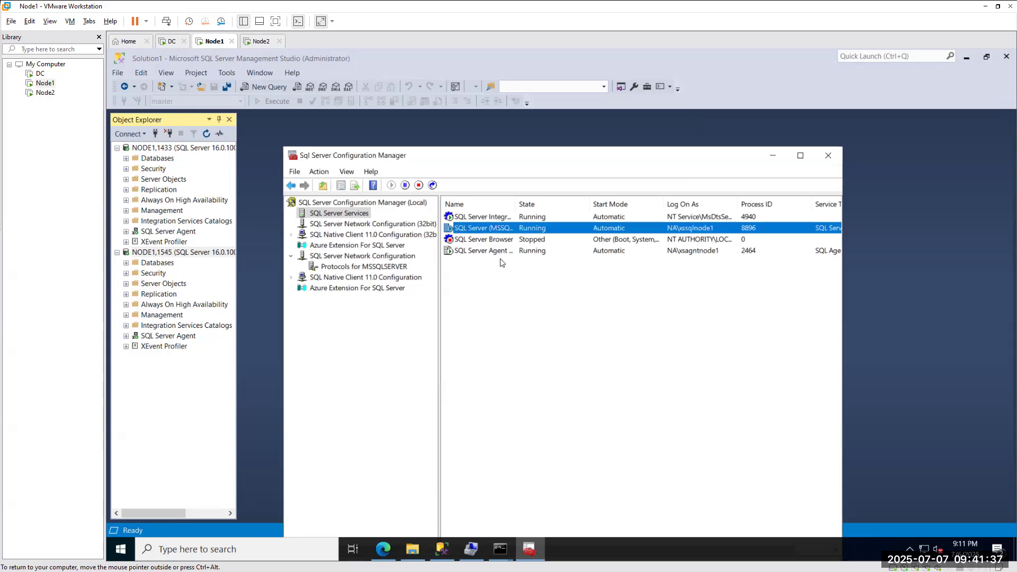
left_click(257, 42)
left_click(699, 344)
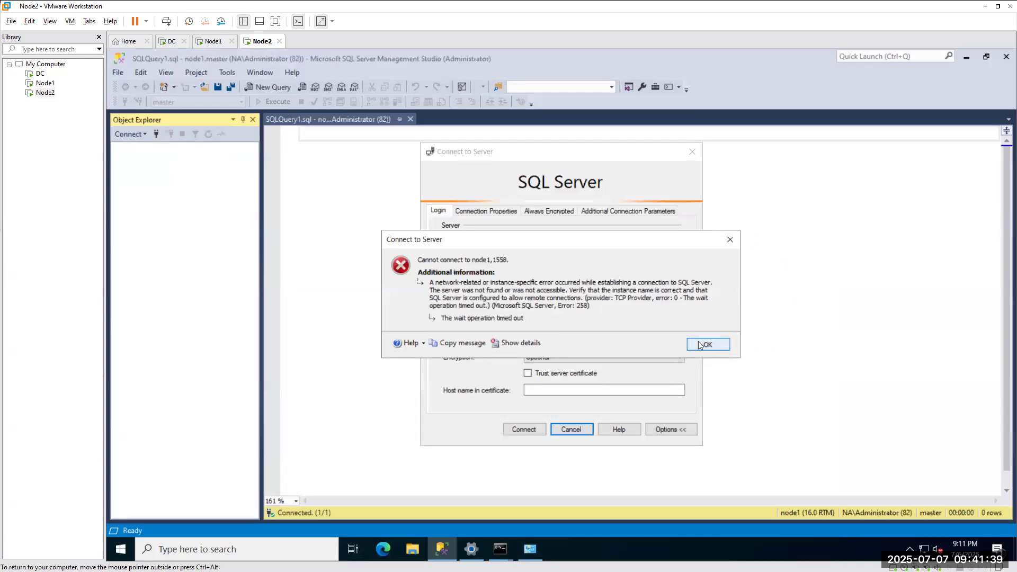
left_click(517, 428)
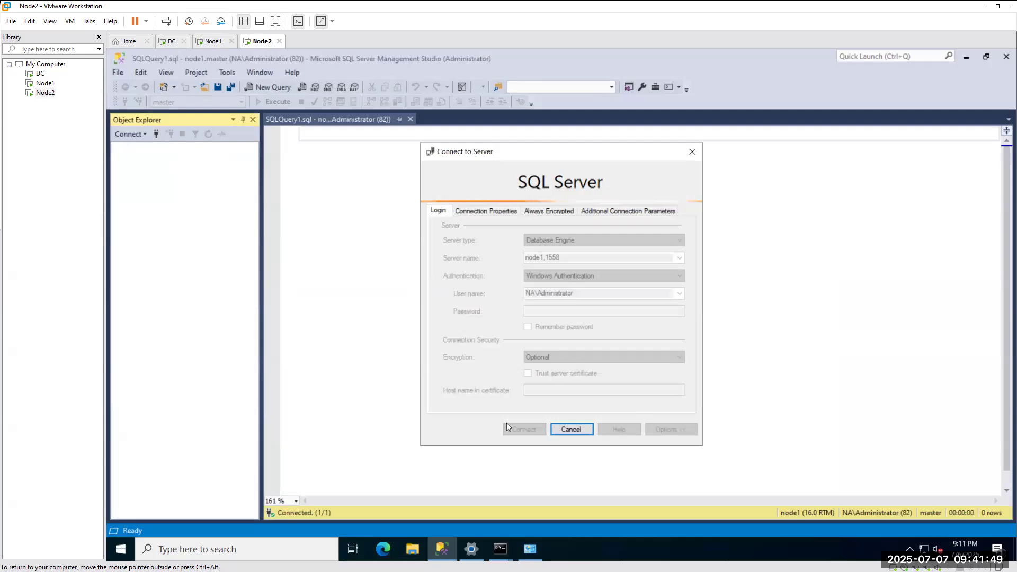
Ping node2 from Node2's Command Prompt, getting 4 replies with 0% loss.
left_click(500, 549)
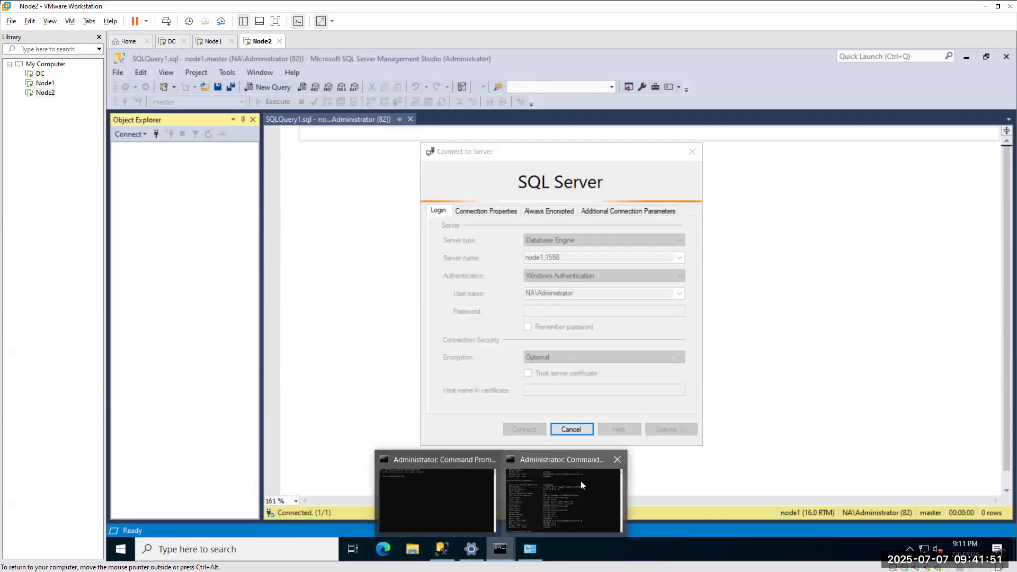
left_click(580, 481)
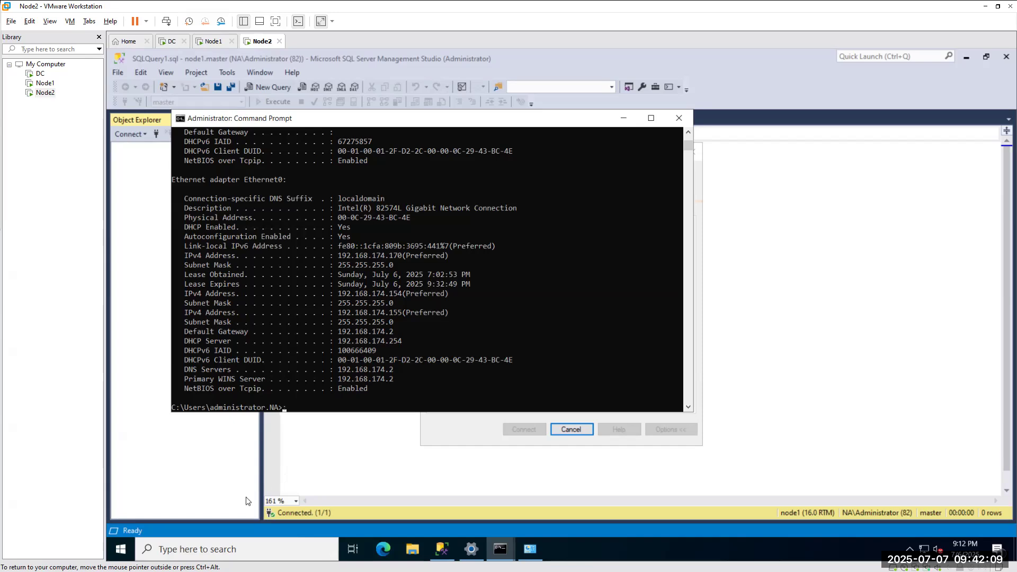
type("ping node2")
key("Return")
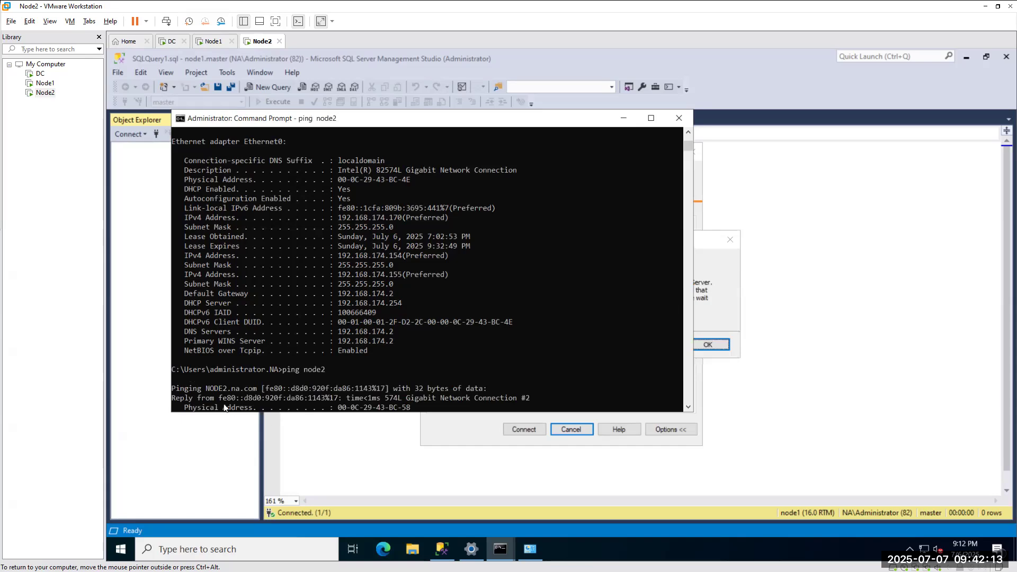
Copy node2's IPv6 address fe80::d8d0:920f:da86:1143%17 from the ping output for use on Node1.
left_click(265, 379)
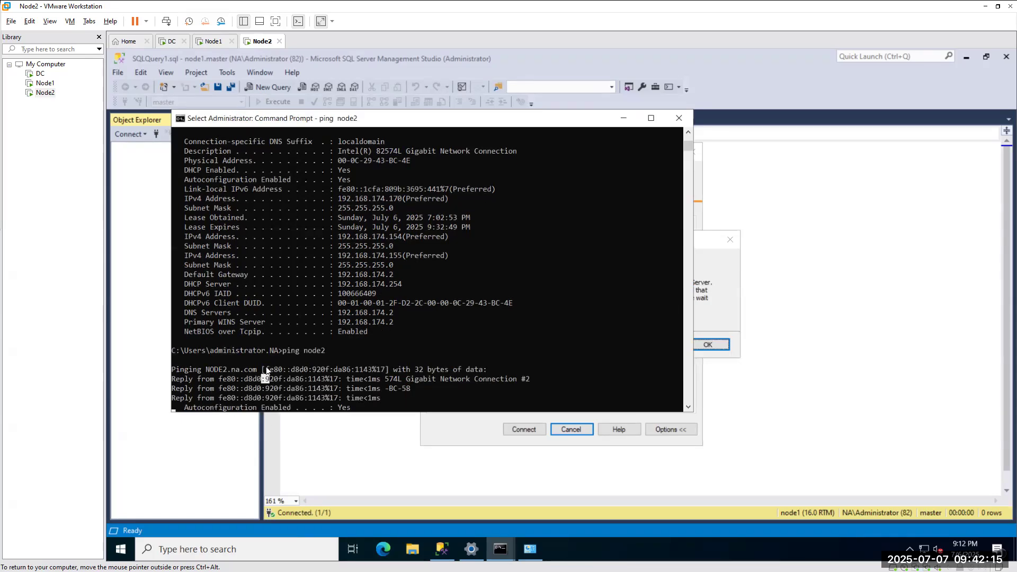
left_click_drag(266, 366, 351, 366)
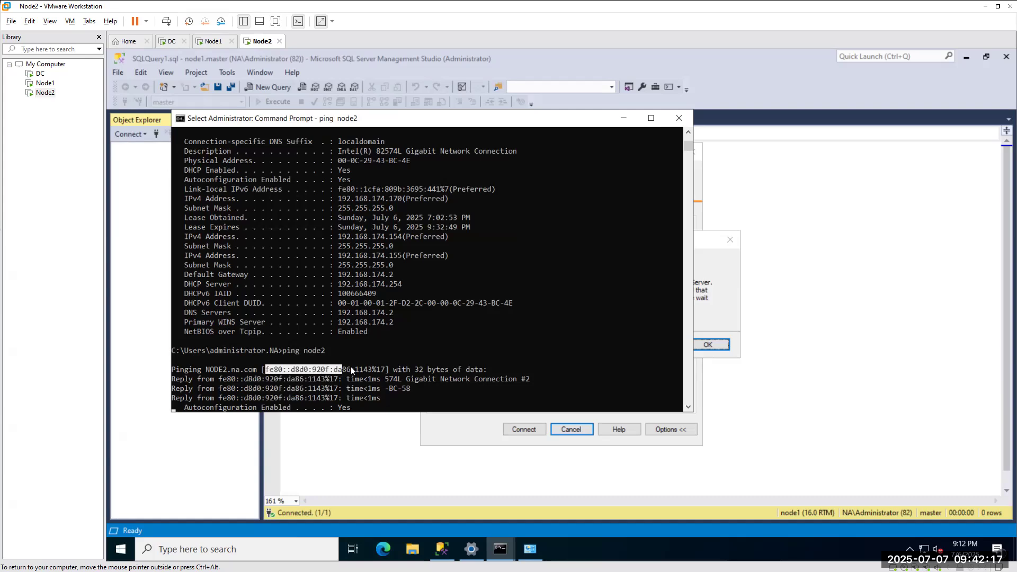
right_click(383, 367)
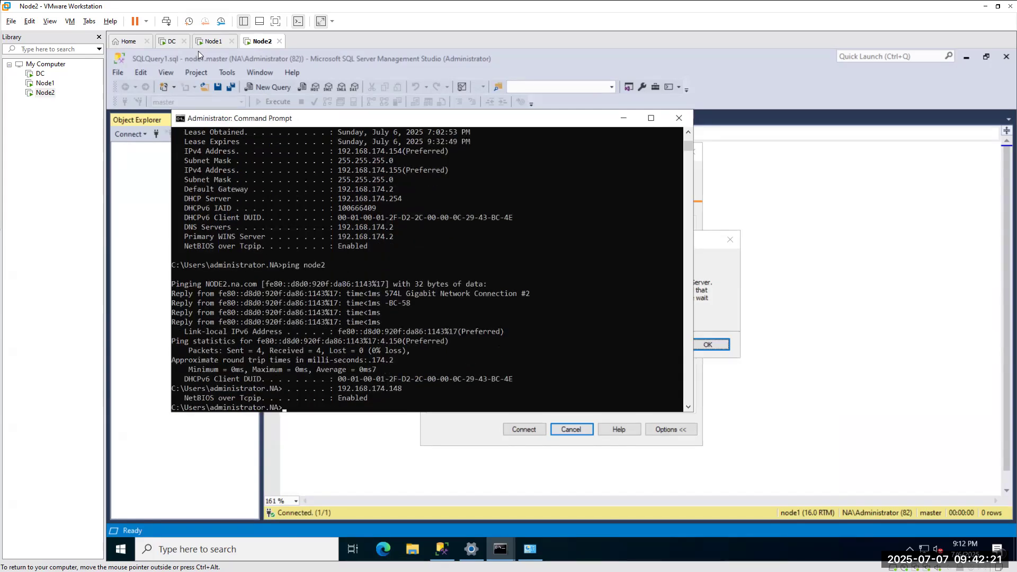
left_click(211, 42)
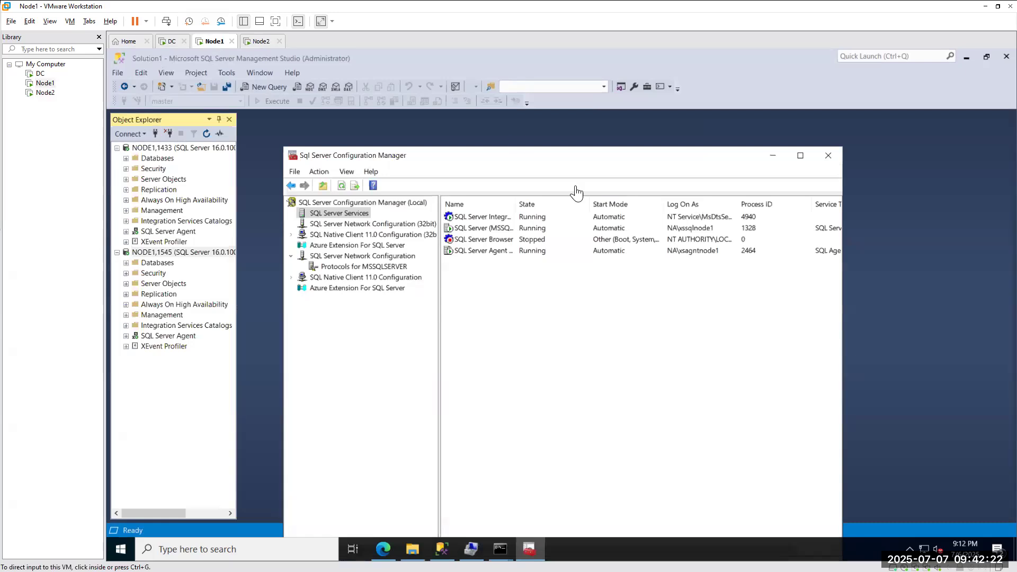
left_click(349, 267)
Replace IP1's 169.254.1.239 address with fe80::d8d0:920f:da86:1143%17 in TCP/IP properties and save.
double_click(464, 241)
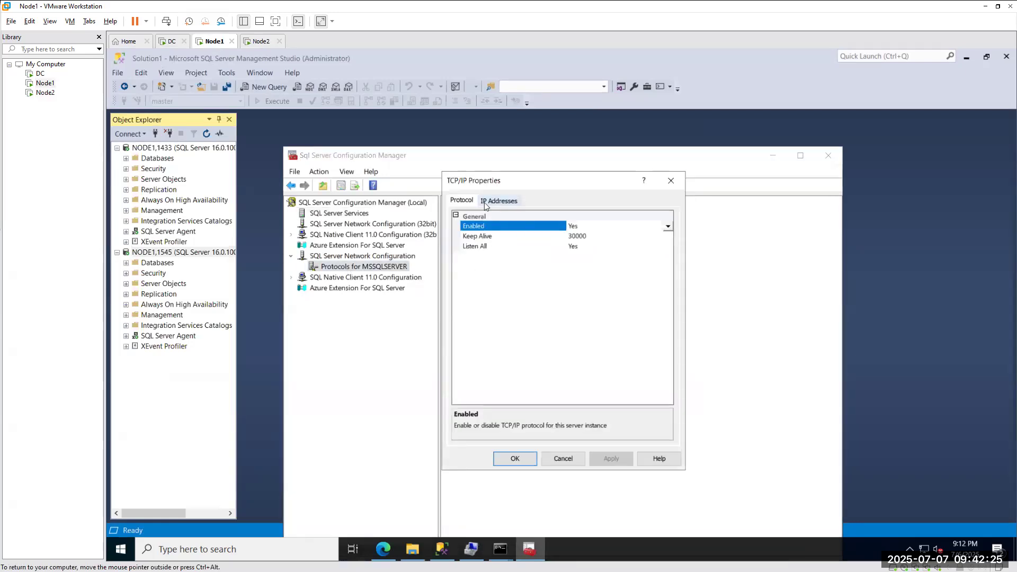
left_click(498, 200)
double_click(538, 245)
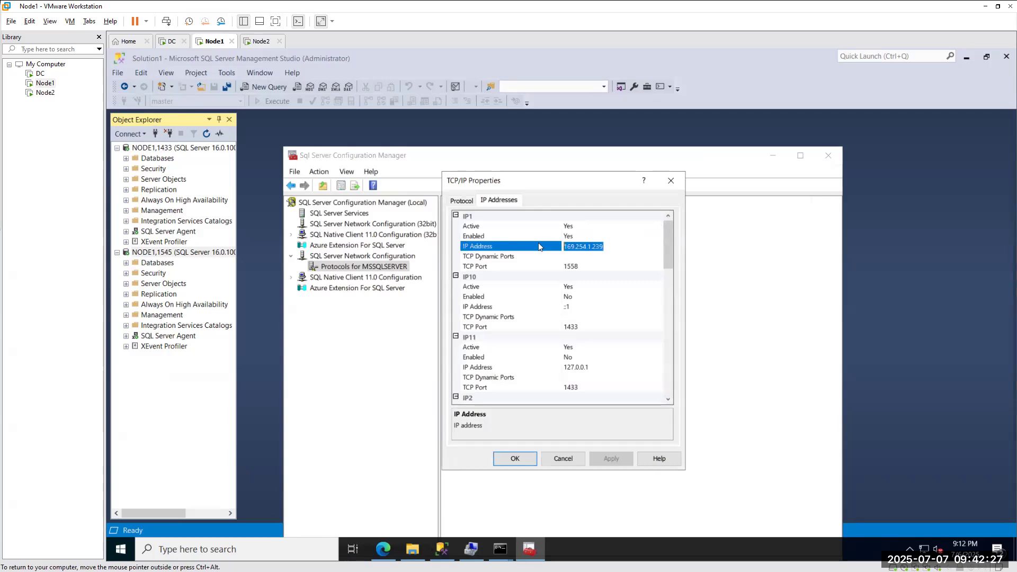
key("BackSpace")
type("fe80::d8d0:920f:da86:1143%17")
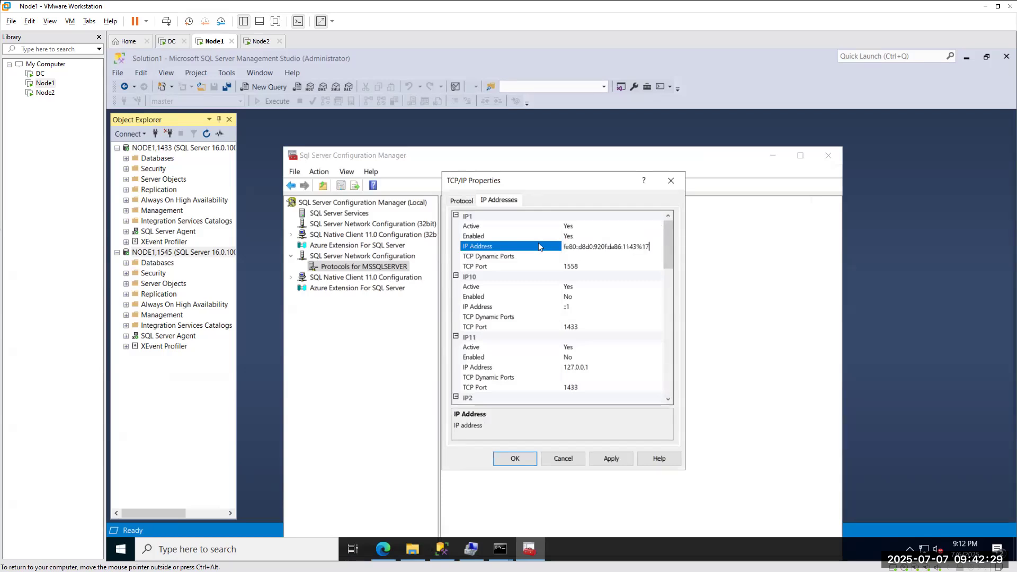
left_click(505, 459)
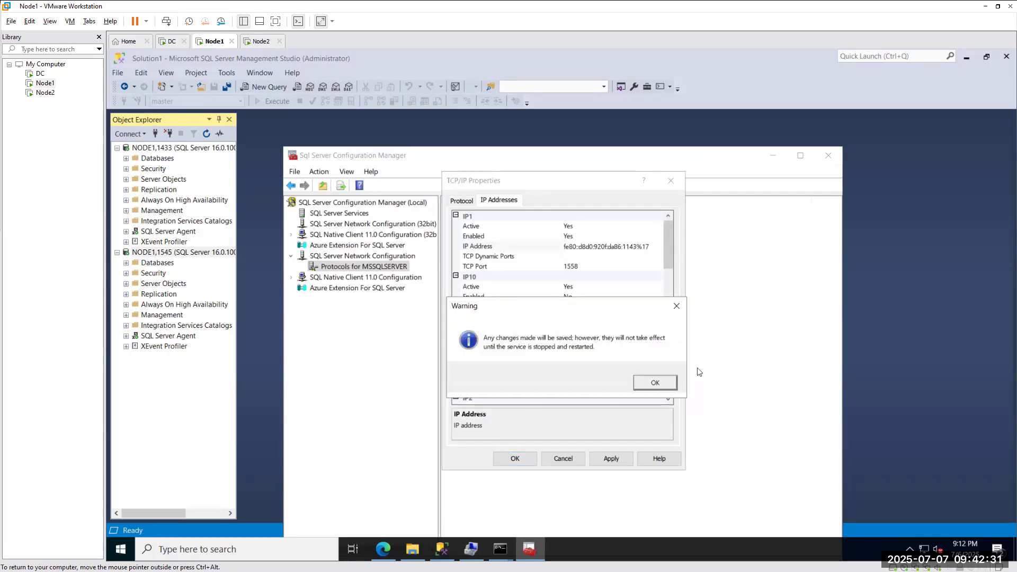
left_click(640, 381)
Restart the SQL Server (MSSQLSERVER) service to apply the new address.
left_click(341, 213)
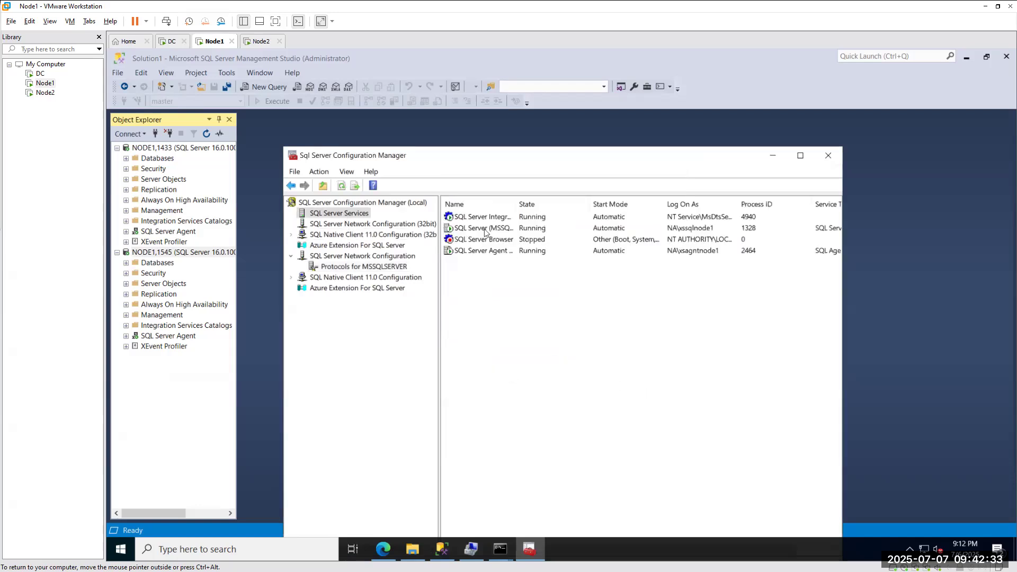
right_click(484, 229)
left_click(517, 291)
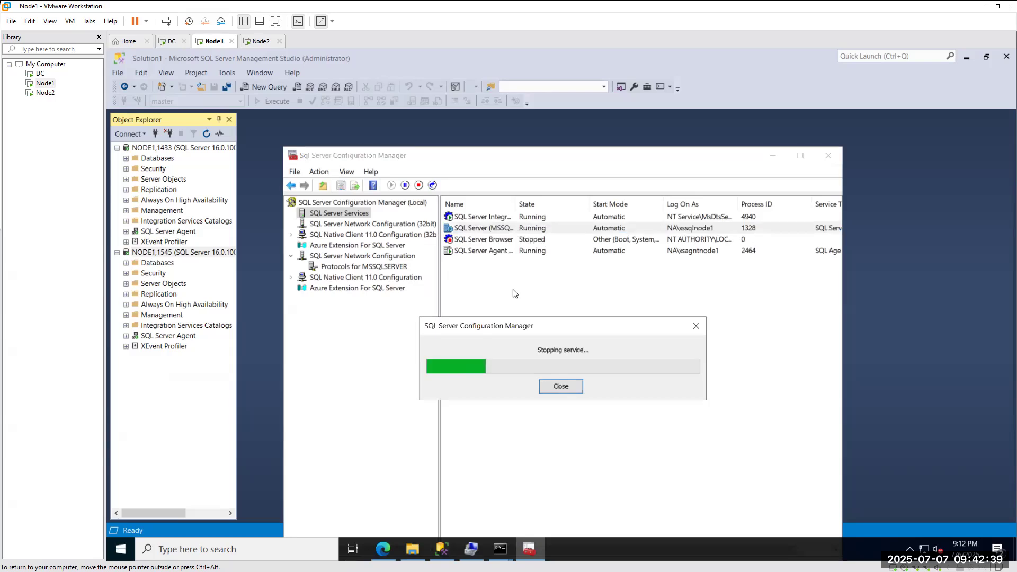
left_click(260, 42)
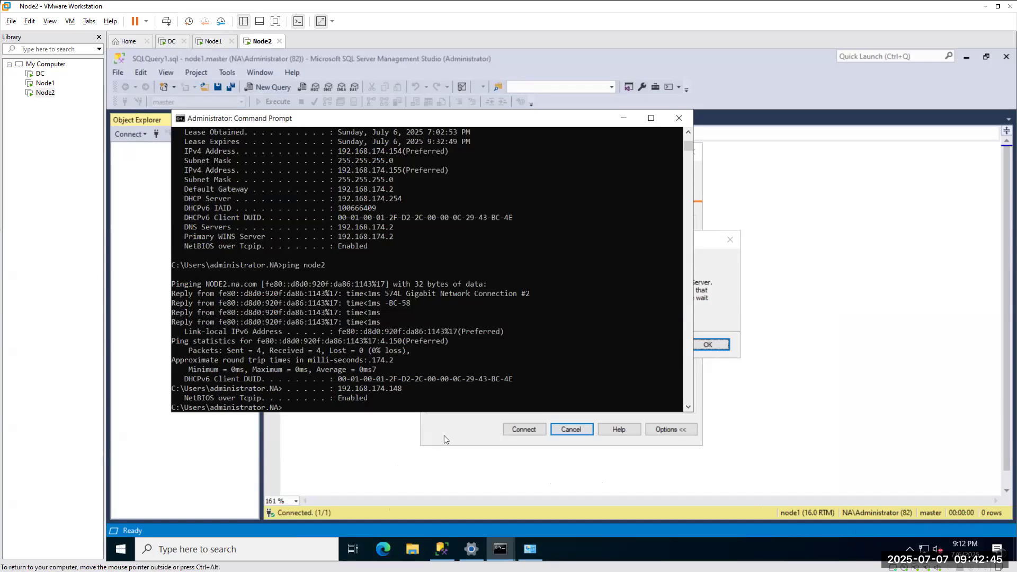
Dismiss Node2's connection timeout error and retry connecting to node1,1558.
scroll(354, 286, "down", 5)
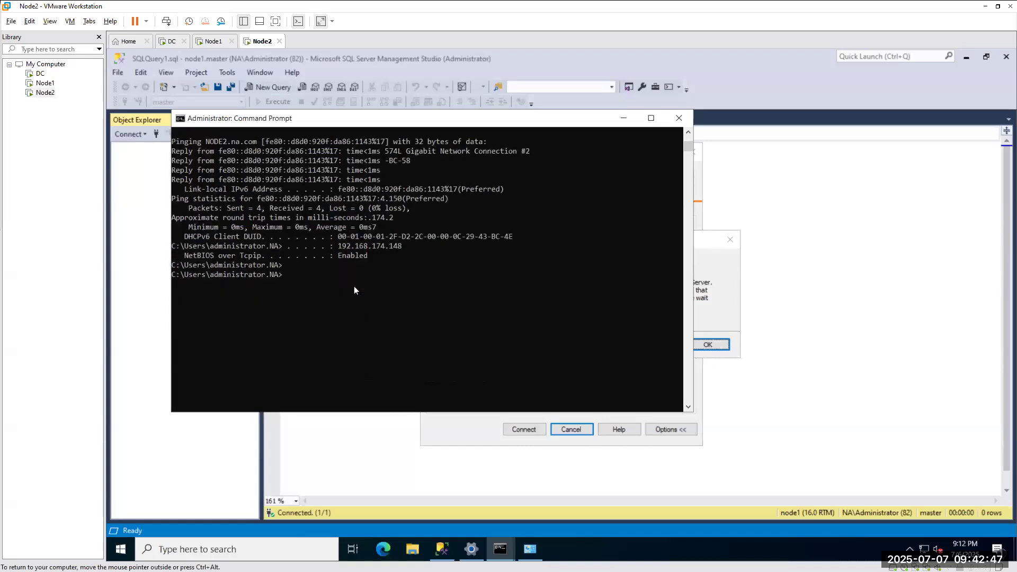
left_click(620, 122)
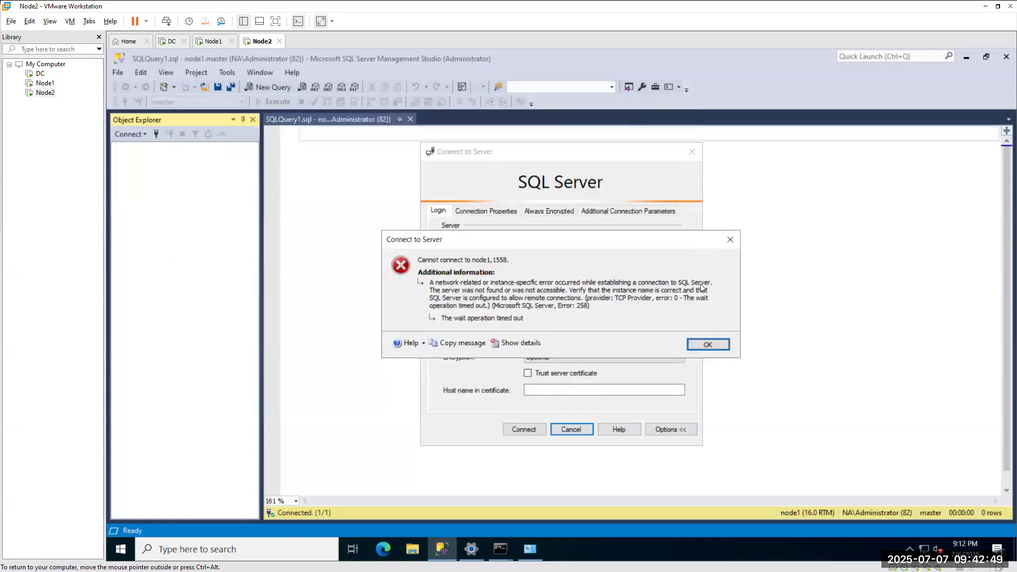
left_click(704, 343)
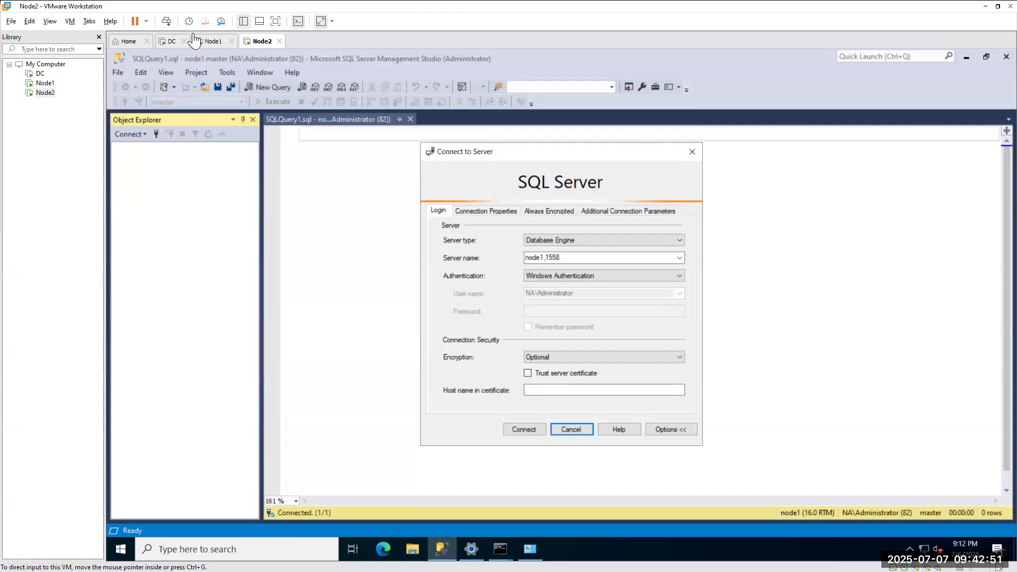
left_click(207, 42)
left_click(259, 43)
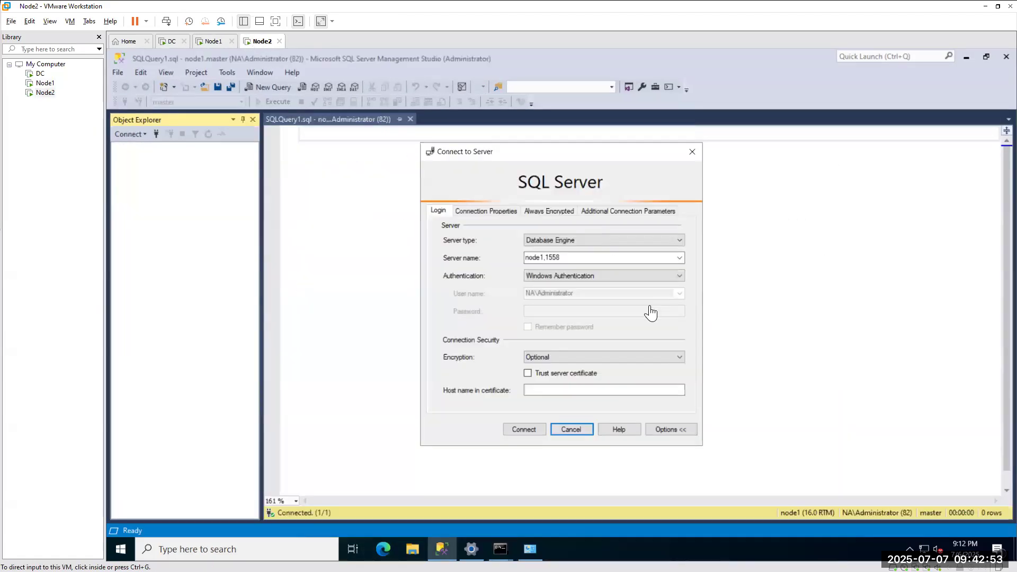
left_click(527, 430)
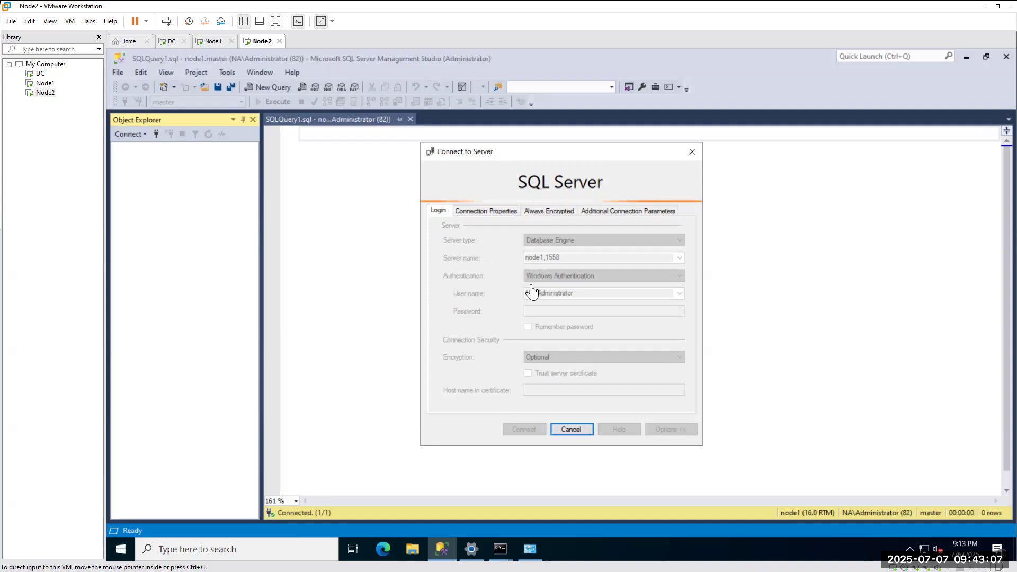
left_click(212, 43)
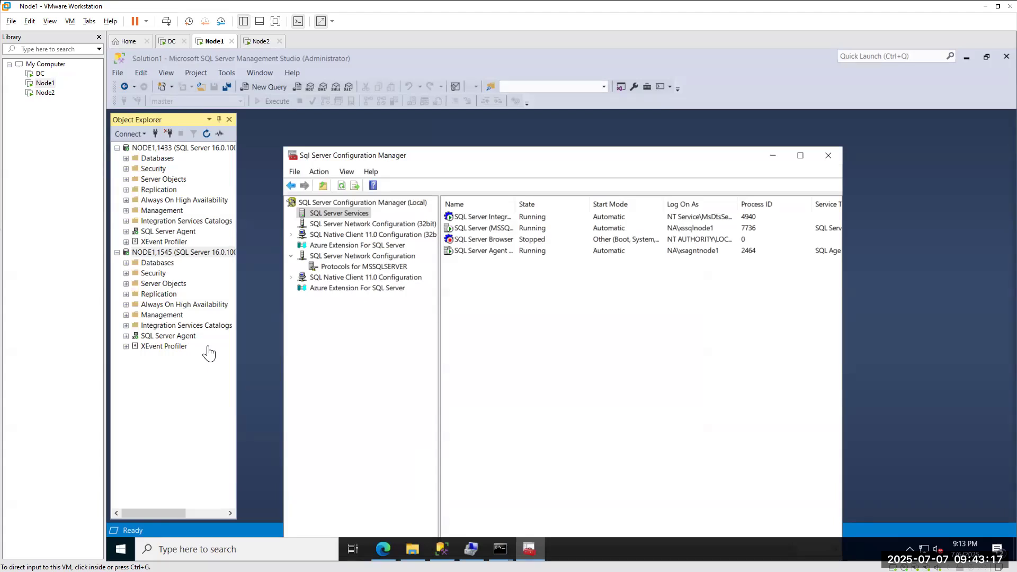
Reopen MSSQLSERVER's TCP/IP IP Addresses and review down to IPAll's ports 1545,1433.
left_click(344, 266)
double_click(468, 241)
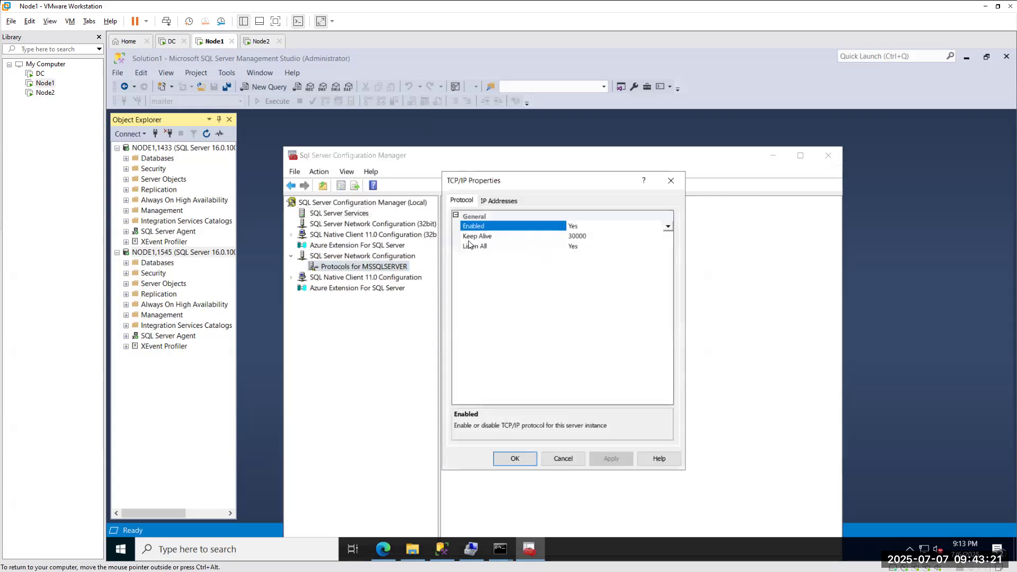
left_click(506, 200)
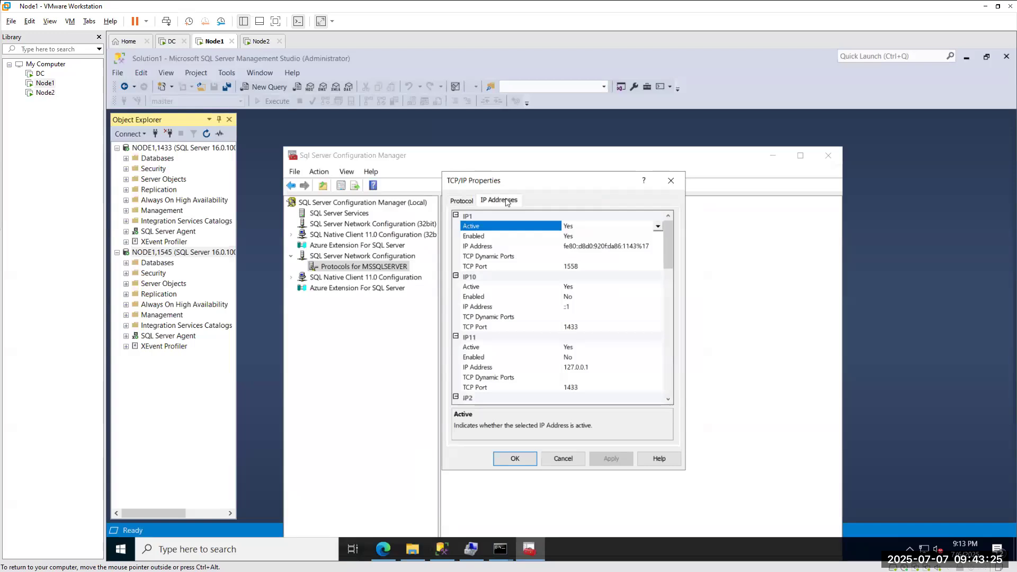
scroll(612, 369, "down", 1)
scroll(610, 369, "down", 15)
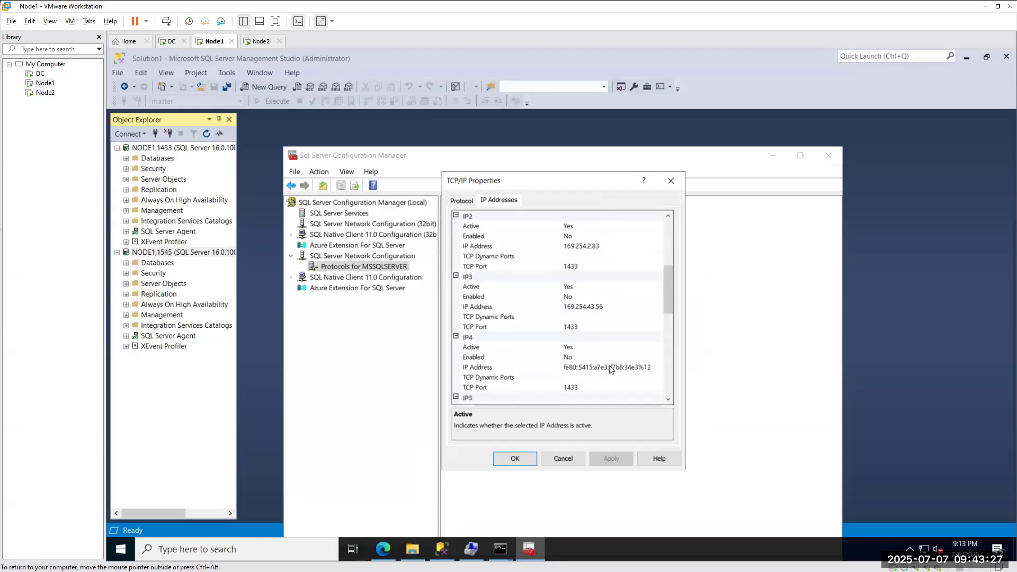
scroll(496, 398, "down", 1)
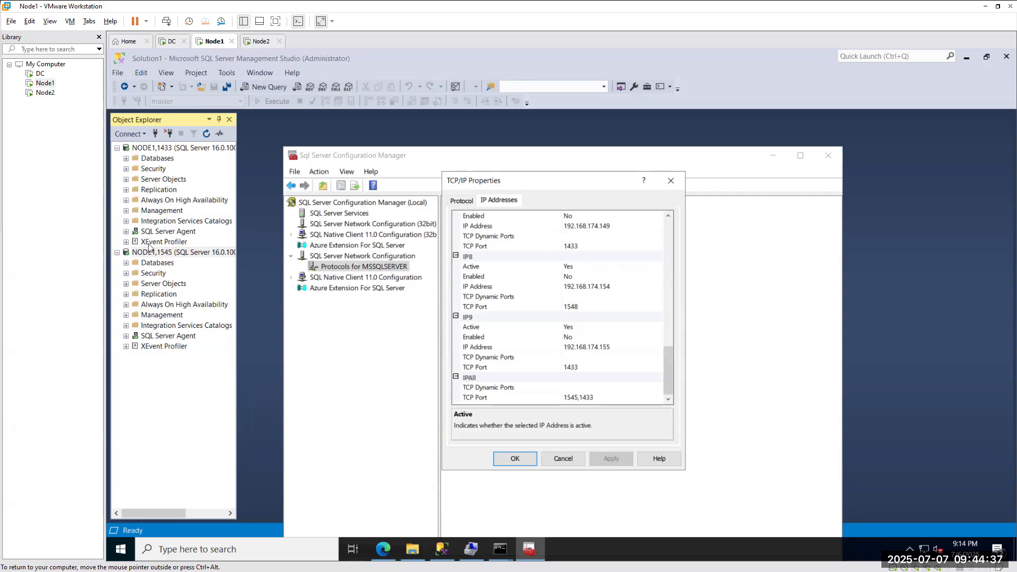
Close the TCP/IP Properties dialog and exit SQL Server Configuration Manager.
scroll(535, 295, "up", 10)
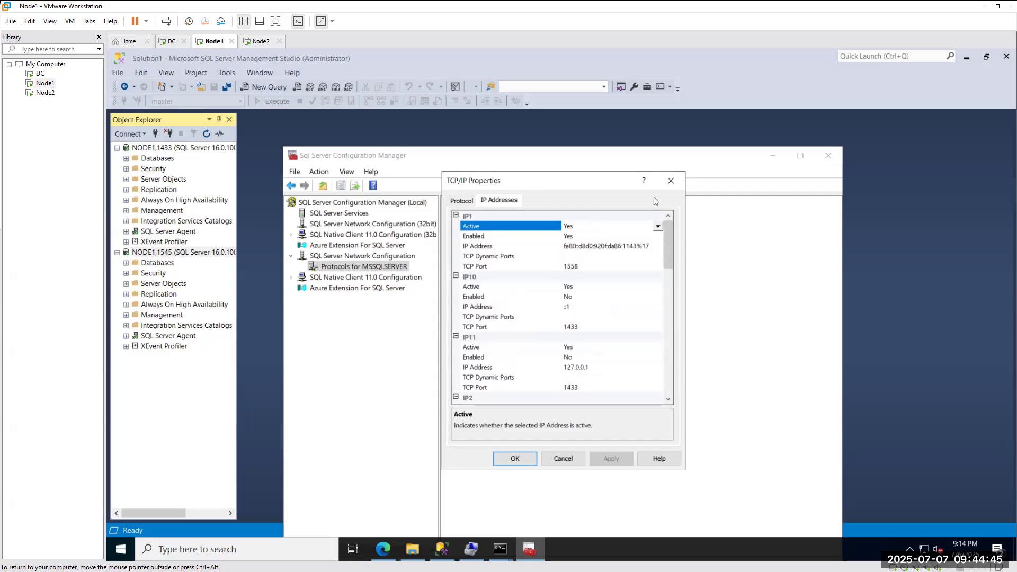
left_click(671, 182)
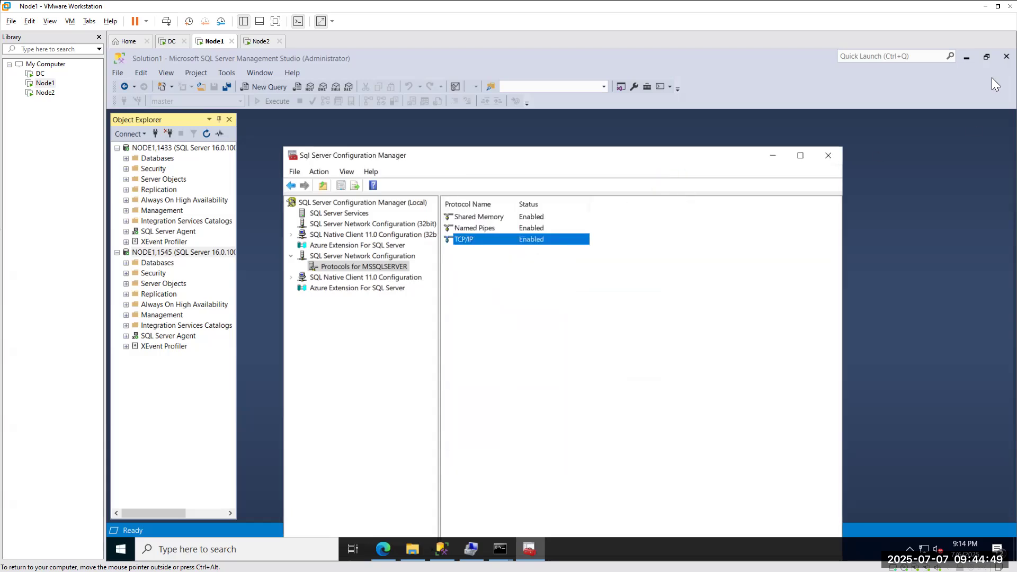
left_click(828, 155)
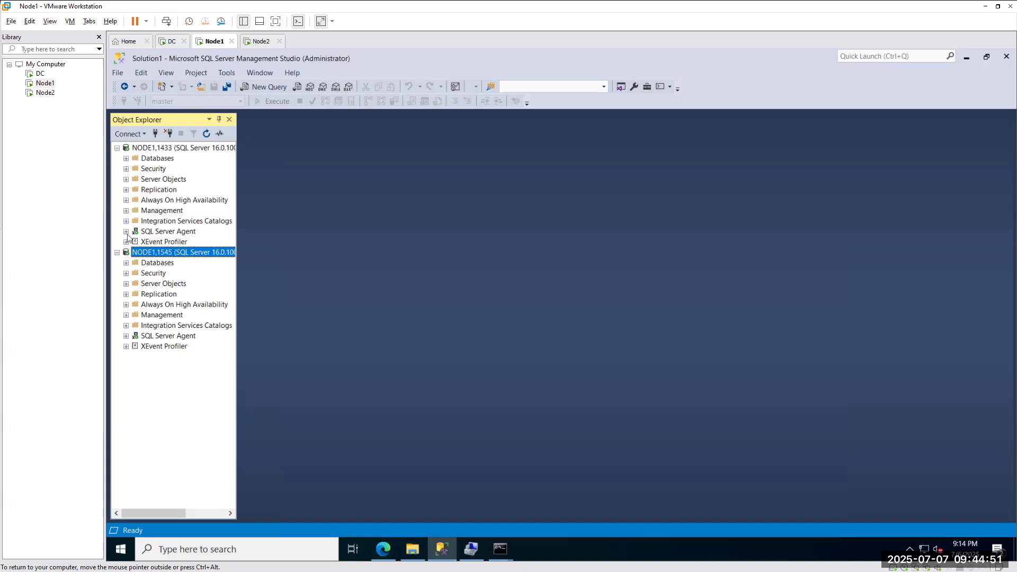
Open NODE1,1433's Current SQL Server log from Management > SQL Server Logs, maximized.
left_click(126, 211)
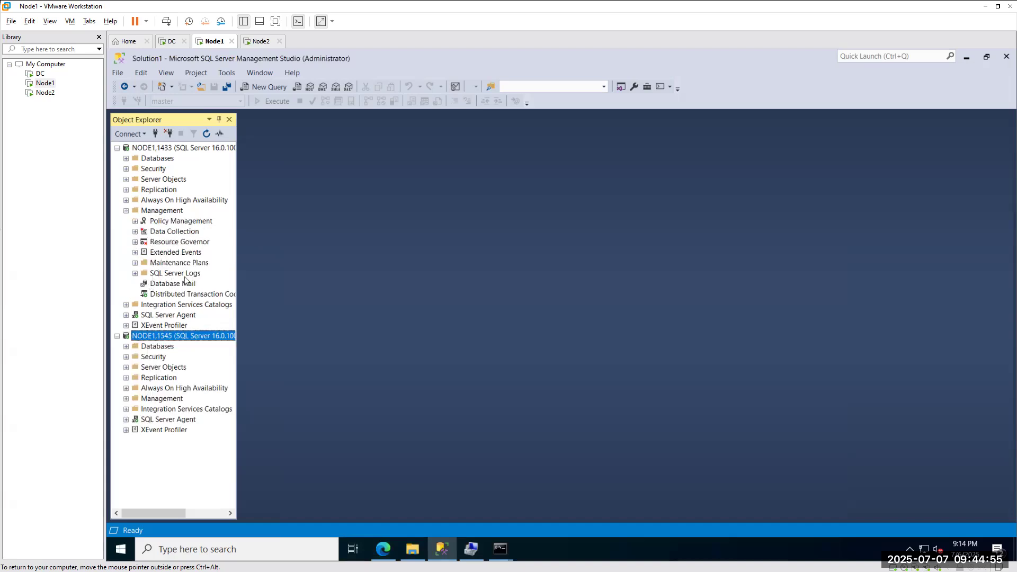
left_click(135, 273)
left_click(174, 283)
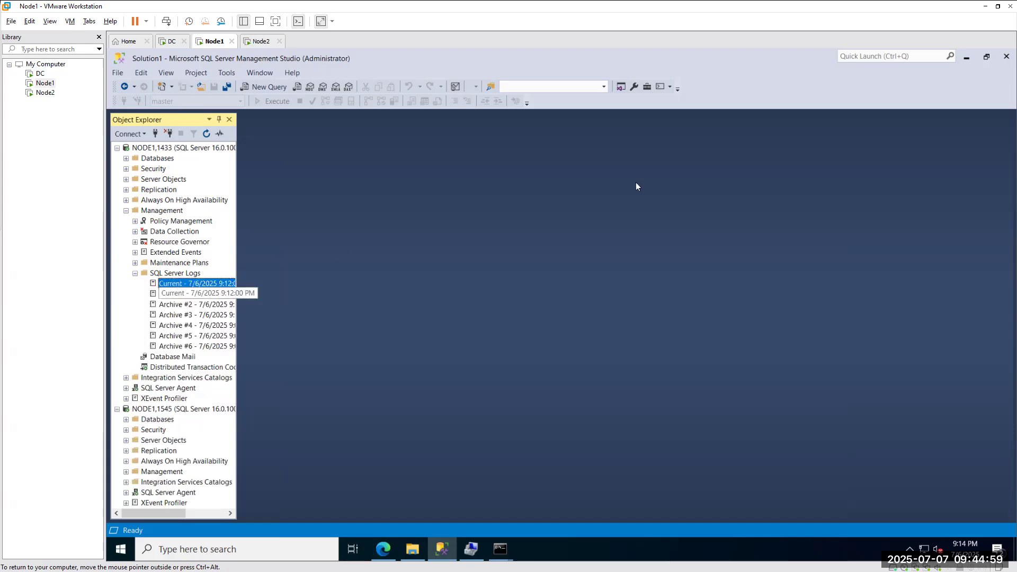
left_click(752, 112)
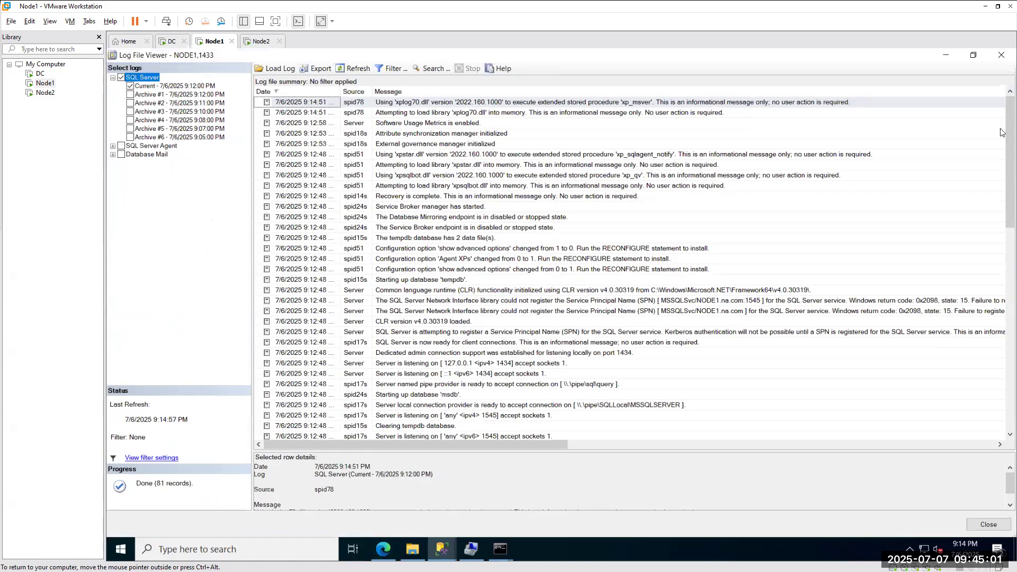
Scroll the log to the 'Server is listening on' entries and mark the IPv6 port 1433 row.
left_click_drag(1009, 159, 1001, 384)
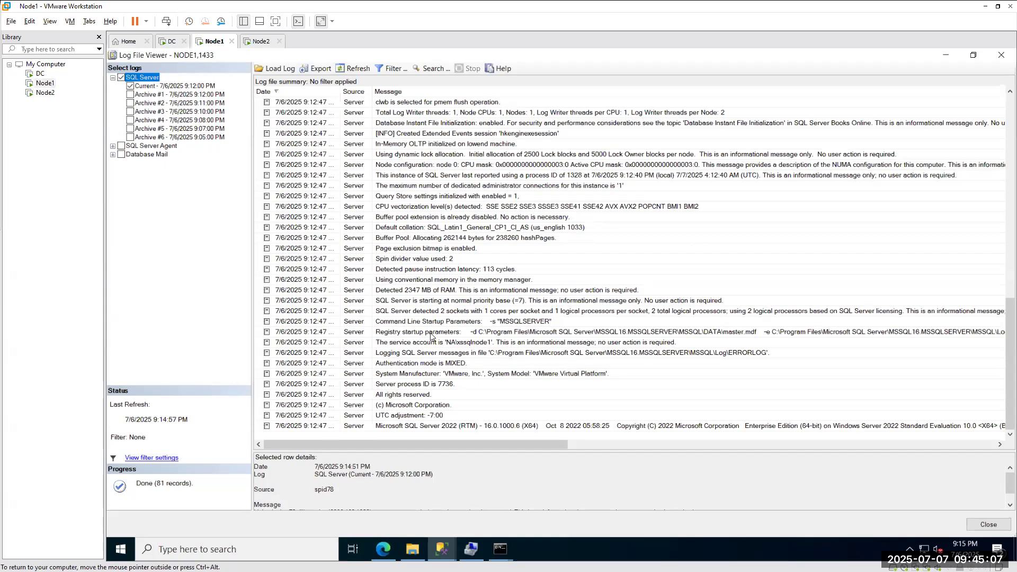
scroll(432, 337, "up", 5)
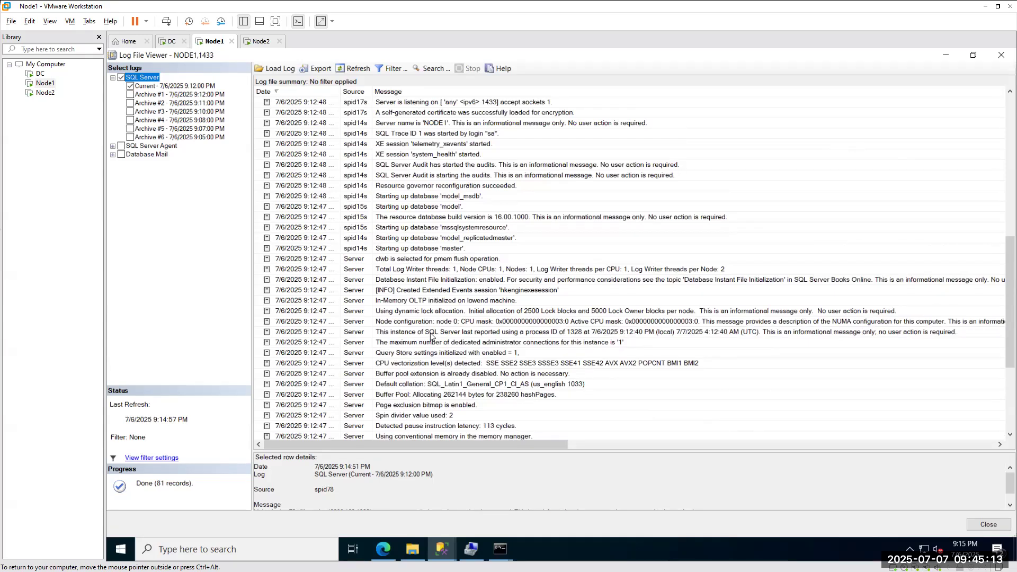
scroll(432, 337, "down", 3)
scroll(431, 337, "down", 2)
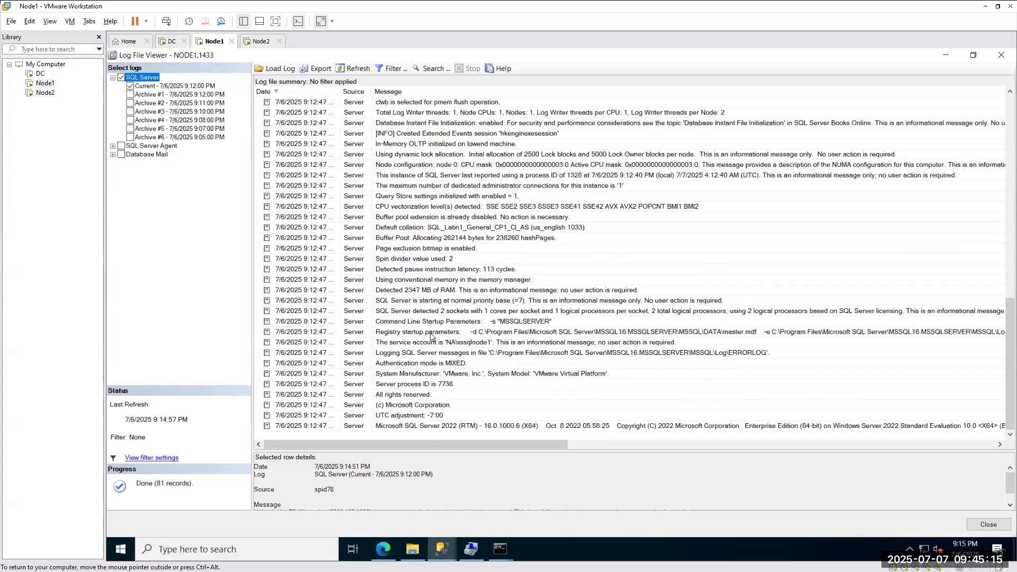
scroll(432, 336, "up", 6)
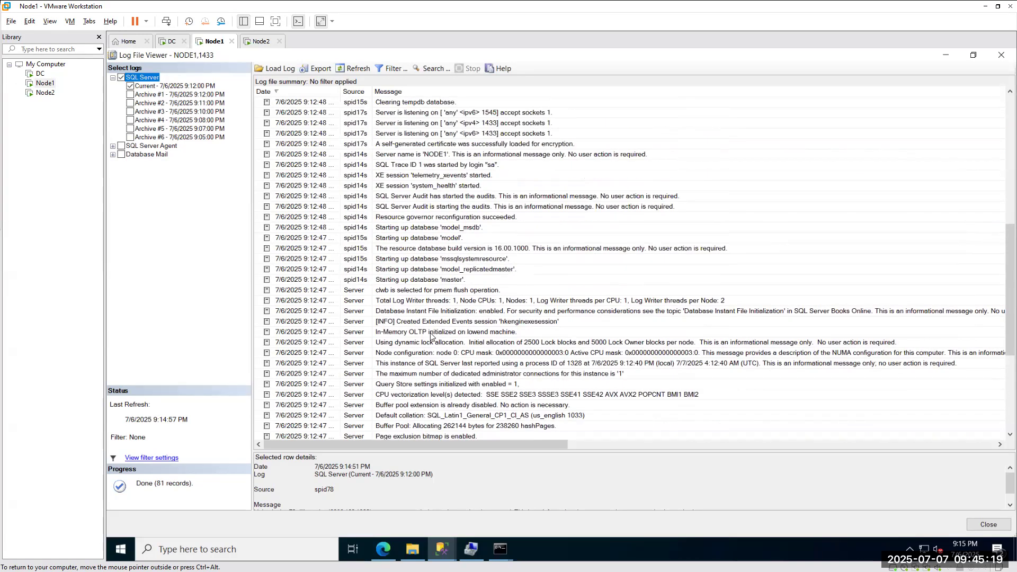
scroll(431, 336, "up", 6)
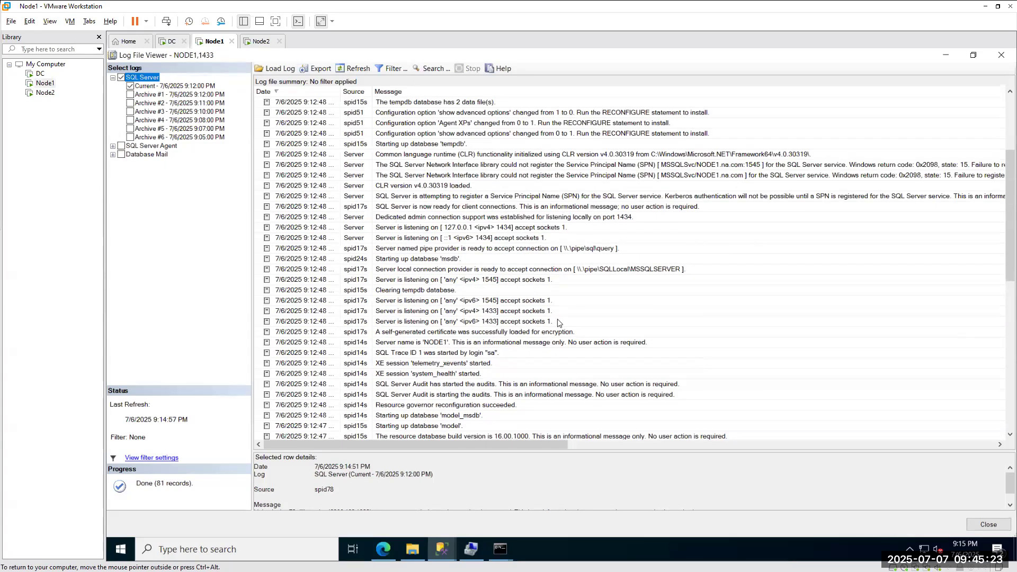
left_click(489, 320)
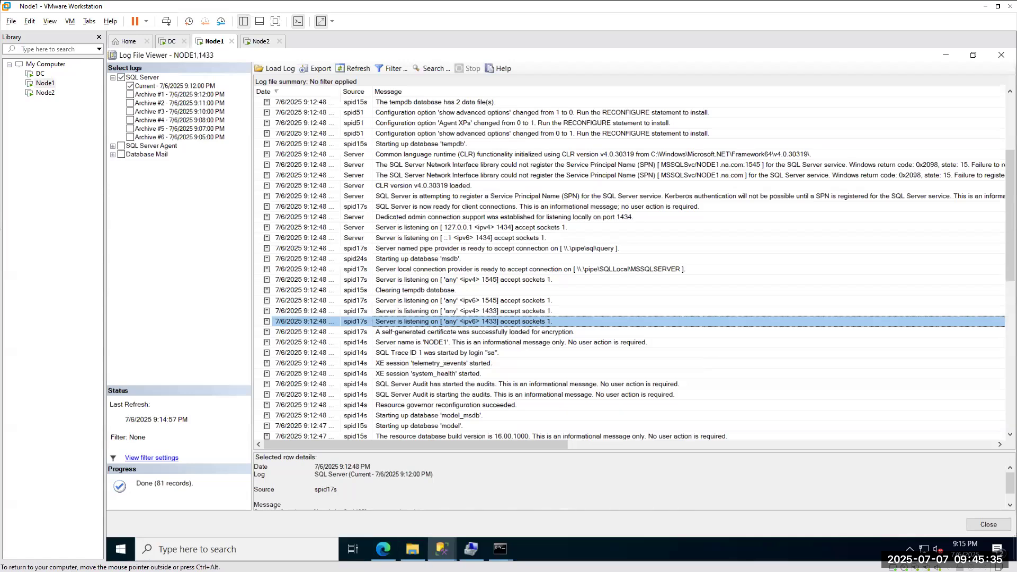
left_click(248, 547)
Launch SQL Server 2022 Configuration Manager and show TCP/IP's IP Addresses settings.
type("con")
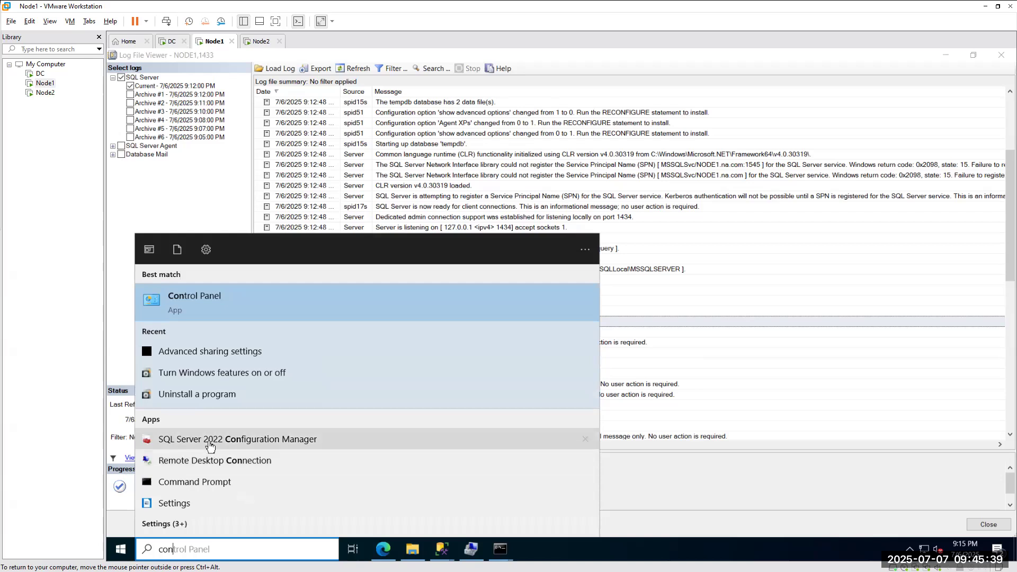
left_click(209, 443)
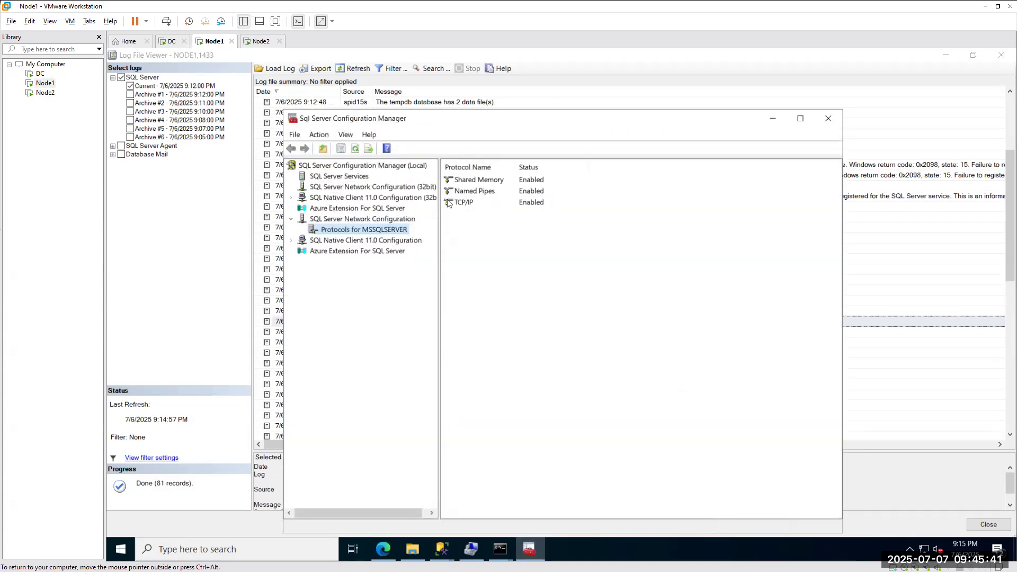
double_click(459, 201)
left_click(492, 201)
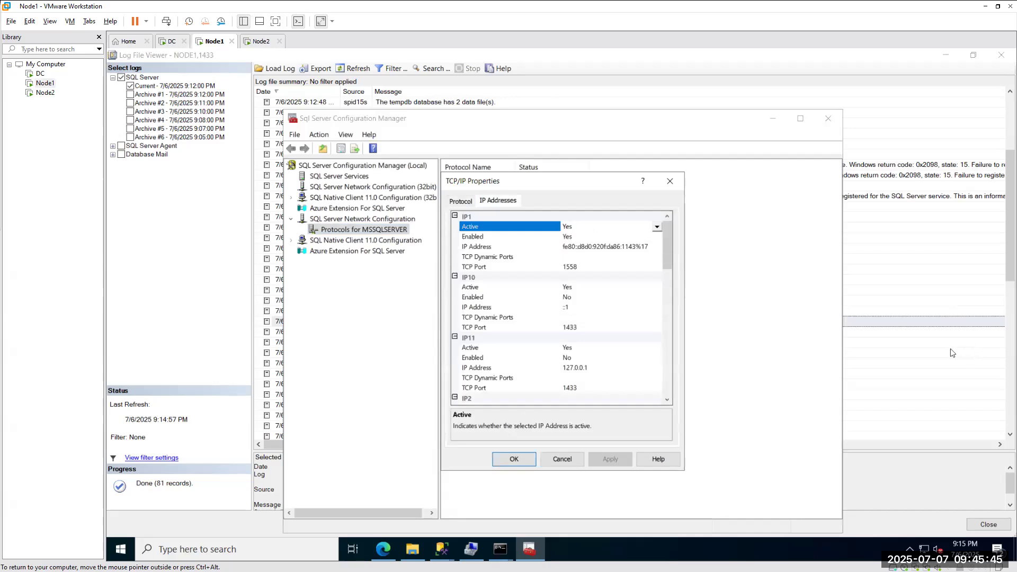
In the log viewer, point out the listening entries for IPv6 1545, IPv4 1433 and IPv6 1433.
left_click(937, 352)
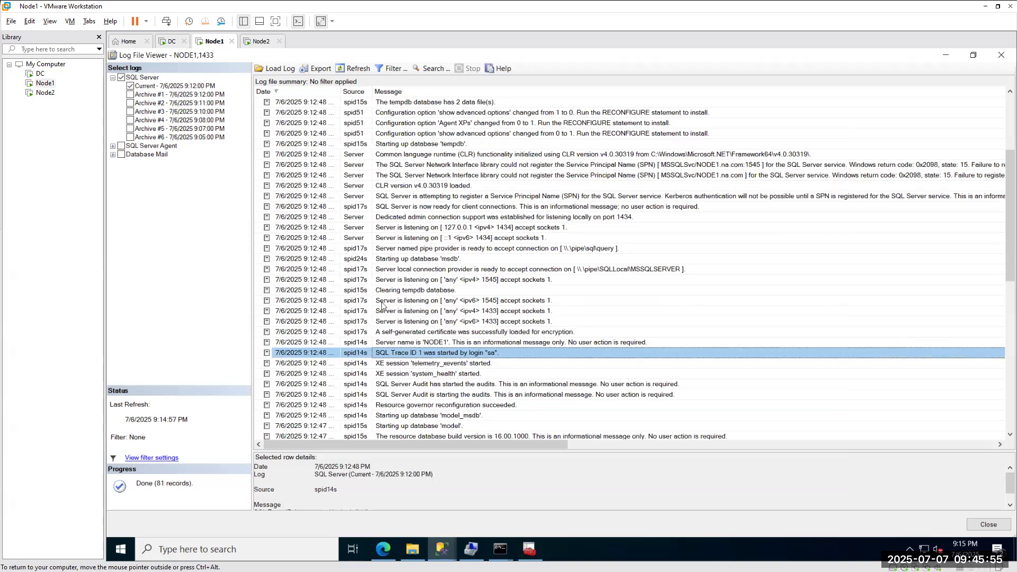
left_click(398, 303)
left_click(403, 313)
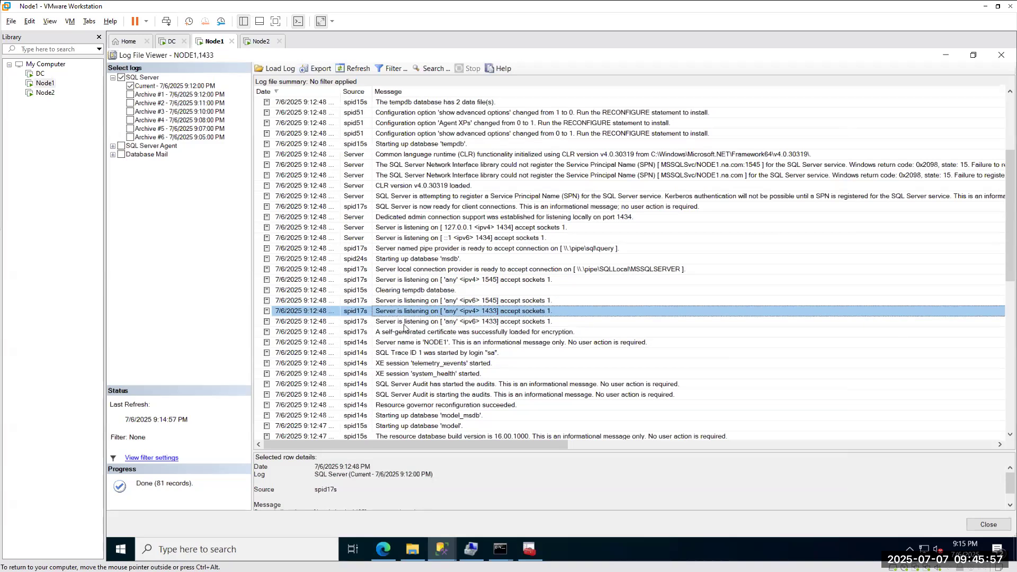
left_click(405, 323)
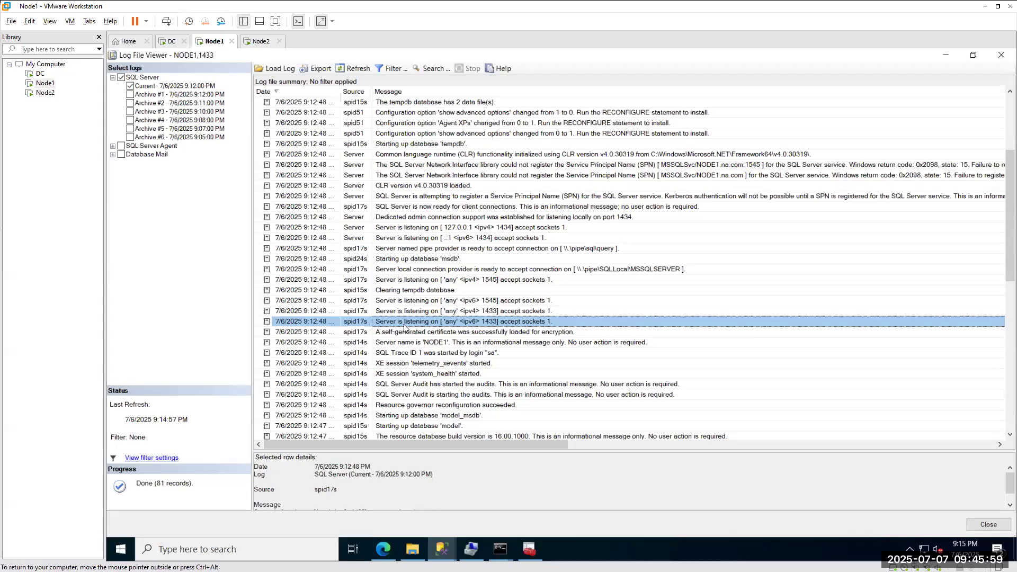
Return to the main Management Studio window and select the NODE1,1433 server.
left_click(442, 550)
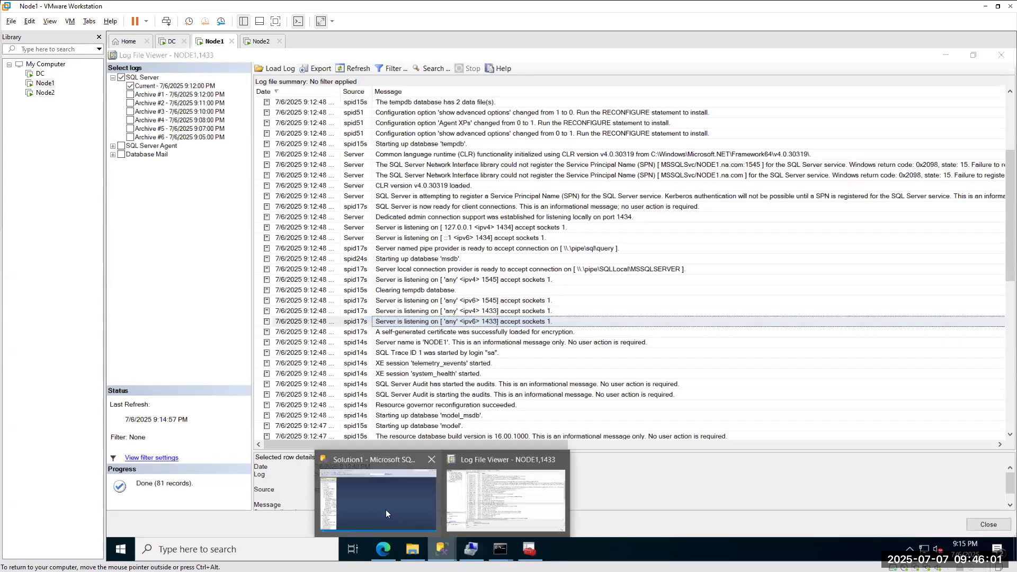
left_click(386, 512)
left_click(166, 148)
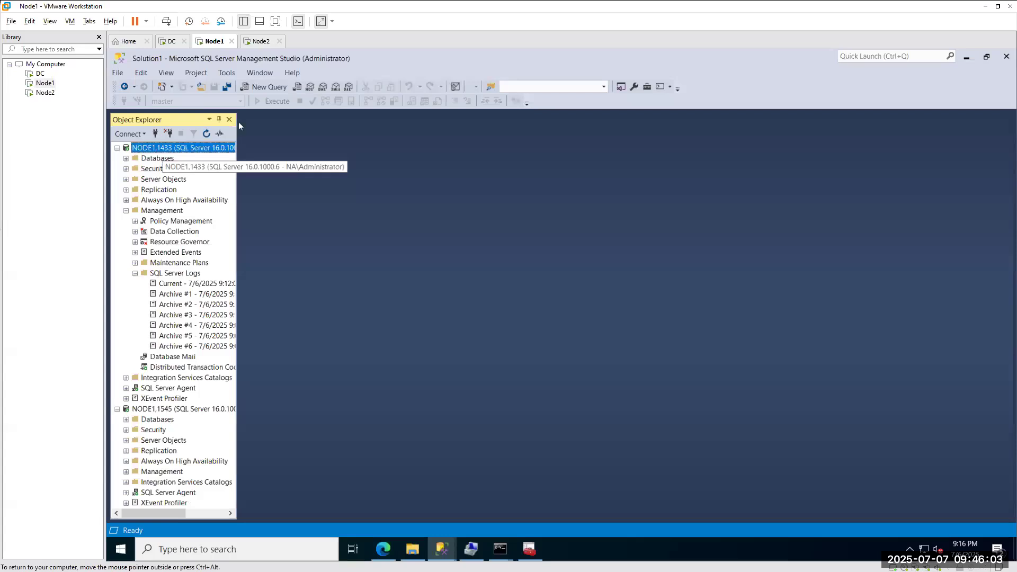
Run exec sp_readerrorlog in a new NODE1,1433 query with results to text.
left_click(260, 87)
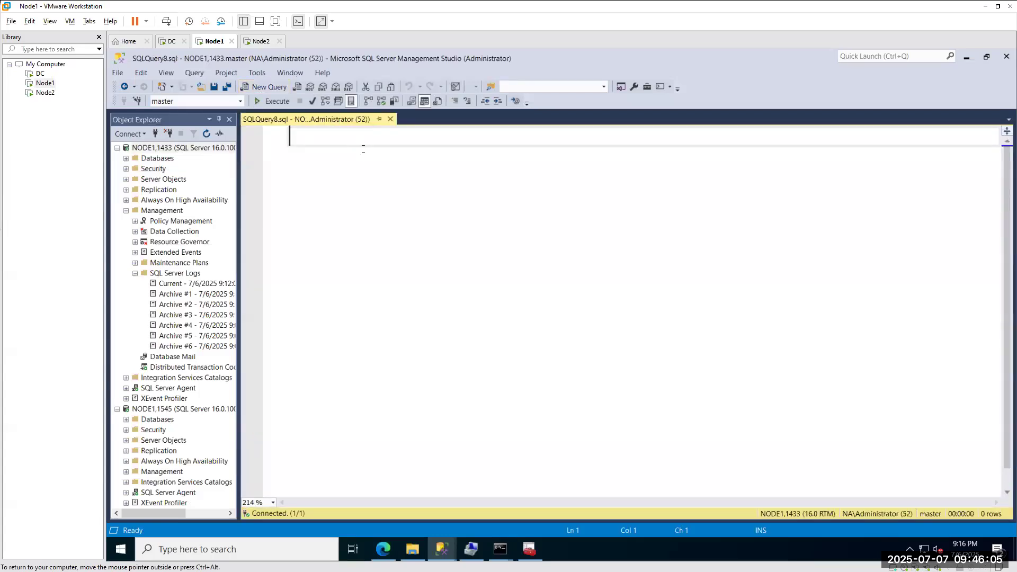
type("exec s")
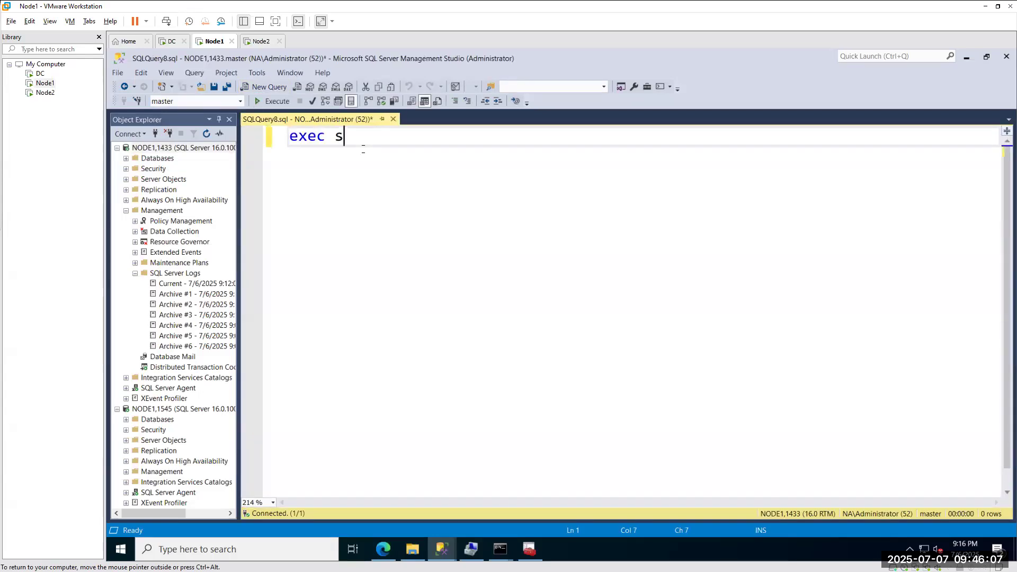
type("p_read")
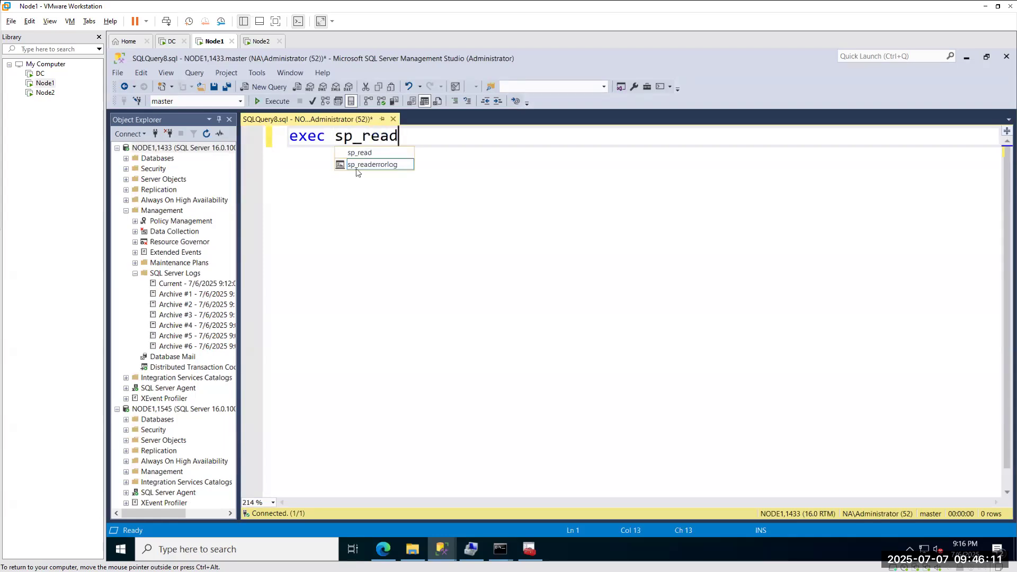
double_click(366, 165)
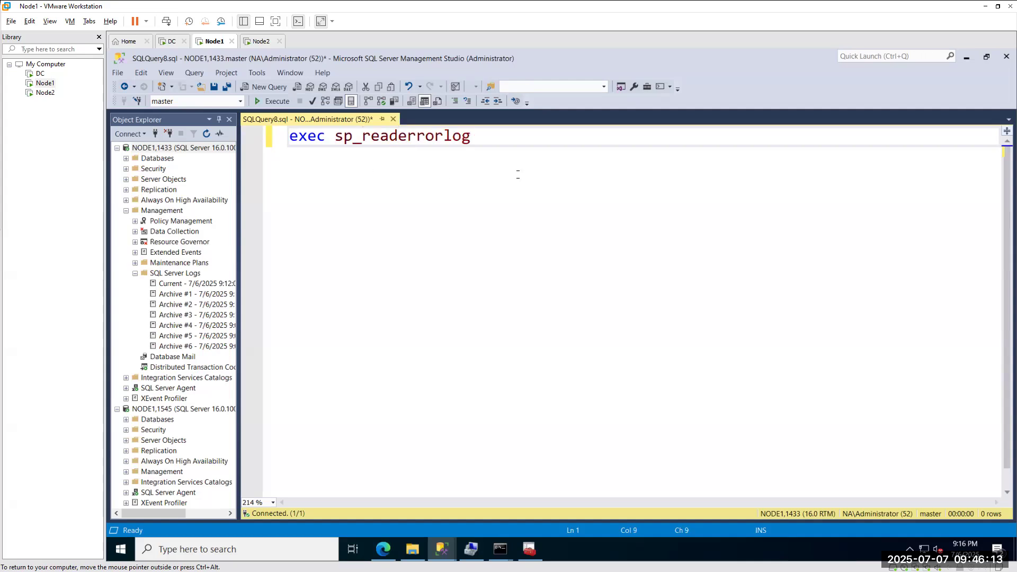
left_click_drag(526, 142, 290, 136)
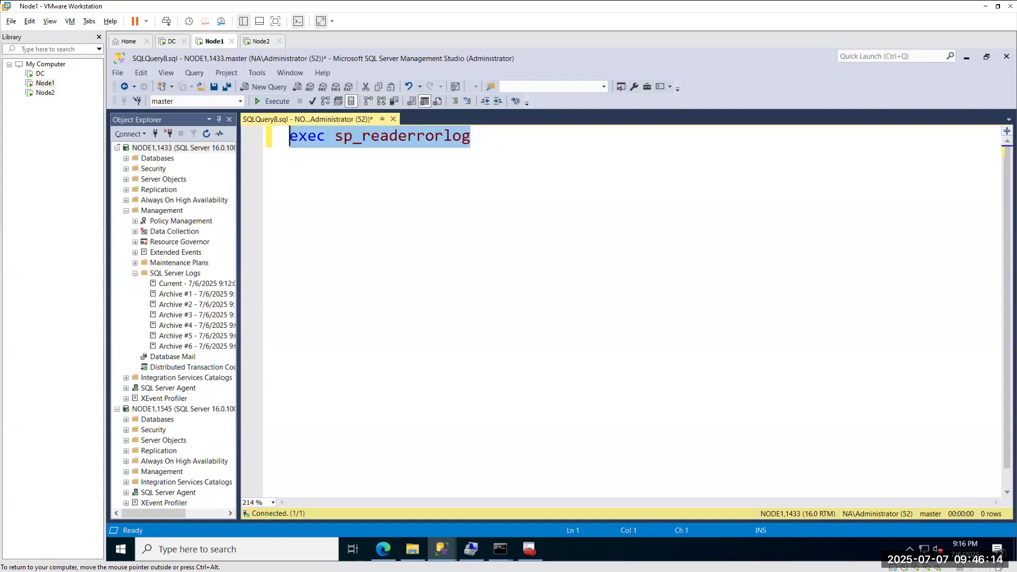
left_click(411, 103)
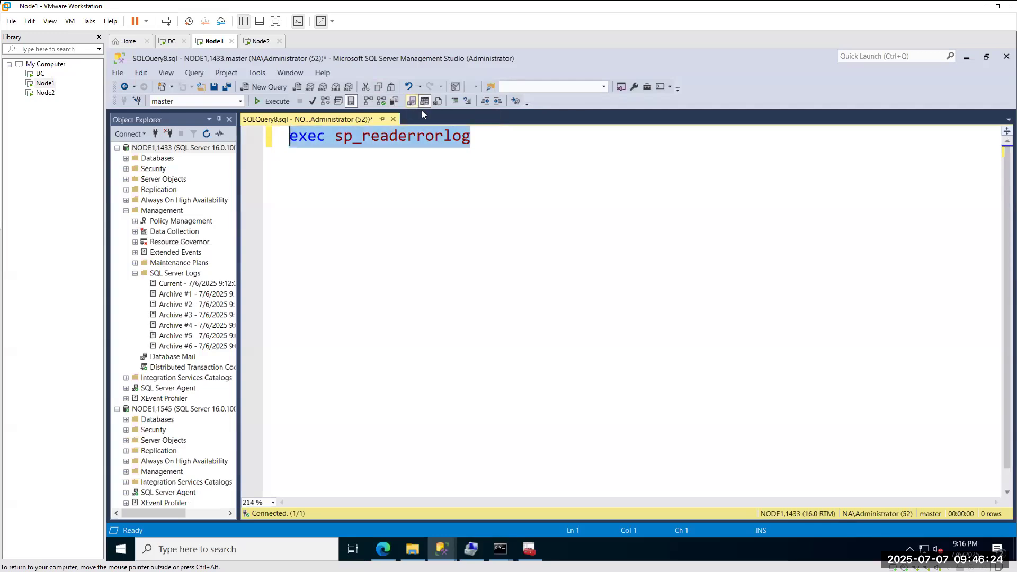
left_click(267, 99)
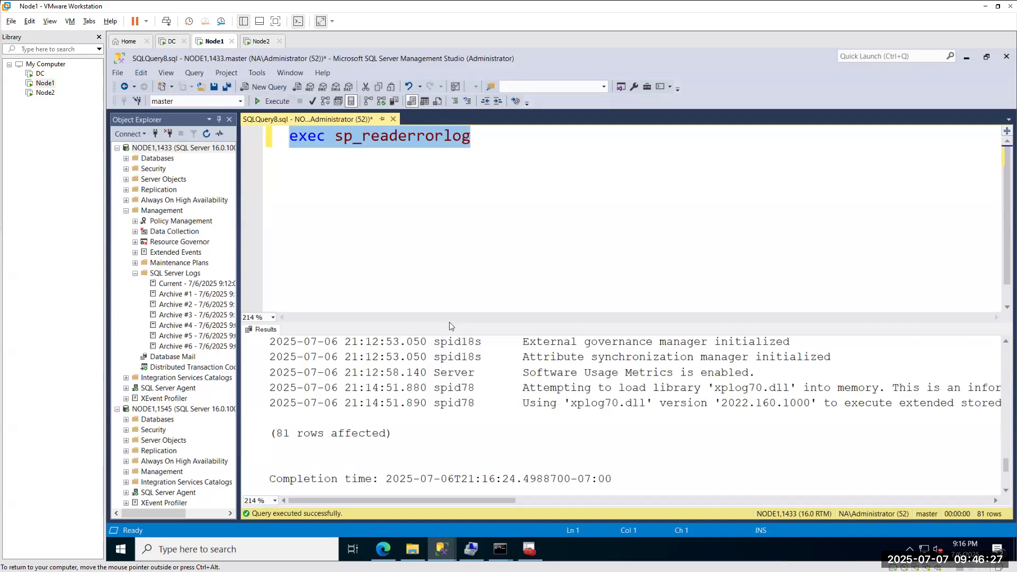
Enlarge the results pane and select the three 'Server is listening on' port rows.
left_click_drag(451, 323, 446, 186)
scroll(789, 273, "up", 10)
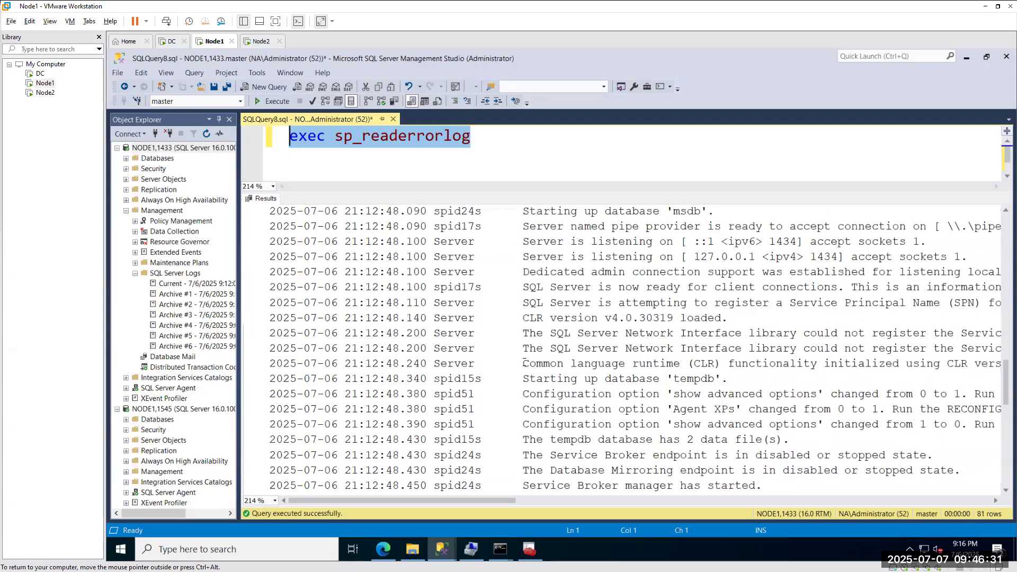
left_click_drag(941, 287, 270, 257)
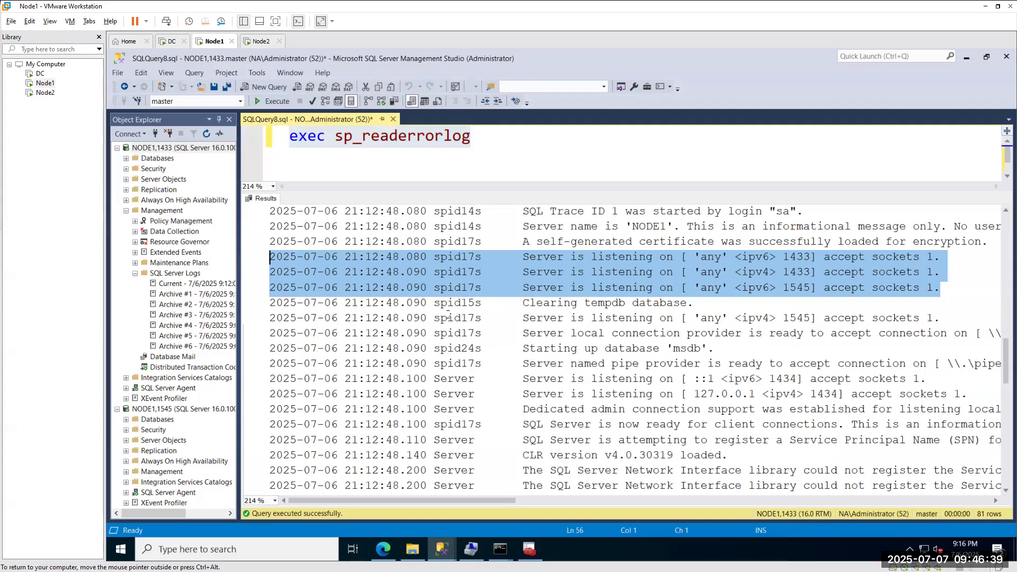
Run exec sp_readerrorlog 0,'%Server is listening%' using text copied from a log row.
left_click(546, 141)
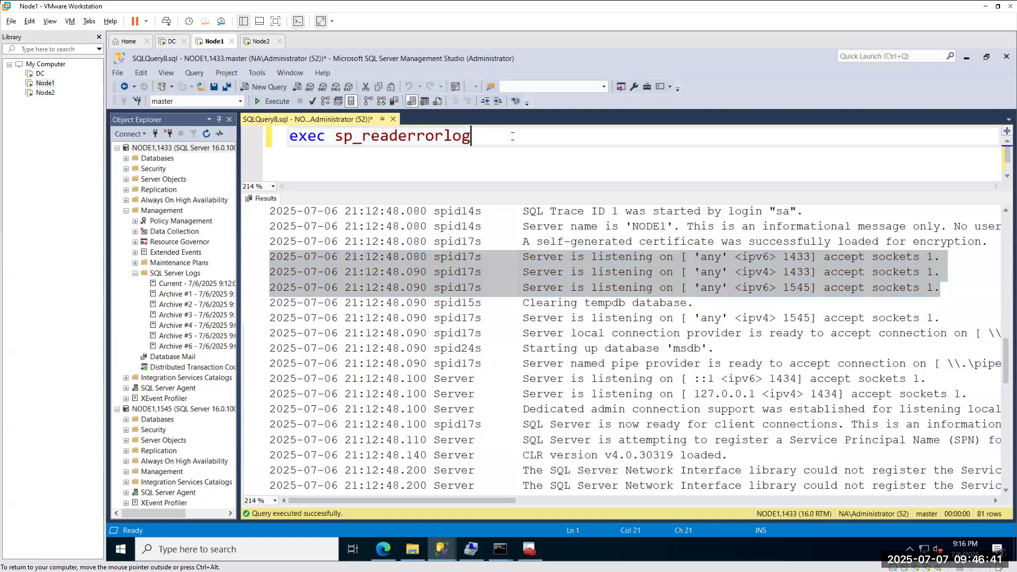
type(",")
key("BackSpace")
key("BackSpace")
key("BackSpace")
type("0,''")
left_click(562, 270)
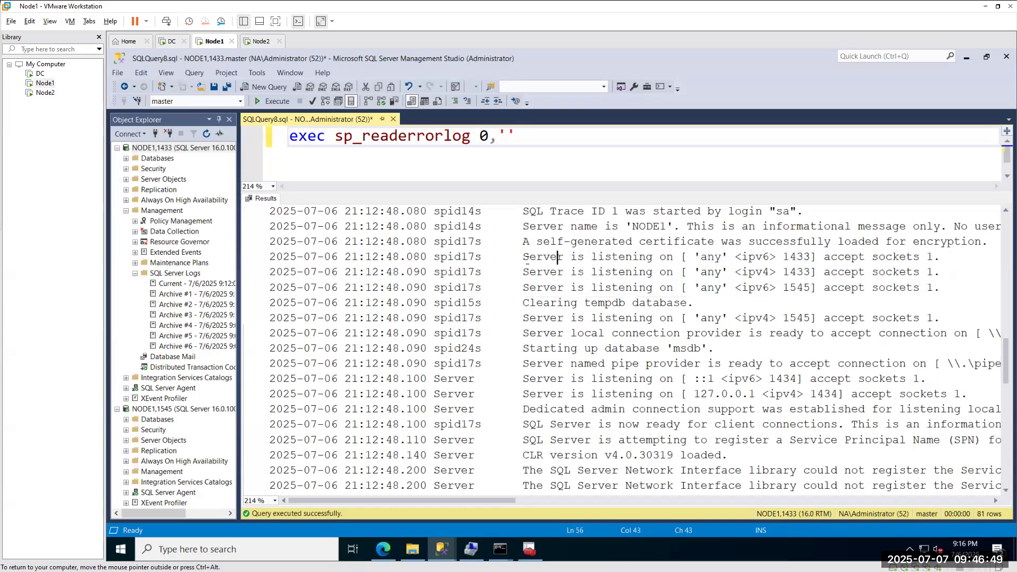
left_click_drag(517, 257, 653, 257)
key("ctrl+c")
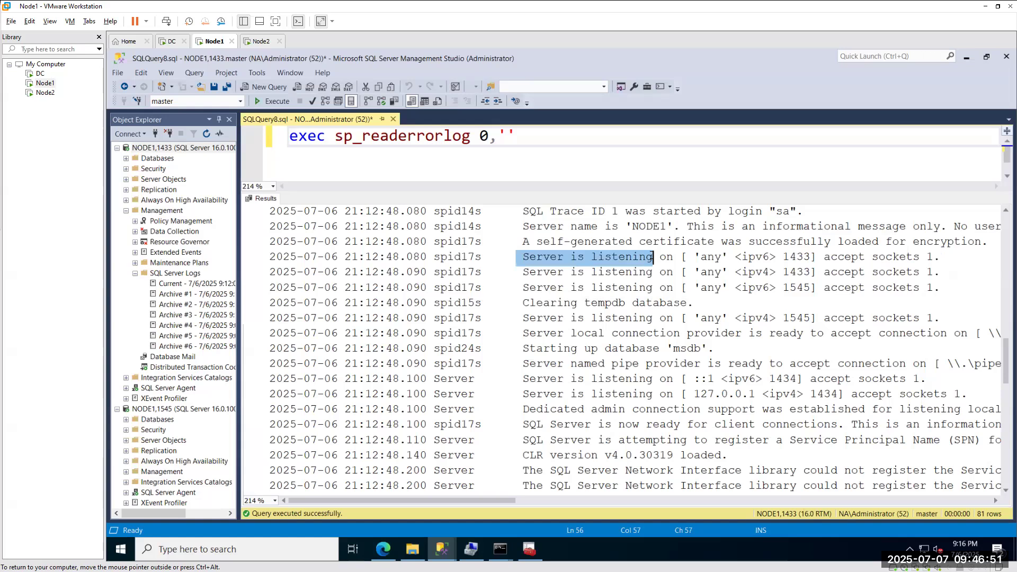
left_click(509, 135)
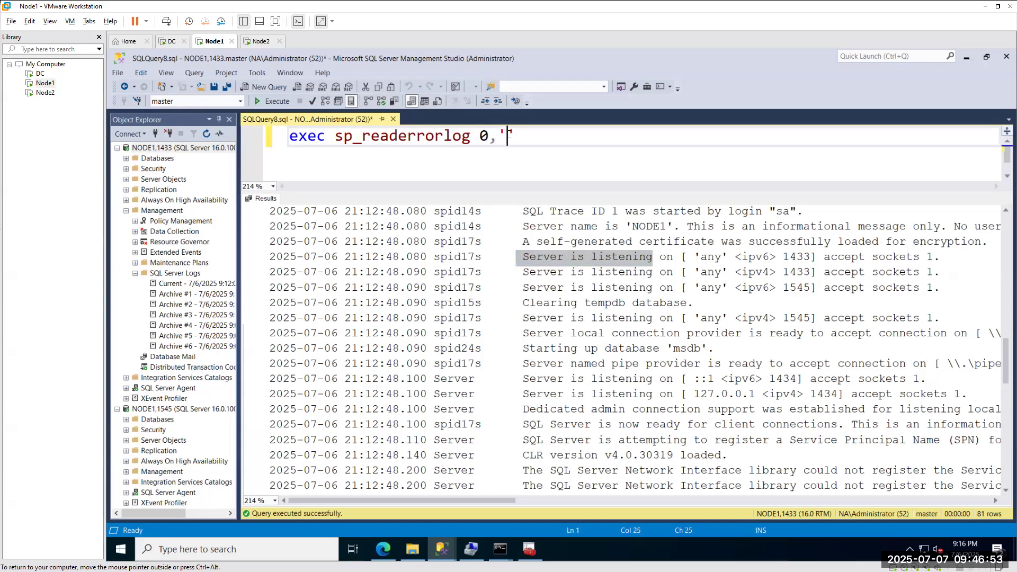
type("%")
key("ctrl+v")
type("%")
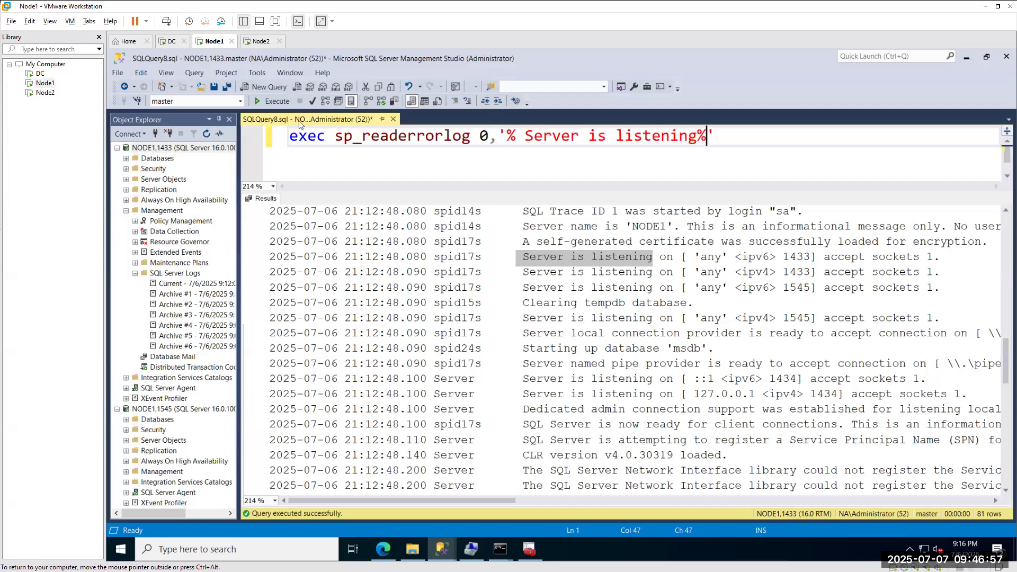
left_click(286, 105)
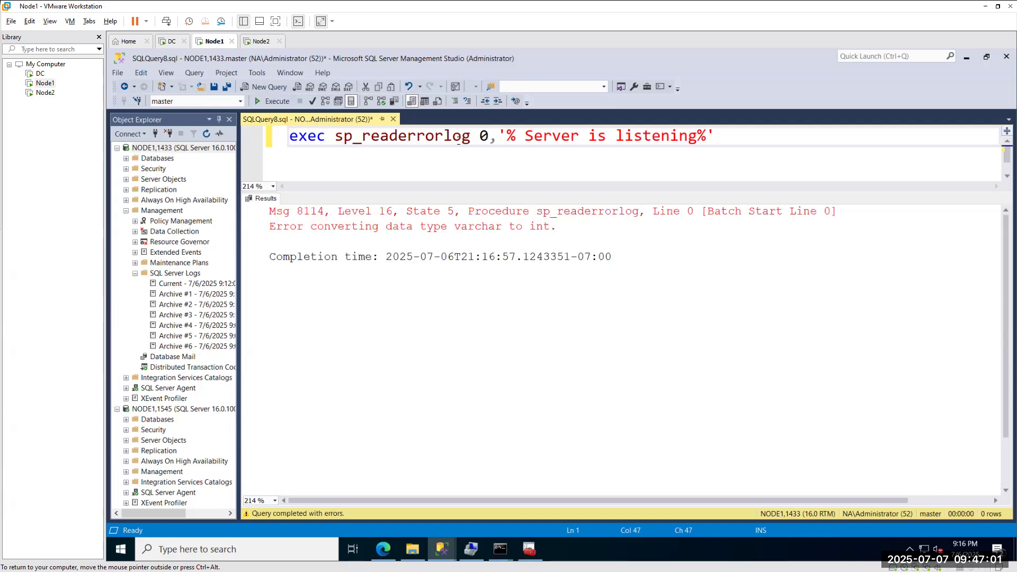
Retry with a 1 argument and without the leading wildcard, then remove the 1 argument.
left_click(499, 137)
type("1,")
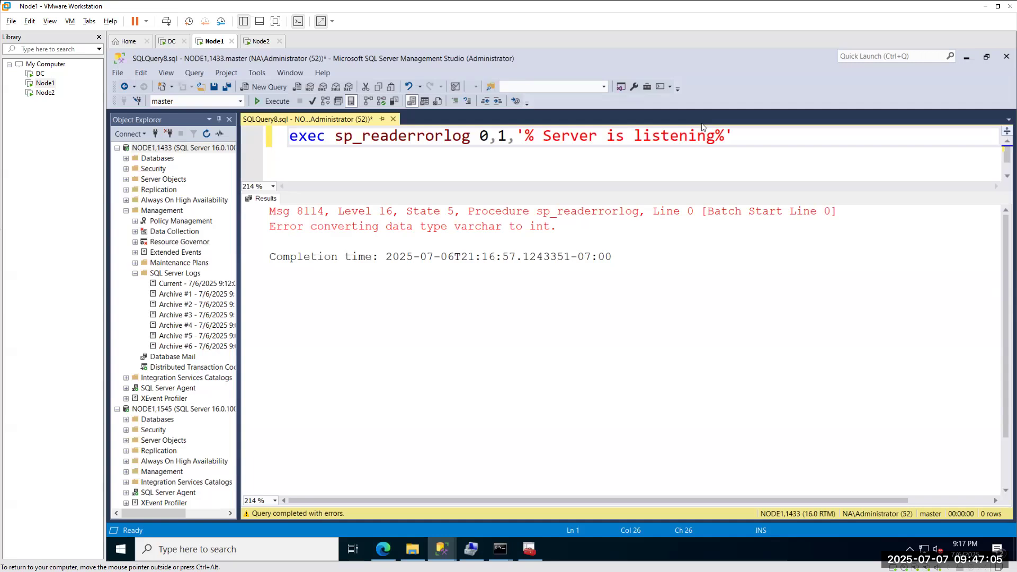
left_click(277, 102)
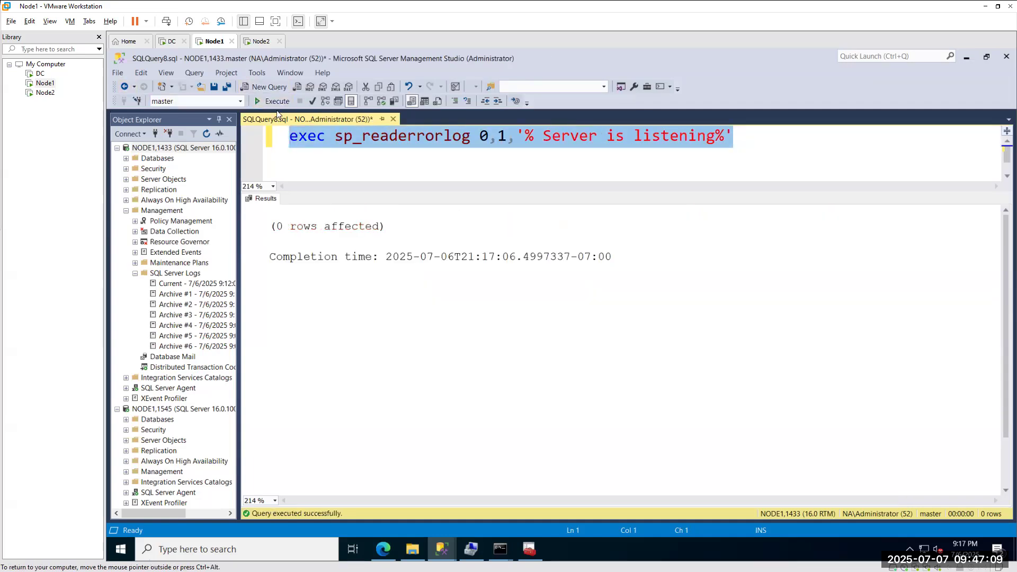
left_click(546, 137)
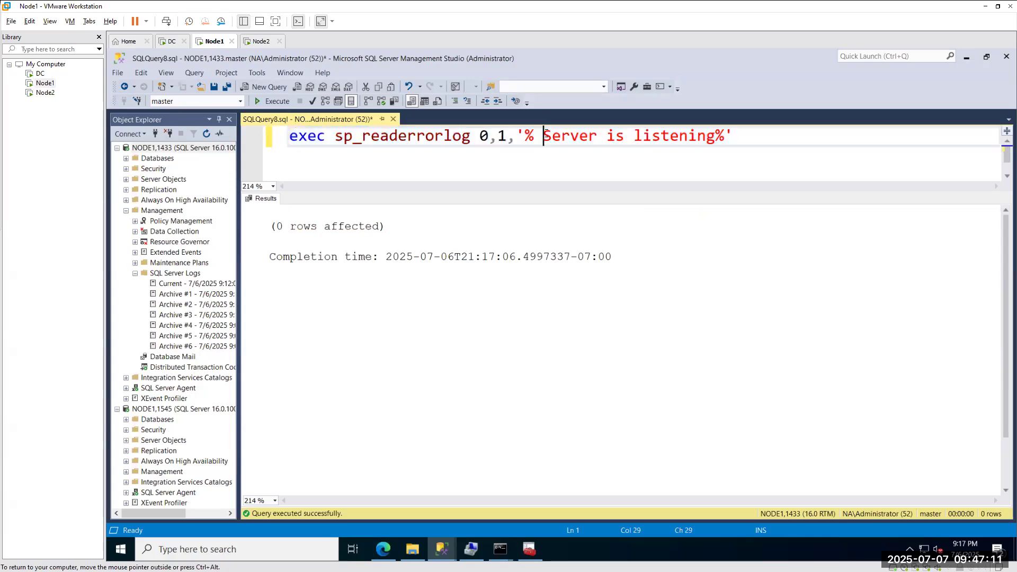
key("BackSpace")
key("BackSpace")
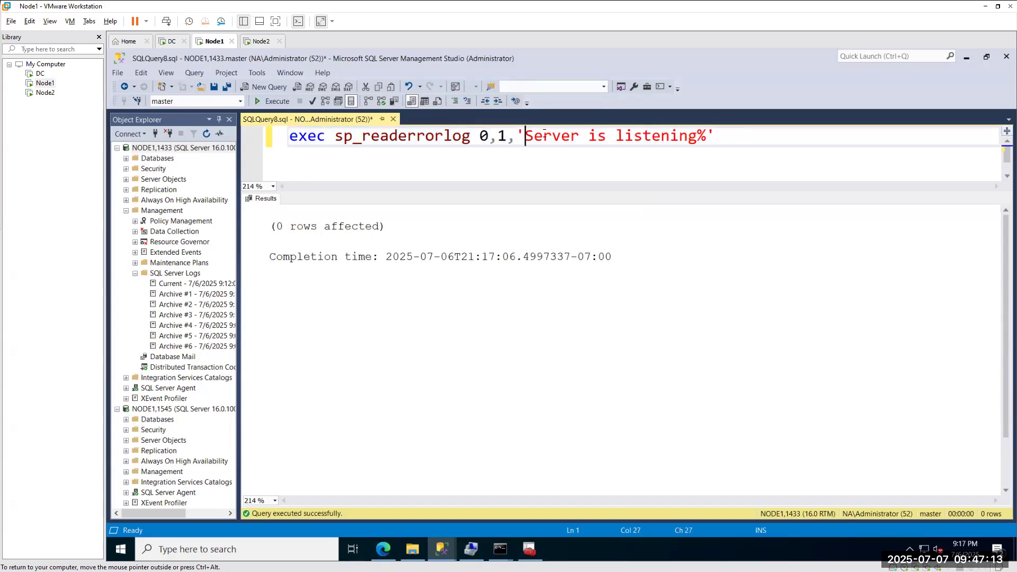
left_click(278, 103)
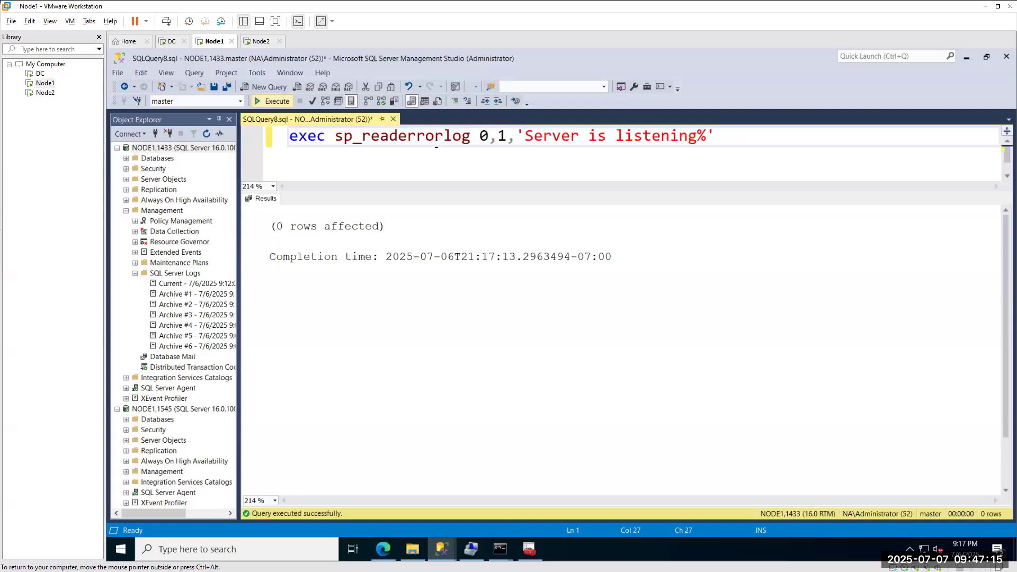
left_click(507, 136)
key("BackSpace")
key("BackSpace")
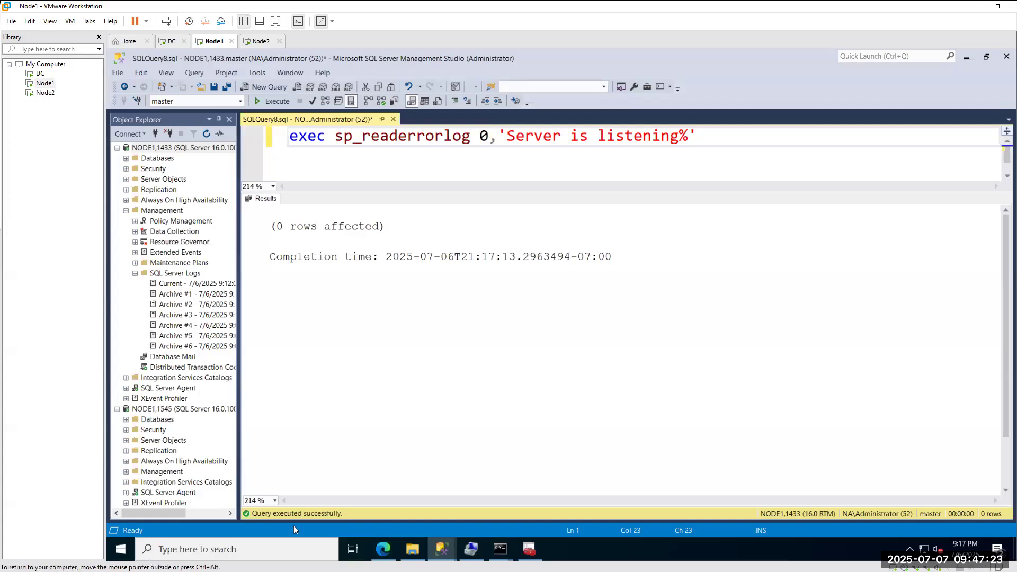
Search Bing for 'sql server port list' in a new Edge tab.
left_click(383, 549)
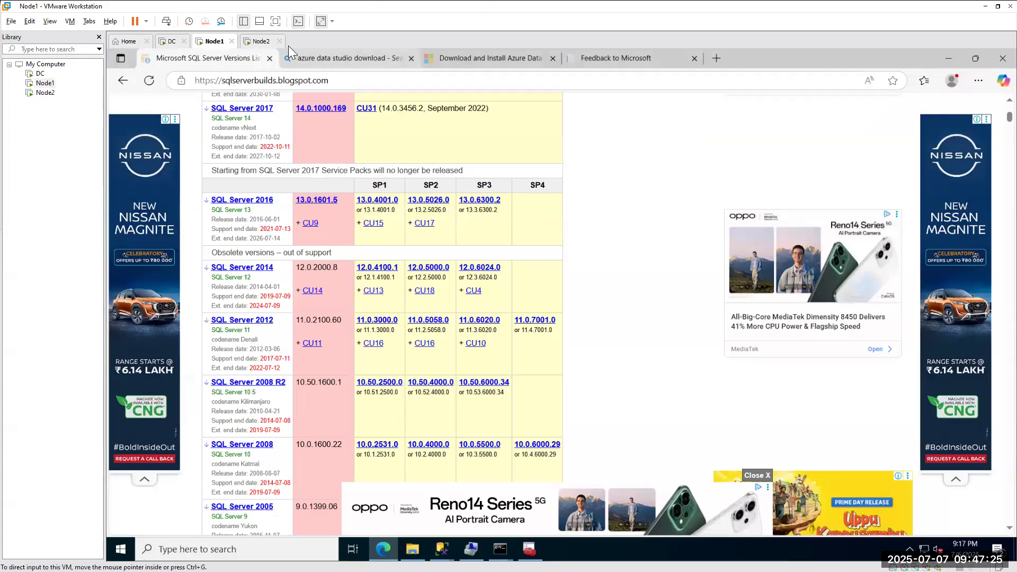
left_click(717, 59)
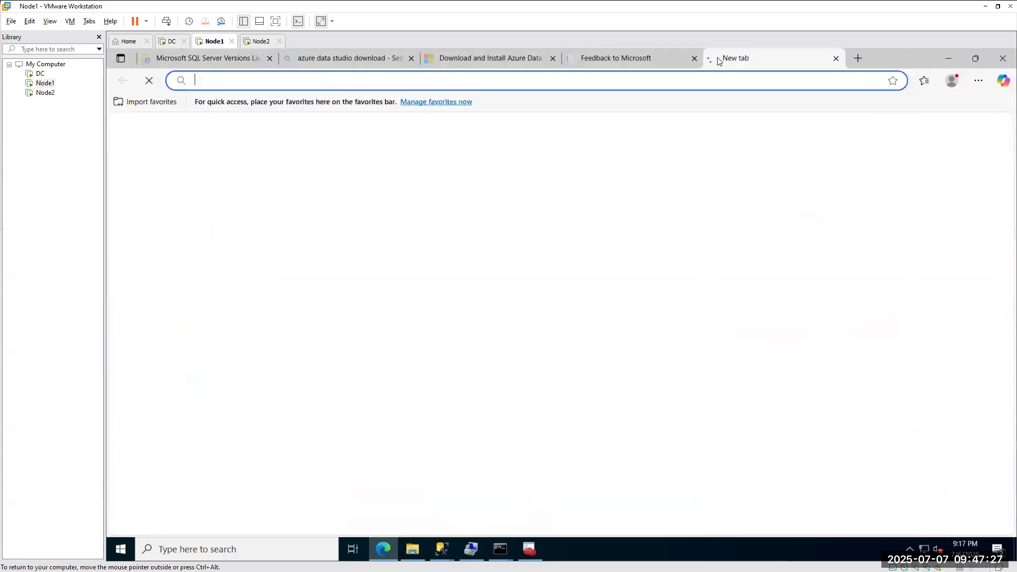
type("sql s")
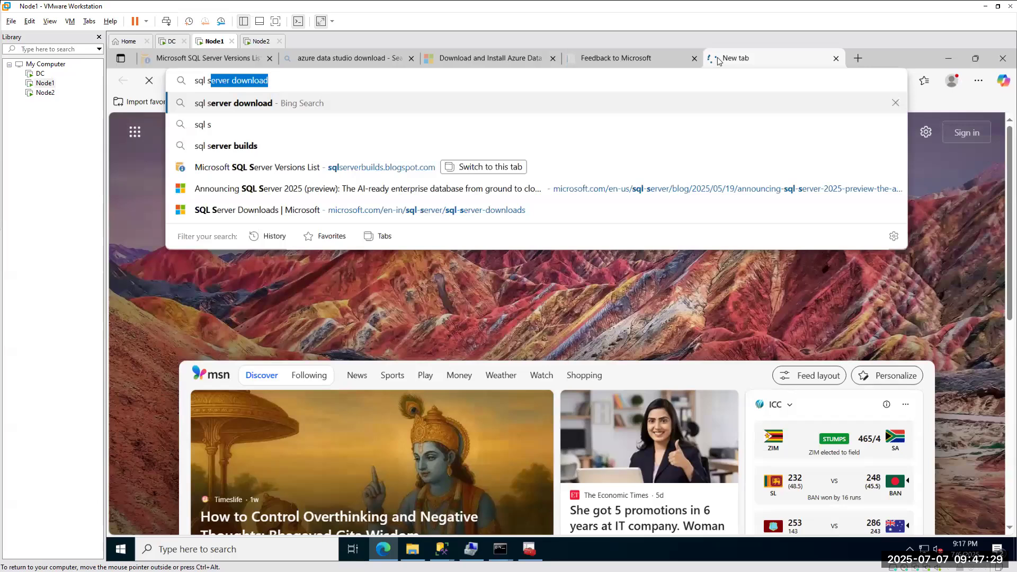
type("erver err")
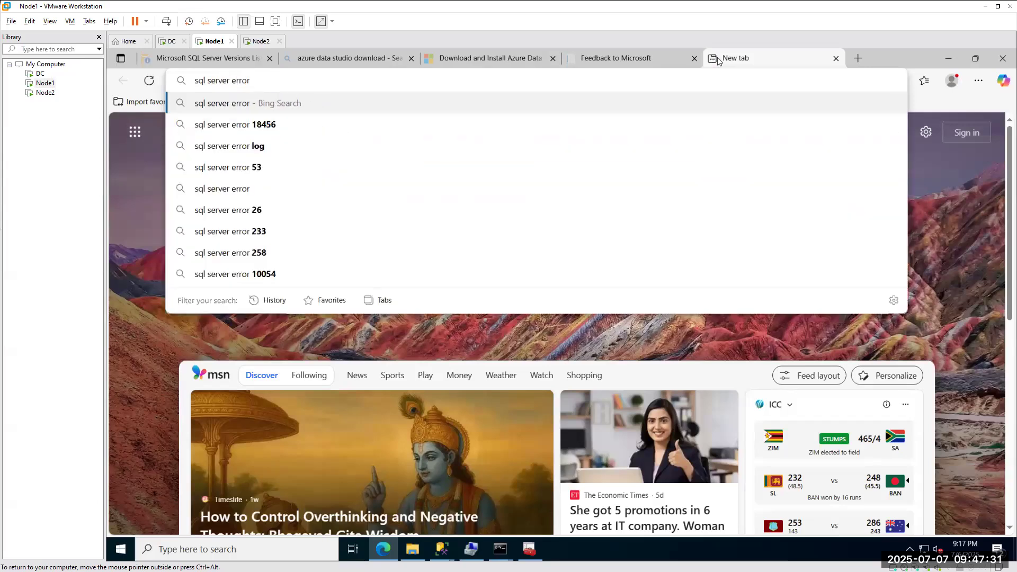
key("BackSpace")
key("BackSpace")
key("BackSpace")
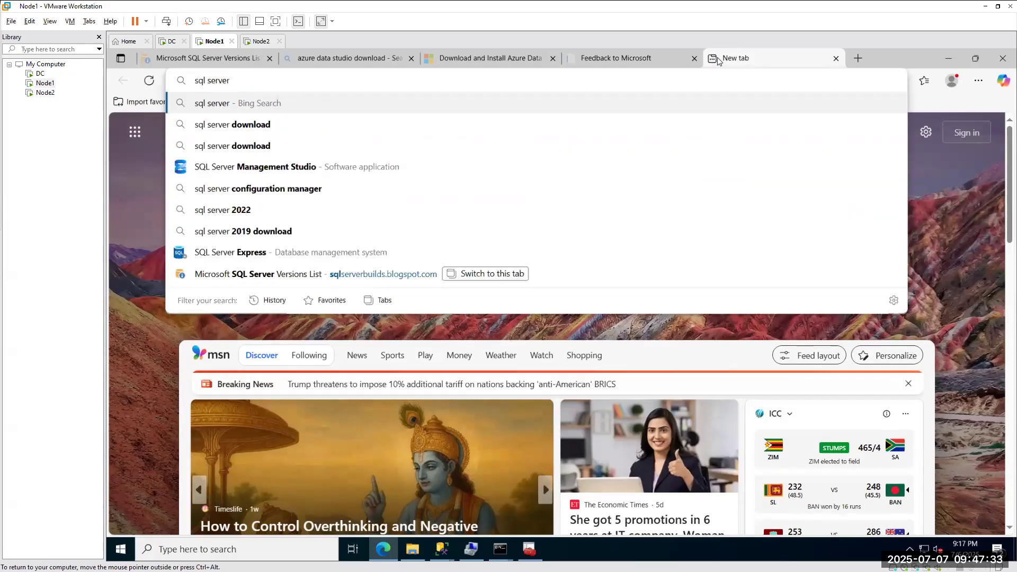
type("port li")
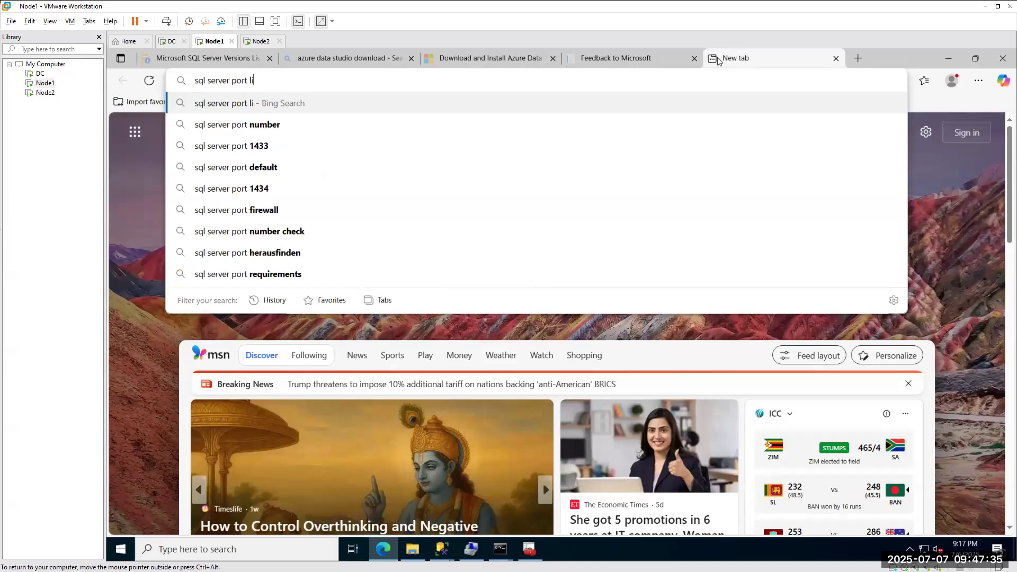
type("s")
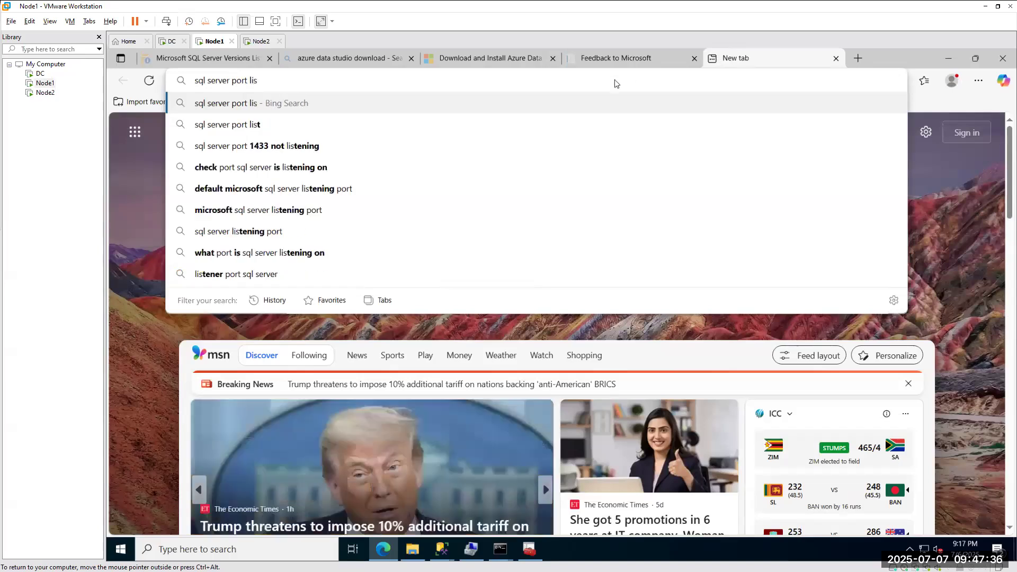
left_click(241, 127)
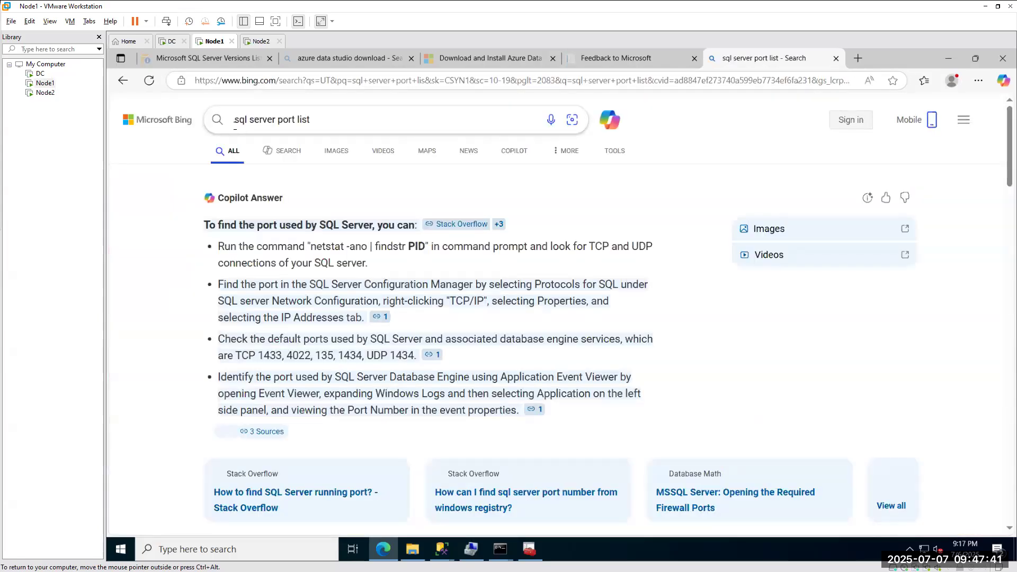
Copy the Stack Overflow xp_readerrorlog code sample and return to the SQLQuery8.sql window.
scroll(343, 273, "down", 4)
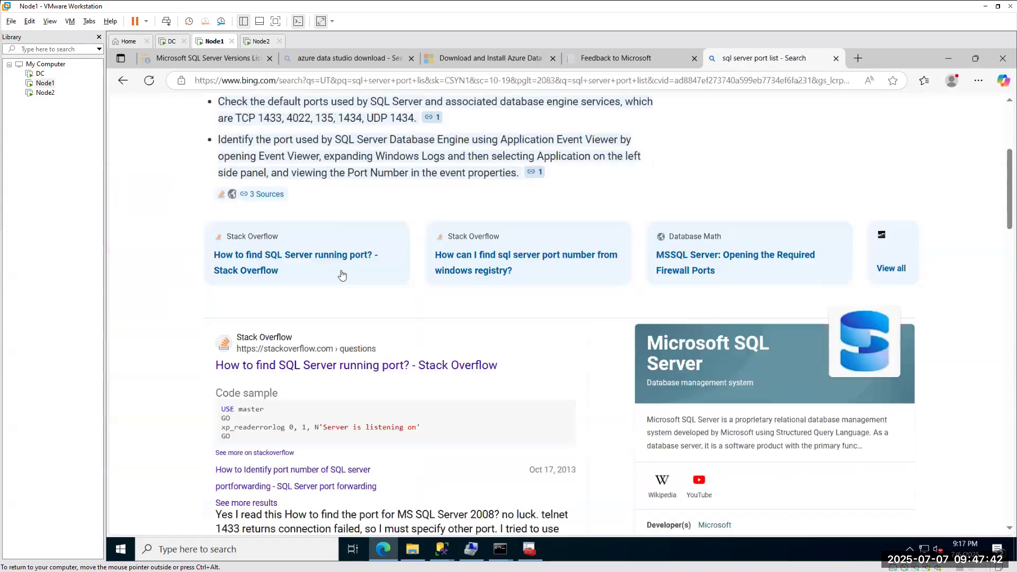
left_click(305, 365)
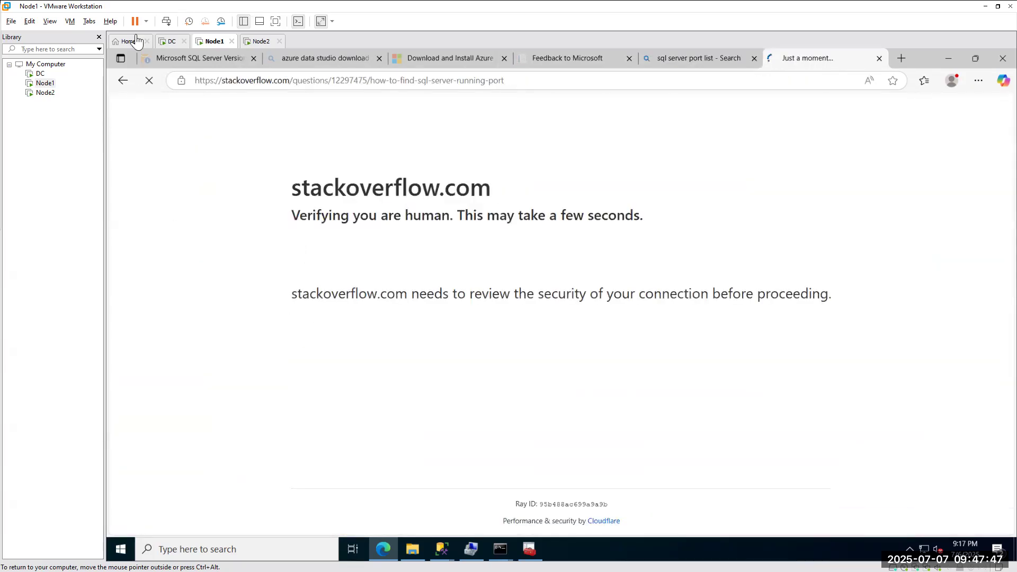
left_click(121, 83)
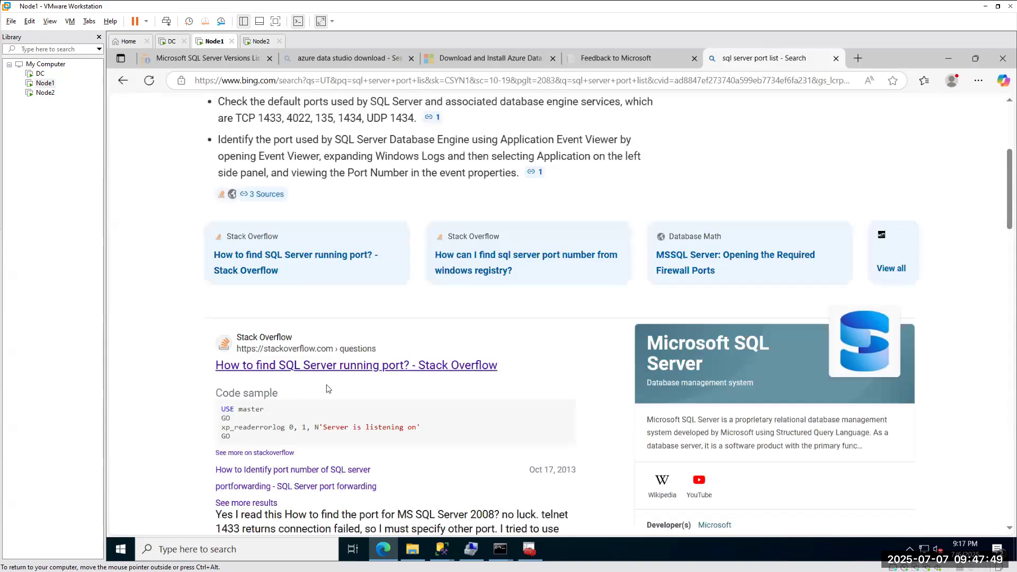
left_click_drag(232, 437, 219, 433)
key("ctrl+c")
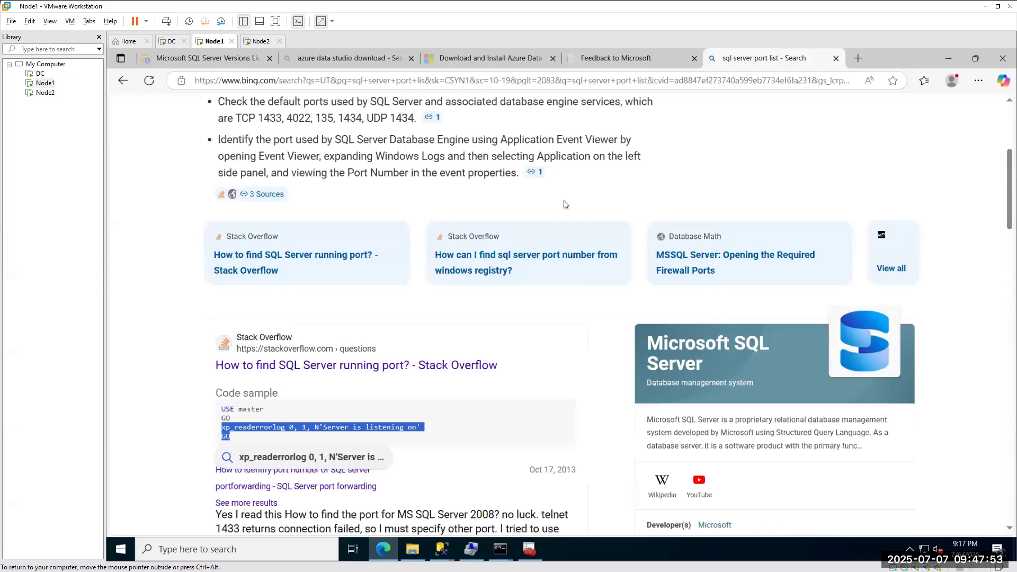
left_click(443, 549)
left_click(357, 464)
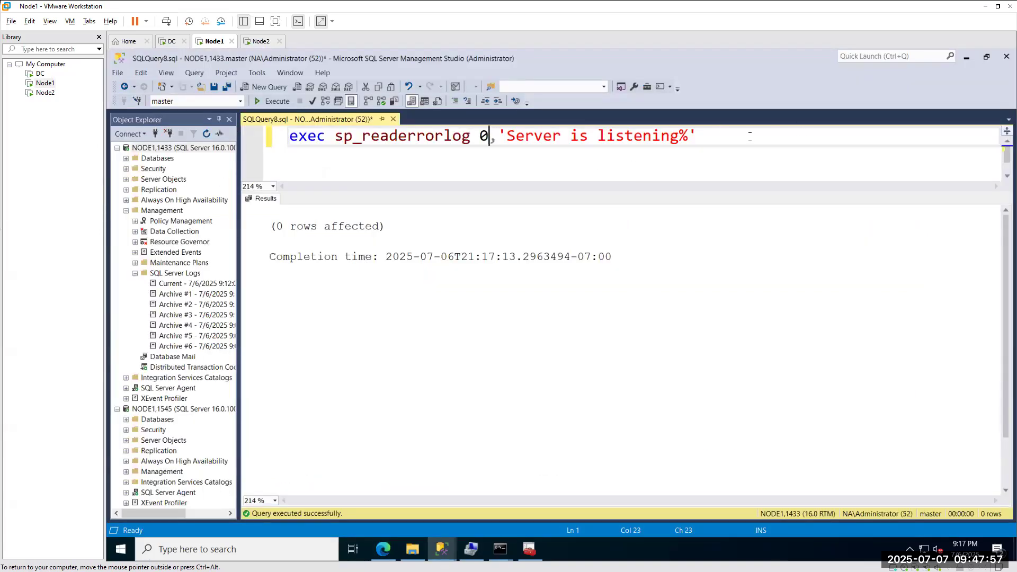
Replace the query with xp_readerrorlog 0, 1, N'Server is listening on' and run it, getting 6 rows.
key("ctrl+a")
key("ctrl+v")
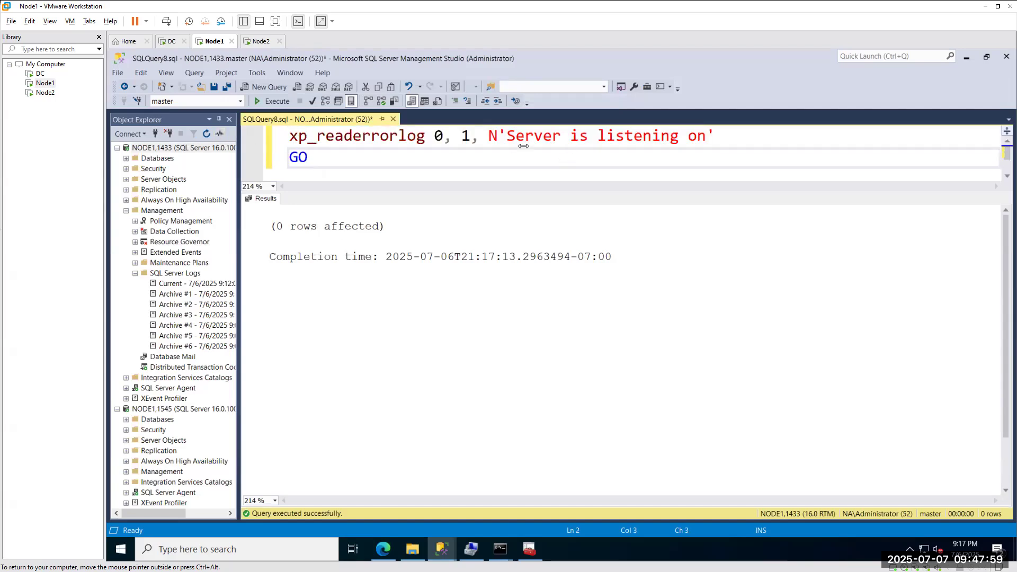
left_click(272, 102)
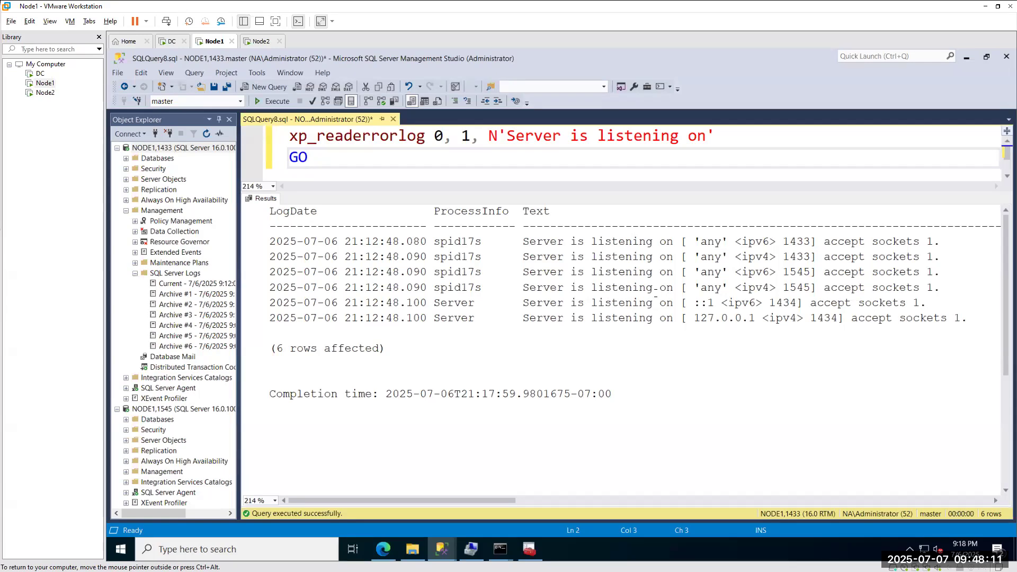
double_click(438, 136)
left_click_drag(453, 136, 479, 137)
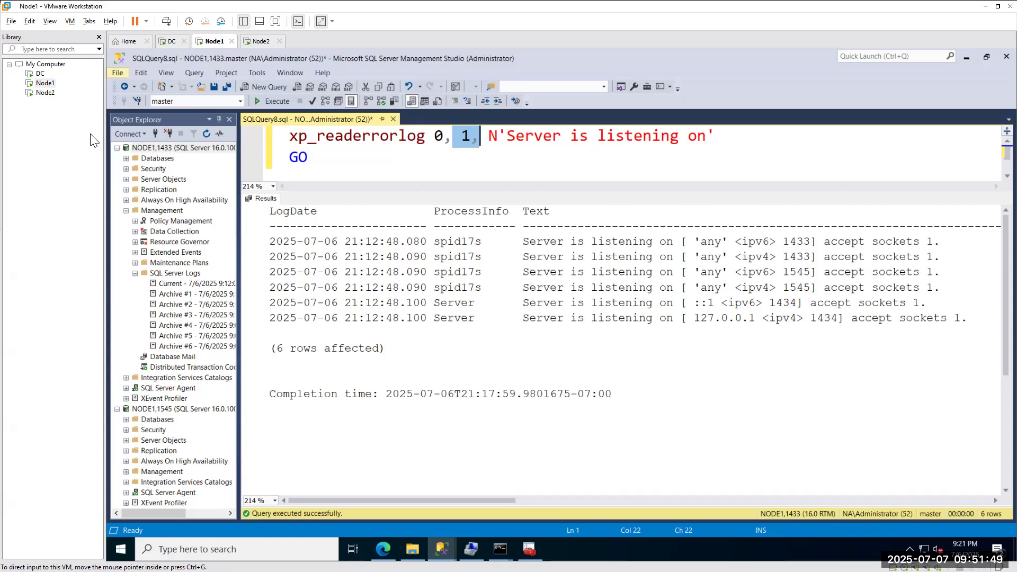
Minimize VMware Workstation and close File Explorer to reach the _Security_Demo.txt notes.
left_click(986, 6)
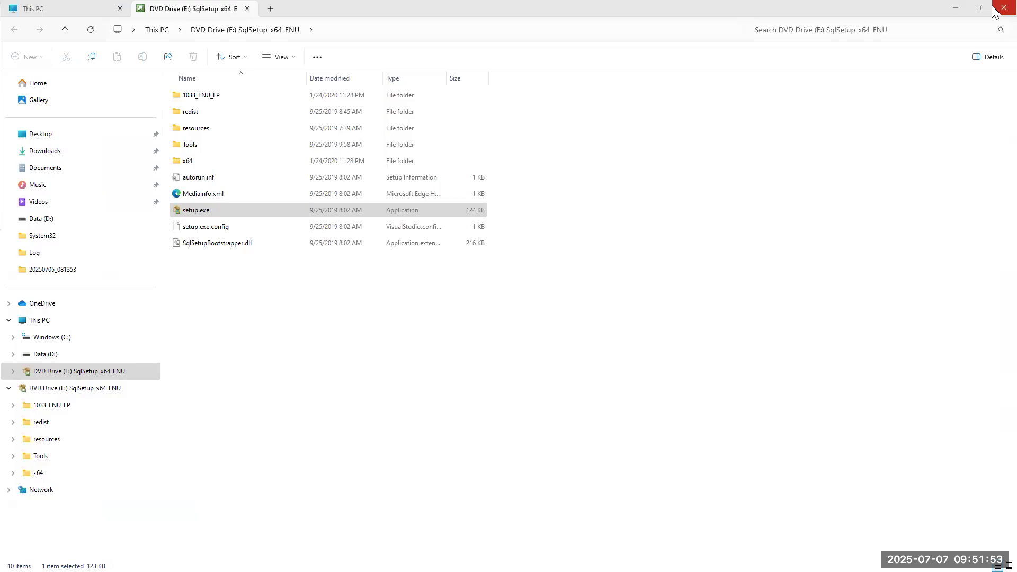
left_click(955, 8)
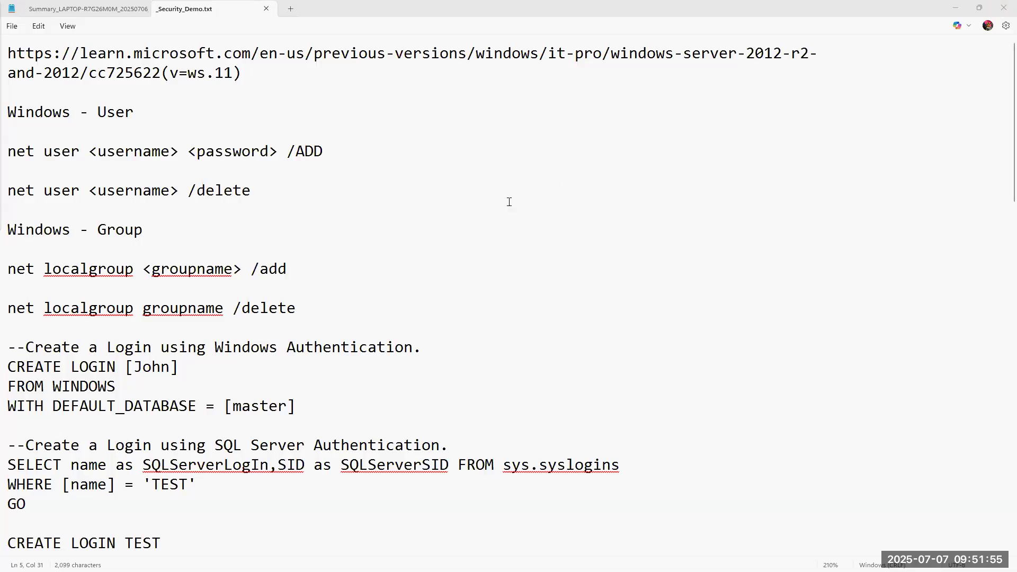